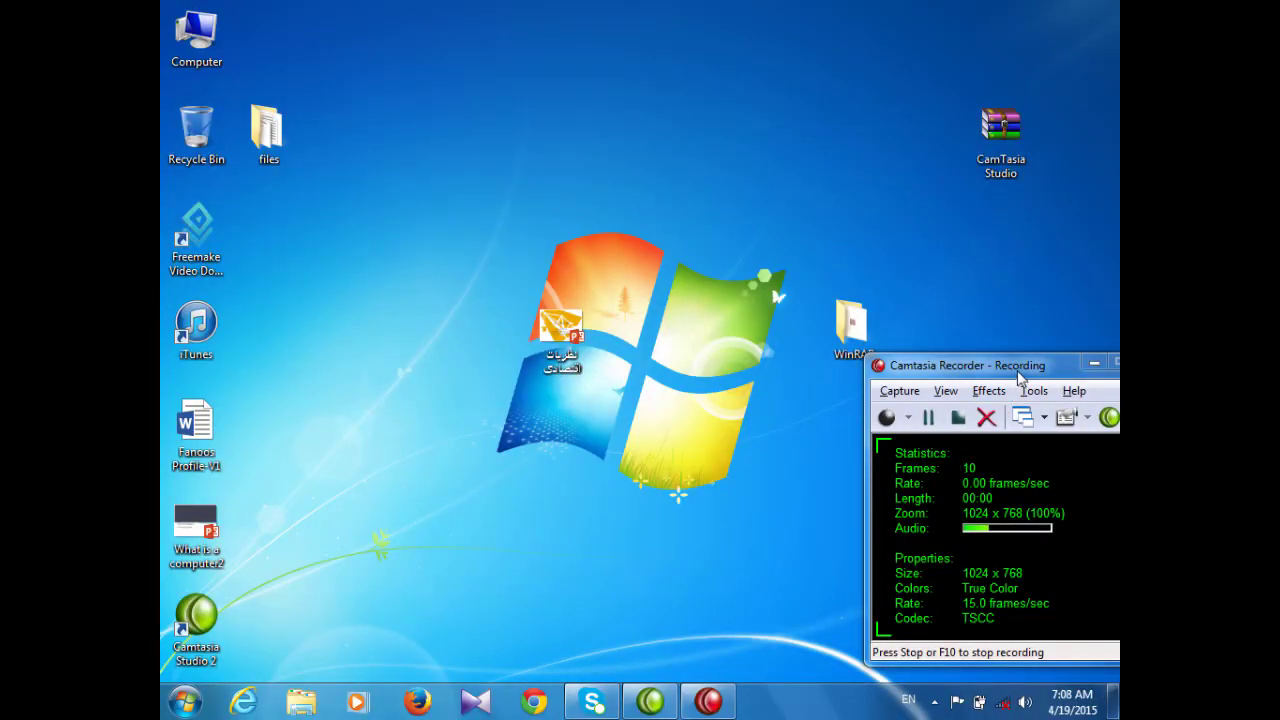
Minimize the Camtasia screen recorder to the tray and dismiss its tip message.
{"action": "left_click_drag", "start_coordinate": [1017, 371], "coordinate": [994, 418]}
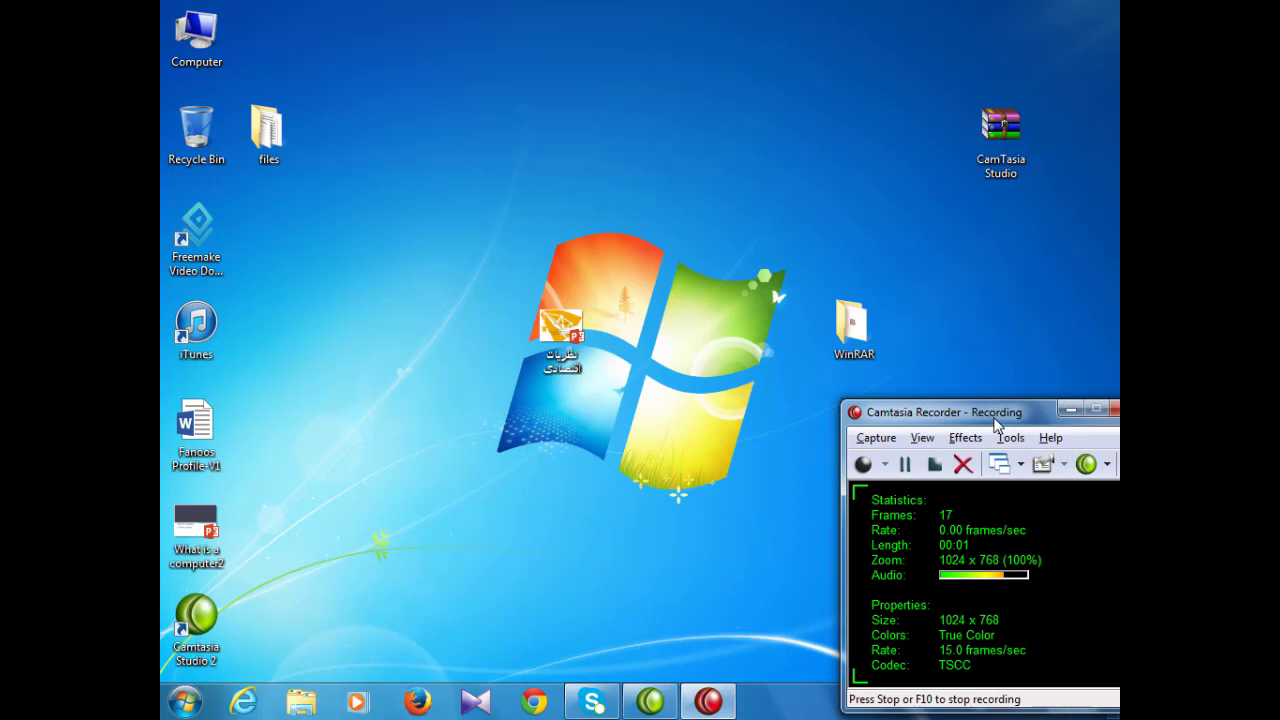
{"action": "left_click", "coordinate": [1068, 406]}
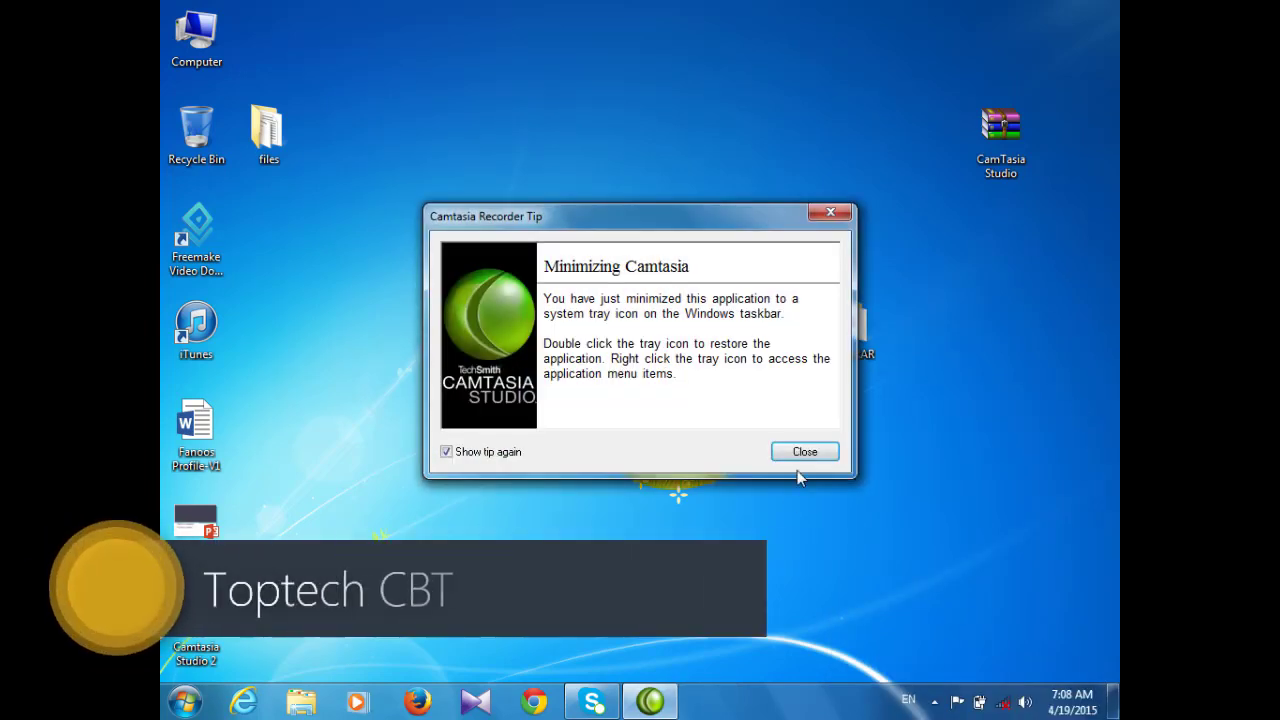
{"action": "left_click", "coordinate": [805, 452]}
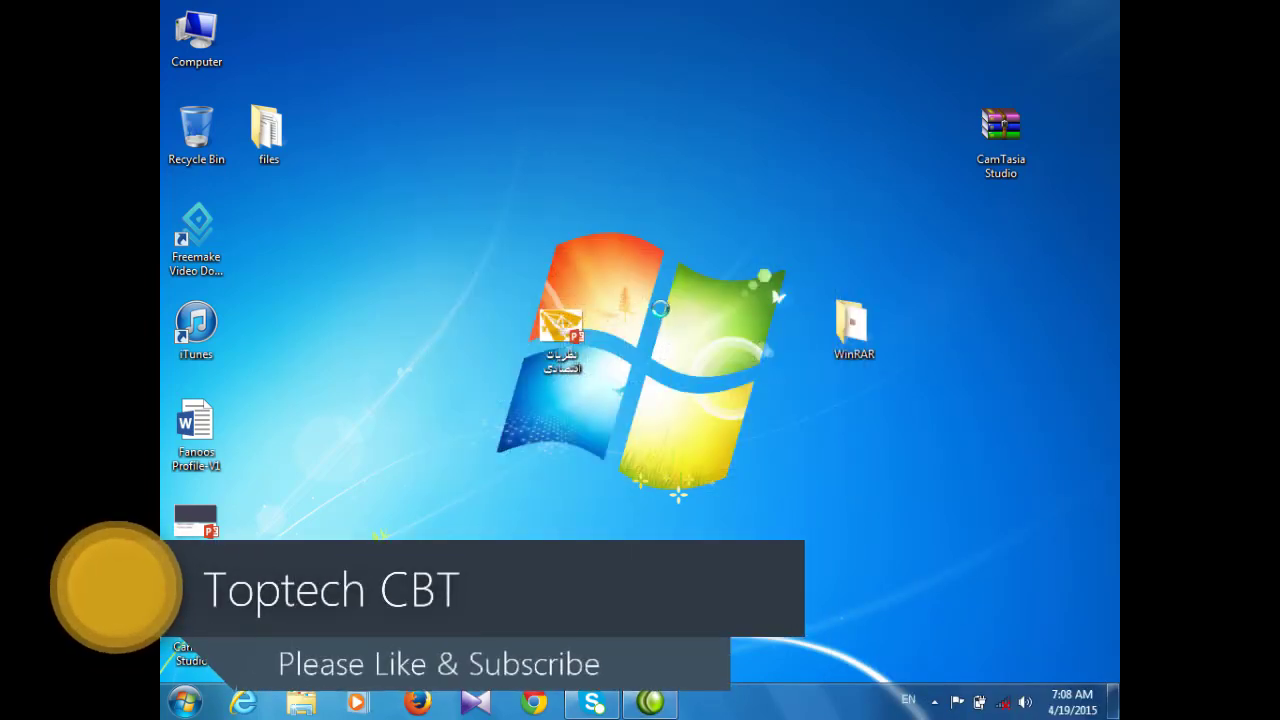
Refresh the Windows desktop twice from its shortcut menu.
{"action": "key", "text": "shift+F10"}
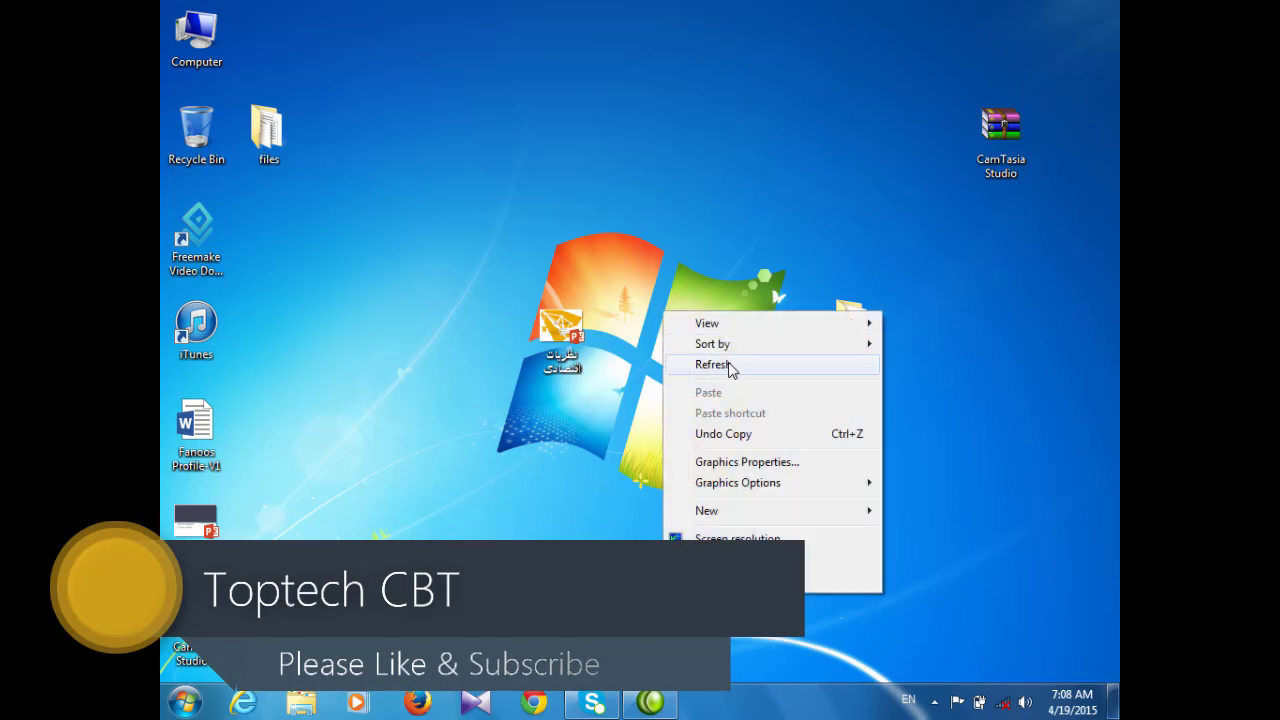
{"action": "left_click", "coordinate": [730, 367]}
{"action": "right_click", "coordinate": [535, 131]}
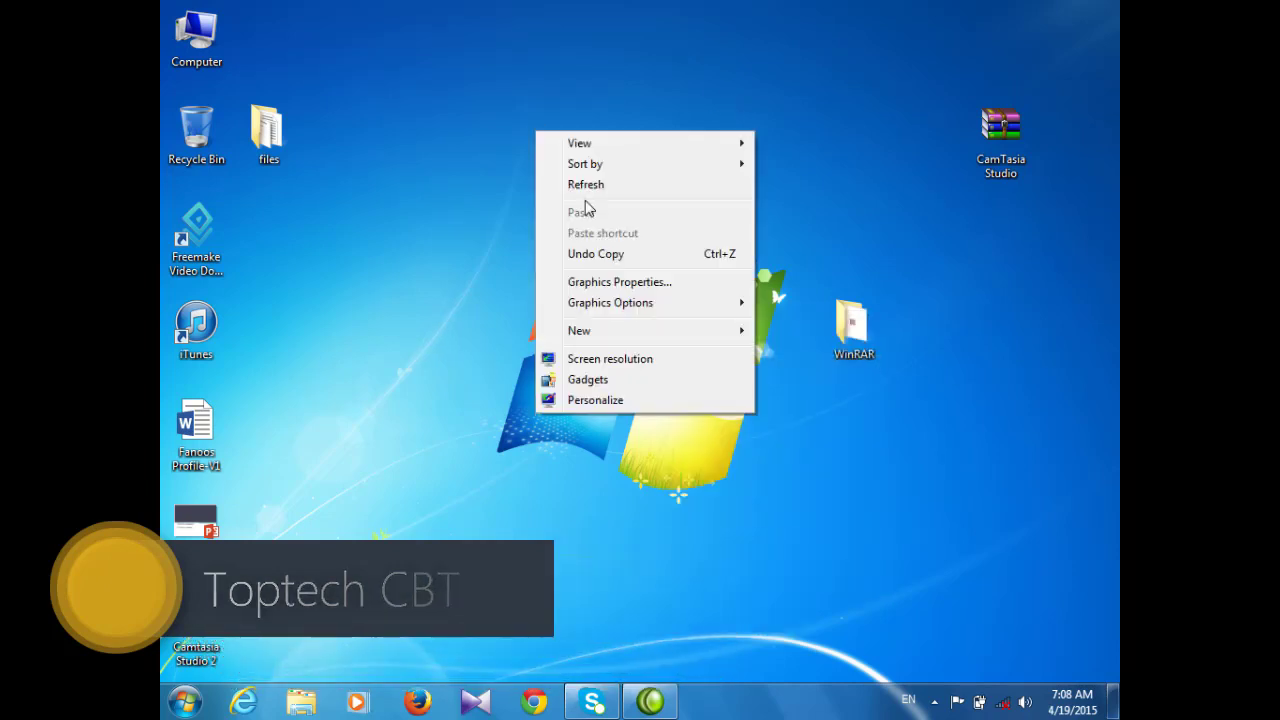
{"action": "left_click", "coordinate": [583, 190]}
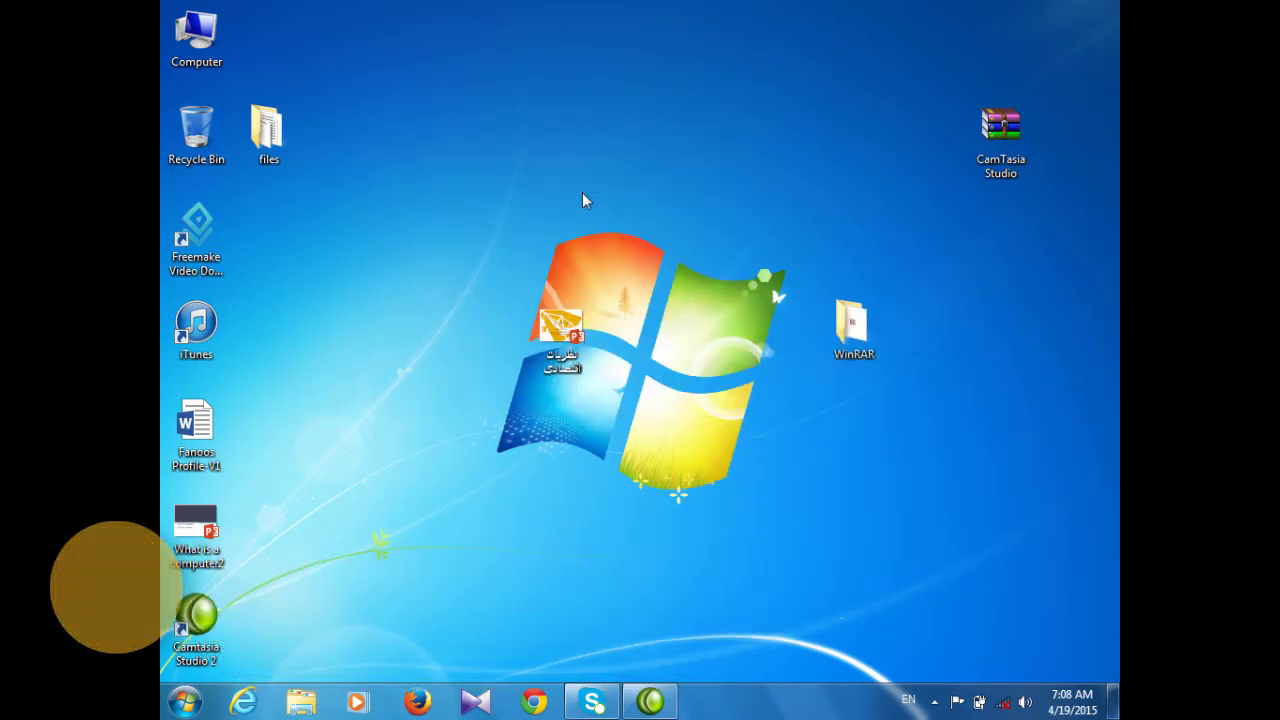
Launch Excel from the Run prompt, closing the Computer window that opened by mistake.
{"action": "key", "text": "super+r"}
{"action": "key", "text": "super+e"}
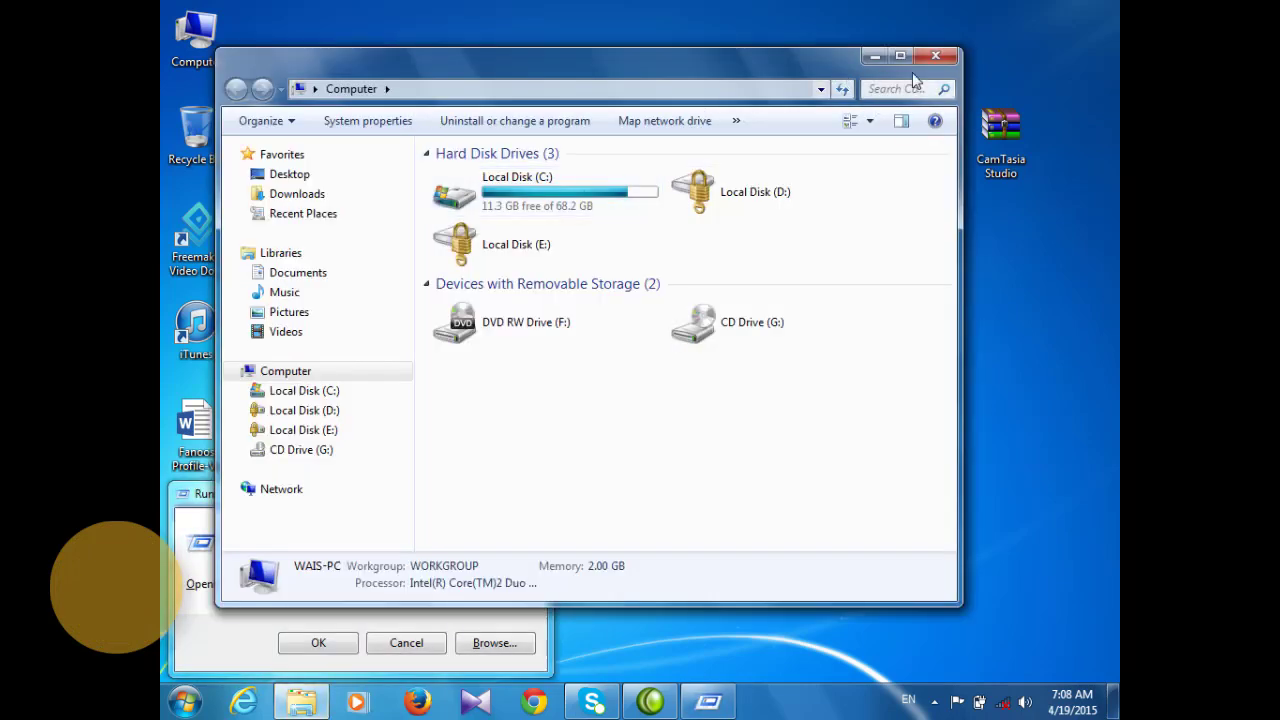
{"action": "left_click", "coordinate": [935, 57]}
{"action": "type", "text": "ex"}
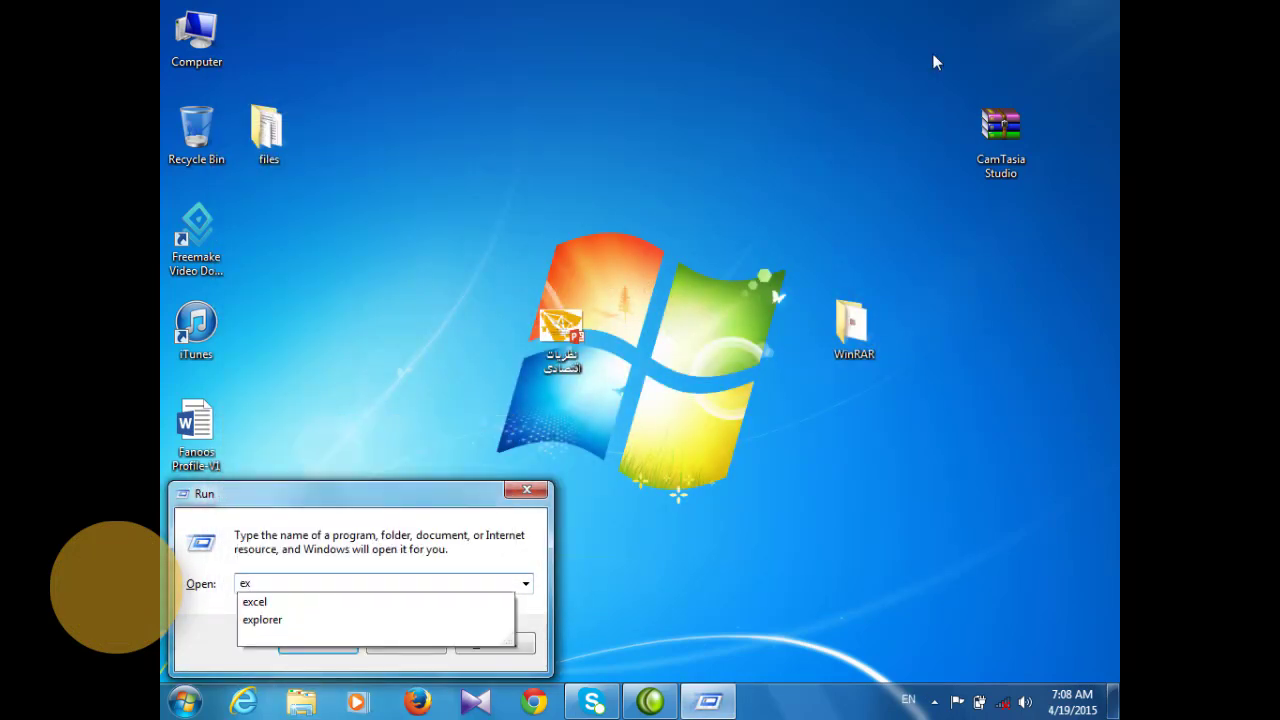
{"action": "type", "text": "ce"}
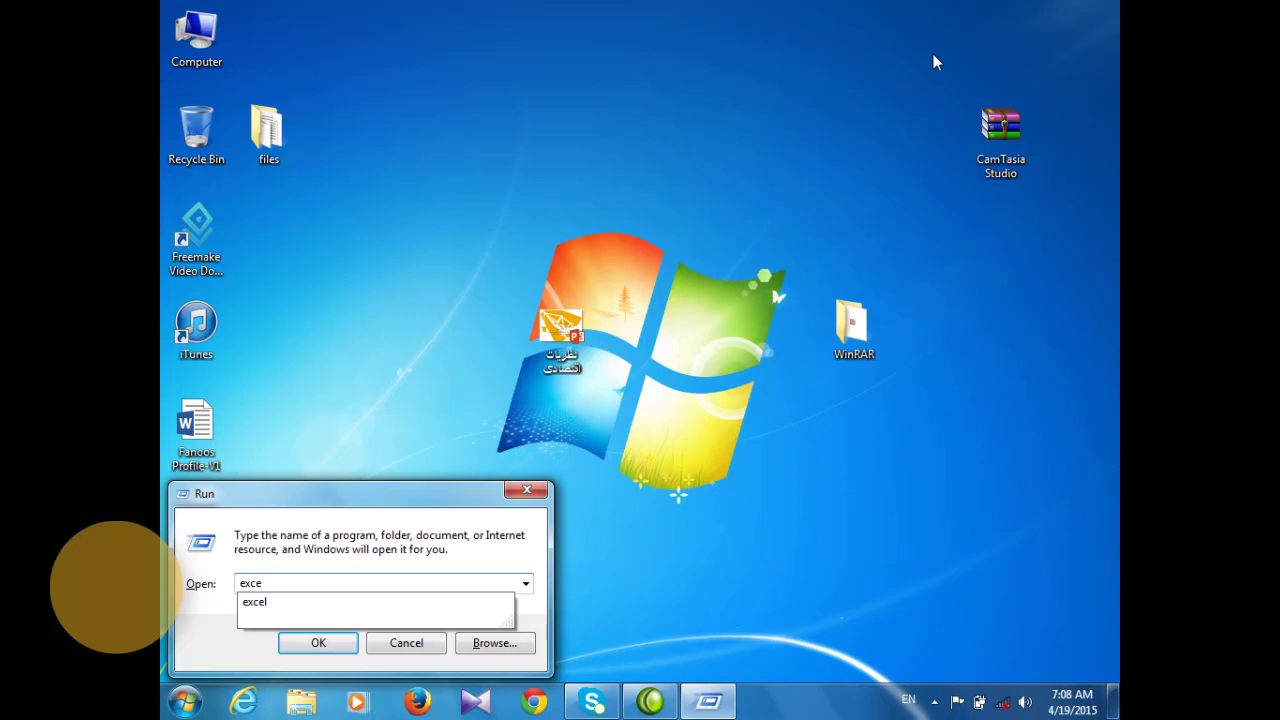
{"action": "type", "text": "l"}
{"action": "key", "text": "Return"}
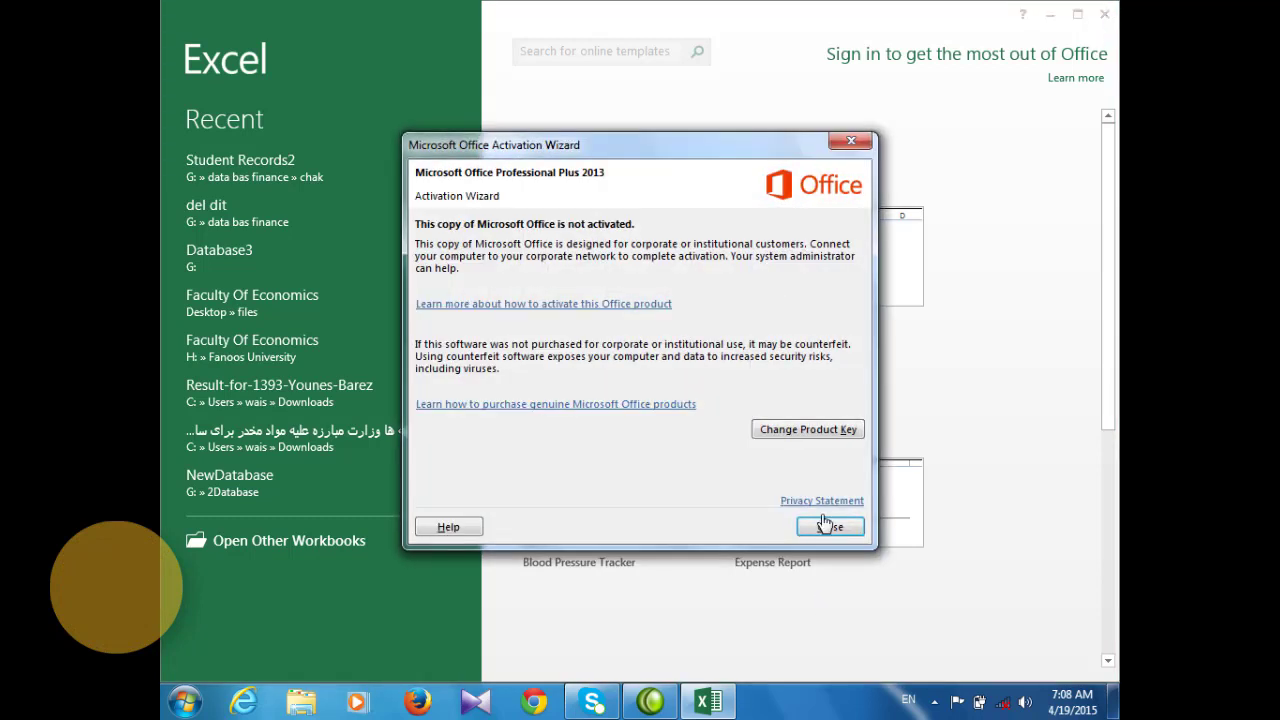
Close the activation notice and Excel, relaunch Excel from Run, and dismiss the notice again.
{"action": "left_click", "coordinate": [829, 528]}
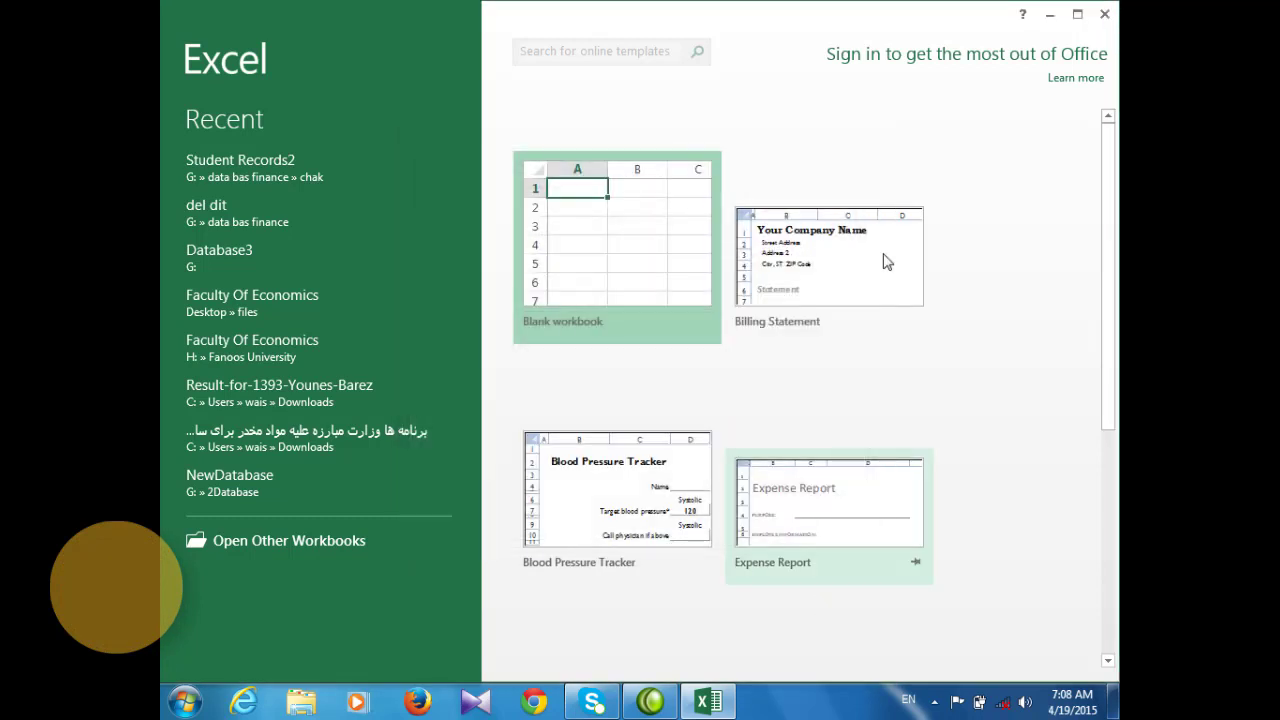
{"action": "left_click", "coordinate": [1103, 15]}
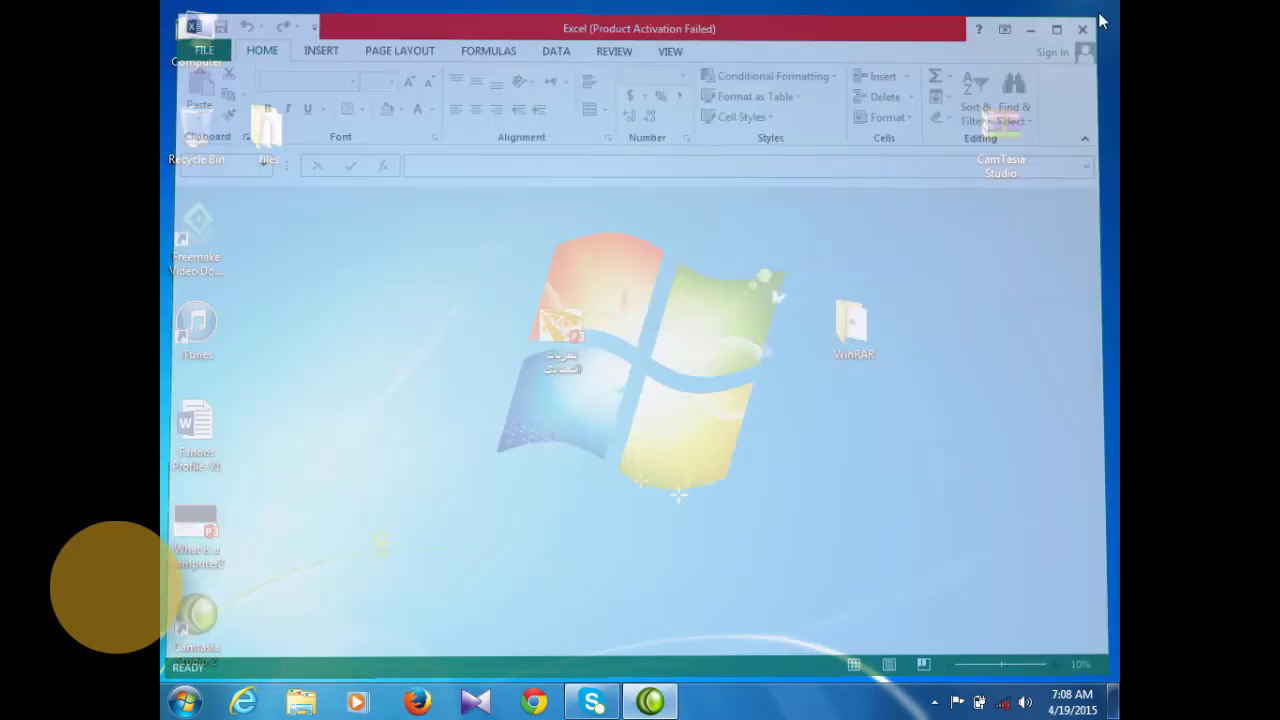
{"action": "key", "text": "super+r"}
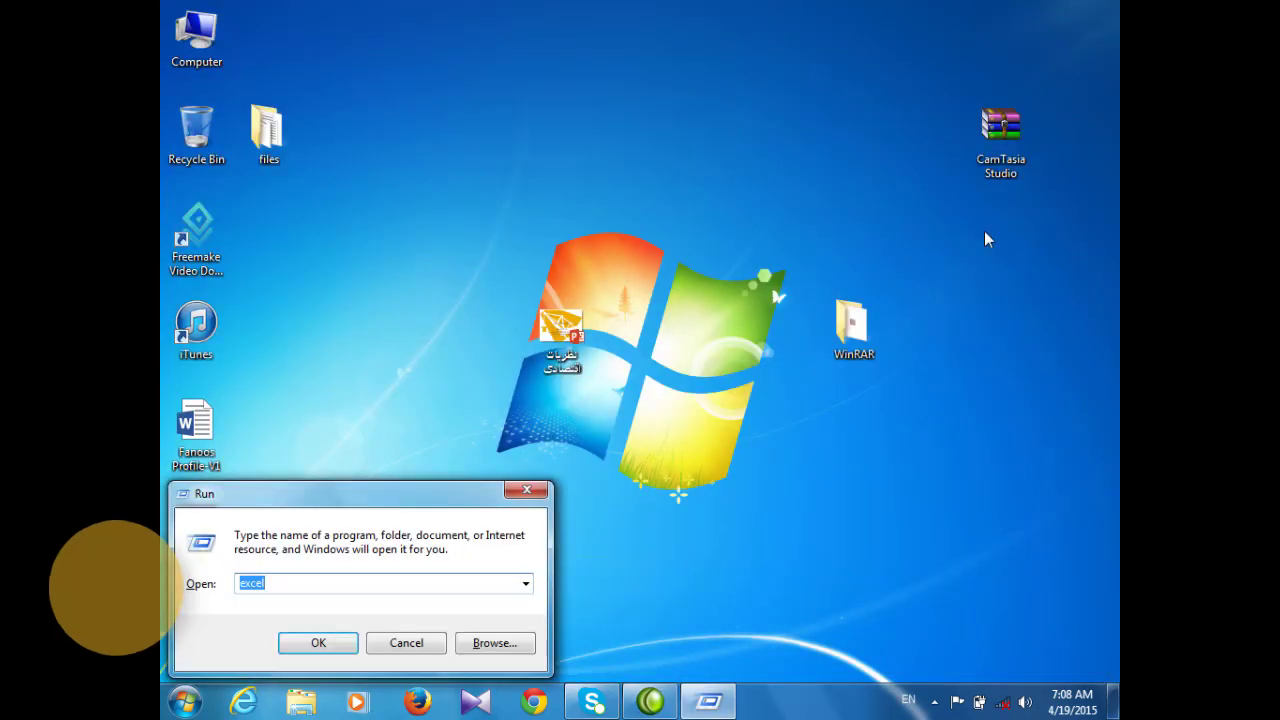
{"action": "key", "text": "Return"}
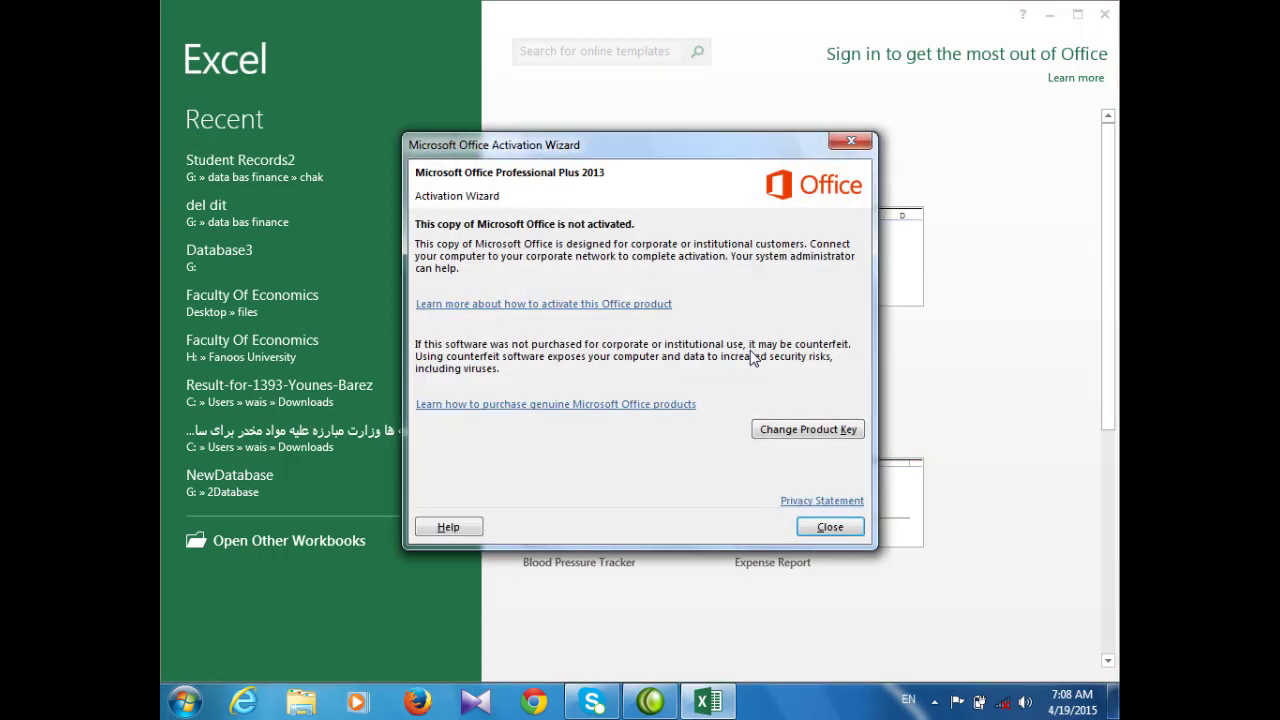
{"action": "left_click", "coordinate": [827, 533]}
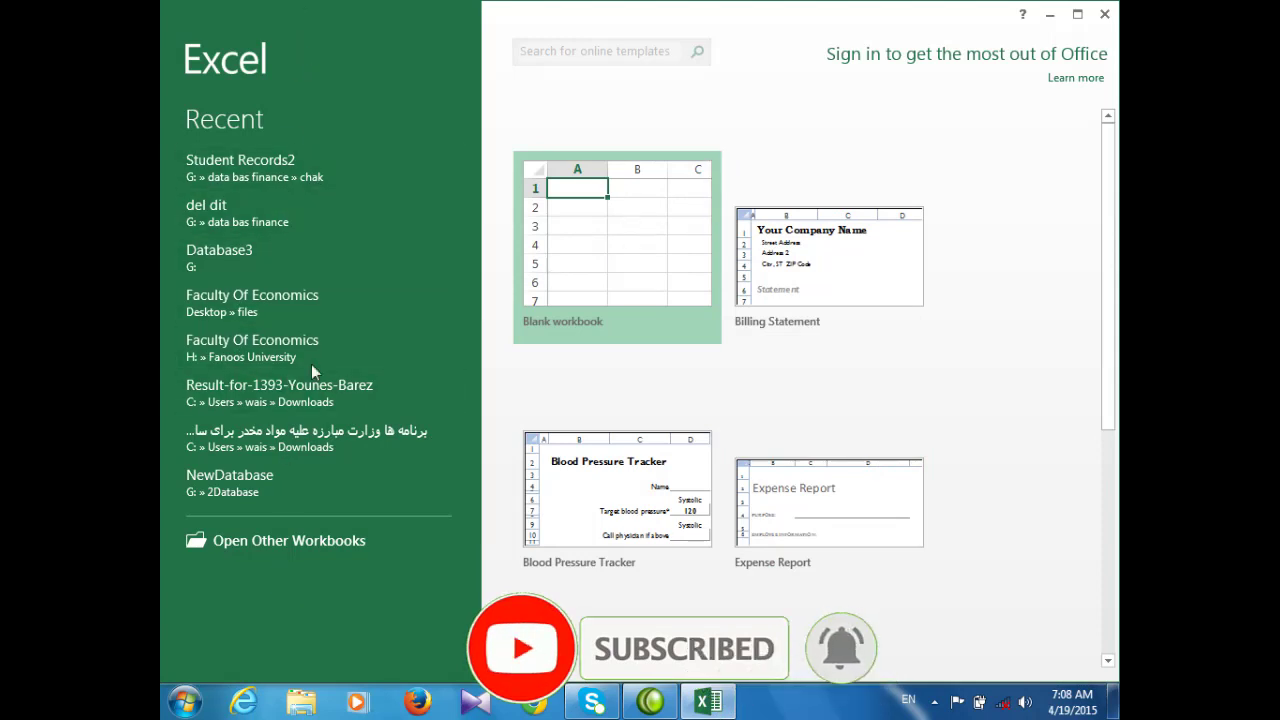
{"action": "mouse_move", "coordinate": [300, 347]}
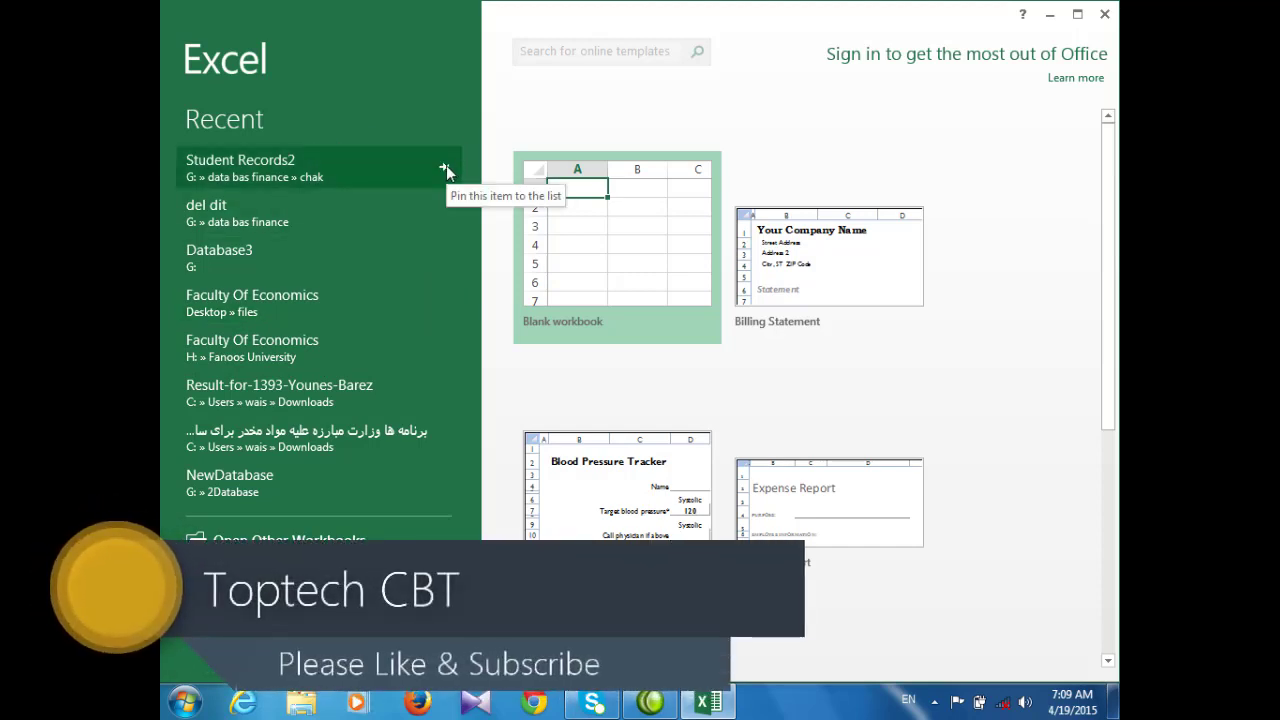
{"action": "left_click", "coordinate": [446, 167]}
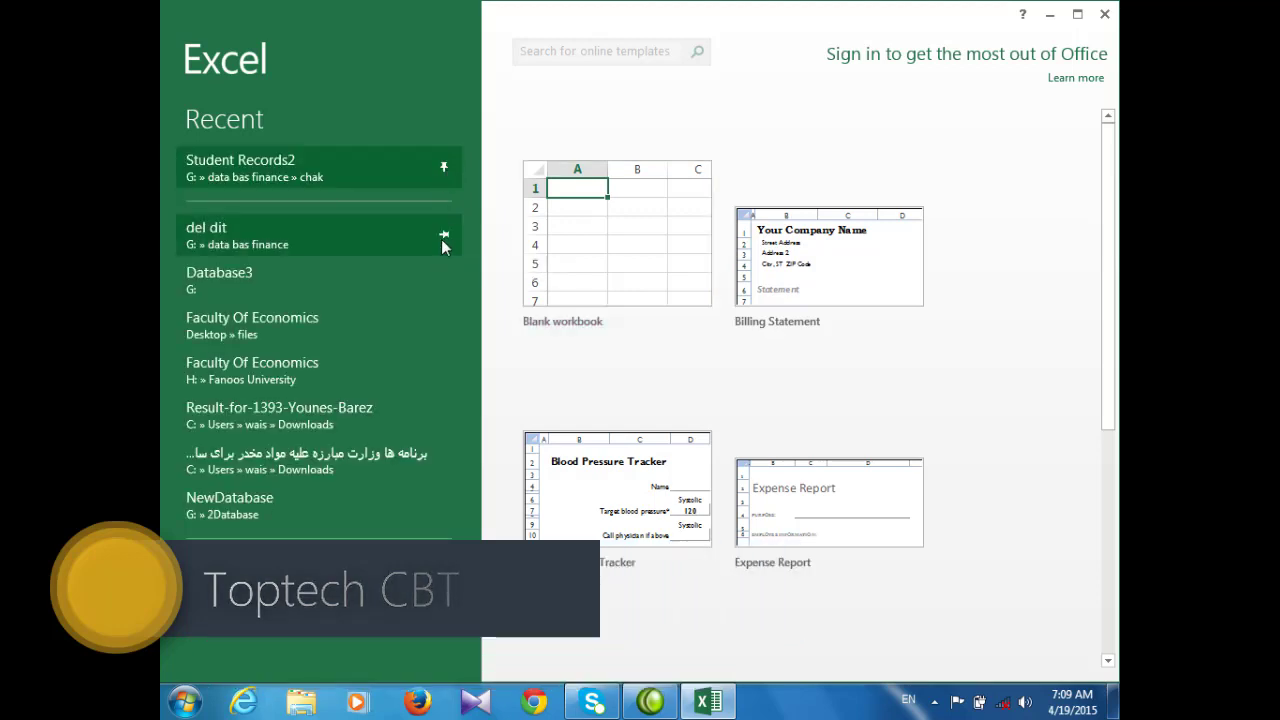
{"action": "left_click", "coordinate": [444, 232]}
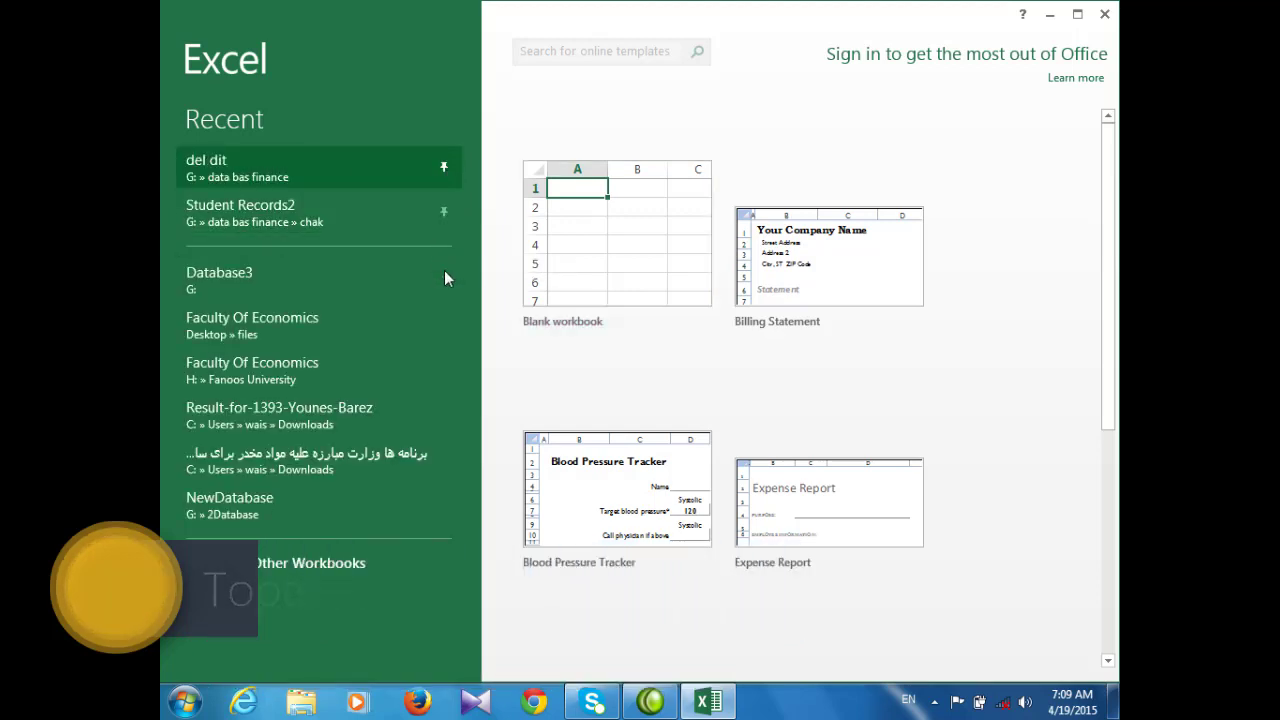
{"action": "left_click", "coordinate": [446, 211]}
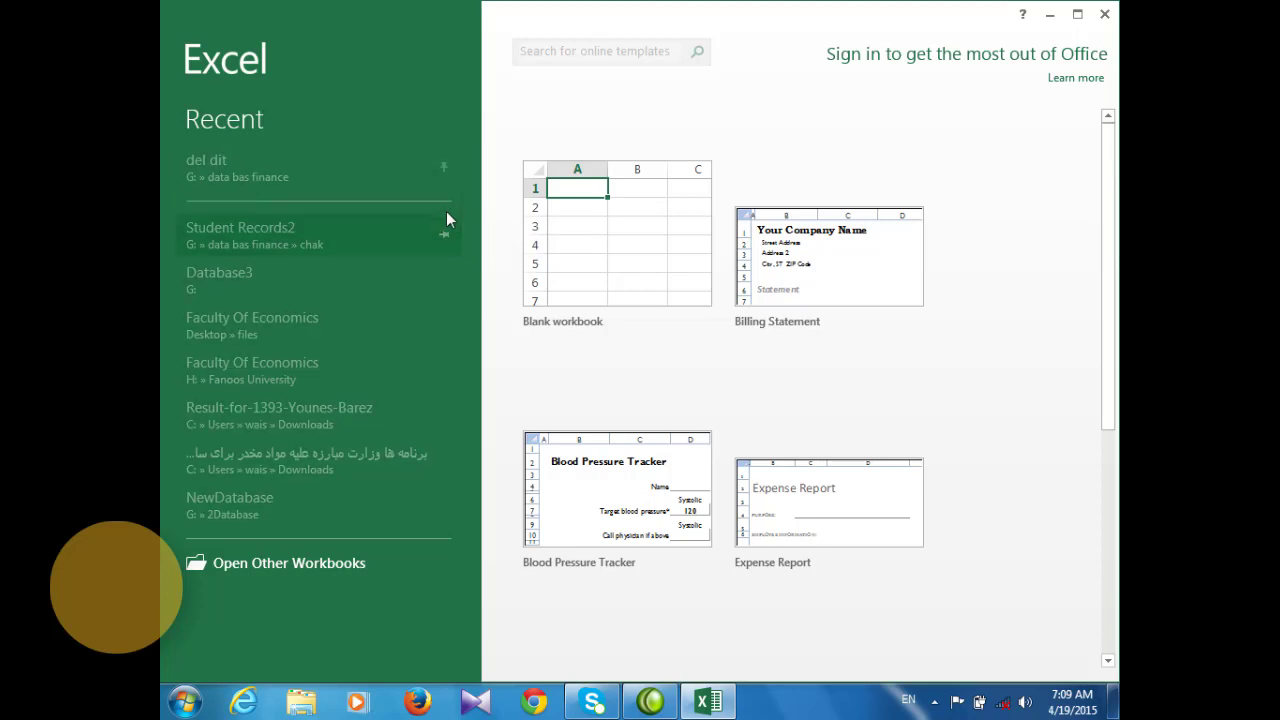
{"action": "left_click", "coordinate": [444, 170]}
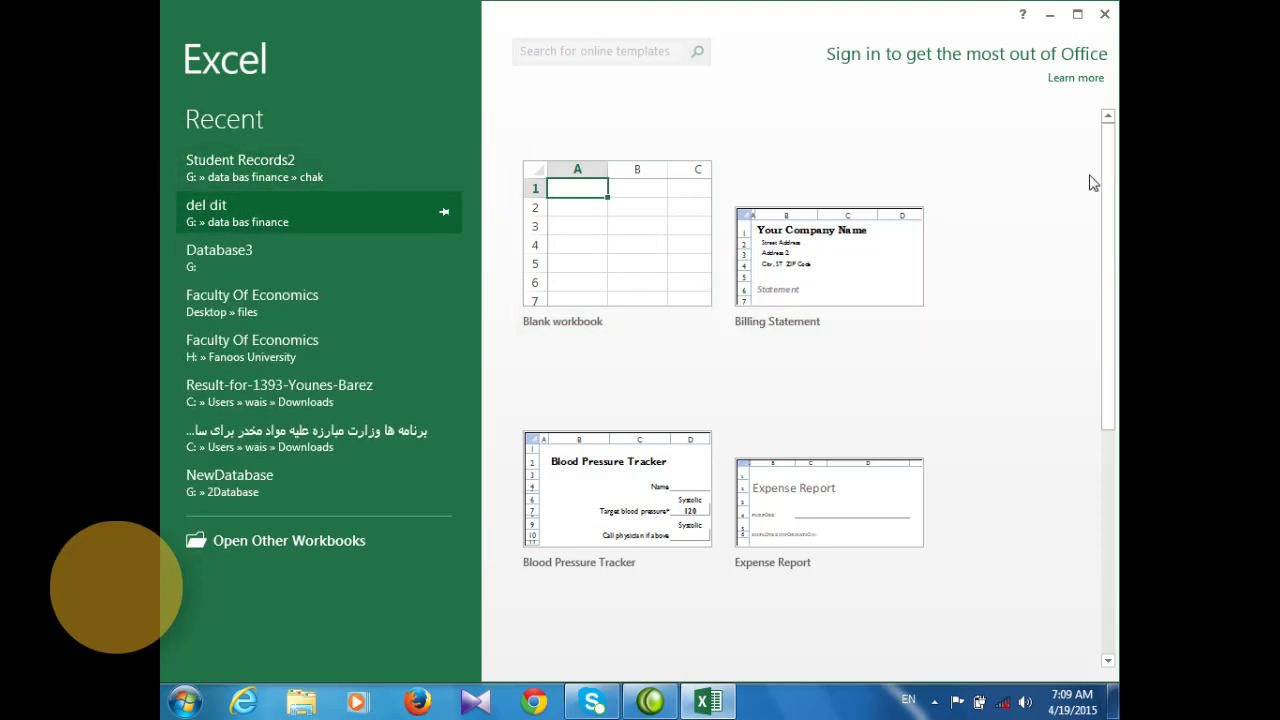
{"action": "mouse_move", "coordinate": [1110, 182]}
{"action": "left_mouse_down"}
{"action": "mouse_move", "coordinate": [1114, 488]}
{"action": "mouse_move", "coordinate": [1111, 223]}
{"action": "left_mouse_up"}
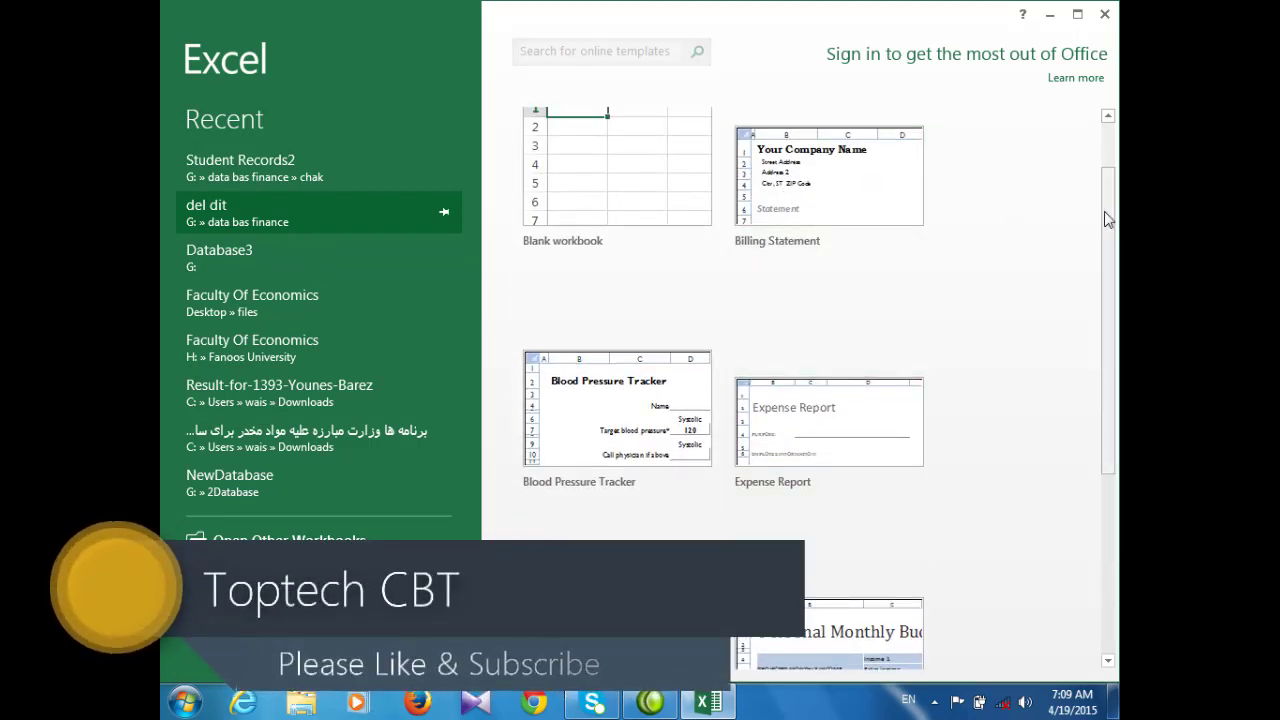
{"action": "left_click_drag", "start_coordinate": [1108, 218], "coordinate": [1112, 133]}
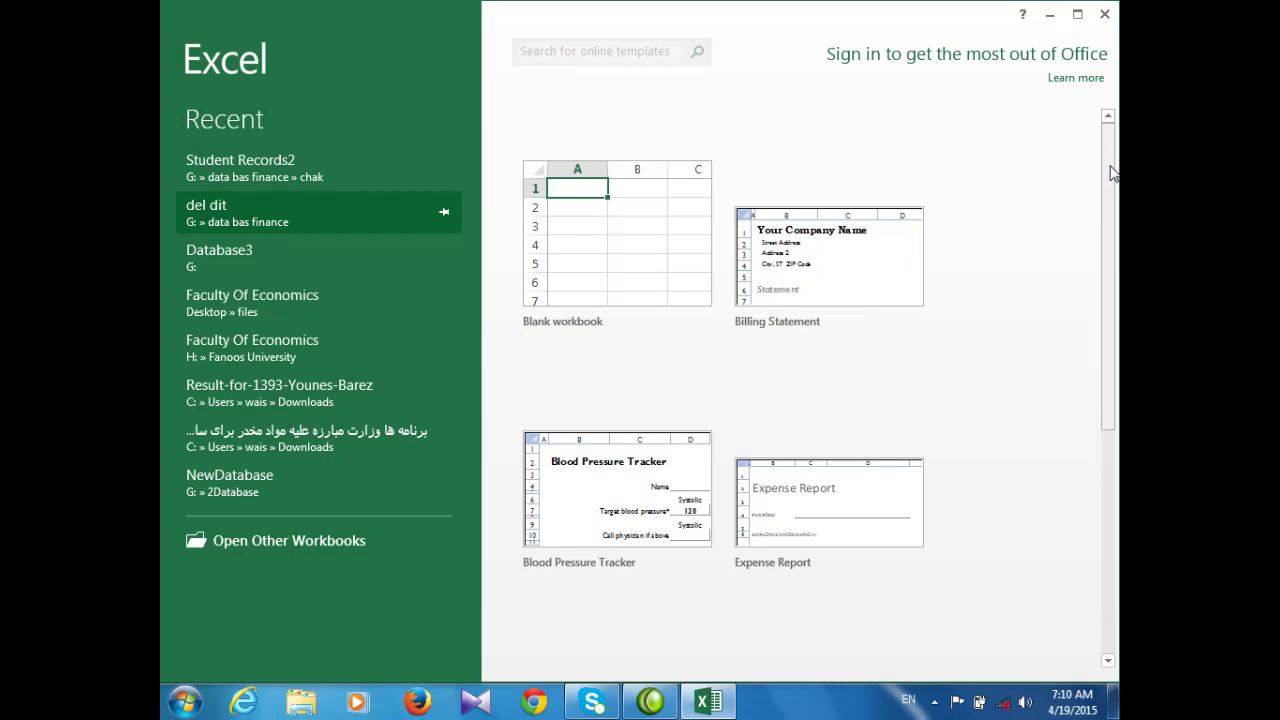
{"action": "left_click_drag", "start_coordinate": [1110, 172], "coordinate": [1108, 338]}
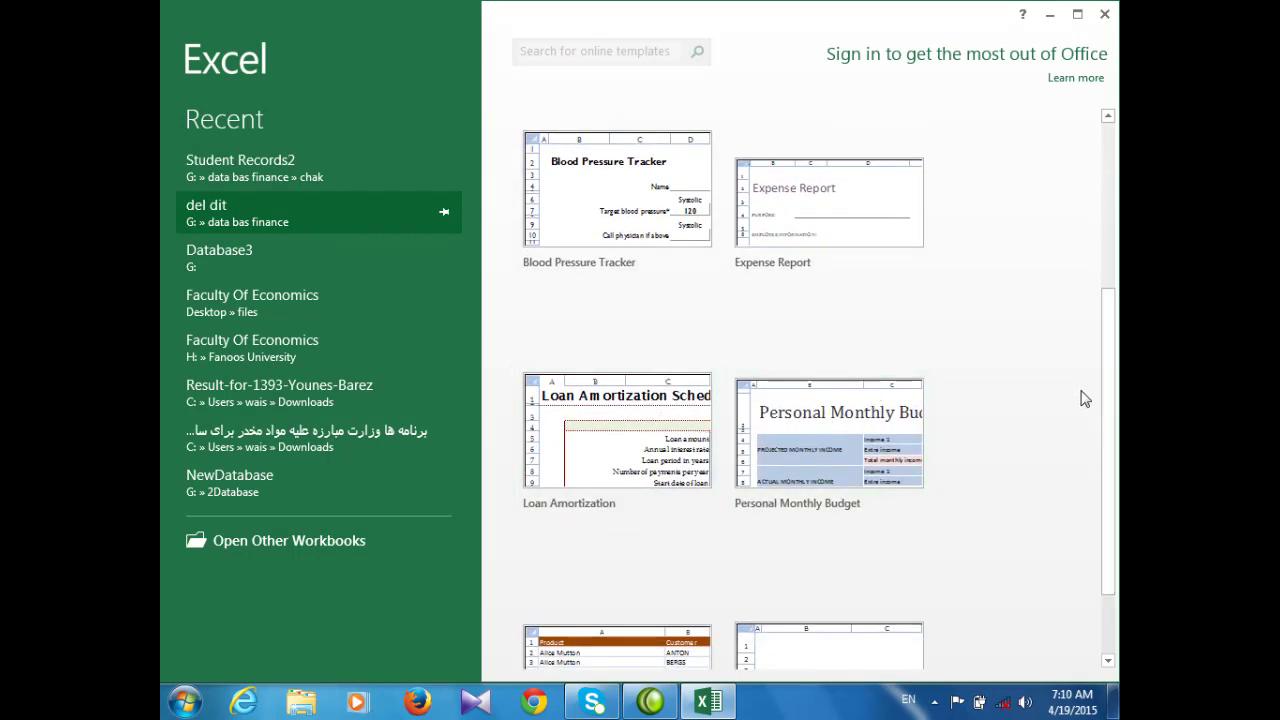
{"action": "left_click_drag", "start_coordinate": [1115, 385], "coordinate": [1114, 440]}
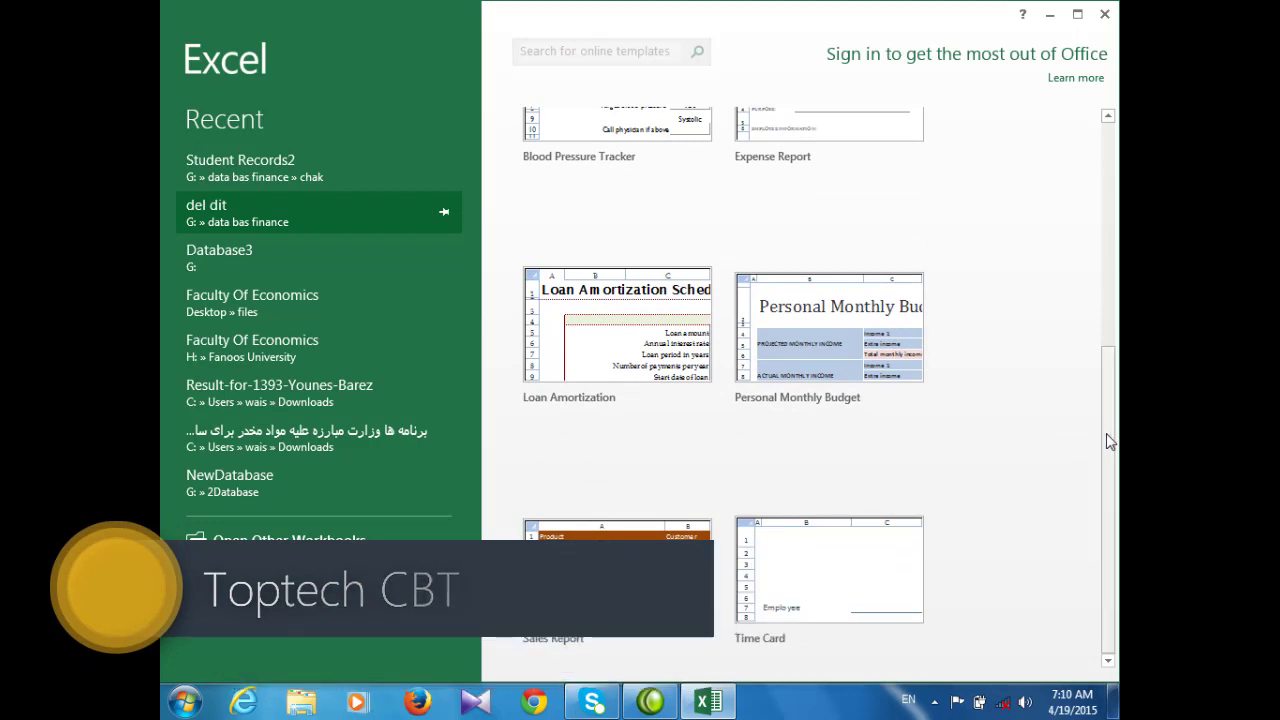
{"action": "left_click_drag", "start_coordinate": [1108, 441], "coordinate": [1116, 350]}
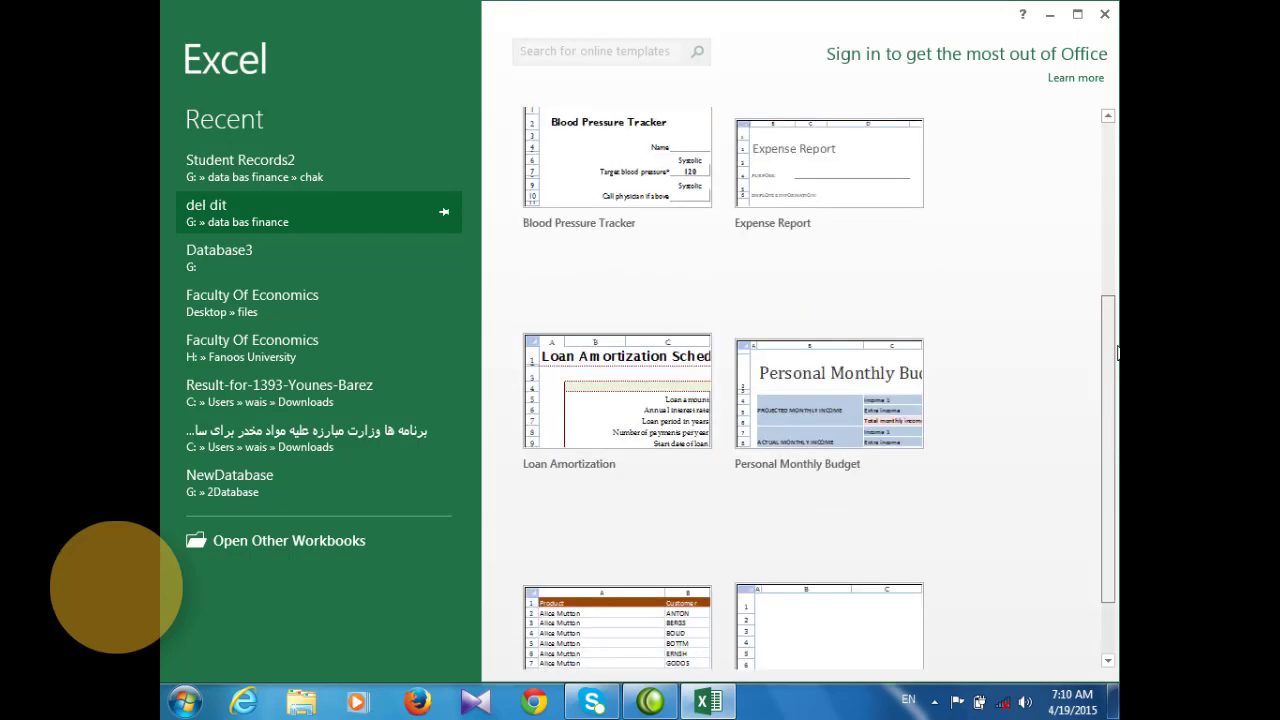
{"action": "scroll", "coordinate": [1116, 350], "scroll_direction": "up", "scroll_amount": 5}
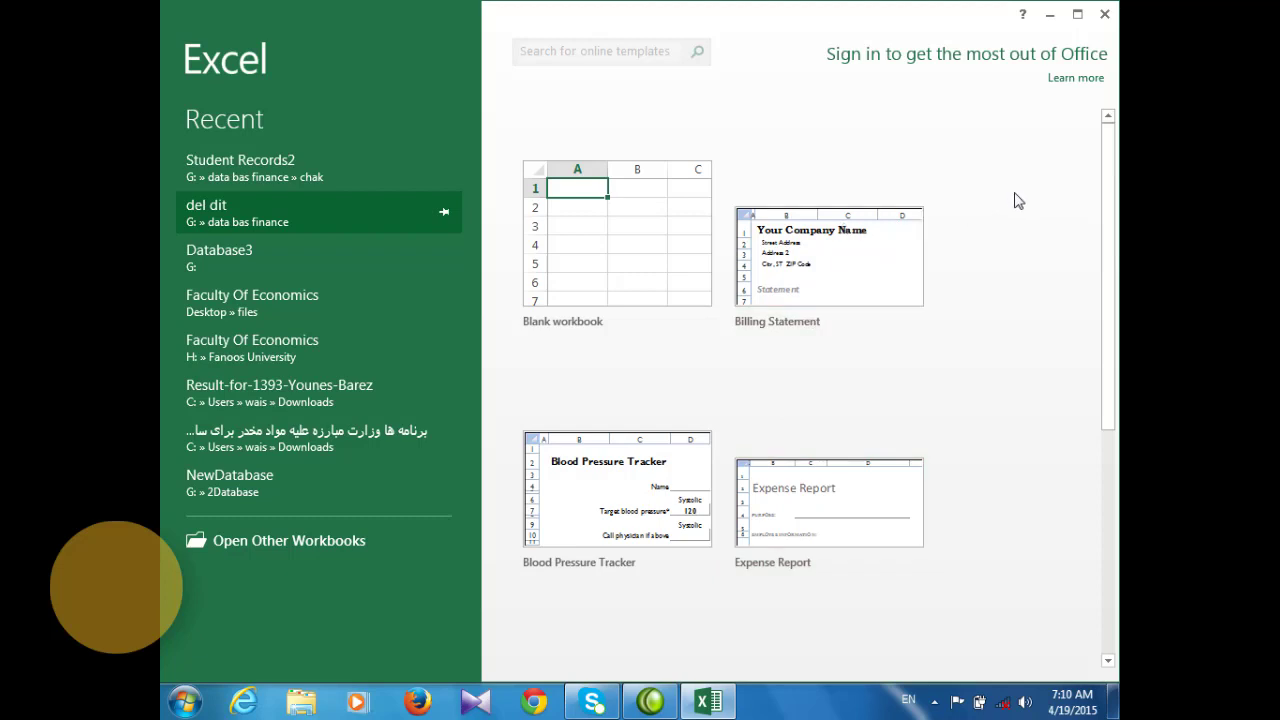
{"action": "left_click", "coordinate": [1110, 143]}
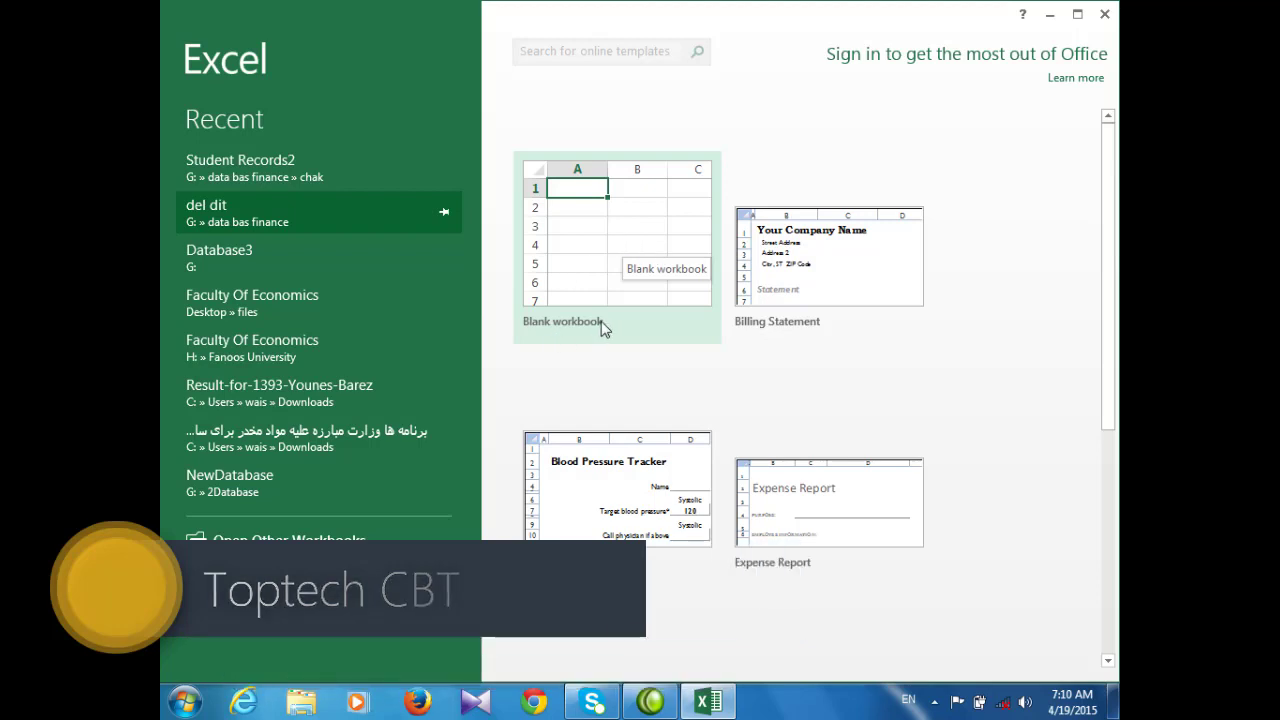
Create blank workbook Book1, then launch an empty Notepad via Run with 'notepad'.
{"action": "left_click", "coordinate": [597, 183]}
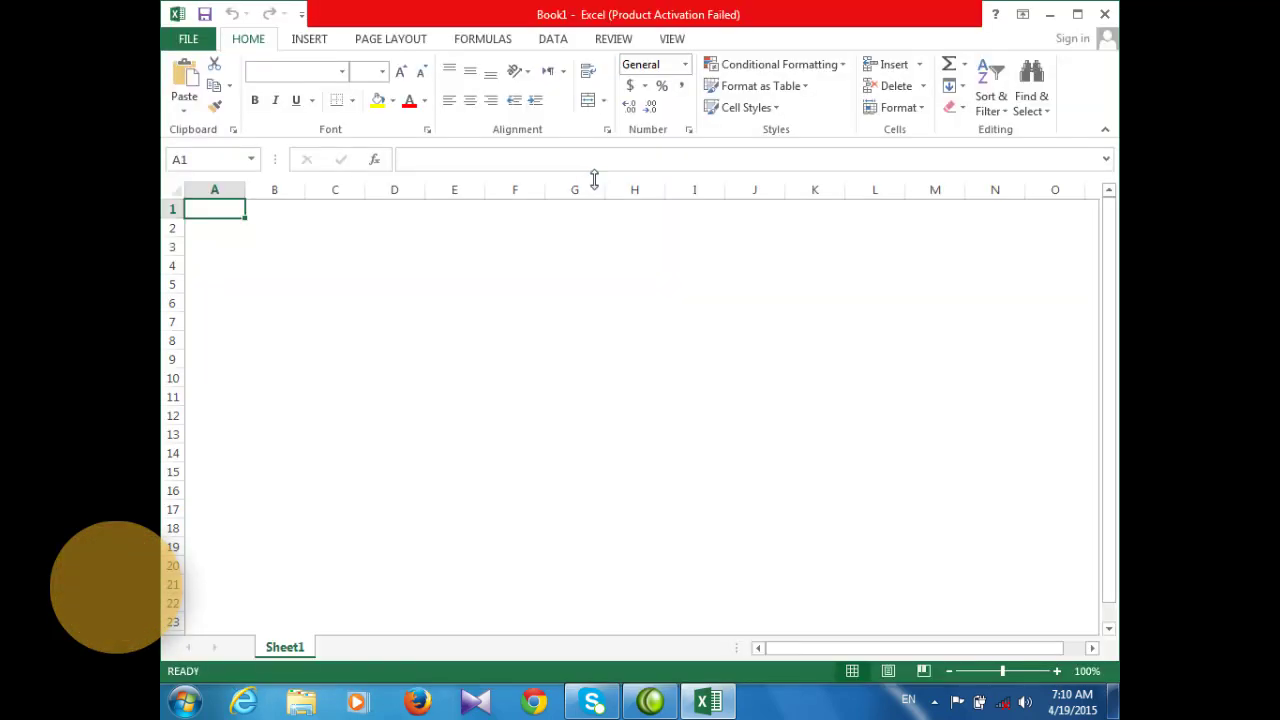
{"action": "key", "text": "super+r"}
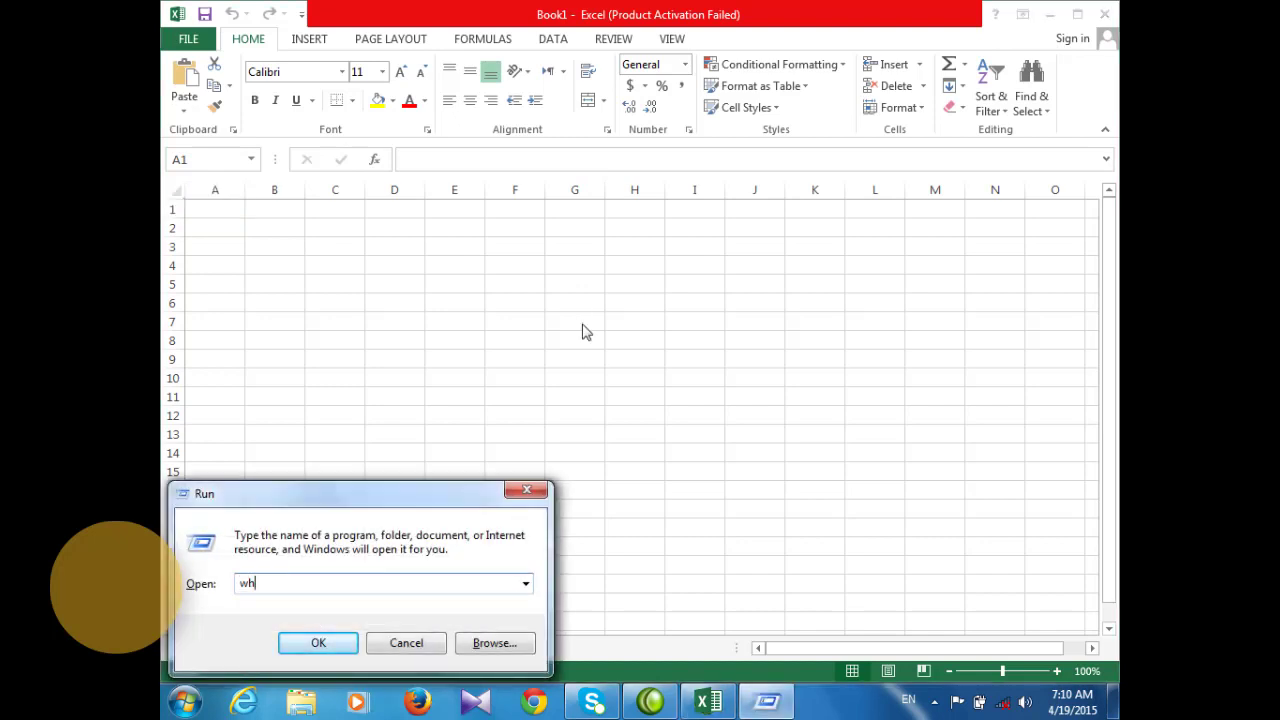
{"action": "key", "text": "BackSpace"}
{"action": "key", "text": "BackSpace"}
{"action": "type", "text": "notepad"}
{"action": "key", "text": "Return"}
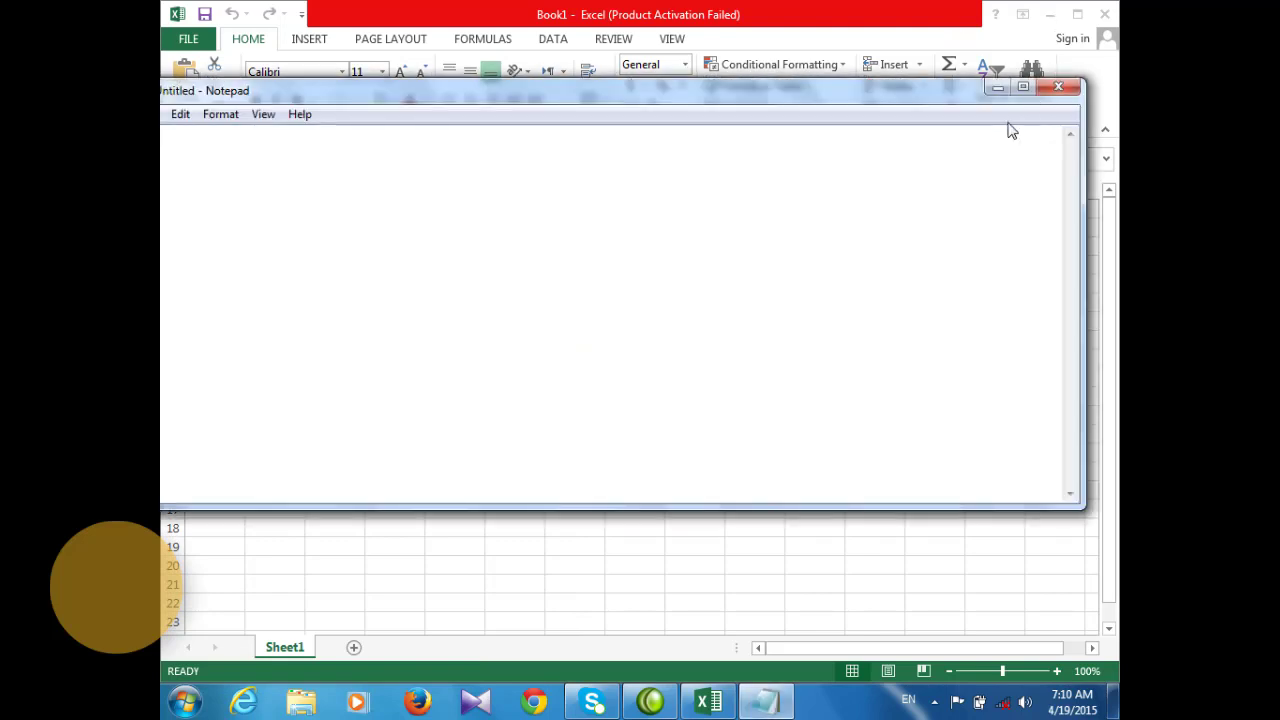
Maximize Notepad and type the question 'what is ms excel?'.
{"action": "left_click", "coordinate": [1025, 88]}
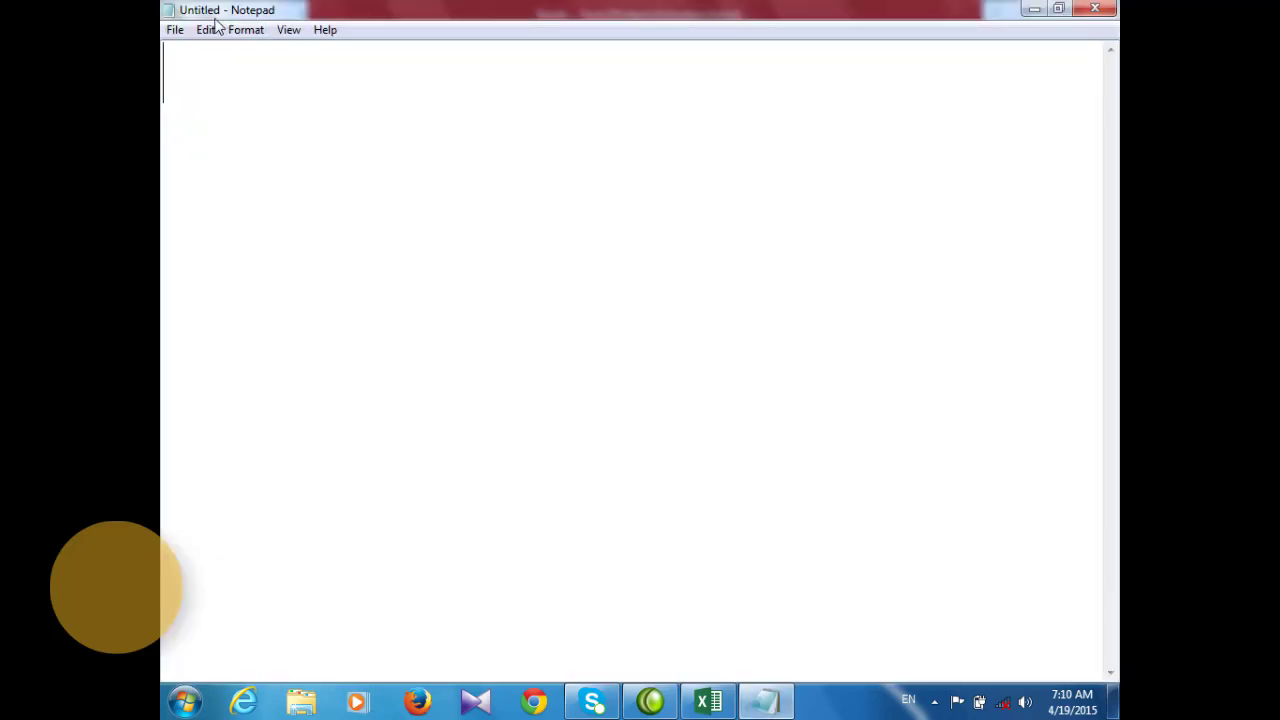
{"action": "type", "text": "wgat"}
{"action": "key", "text": "BackSpace"}
{"action": "key", "text": "BackSpace"}
{"action": "key", "text": "BackSpace"}
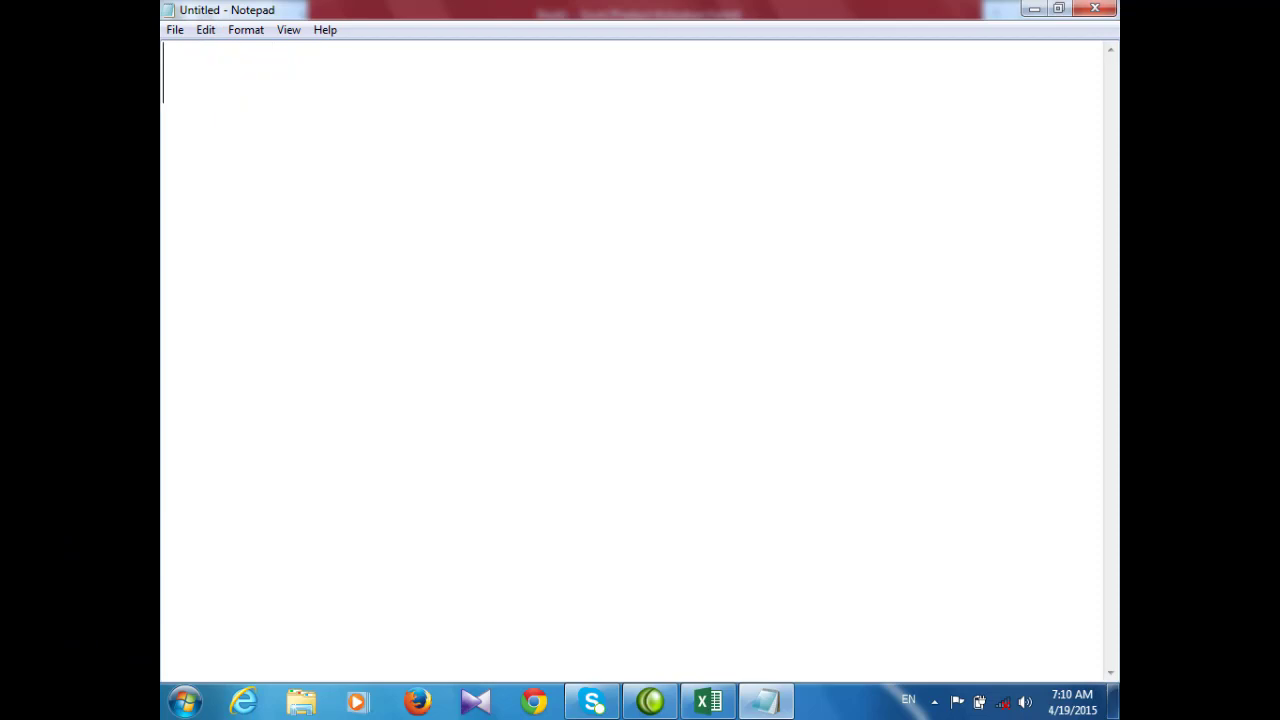
{"action": "type", "text": "what is ms w"}
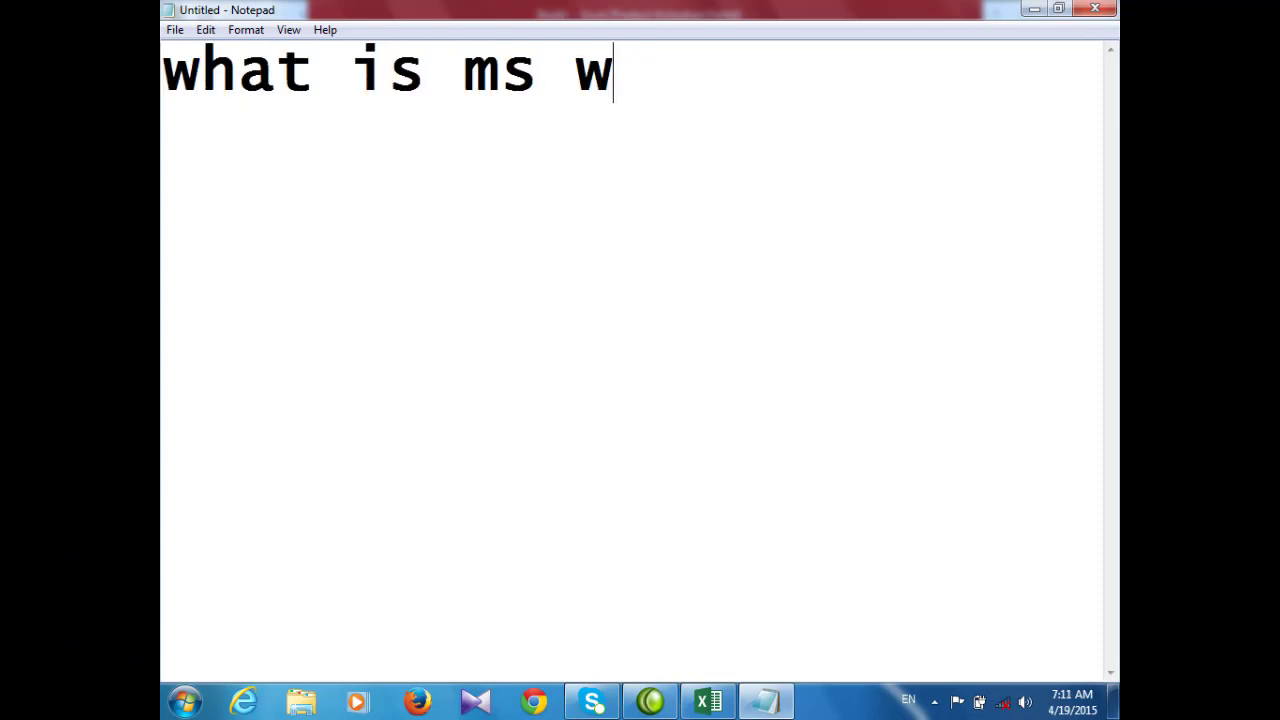
{"action": "type", "text": "cel?"}
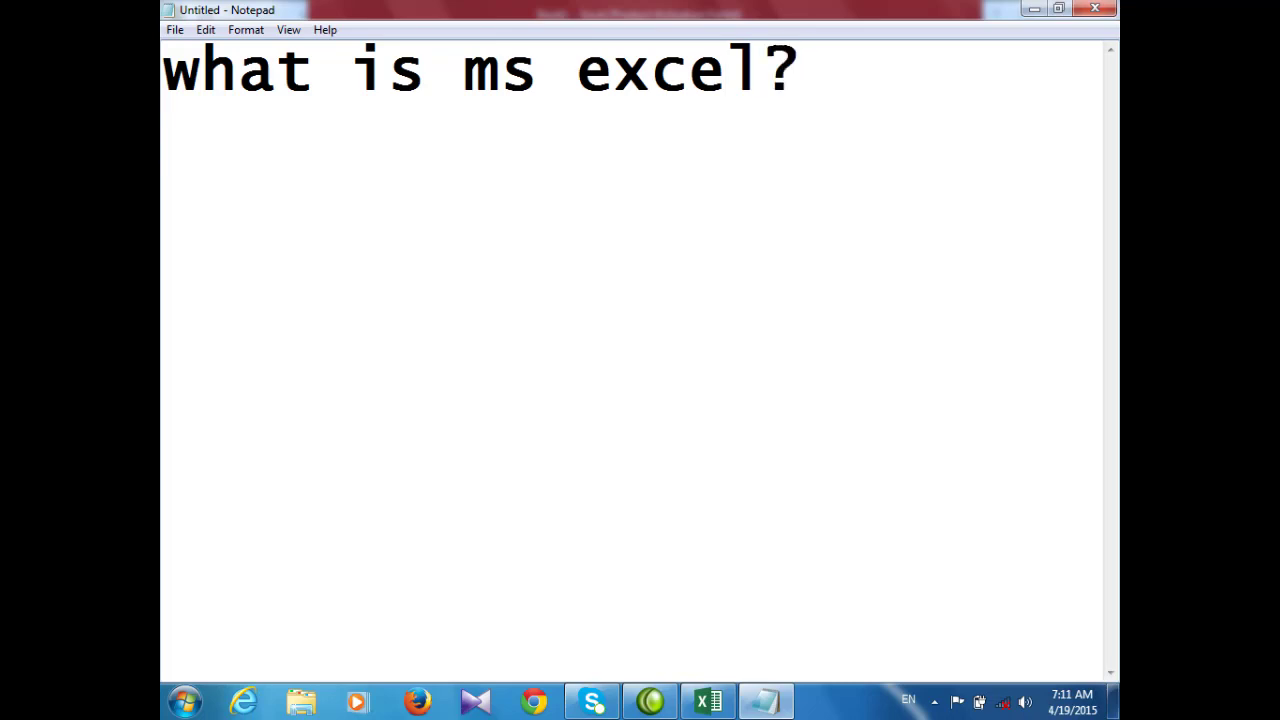
{"action": "key", "text": "Return"}
Answer that Excel is the MS Office package used for accounting and banking system.
{"action": "type", "text": "ex"}
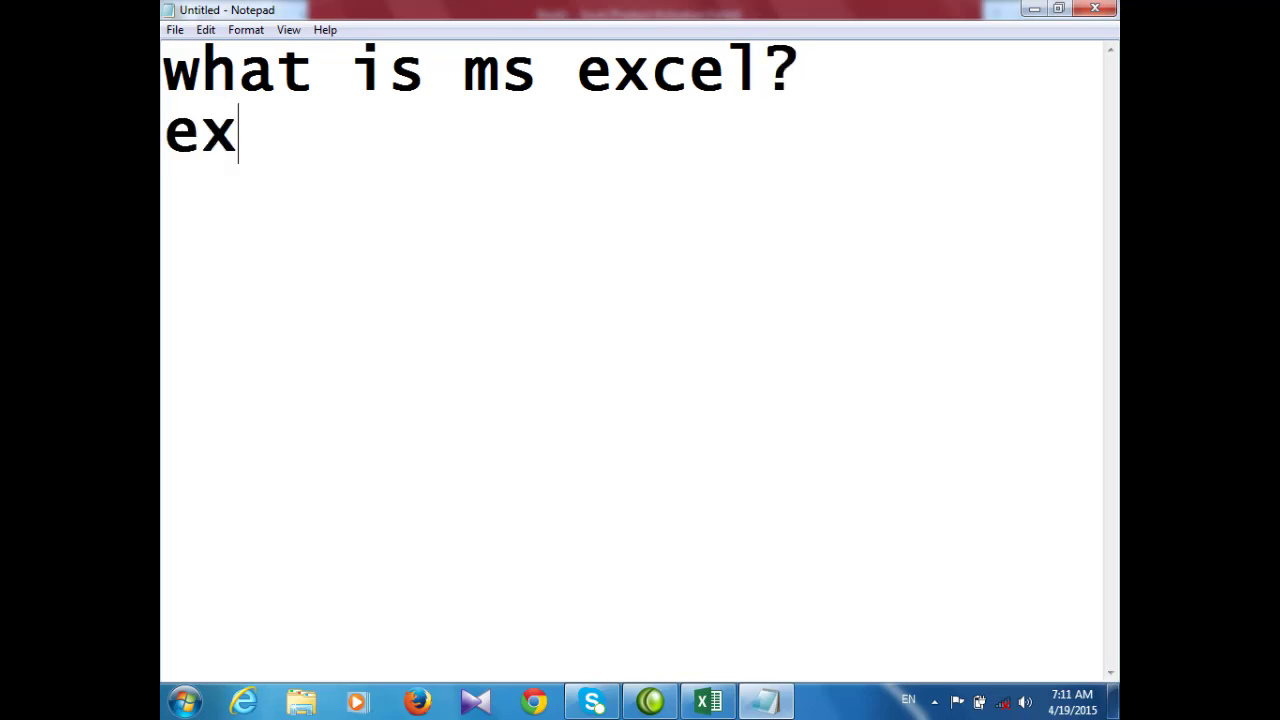
{"action": "type", "text": "cel is the "}
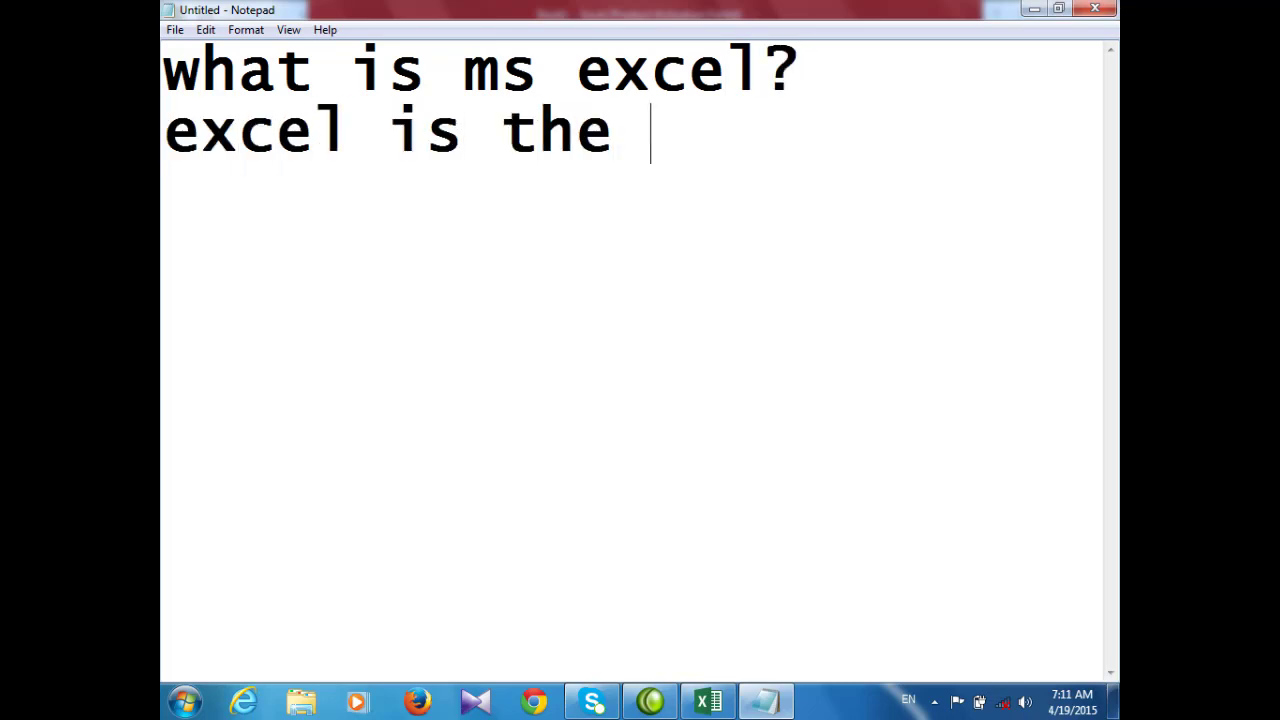
{"action": "type", "text": "pakage i"}
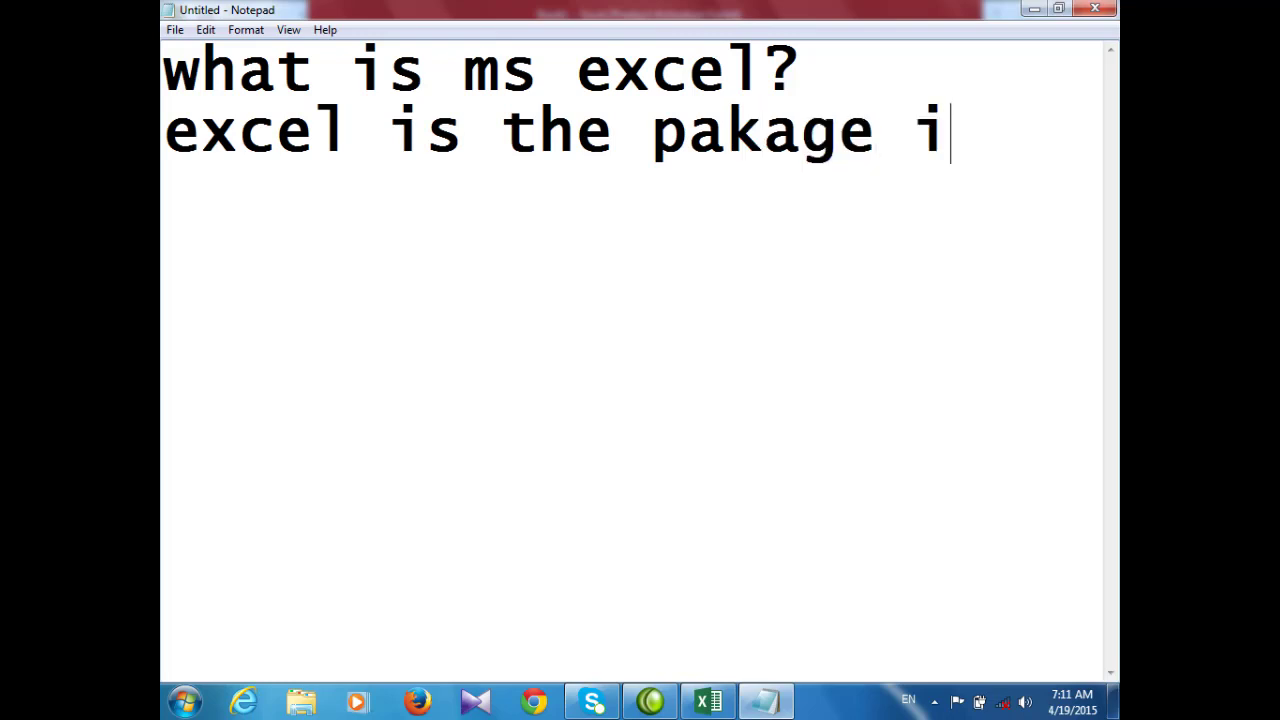
{"action": "key", "text": "BackSpace"}
{"action": "type", "text": "of"}
{"action": "key", "text": "Return"}
{"action": "type", "text": "ms offi"}
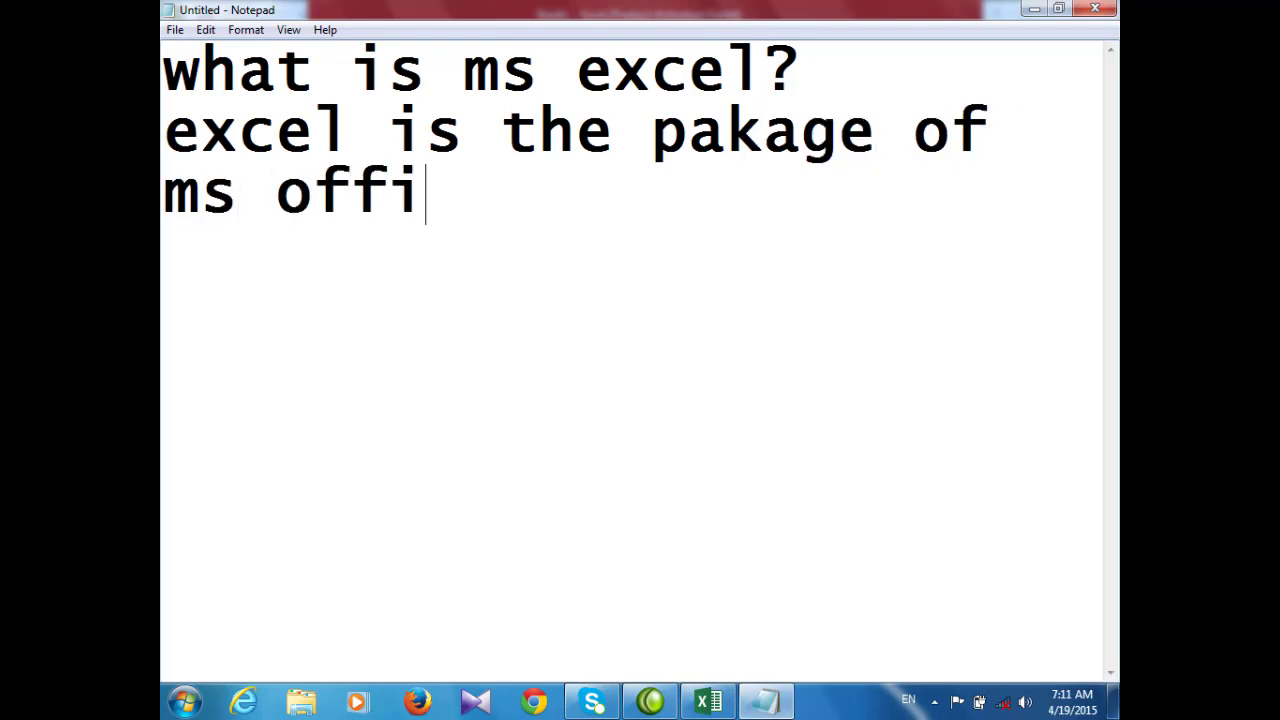
{"action": "type", "text": "ce which"}
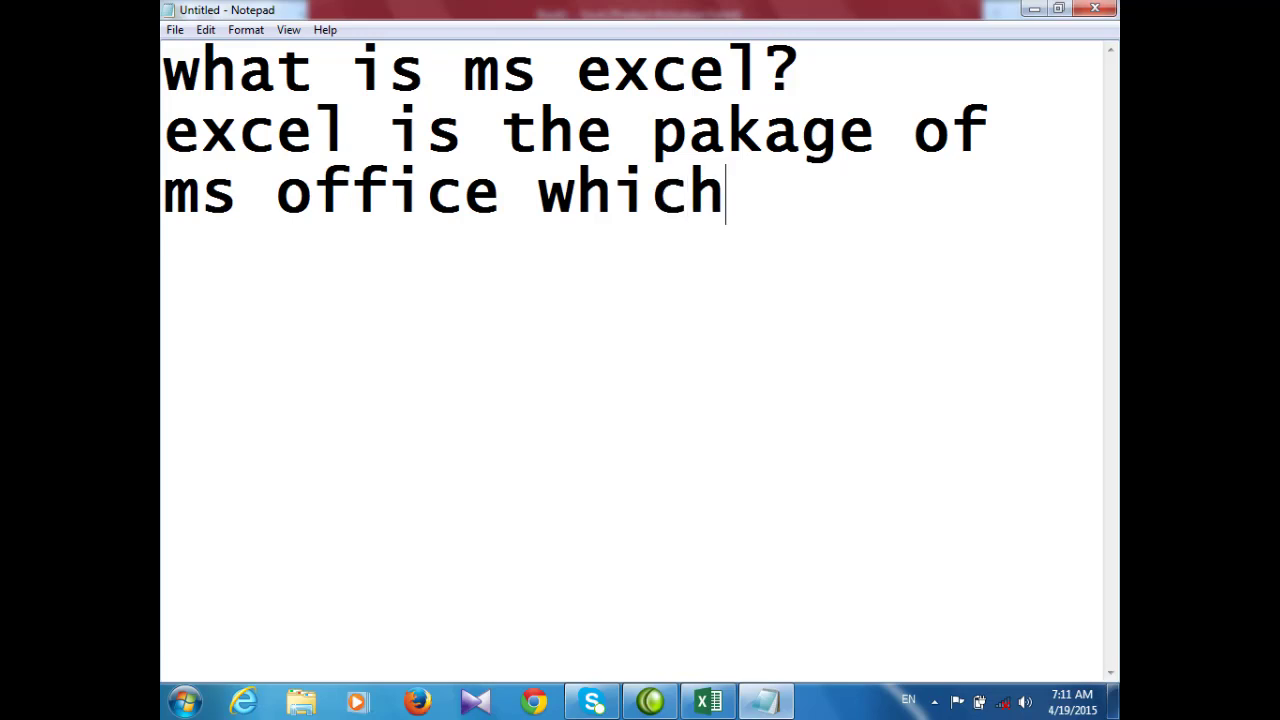
{"action": "type", "text": " specill"}
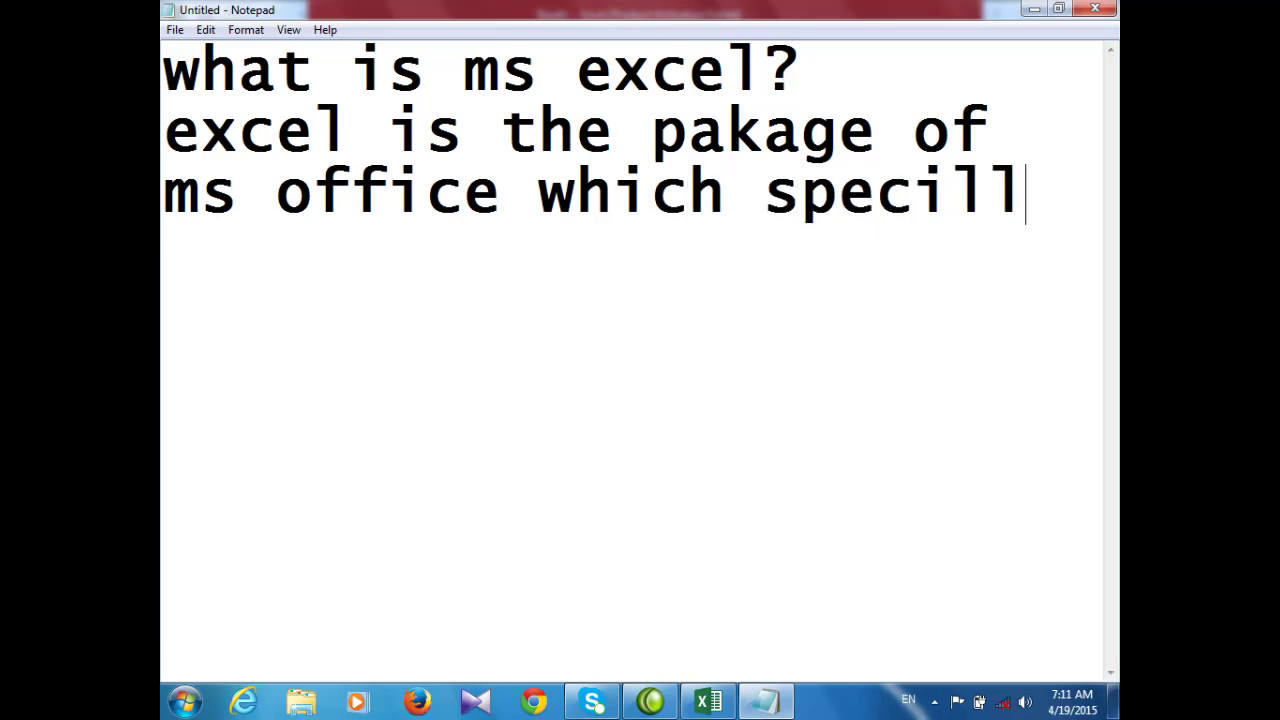
{"action": "type", "text": "y used for "}
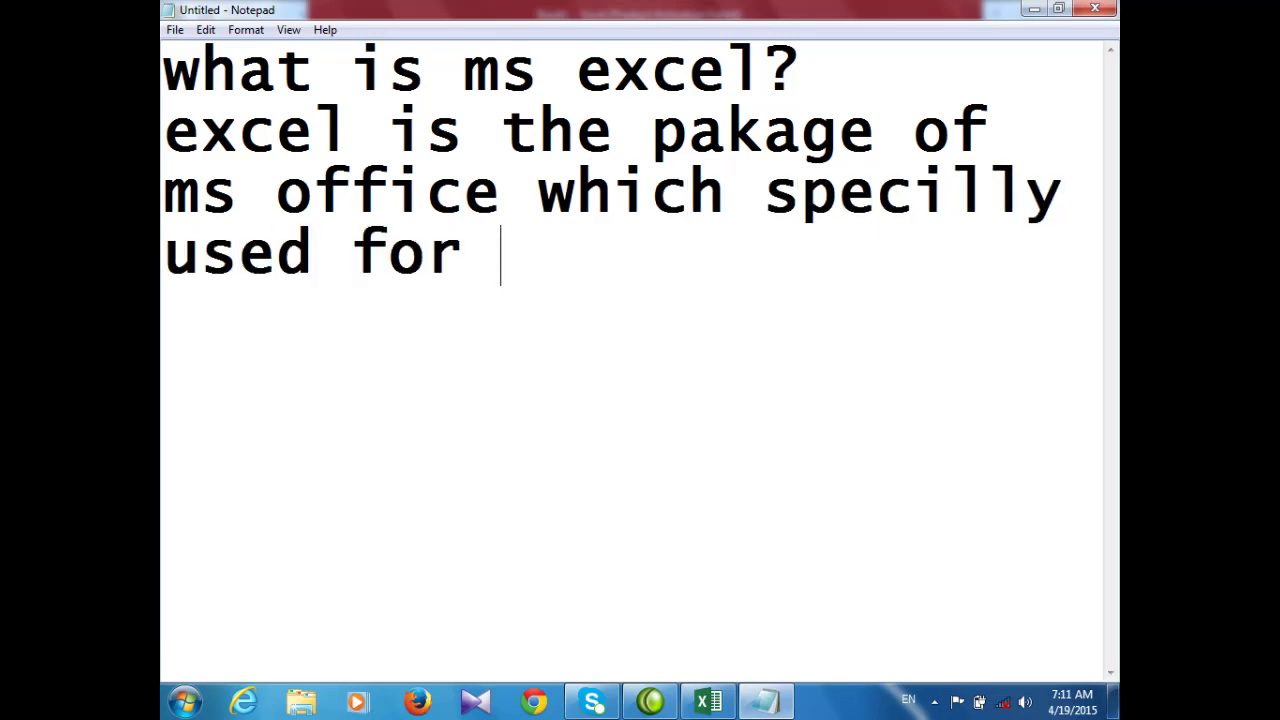
{"action": "type", "text": "accountign"}
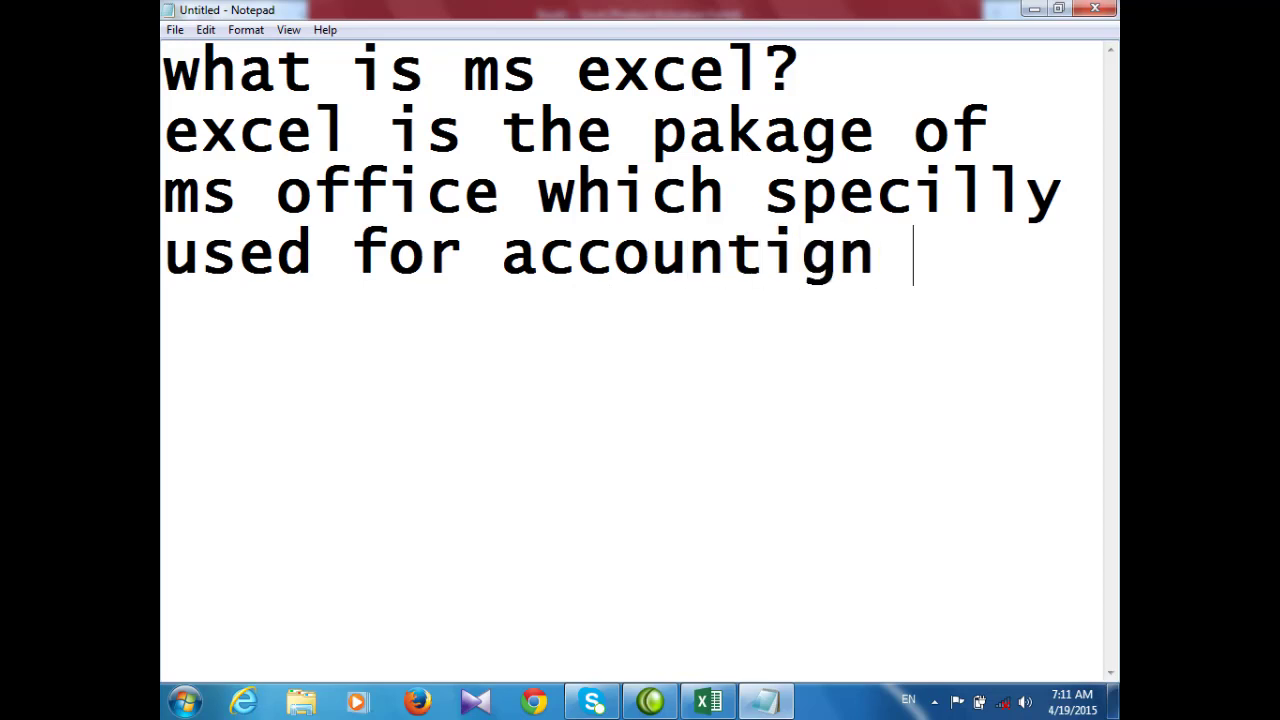
{"action": "key", "text": "BackSpace"}
{"action": "key", "text": "BackSpace"}
{"action": "key", "text": "BackSpace"}
{"action": "type", "text": "ing"}
{"action": "key", "text": "BackSpace"}
{"action": "key", "text": "BackSpace"}
{"action": "key", "text": "BackSpace"}
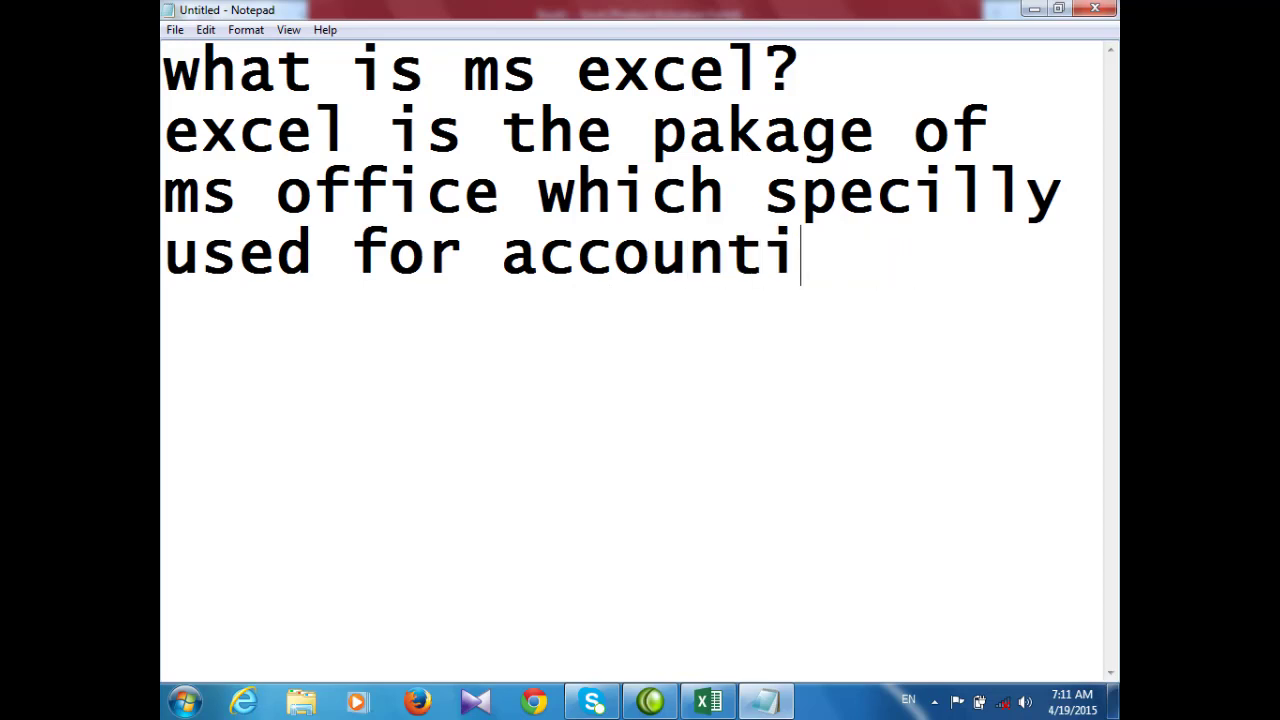
{"action": "type", "text": "ng and"}
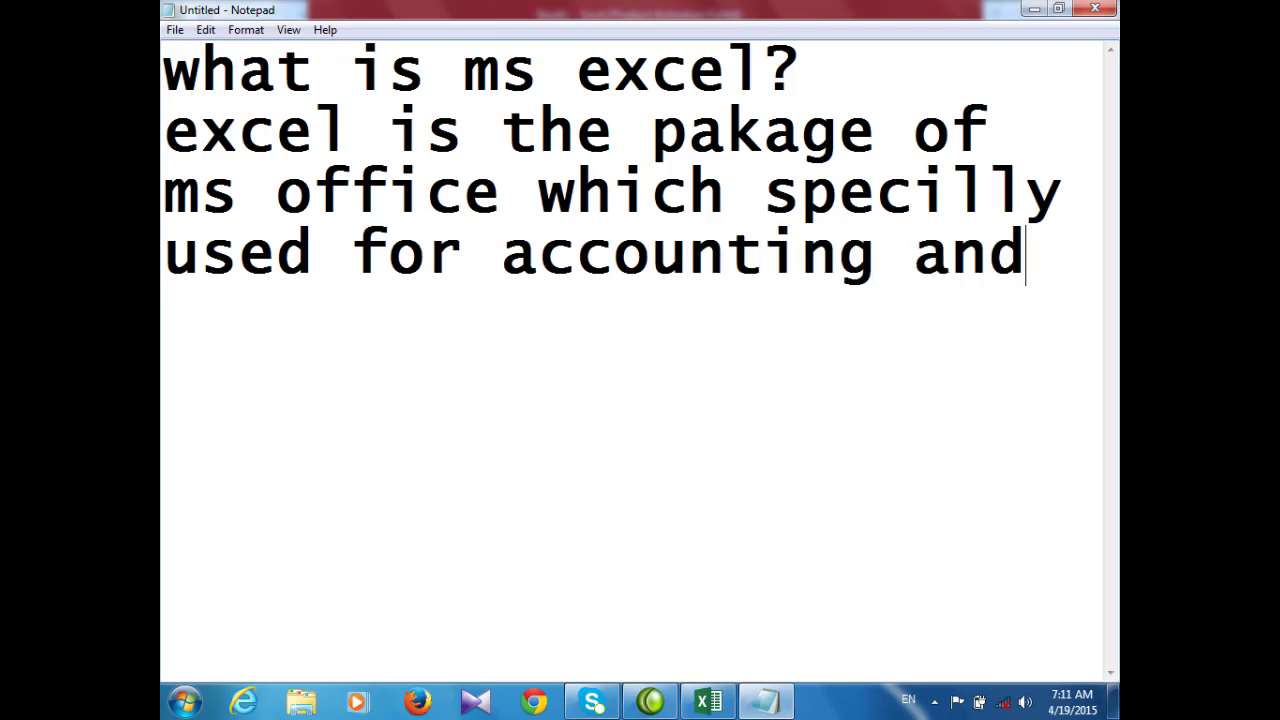
{"action": "type", "text": " bonking"}
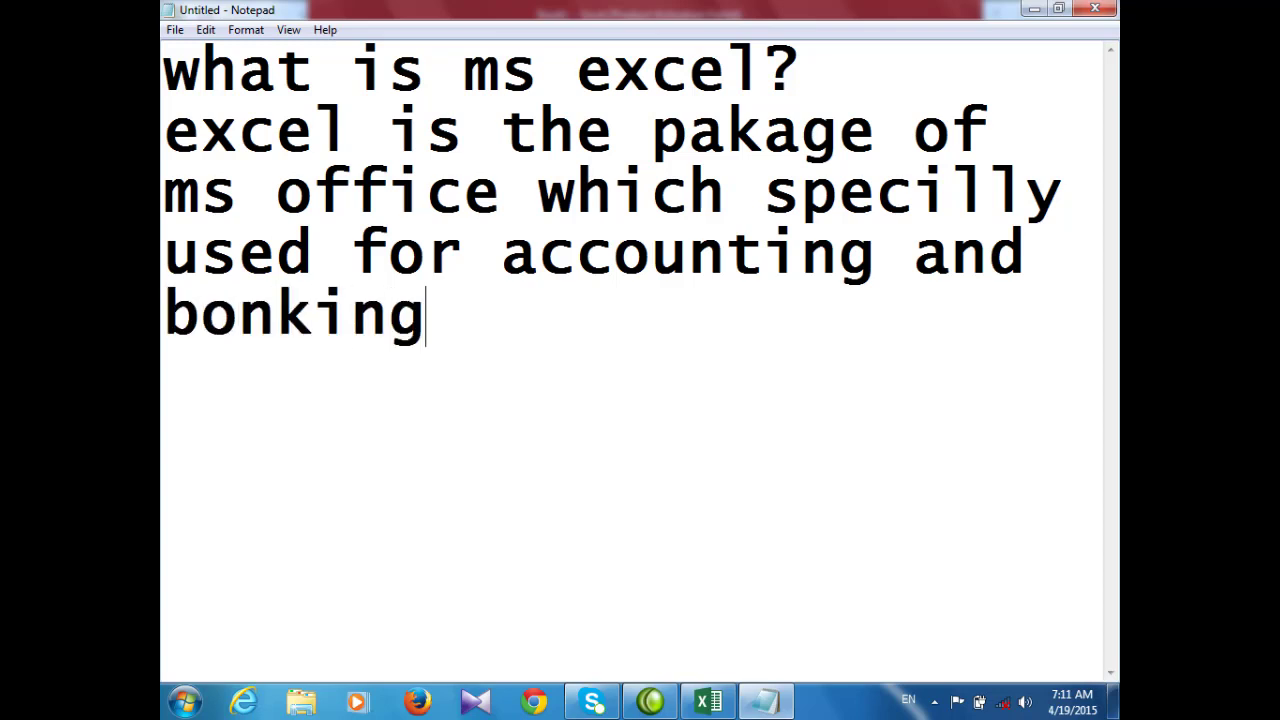
{"action": "key", "text": "BackSpace"}
{"action": "key", "text": "BackSpace"}
{"action": "key", "text": "BackSpace"}
{"action": "key", "text": "BackSpace"}
{"action": "key", "text": "BackSpace"}
{"action": "key", "text": "BackSpace"}
{"action": "type", "text": "anik"}
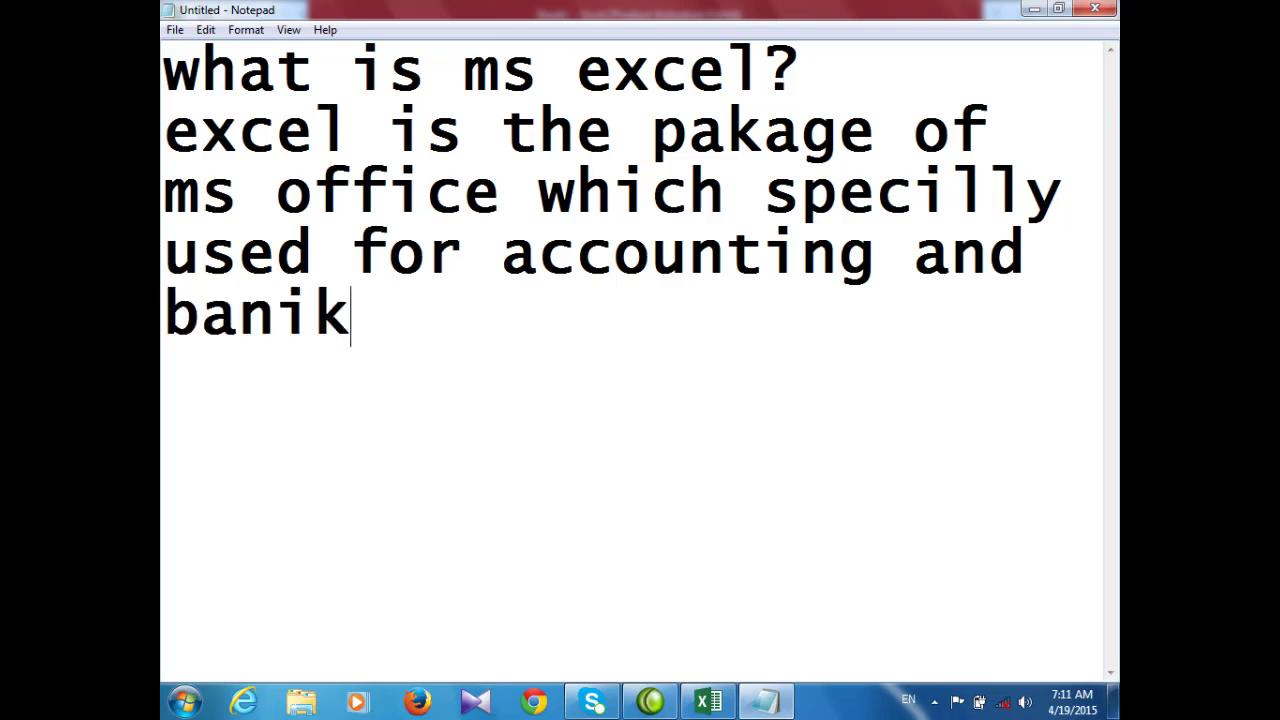
{"action": "type", "text": "ing s"}
{"action": "type", "text": "tst"}
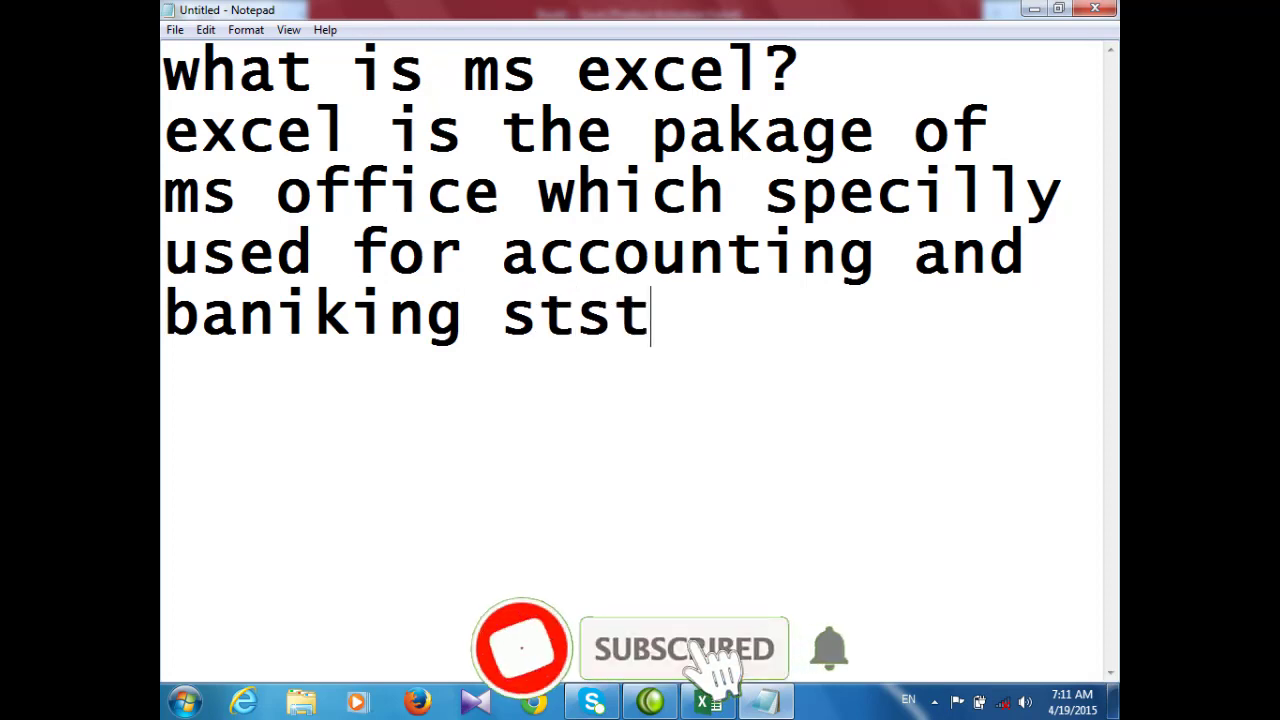
{"action": "key", "text": "BackSpace"}
{"action": "key", "text": "BackSpace"}
{"action": "key", "text": "BackSpace"}
{"action": "type", "text": "tyst"}
{"action": "key", "text": "BackSpace"}
{"action": "key", "text": "BackSpace"}
{"action": "key", "text": "BackSpace"}
{"action": "key", "text": "BackSpace"}
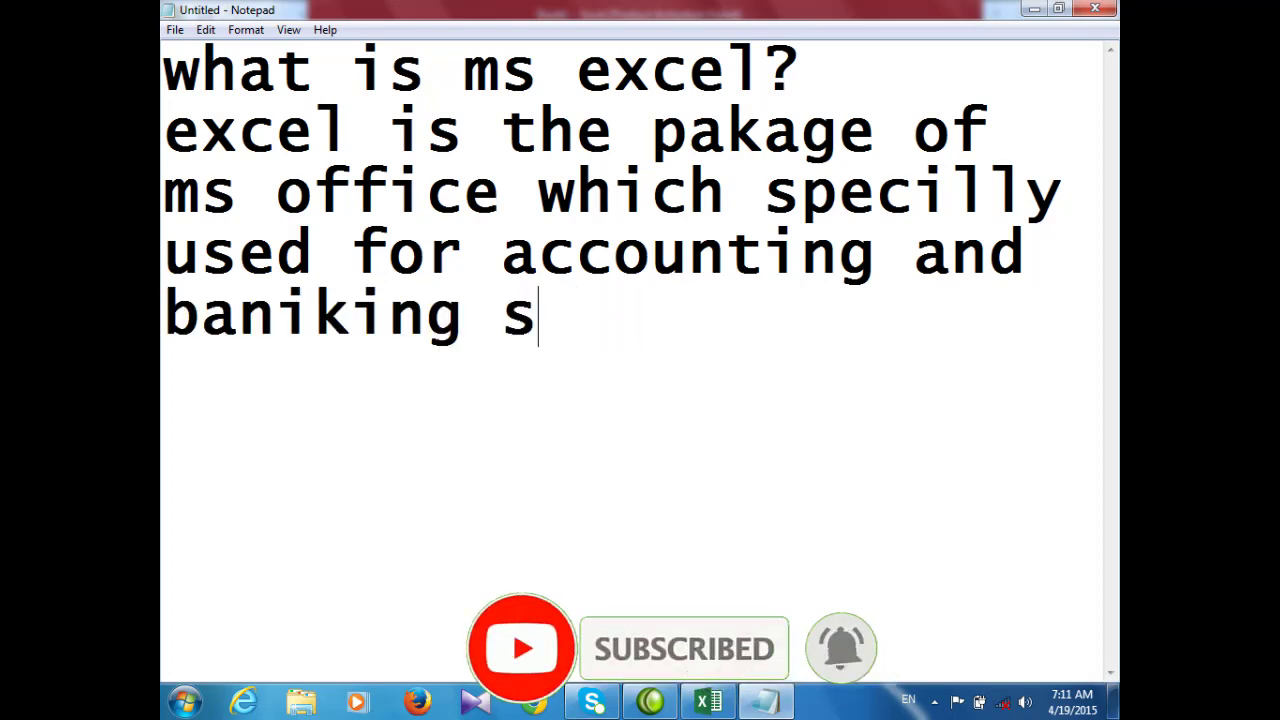
{"action": "type", "text": "ystem"}
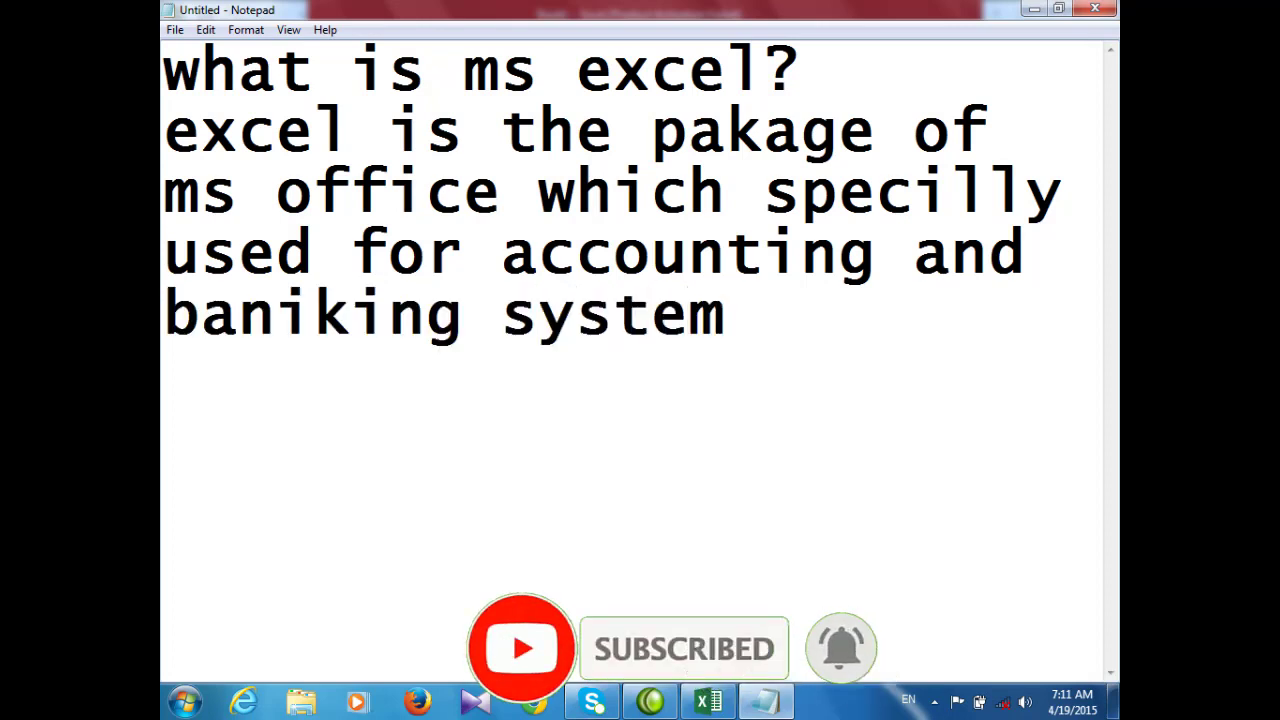
{"action": "type", "text": "."}
{"action": "key", "text": "Return"}
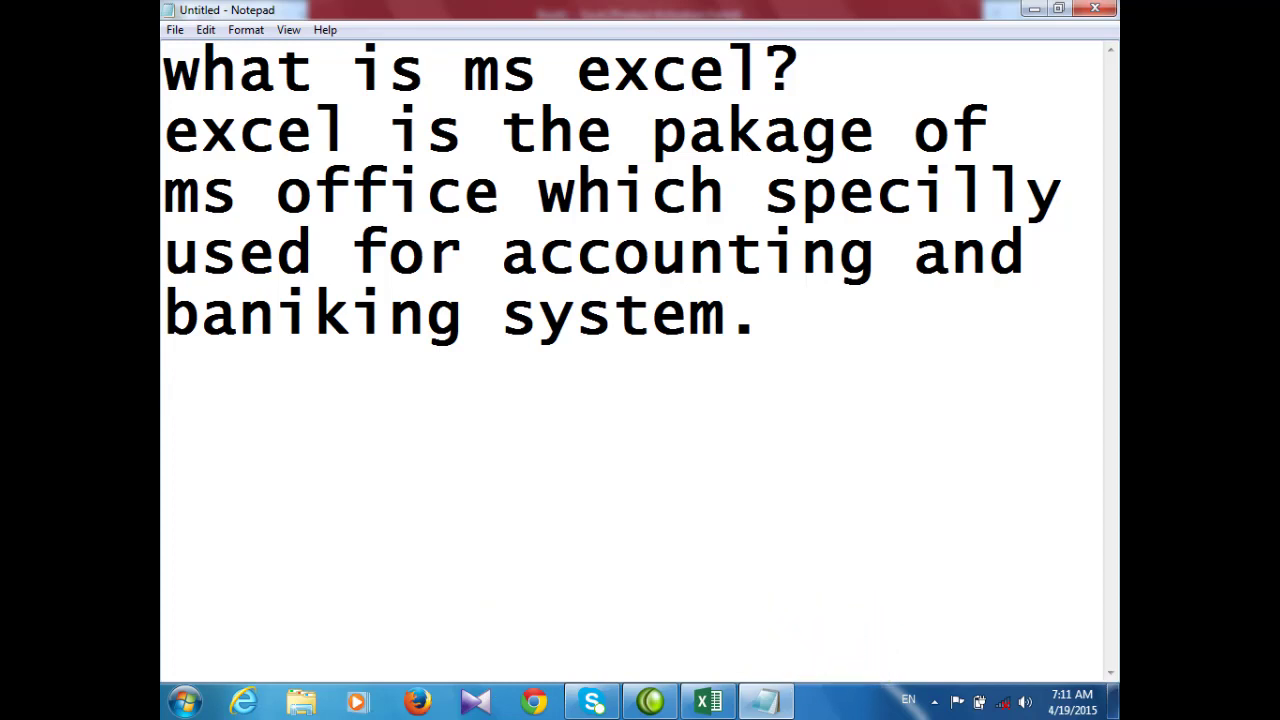
Add a dashed separator line and the question 'what is workbook?'.
{"action": "type", "text": "--------------------"}
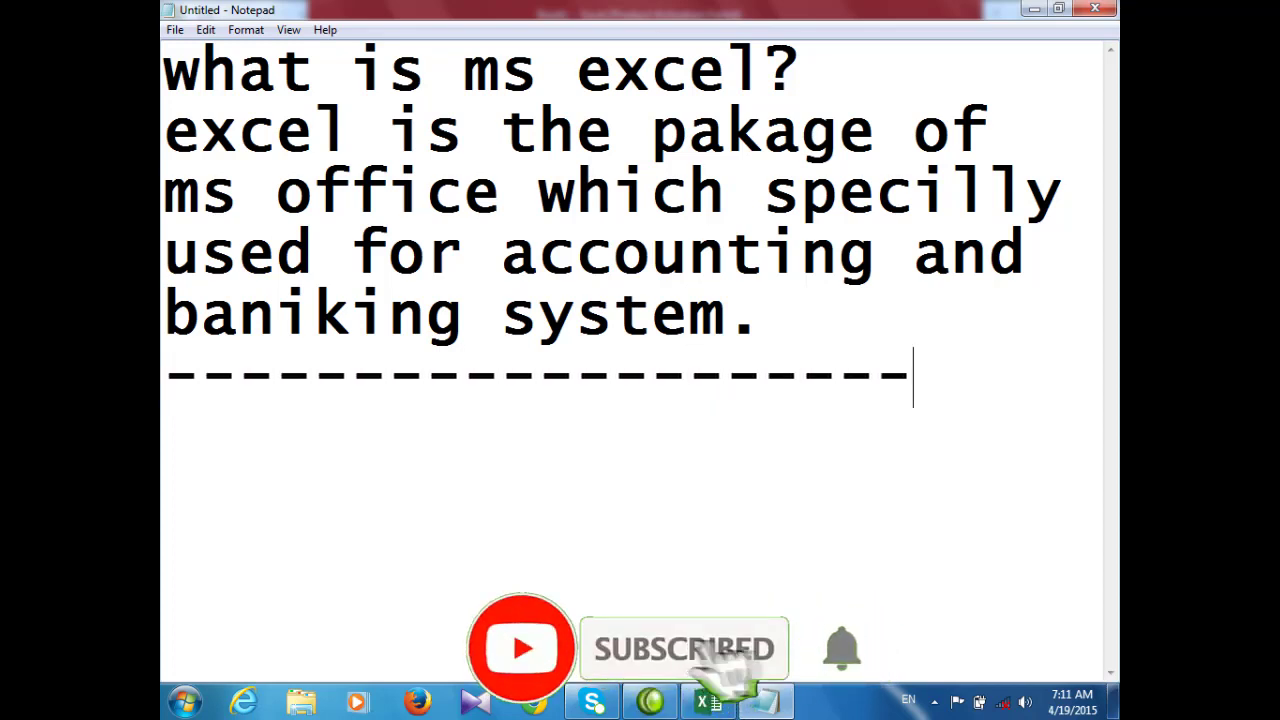
{"action": "key", "text": "Return"}
{"action": "type", "text": "whatr is"}
{"action": "key", "text": "BackSpace"}
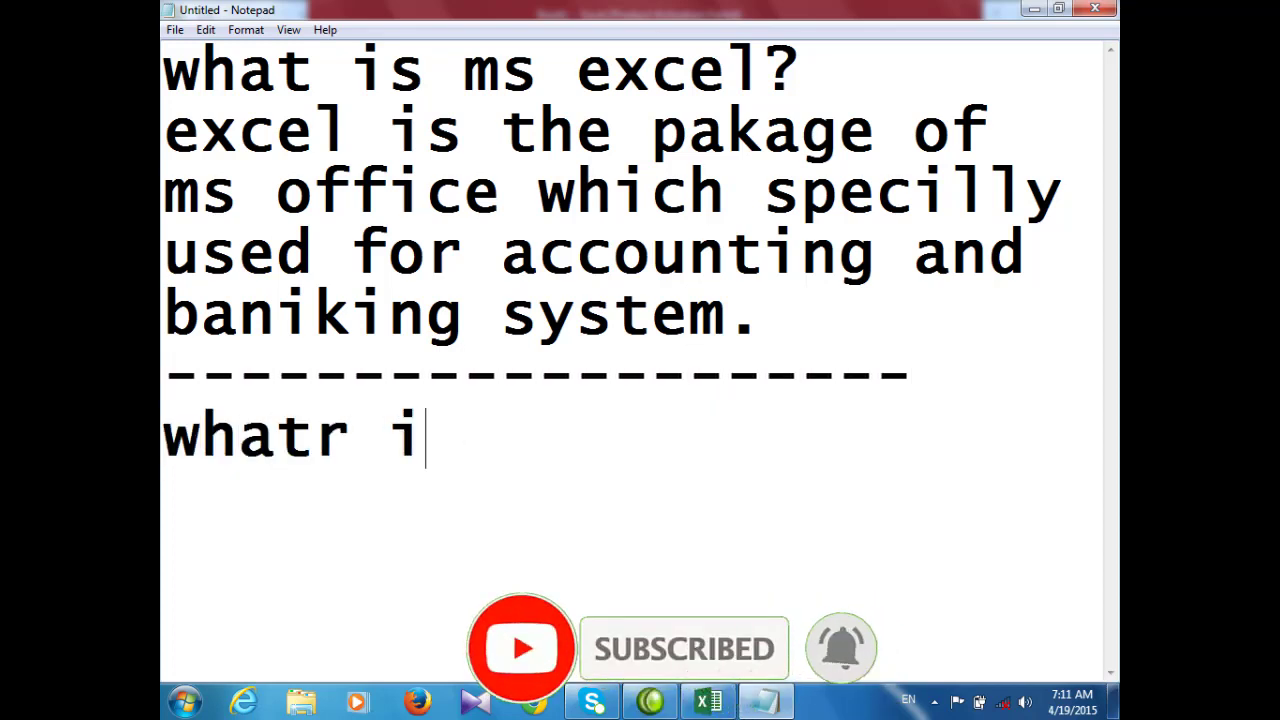
{"action": "key", "text": "BackSpace"}
{"action": "key", "text": "BackSpace"}
{"action": "key", "text": "BackSpace"}
{"action": "type", "text": "is "}
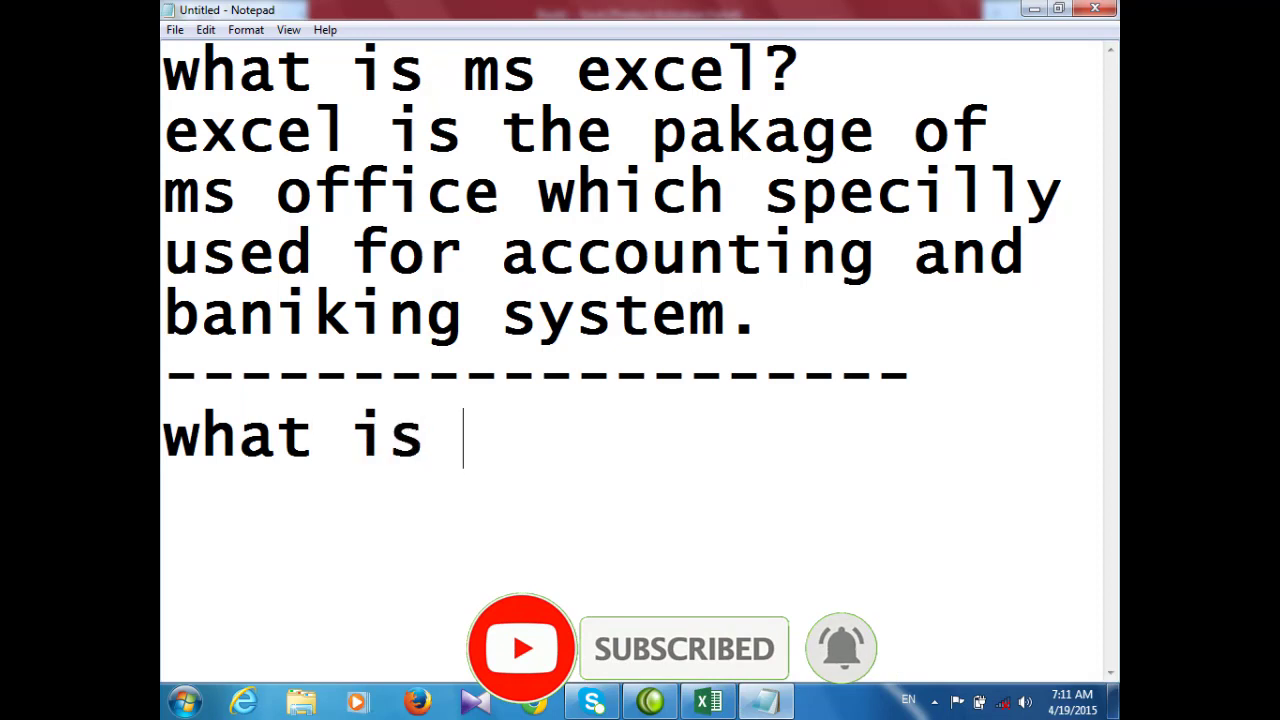
{"action": "type", "text": "workboo"}
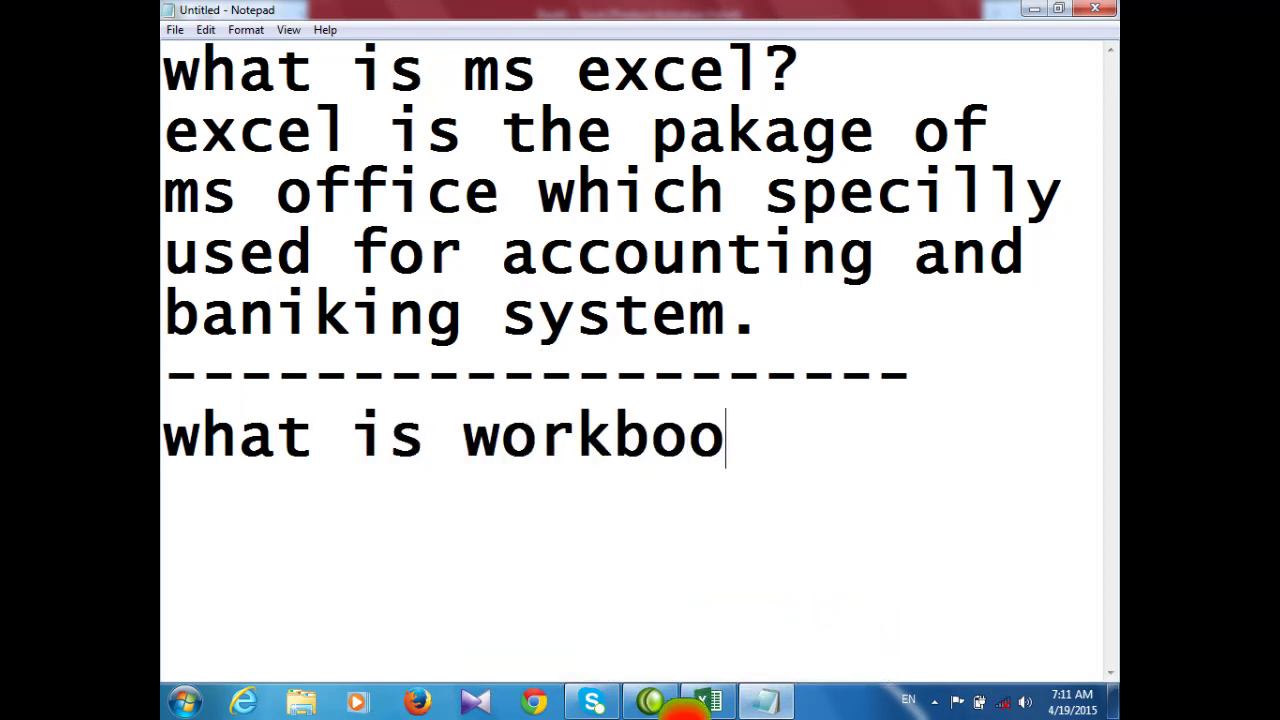
{"action": "type", "text": "k"}
{"action": "type", "text": "?"}
{"action": "key", "text": "Return"}
Answer 'workbook is the collection of sheets.' and add another dashed separator.
{"action": "type", "text": "wr"}
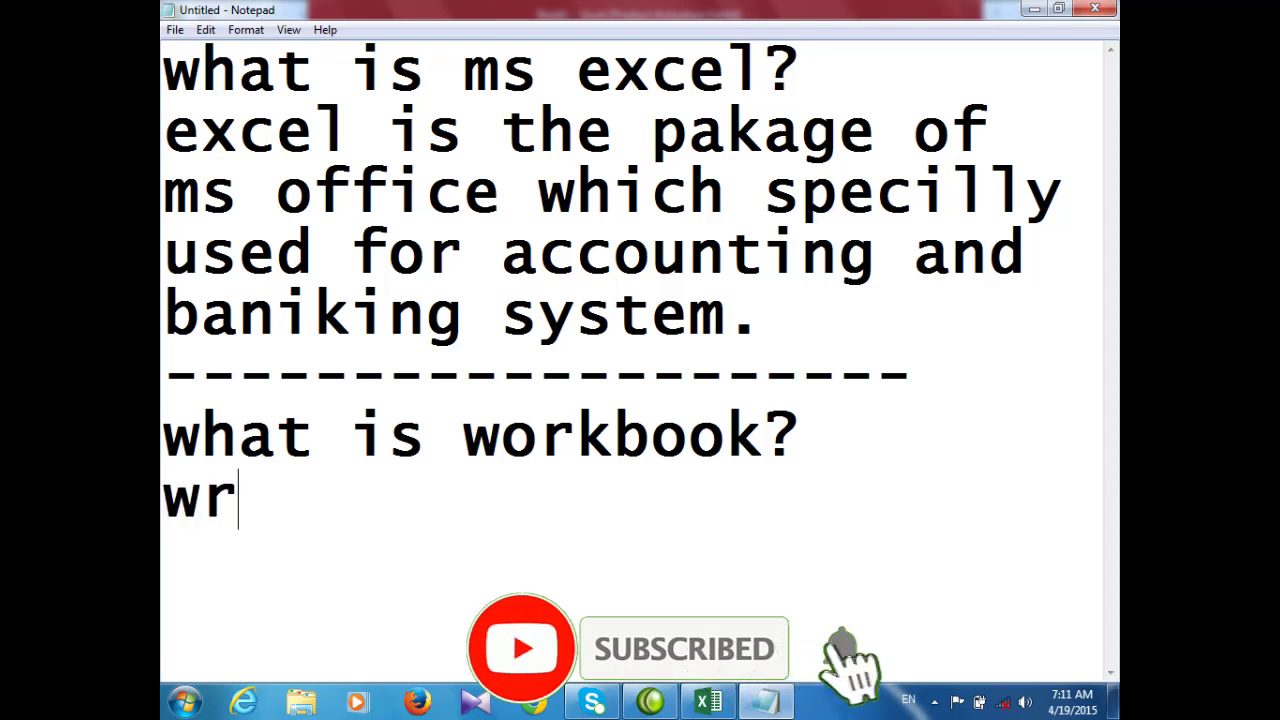
{"action": "key", "text": "BackSpace"}
{"action": "type", "text": "orkboo"}
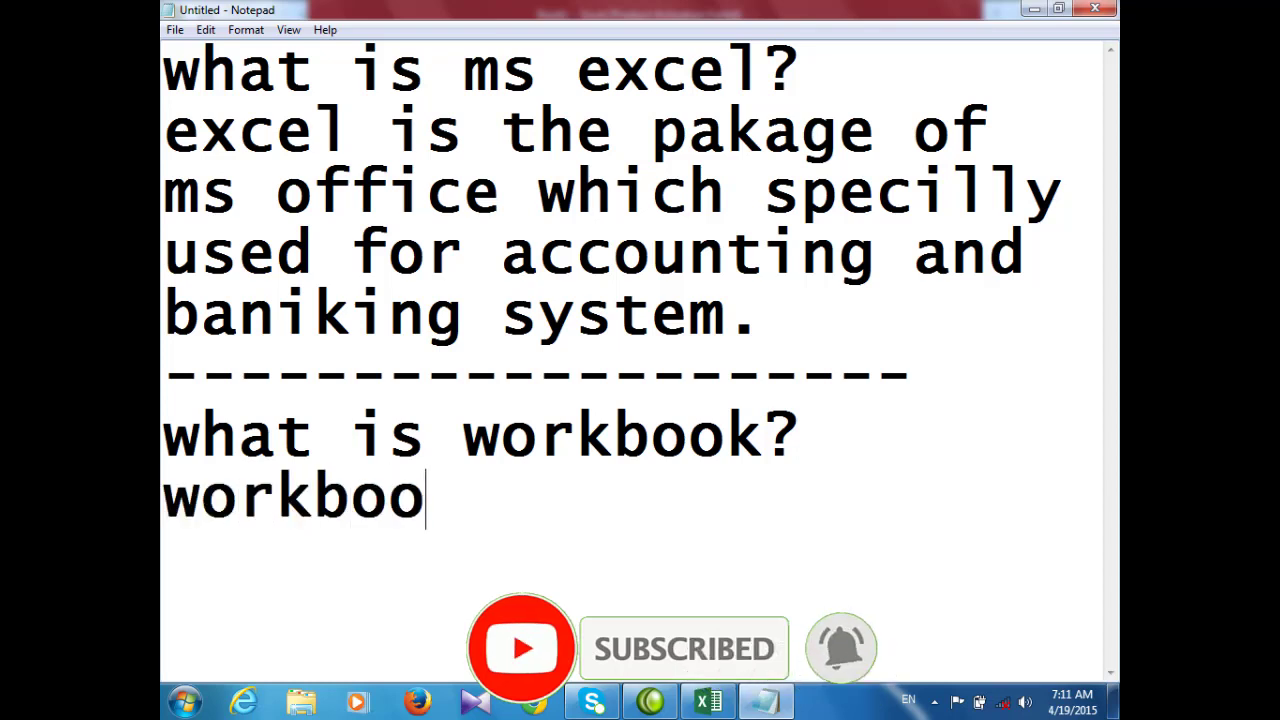
{"action": "type", "text": "k is the co"}
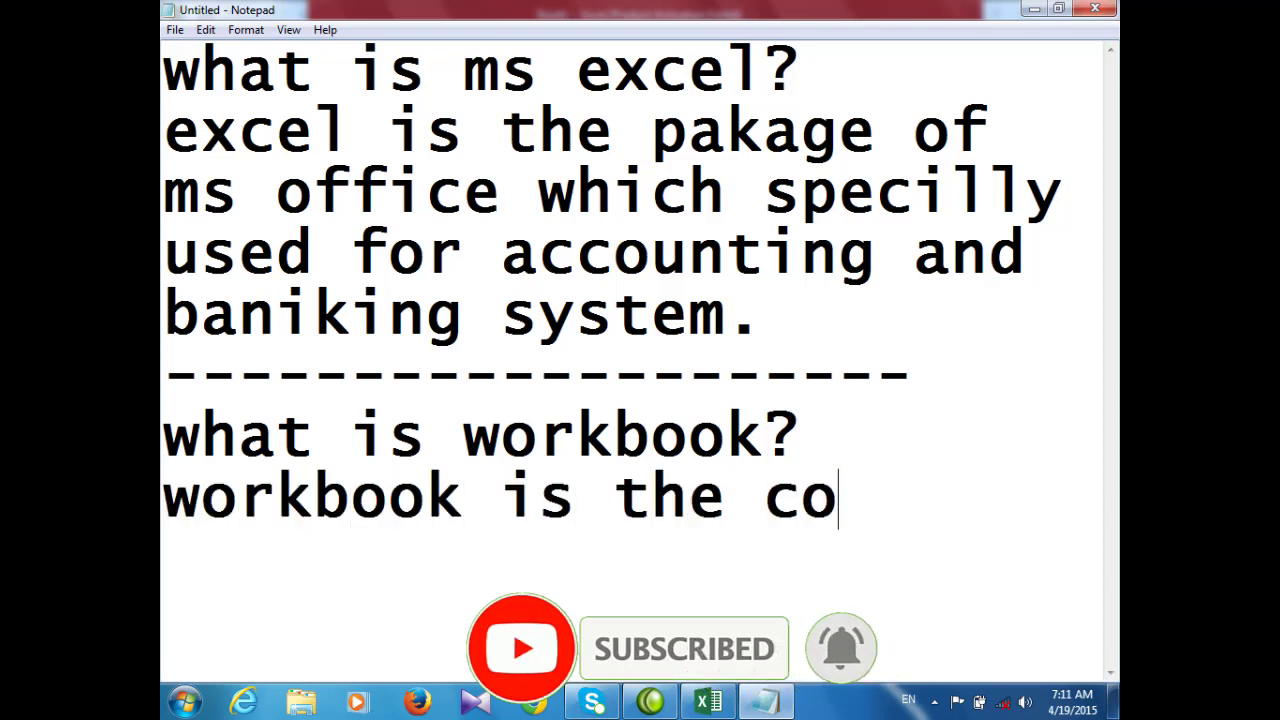
{"action": "type", "text": "o"}
{"action": "key", "text": "BackSpace"}
{"action": "type", "text": "\\l"}
{"action": "key", "text": "BackSpace"}
{"action": "key", "text": "BackSpace"}
{"action": "type", "text": "lle"}
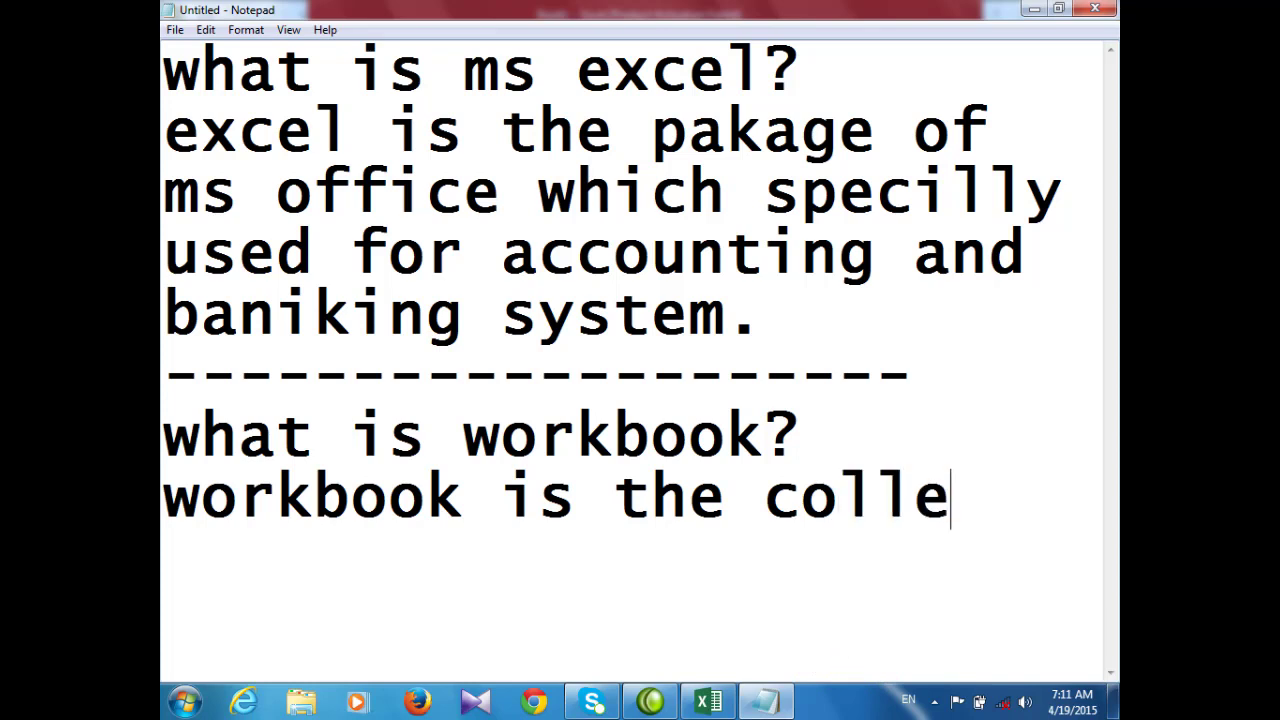
{"action": "type", "text": "ction"}
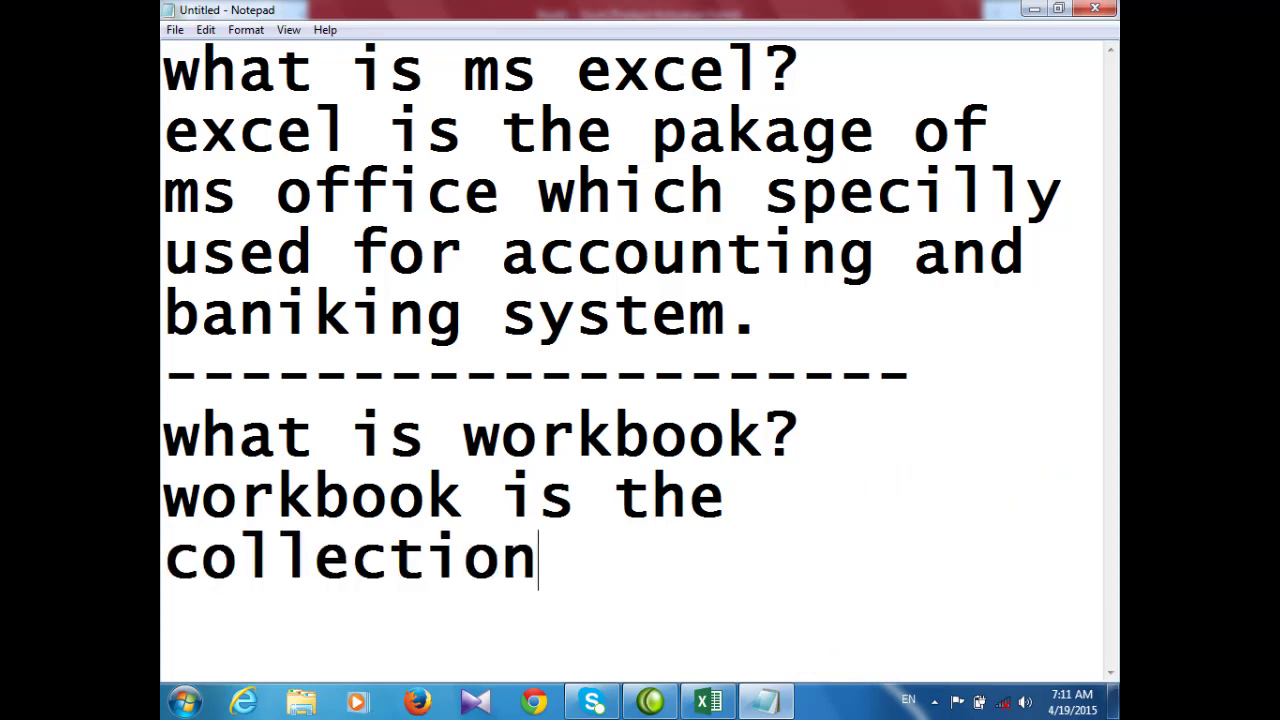
{"action": "type", "text": " of she"}
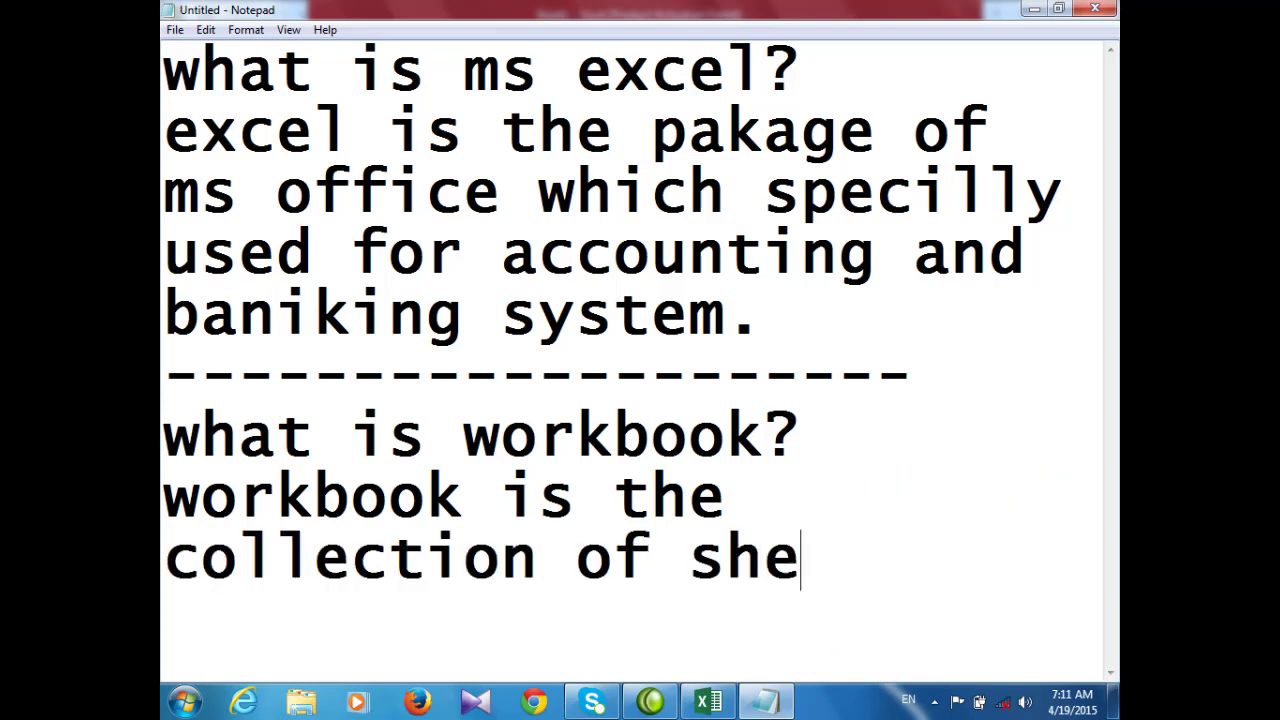
{"action": "type", "text": "ets"}
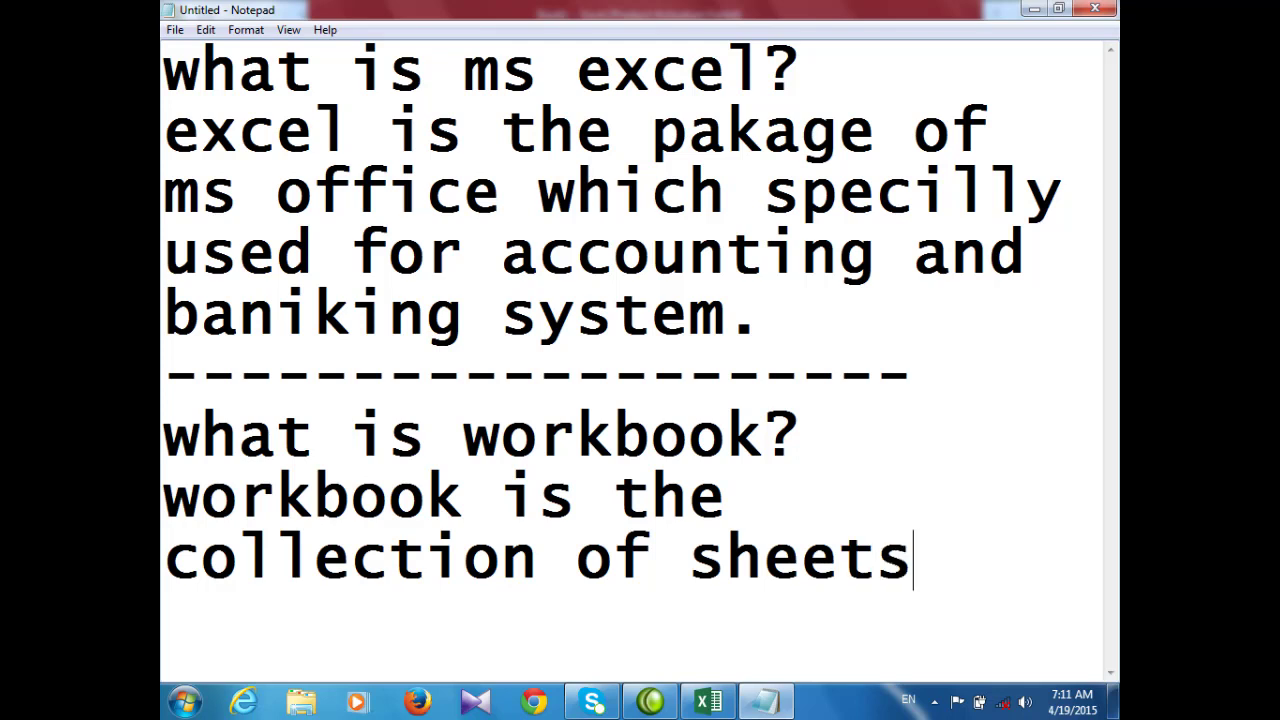
{"action": "type", "text": "."}
{"action": "key", "text": "Return"}
{"action": "type", "text": "-----------------"}
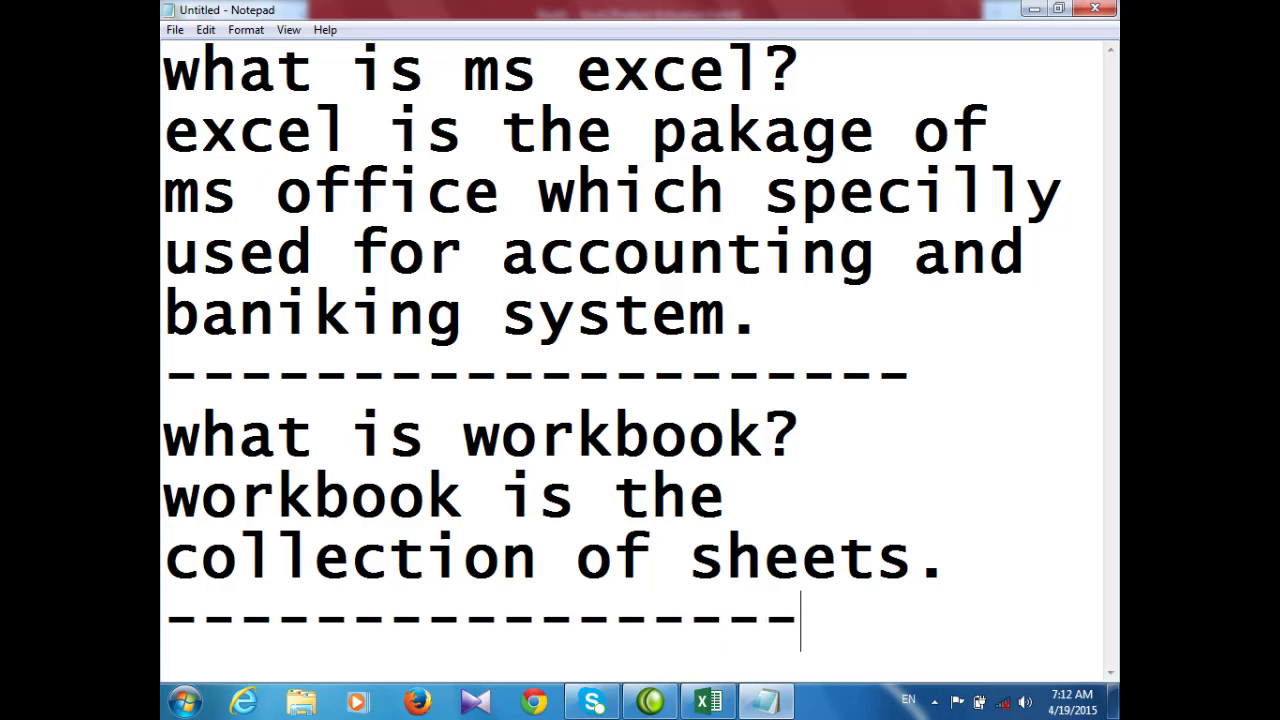
{"action": "type", "text": "------"}
{"action": "key", "text": "Return"}
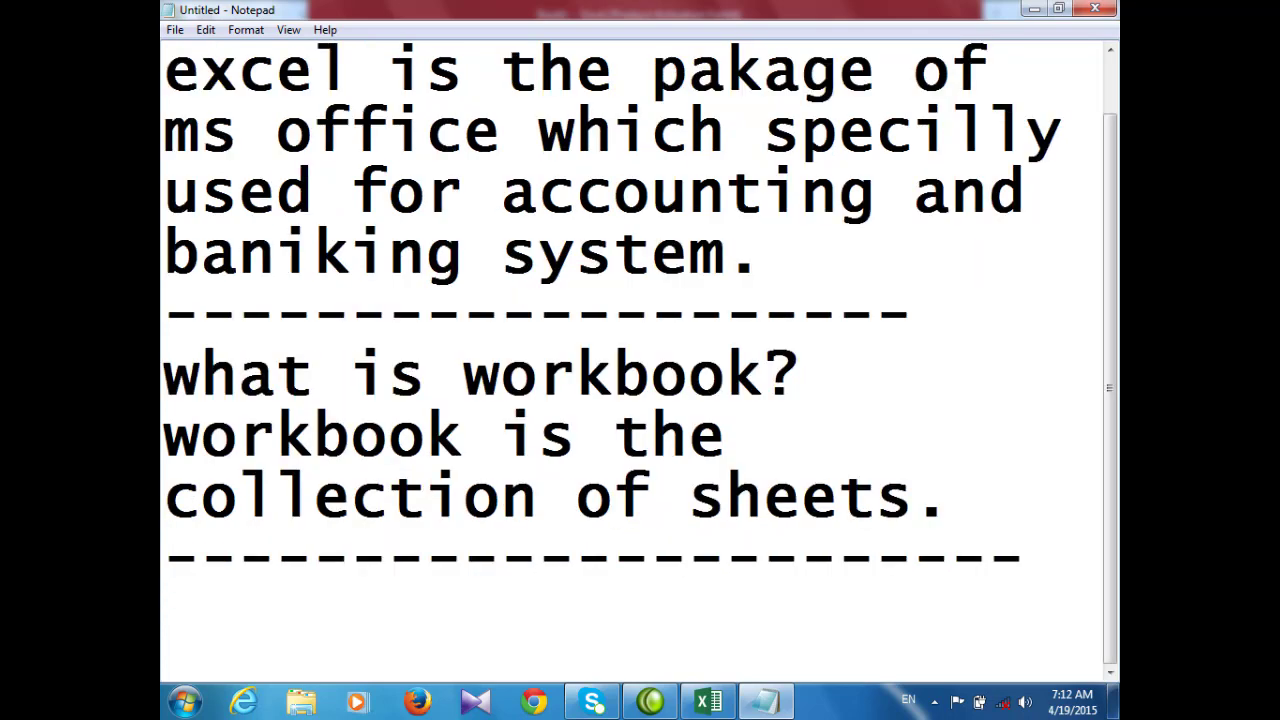
Note 'in every workbook we have 255 sheets' followed by a short dashed line.
{"action": "type", "text": "in eve"}
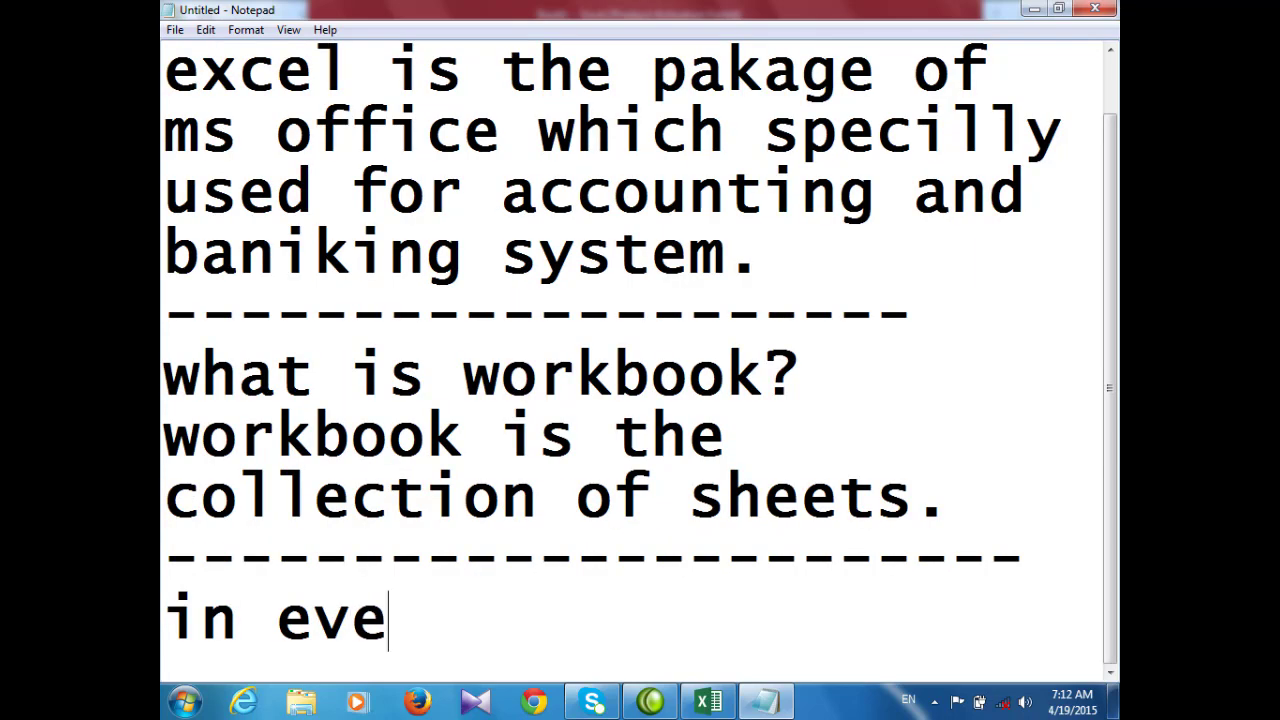
{"action": "type", "text": "ry book"}
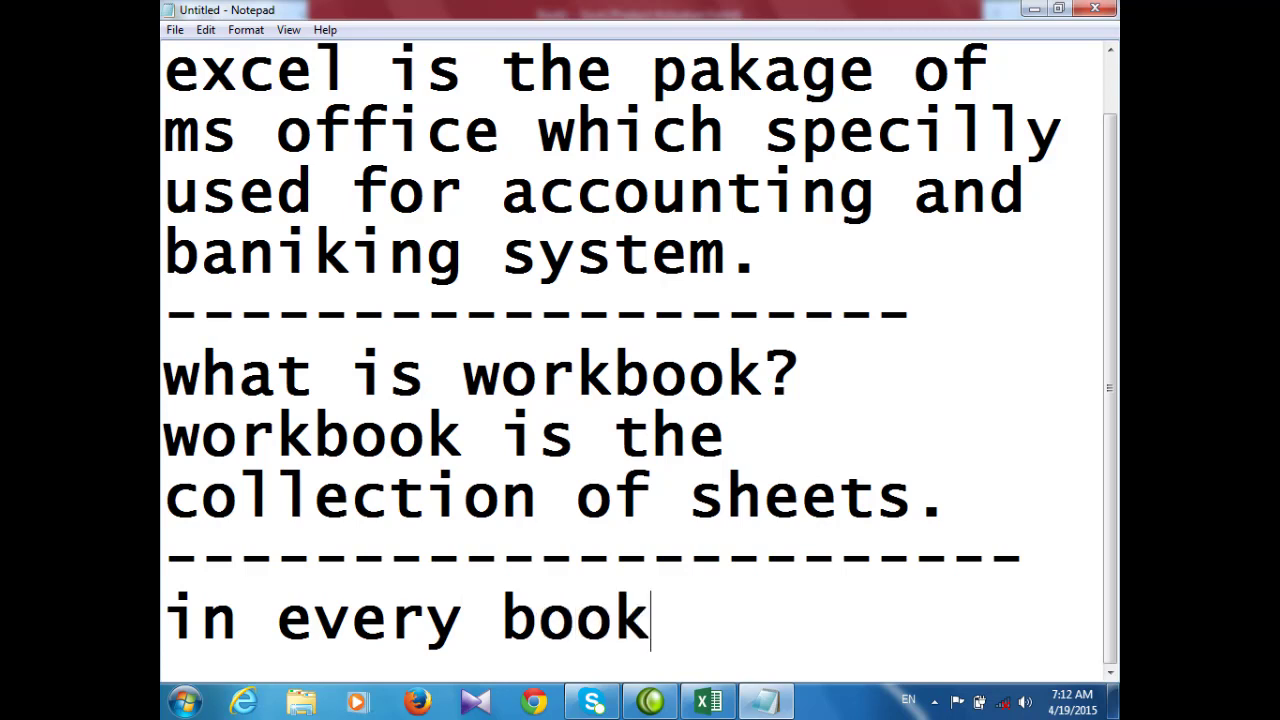
{"action": "key", "text": "BackSpace"}
{"action": "key", "text": "BackSpace"}
{"action": "key", "text": "BackSpace"}
{"action": "key", "text": "BackSpace"}
{"action": "type", "text": "work"}
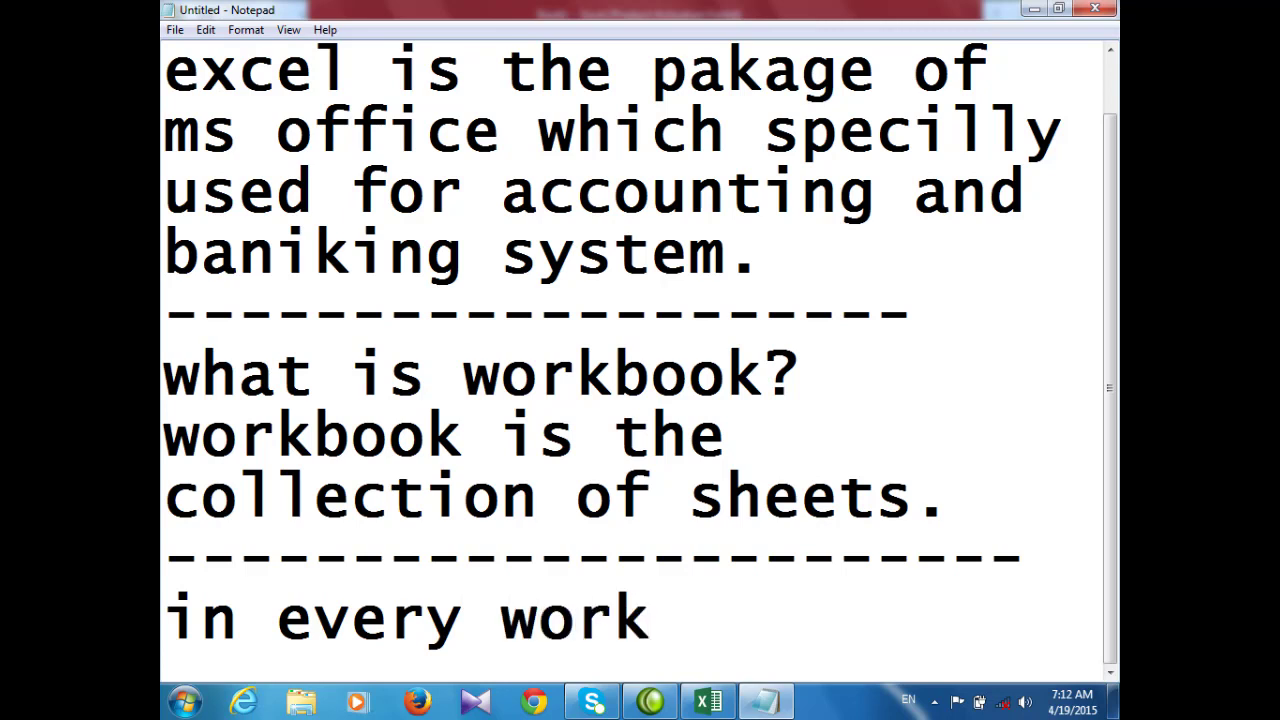
{"action": "type", "text": "book we "}
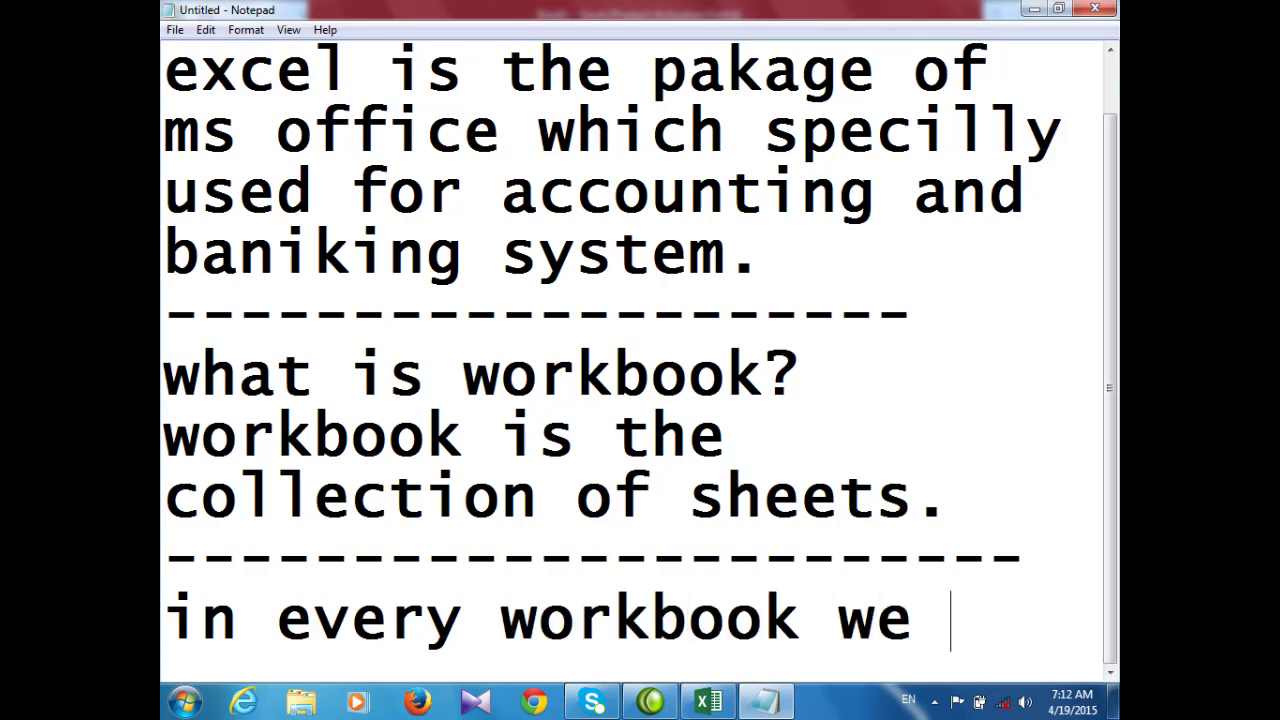
{"action": "type", "text": "have "}
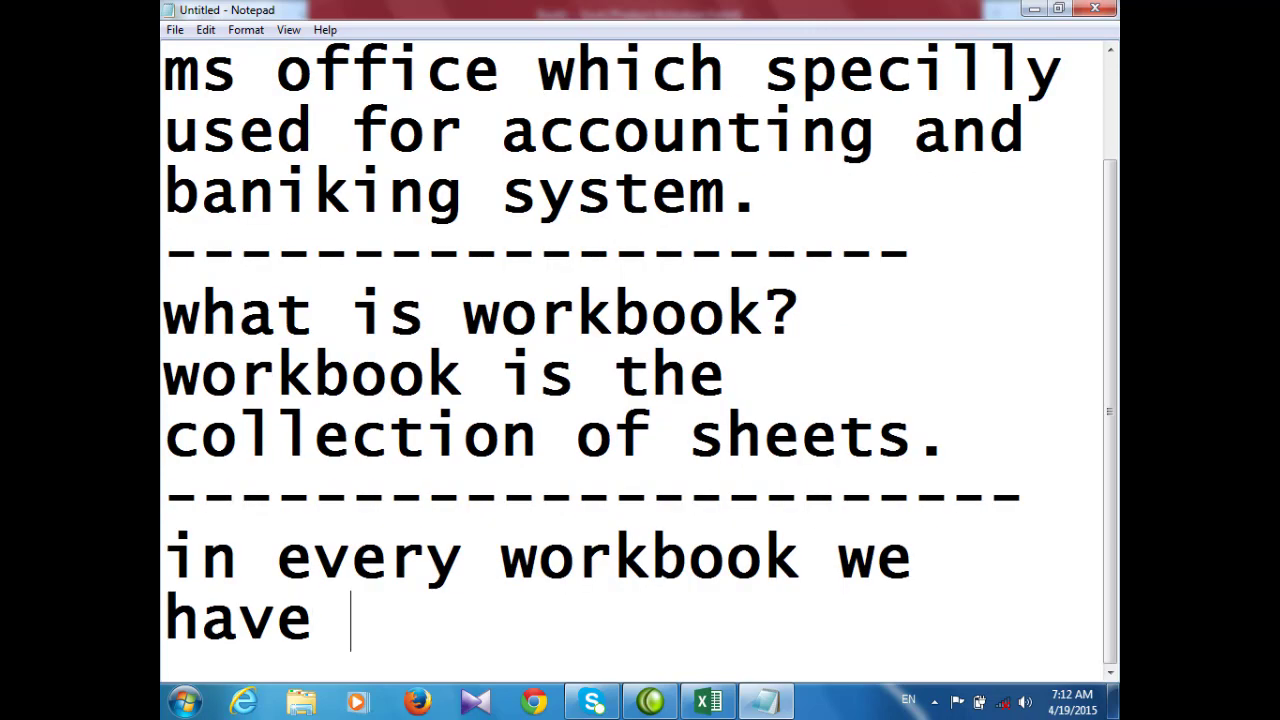
{"action": "type", "text": "25"}
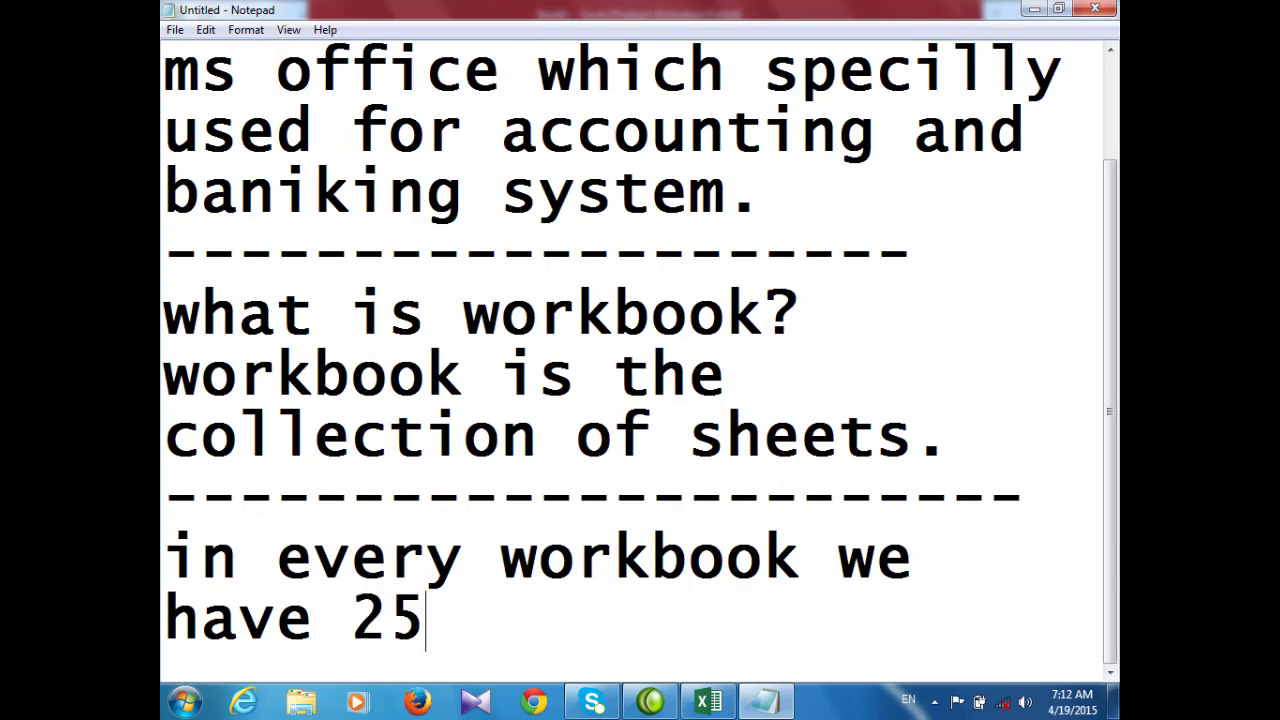
{"action": "type", "text": "5"}
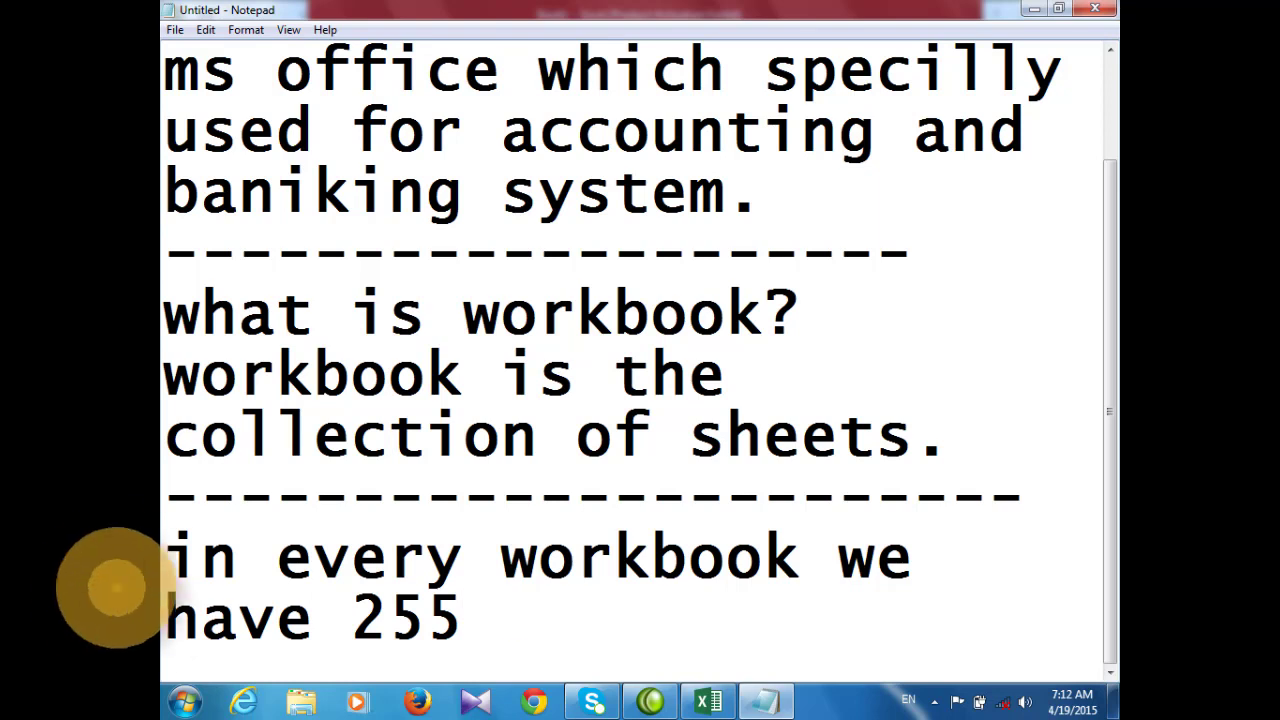
{"action": "type", "text": "shee"}
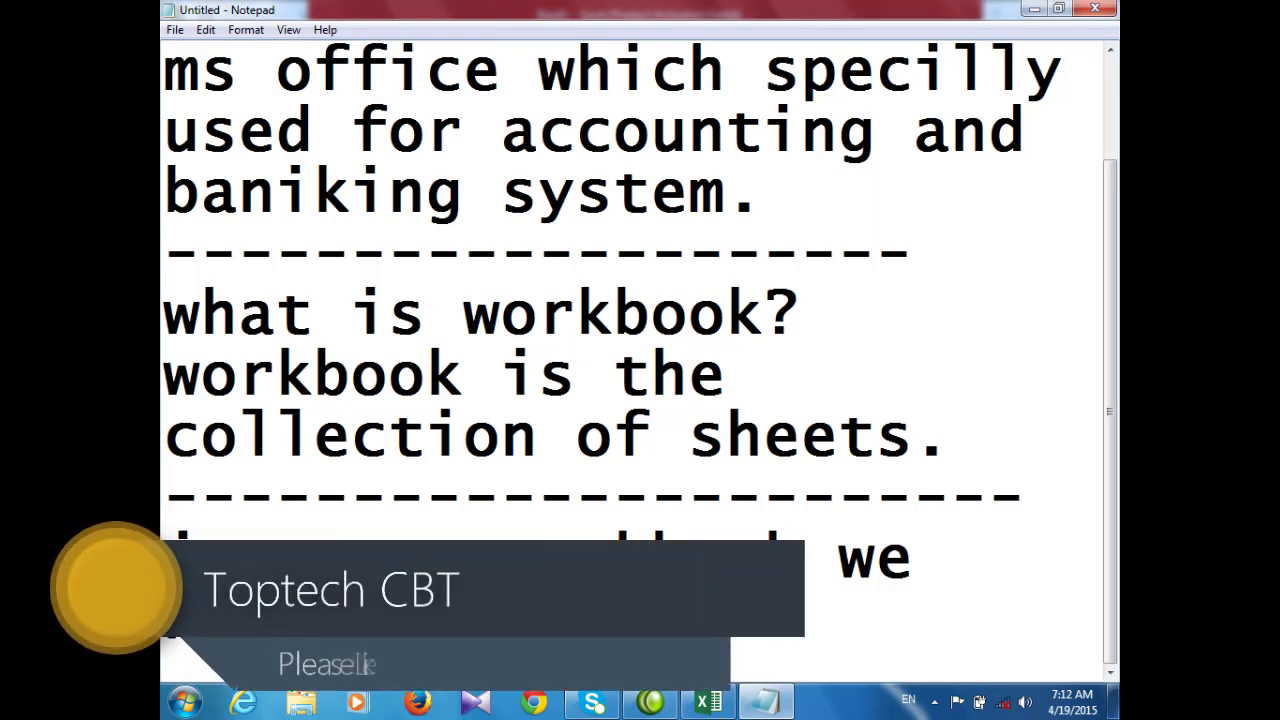
{"action": "key", "text": "Return"}
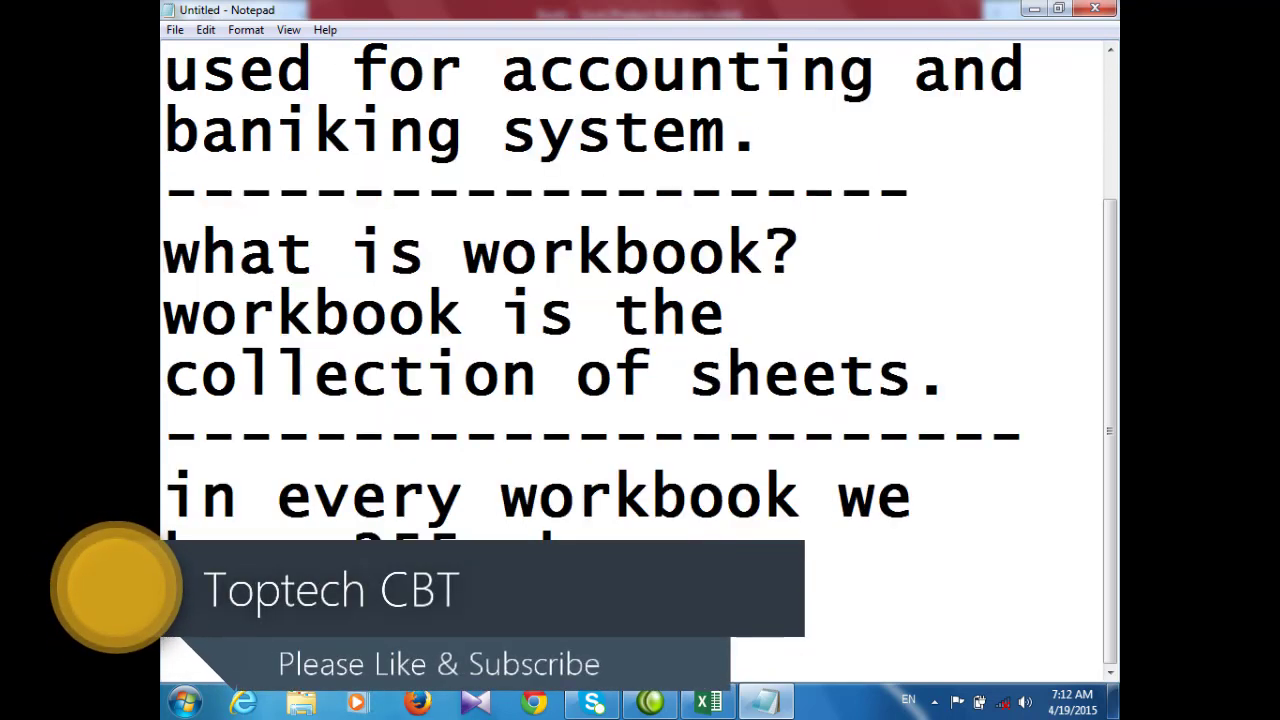
{"action": "type", "text": "-----------------------"}
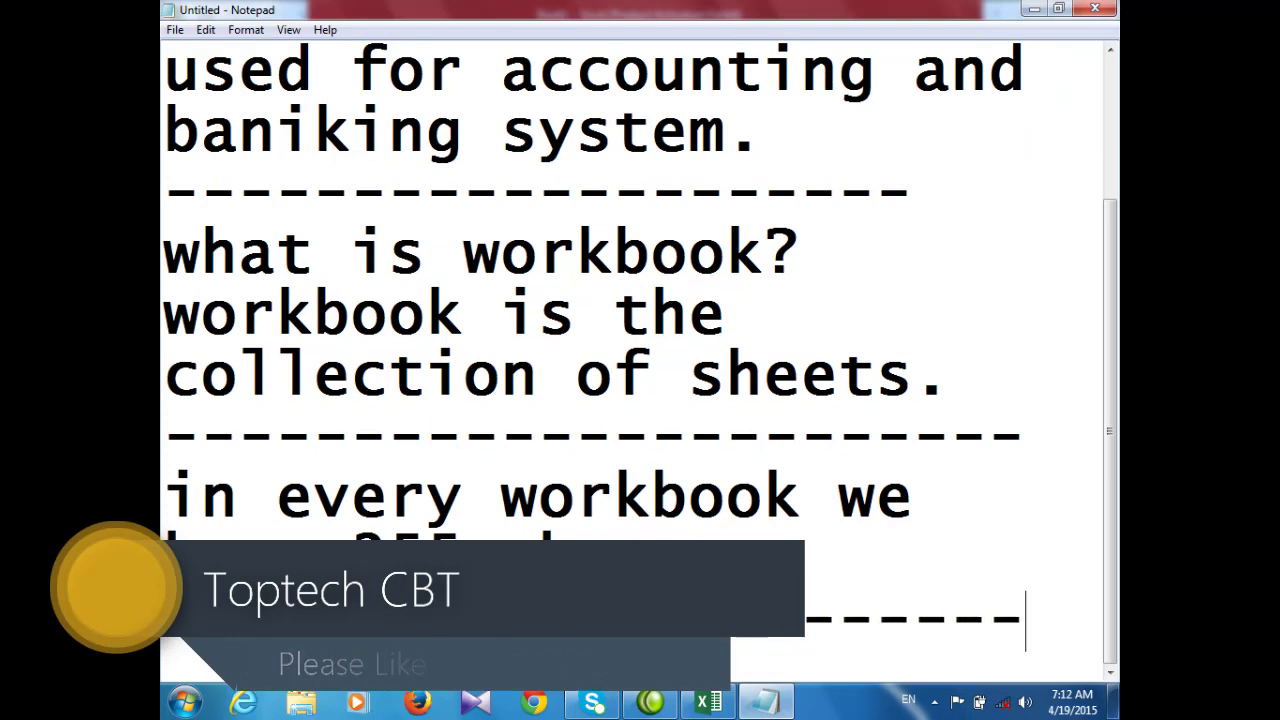
{"action": "key", "text": "Return"}
Type 'in every sheets we have', cancelling the Run dialog that opened by accident.
{"action": "type", "text": "i"}
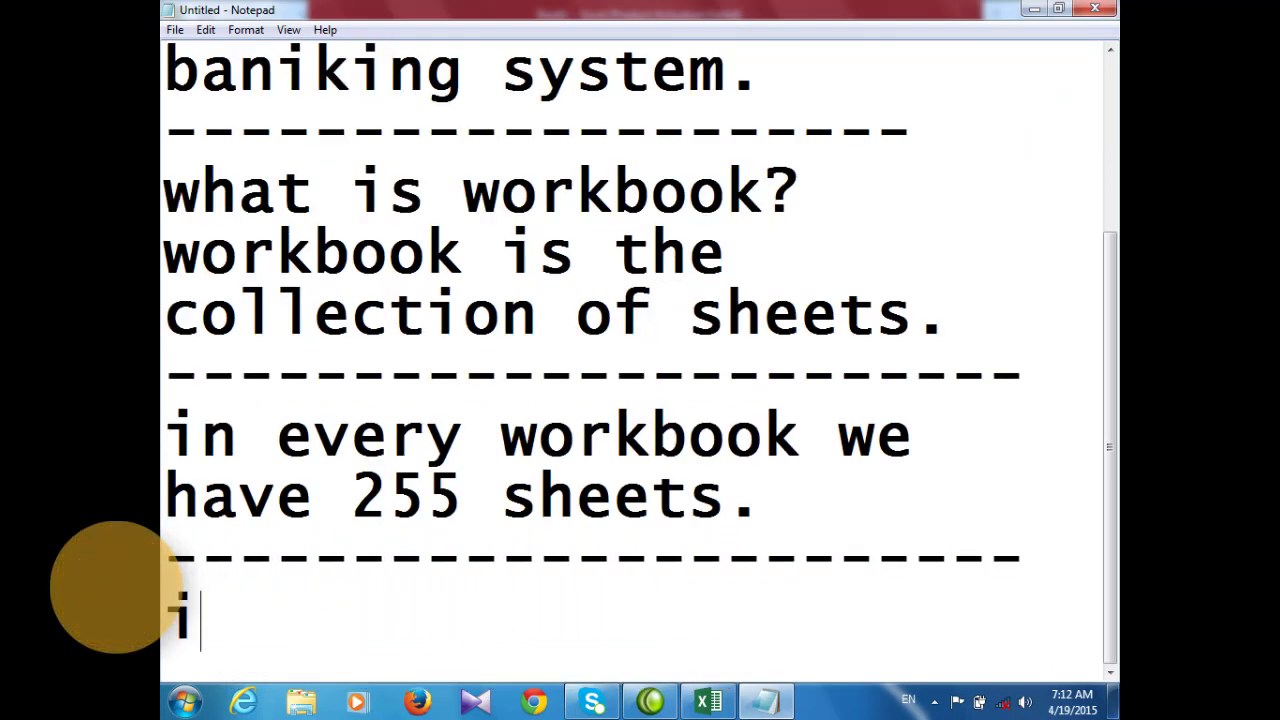
{"action": "type", "text": "n ve"}
{"action": "key", "text": "BackSpace"}
{"action": "key", "text": "BackSpace"}
{"action": "type", "text": "ever"}
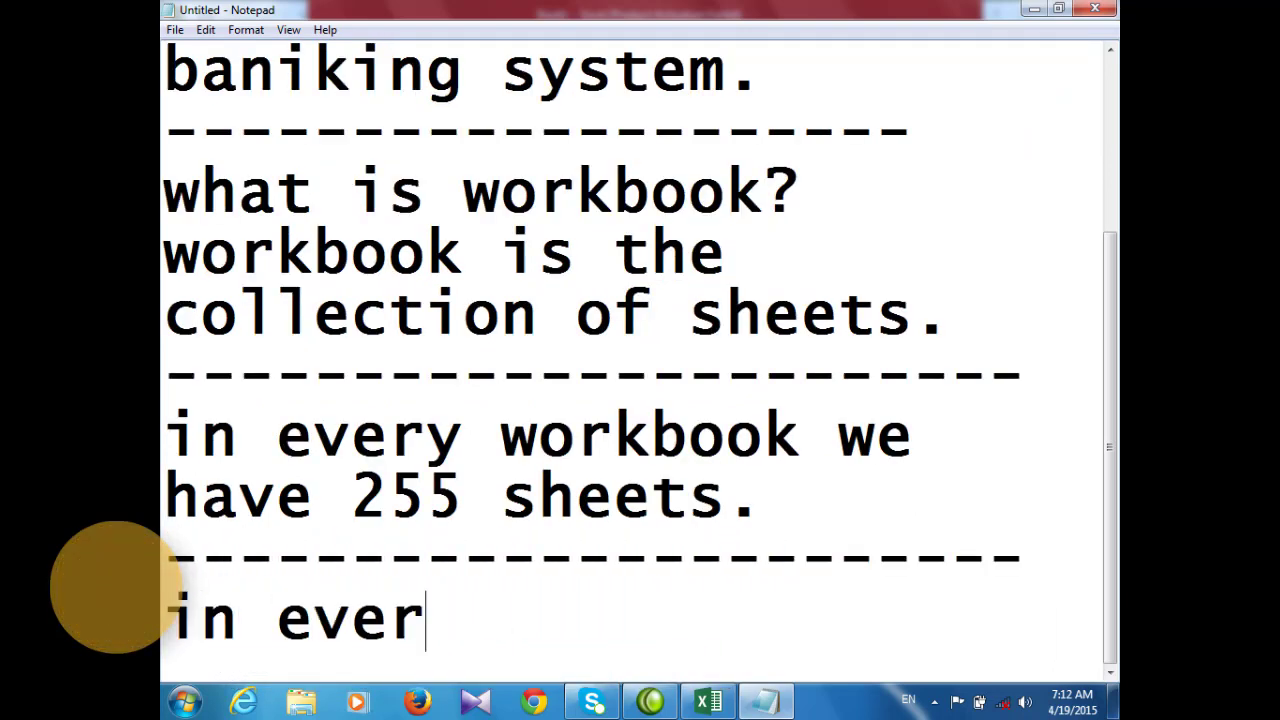
{"action": "type", "text": "y "}
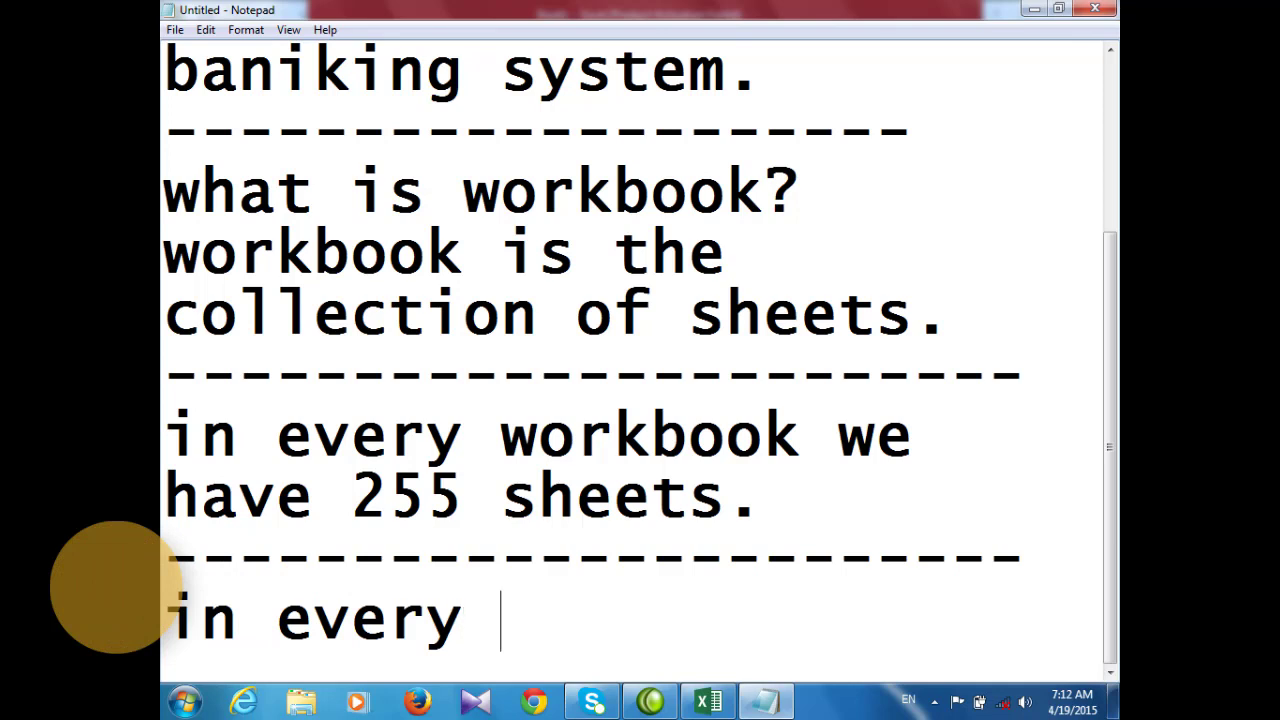
{"action": "type", "text": "sheets "}
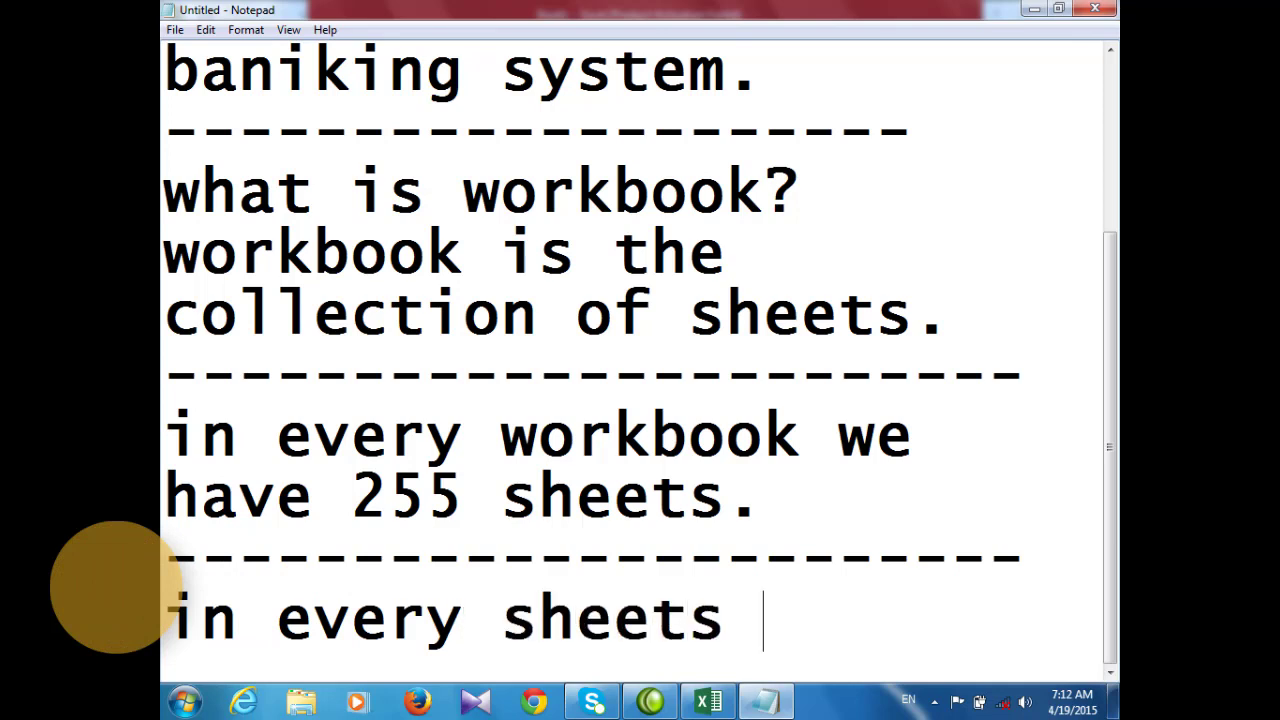
{"action": "type", "text": "we have"}
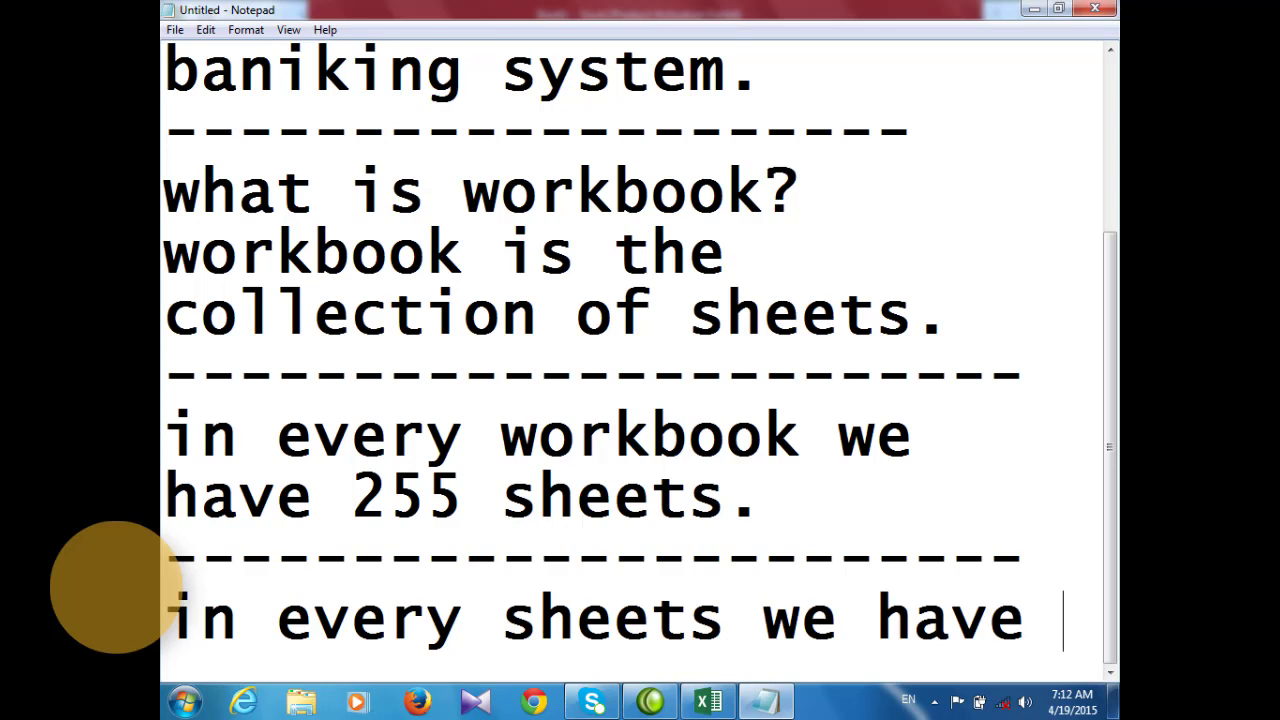
{"action": "key", "text": "super+r"}
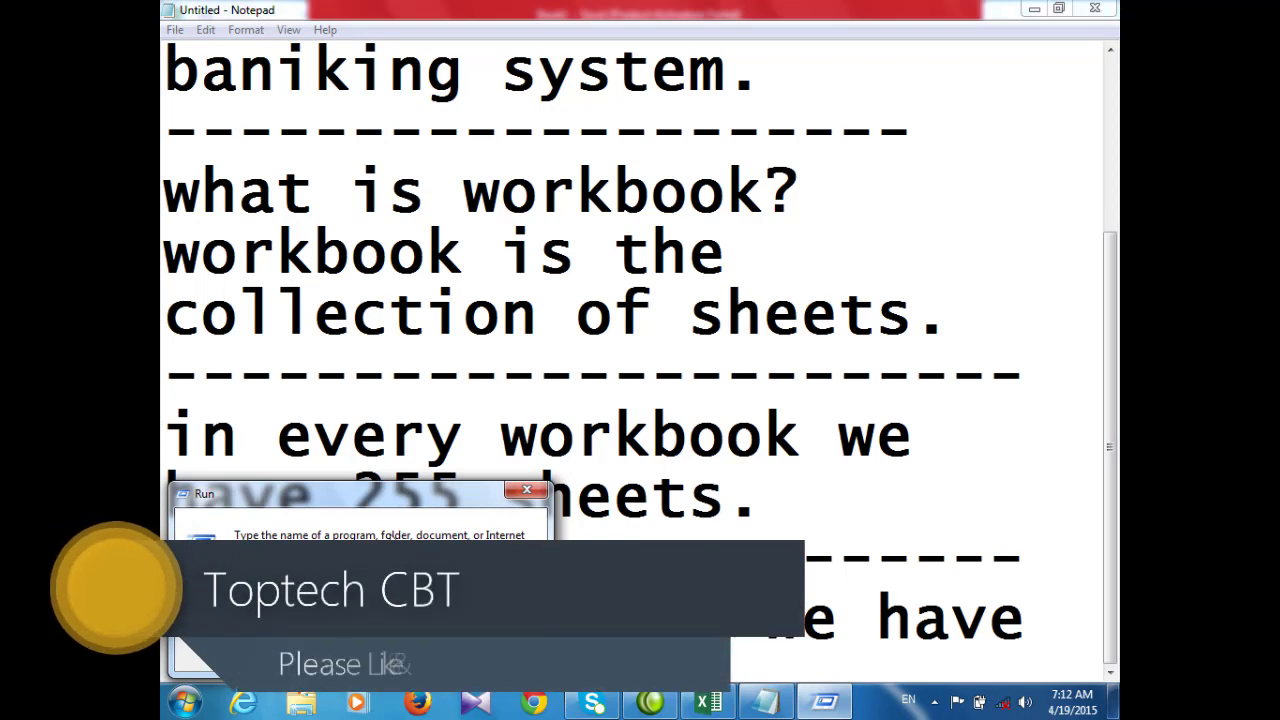
{"action": "left_click_drag", "start_coordinate": [392, 513], "coordinate": [433, 357]}
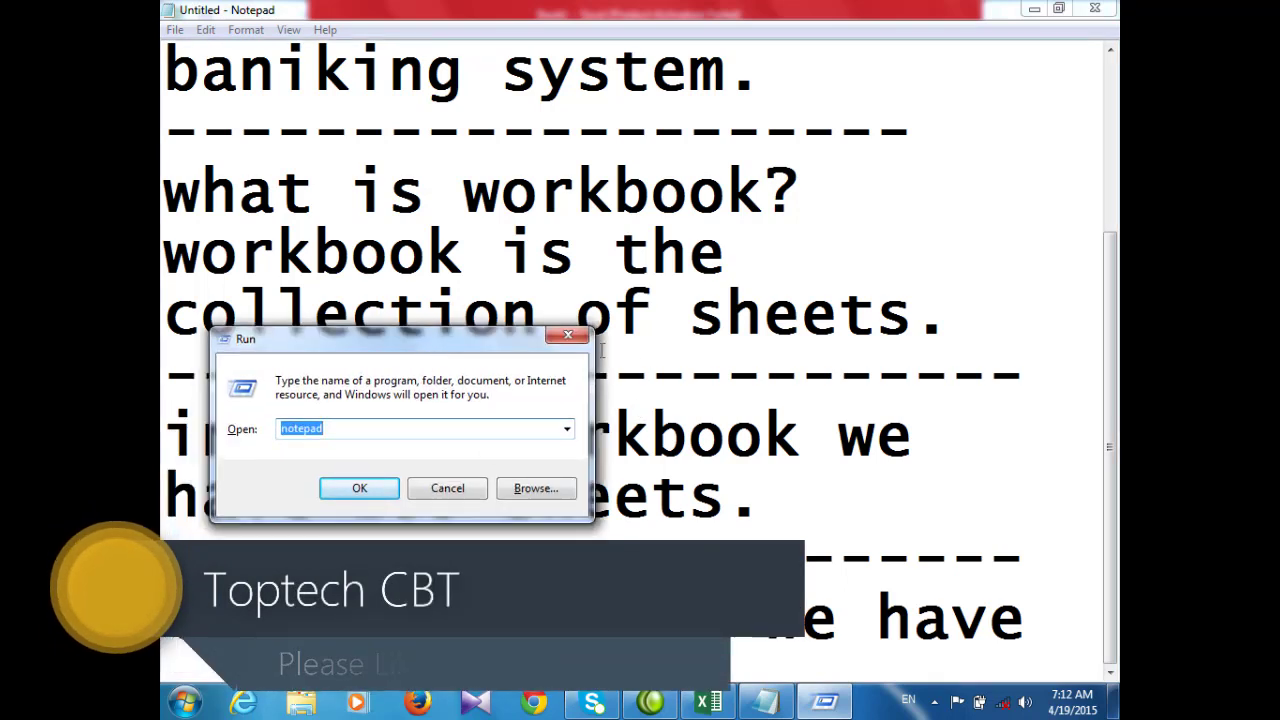
{"action": "left_click", "coordinate": [568, 336]}
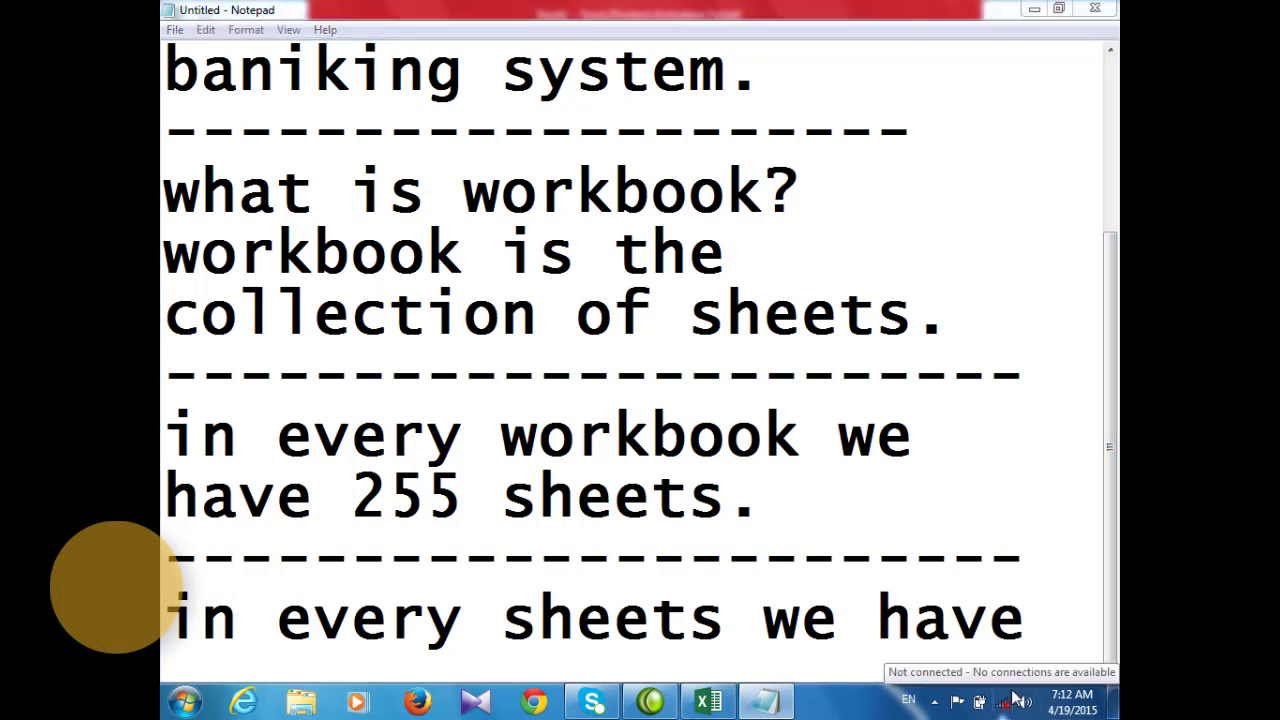
Continue the line with the word 'column', correcting its misspellings.
{"action": "type", "text": "c"}
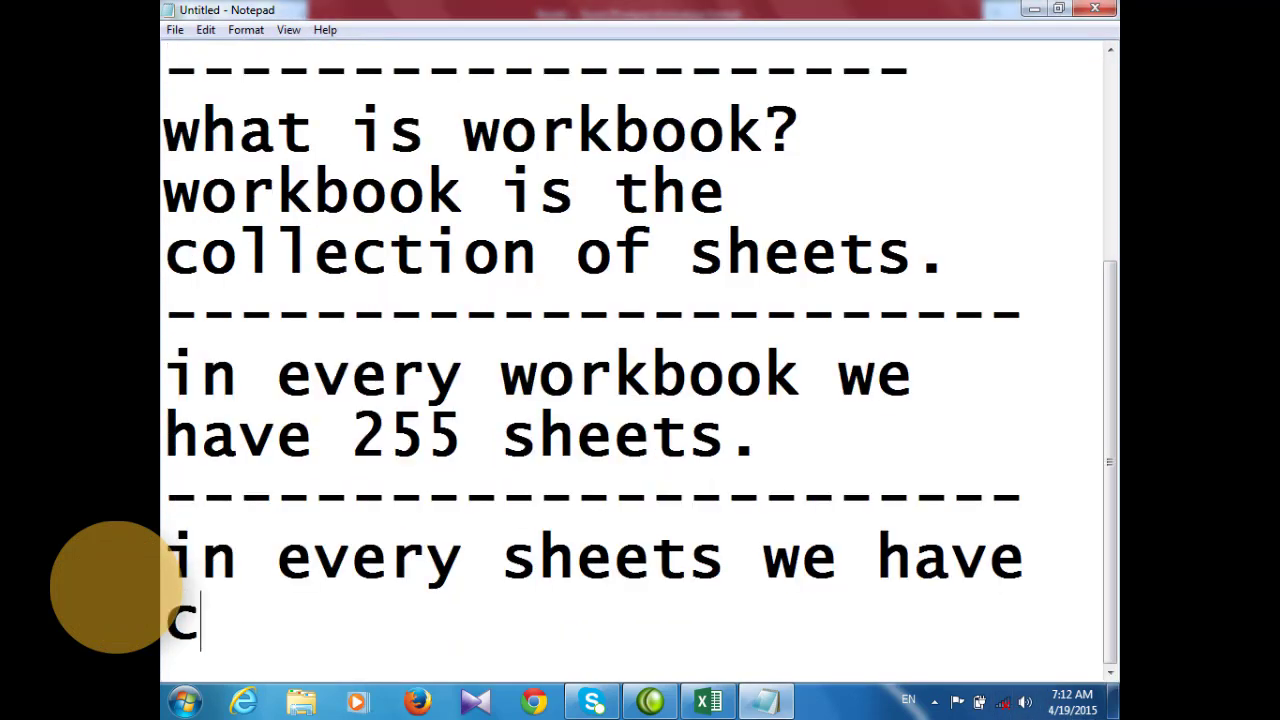
{"action": "type", "text": "ulu"}
{"action": "key", "text": "BackSpace"}
{"action": "key", "text": "BackSpace"}
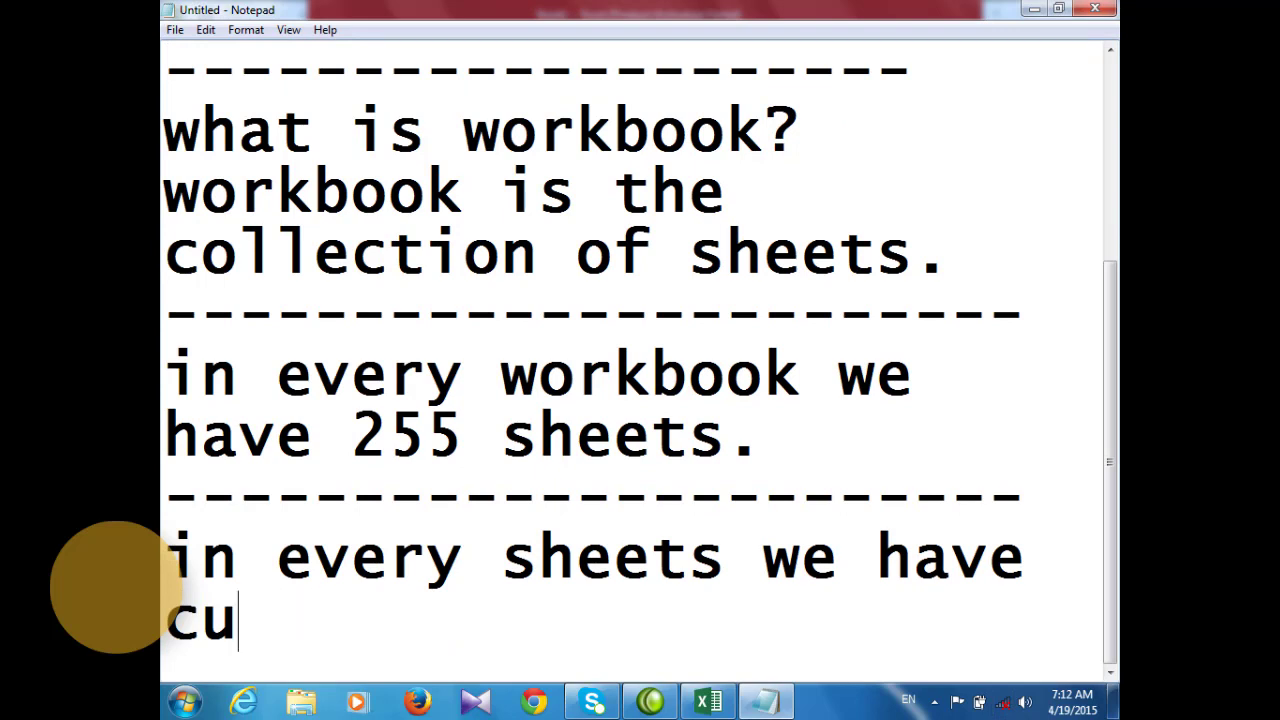
{"action": "key", "text": "BackSpace"}
{"action": "type", "text": "omu"}
{"action": "key", "text": "BackSpace"}
{"action": "key", "text": "BackSpace"}
{"action": "type", "text": "lu"}
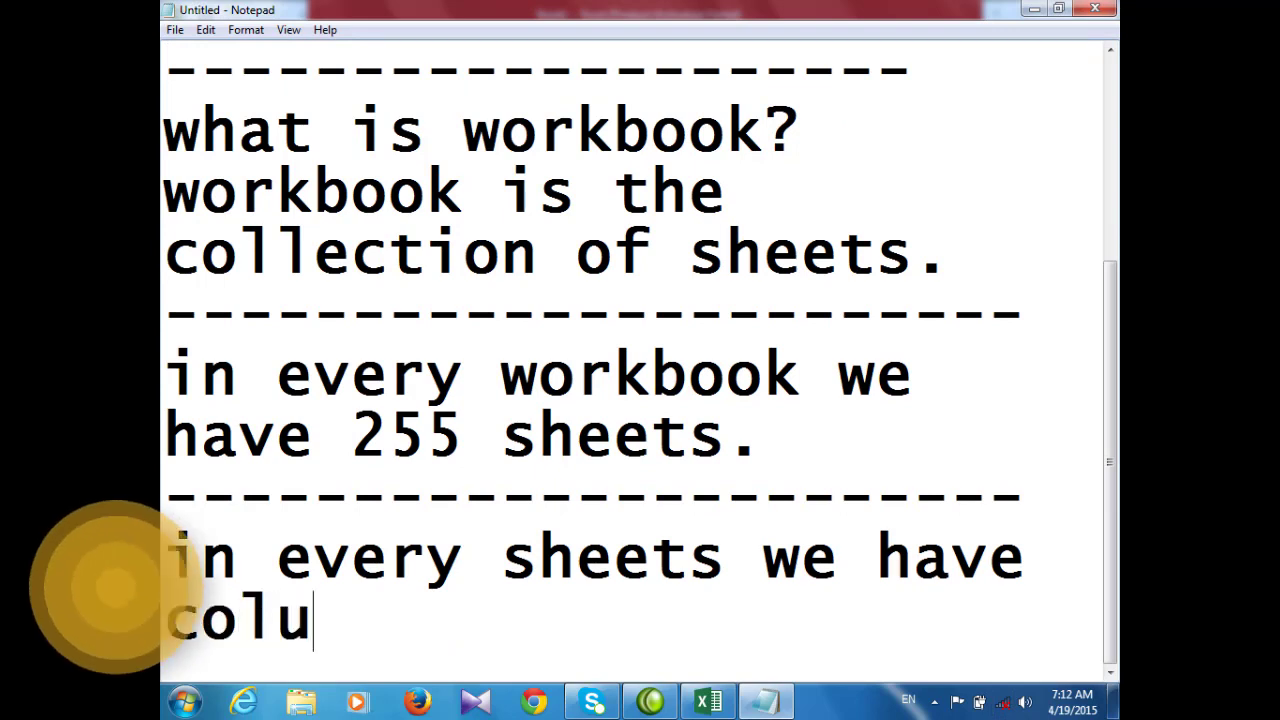
{"action": "type", "text": "mn"}
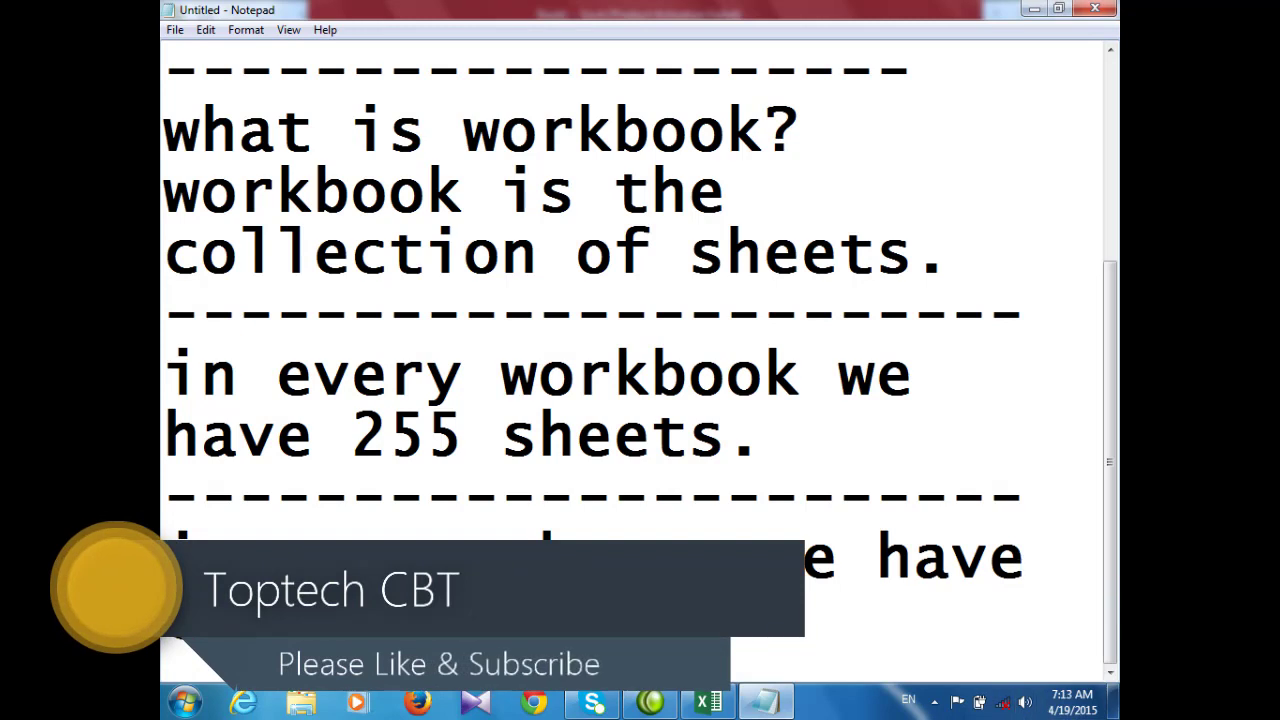
Switch to Book1, select D10, and use Ctrl+Right/Down to reach the last cell XFD1048576.
{"action": "left_click", "coordinate": [709, 702]}
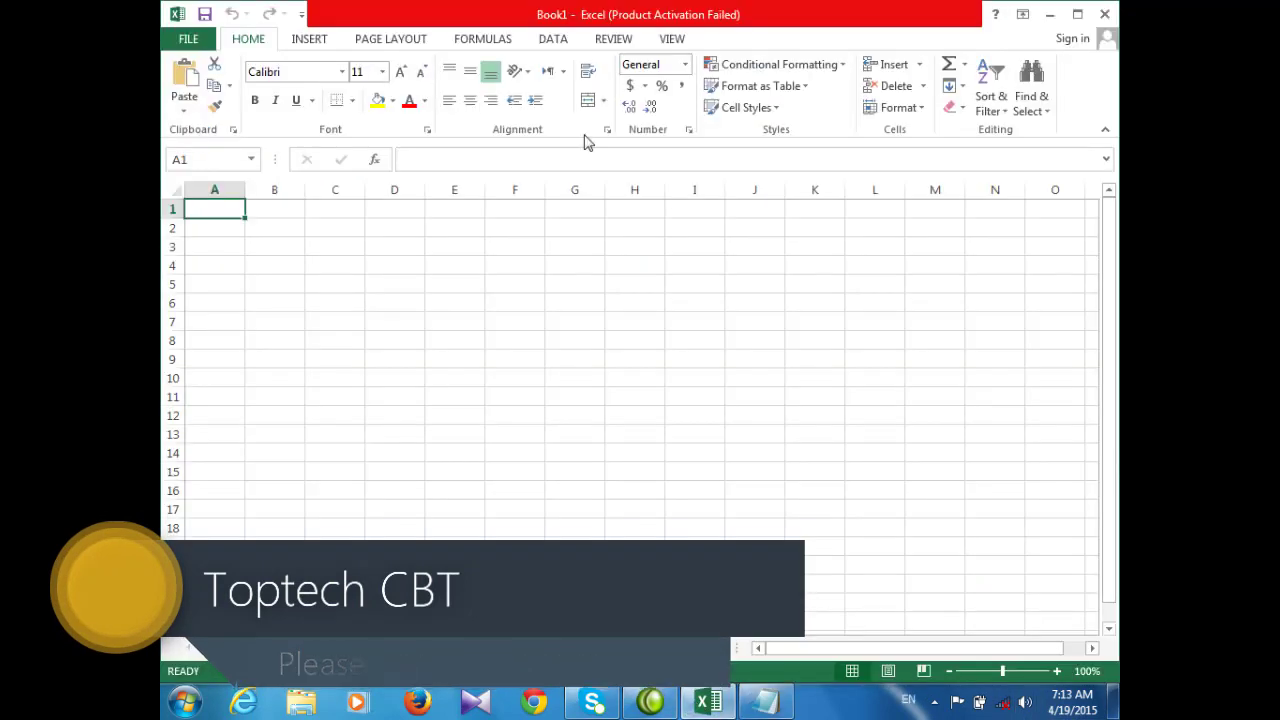
{"action": "left_click", "coordinate": [394, 373]}
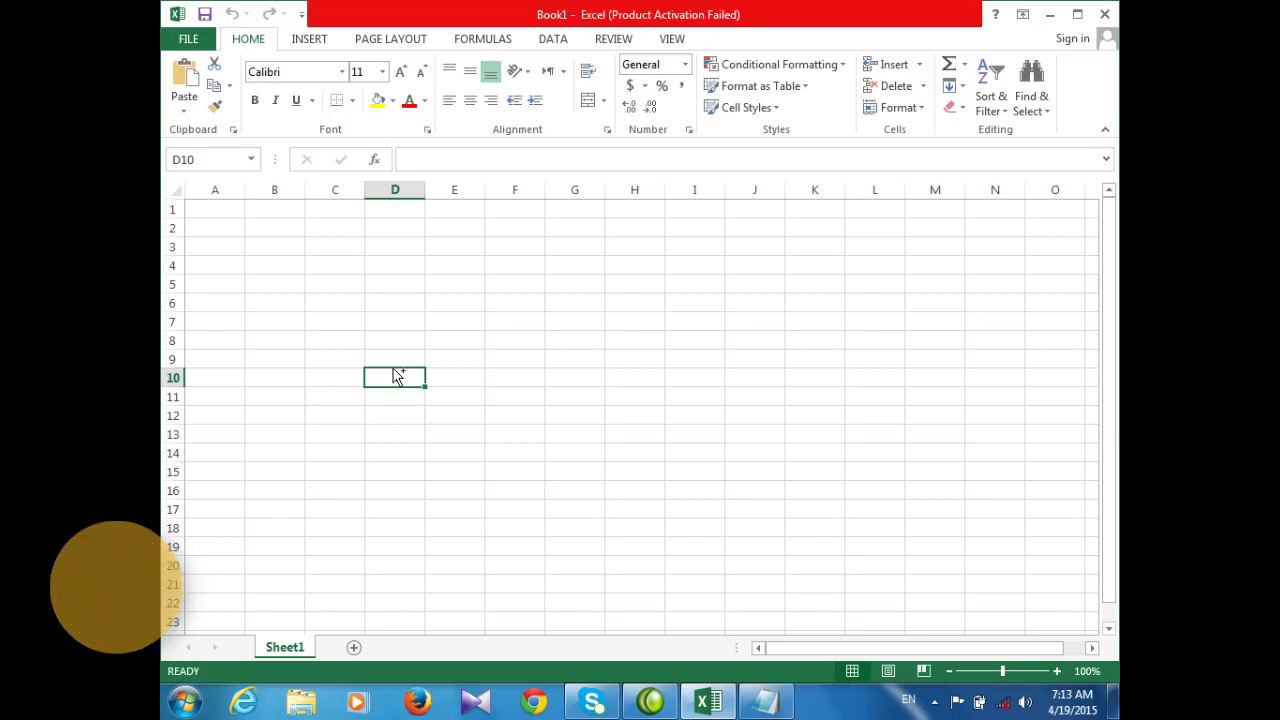
{"action": "key", "text": "ctrl+Right"}
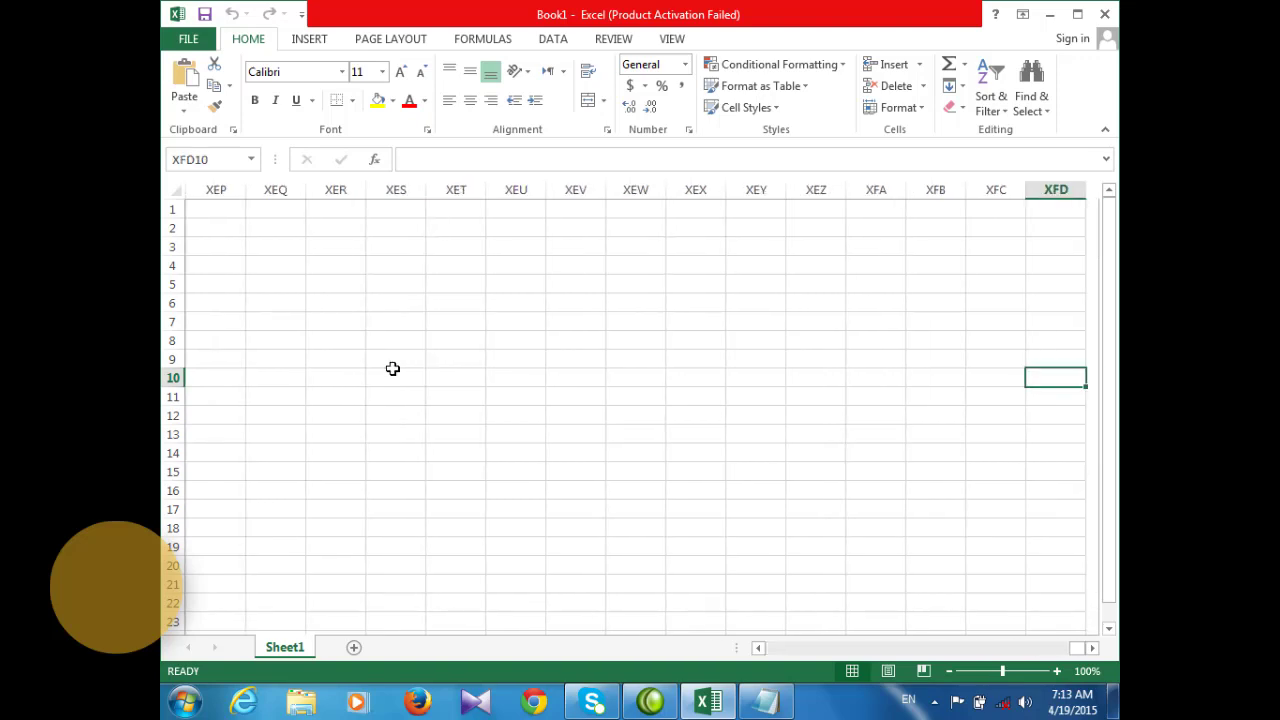
{"action": "key", "text": "ctrl+Down"}
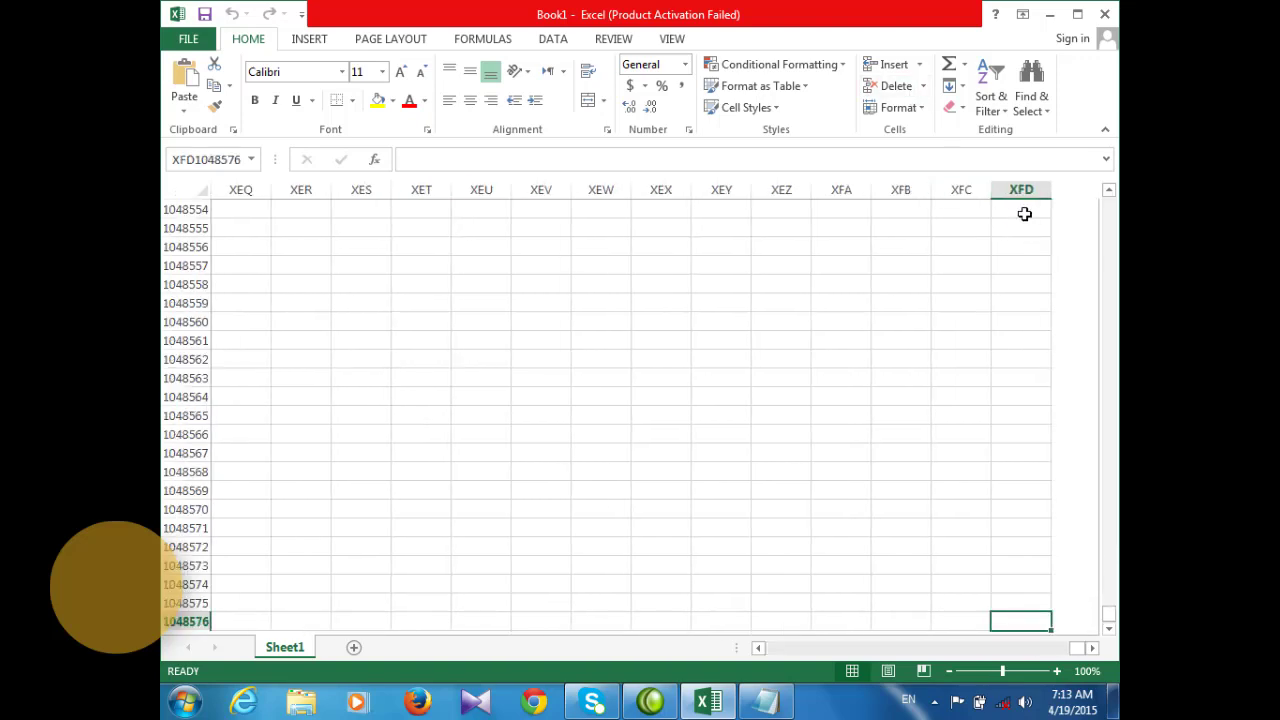
{"action": "left_click", "coordinate": [1020, 208]}
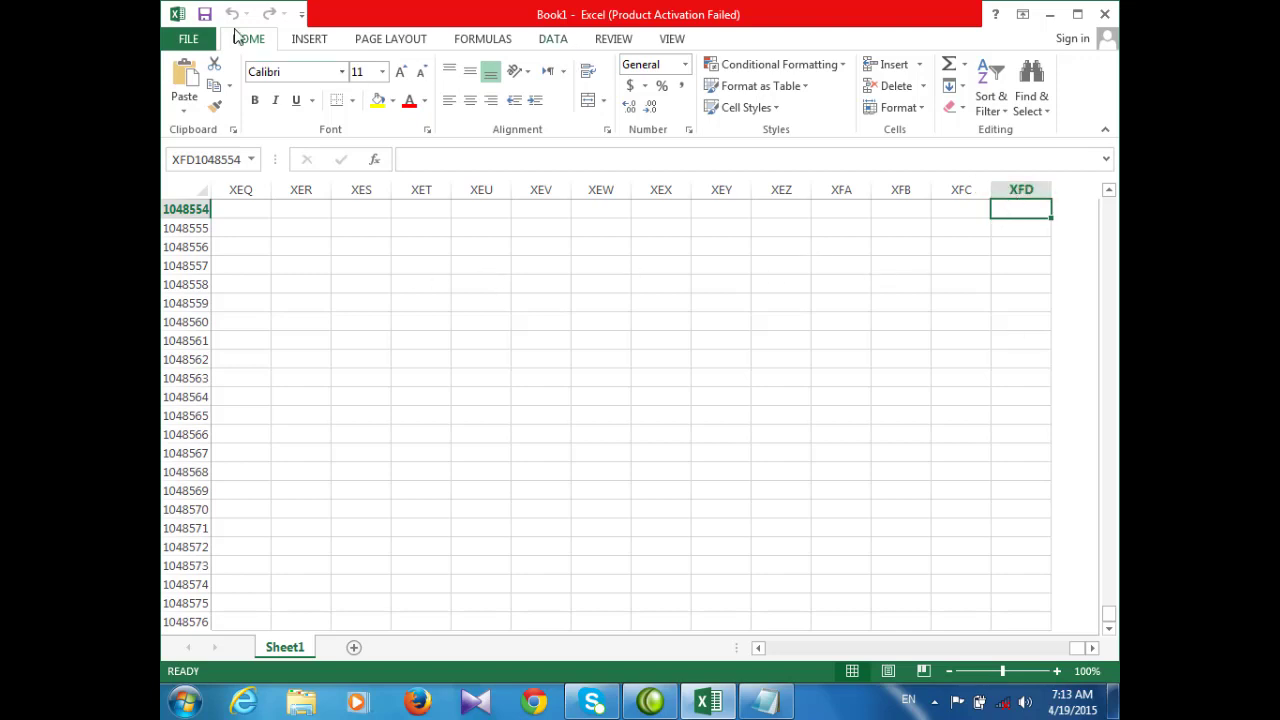
Turn on R1C1 reference style in Excel Options > Formulas so columns end at 16384.
{"action": "left_click", "coordinate": [190, 39]}
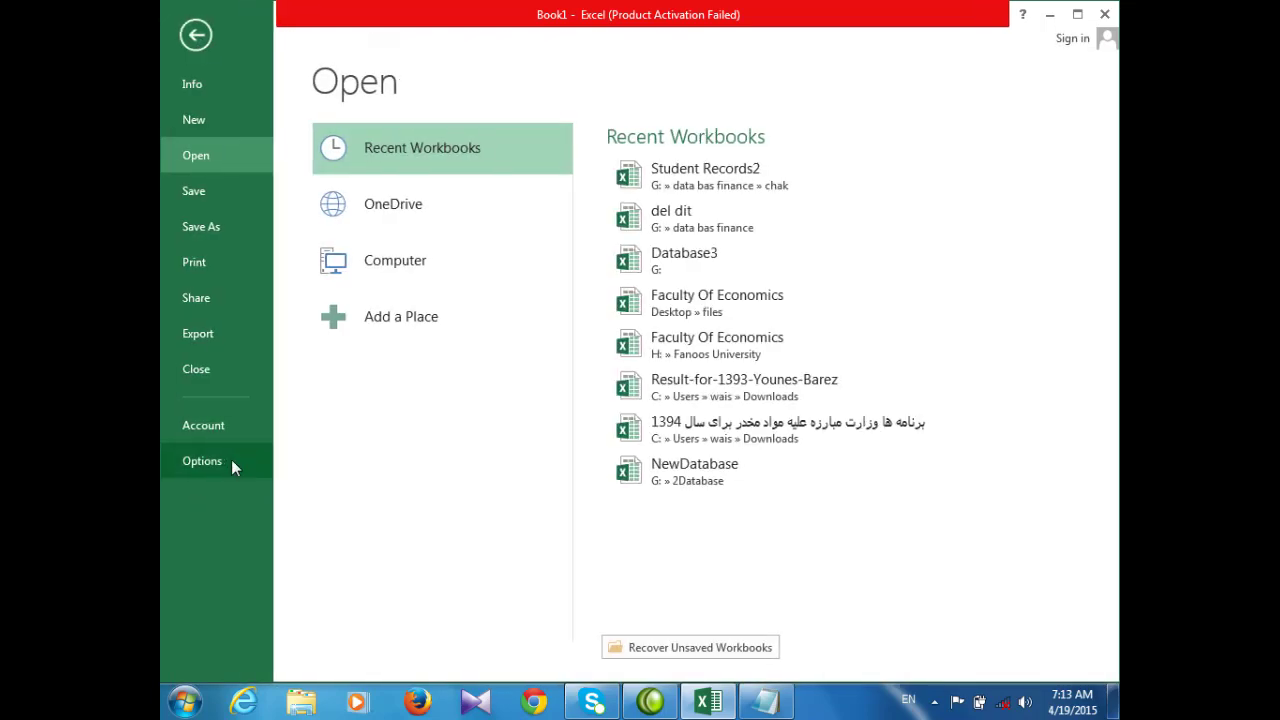
{"action": "left_click", "coordinate": [205, 460]}
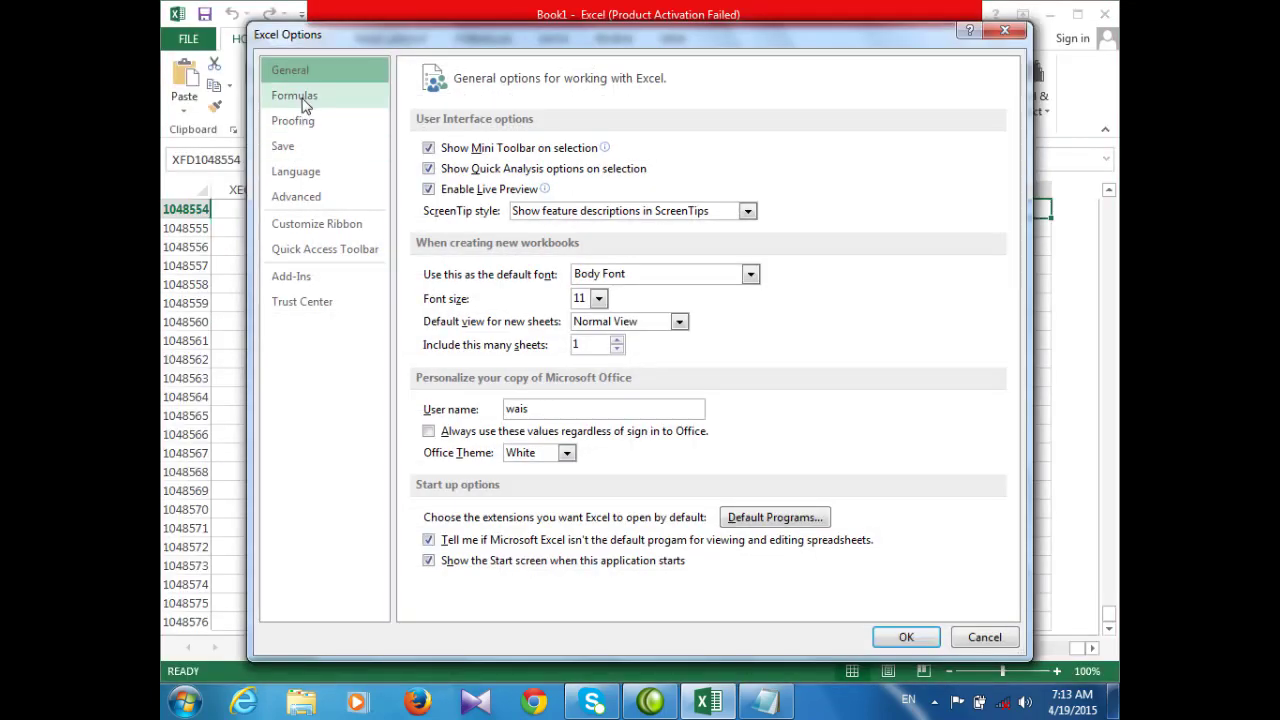
{"action": "left_click", "coordinate": [303, 96]}
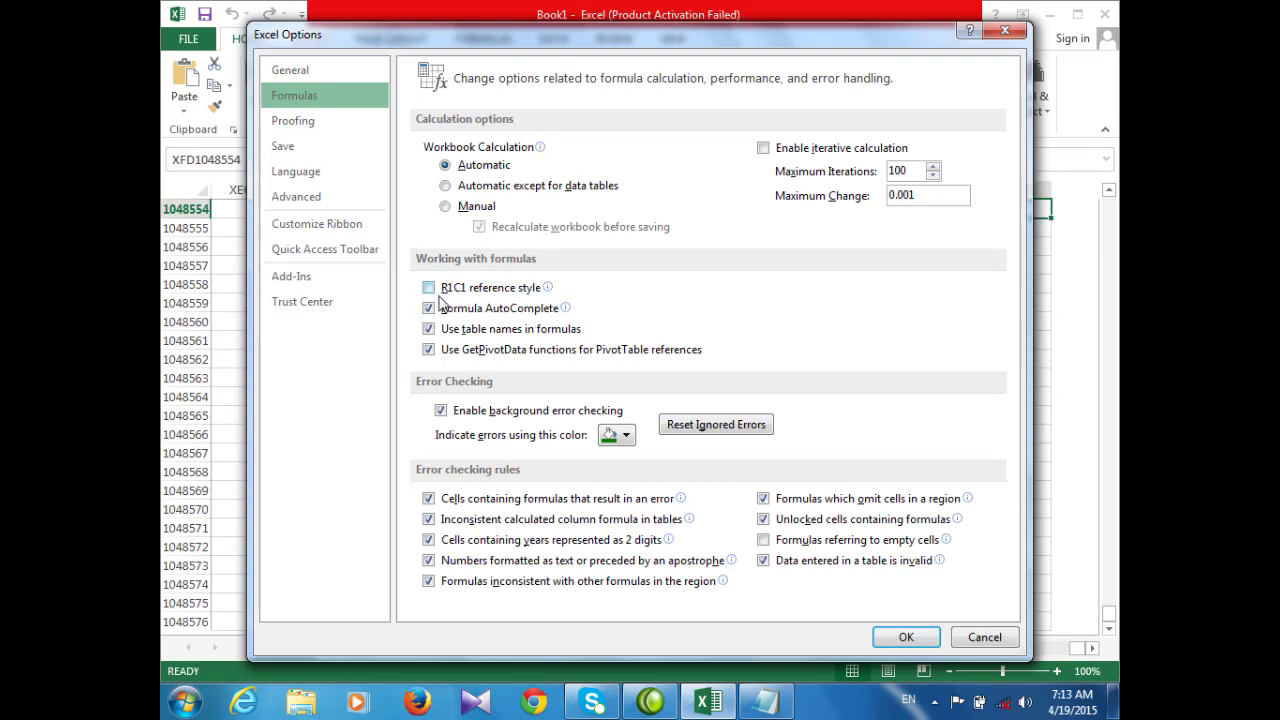
{"action": "mouse_move", "coordinate": [456, 293]}
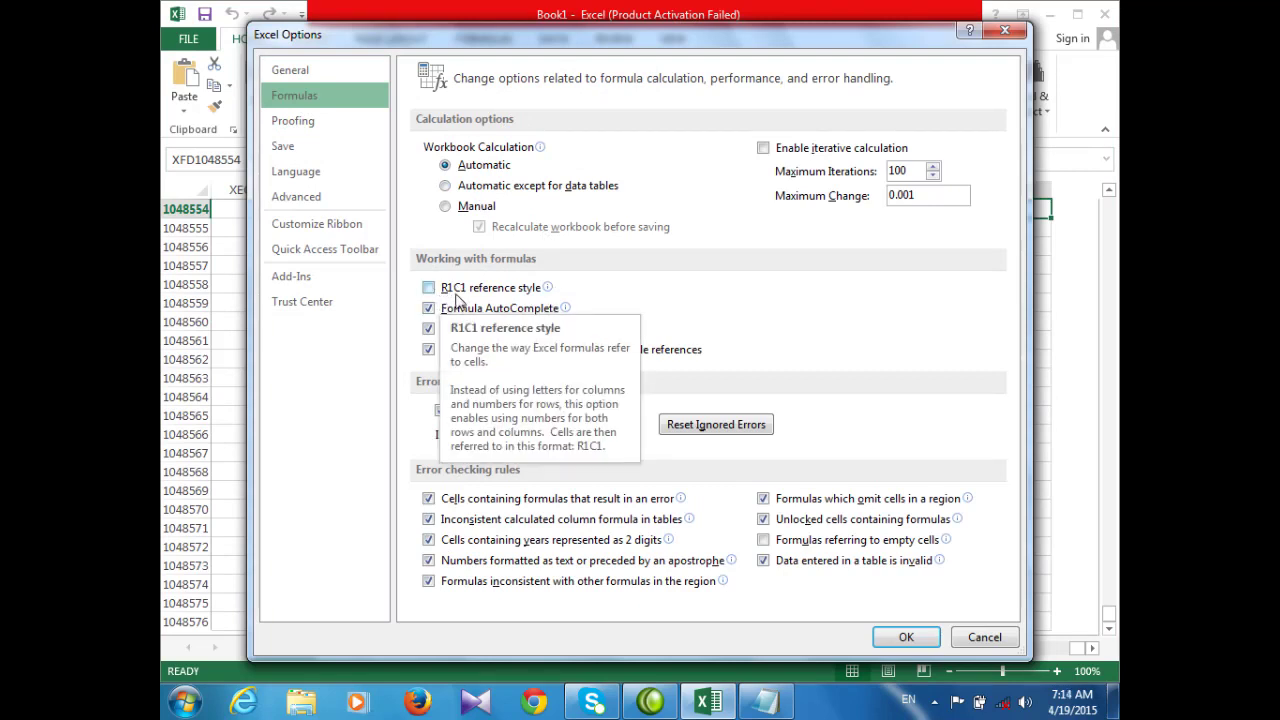
{"action": "left_click", "coordinate": [456, 300]}
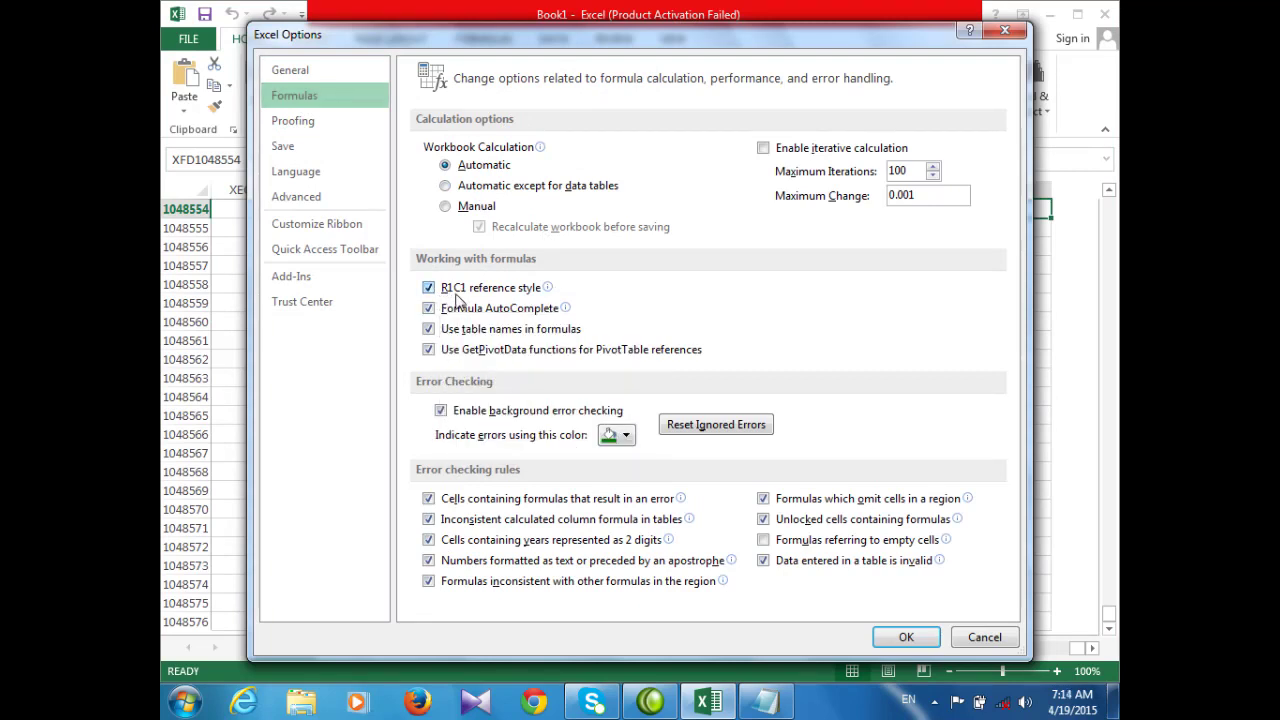
{"action": "left_click", "coordinate": [906, 637]}
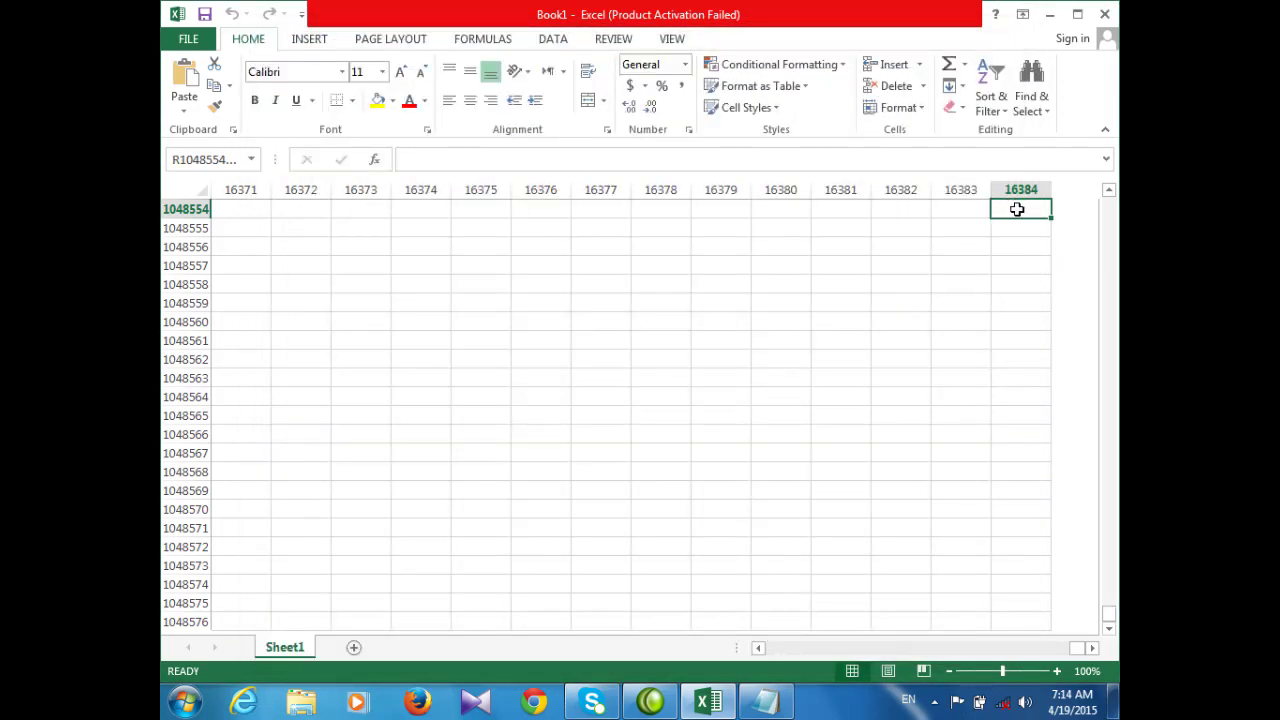
In Notepad, complete the column count as 16384 and add a dashed separator.
{"action": "left_click", "coordinate": [762, 706]}
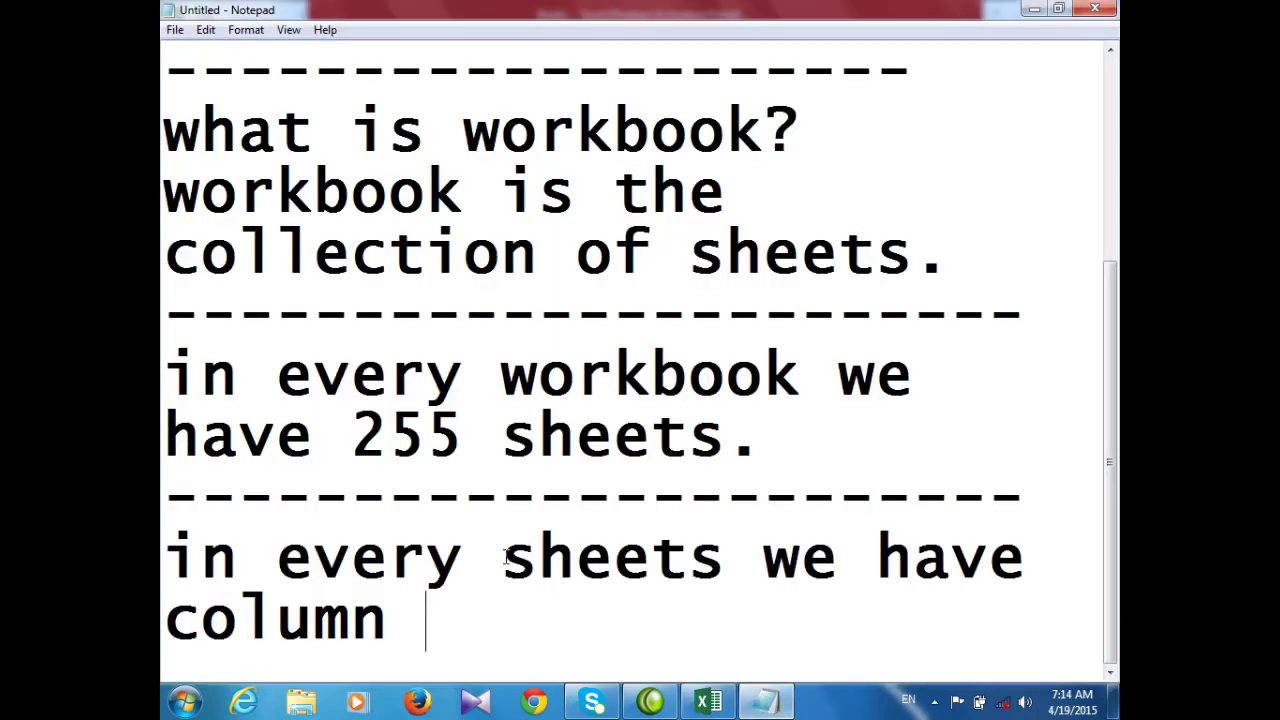
{"action": "type", "text": "16"}
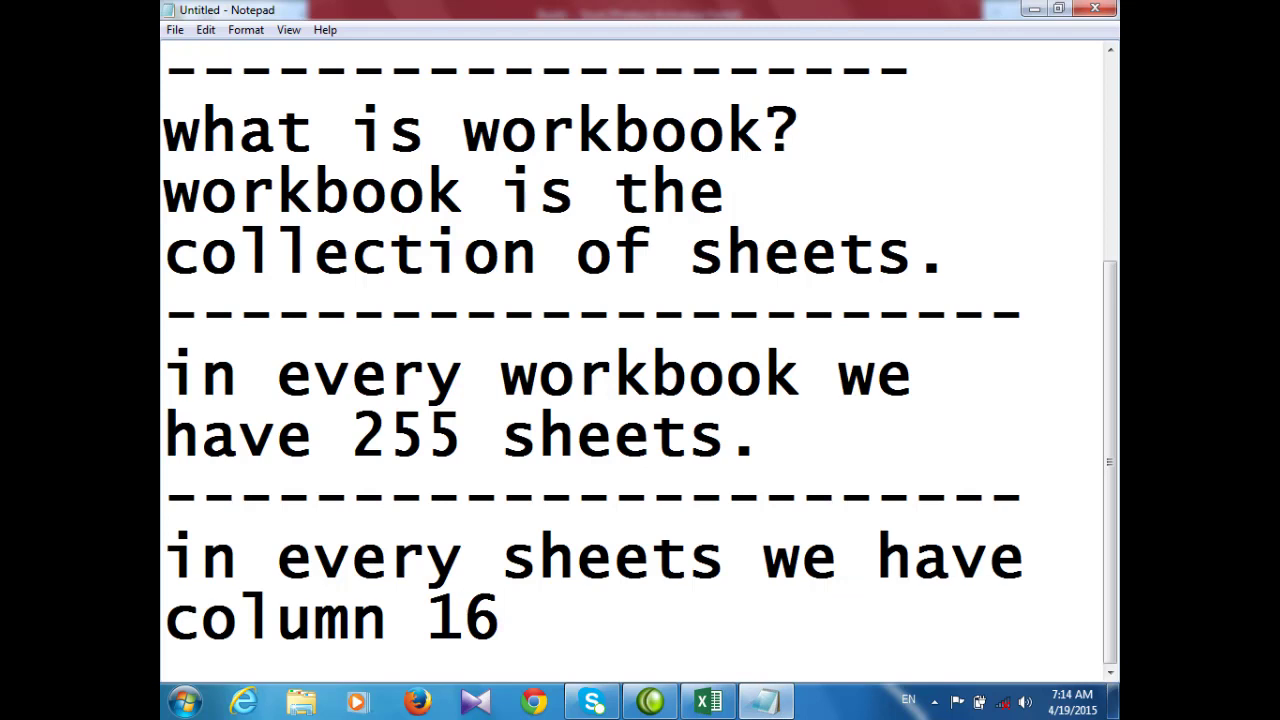
{"action": "type", "text": "37"}
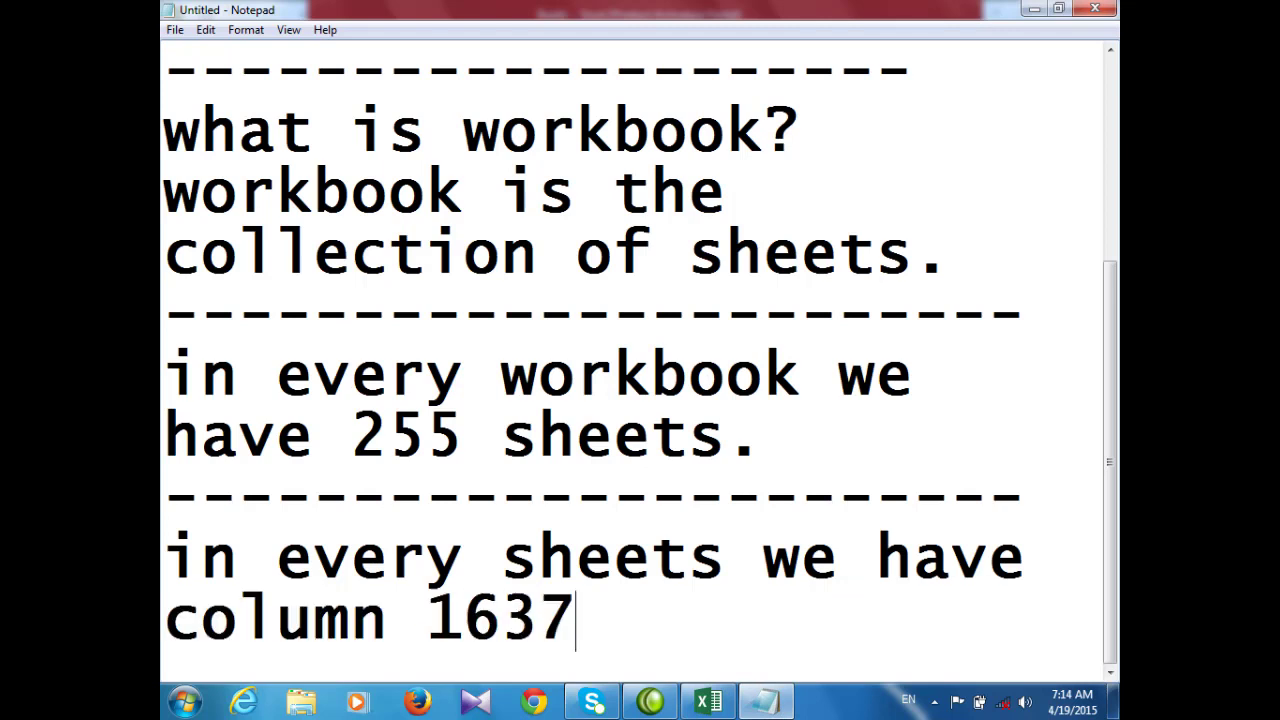
{"action": "key", "text": "BackSpace"}
{"action": "type", "text": "84"}
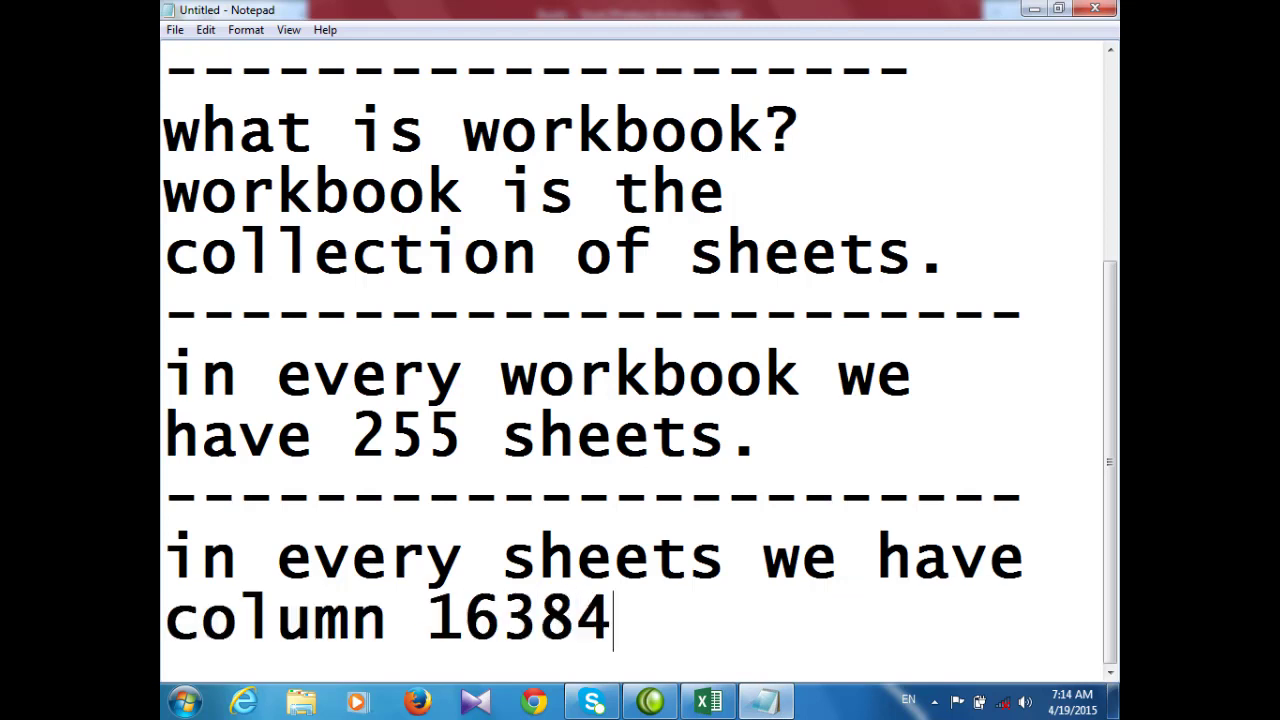
{"action": "key", "text": "Return"}
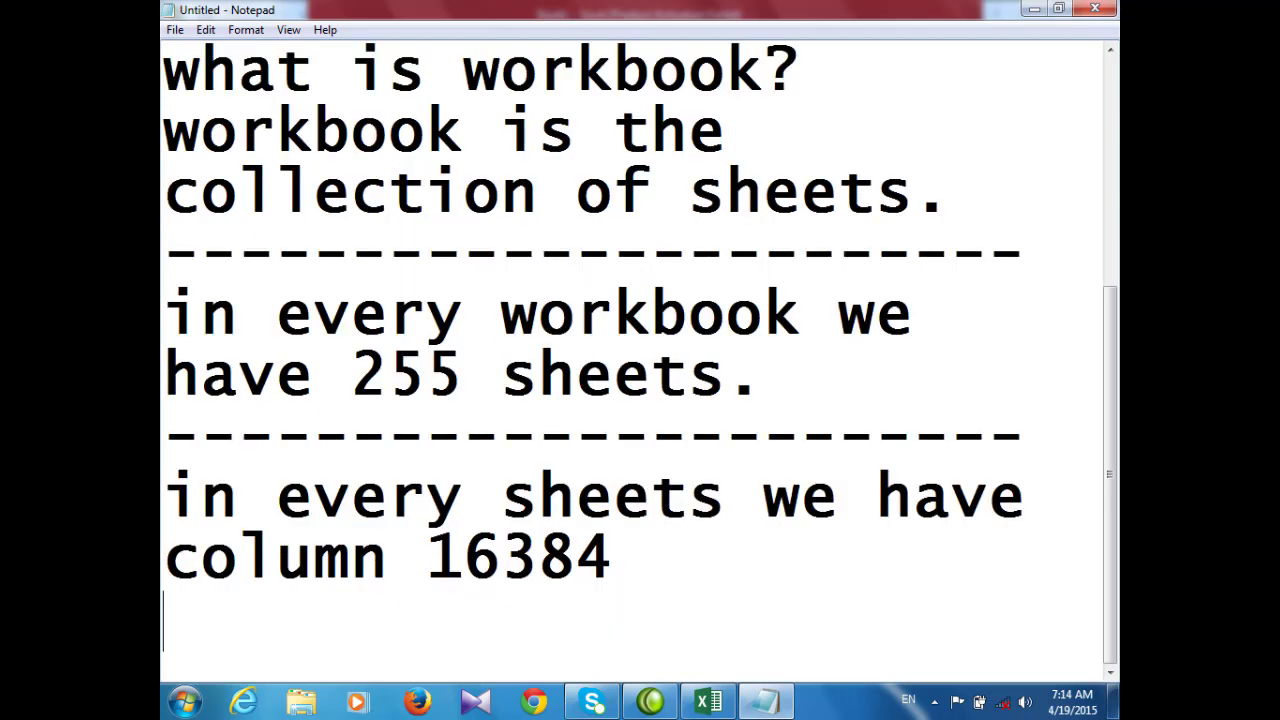
{"action": "type", "text": "-----------------"}
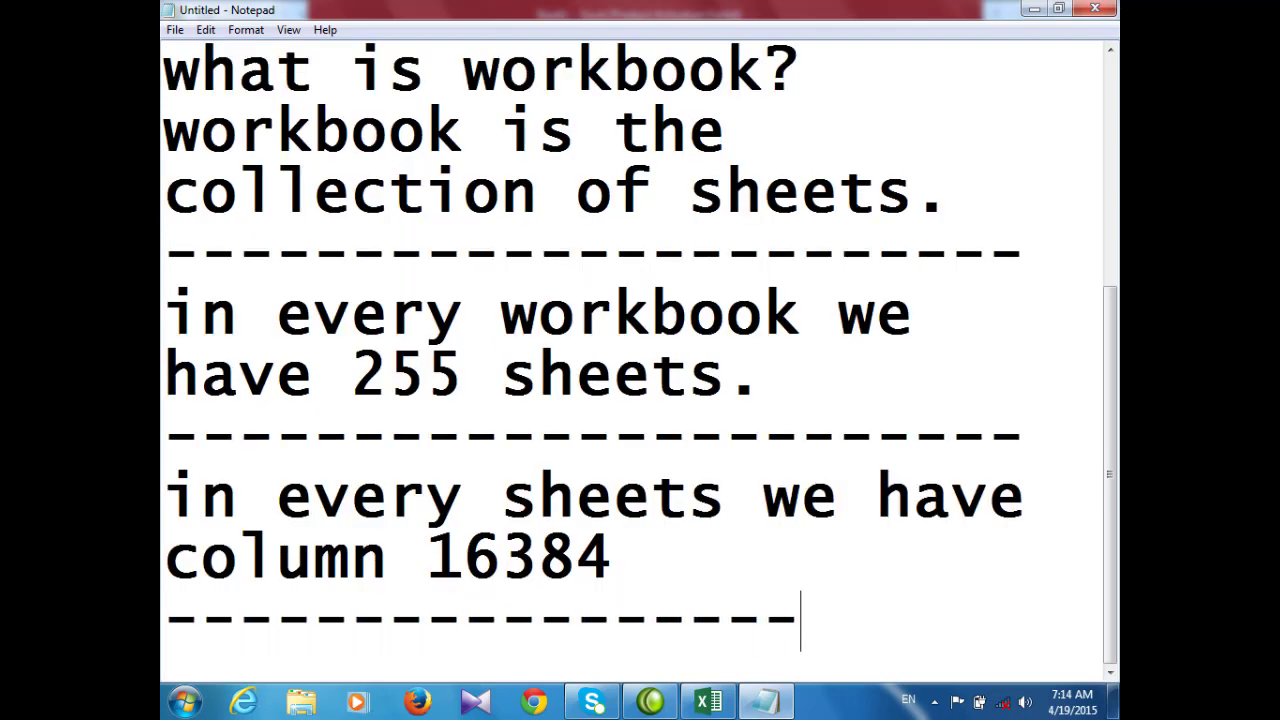
{"action": "type", "text": "------"}
{"action": "key", "text": "Return"}
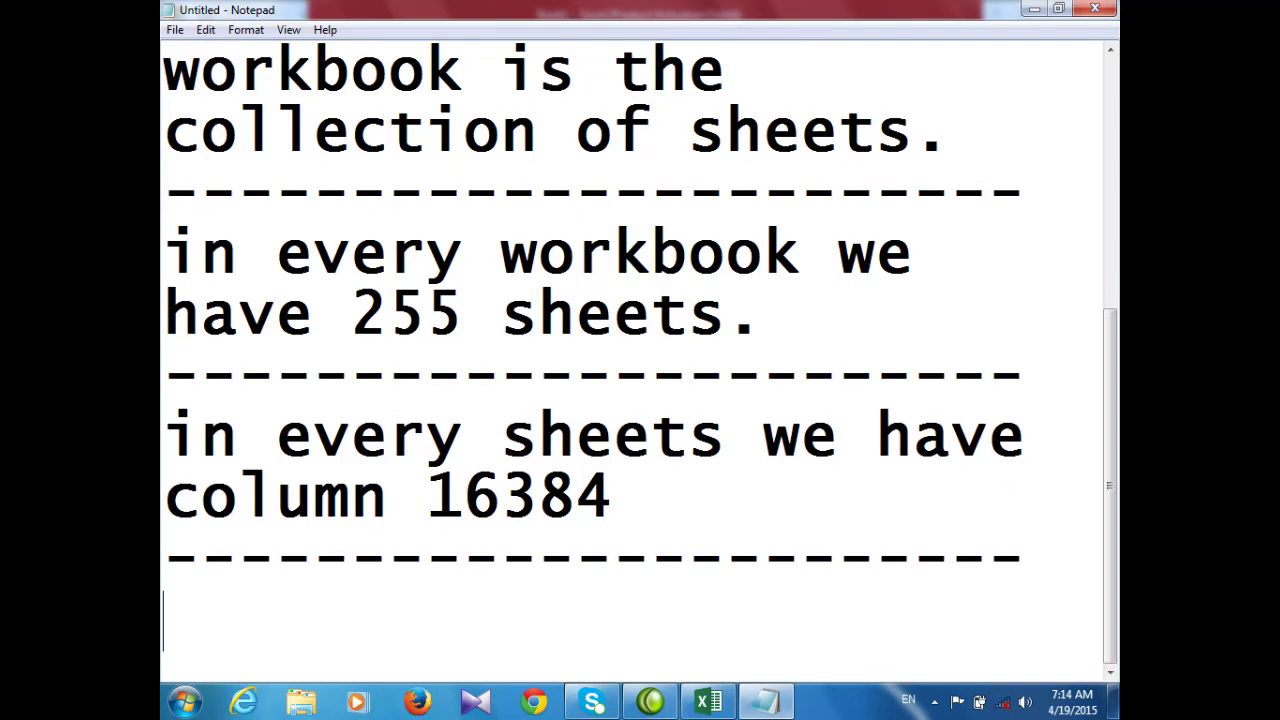
Begin the next note 'in every sheet we have row'.
{"action": "type", "text": "inv"}
{"action": "key", "text": "BackSpace"}
{"action": "type", "text": "e"}
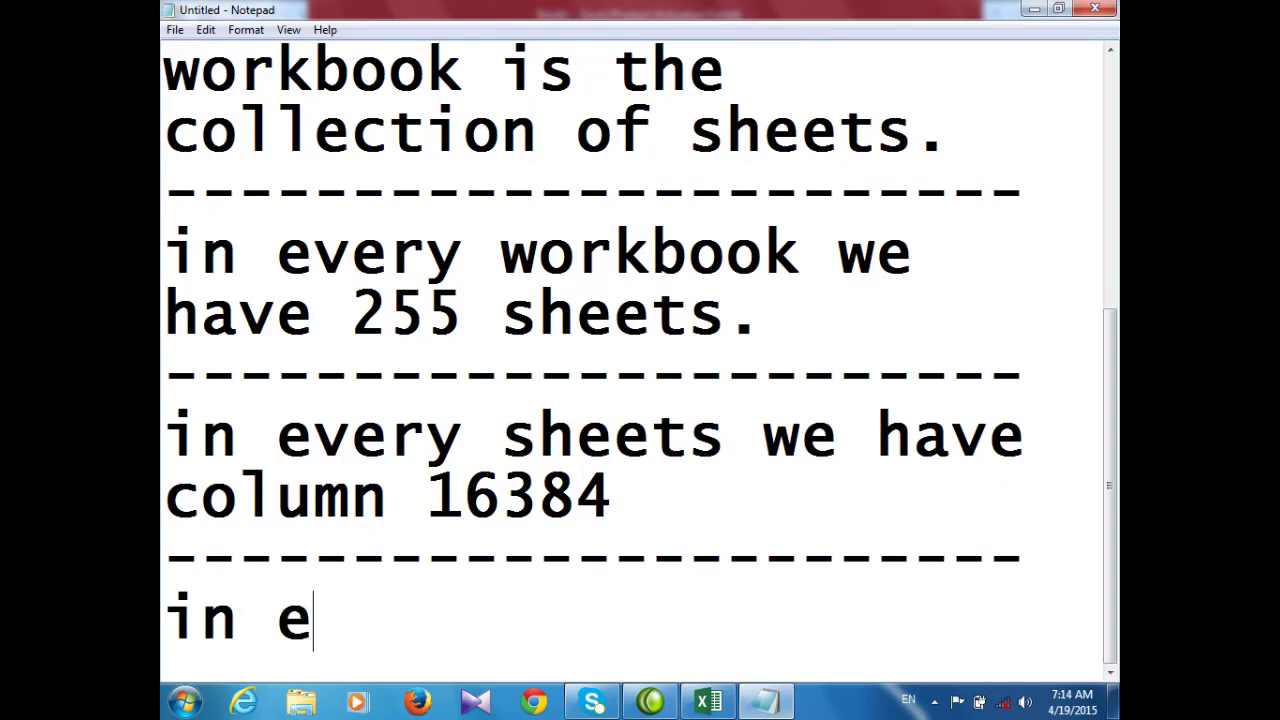
{"action": "type", "text": "verty"}
{"action": "key", "text": "BackSpace"}
{"action": "key", "text": "BackSpace"}
{"action": "type", "text": "t"}
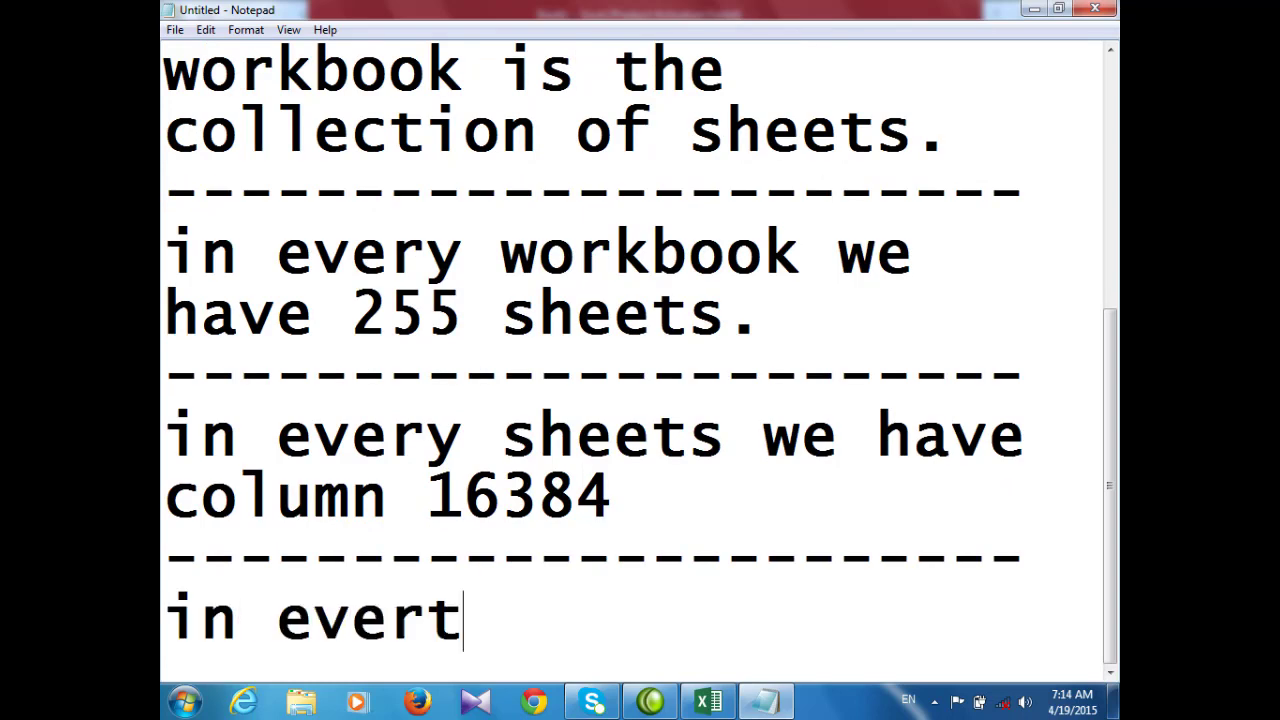
{"action": "key", "text": "BackSpace"}
{"action": "type", "text": "y sh"}
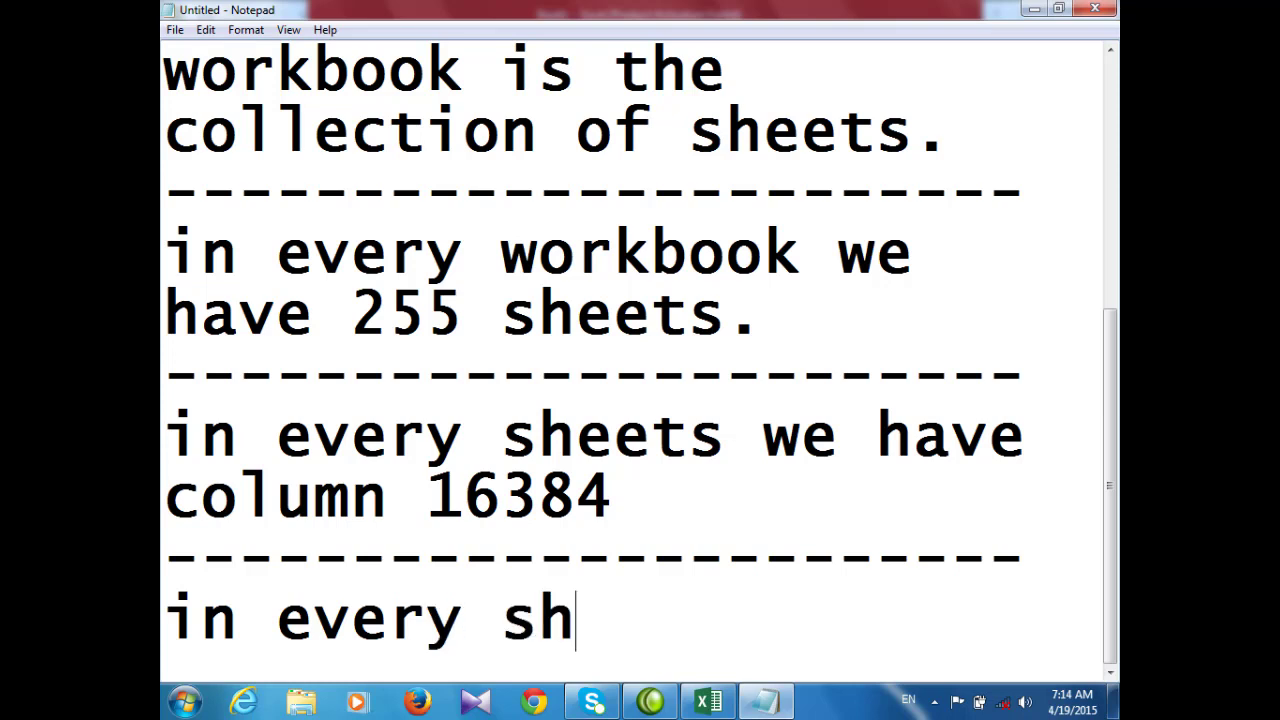
{"action": "type", "text": "eets we "}
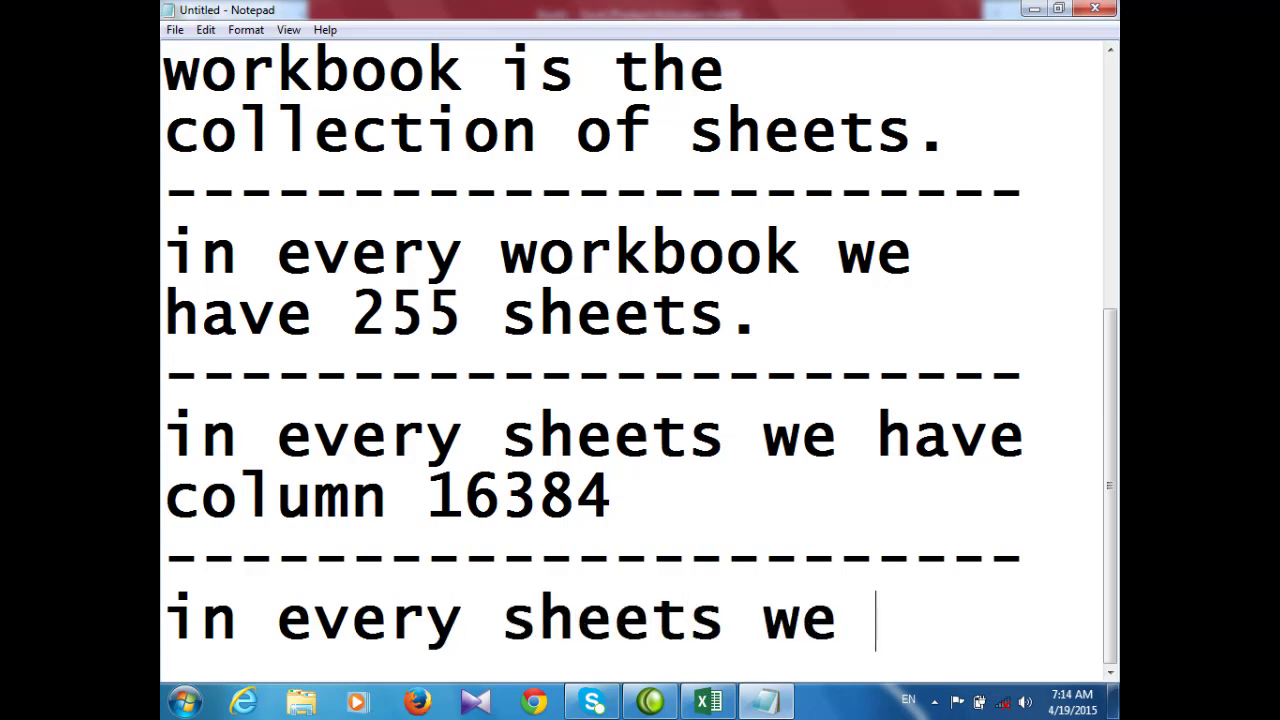
{"action": "type", "text": "have"}
{"action": "key", "text": "BackSpace"}
{"action": "key", "text": "BackSpace"}
{"action": "key", "text": "BackSpace"}
{"action": "key", "text": "BackSpace"}
{"action": "key", "text": "BackSpace"}
{"action": "key", "text": "BackSpace"}
{"action": "key", "text": "BackSpace"}
{"action": "key", "text": "BackSpace"}
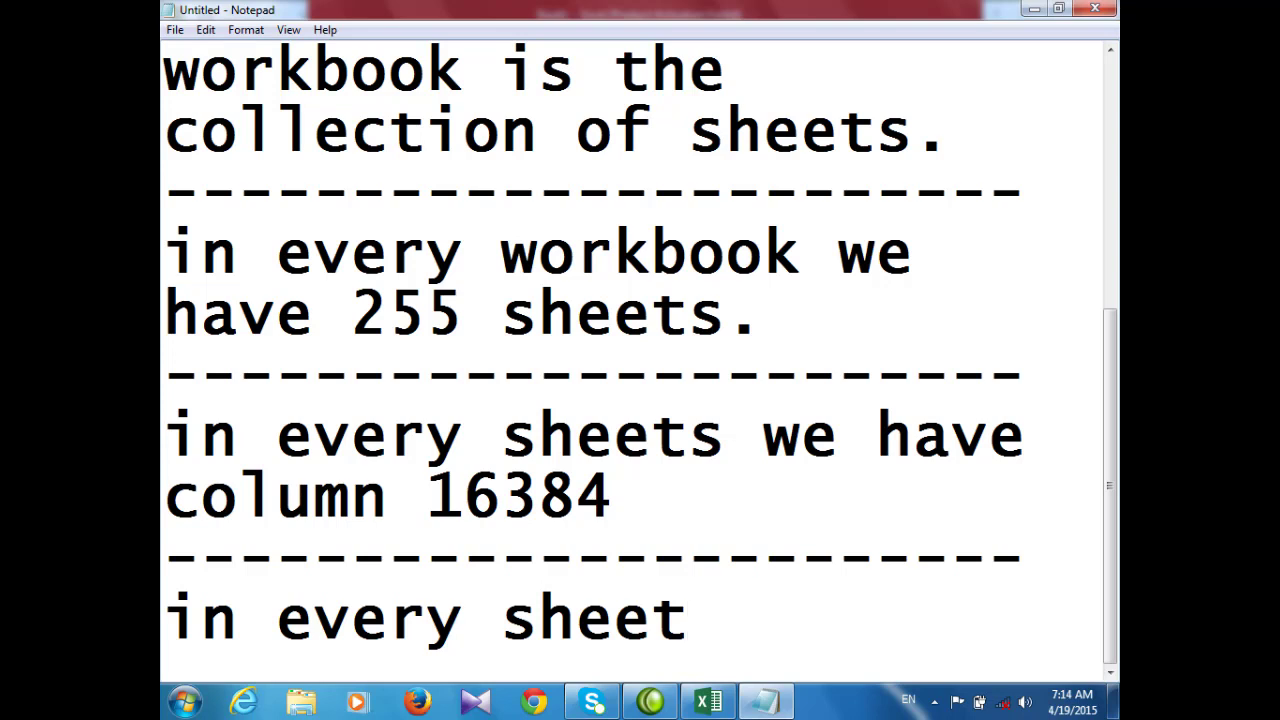
{"action": "type", "text": "we have "}
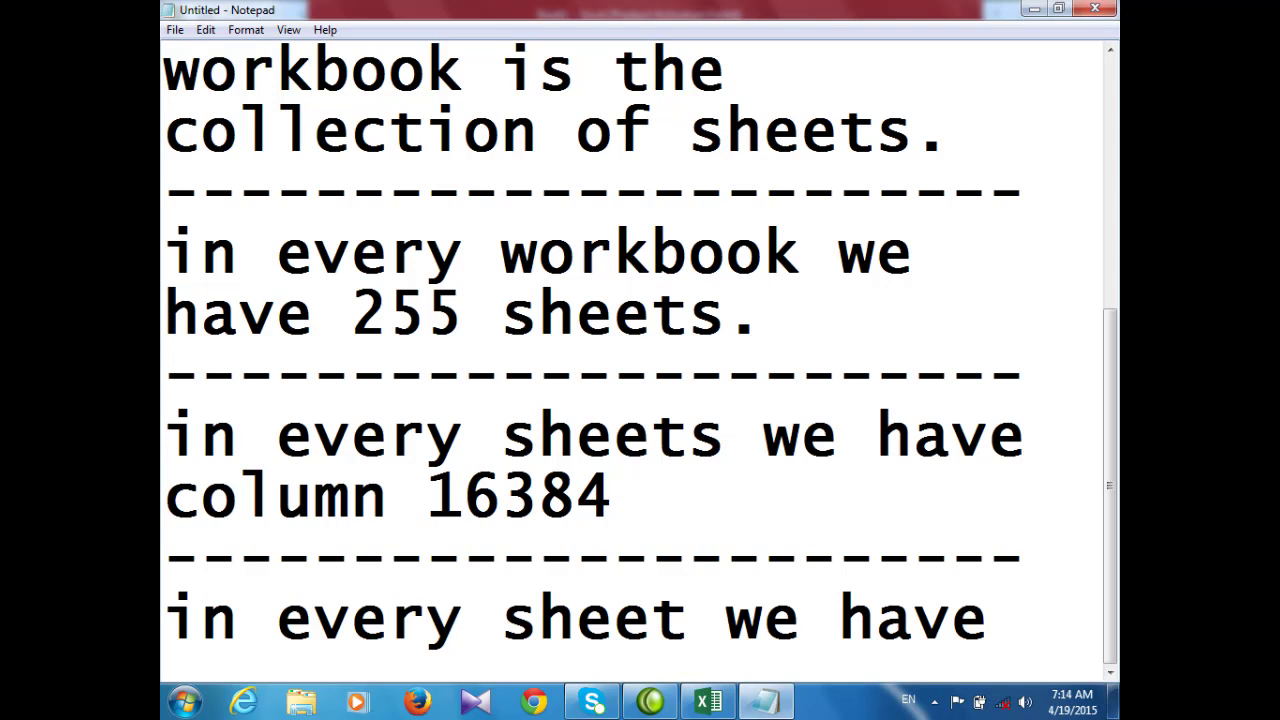
{"action": "type", "text": "r"}
{"action": "type", "text": "ow"}
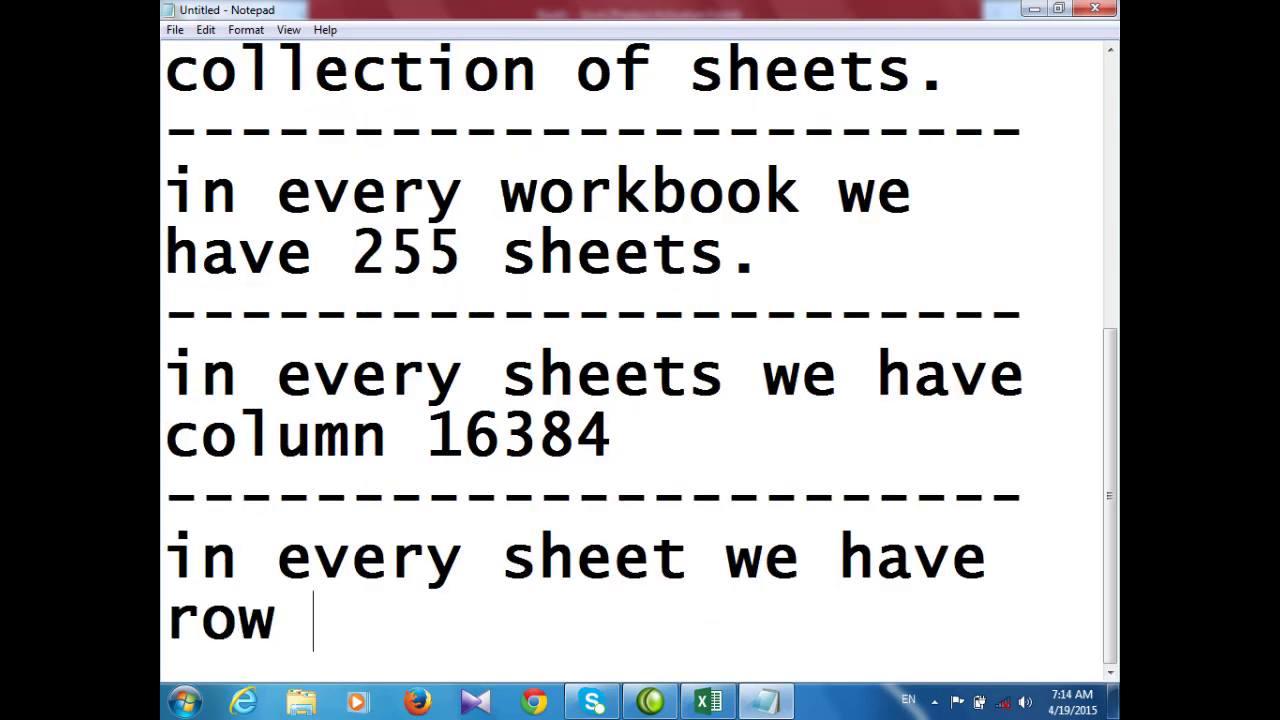
{"action": "left_click", "coordinate": [712, 702]}
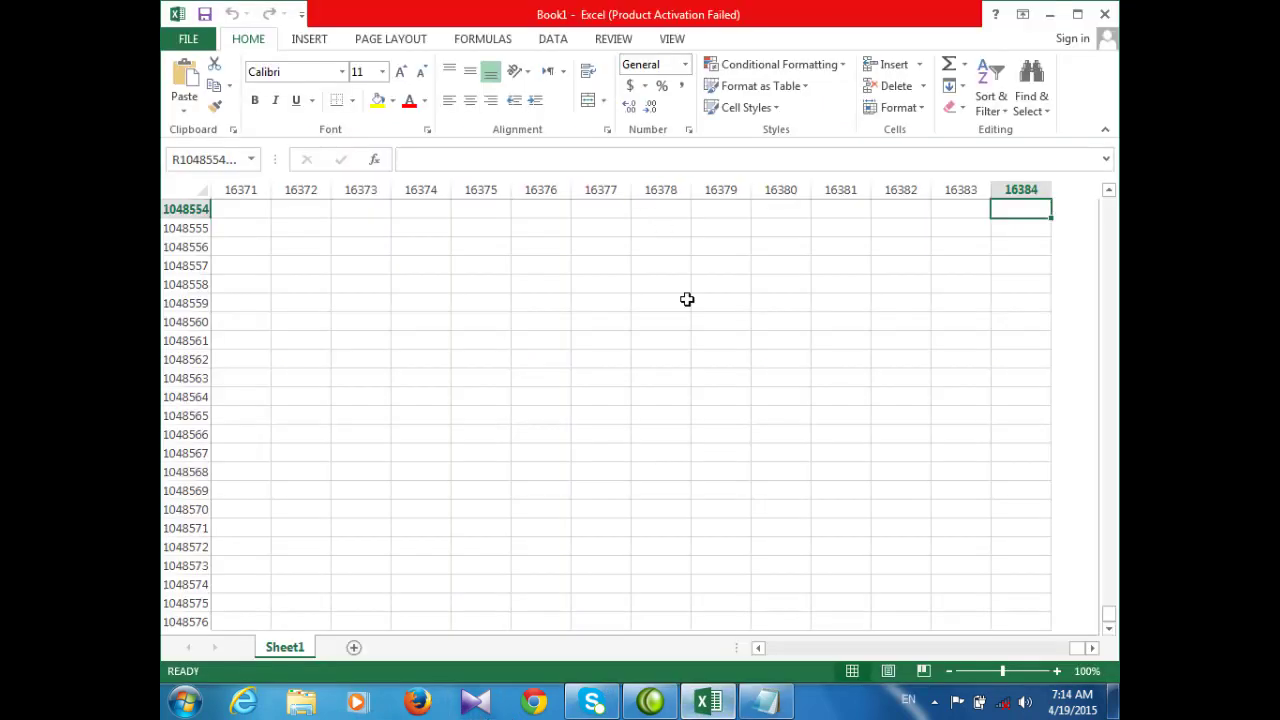
{"action": "key", "text": "ctrl+Down"}
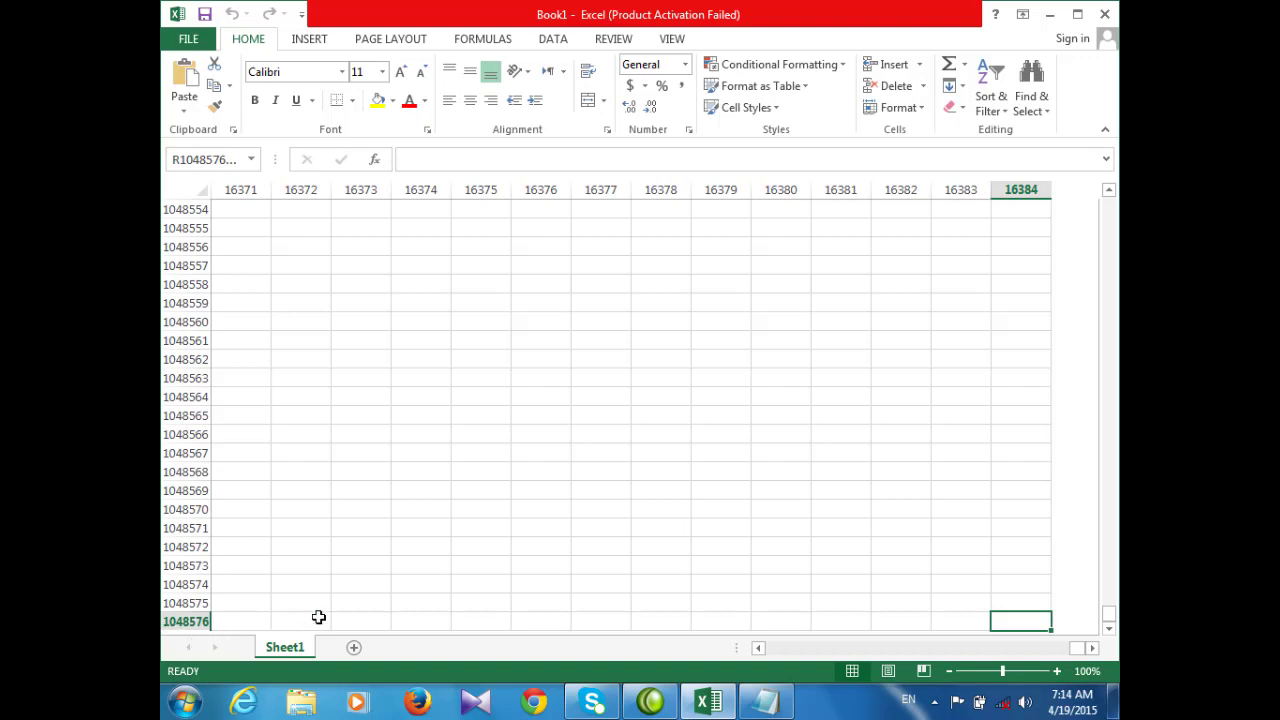
{"action": "left_click", "coordinate": [759, 710]}
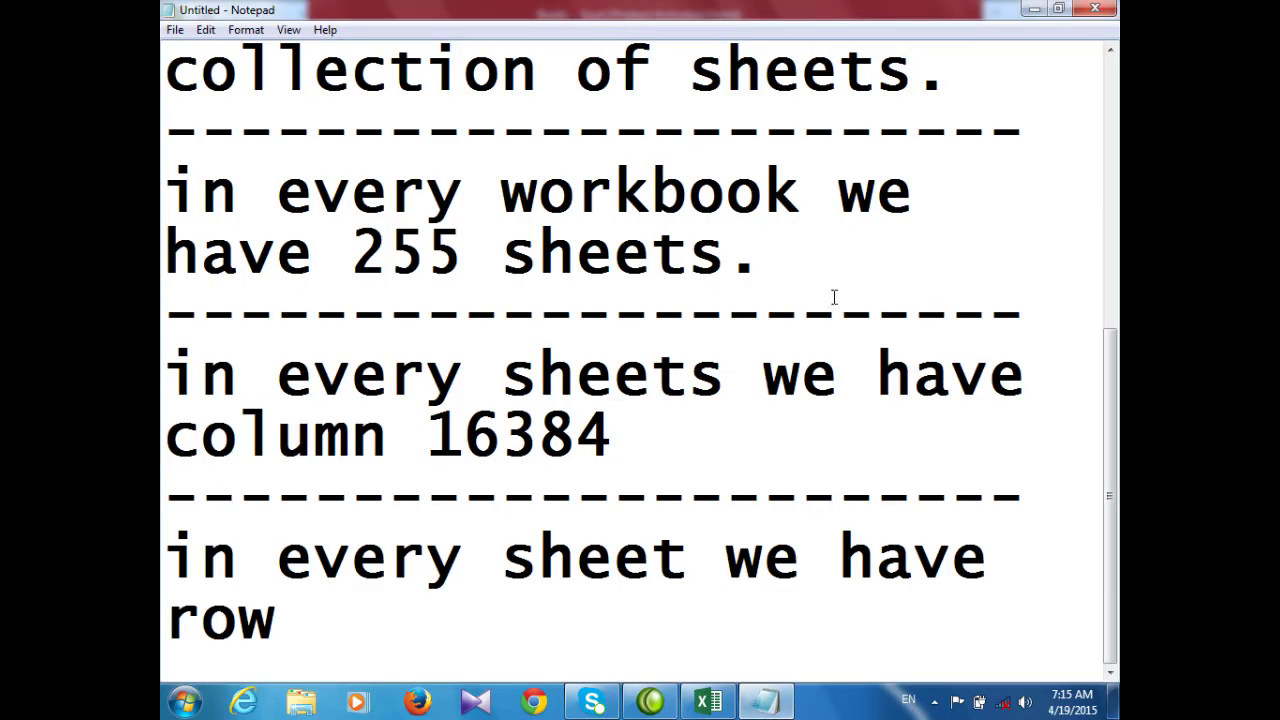
In Notepad, note the row count 1048576 followed by a dashed separator line.
{"action": "type", "text": "10"}
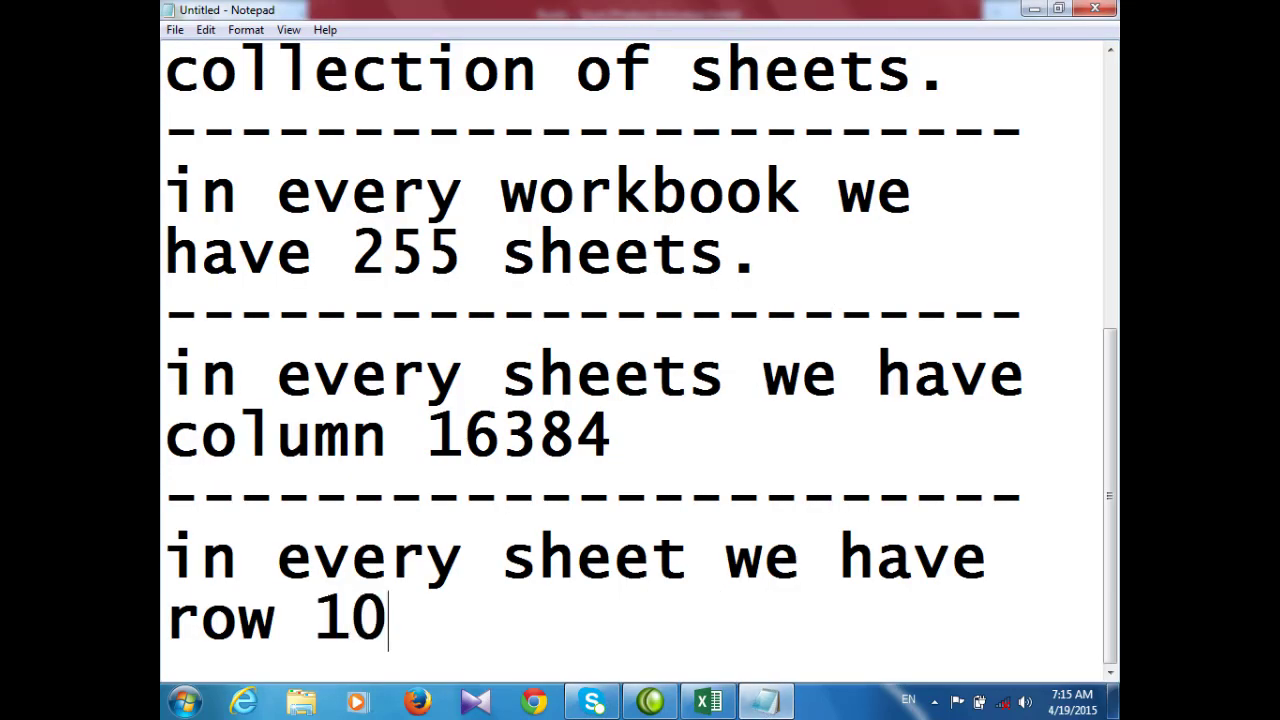
{"action": "type", "text": "48"}
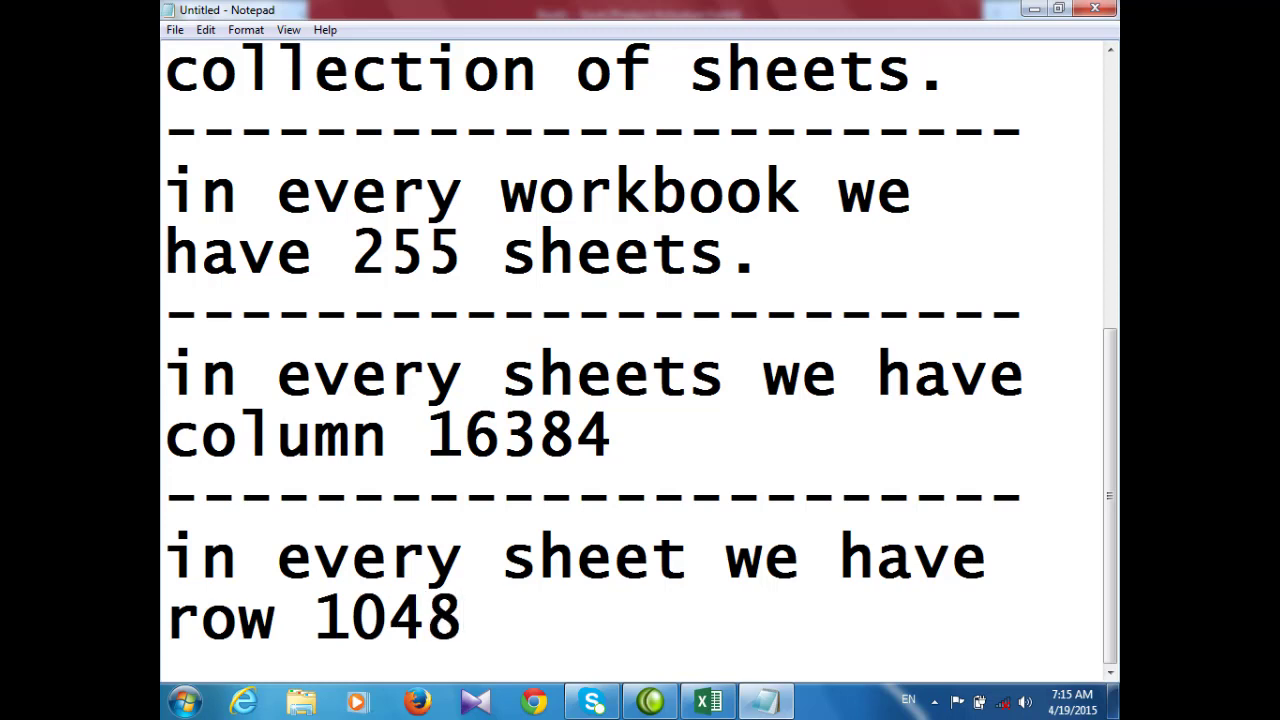
{"action": "type", "text": "27"}
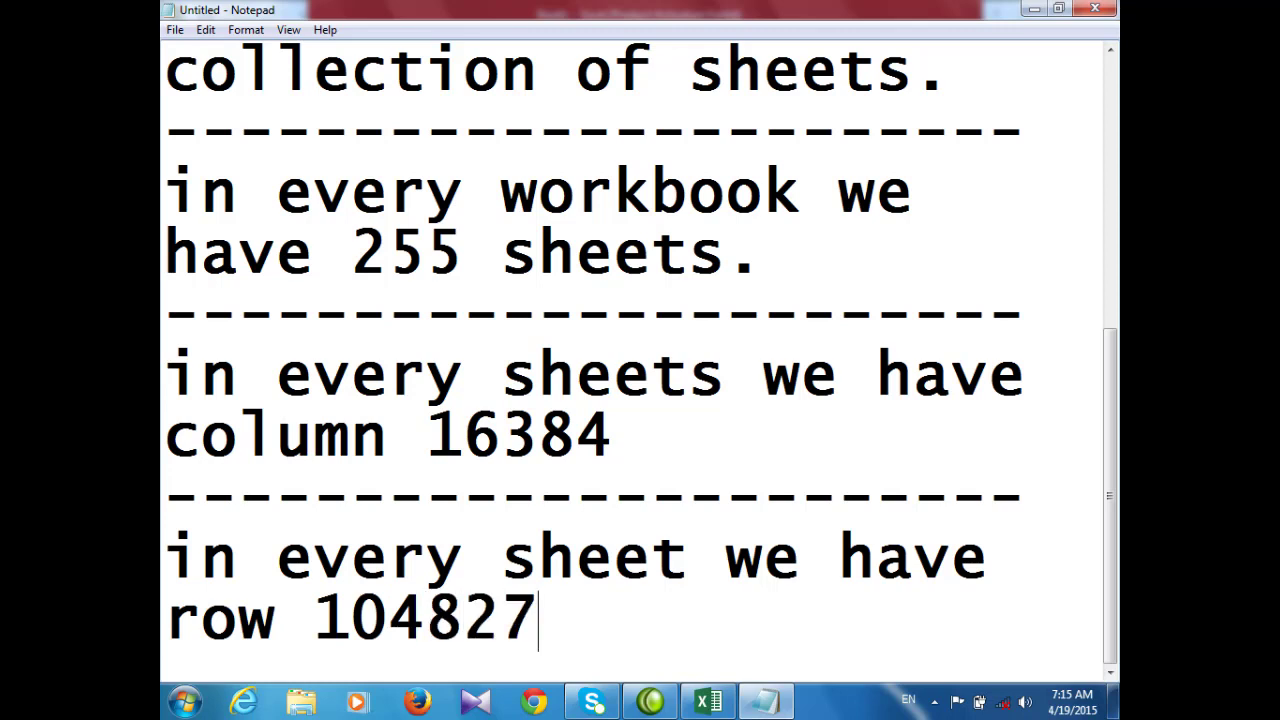
{"action": "key", "text": "BackSpace"}
{"action": "key", "text": "BackSpace"}
{"action": "type", "text": "57"}
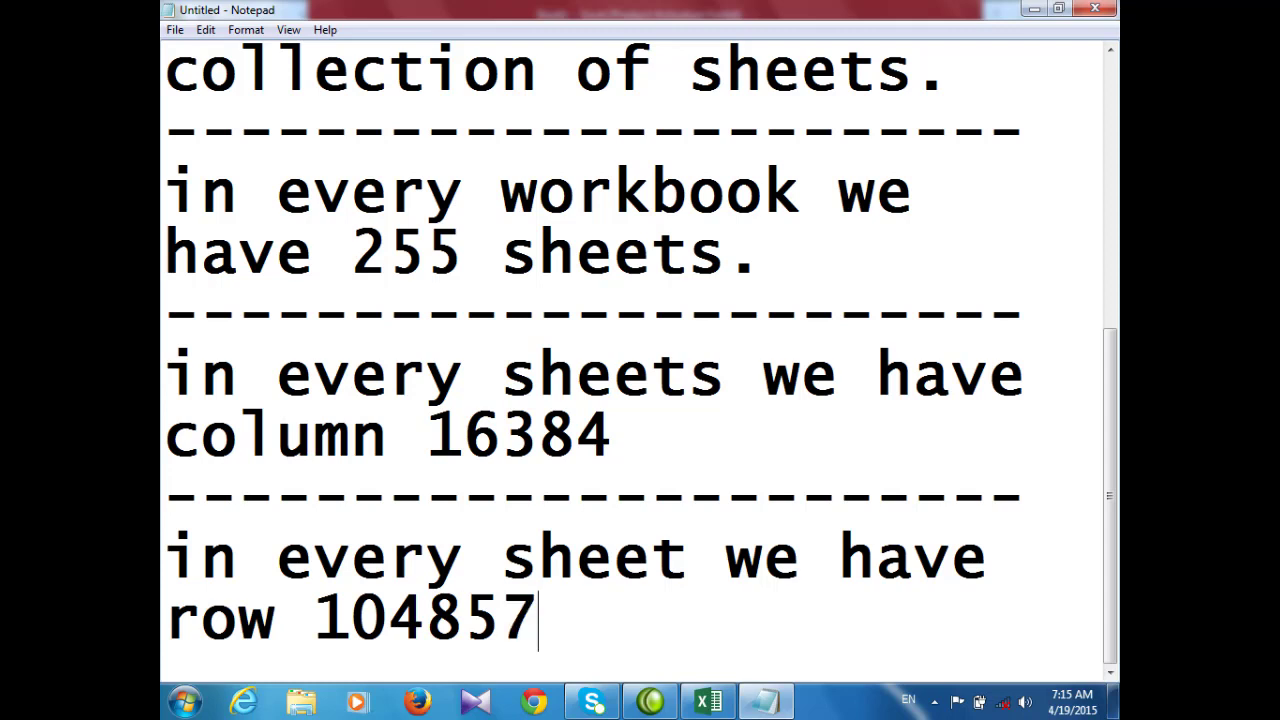
{"action": "type", "text": "6"}
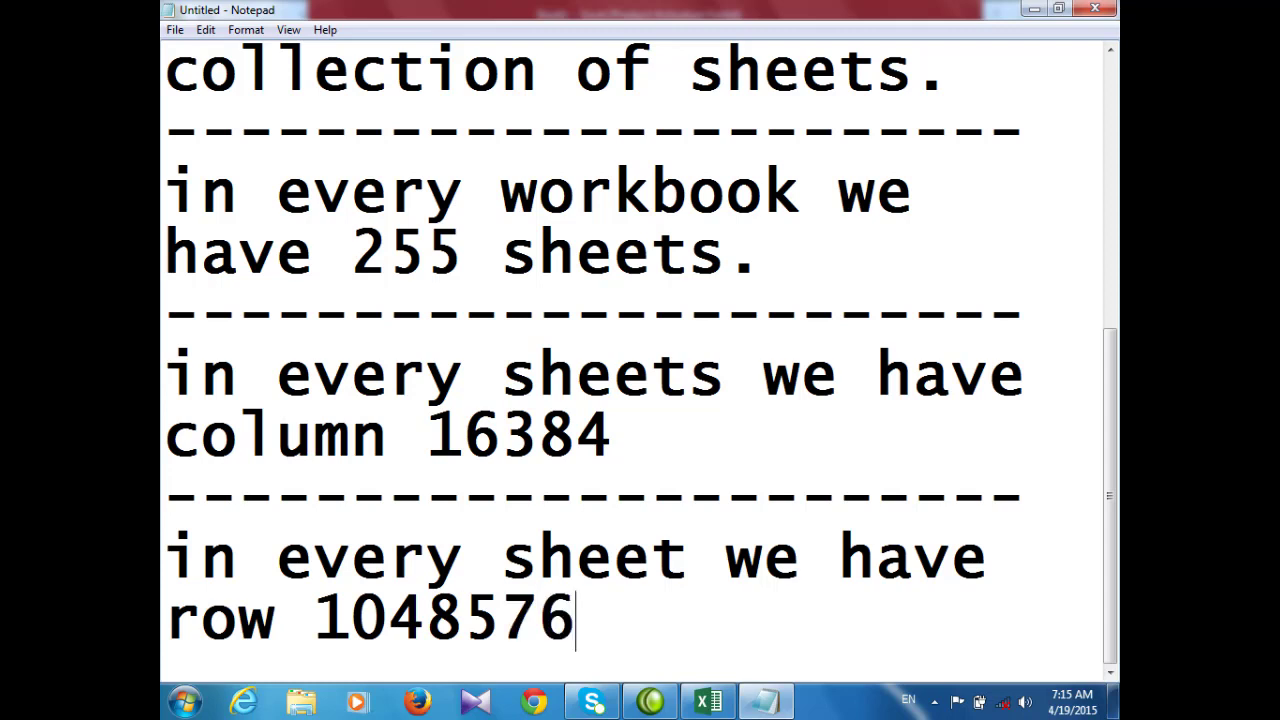
{"action": "key", "text": "Return"}
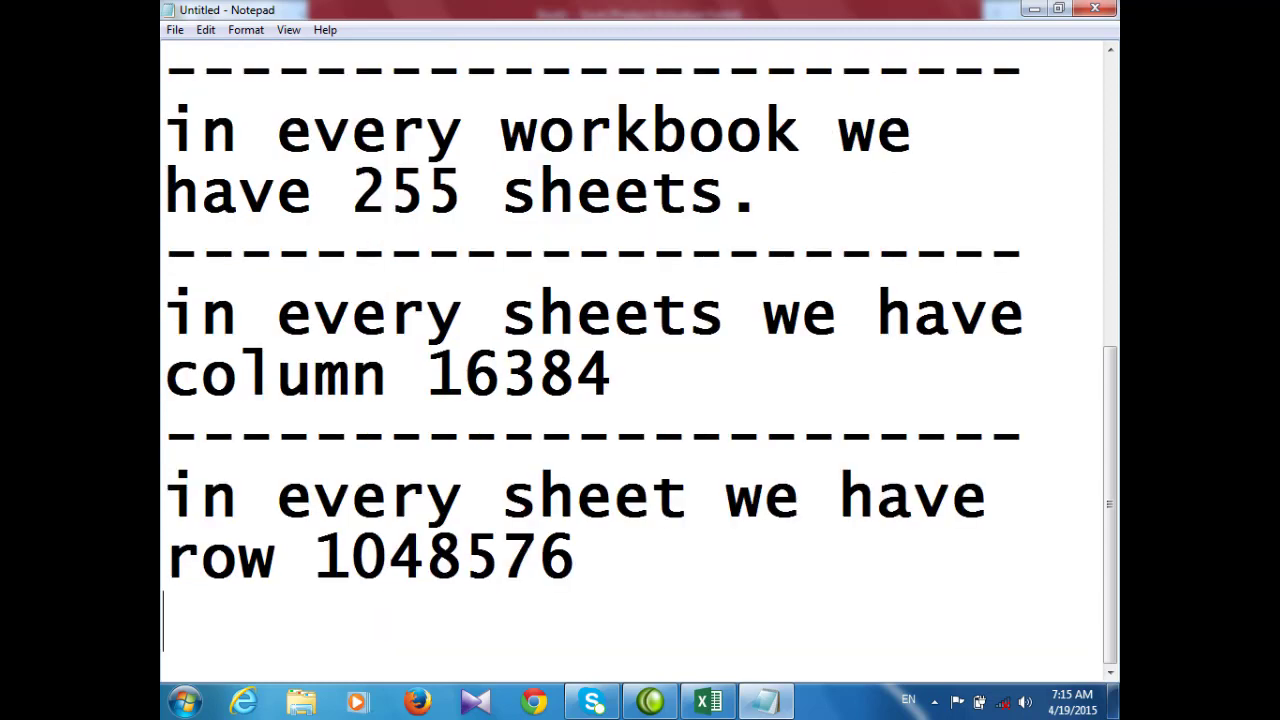
{"action": "type", "text": "--------------------"}
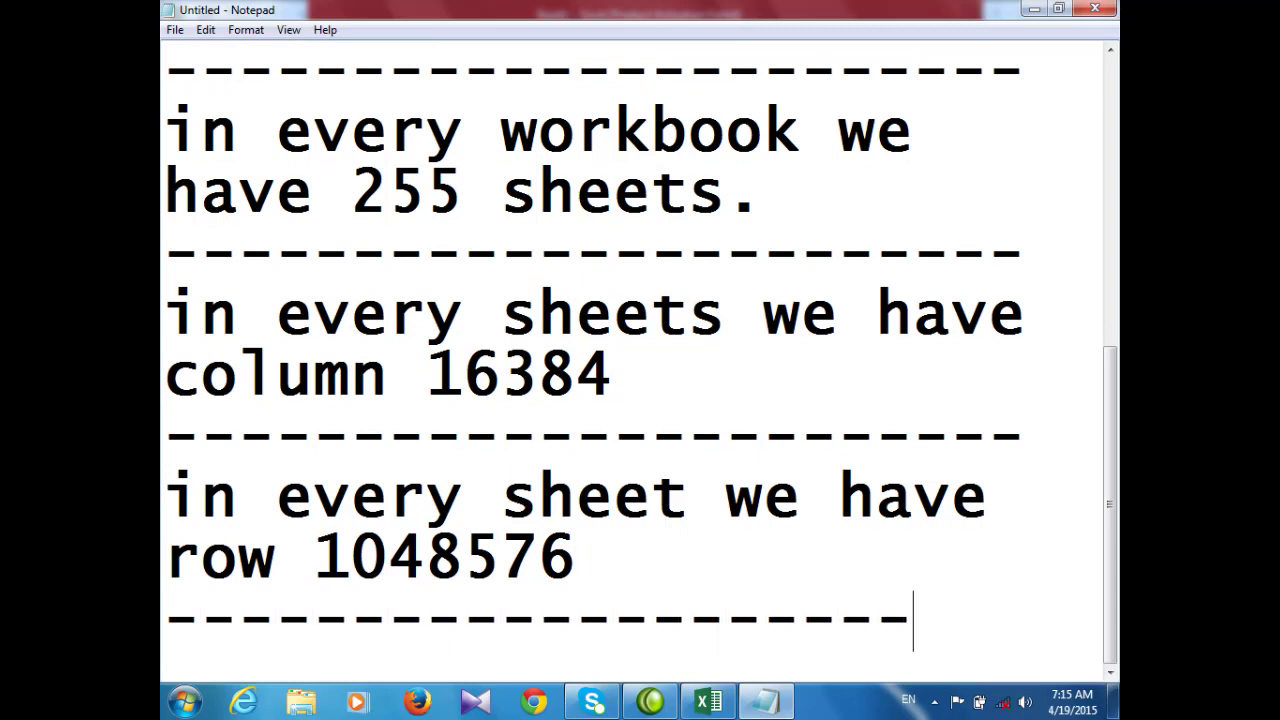
{"action": "type", "text": "---"}
{"action": "key", "text": "Return"}
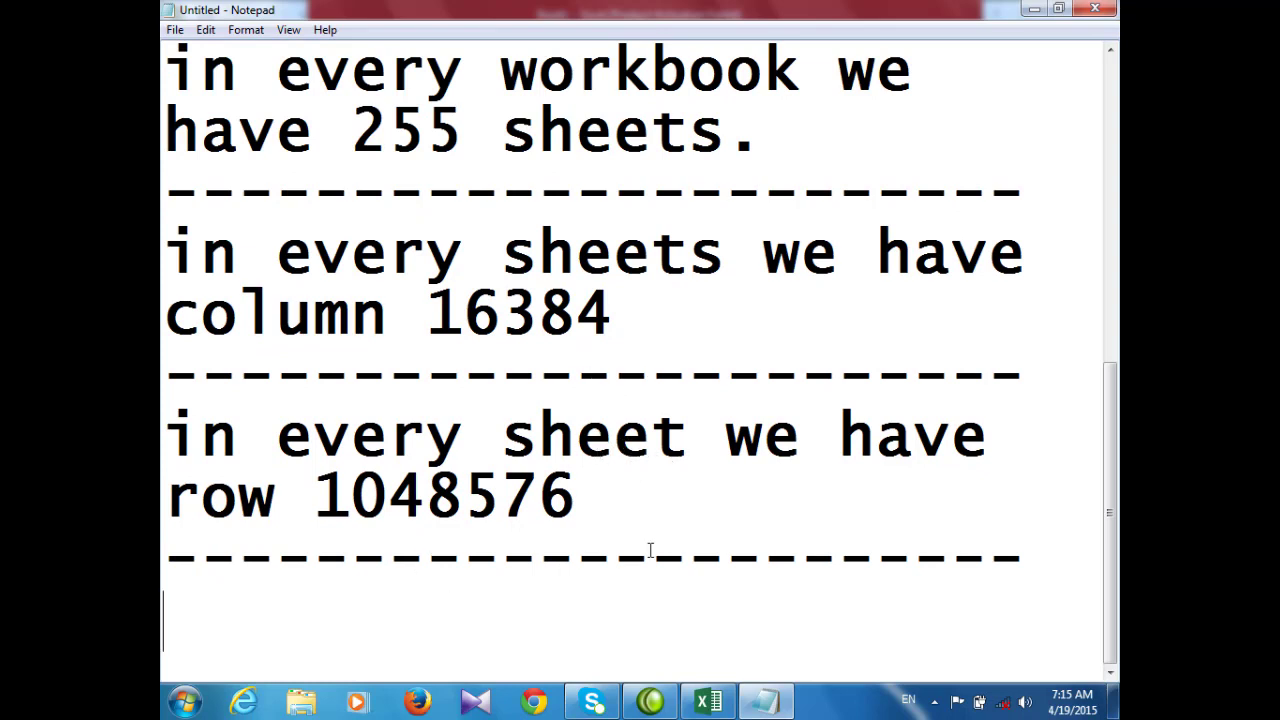
Add the note 'sheet collection of page' between dashed separator lines.
{"action": "type", "text": "shet"}
{"action": "key", "text": "BackSpace"}
{"action": "type", "text": "e"}
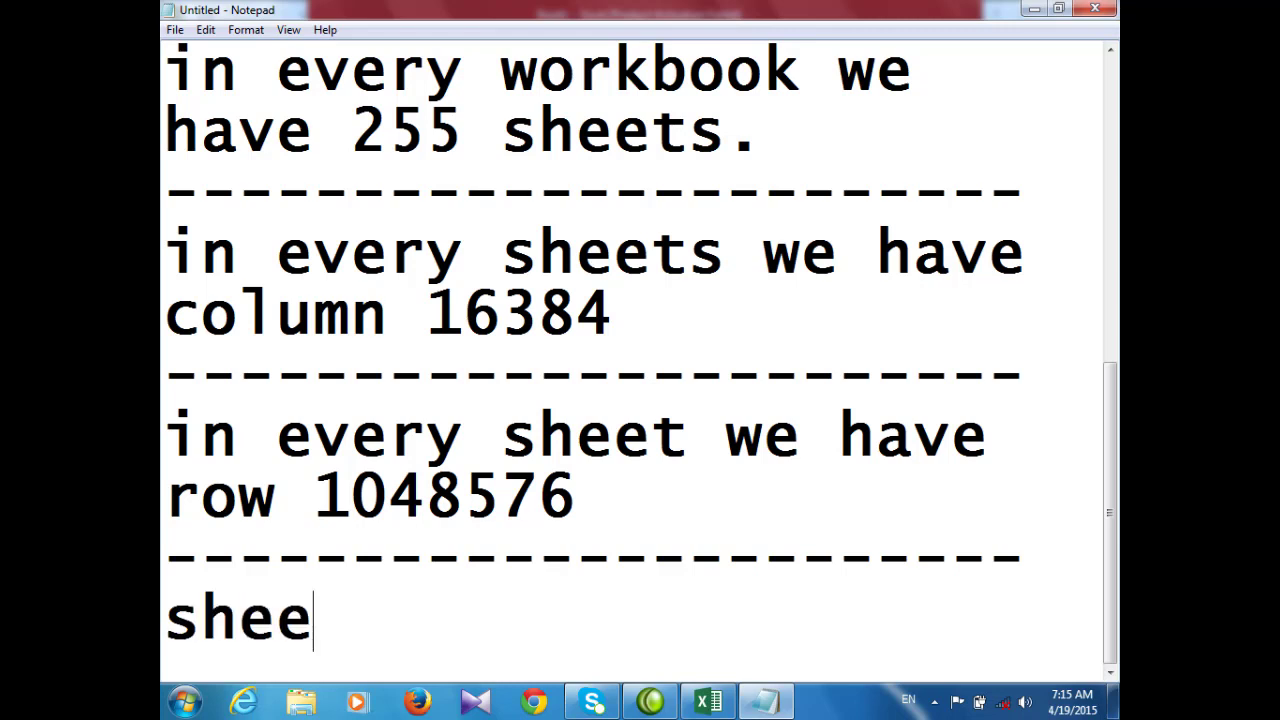
{"action": "type", "text": "t "}
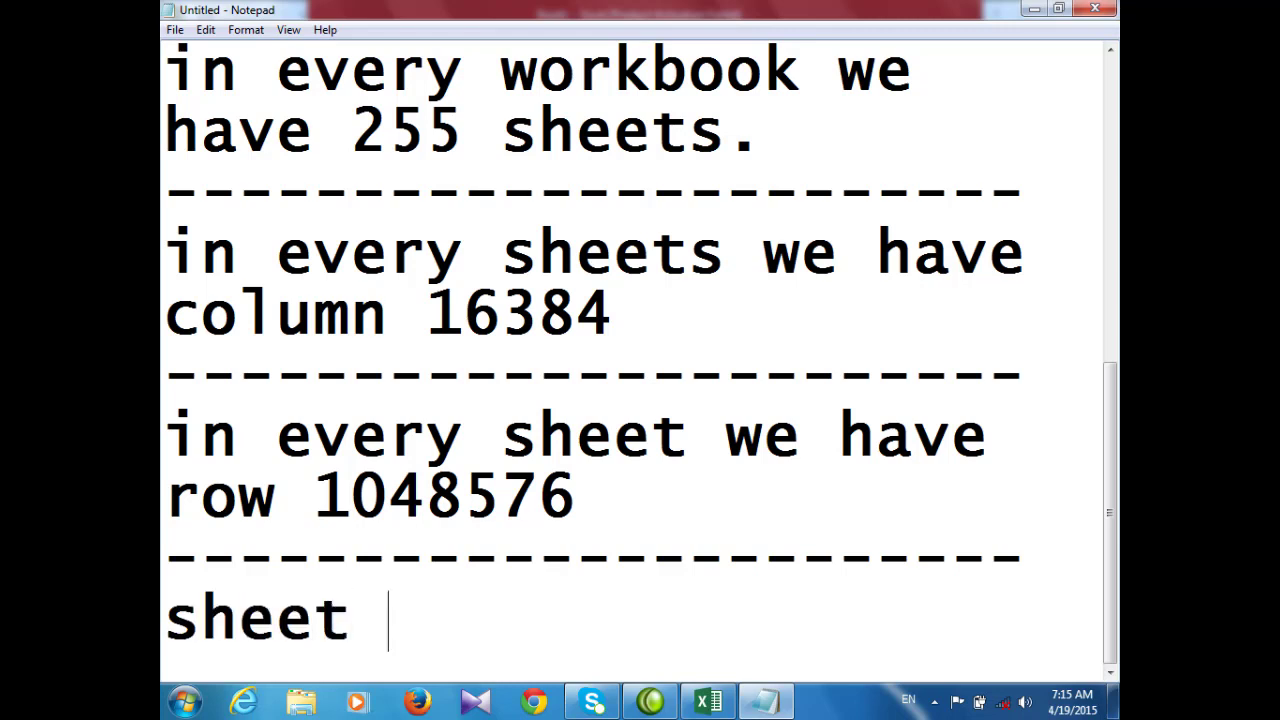
{"action": "type", "text": "coo"}
{"action": "key", "text": "BackSpace"}
{"action": "type", "text": "llec"}
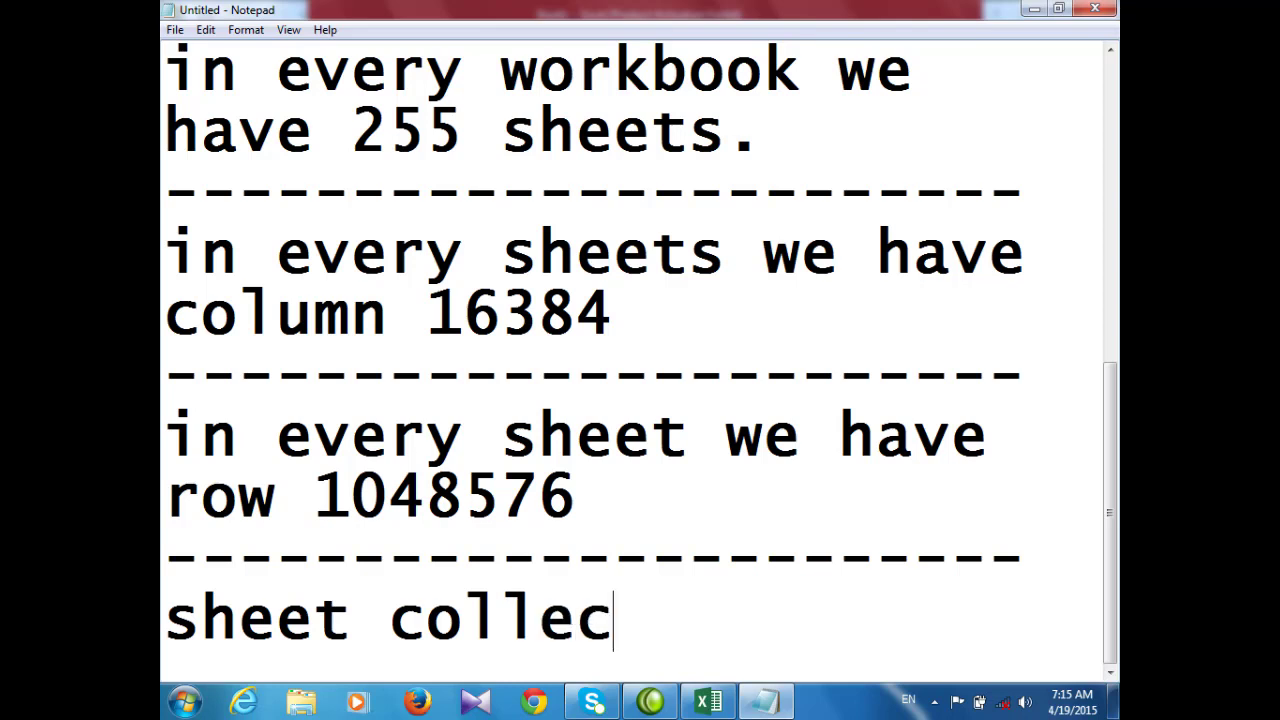
{"action": "type", "text": "tion of pa"}
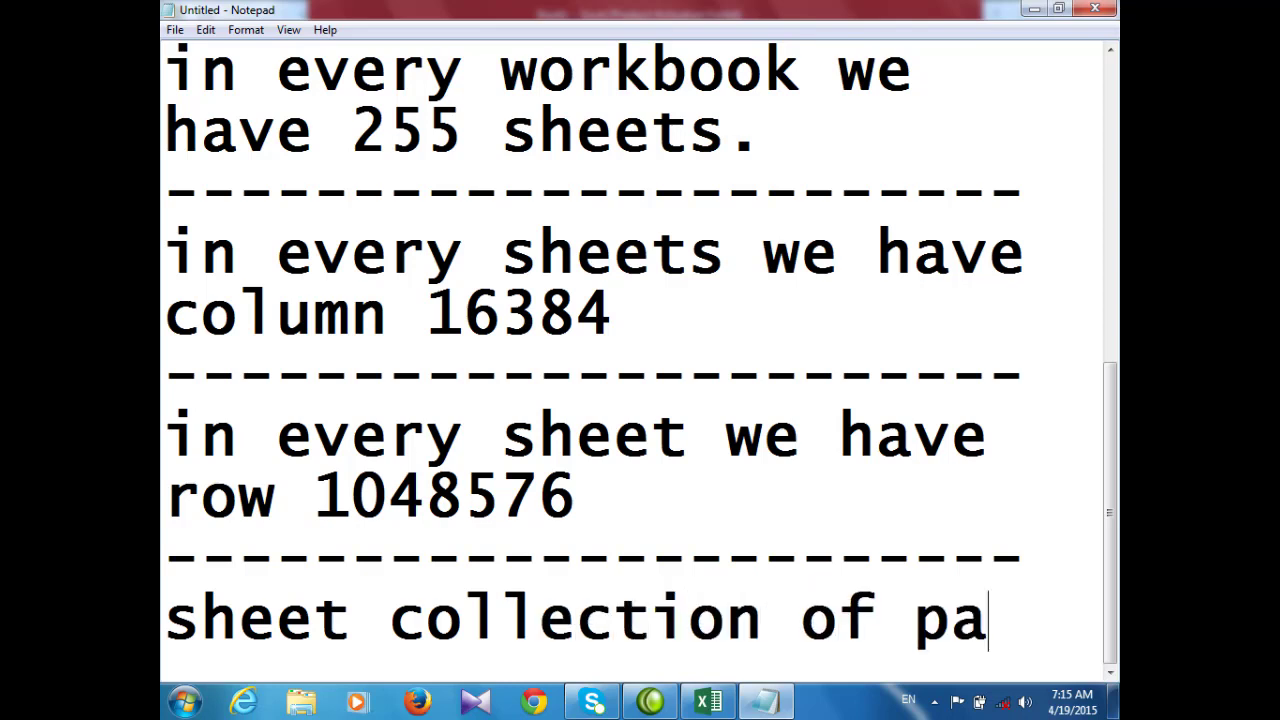
{"action": "type", "text": "ge"}
{"action": "key", "text": "Return"}
{"action": "type", "text": "-"}
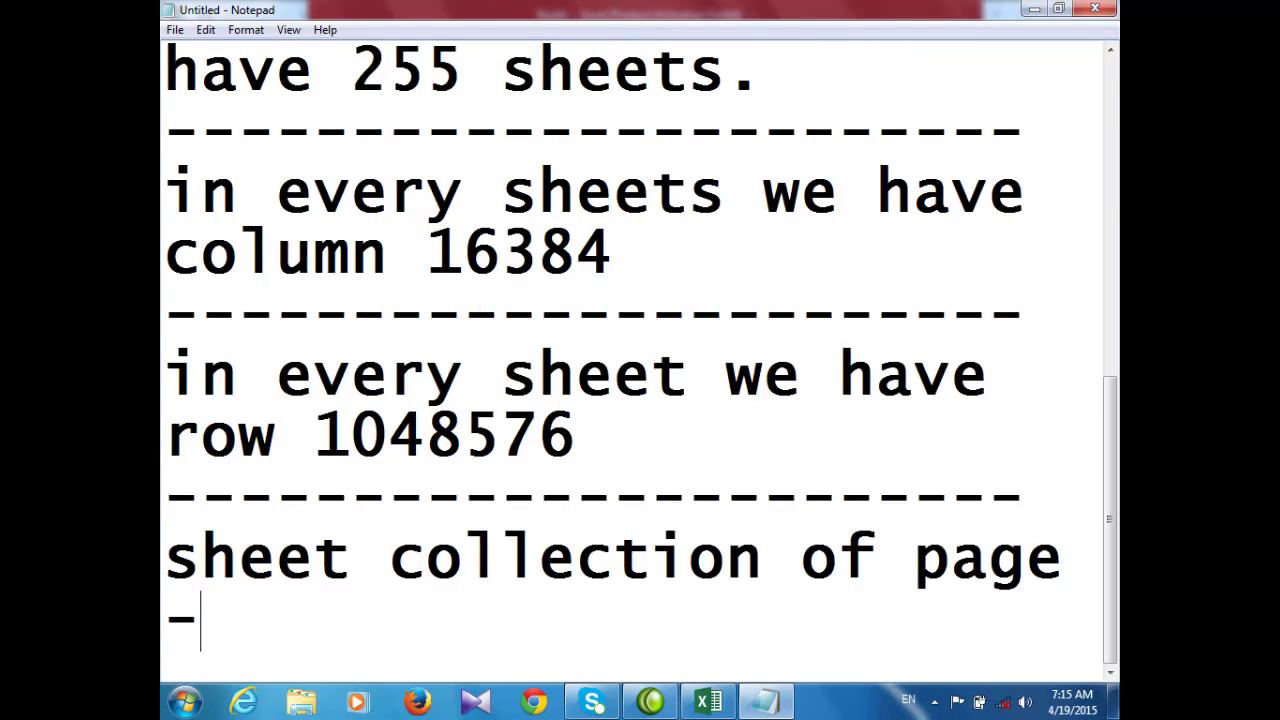
{"action": "type", "text": "----------------------"}
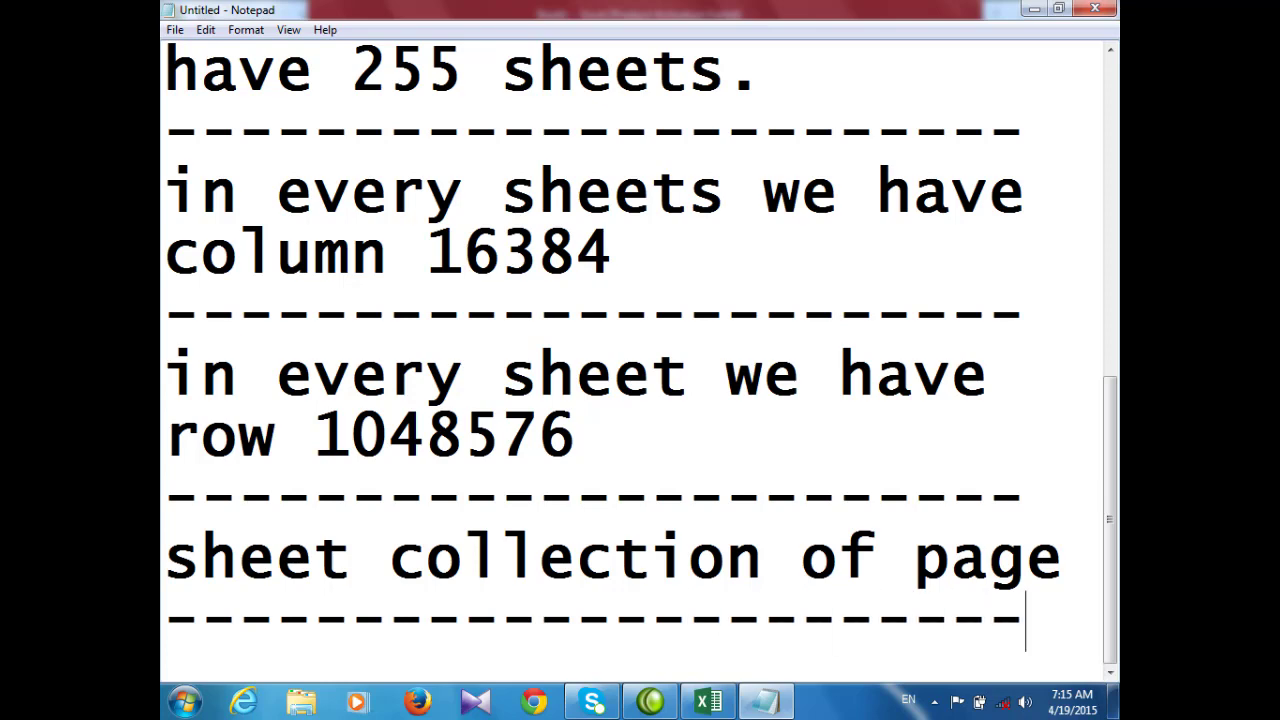
{"action": "key", "text": "Return"}
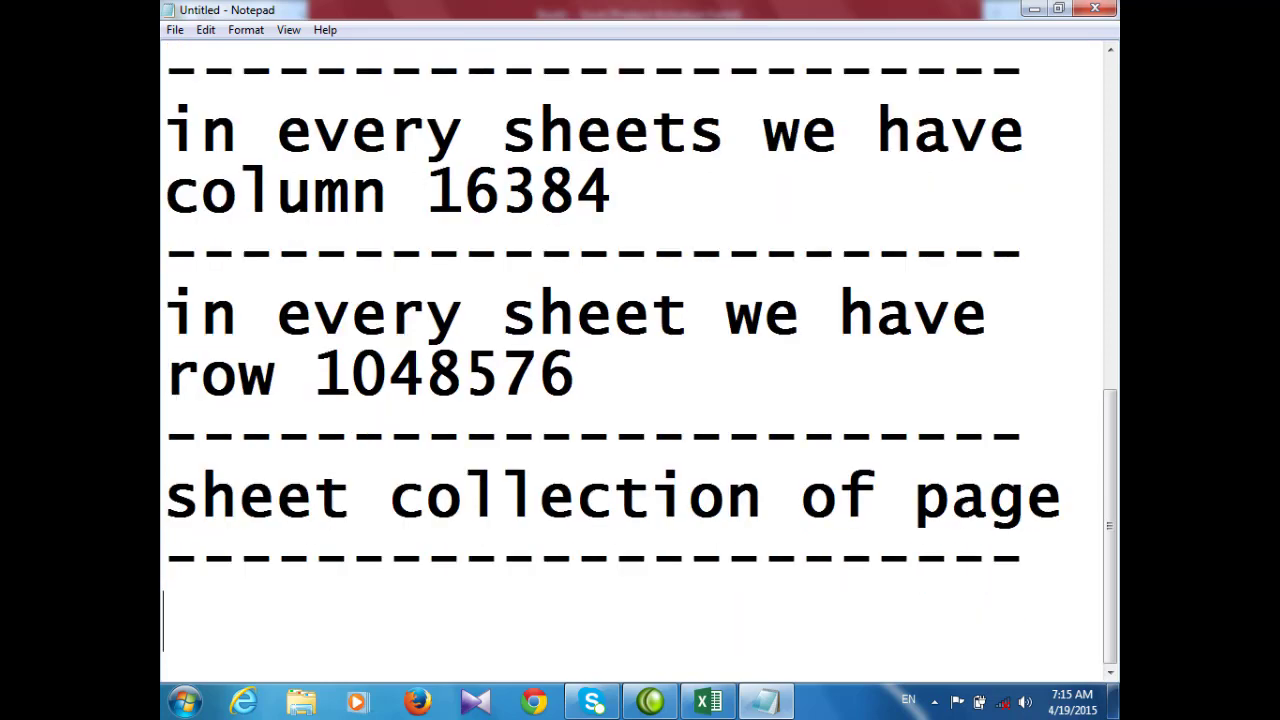
Back in Excel, select the sheet's last cell at row 1048576, column 16384.
{"action": "left_click", "coordinate": [1034, 9]}
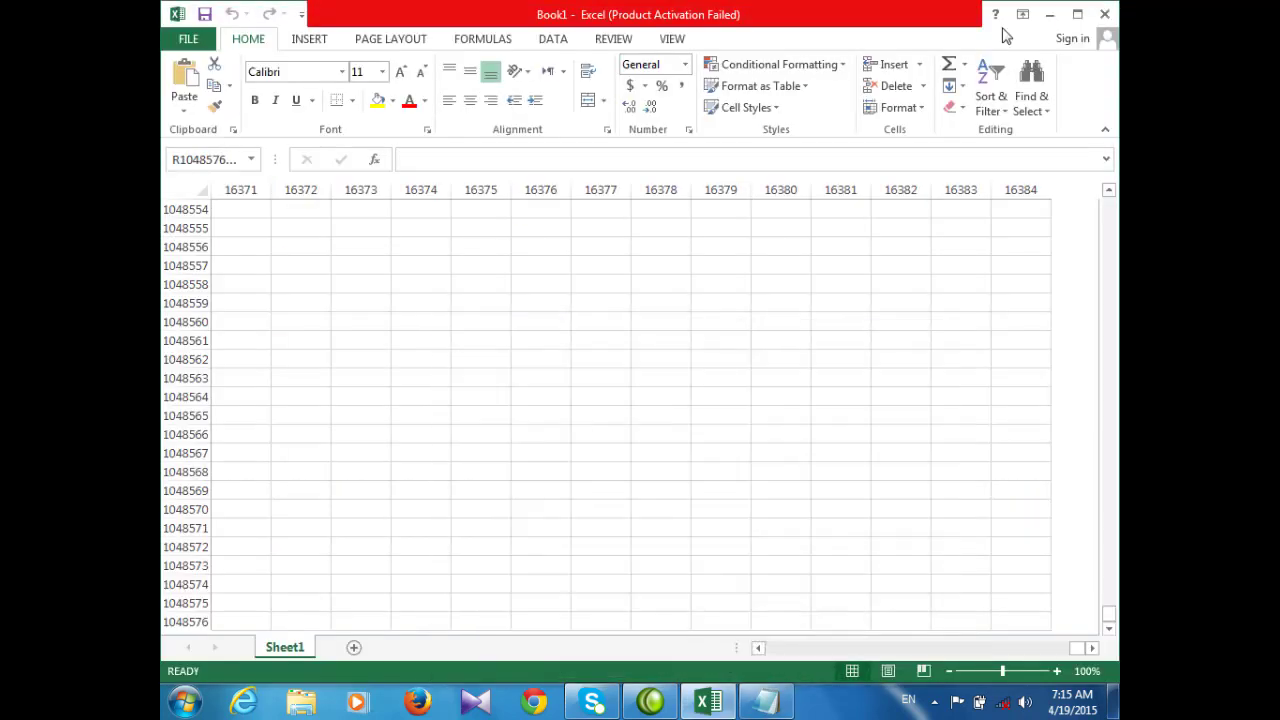
{"action": "left_click", "coordinate": [486, 269]}
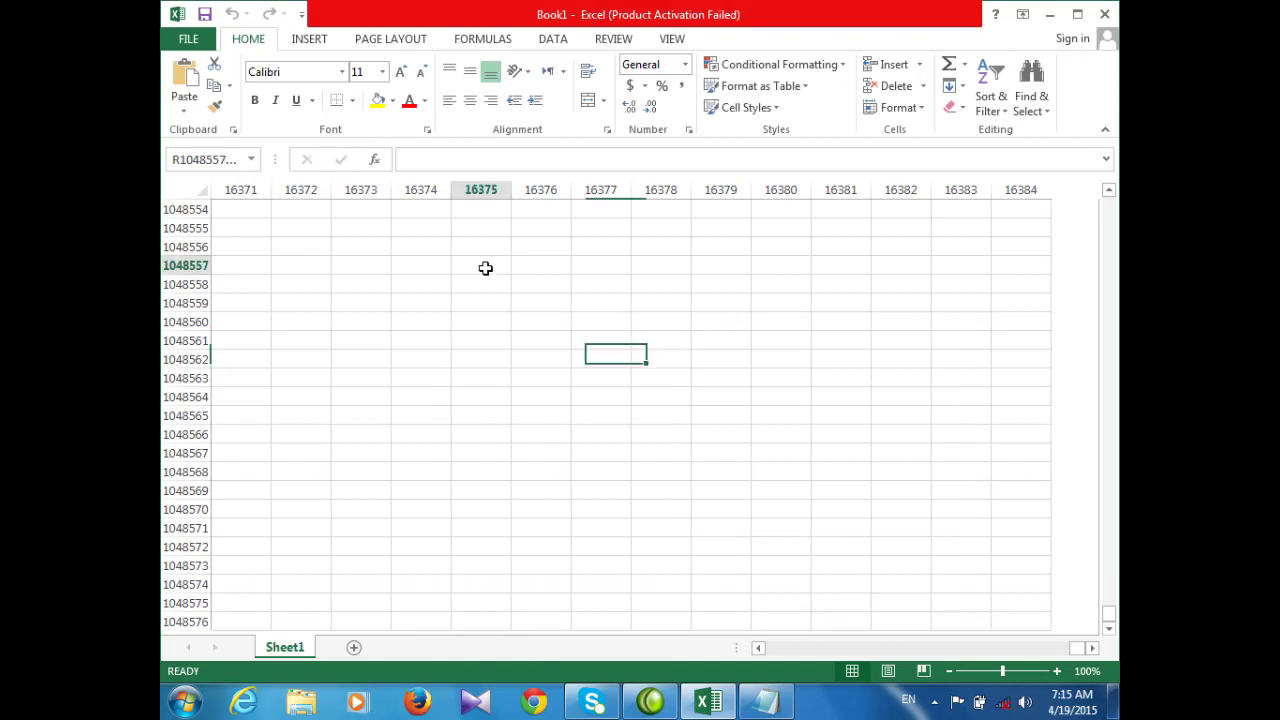
{"action": "left_click", "coordinate": [1031, 620]}
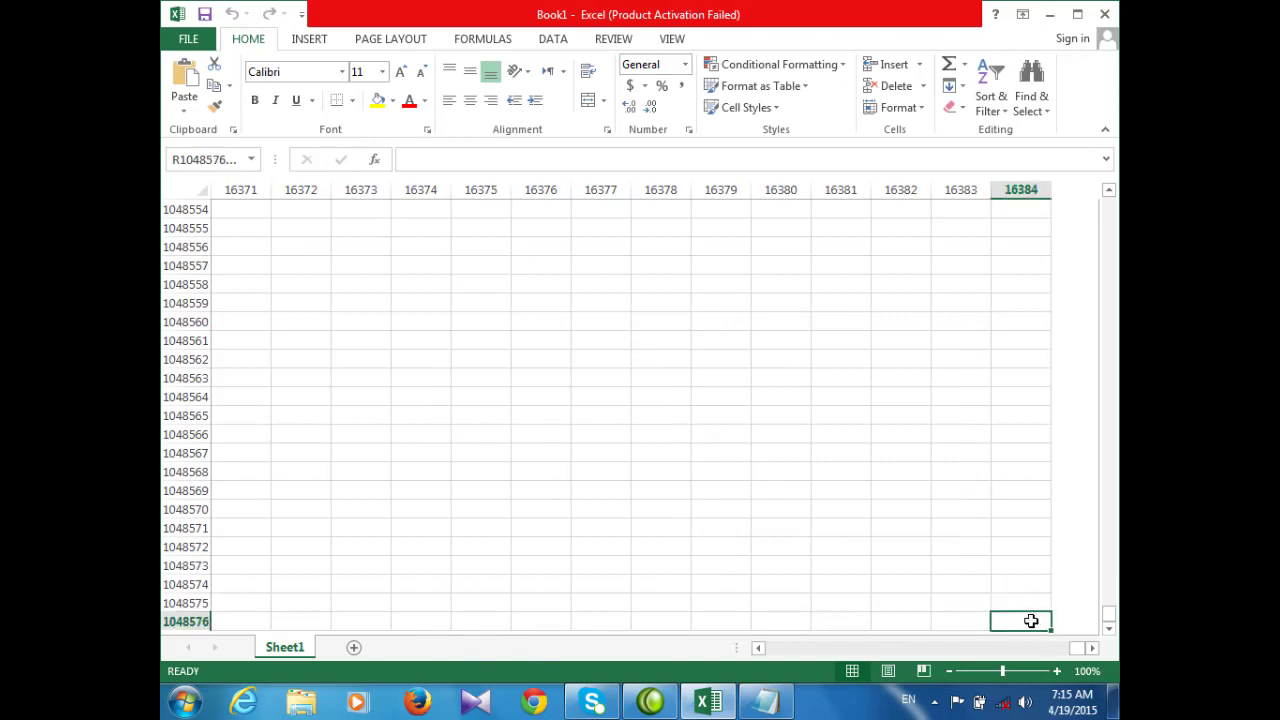
Fill the 3x5 corner block, columns 16382–16384 and rows 1048572–1048576, with 120 using Ctrl+Enter.
{"action": "left_click_drag", "start_coordinate": [886, 537], "coordinate": [1004, 627]}
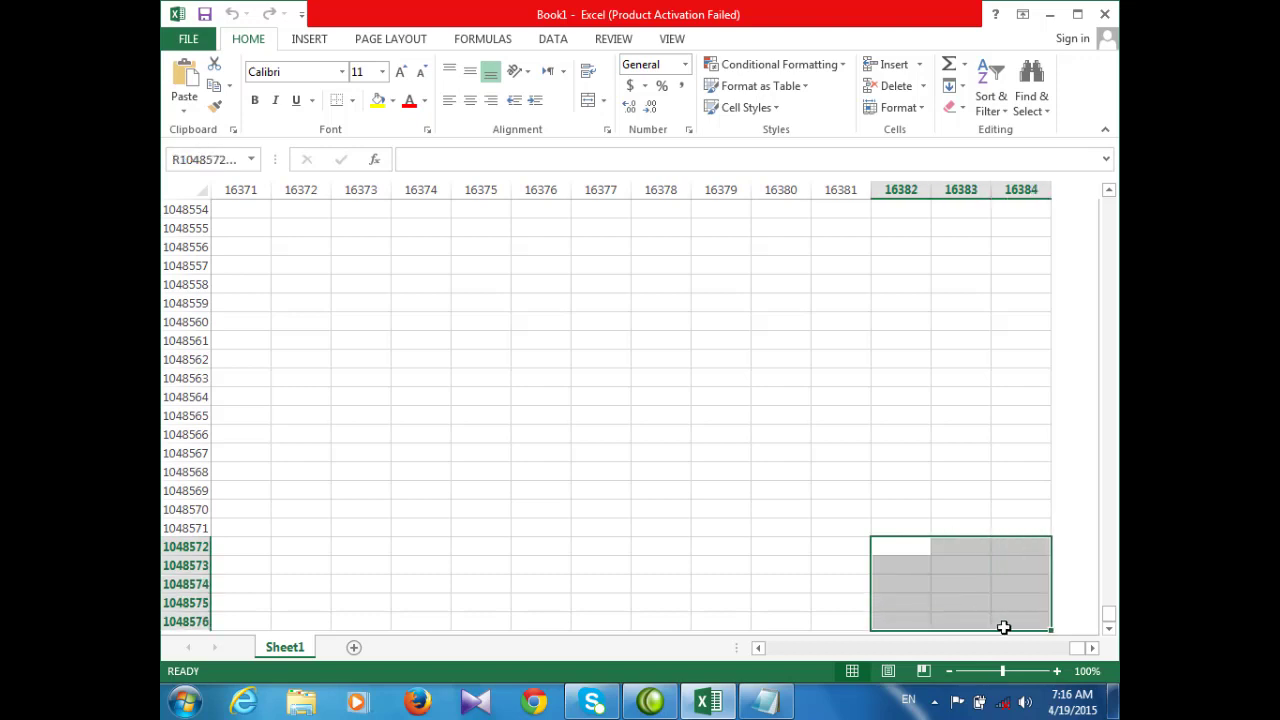
{"action": "type", "text": "120"}
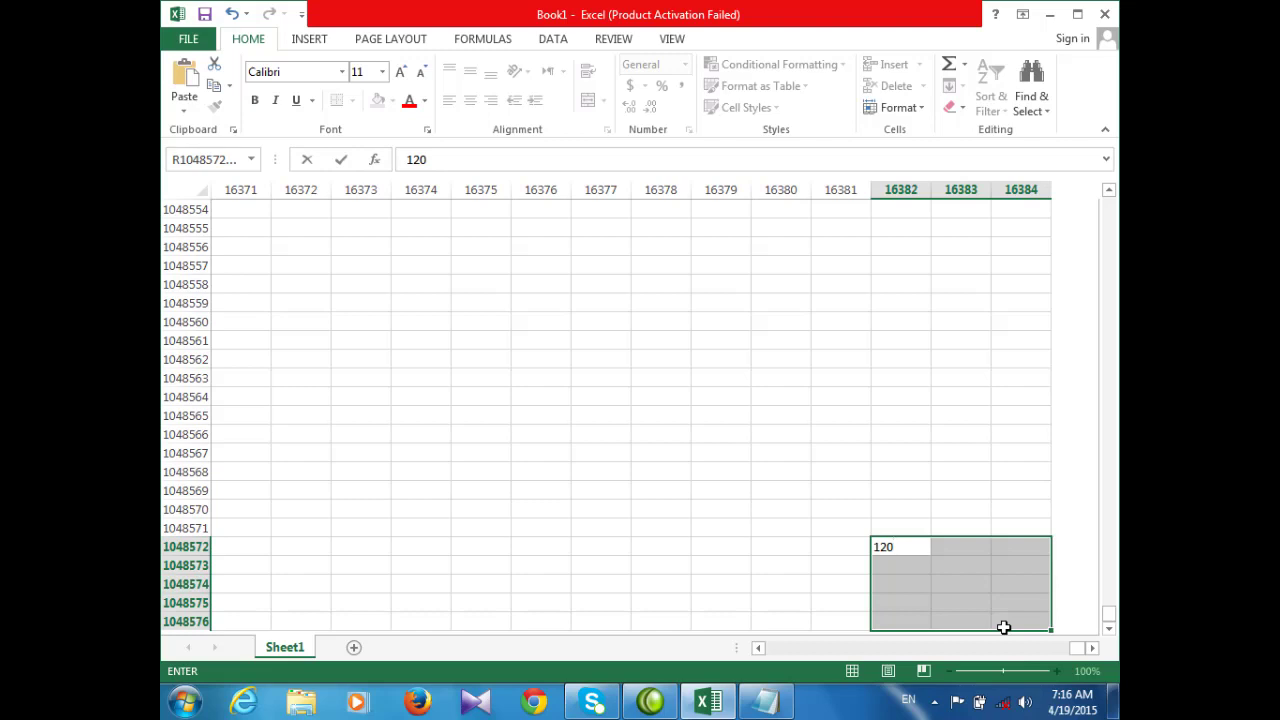
{"action": "key", "text": "ctrl+Return"}
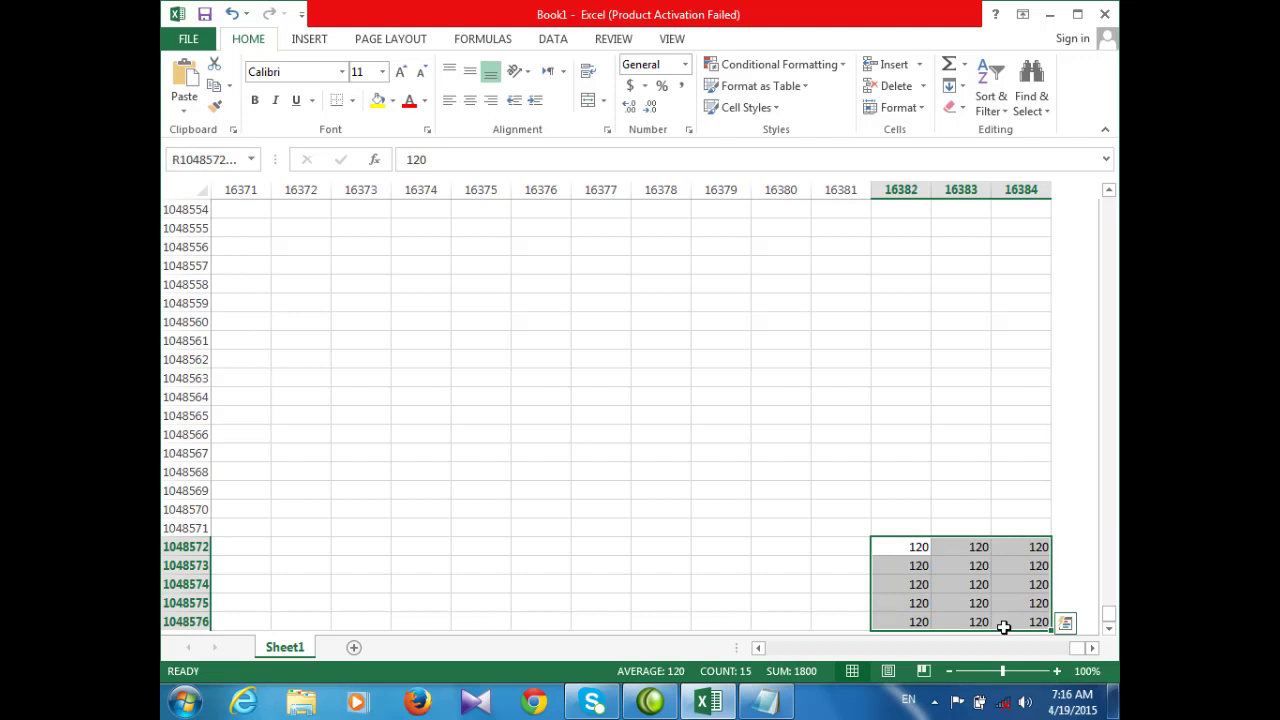
Switch Book1 to Page Layout view and select the final cell in column 16384.
{"action": "left_click", "coordinate": [664, 42]}
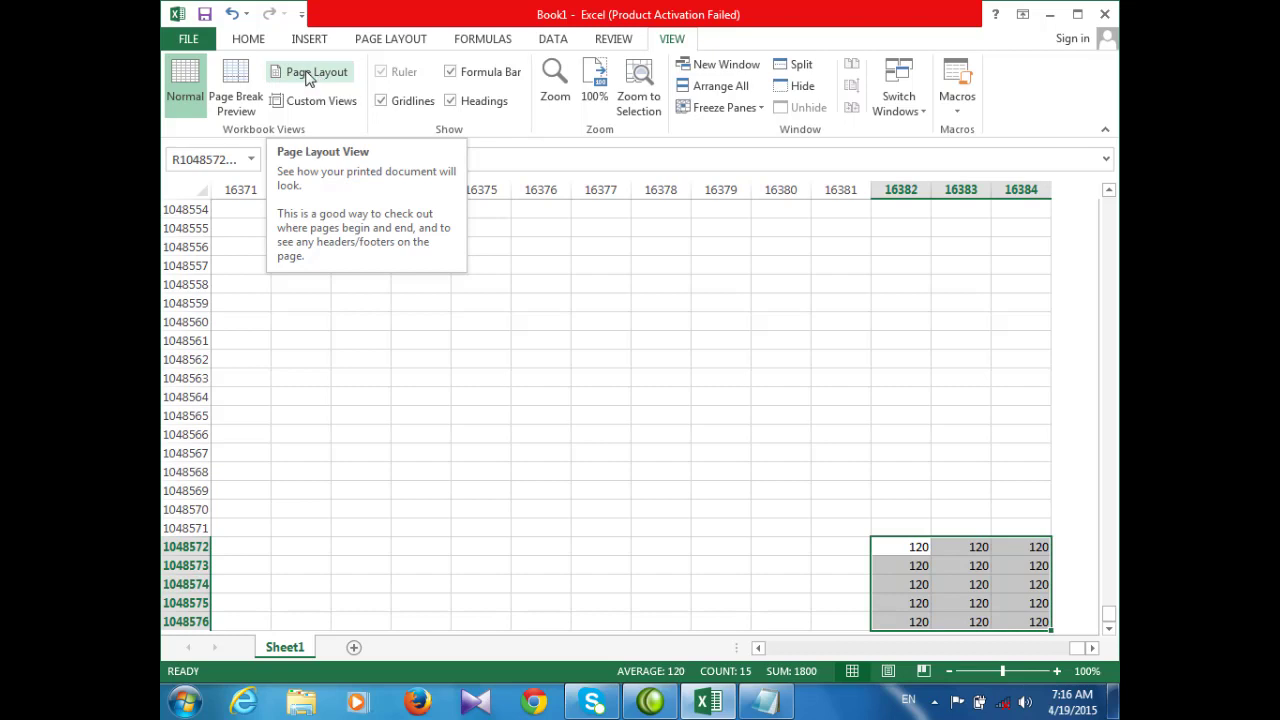
{"action": "left_click", "coordinate": [307, 80]}
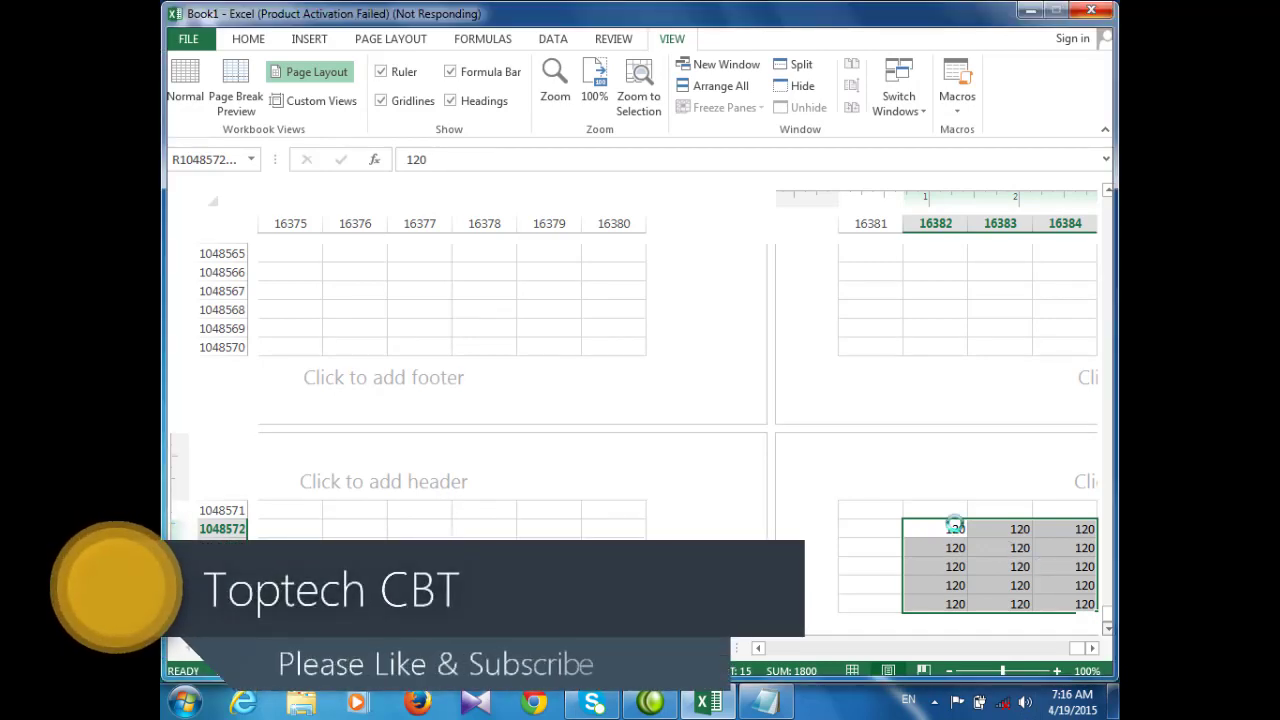
{"action": "left_click", "coordinate": [1108, 627]}
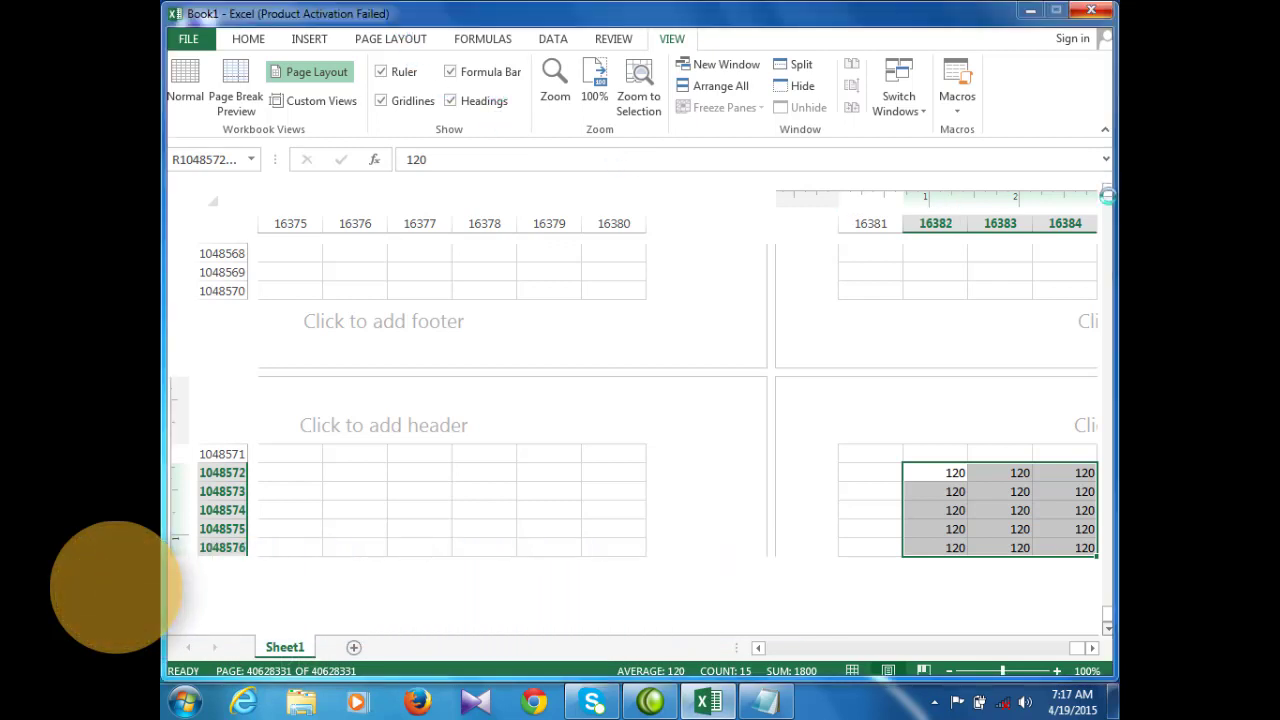
{"action": "left_click", "coordinate": [1000, 529]}
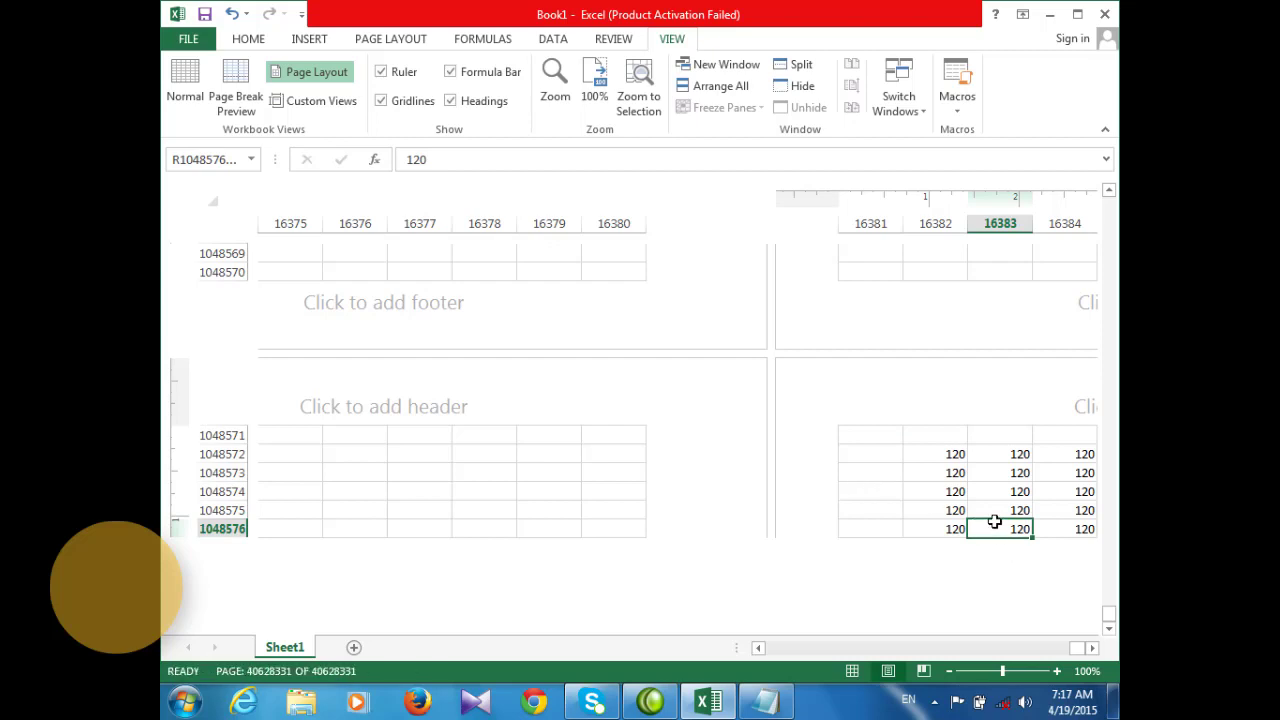
{"action": "key", "text": "Right"}
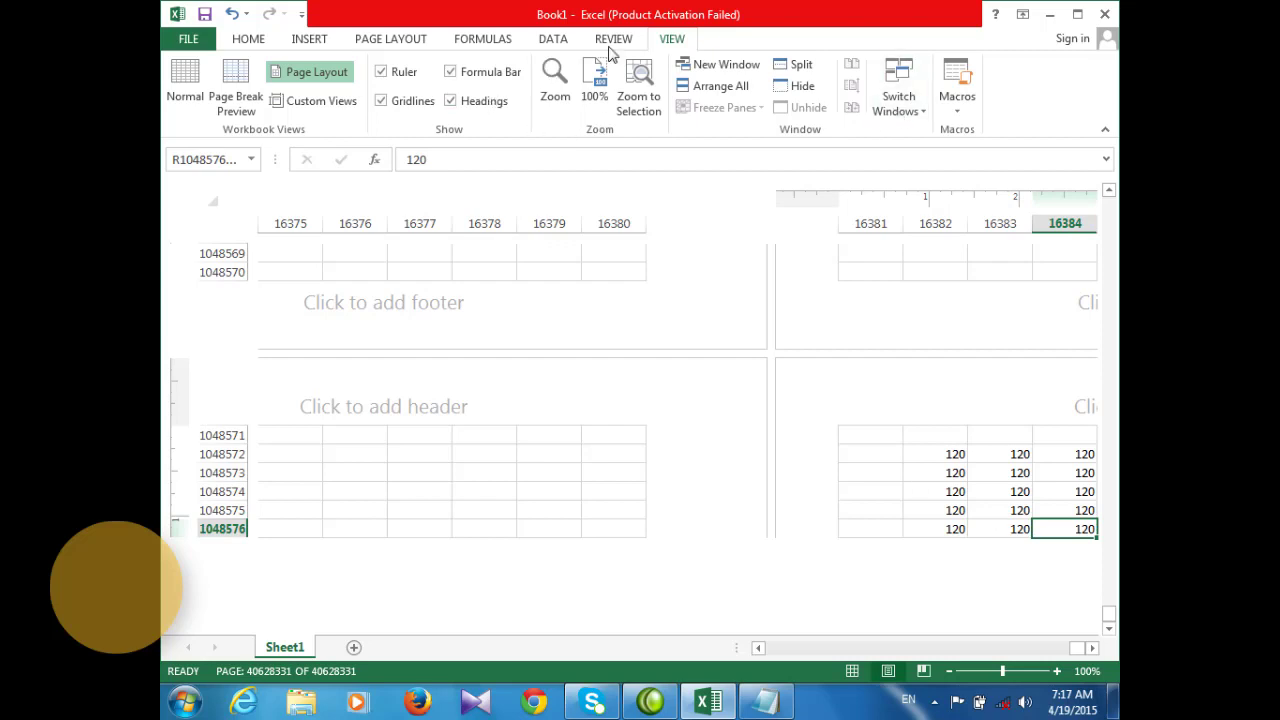
Switch to Page Break Preview and zoom in on the block of 120 values.
{"action": "left_click", "coordinate": [238, 98]}
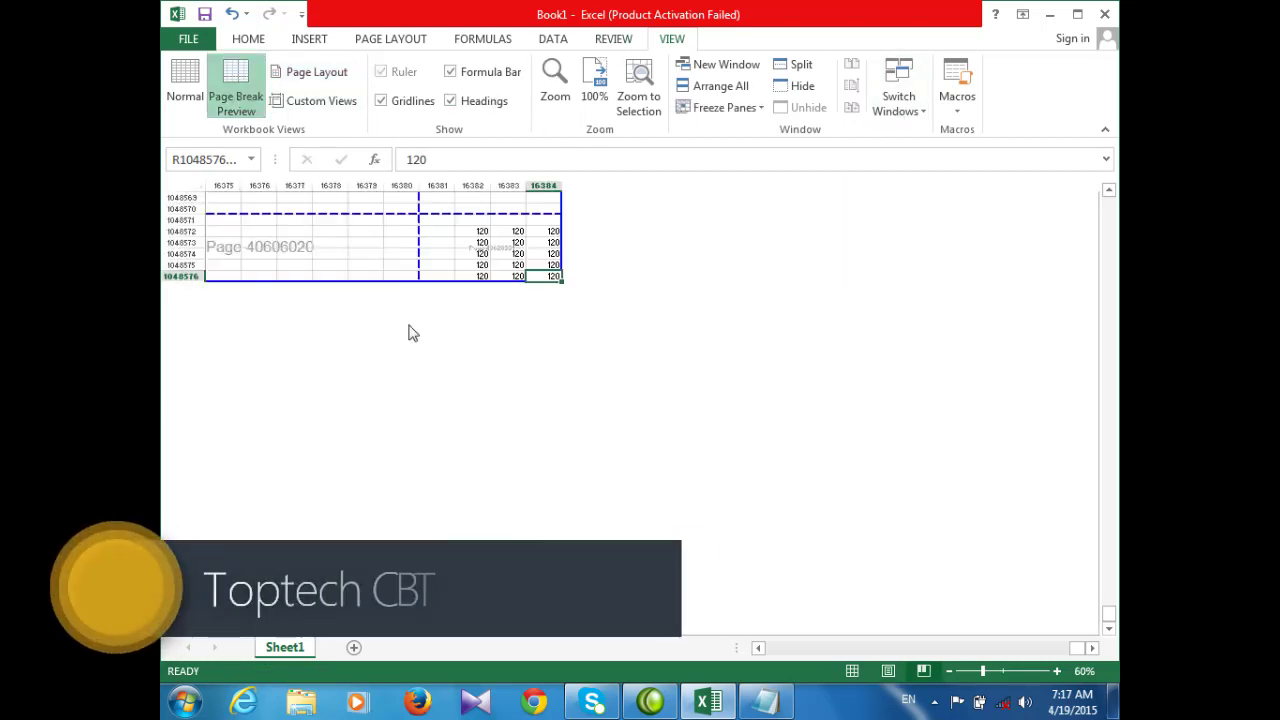
{"action": "left_click", "coordinate": [451, 239]}
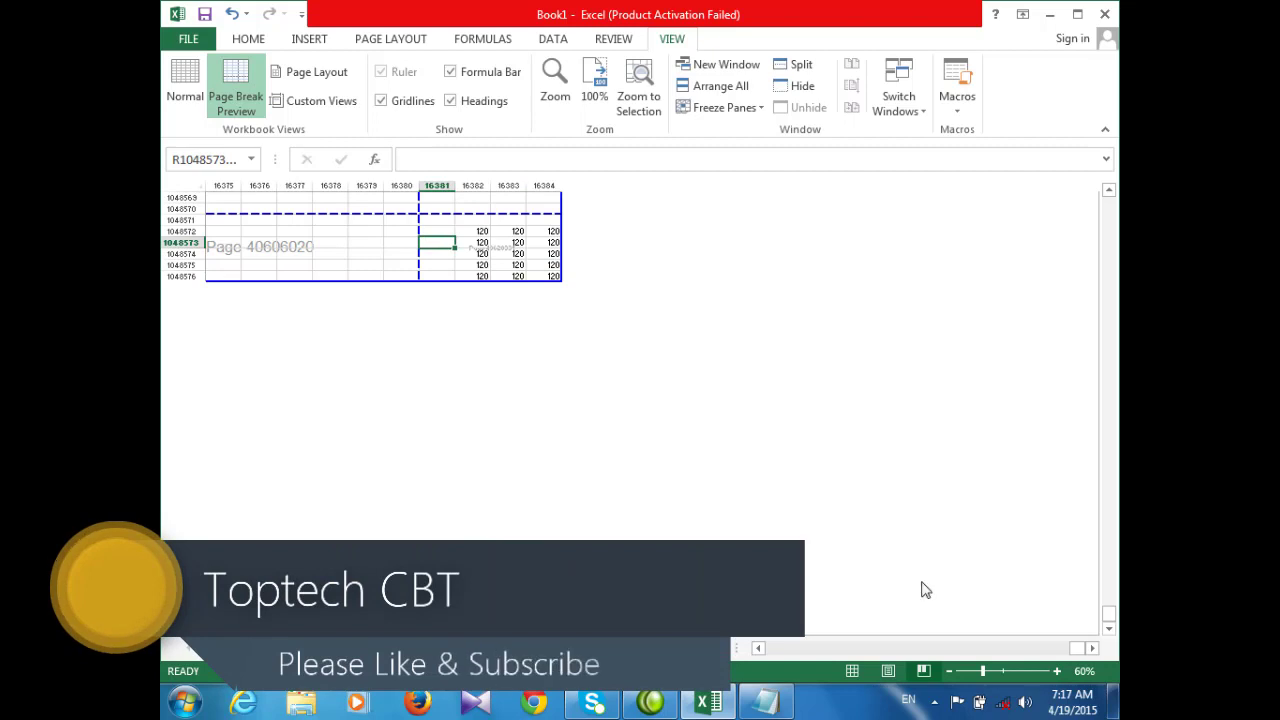
{"action": "left_click", "coordinate": [1058, 672]}
{"action": "left_click", "coordinate": [1058, 672]}
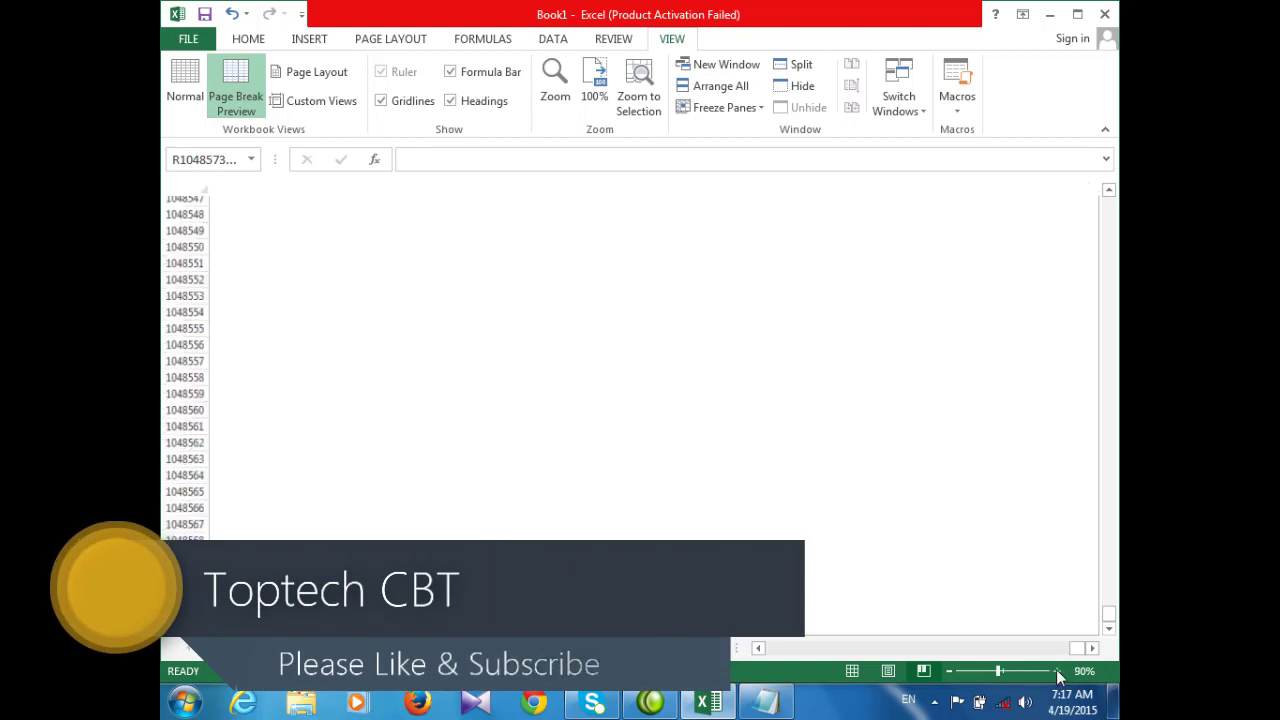
{"action": "left_click", "coordinate": [1058, 672]}
{"action": "left_click", "coordinate": [1058, 672]}
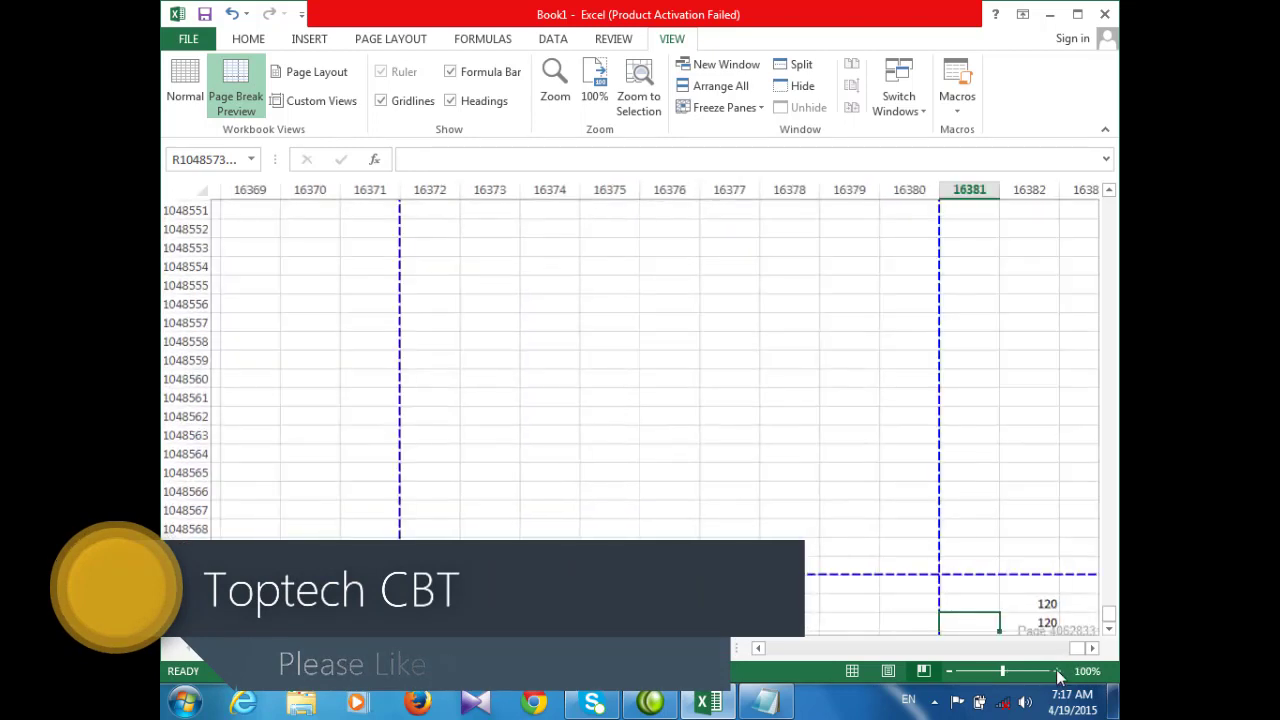
Bring the sheet's last row and column into view and enlarge to 140% zoom.
{"action": "left_click", "coordinate": [1108, 628]}
{"action": "left_click", "coordinate": [1108, 632]}
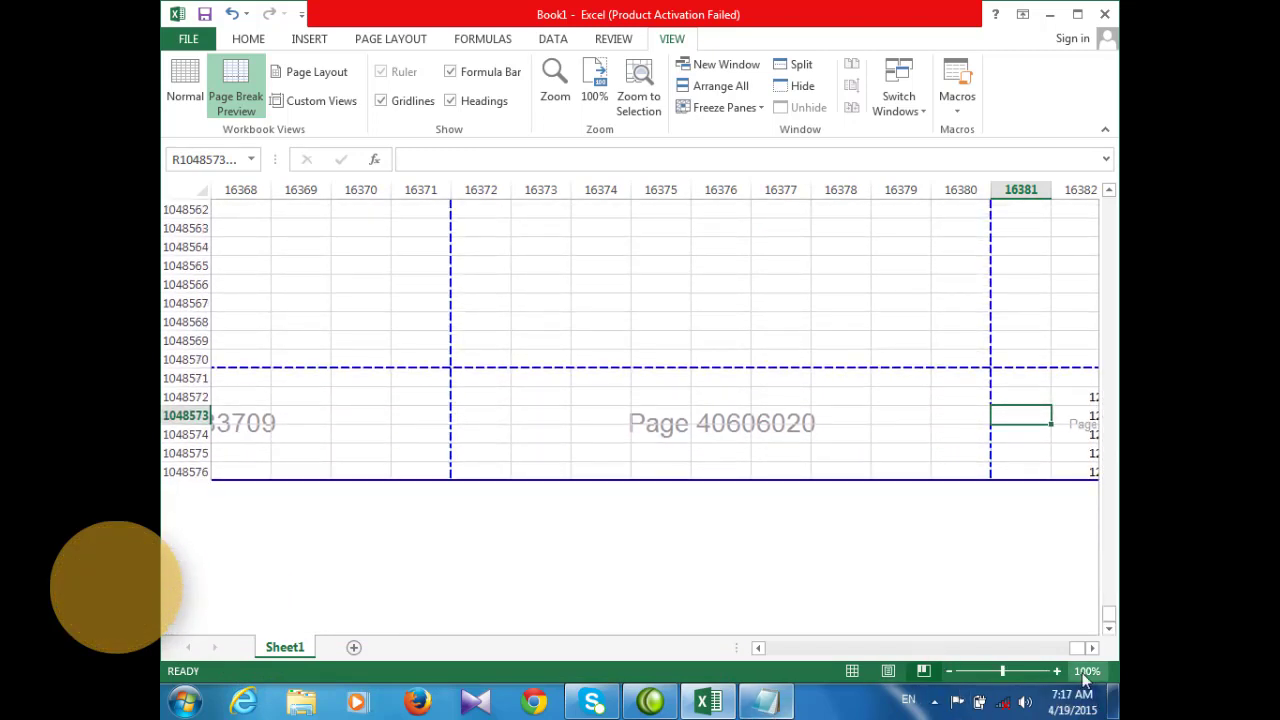
{"action": "left_click", "coordinate": [1092, 648]}
{"action": "left_click", "coordinate": [1092, 648]}
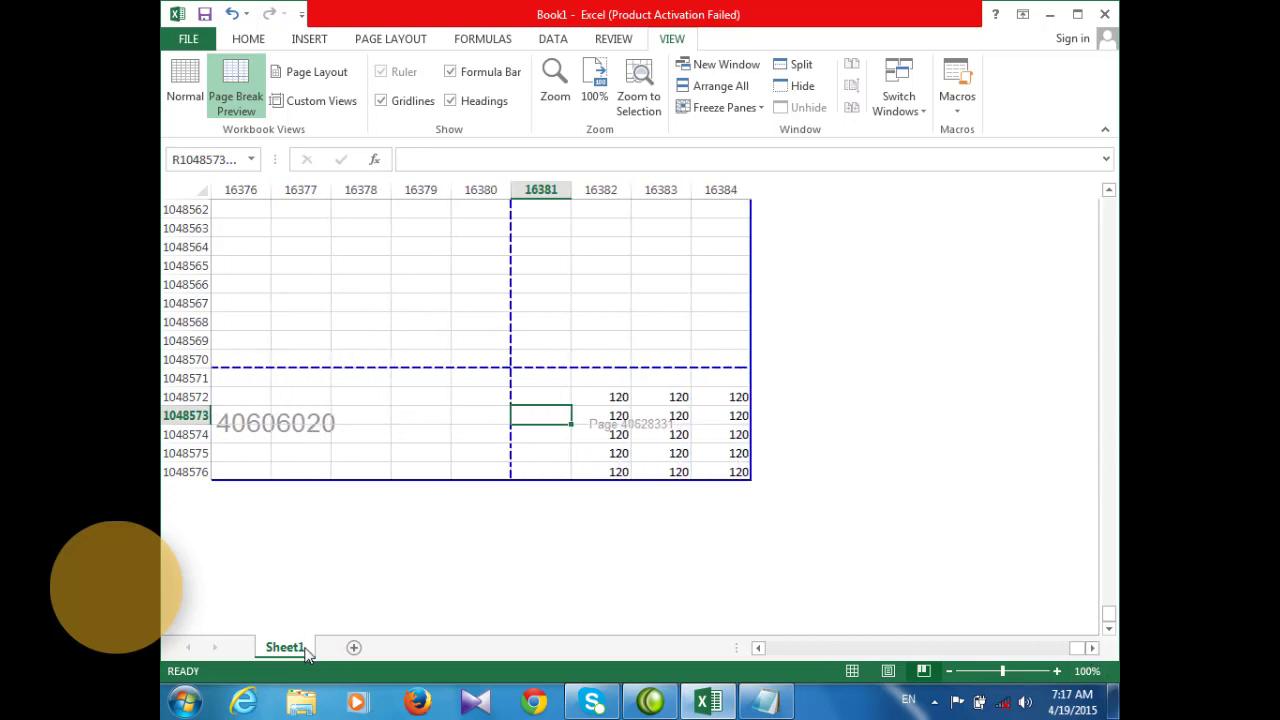
{"action": "left_click", "coordinate": [657, 430]}
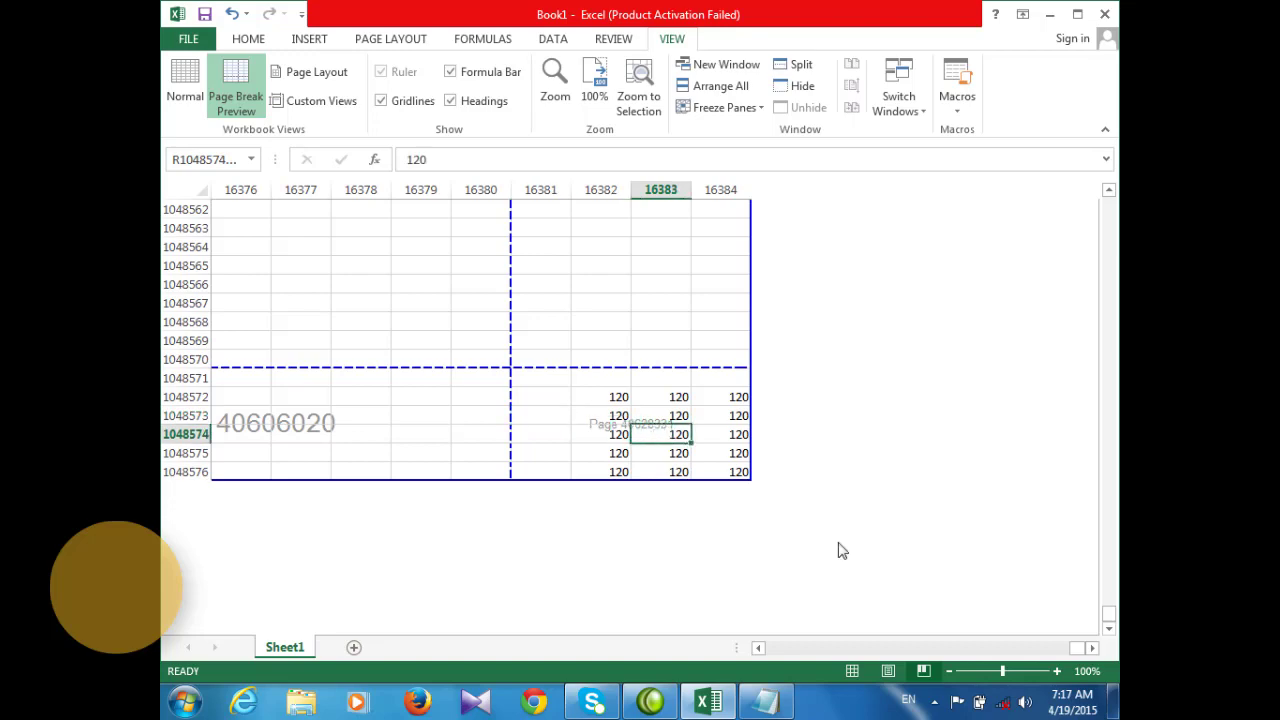
{"action": "left_click", "coordinate": [1057, 671]}
{"action": "left_click", "coordinate": [1057, 671]}
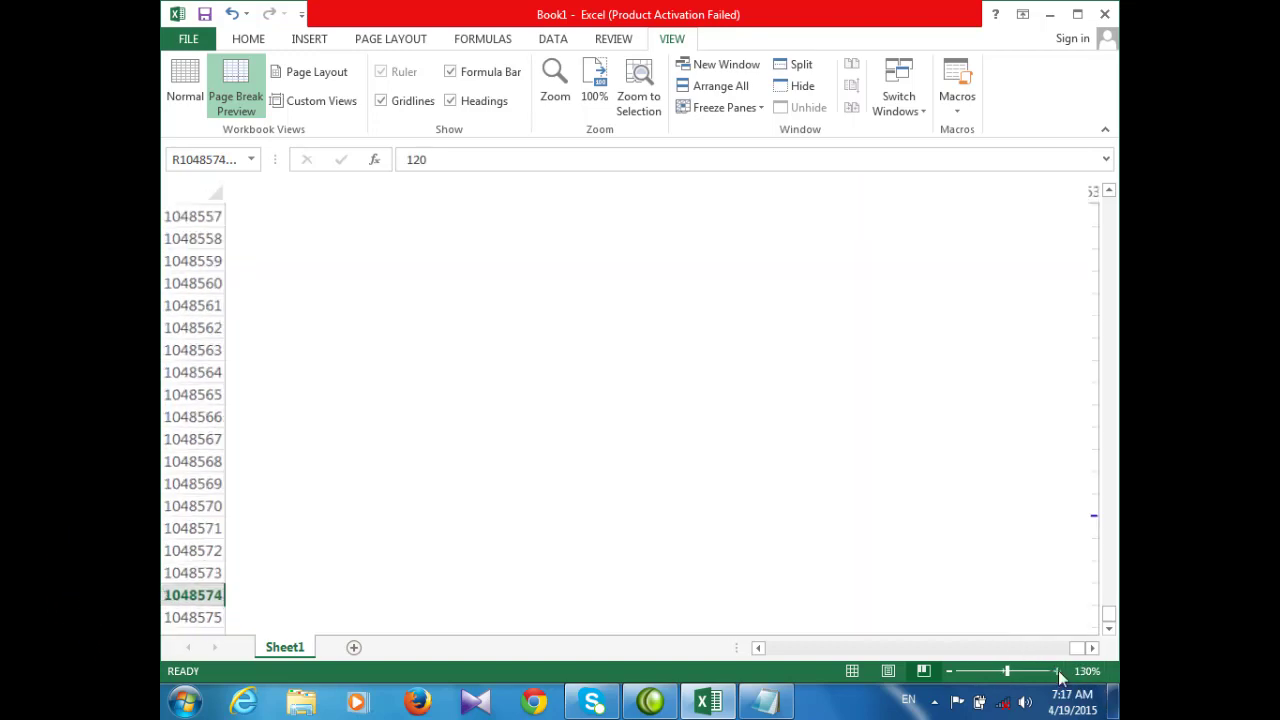
{"action": "left_click", "coordinate": [1057, 671]}
{"action": "left_click", "coordinate": [1057, 671]}
{"action": "scroll", "coordinate": [1110, 626], "scroll_direction": "down", "scroll_amount": 3}
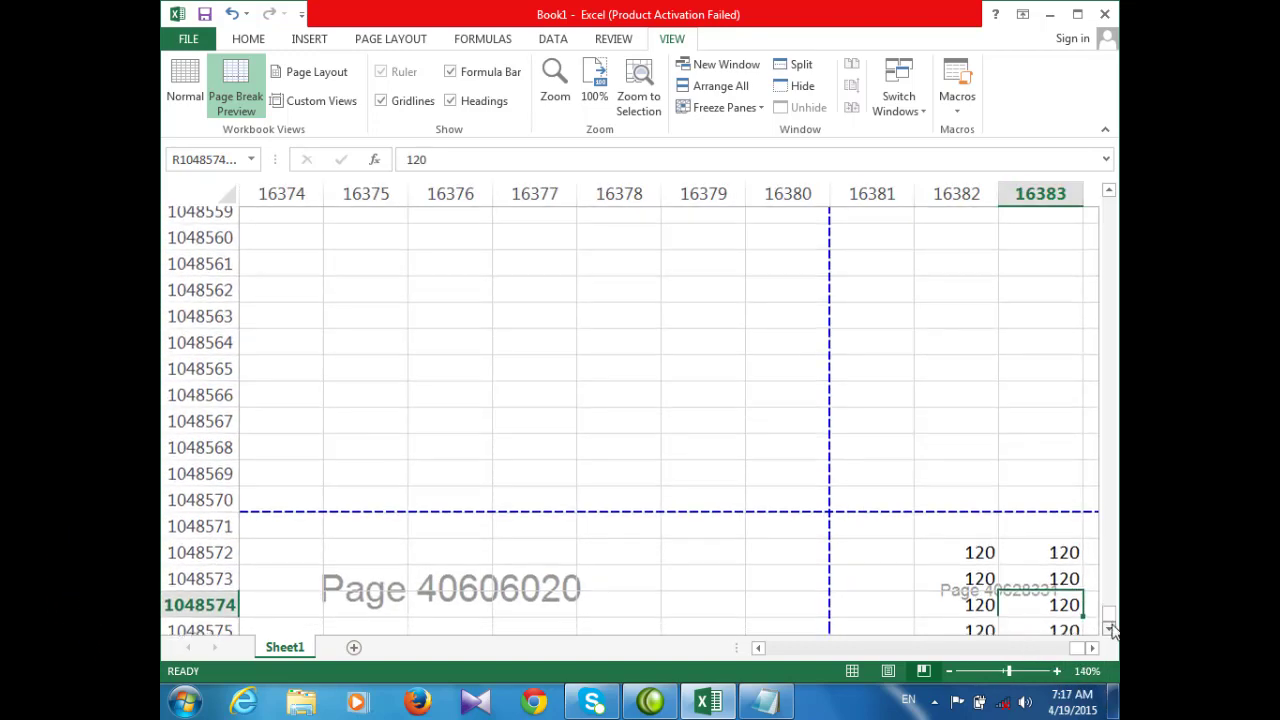
{"action": "left_click", "coordinate": [900, 401]}
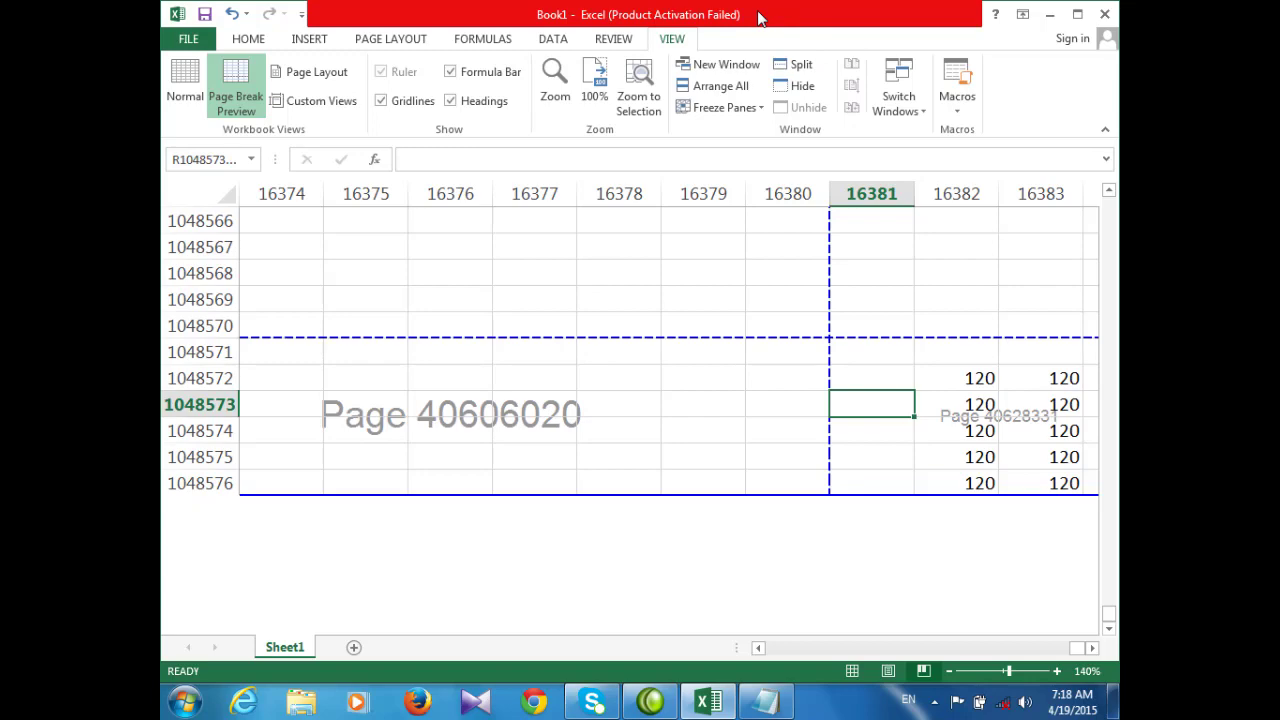
In Excel Options, raise 'Include this many sheets' to 255 and apply it.
{"action": "left_click", "coordinate": [188, 38]}
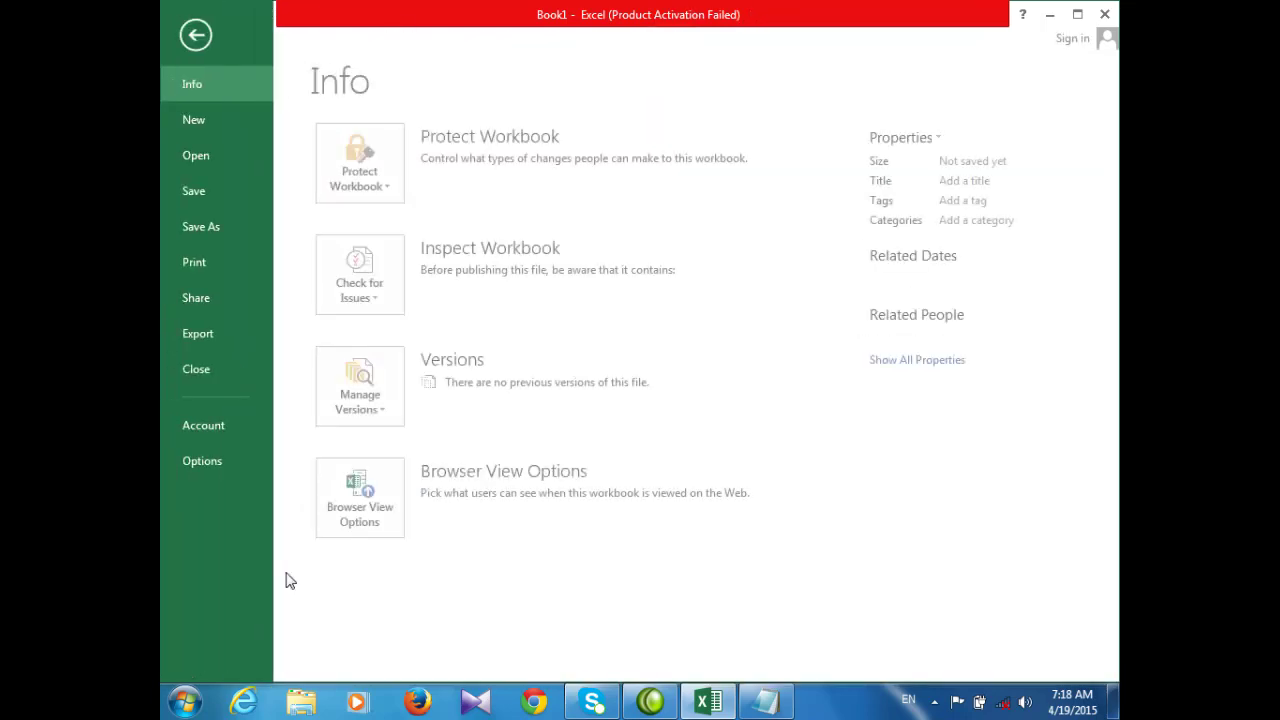
{"action": "left_click", "coordinate": [206, 463]}
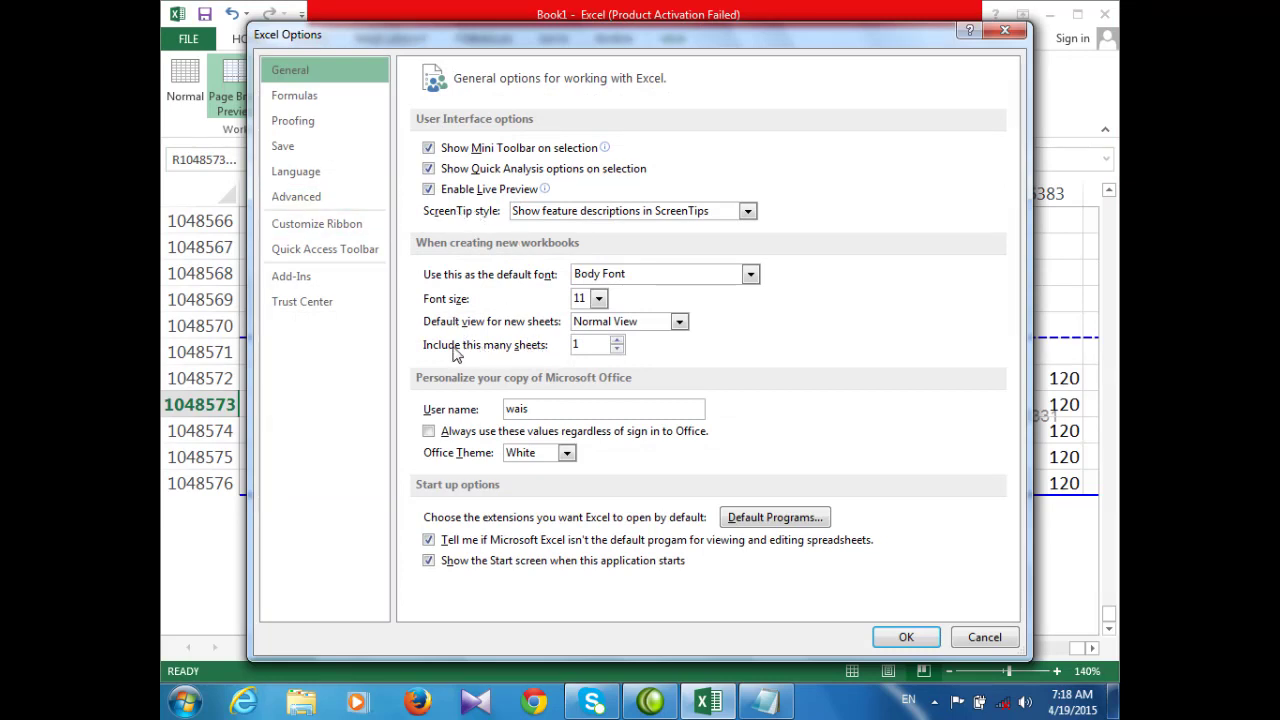
{"action": "left_click", "coordinate": [618, 340]}
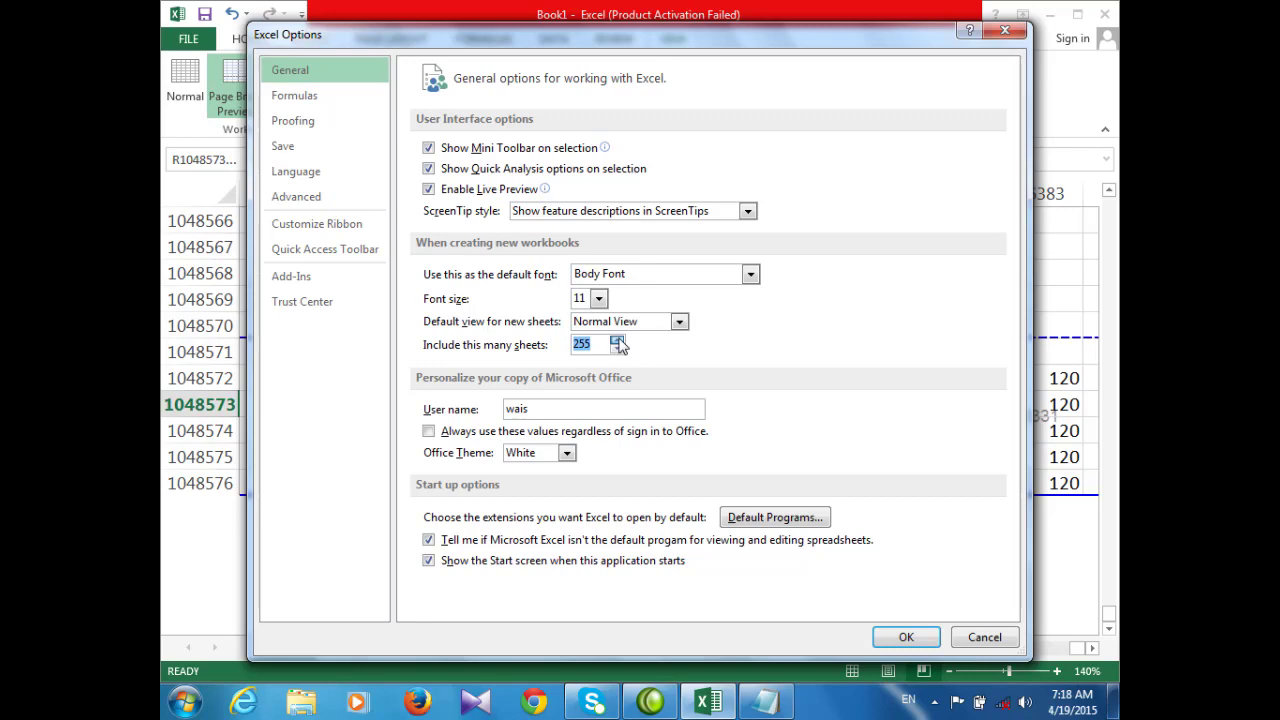
{"action": "left_click", "coordinate": [898, 643]}
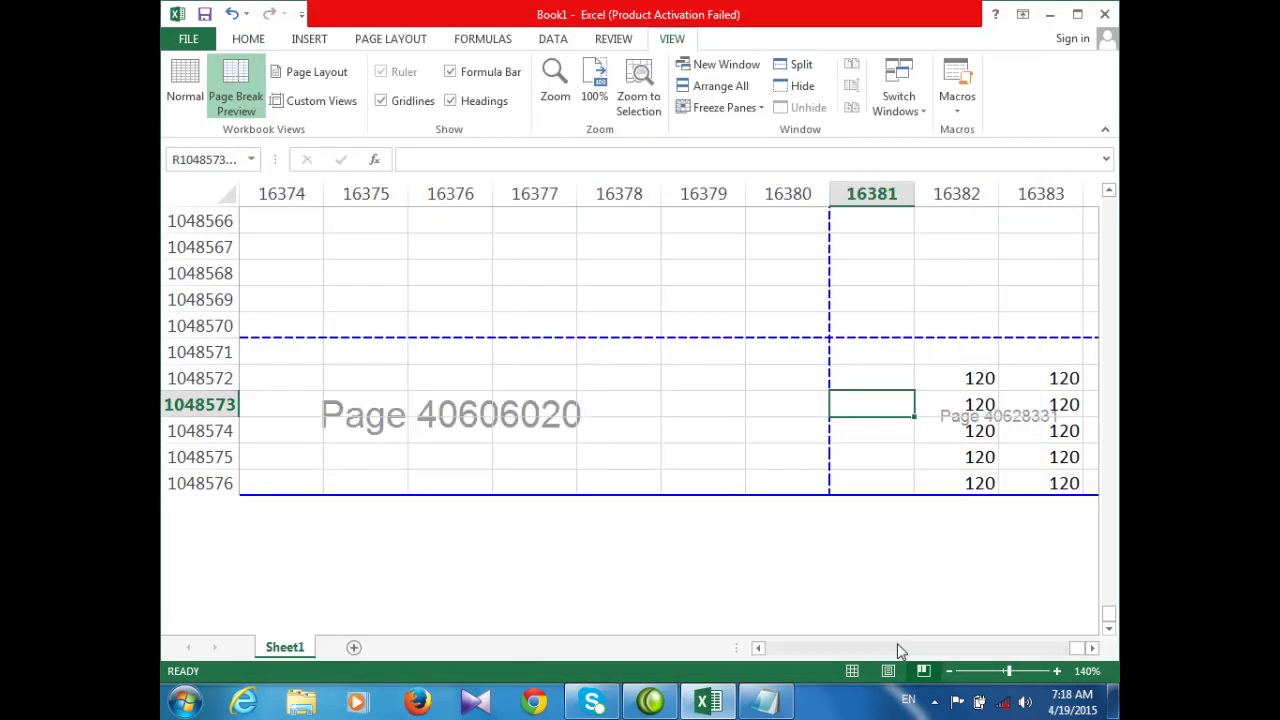
Close Excel with Don't Save, then relaunch it by running 'excel' from Win+R.
{"action": "left_click", "coordinate": [1104, 14]}
{"action": "left_click", "coordinate": [639, 371]}
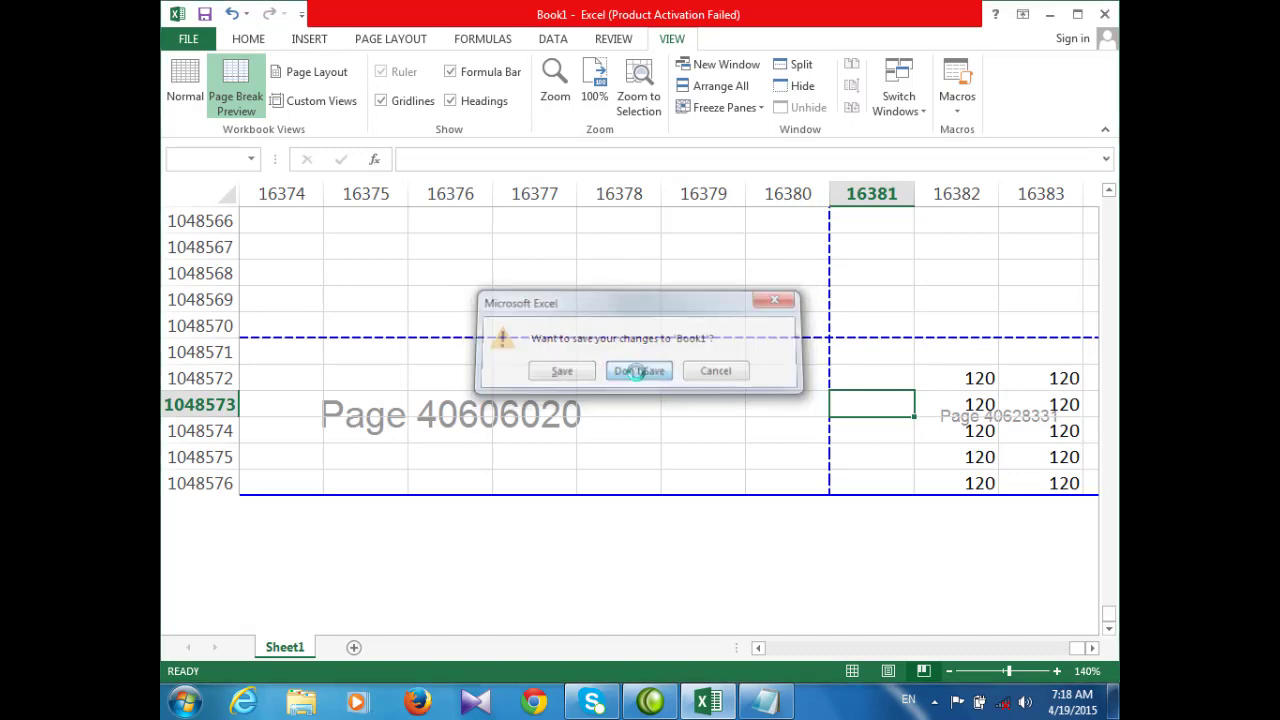
{"action": "key", "text": "super+r"}
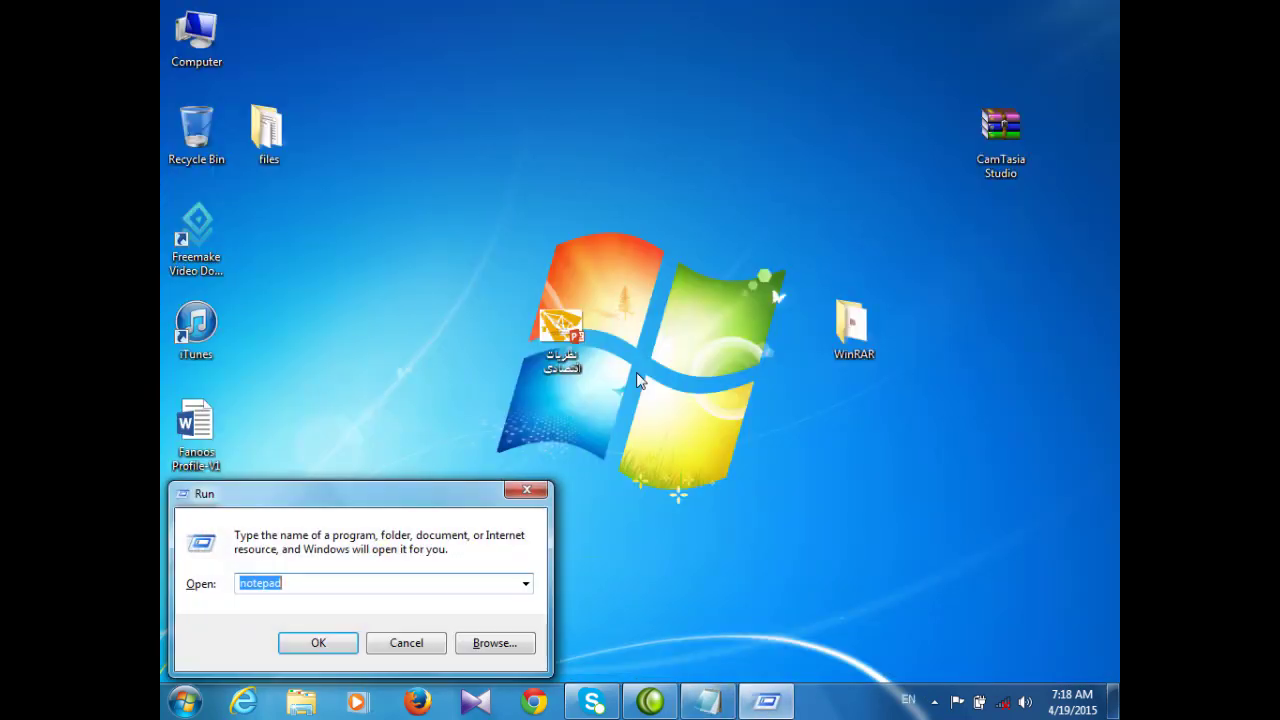
{"action": "type", "text": "excel"}
{"action": "key", "text": "Return"}
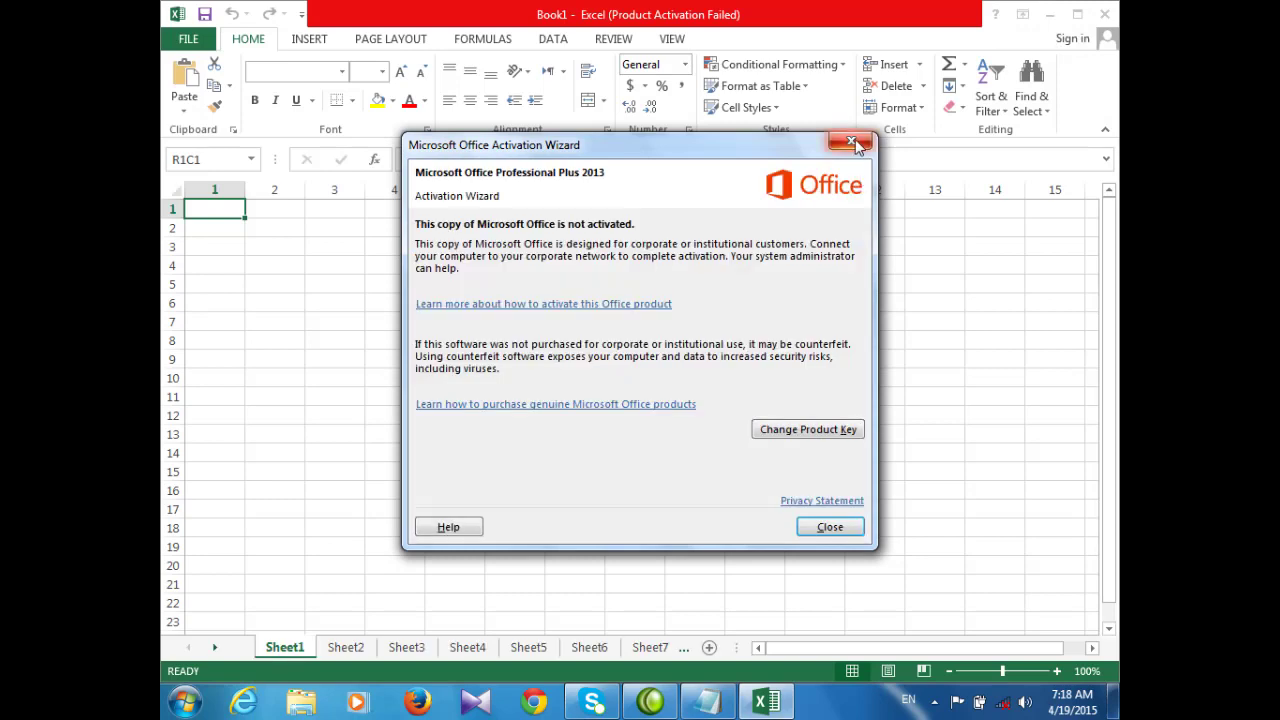
{"action": "left_click", "coordinate": [830, 530]}
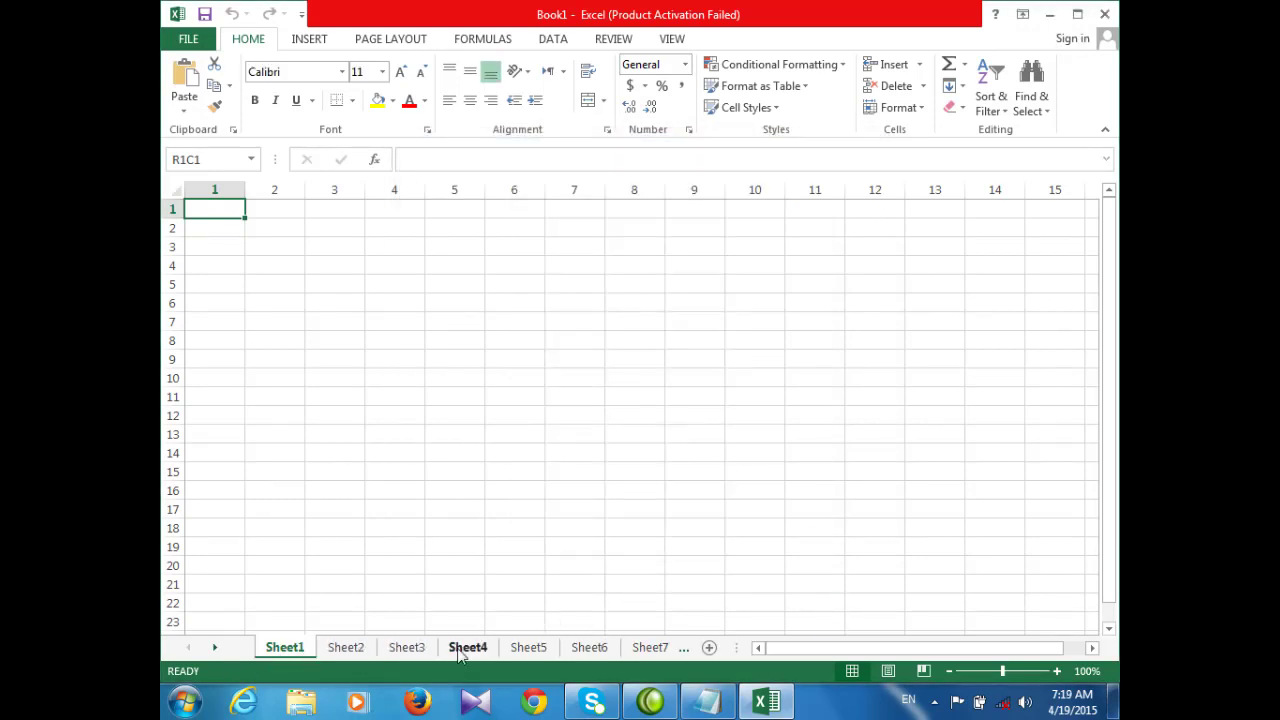
{"action": "left_click", "coordinate": [216, 648]}
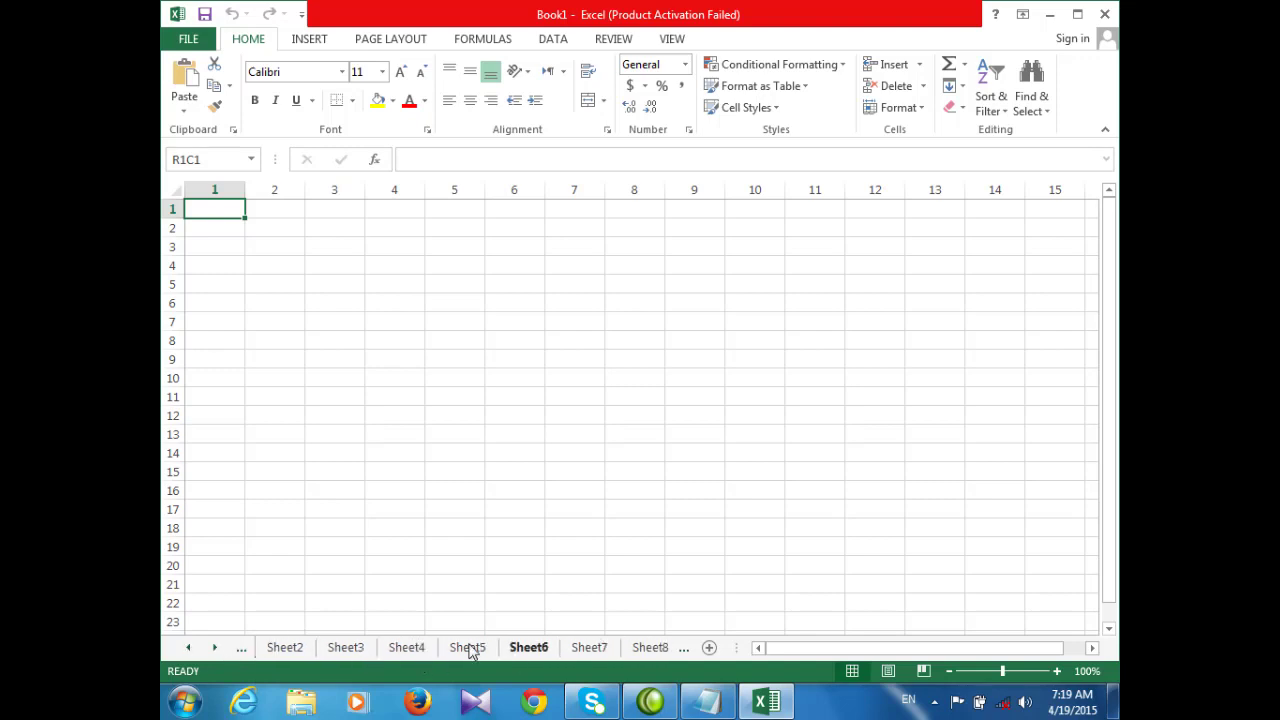
{"action": "left_click", "coordinate": [216, 648]}
{"action": "left_click", "coordinate": [216, 648]}
{"action": "left_click", "coordinate": [216, 648]}
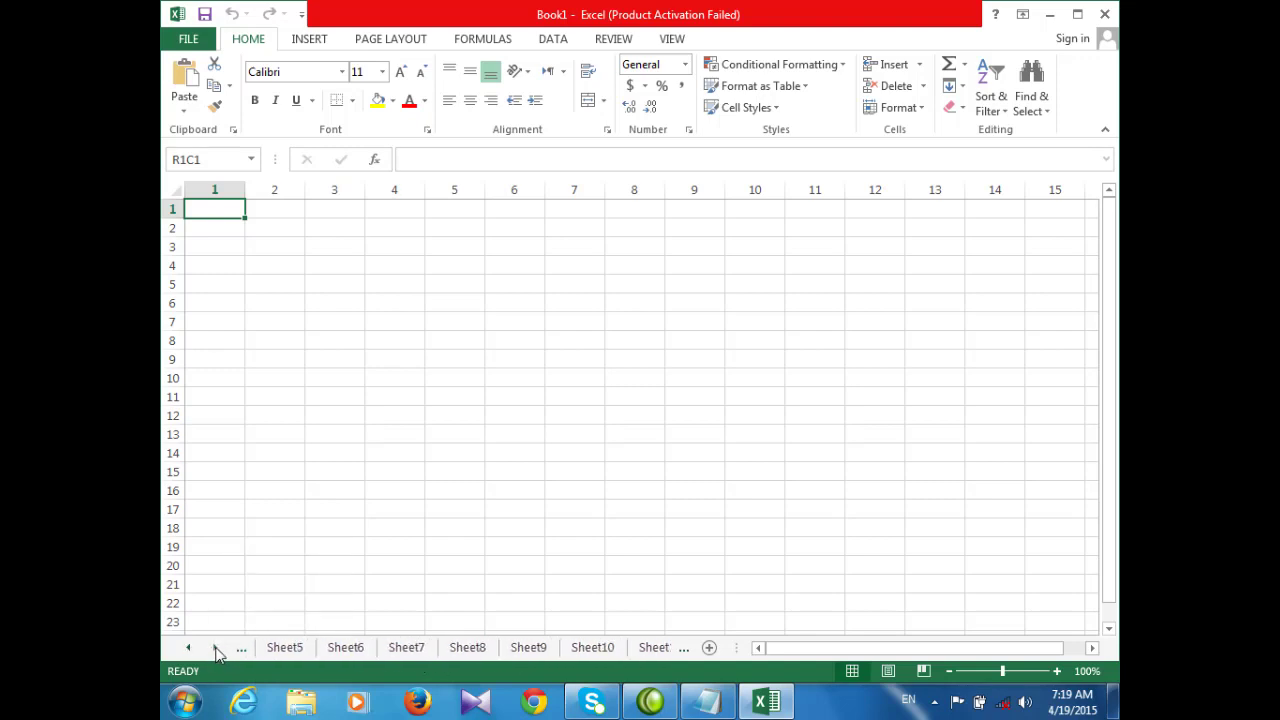
{"action": "left_click", "coordinate": [216, 648]}
{"action": "left_click", "coordinate": [216, 648]}
{"action": "left_click", "coordinate": [216, 648]}
{"action": "left_click", "coordinate": [216, 648]}
{"action": "left_click", "coordinate": [216, 648]}
{"action": "left_click", "coordinate": [216, 648]}
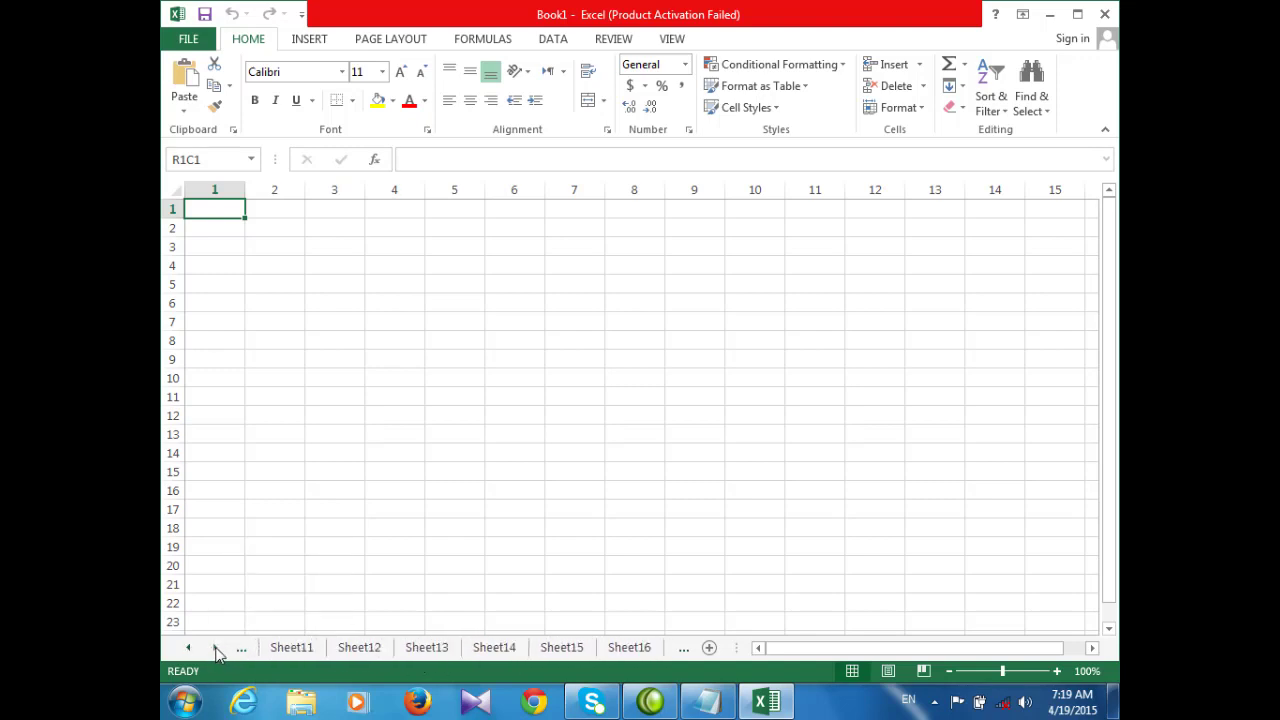
{"action": "left_click", "coordinate": [216, 648]}
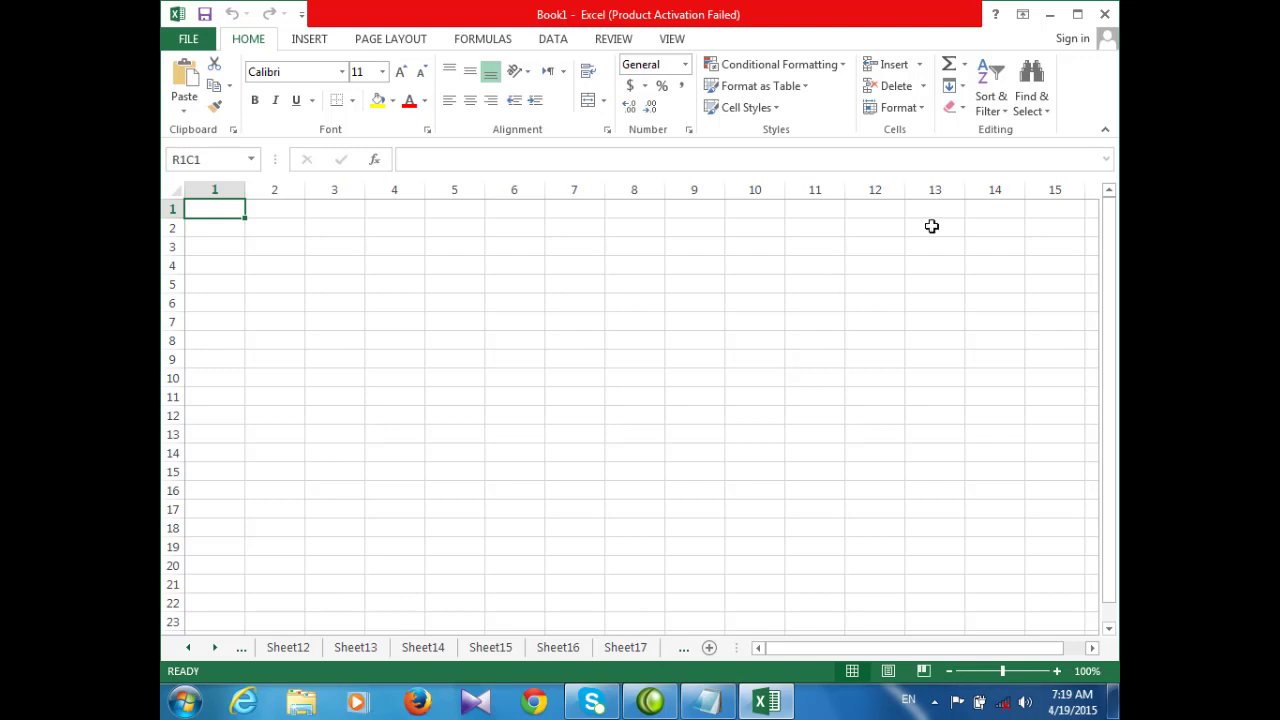
{"action": "left_click", "coordinate": [921, 64]}
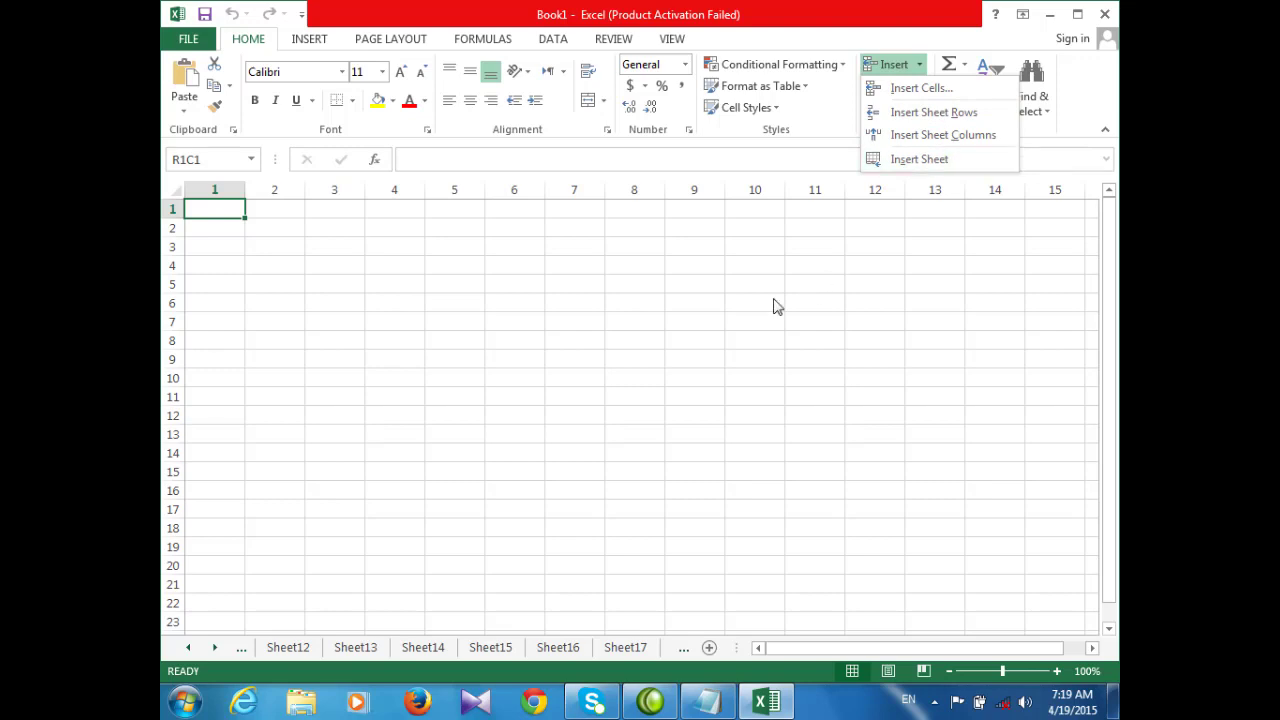
{"action": "left_click", "coordinate": [588, 474]}
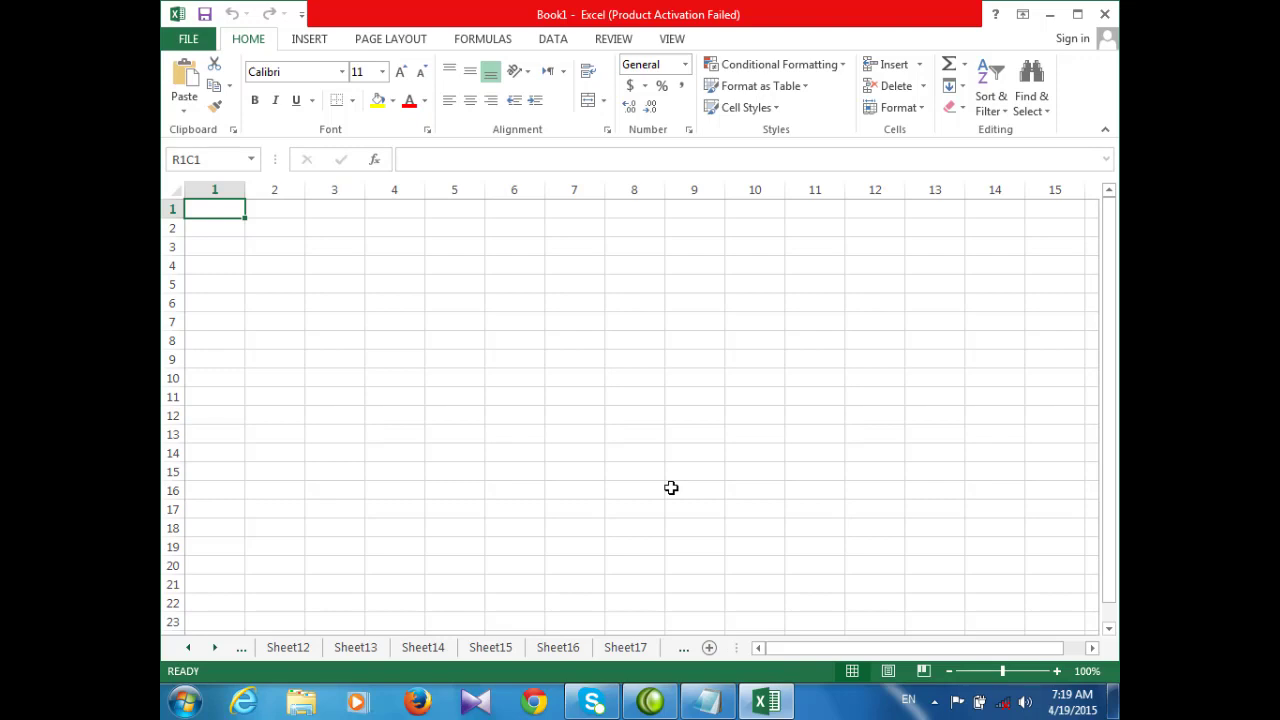
{"action": "left_click", "coordinate": [506, 381]}
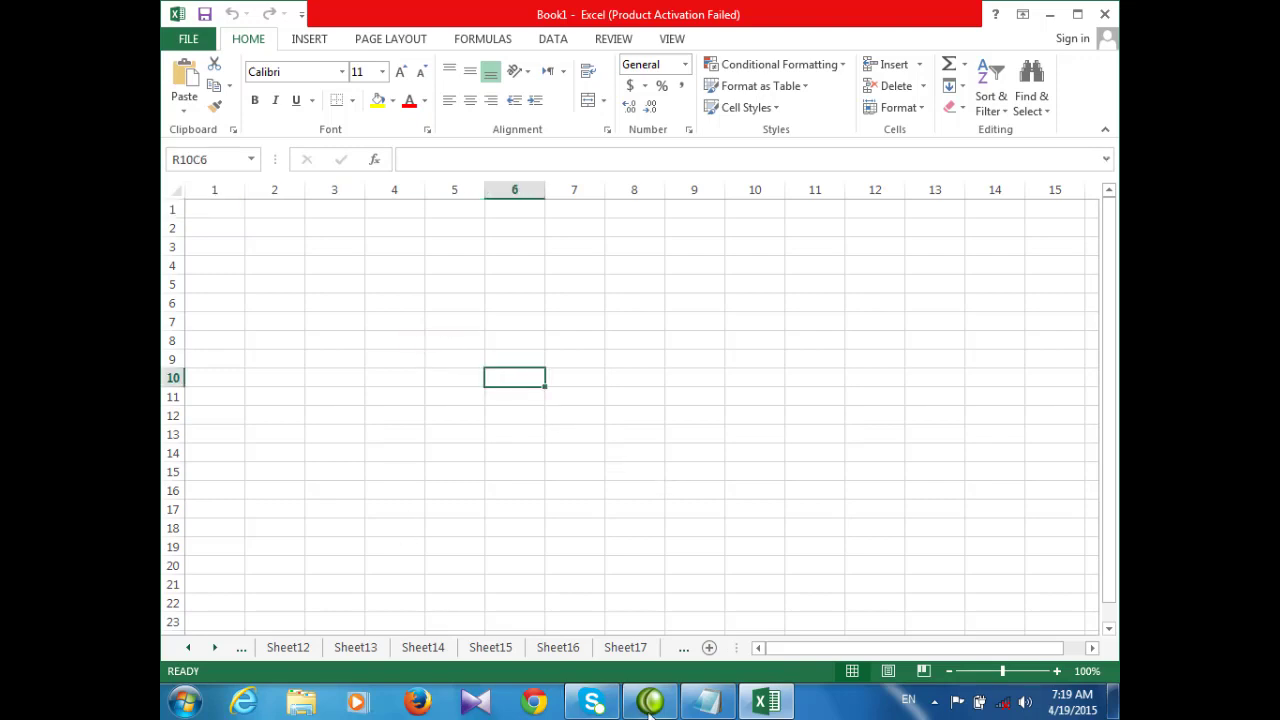
{"action": "mouse_move", "coordinate": [707, 701]}
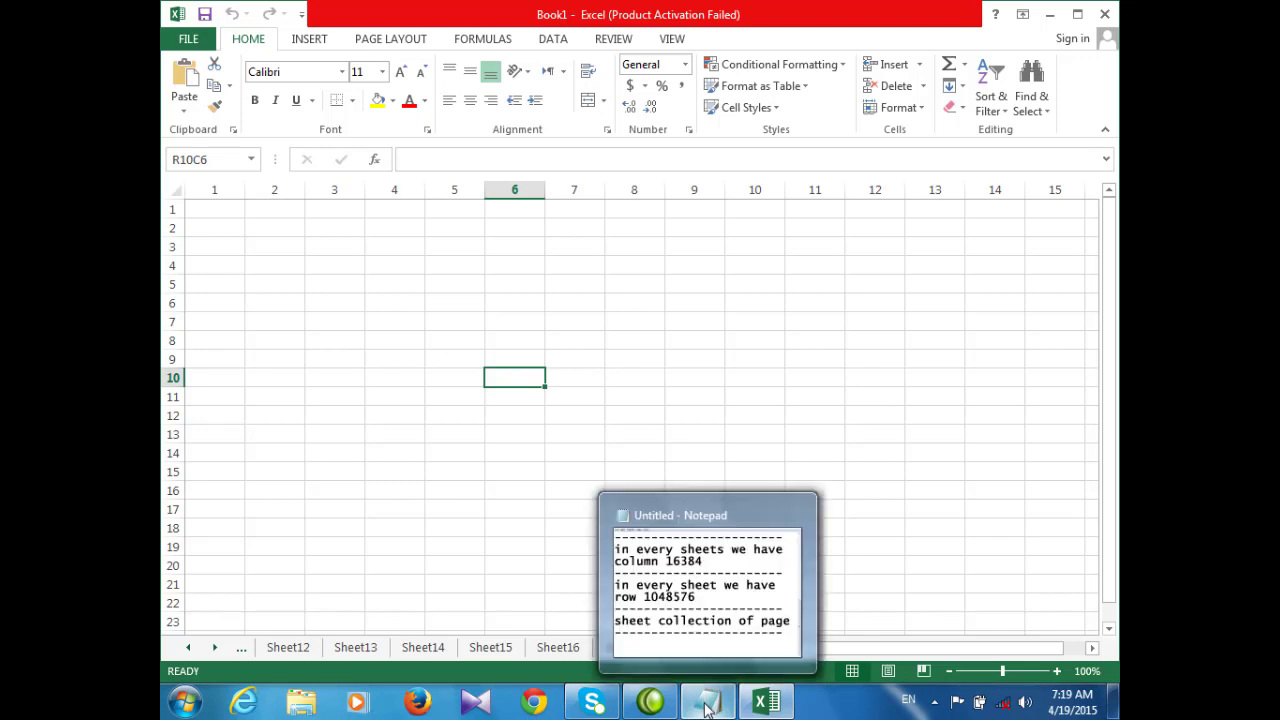
In Notepad, list '1.title bar' and '2.tab'.
{"action": "left_click", "coordinate": [707, 703]}
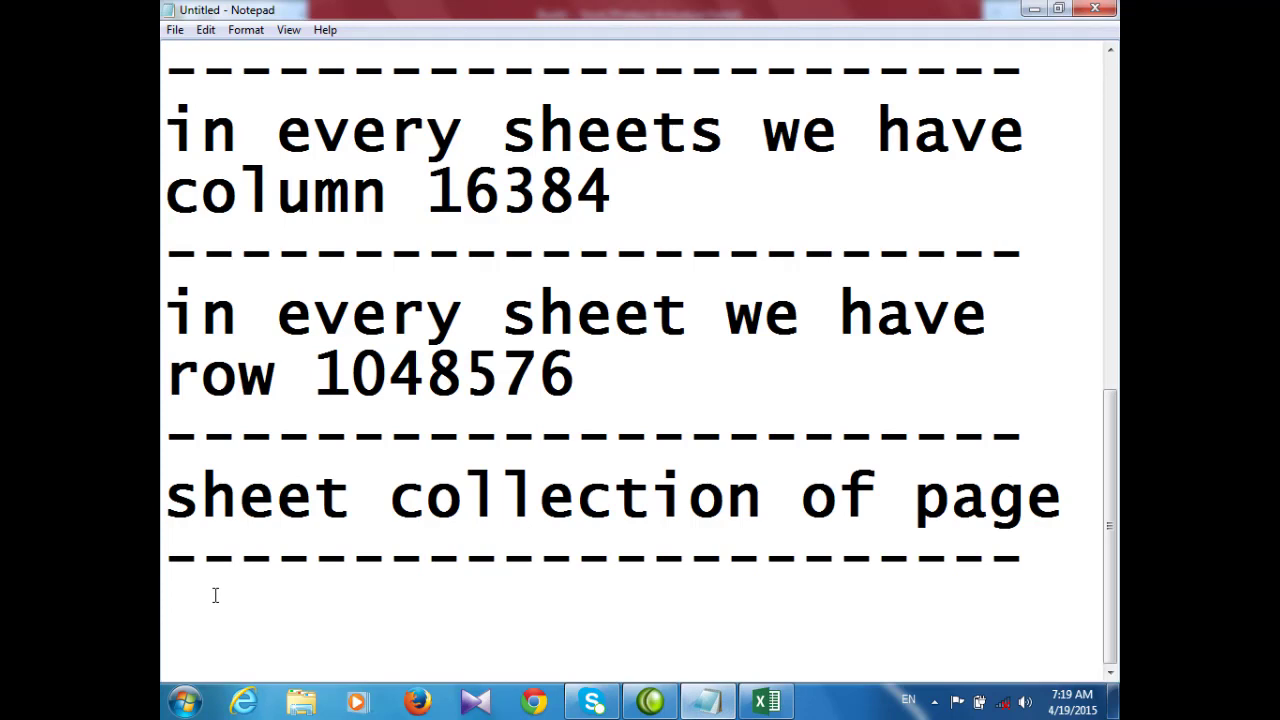
{"action": "type", "text": "title bar"}
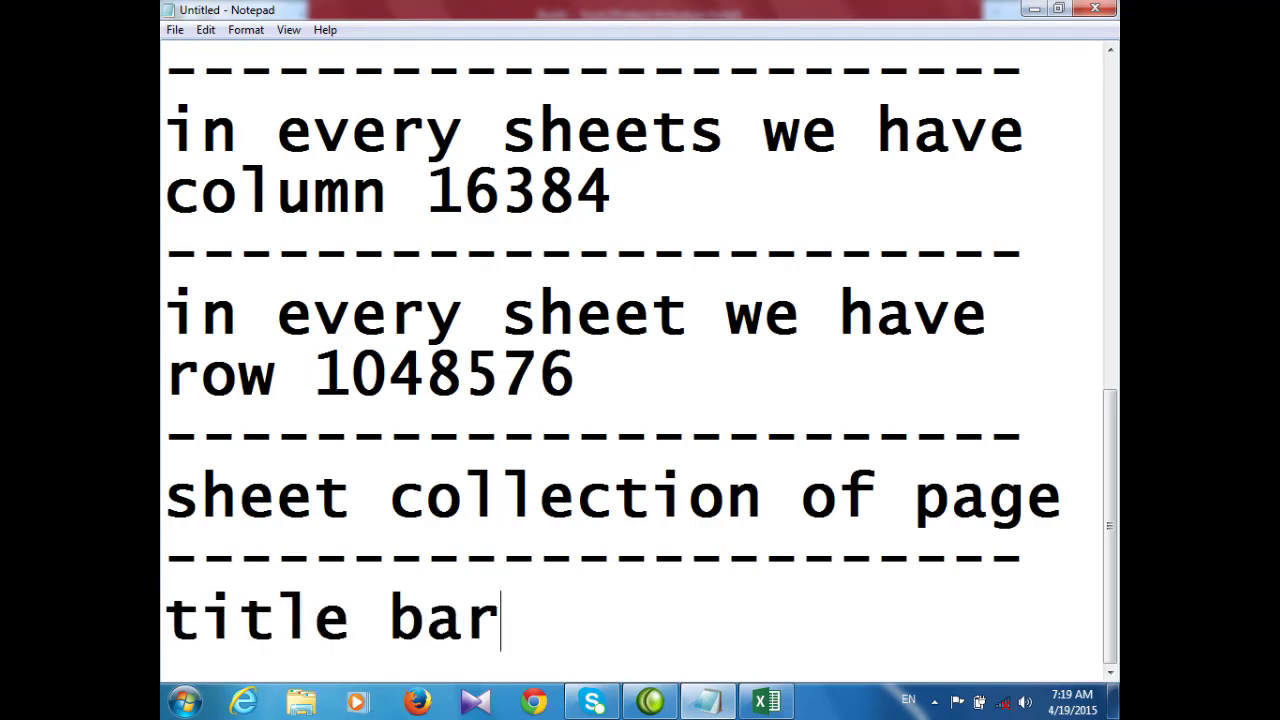
{"action": "key", "text": "Return"}
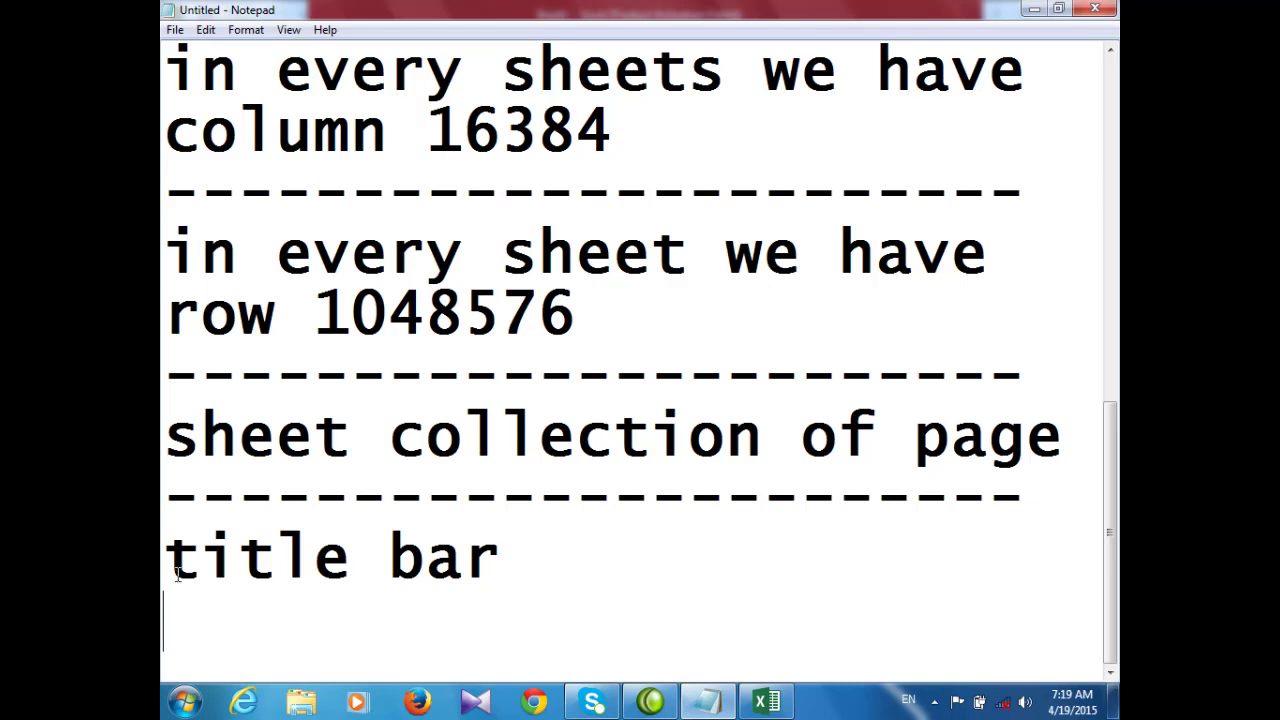
{"action": "left_click", "coordinate": [176, 562]}
{"action": "type", "text": "1."}
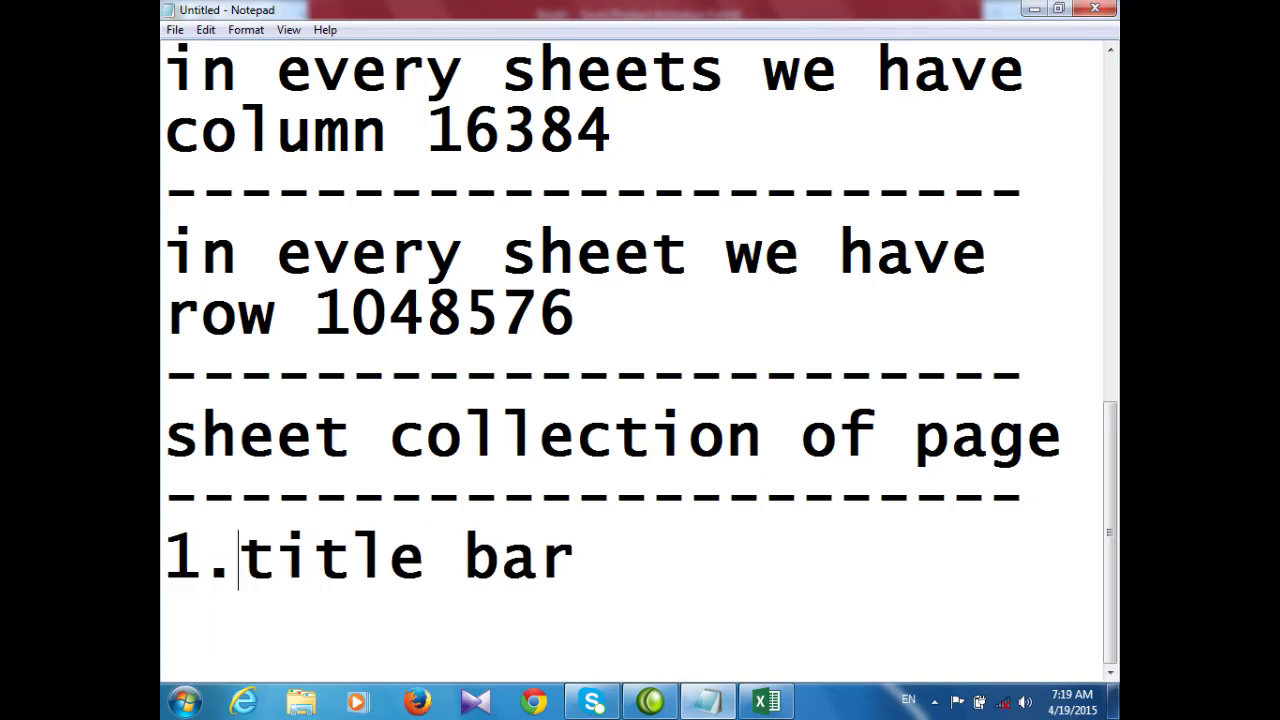
{"action": "key", "text": "End"}
{"action": "key", "text": "Return"}
{"action": "type", "text": "2."}
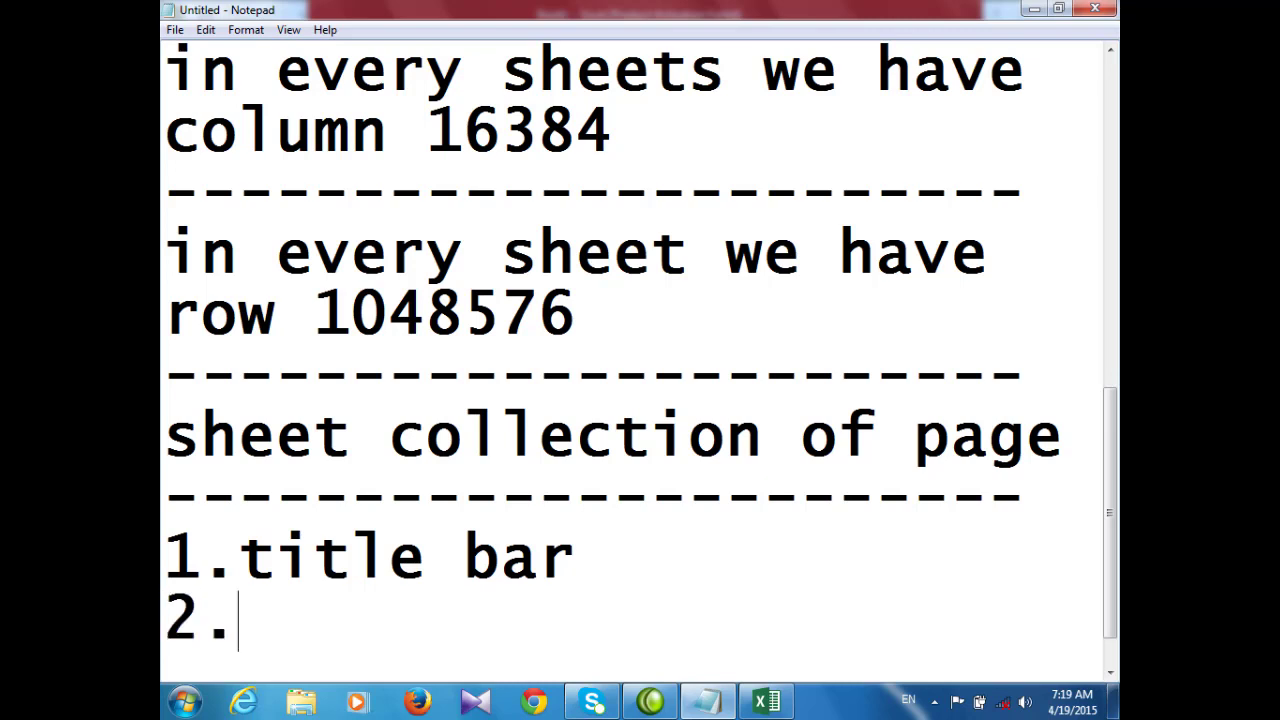
{"action": "type", "text": "tab"}
{"action": "key", "text": "Return"}
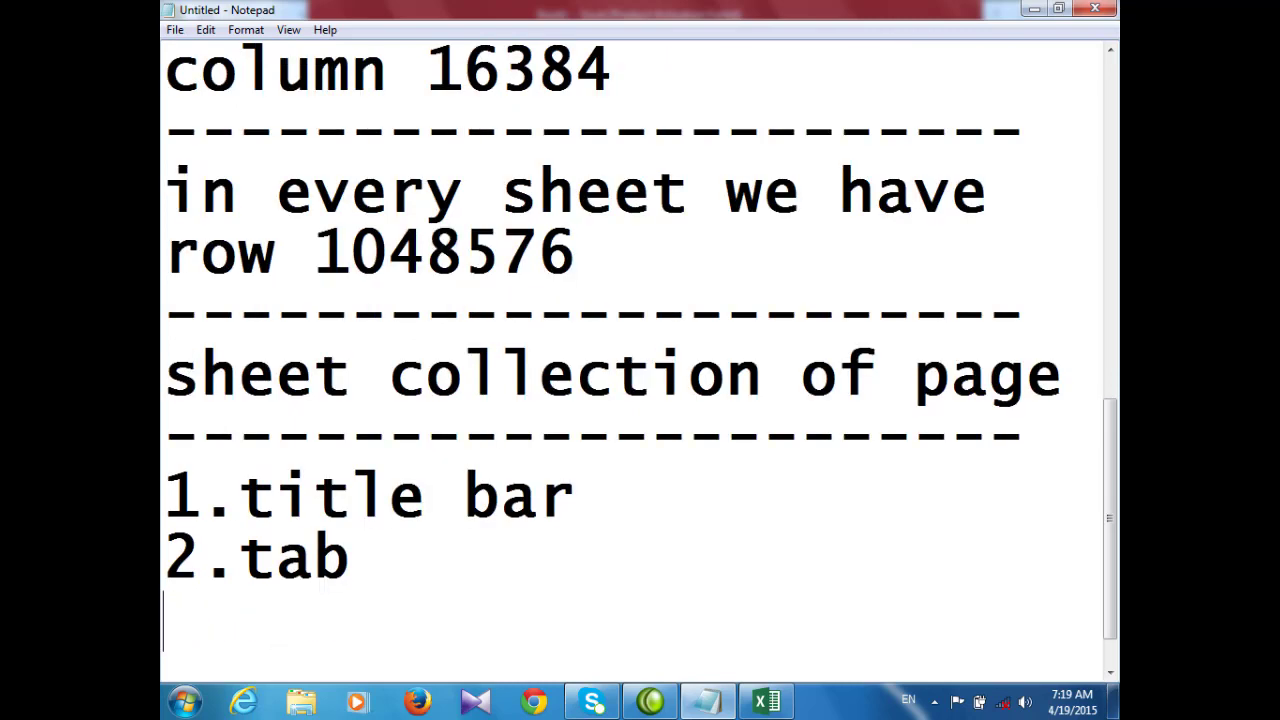
Add items '3.quick access' and '4.ribbun'.
{"action": "type", "text": "q"}
{"action": "key", "text": "BackSpace"}
{"action": "type", "text": "3."}
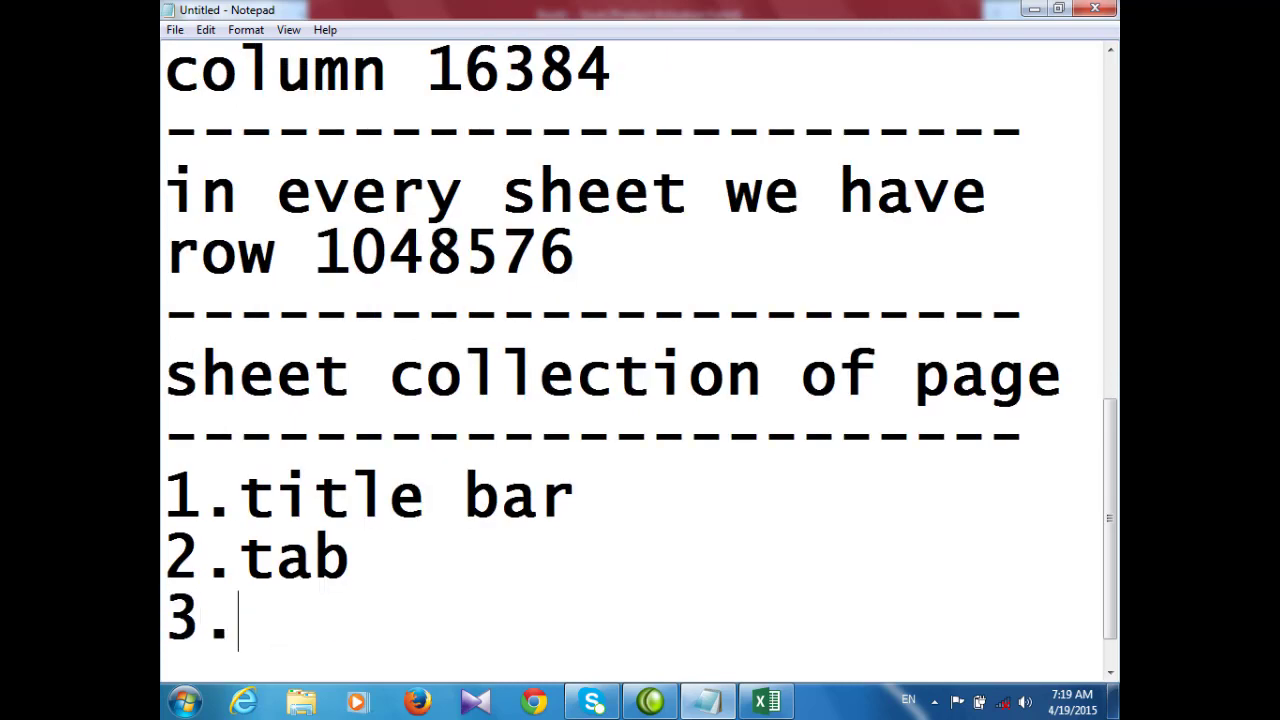
{"action": "type", "text": "quick a"}
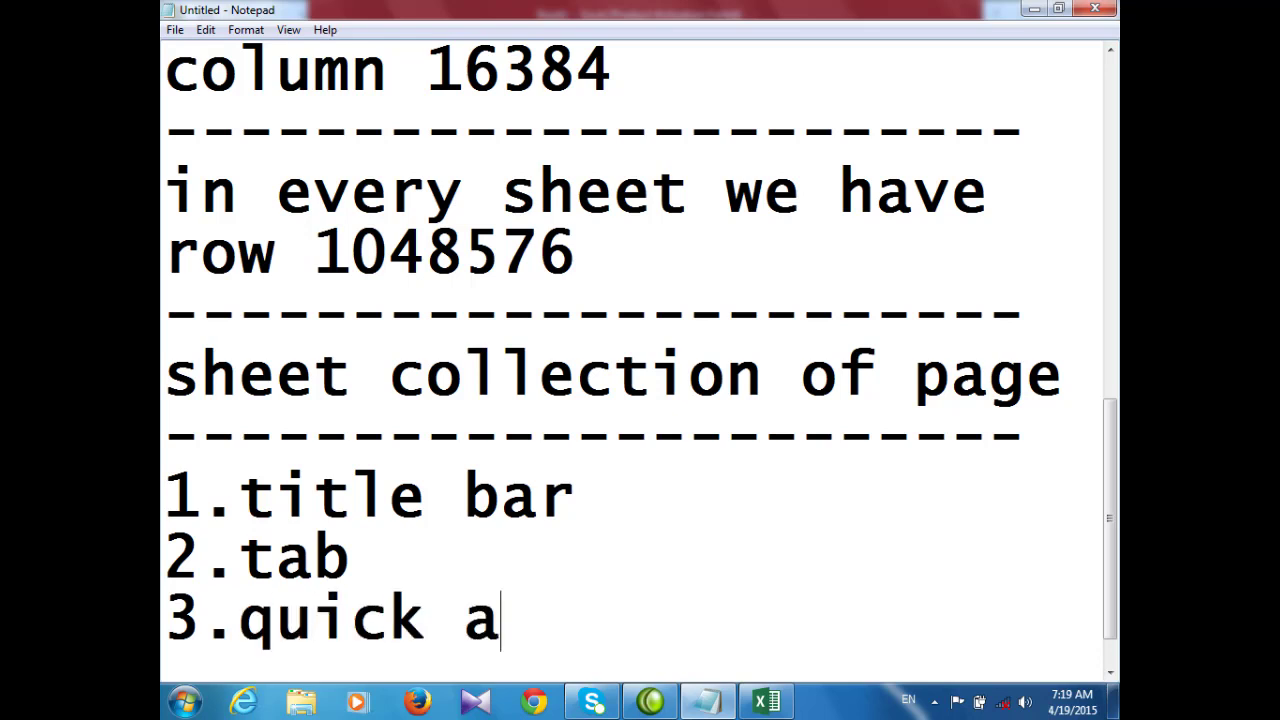
{"action": "type", "text": "ccess"}
{"action": "key", "text": "Return"}
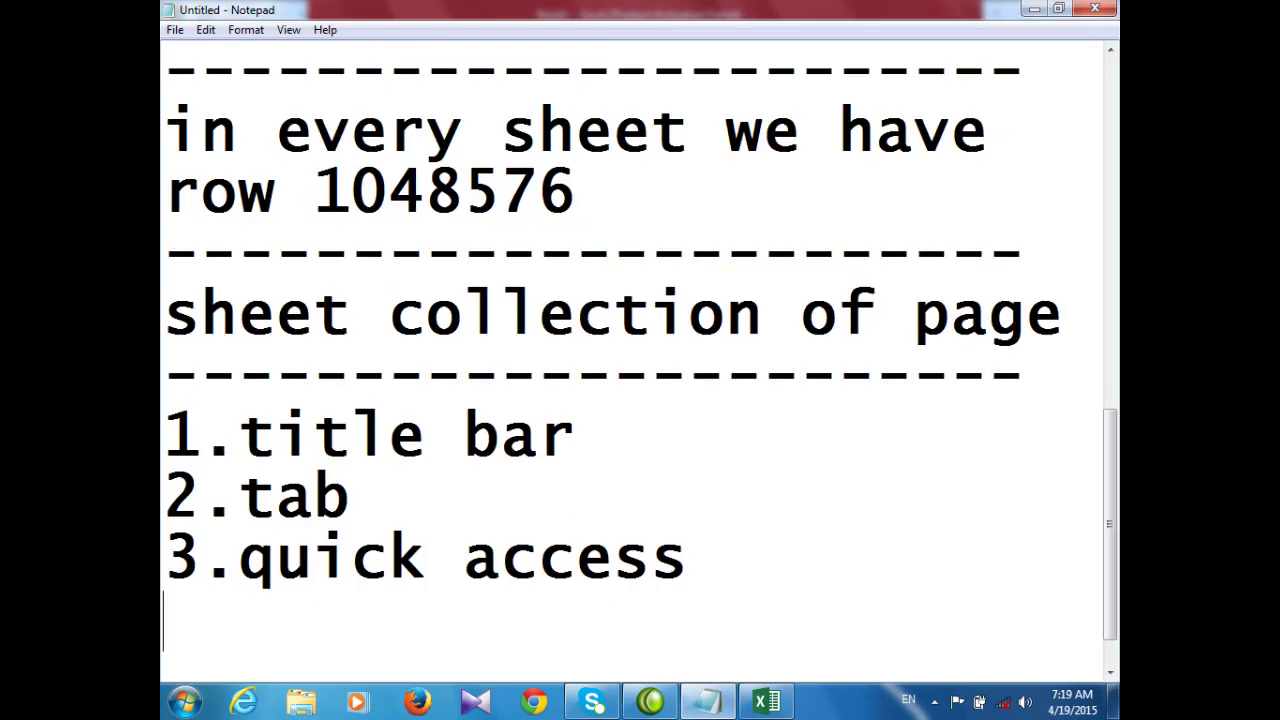
{"action": "type", "text": "4"}
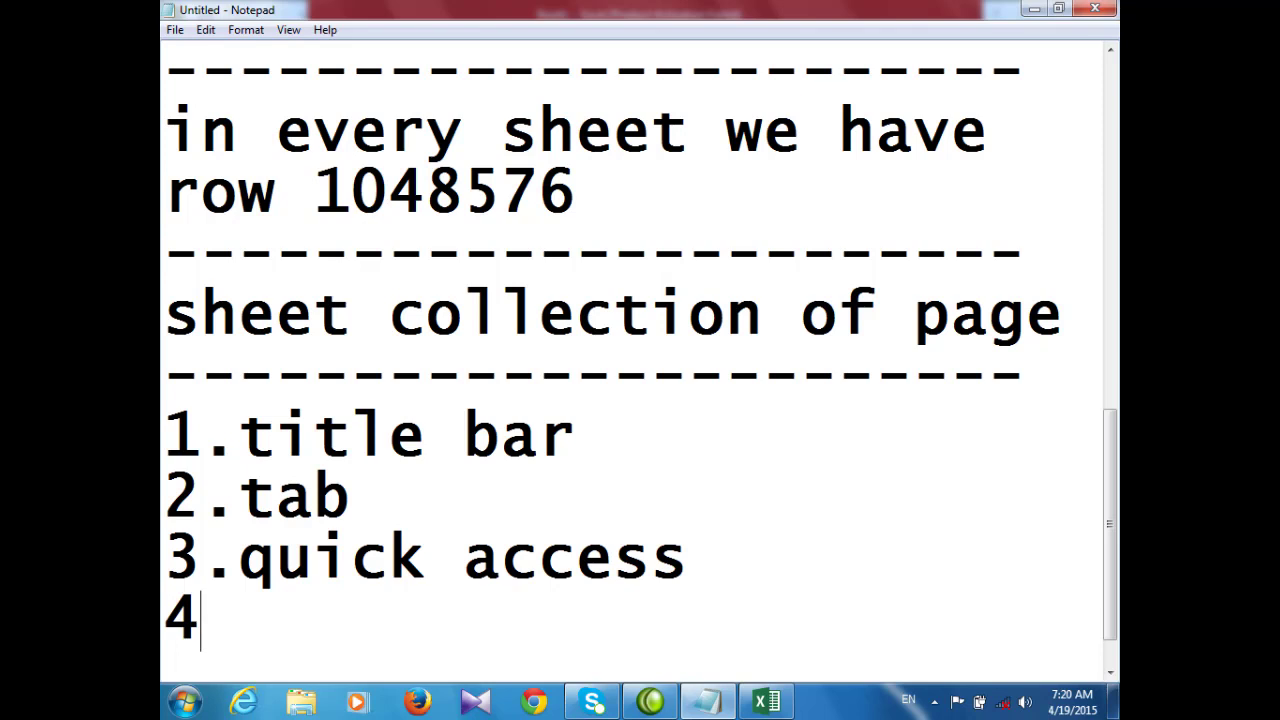
{"action": "type", "text": "."}
{"action": "type", "text": "r"}
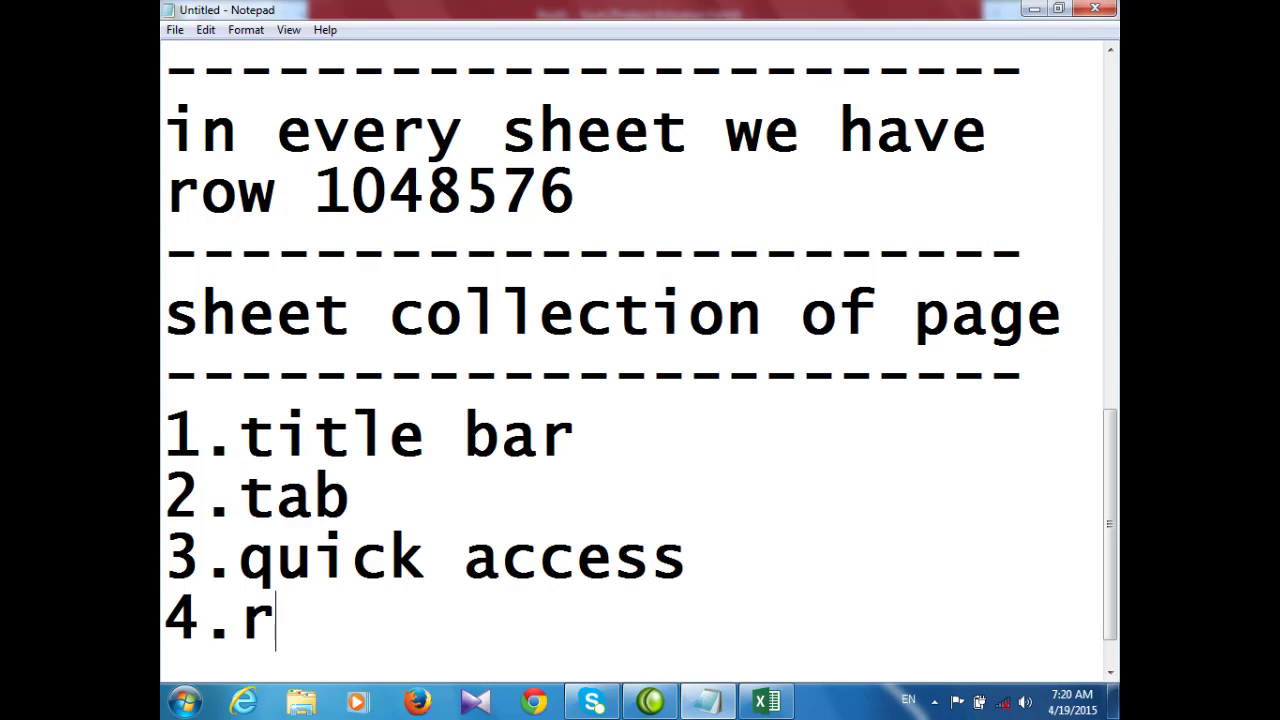
{"action": "type", "text": "ibun"}
{"action": "key", "text": "BackSpace"}
{"action": "key", "text": "BackSpace"}
{"action": "type", "text": "b"}
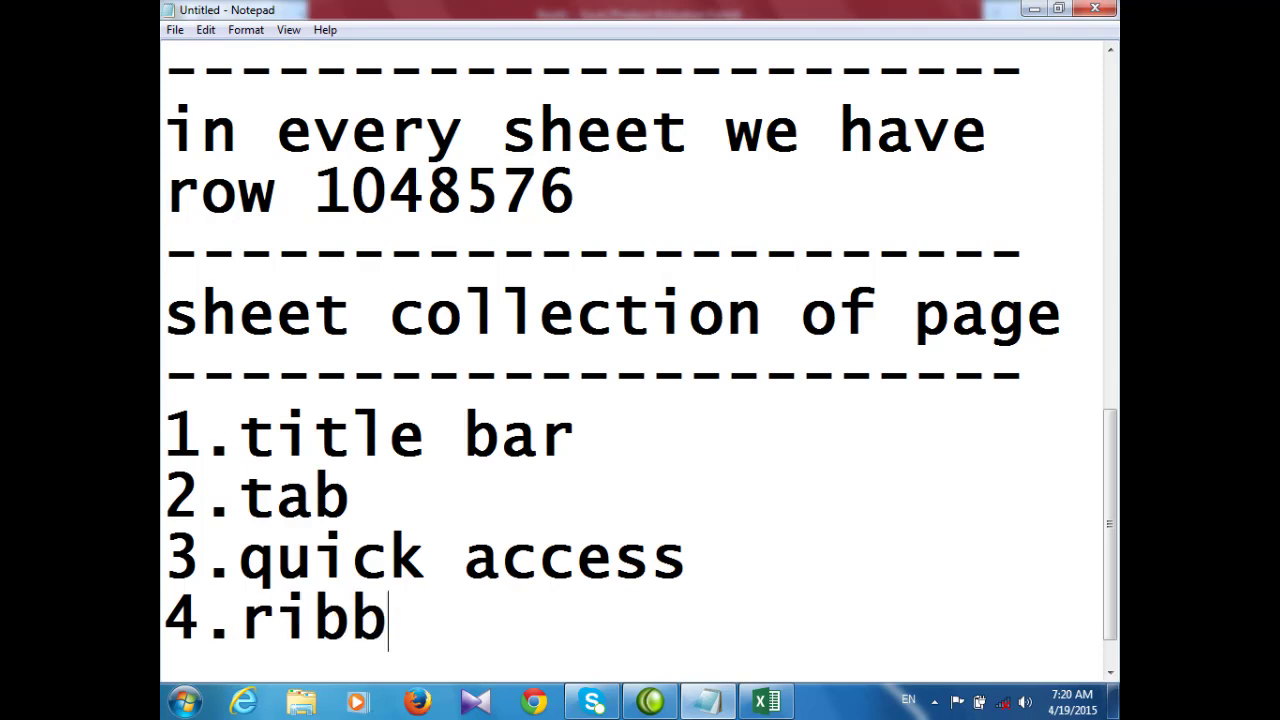
{"action": "type", "text": "un"}
{"action": "key", "text": "Return"}
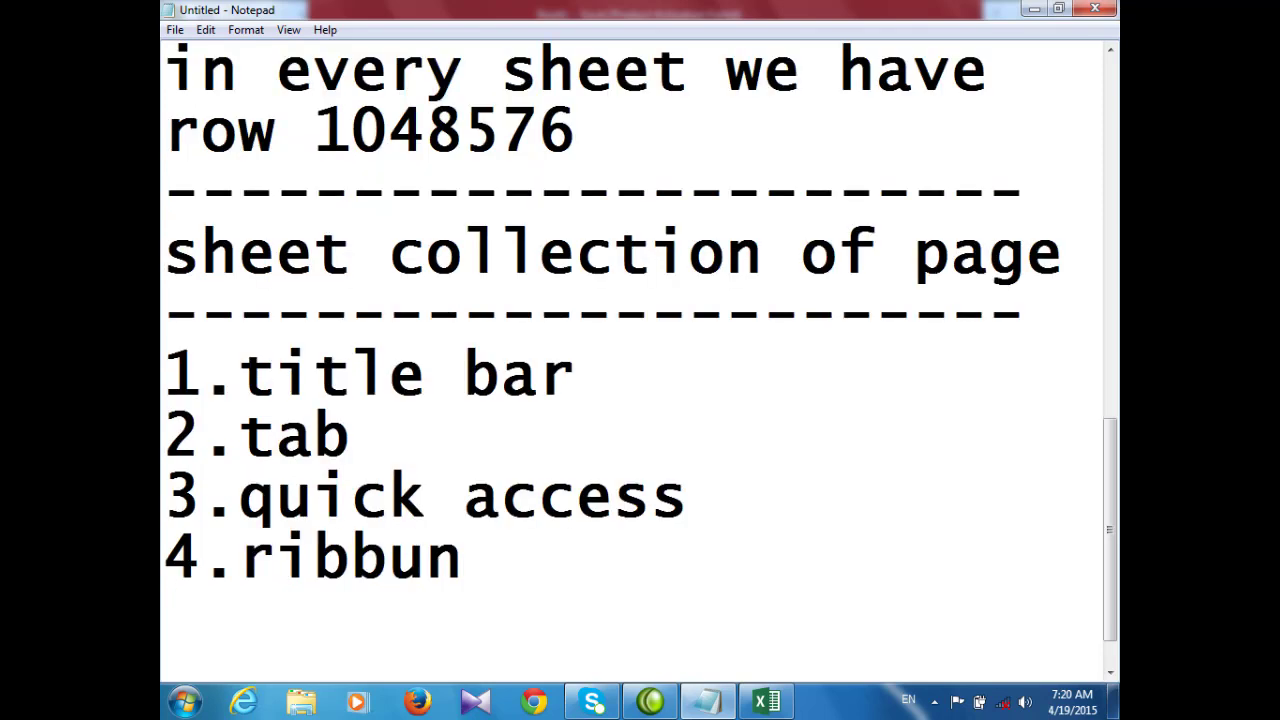
Add item '5.control button / caption button'.
{"action": "type", "text": "5."}
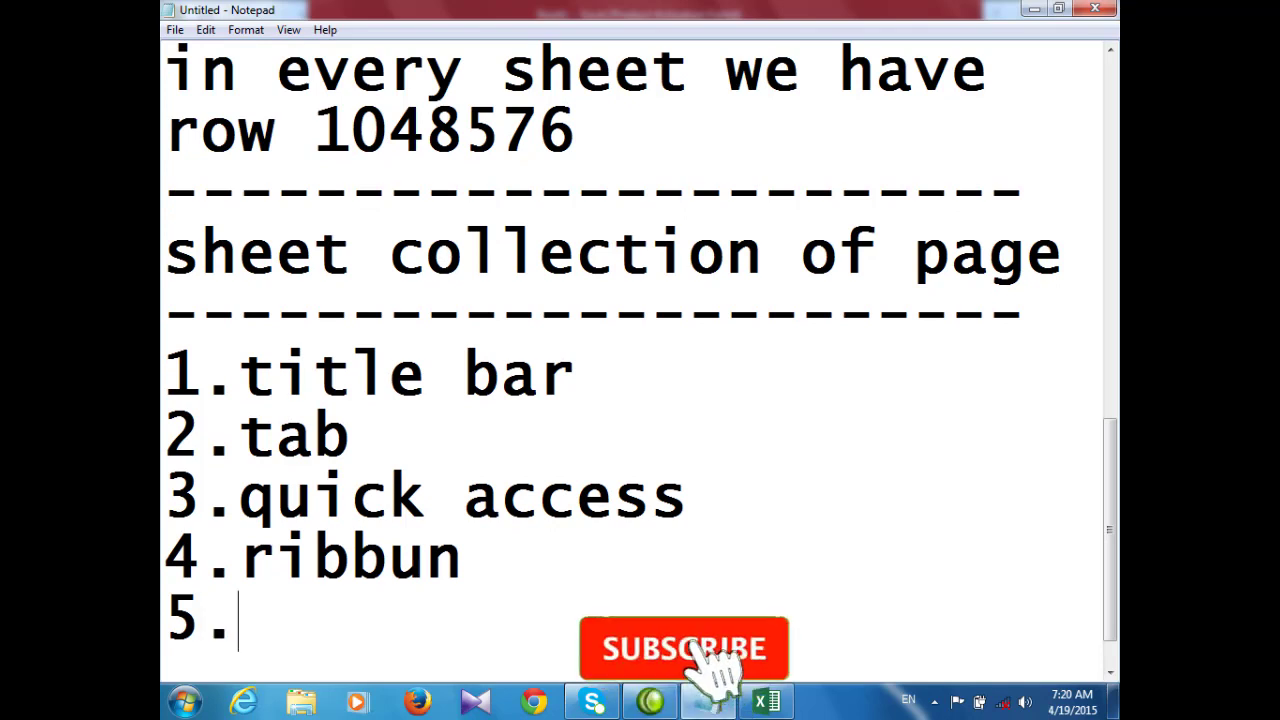
{"action": "type", "text": "cont"}
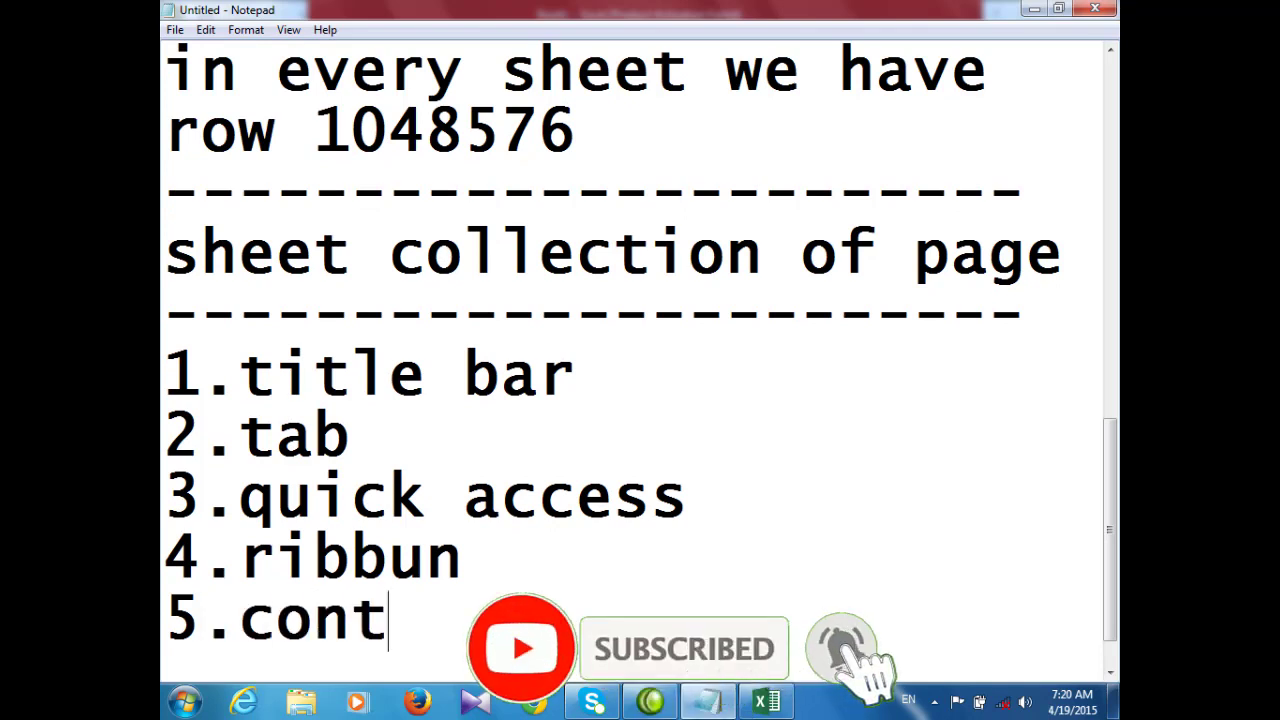
{"action": "type", "text": "ru"}
{"action": "key", "text": "BackSpace"}
{"action": "type", "text": "ol"}
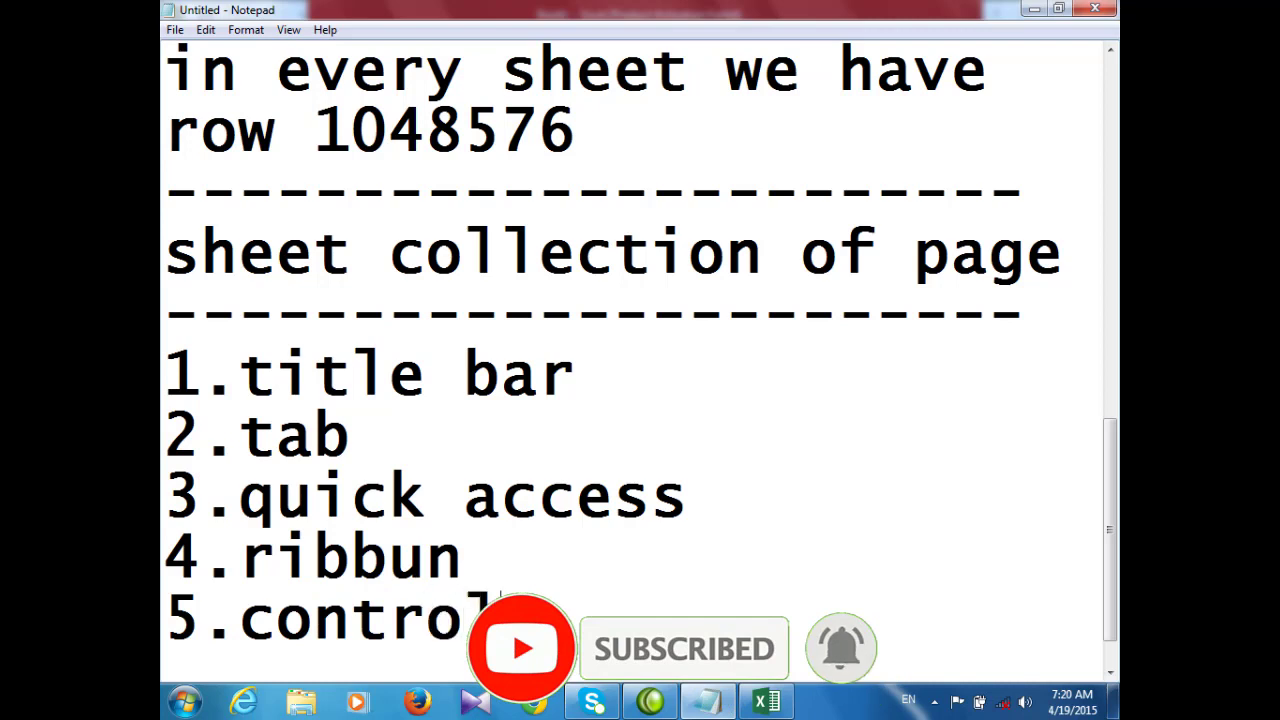
{"action": "type", "text": " bytt"}
{"action": "key", "text": "BackSpace"}
{"action": "key", "text": "BackSpace"}
{"action": "key", "text": "BackSpace"}
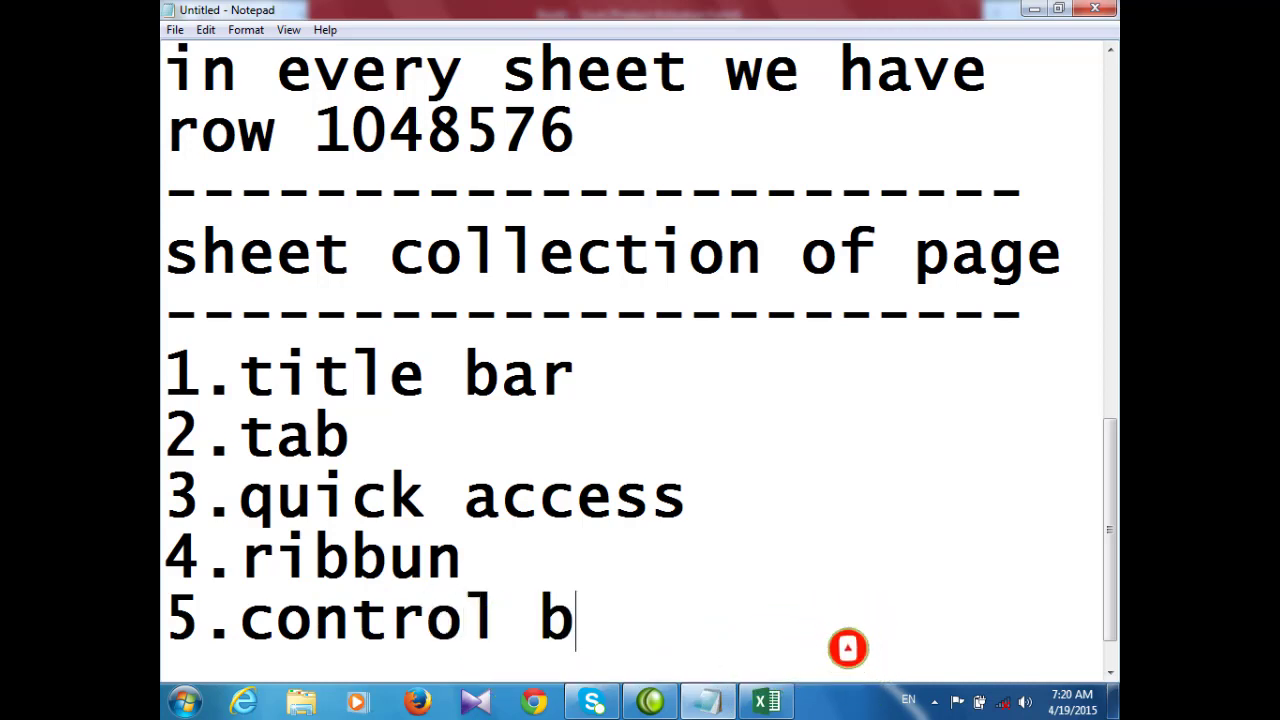
{"action": "type", "text": "utton"}
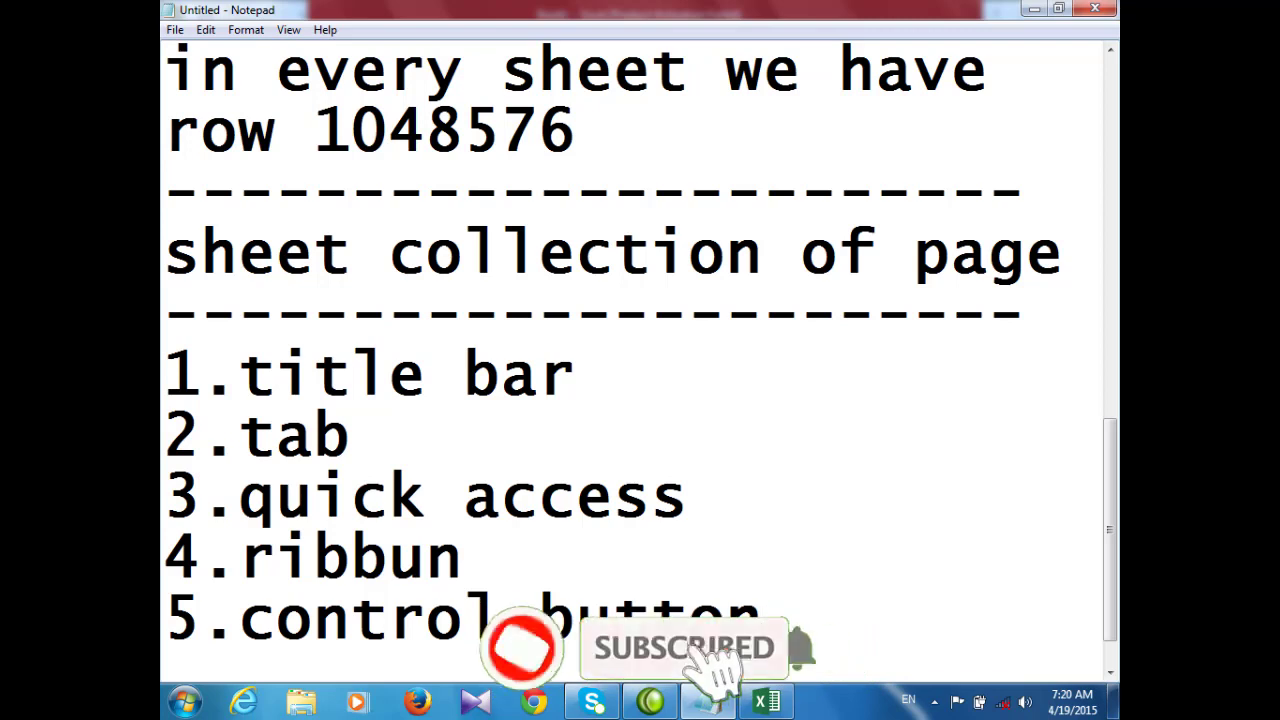
{"action": "type", "text": " / captio"}
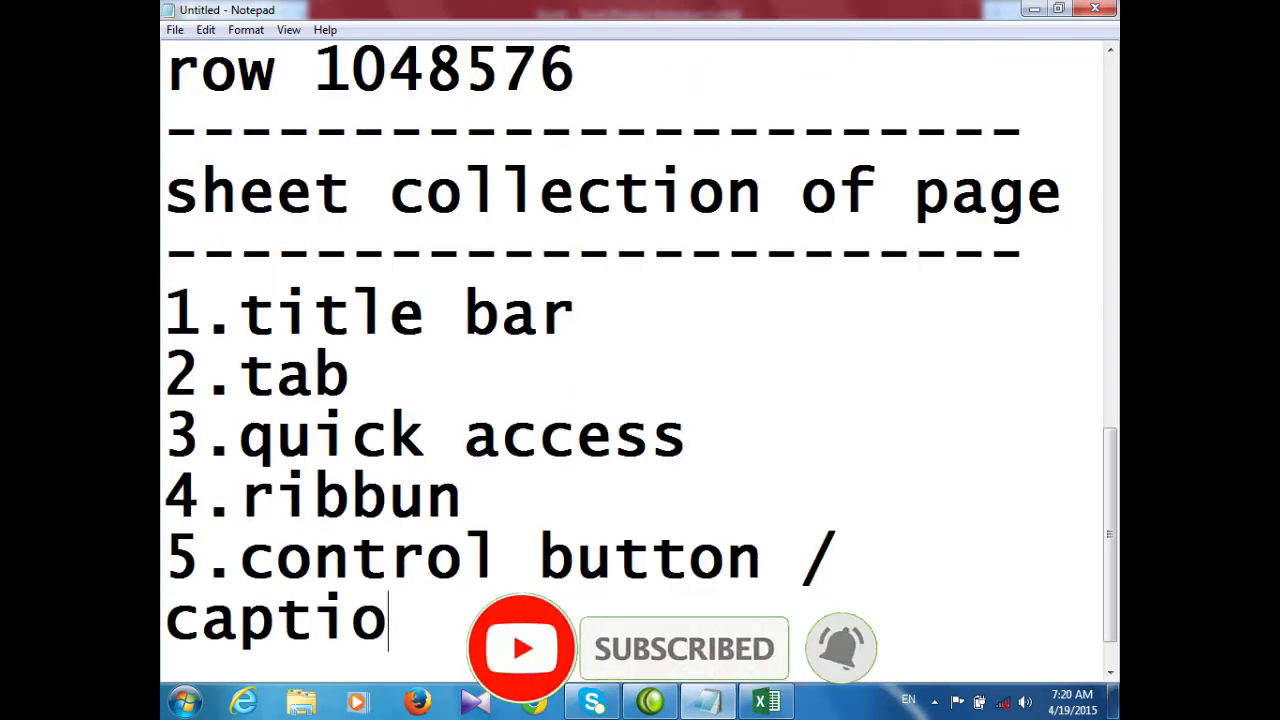
{"action": "type", "text": "n butto"}
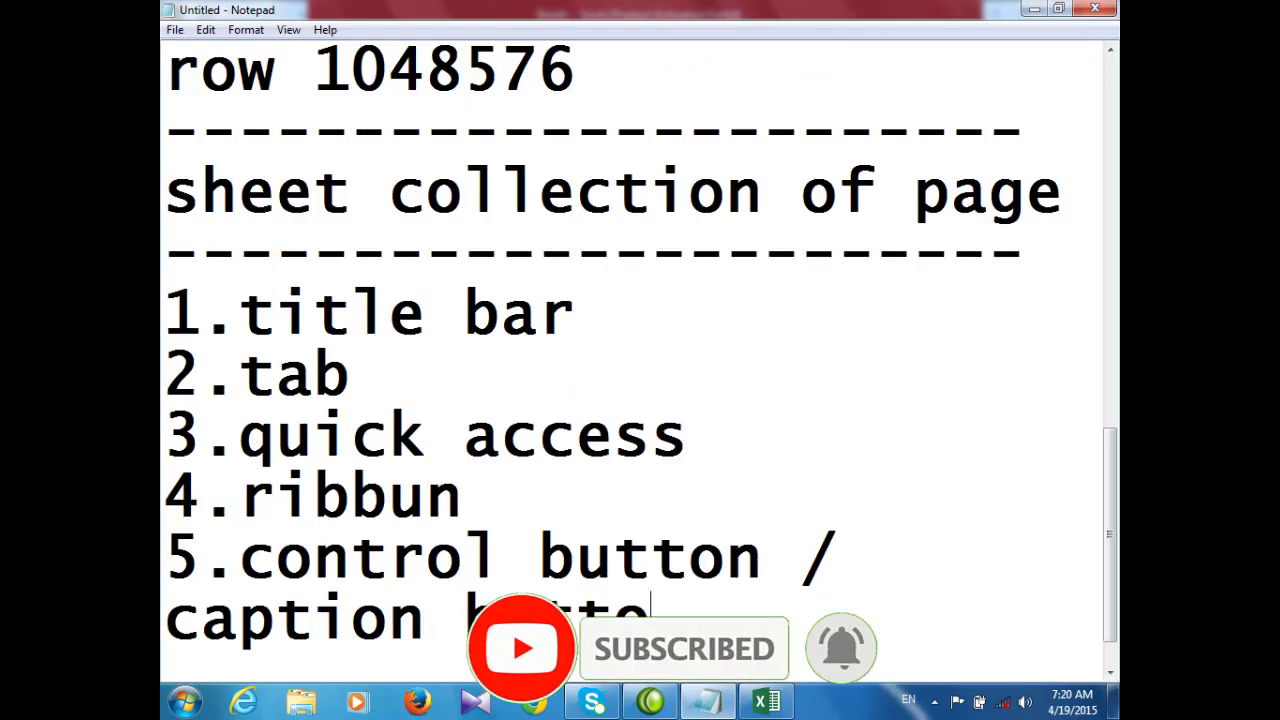
{"action": "type", "text": "n"}
{"action": "key", "text": "Return"}
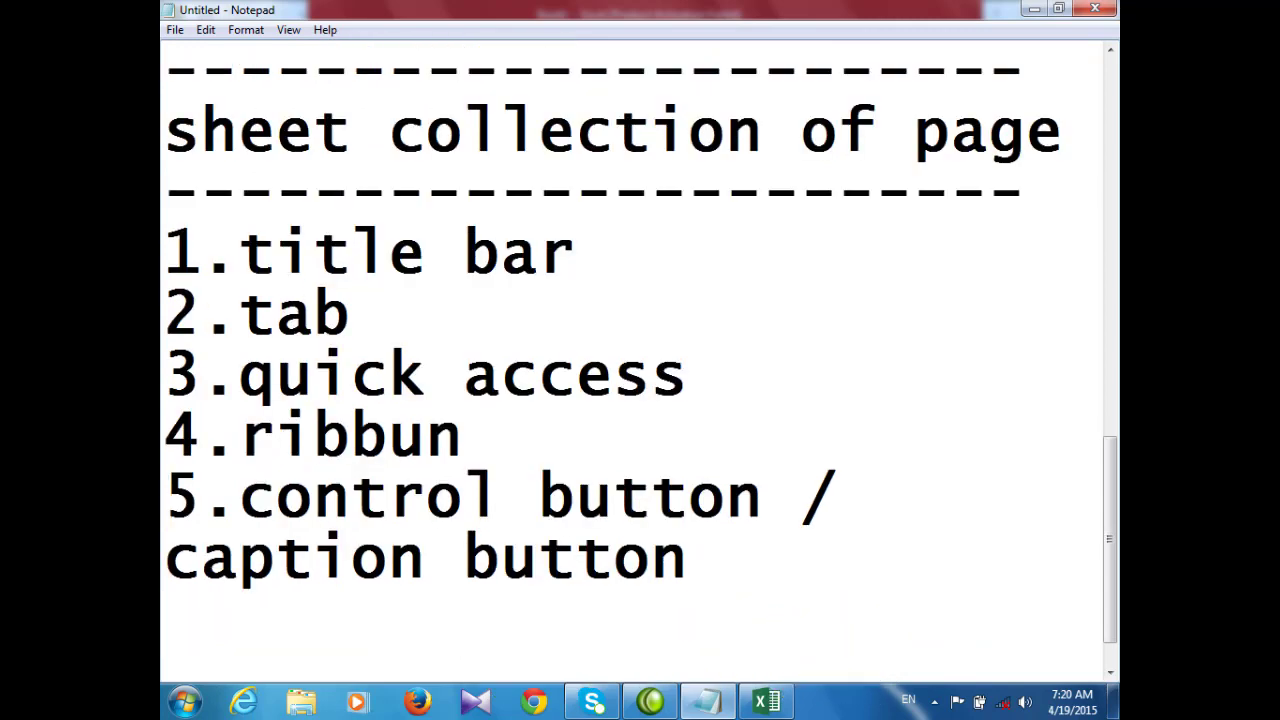
Add items '6.scrool bar' and '7.push pin', then begin '8.'.
{"action": "type", "text": "6."}
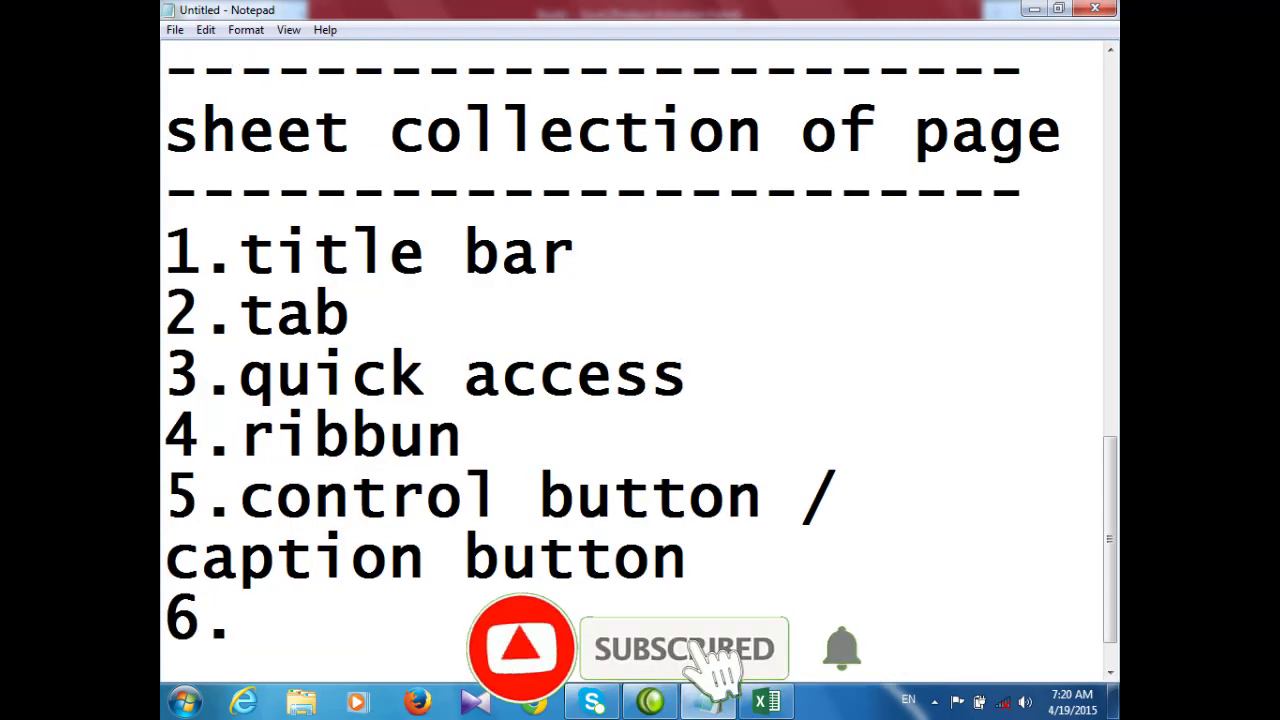
{"action": "type", "text": "c"}
{"action": "key", "text": "BackSpace"}
{"action": "type", "text": "scr"}
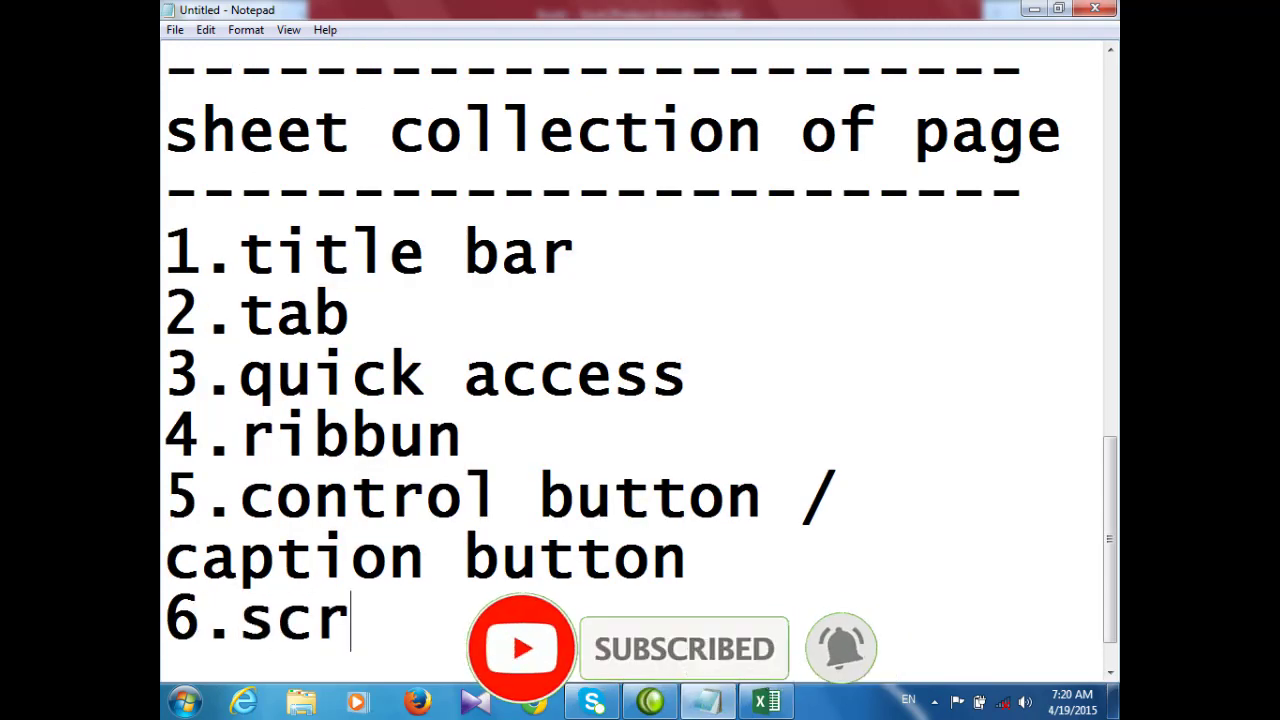
{"action": "type", "text": "ool bar"}
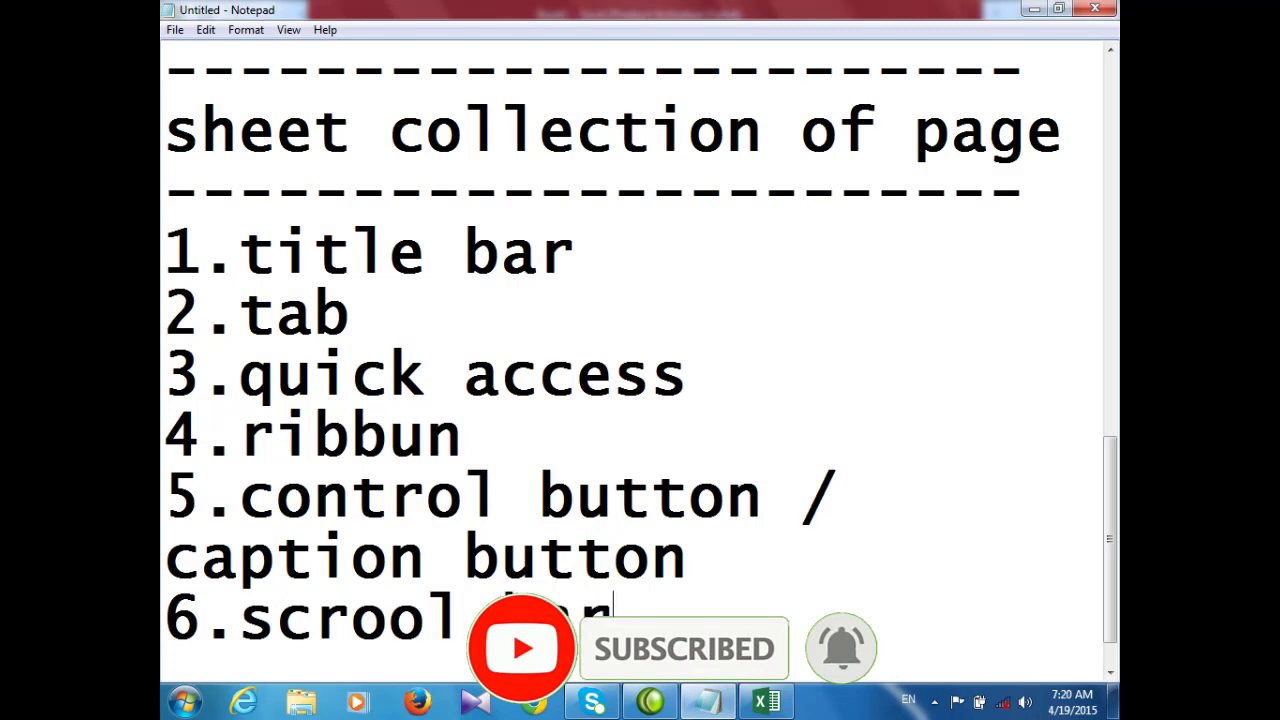
{"action": "key", "text": "Return"}
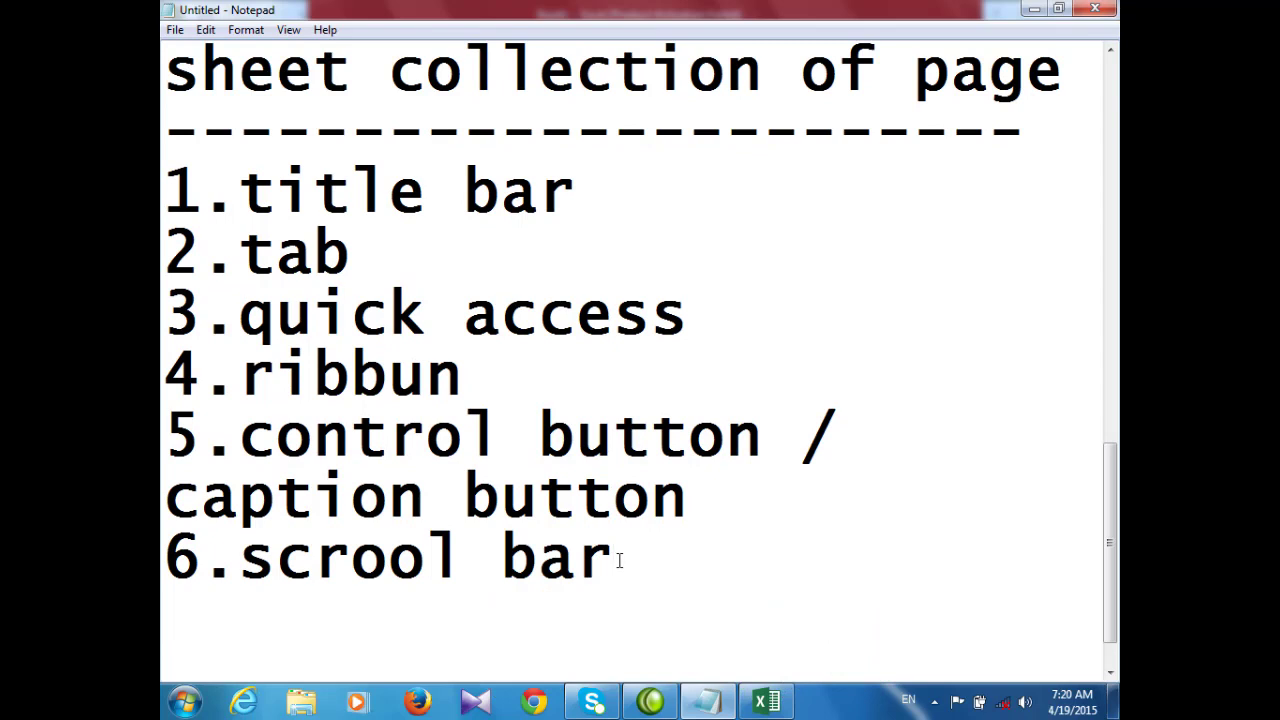
{"action": "key", "text": "Return"}
{"action": "type", "text": "7."}
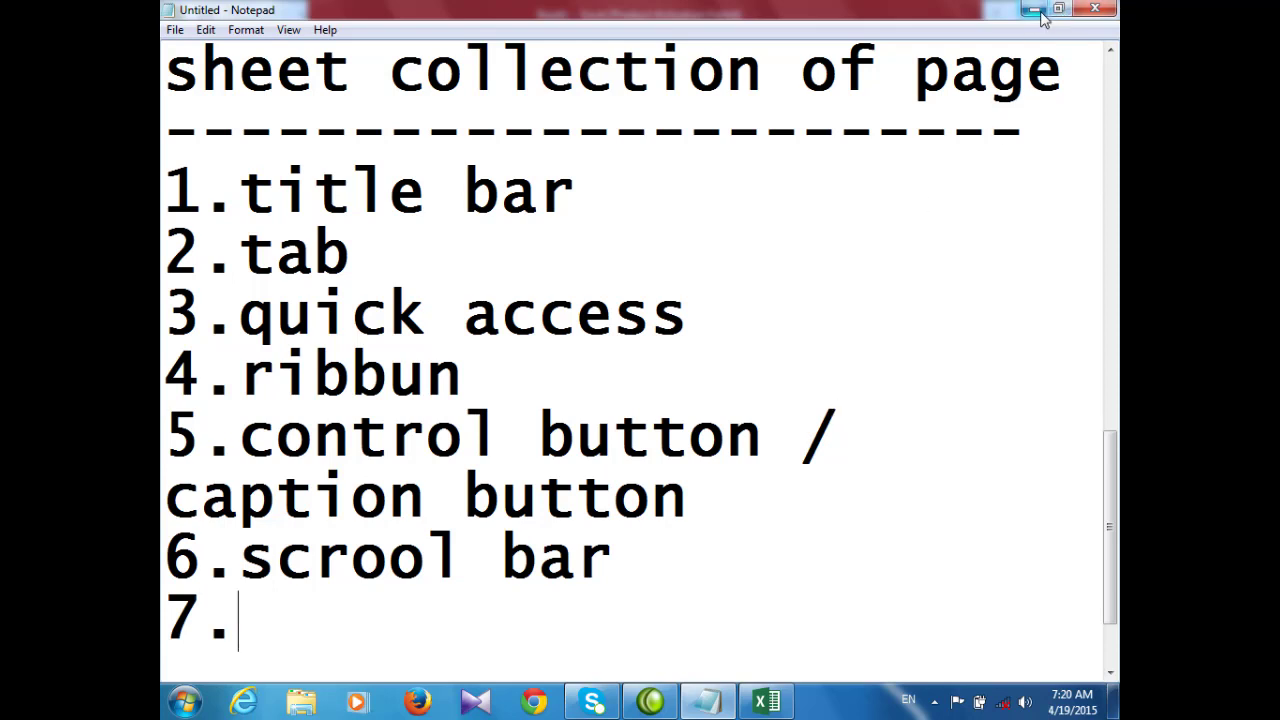
{"action": "type", "text": "p"}
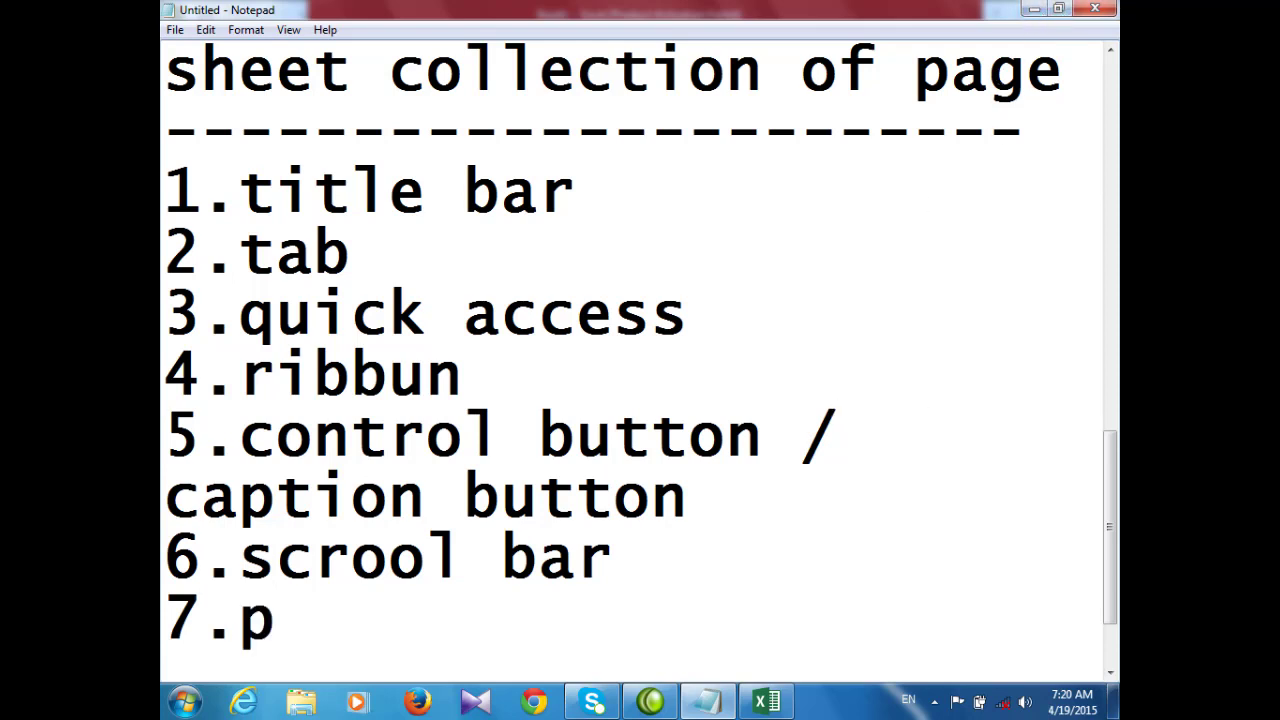
{"action": "type", "text": "ush pn"}
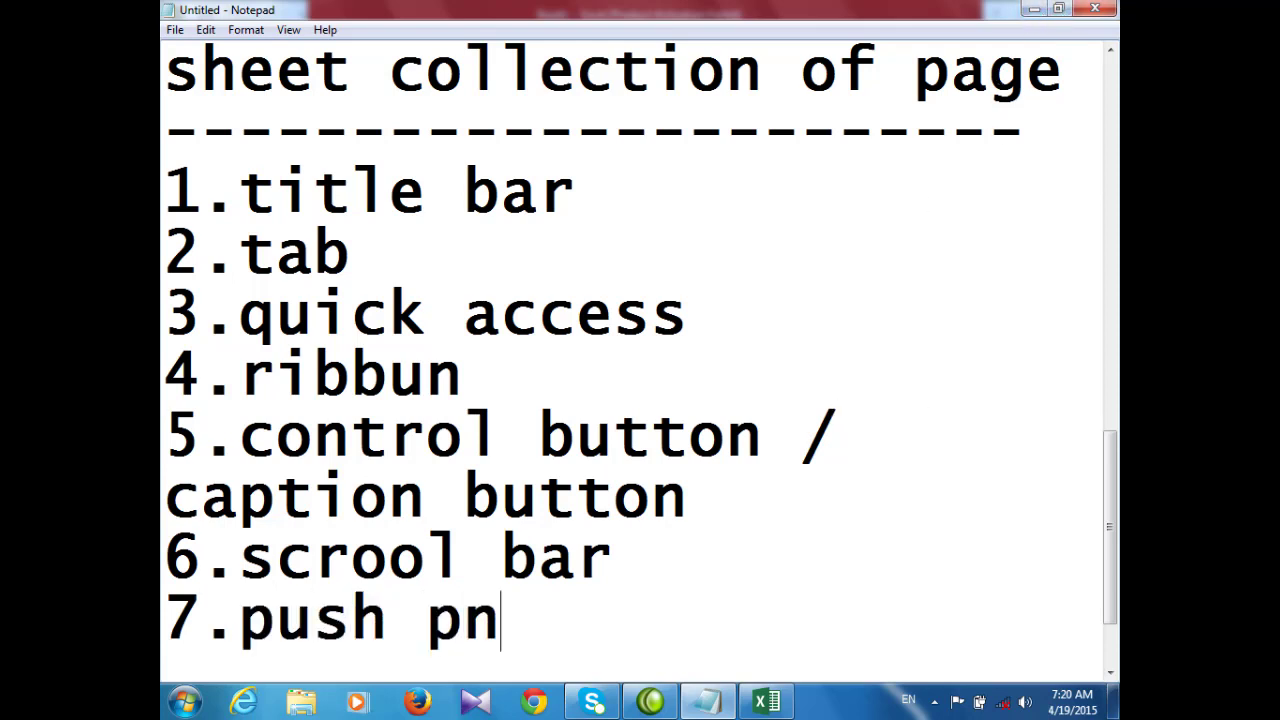
{"action": "key", "text": "BackSpace"}
{"action": "type", "text": "in"}
{"action": "key", "text": "Return"}
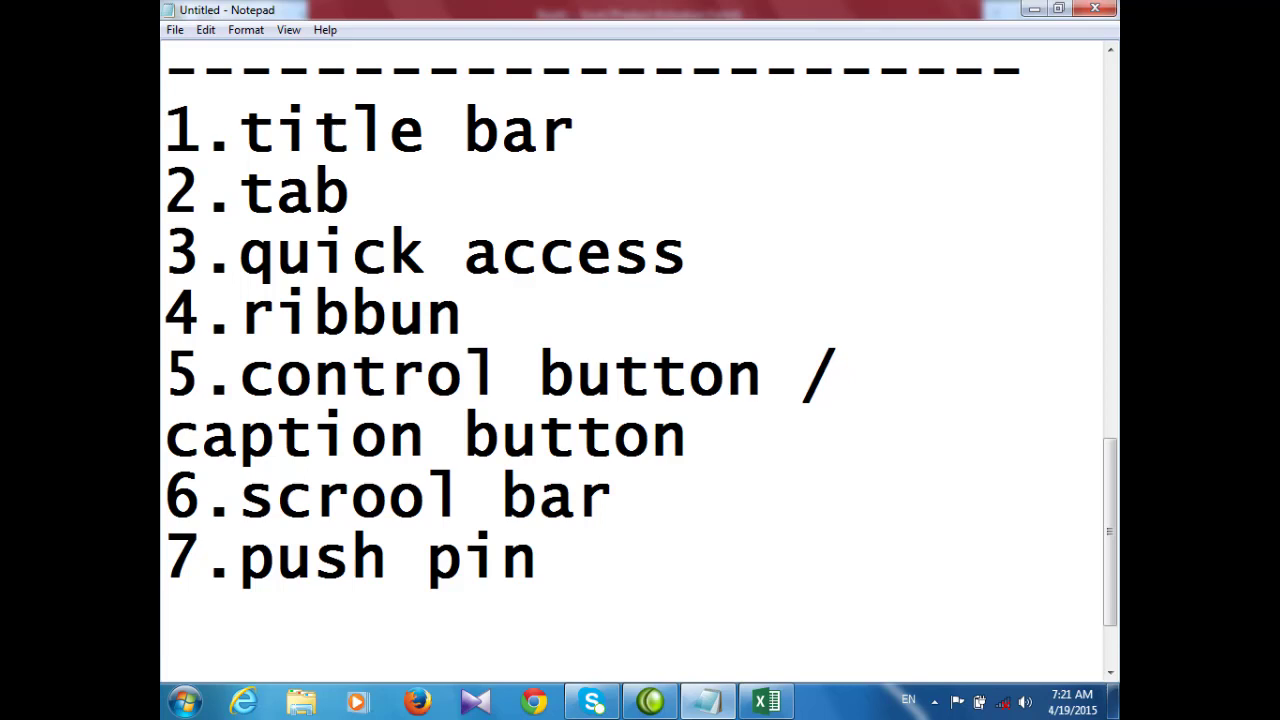
{"action": "type", "text": "8"}
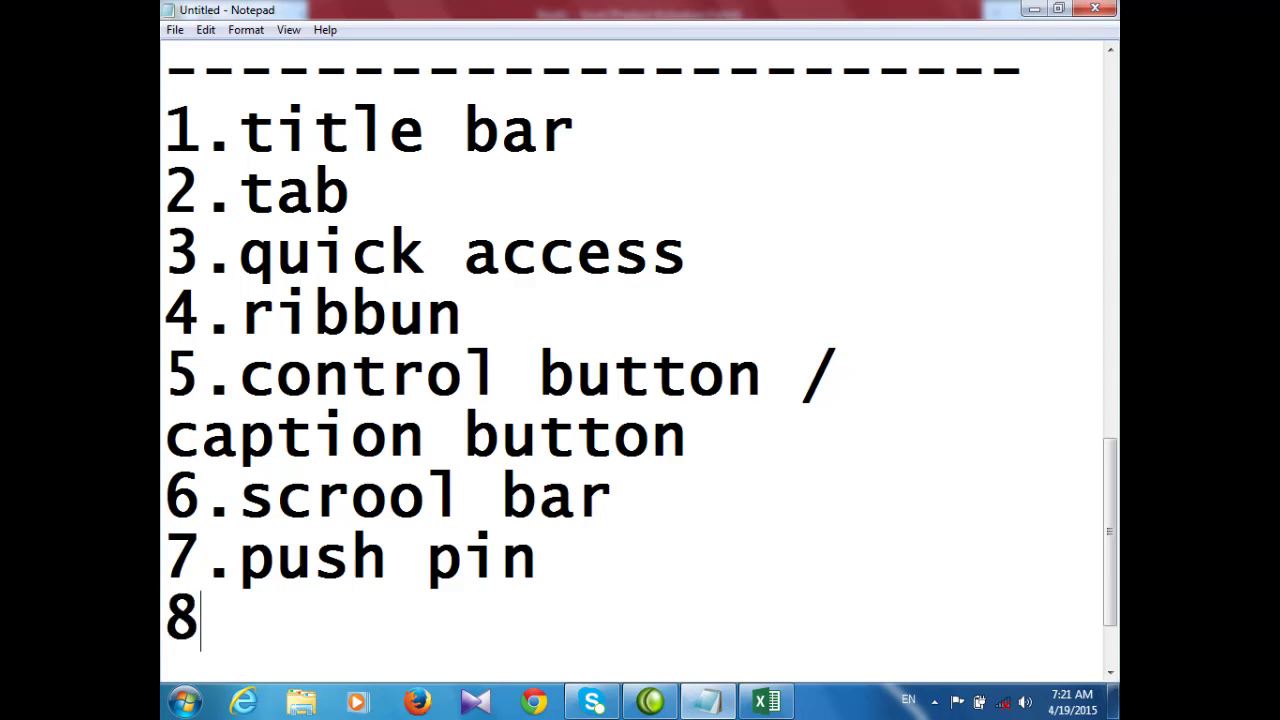
{"action": "type", "text": "."}
{"action": "left_click", "coordinate": [767, 702]}
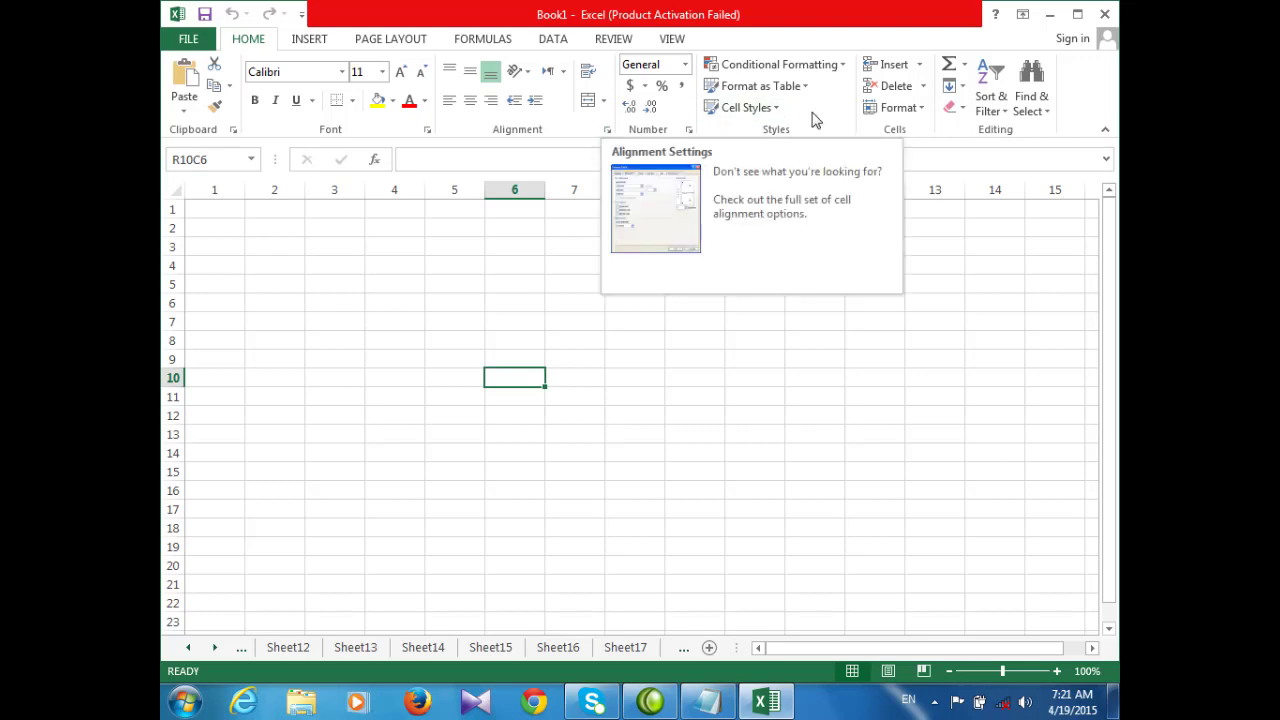
{"action": "left_click", "coordinate": [1049, 14]}
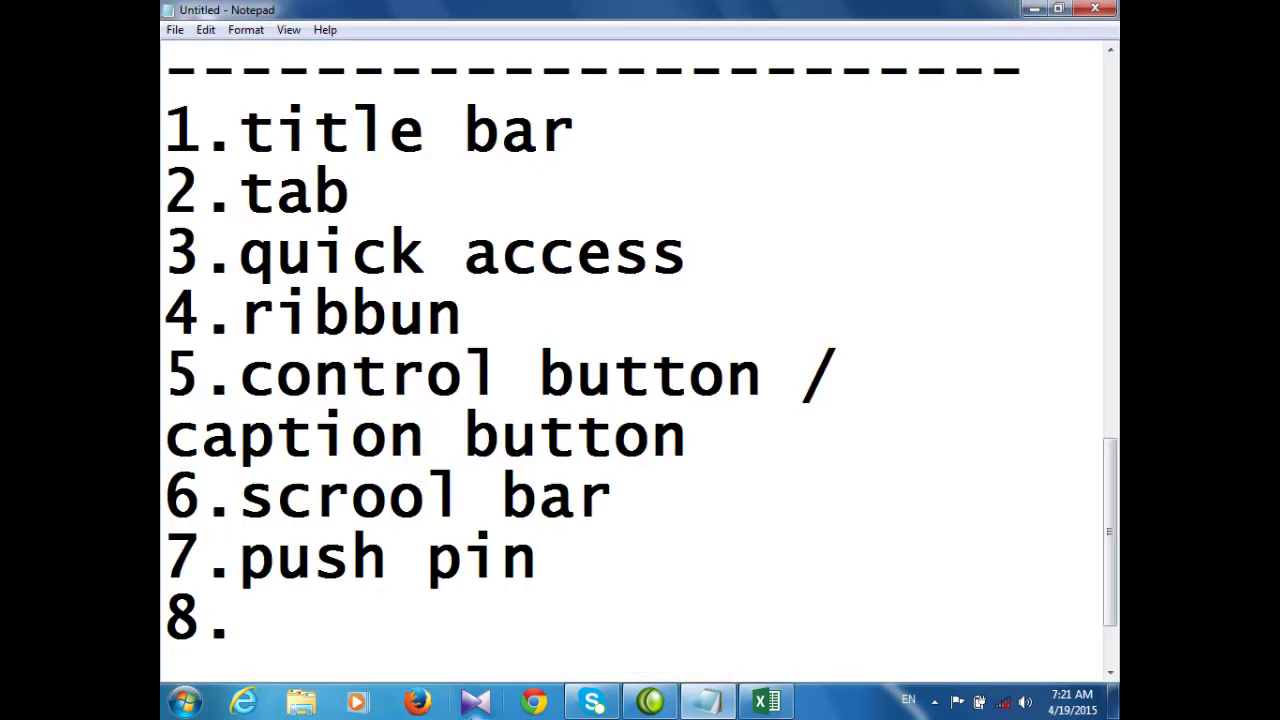
Complete item 8 as 'dialog box luncher' and add '9.name box'.
{"action": "type", "text": "dial"}
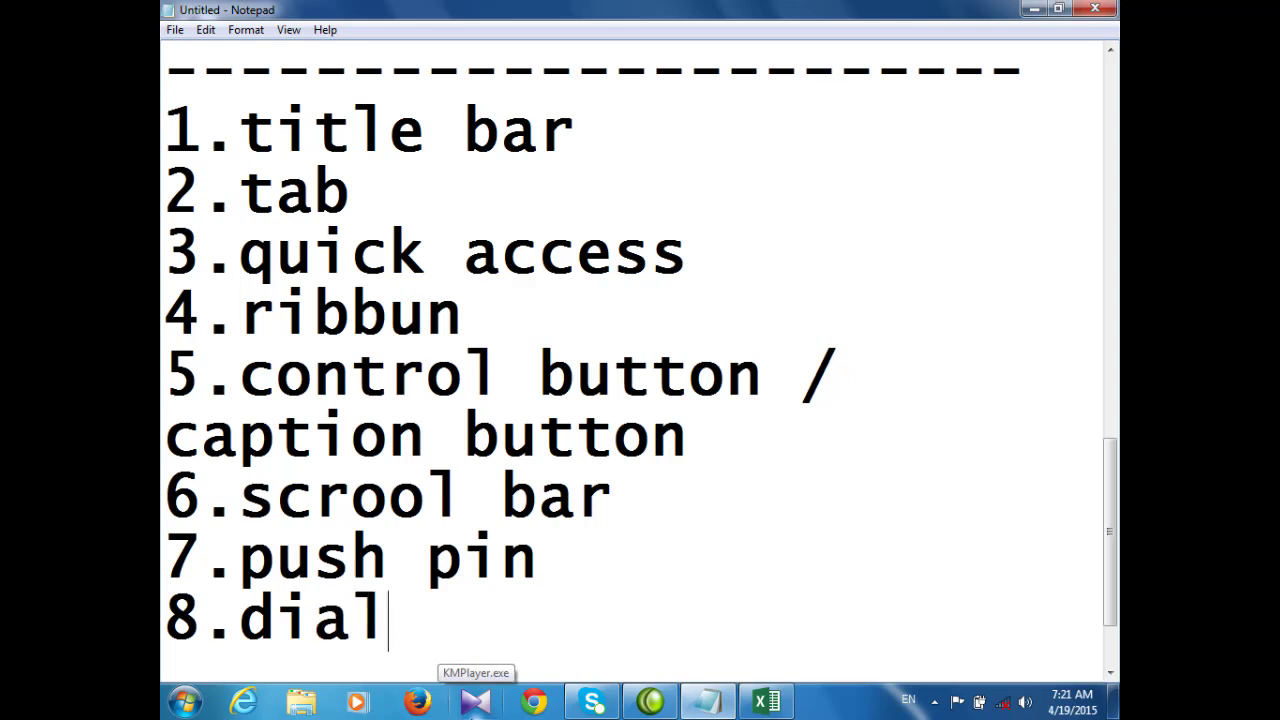
{"action": "type", "text": "og box lou"}
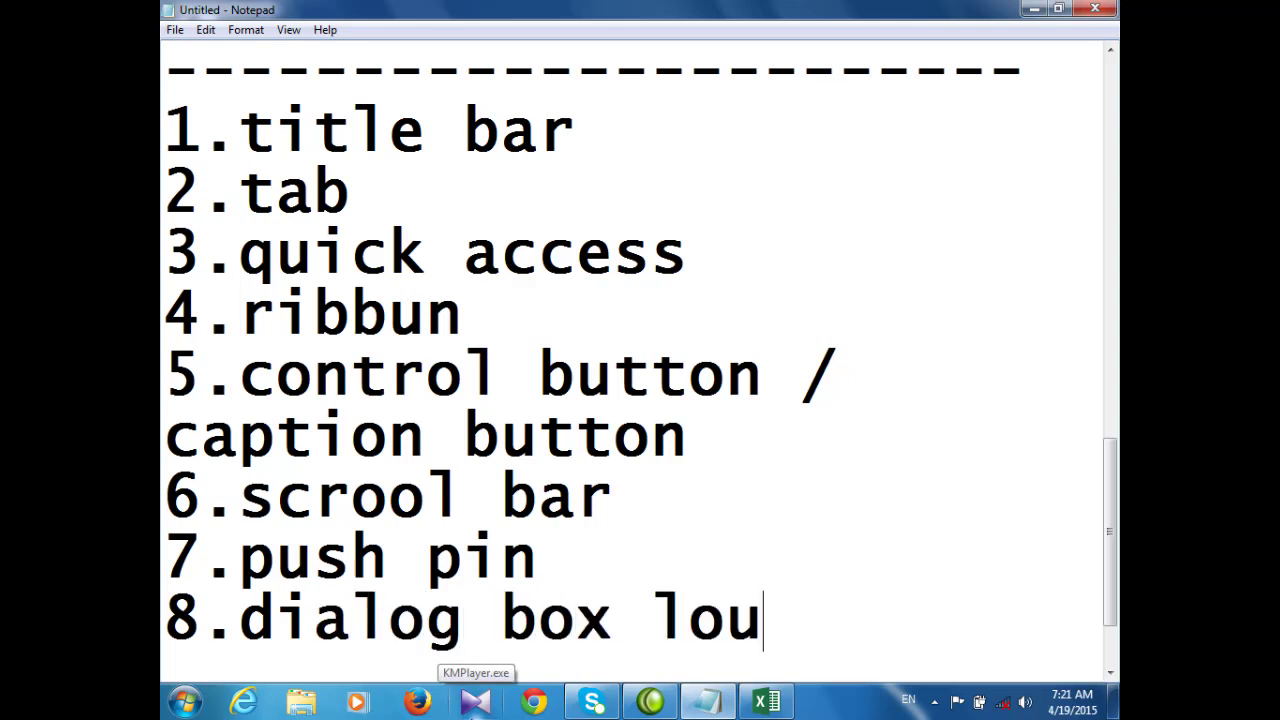
{"action": "key", "text": "BackSpace"}
{"action": "key", "text": "BackSpace"}
{"action": "type", "text": "unch"}
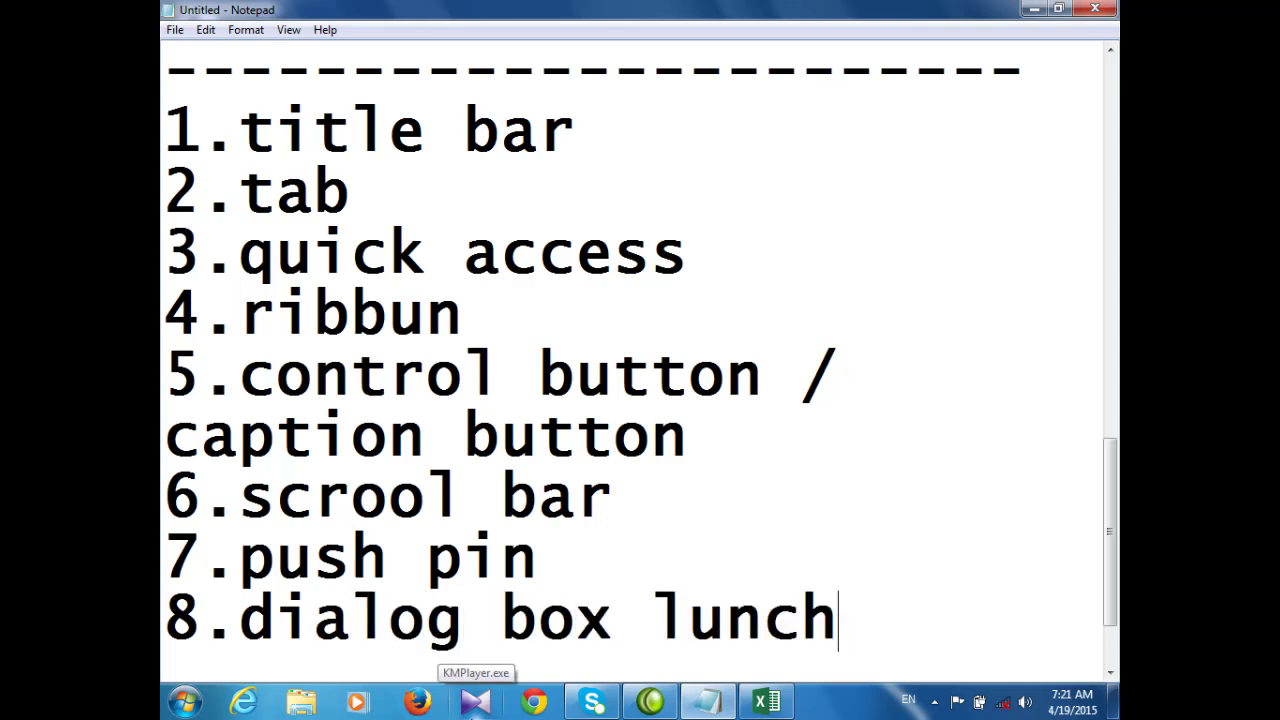
{"action": "type", "text": "er"}
{"action": "key", "text": "Return"}
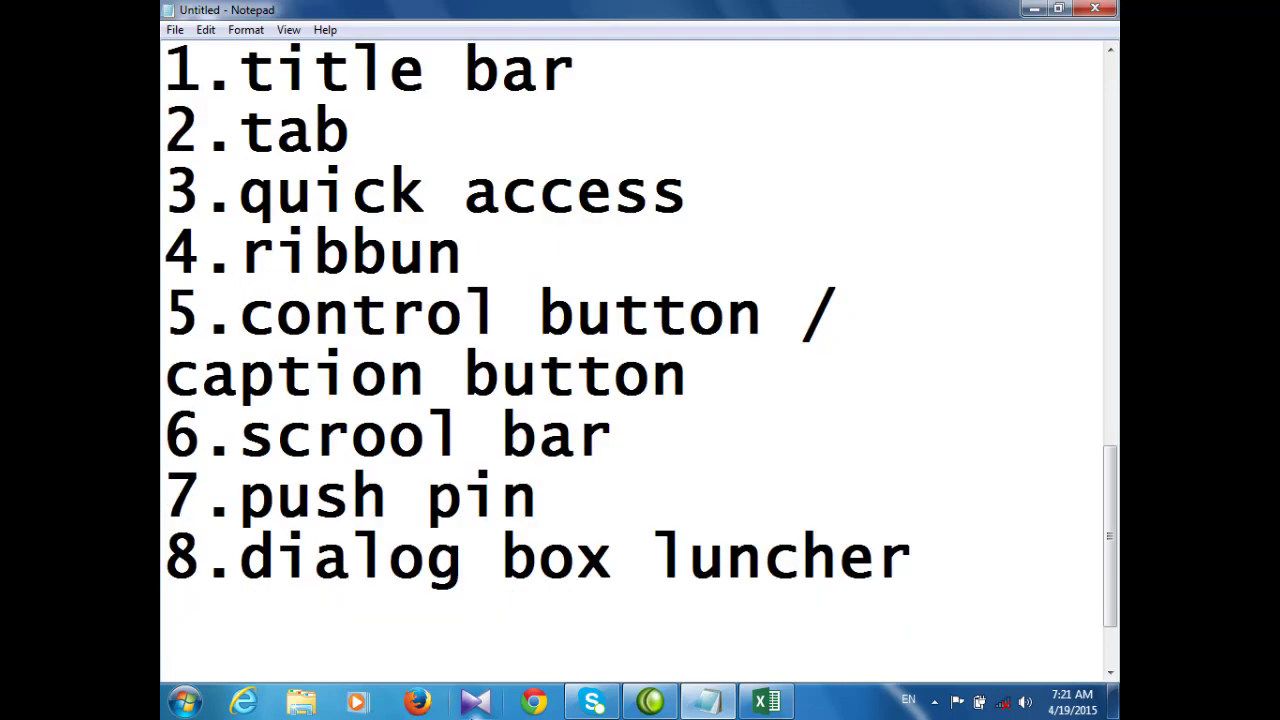
{"action": "type", "text": "9."}
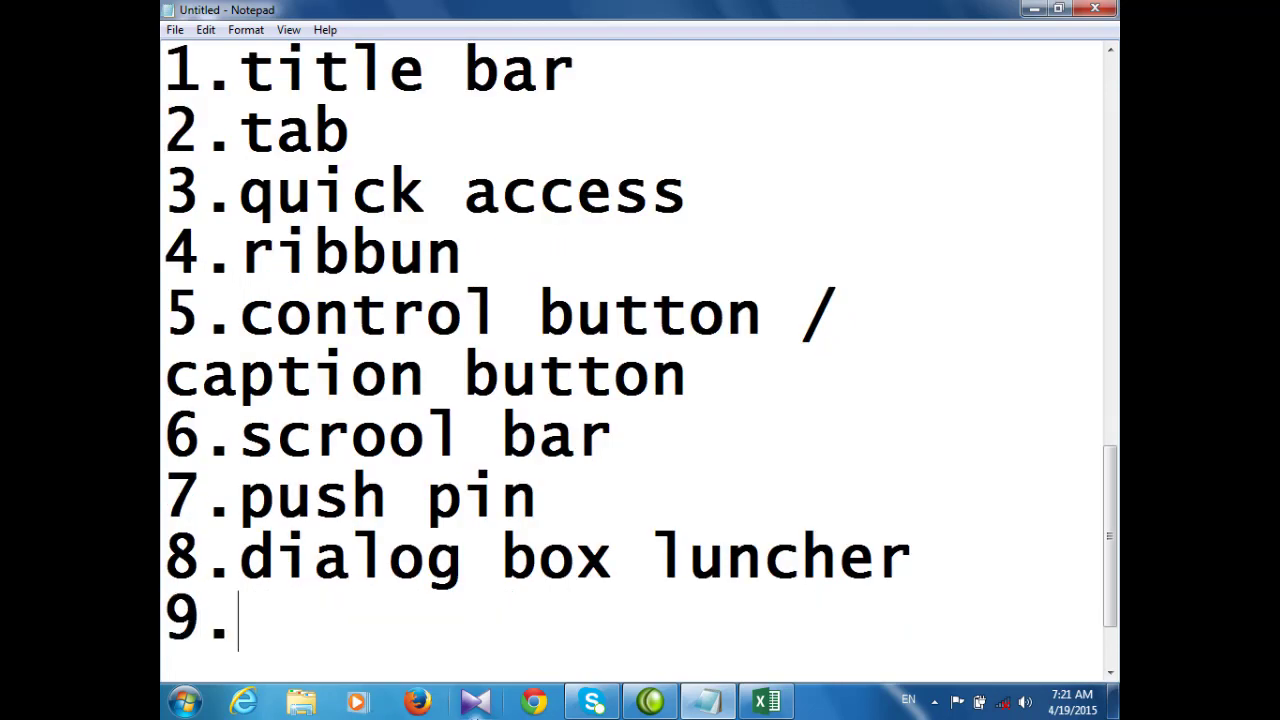
{"action": "type", "text": "name"}
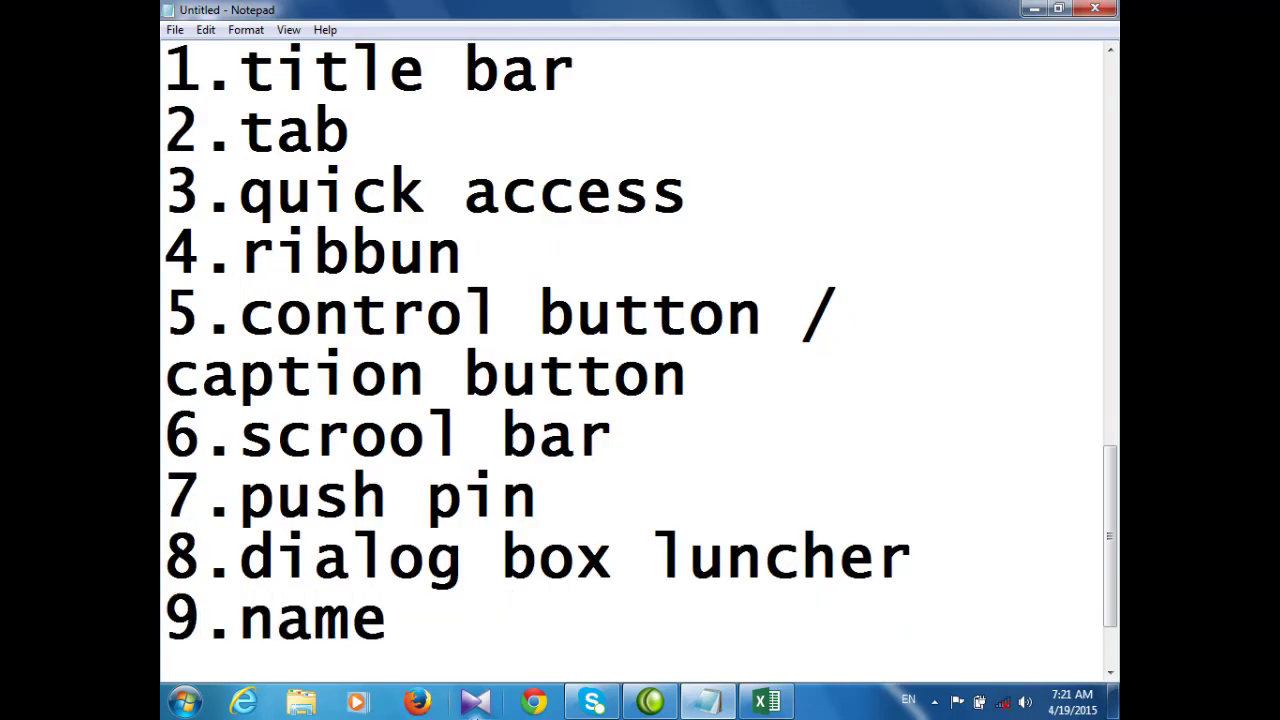
{"action": "type", "text": " box"}
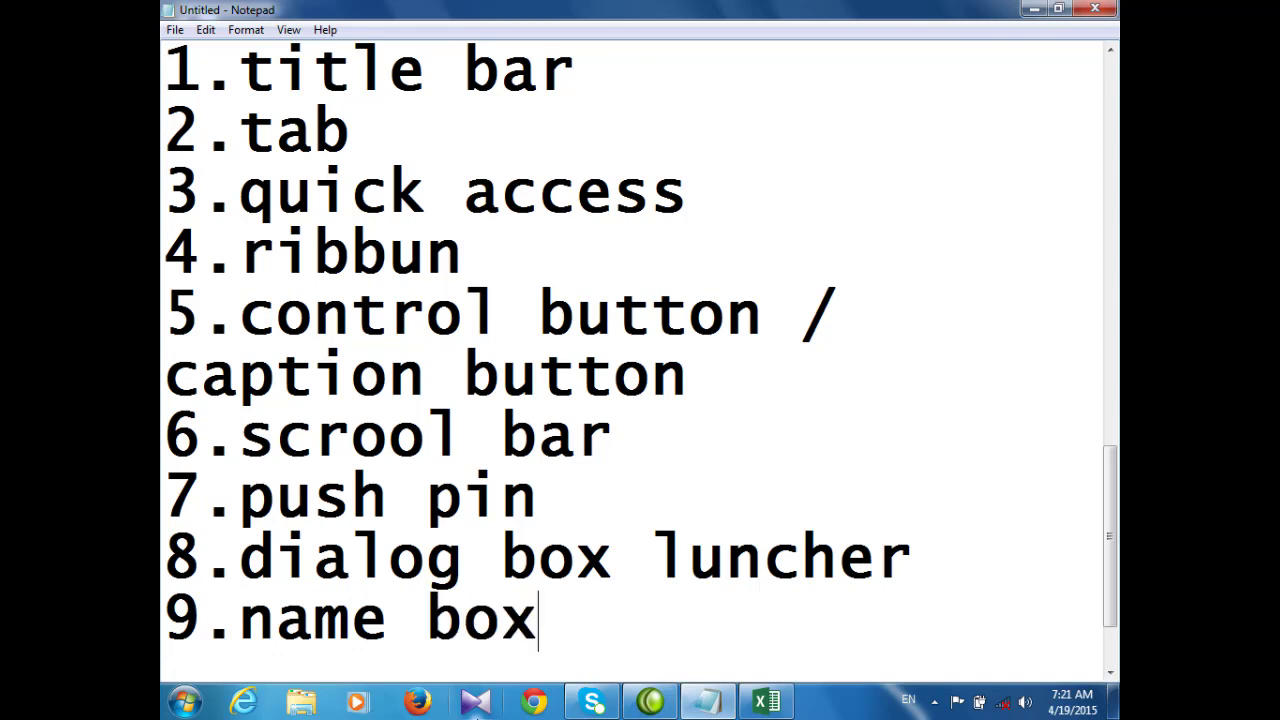
Bring Excel's Book1 forward, check the empty Name Box list, and minimize then restore Excel.
{"action": "left_click", "coordinate": [765, 708]}
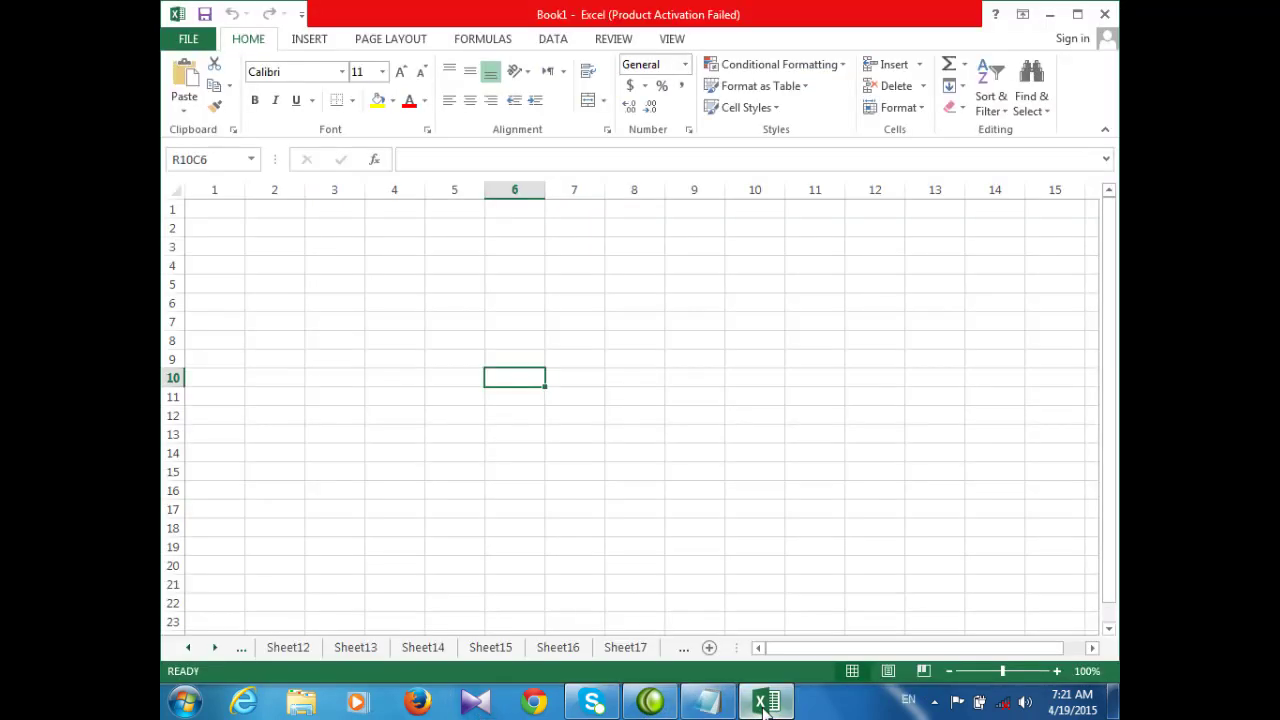
{"action": "left_click", "coordinate": [252, 160]}
{"action": "left_click", "coordinate": [400, 345]}
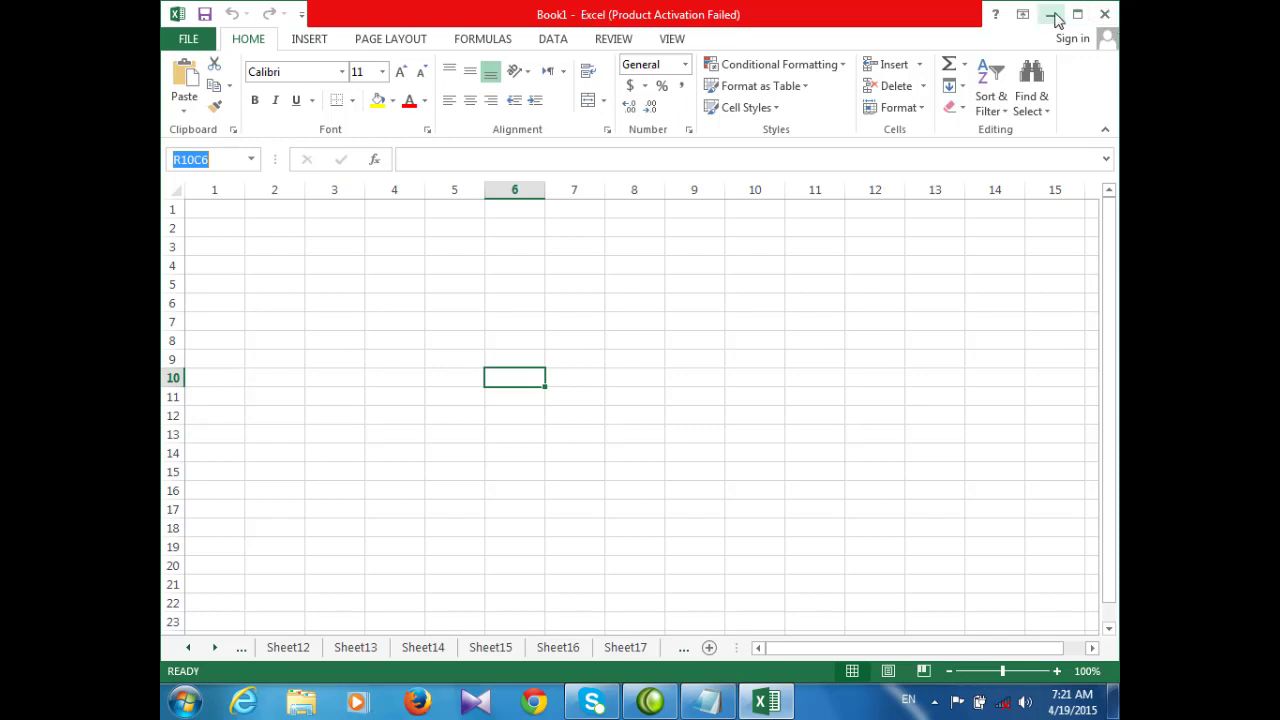
{"action": "left_click", "coordinate": [1049, 14]}
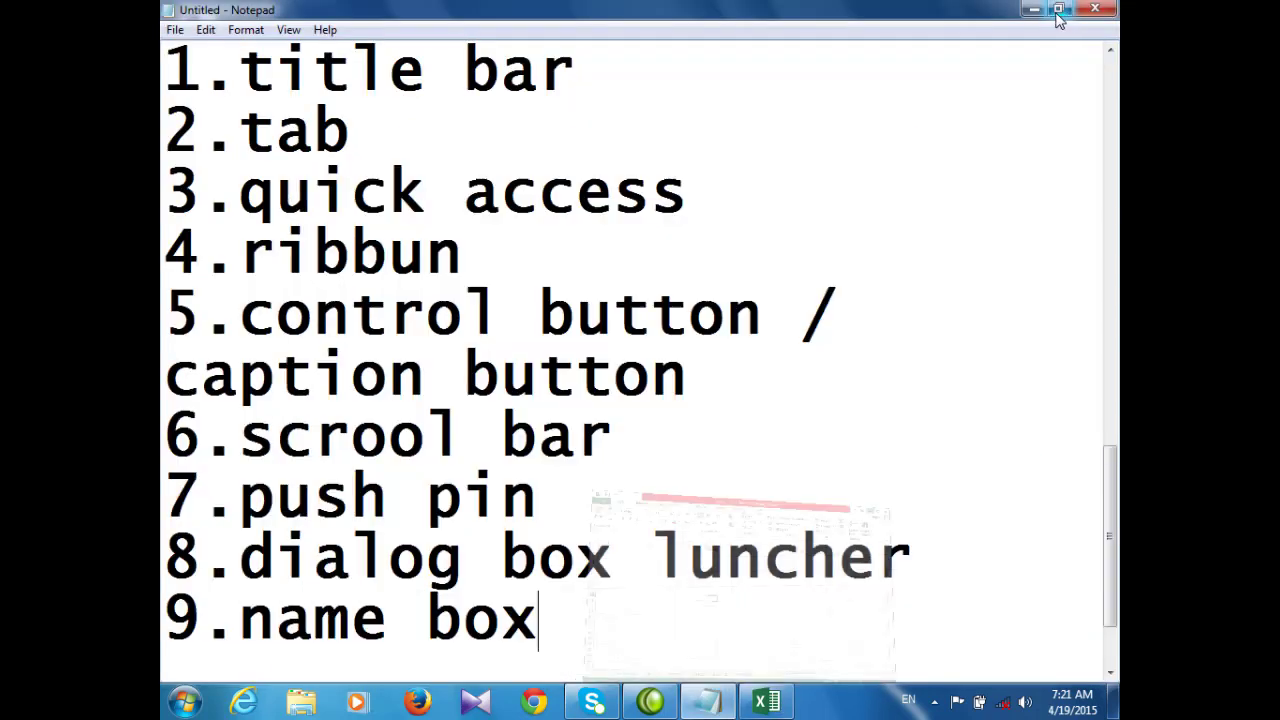
{"action": "left_click", "coordinate": [767, 702]}
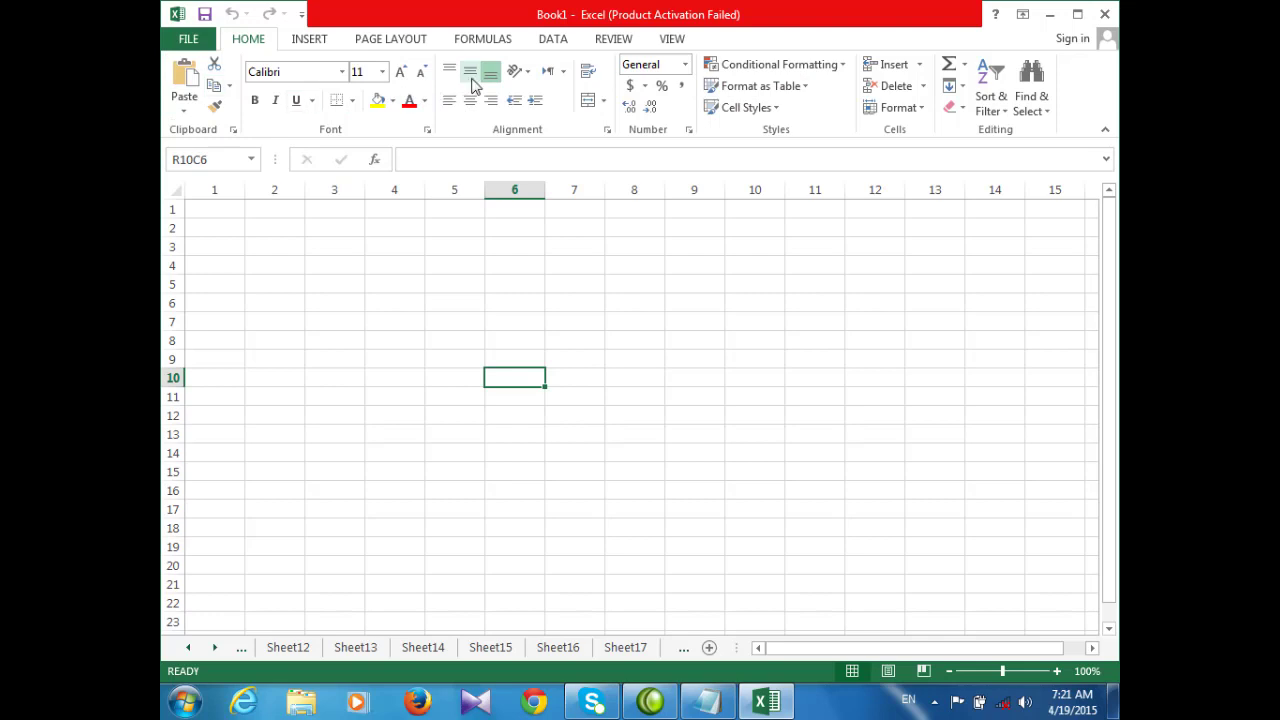
Browse the INSERT and PAGE LAYOUT ribbon tabs, ending on HOME.
{"action": "left_click", "coordinate": [309, 45]}
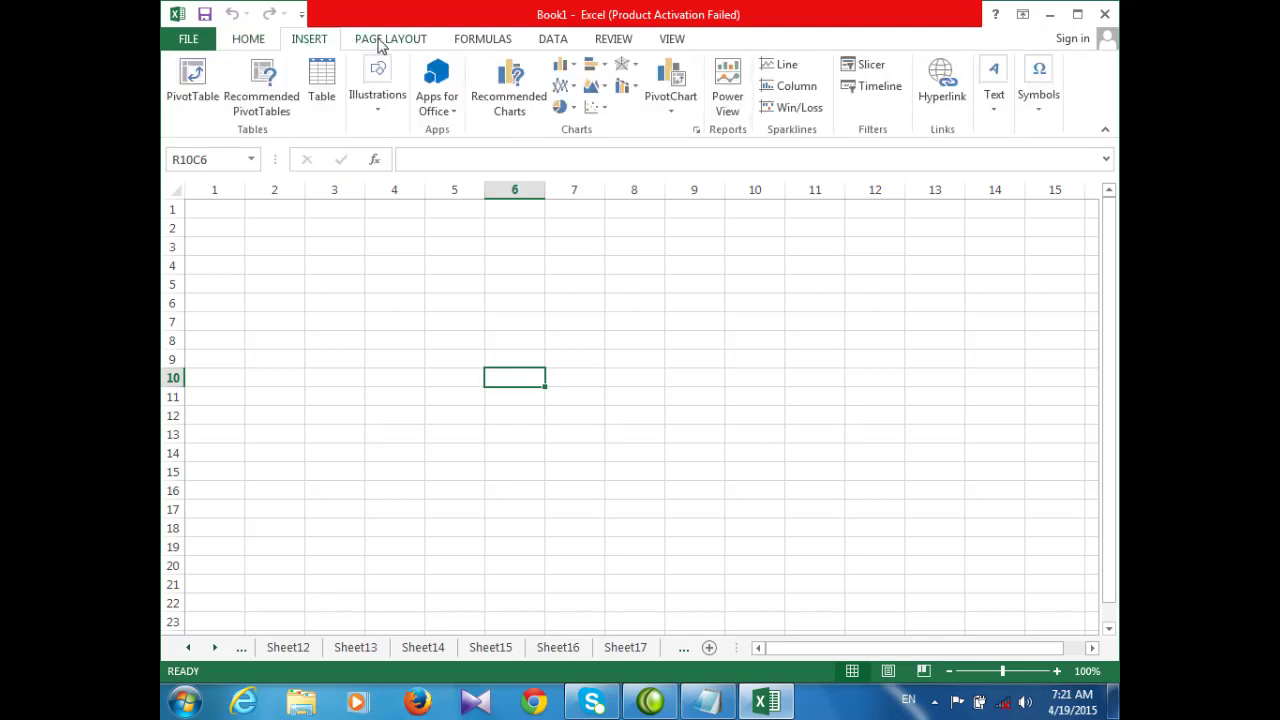
{"action": "left_click", "coordinate": [378, 42]}
{"action": "left_click", "coordinate": [318, 42]}
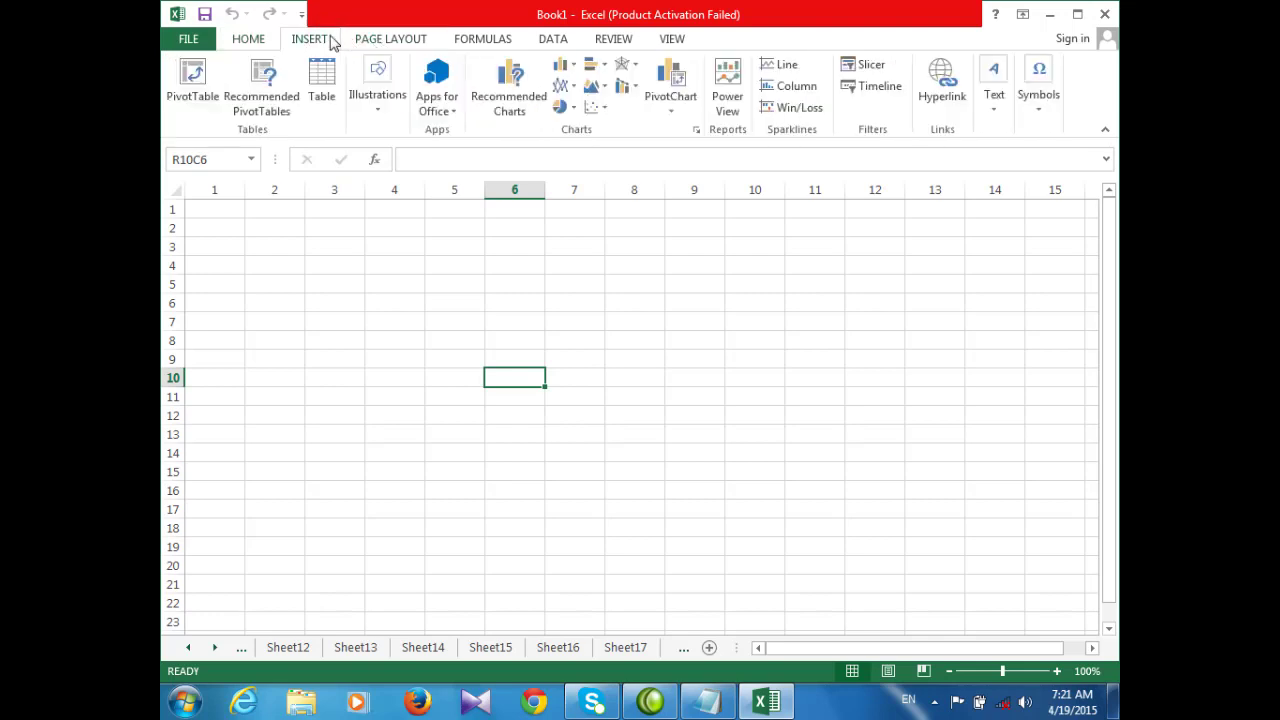
{"action": "left_click", "coordinate": [250, 42]}
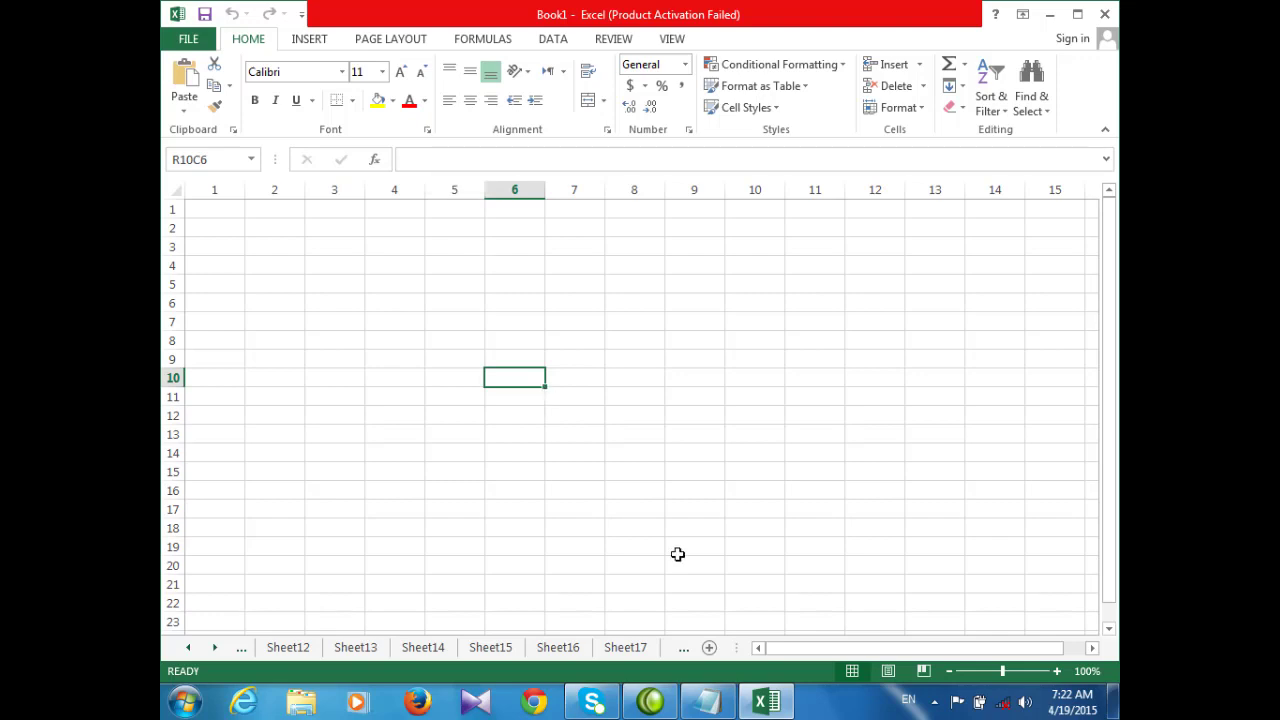
In Notepad, add '10.formula bar' and '11.sheet tabs', then begin '12.'.
{"action": "left_click", "coordinate": [710, 705]}
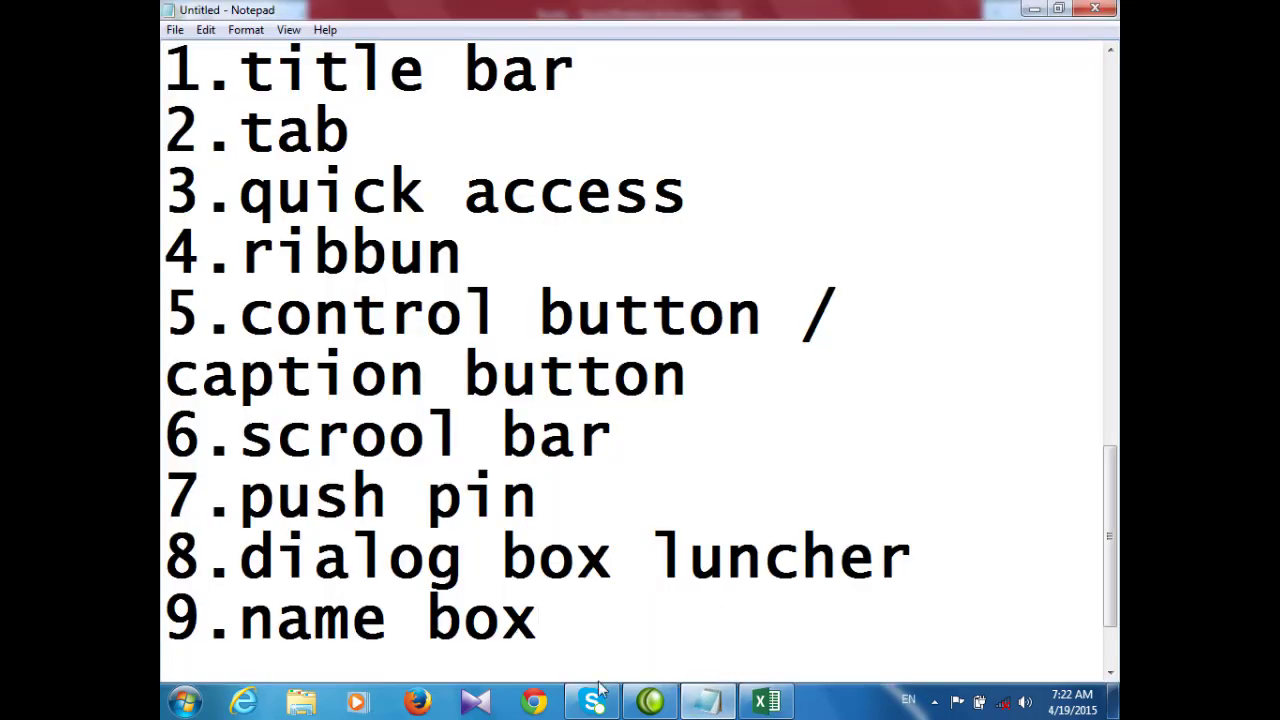
{"action": "key", "text": "Return"}
{"action": "type", "text": "10"}
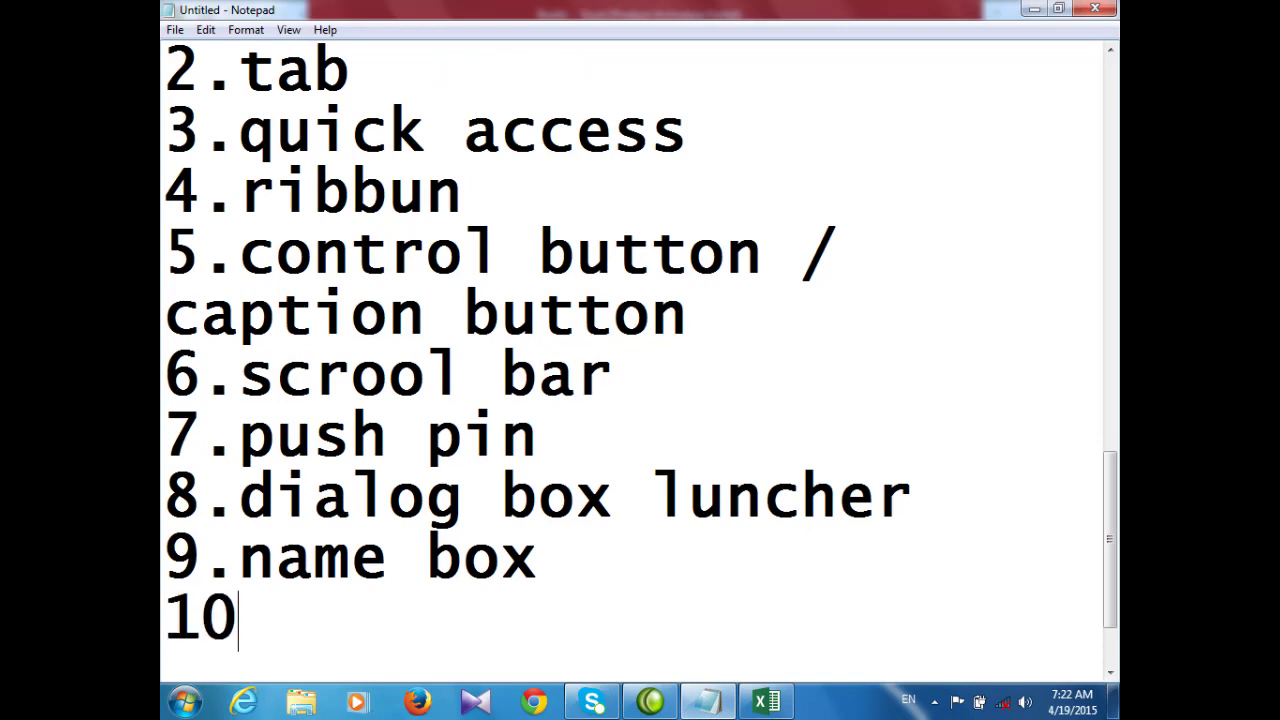
{"action": "type", "text": ".furm"}
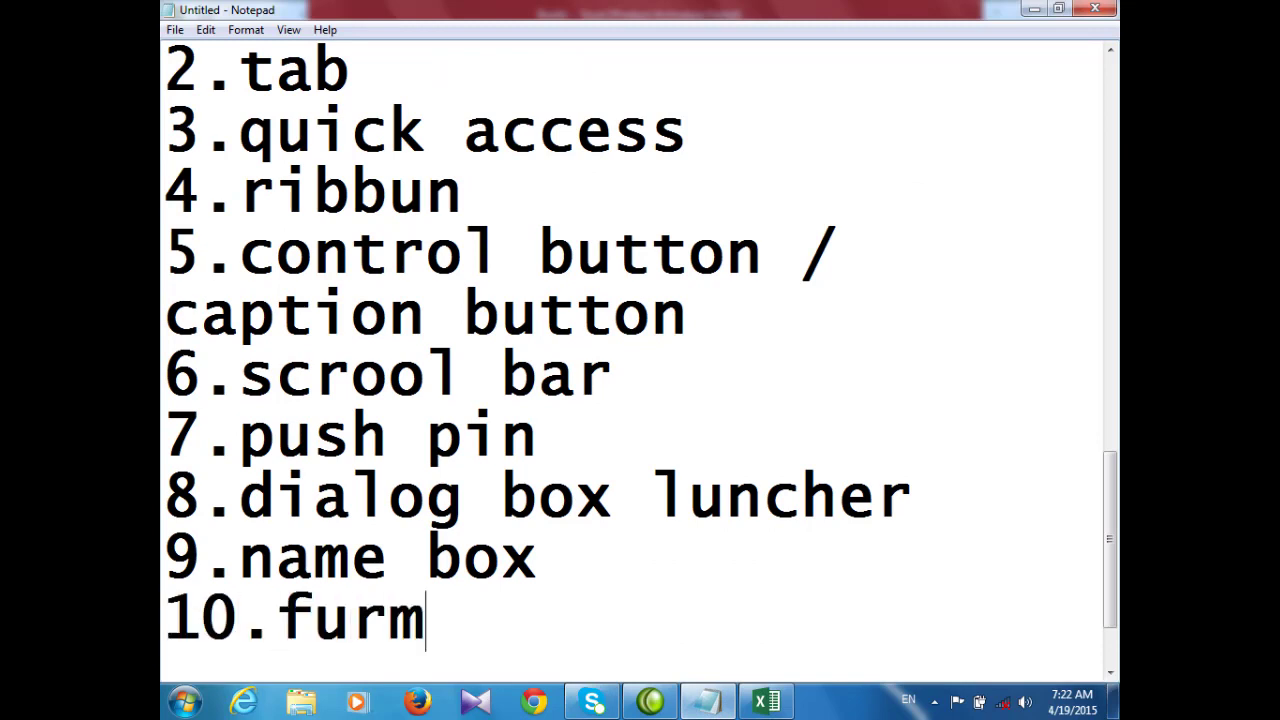
{"action": "key", "text": "BackSpace"}
{"action": "key", "text": "BackSpace"}
{"action": "key", "text": "BackSpace"}
{"action": "type", "text": "orm"}
{"action": "type", "text": "ula bar"}
{"action": "key", "text": "Return"}
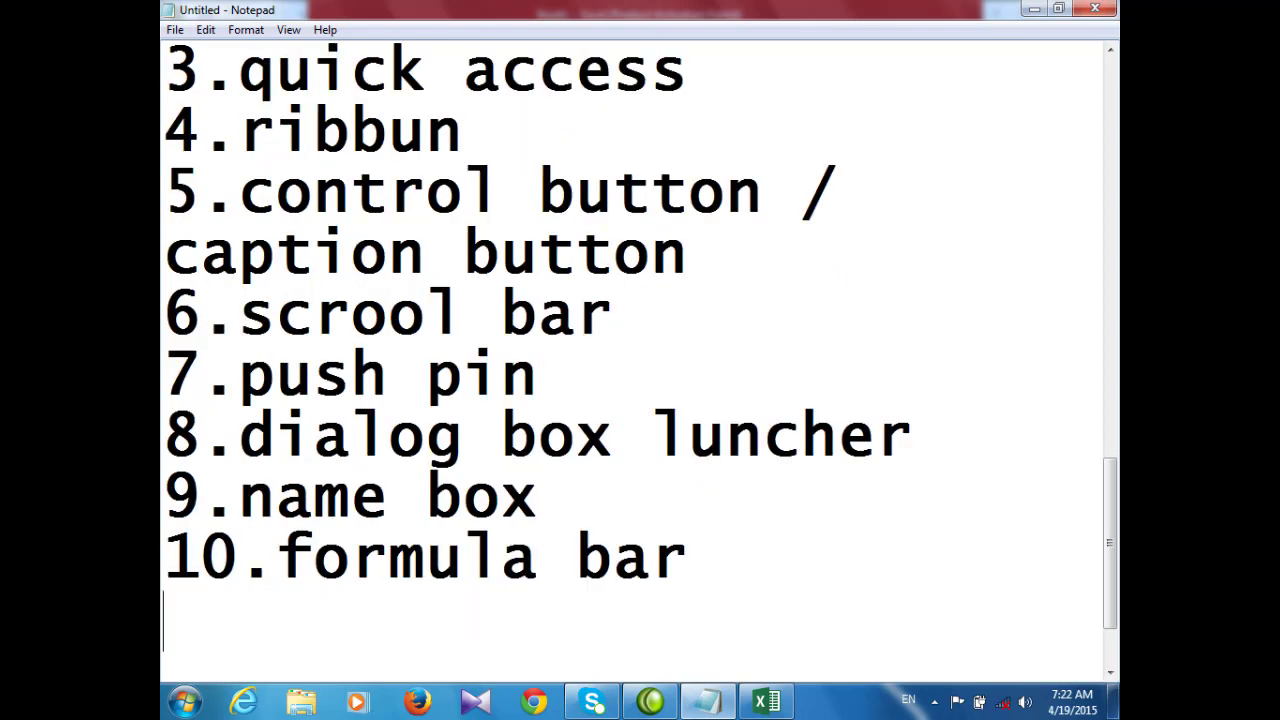
{"action": "type", "text": "11.sh"}
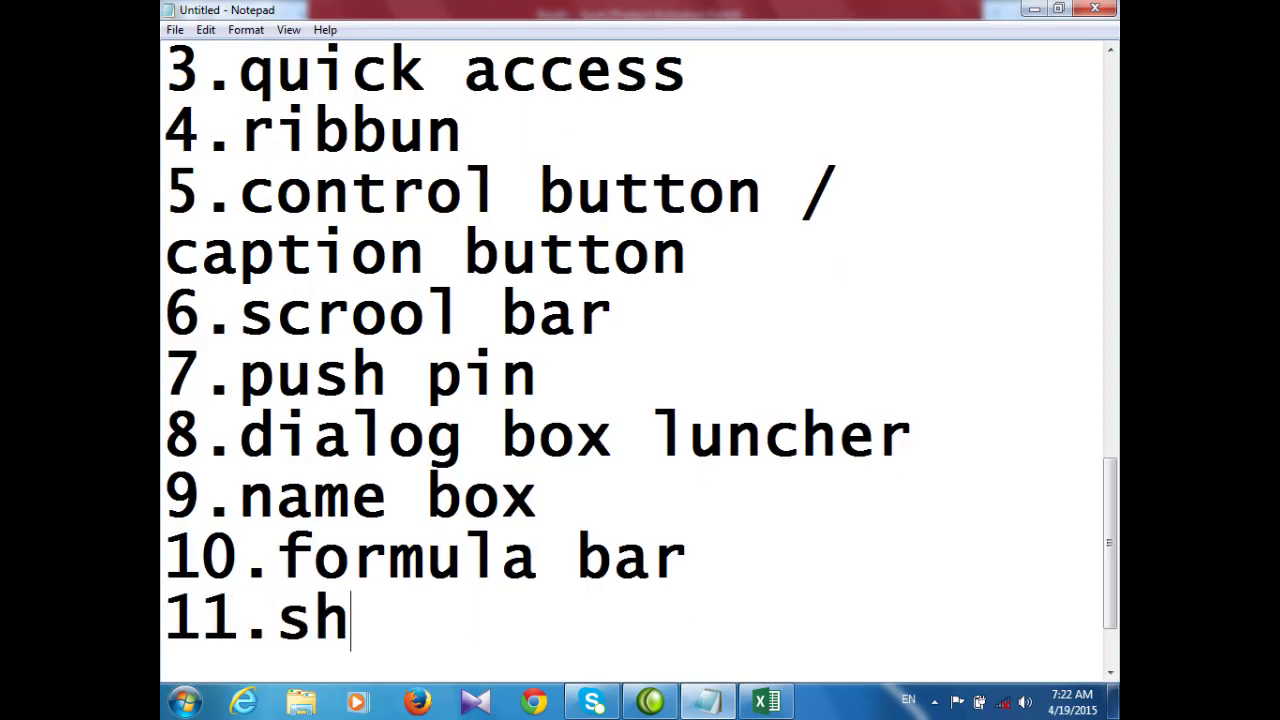
{"action": "type", "text": "eet tab"}
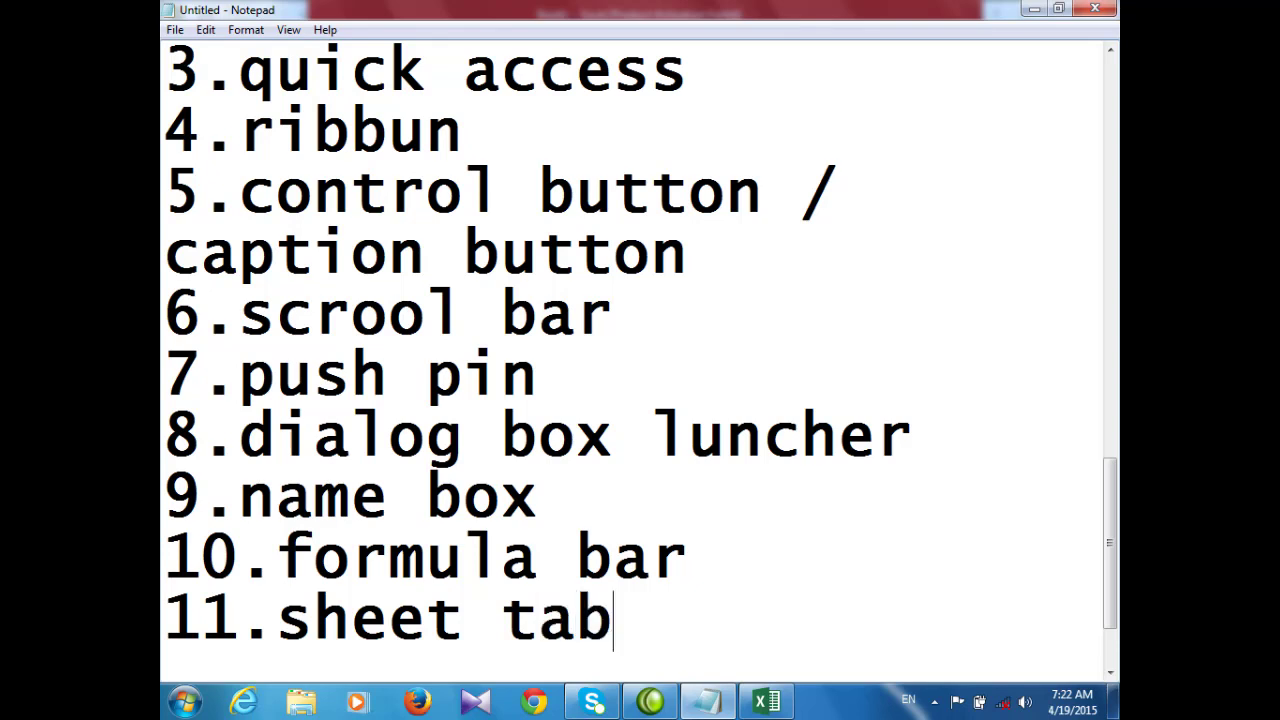
{"action": "type", "text": "s"}
{"action": "key", "text": "Return"}
{"action": "type", "text": "12"}
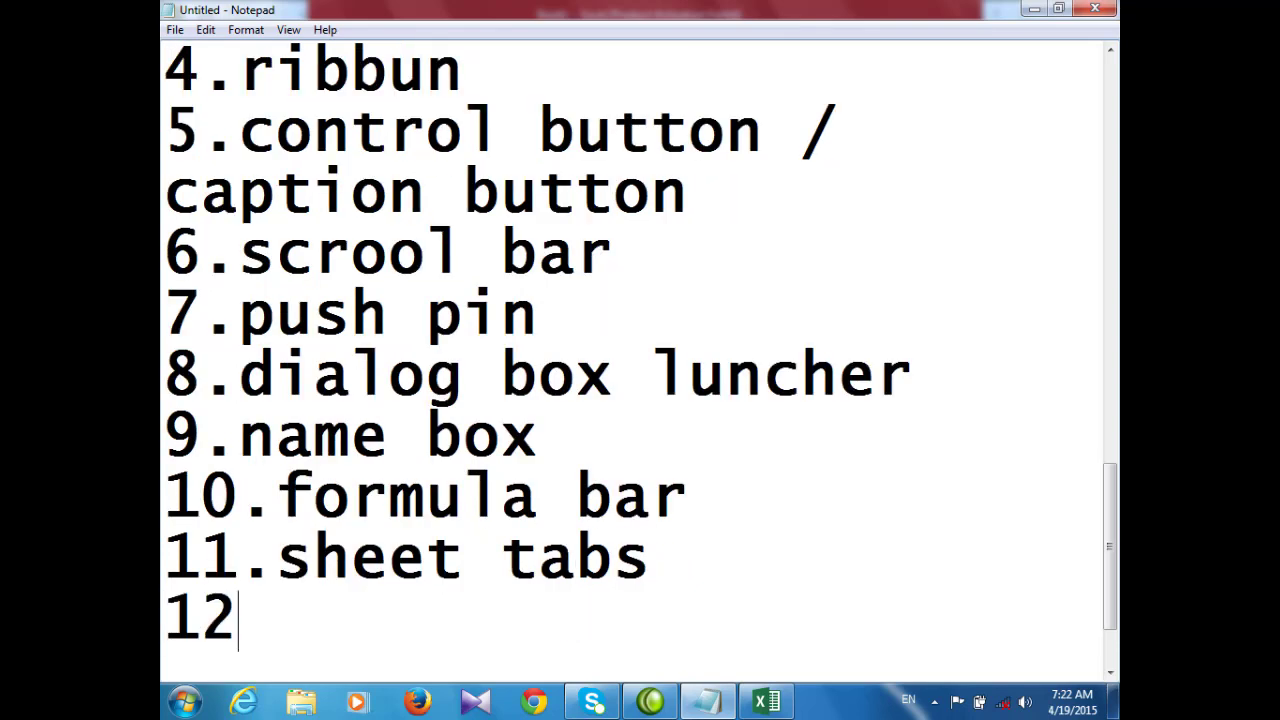
{"action": "type", "text": "."}
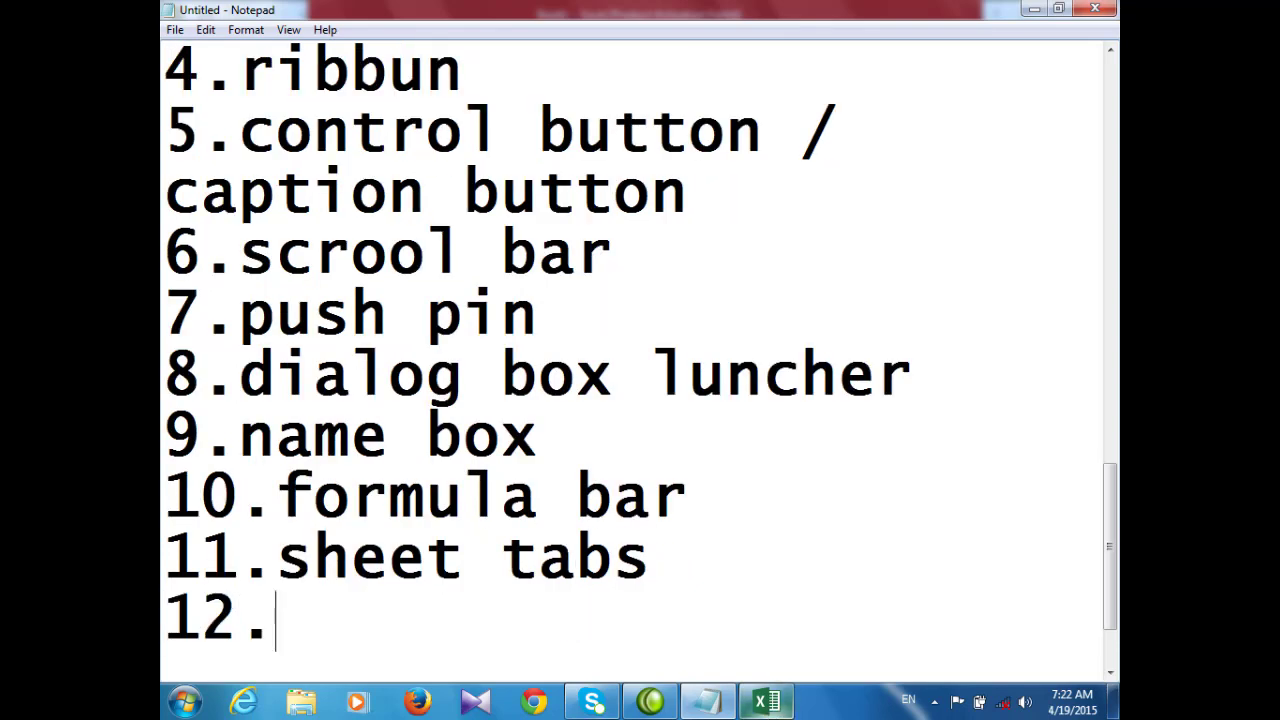
Bring Book1 forward and scroll the sheet tabs right toward Sheet19, then back to Sheet1.
{"action": "mouse_move", "coordinate": [766, 701]}
{"action": "left_click", "coordinate": [822, 597]}
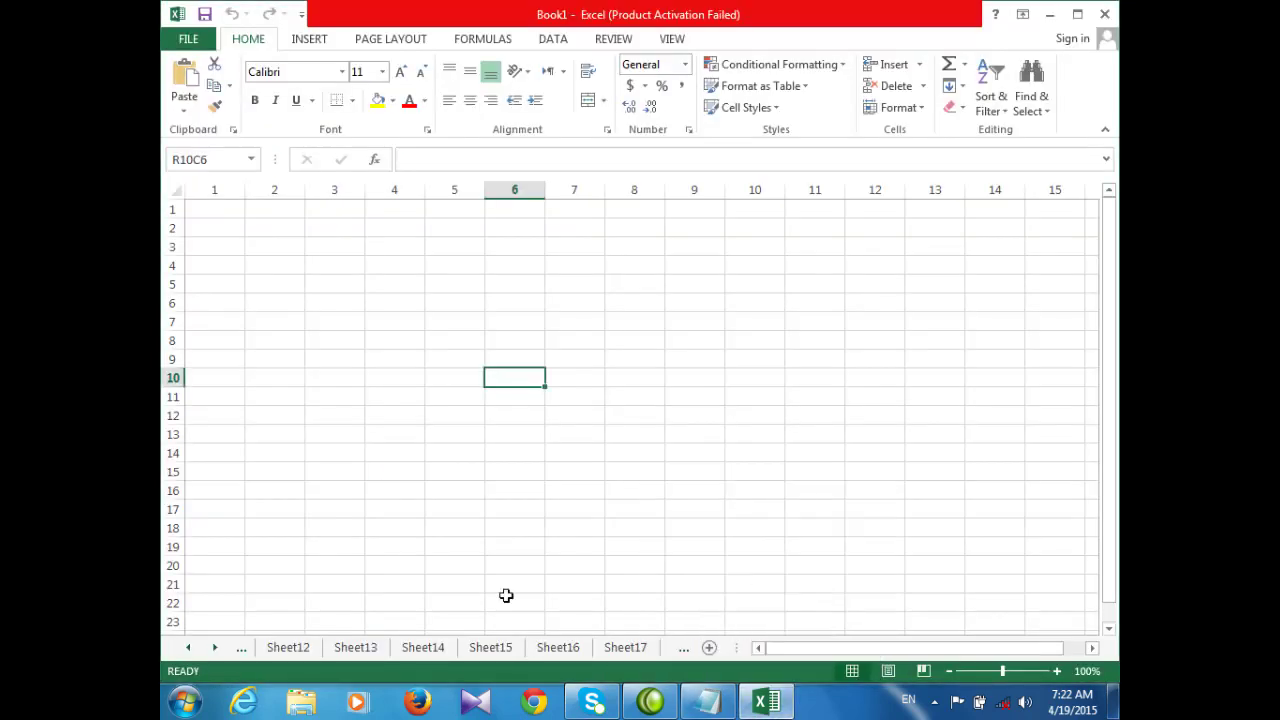
{"action": "left_click", "coordinate": [215, 648]}
{"action": "left_click", "coordinate": [215, 648]}
{"action": "left_click", "coordinate": [191, 650]}
{"action": "left_click", "coordinate": [191, 650]}
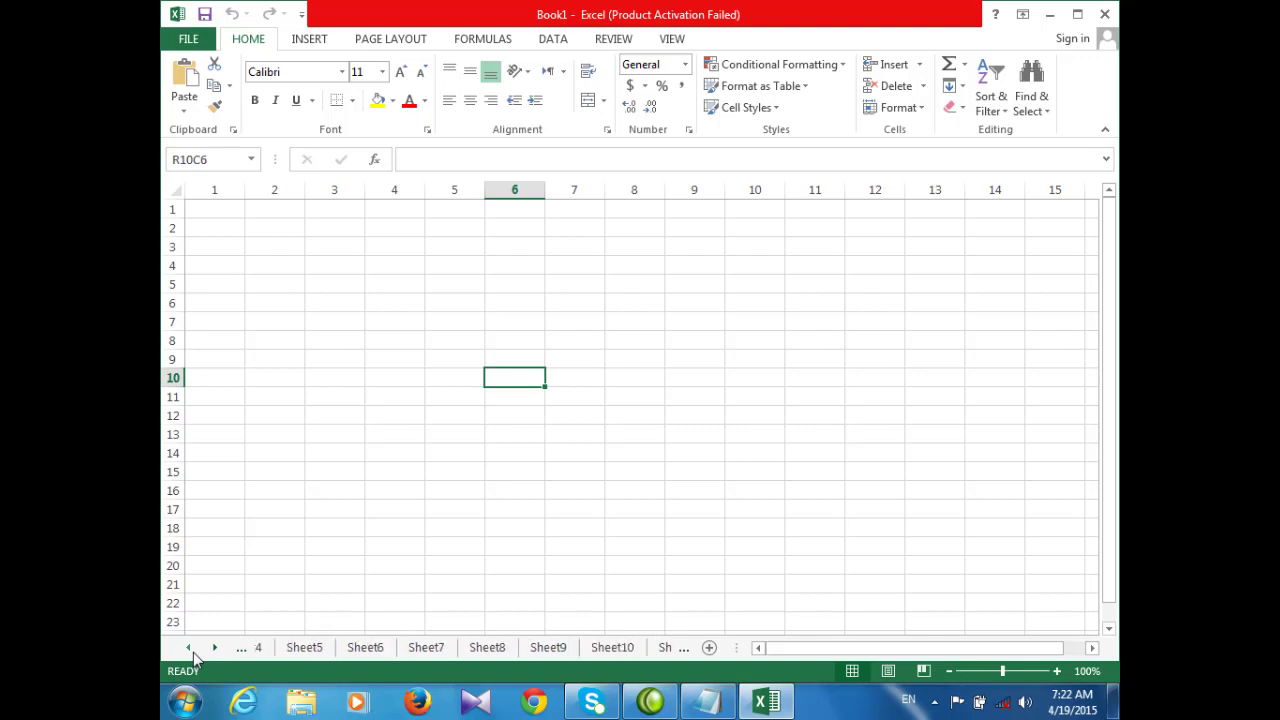
{"action": "left_click", "coordinate": [191, 650]}
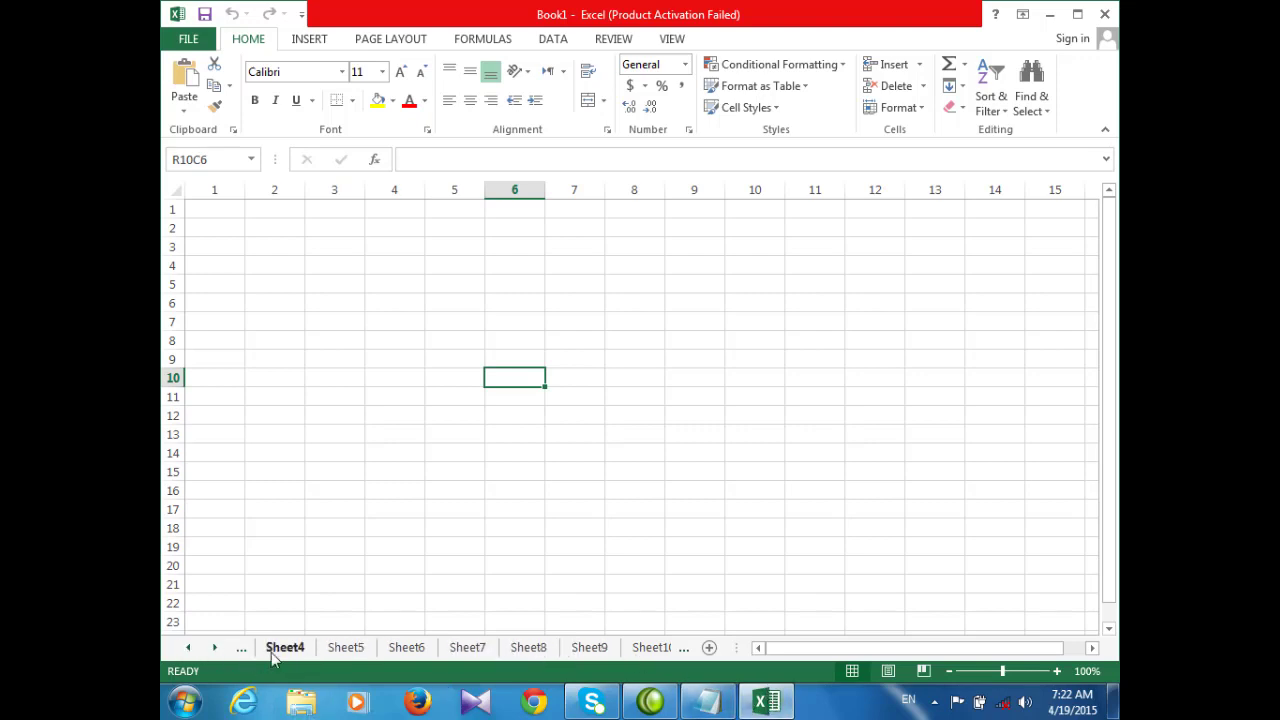
{"action": "left_click", "coordinate": [185, 648]}
{"action": "left_click", "coordinate": [183, 648]}
{"action": "left_click", "coordinate": [183, 648]}
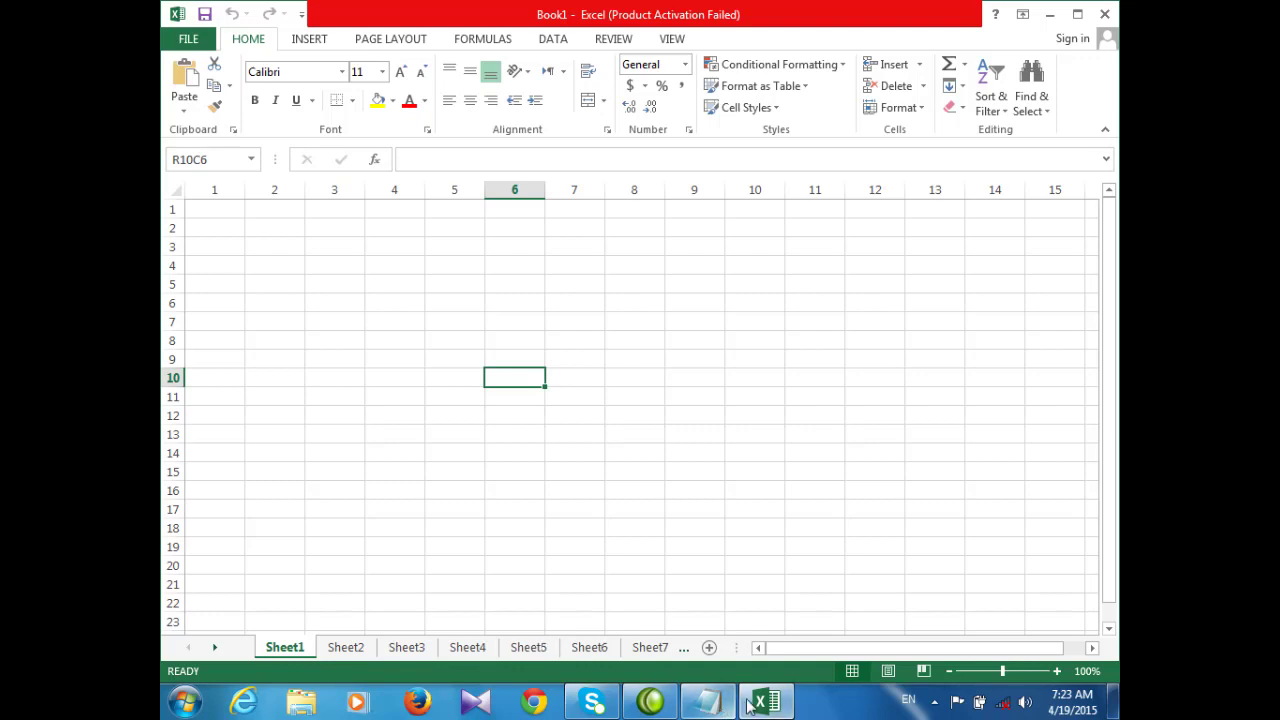
{"action": "mouse_move", "coordinate": [708, 702]}
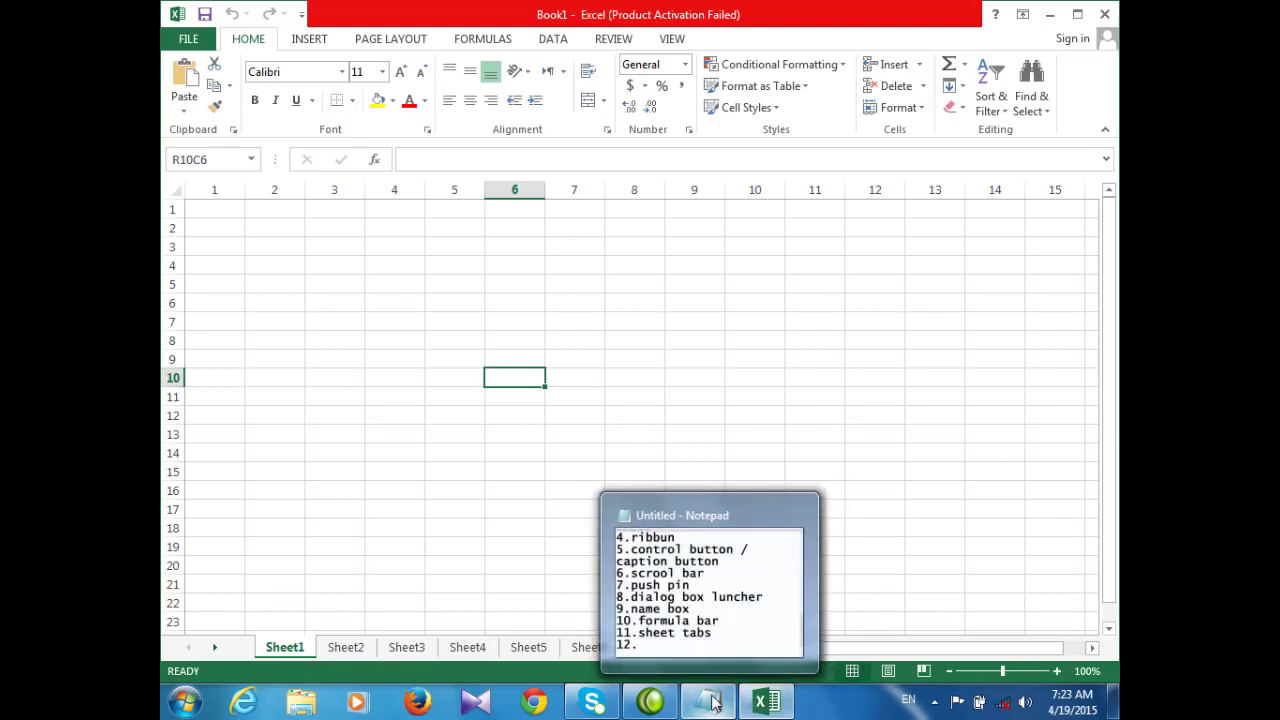
Back in Notepad, complete item 12 as 'active sheet', fixing the typos.
{"action": "left_click", "coordinate": [712, 703]}
{"action": "type", "text": "a"}
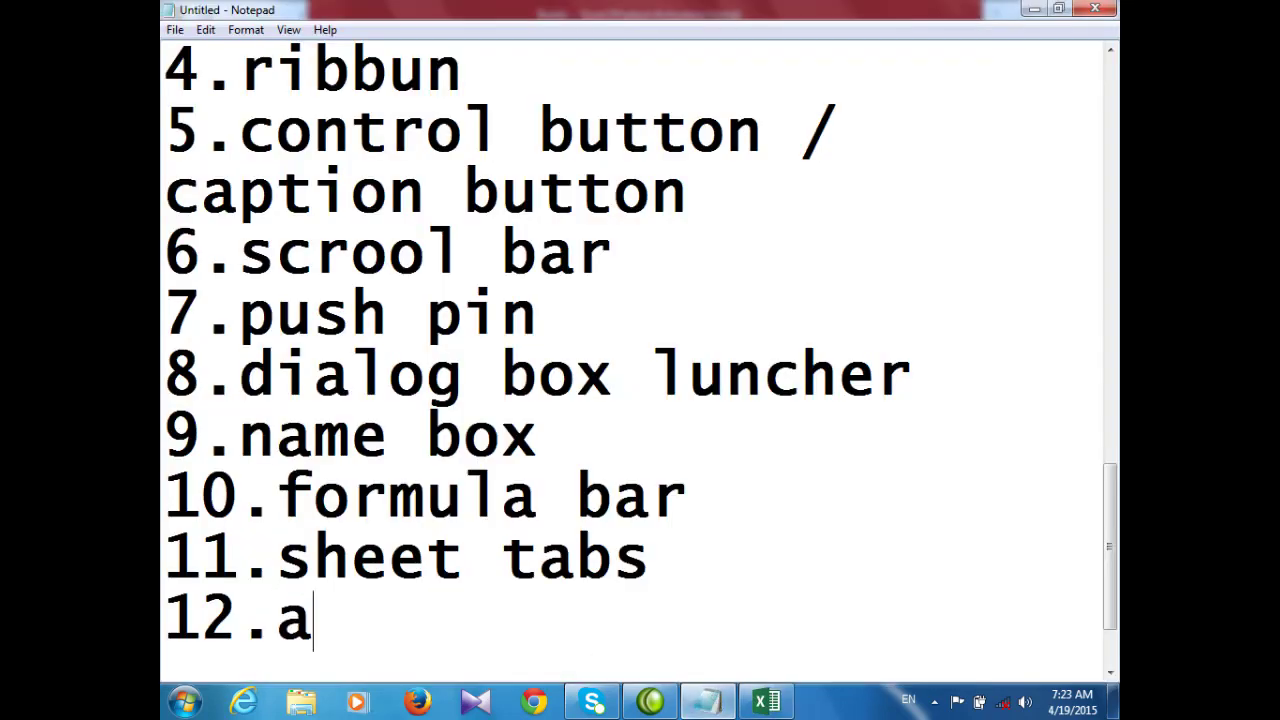
{"action": "type", "text": "ct"}
{"action": "key", "text": "BackSpace"}
{"action": "type", "text": "tive "}
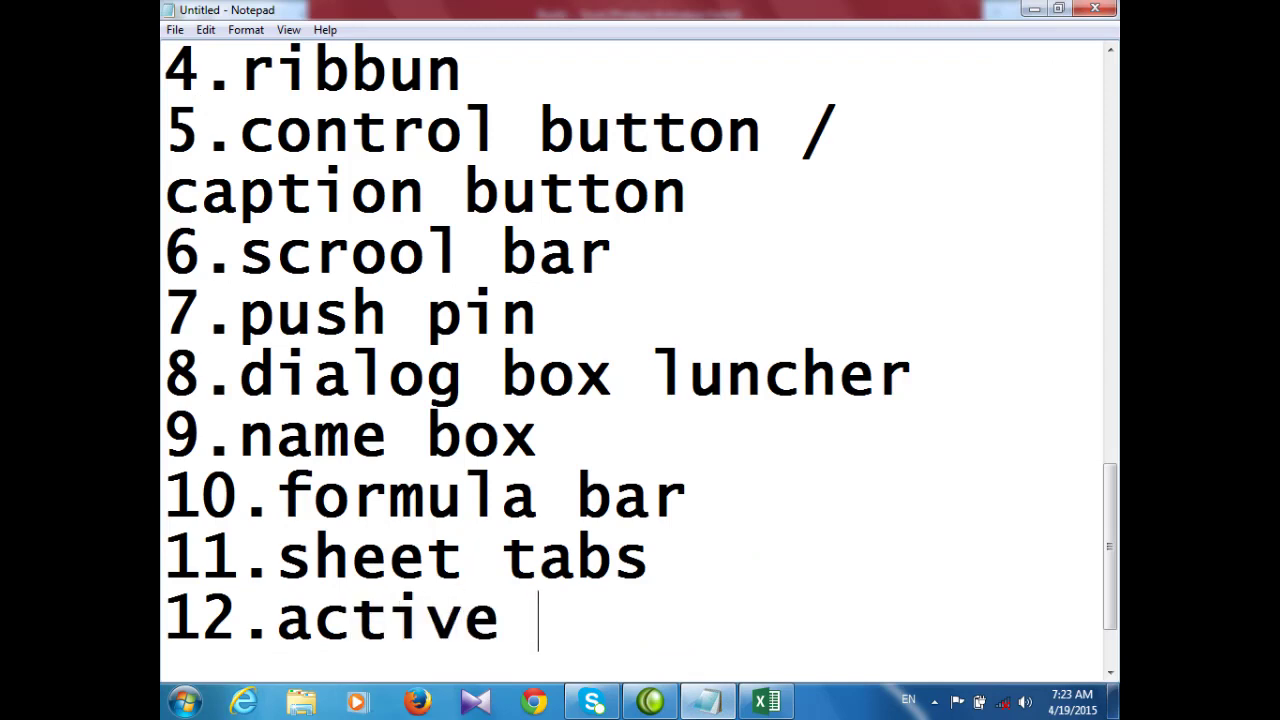
{"action": "type", "text": "shet"}
{"action": "key", "text": "BackSpace"}
{"action": "type", "text": "ets"}
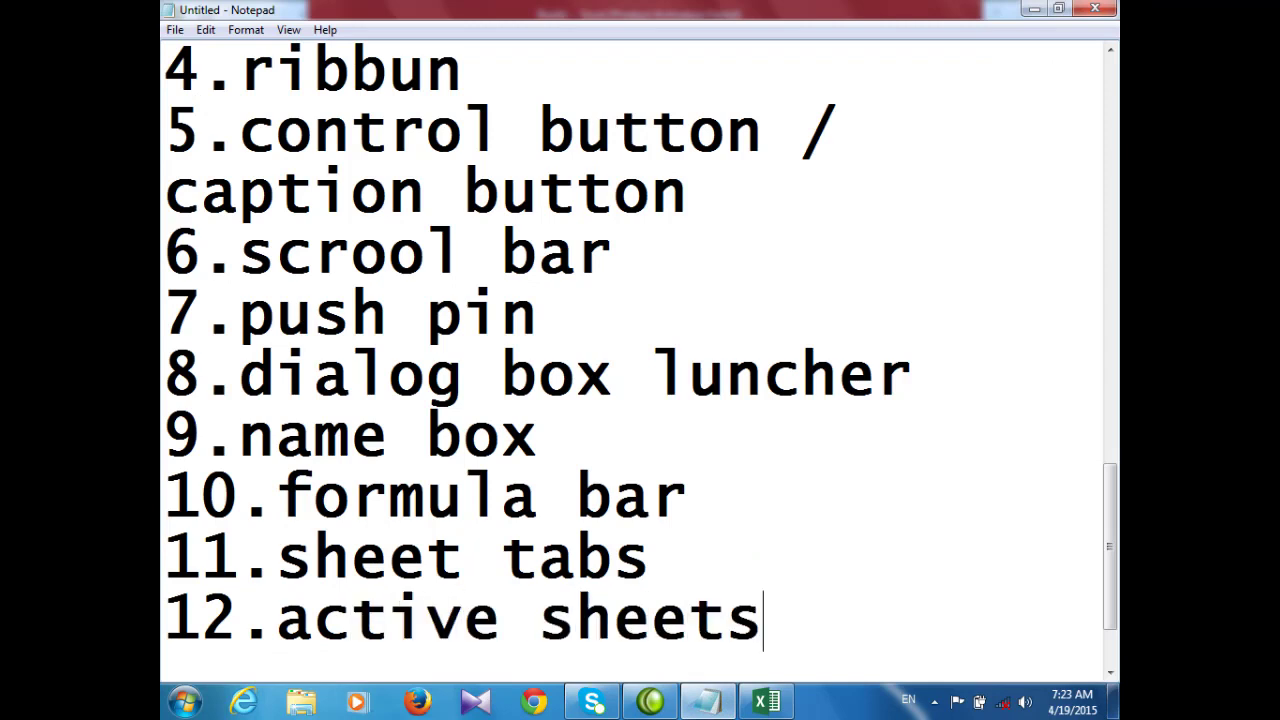
{"action": "key", "text": "Return"}
{"action": "key", "text": "BackSpace"}
{"action": "key", "text": "BackSpace"}
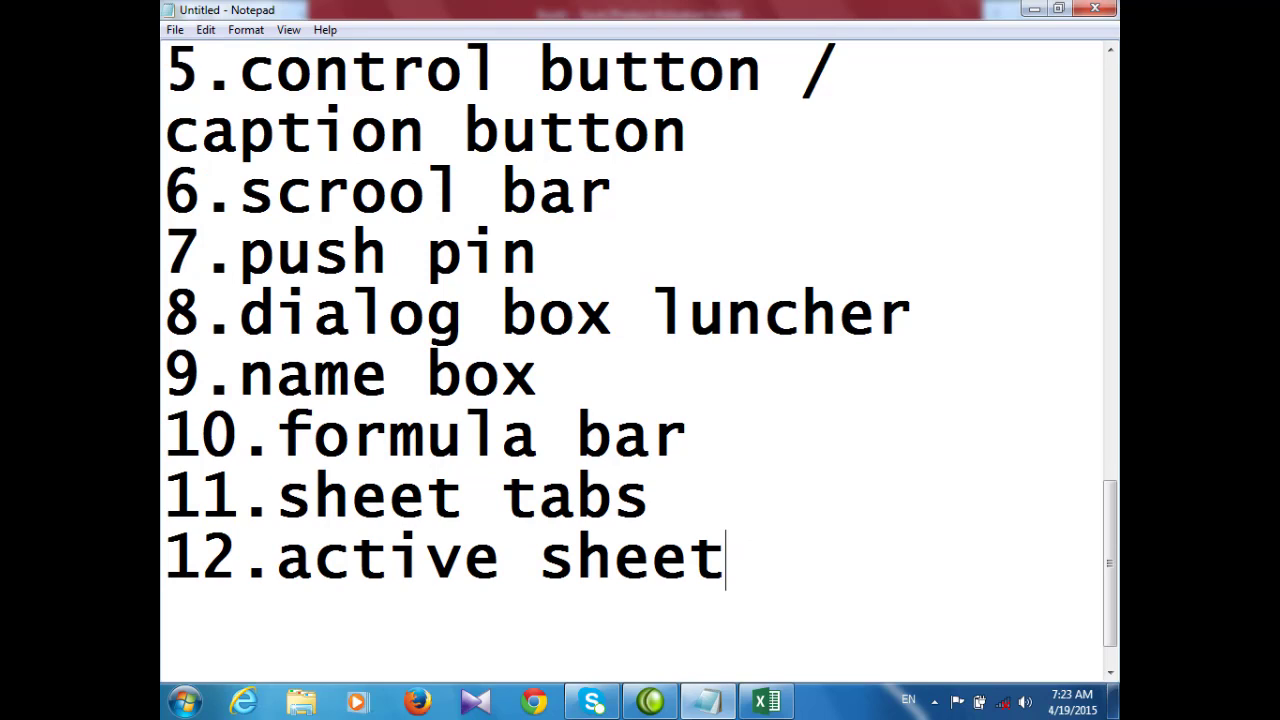
{"action": "key", "text": "Return"}
Add '13.inactive sheets' and '14.zoom view' as the next list lines.
{"action": "type", "text": "13"}
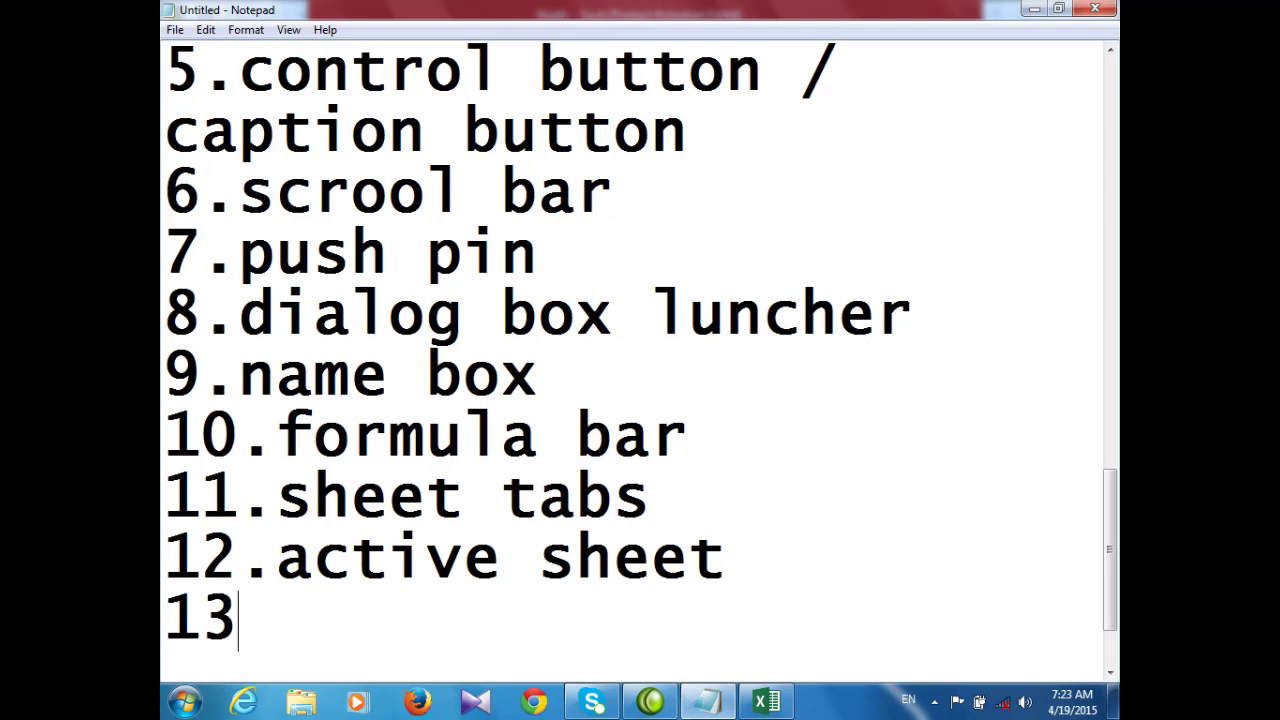
{"action": "type", "text": ".ina"}
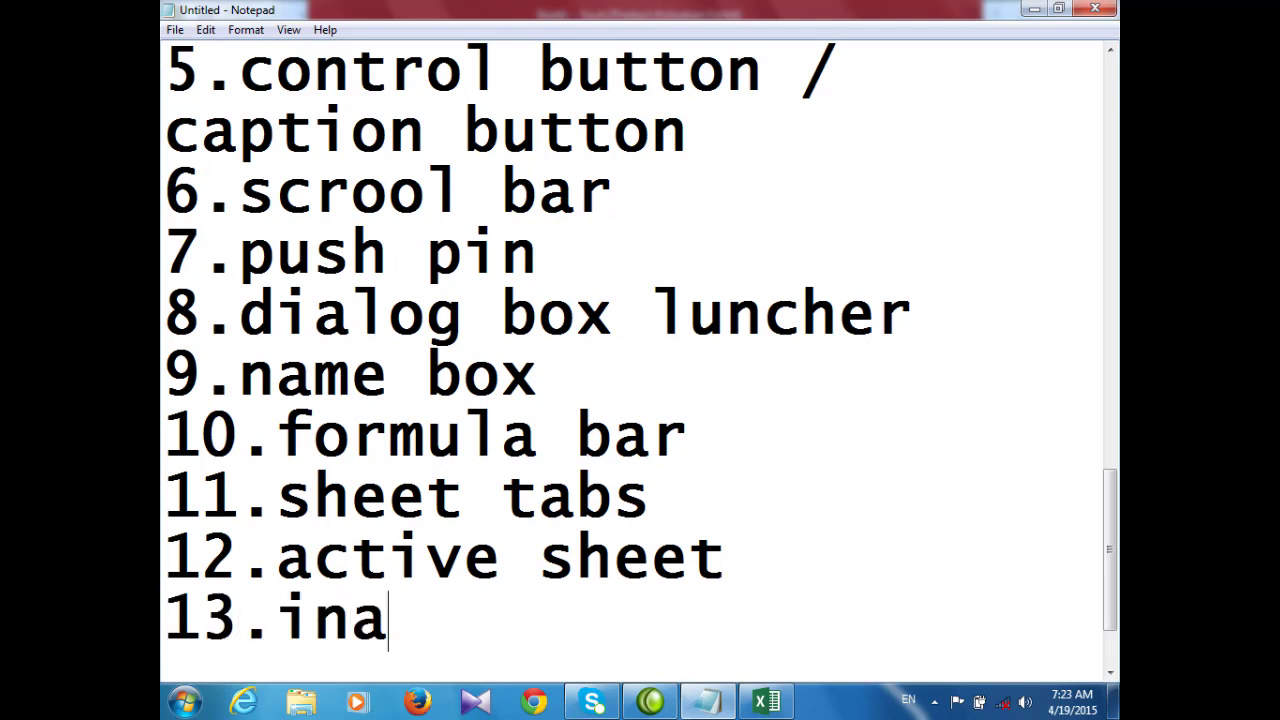
{"action": "type", "text": "ctive shee"}
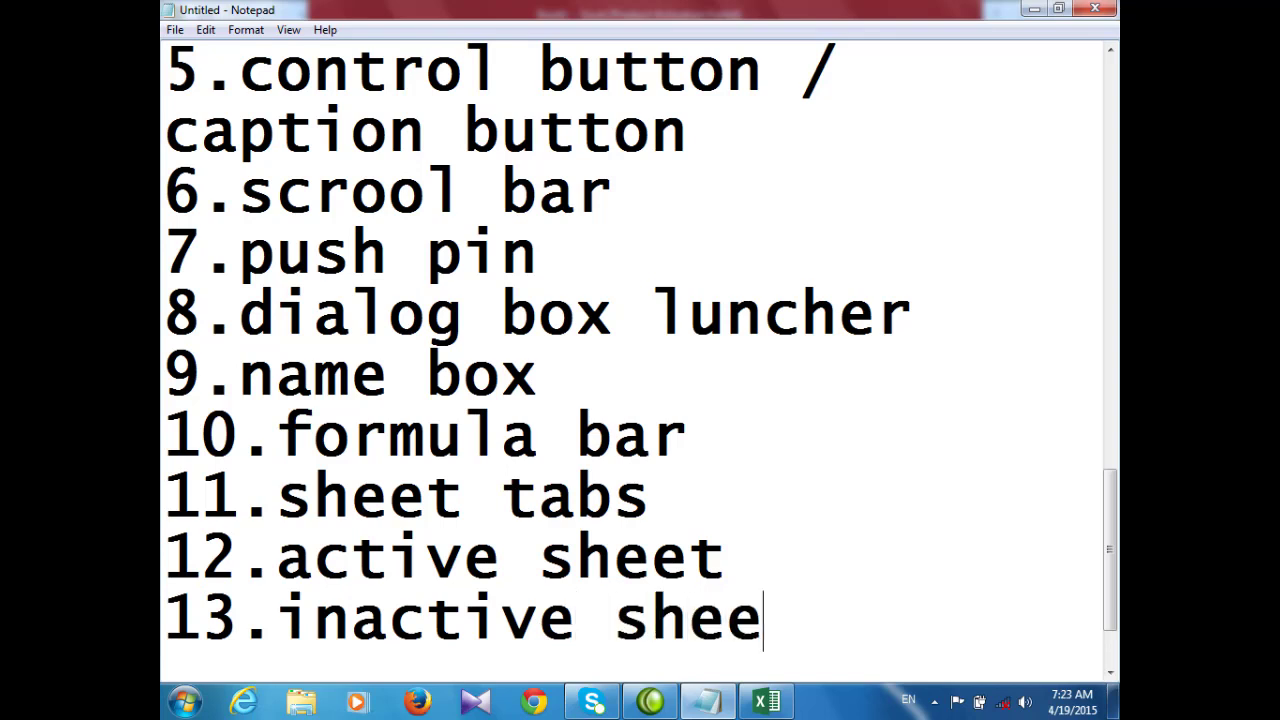
{"action": "type", "text": "ts"}
{"action": "key", "text": "Return"}
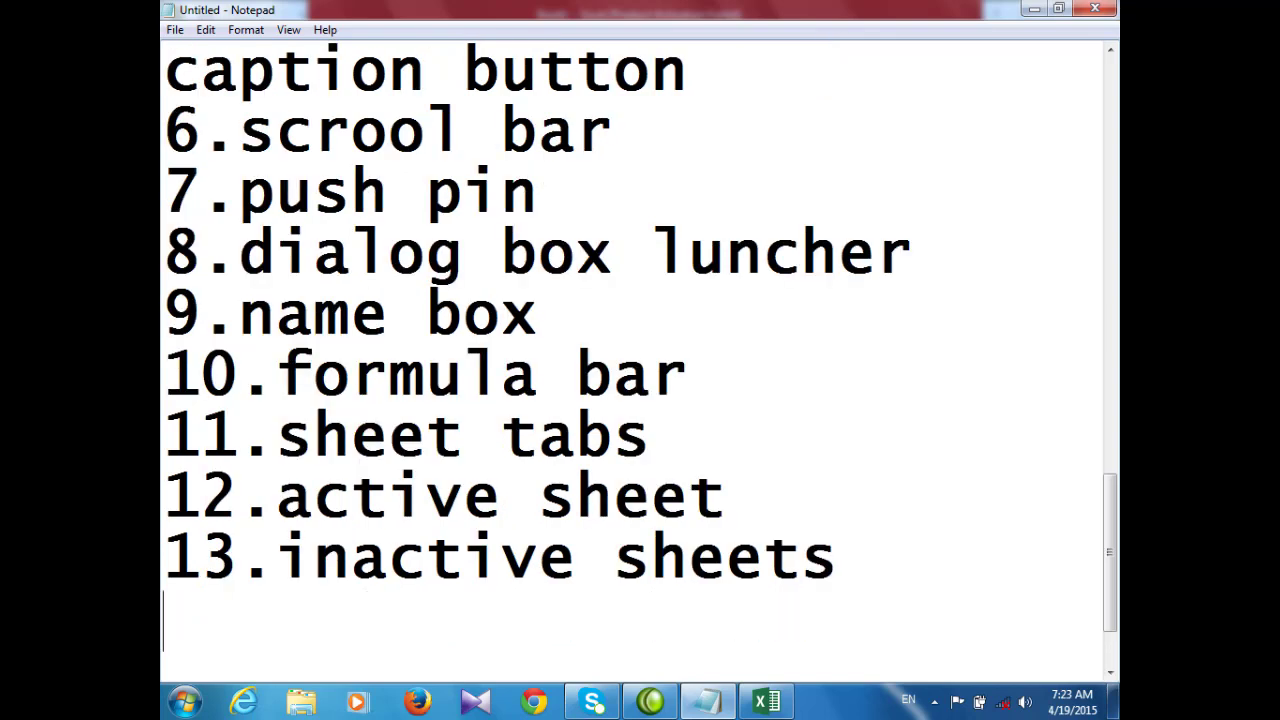
{"action": "type", "text": "14"}
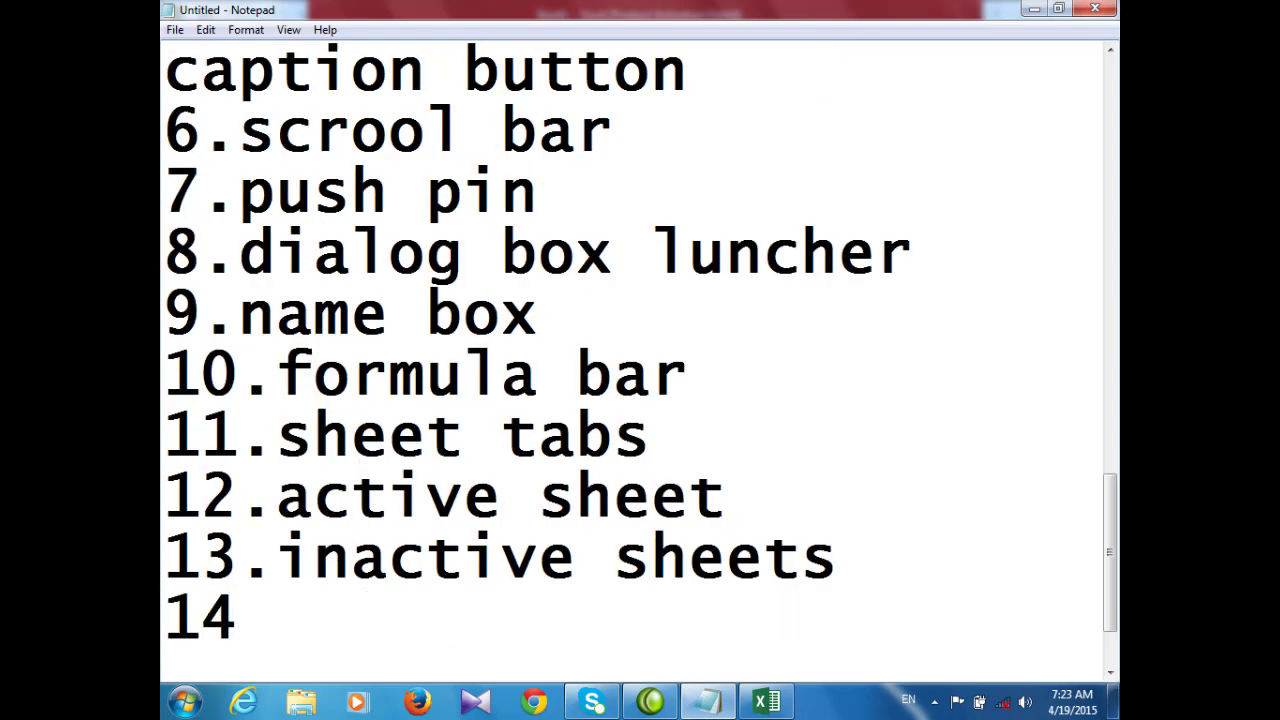
{"action": "type", "text": ".z"}
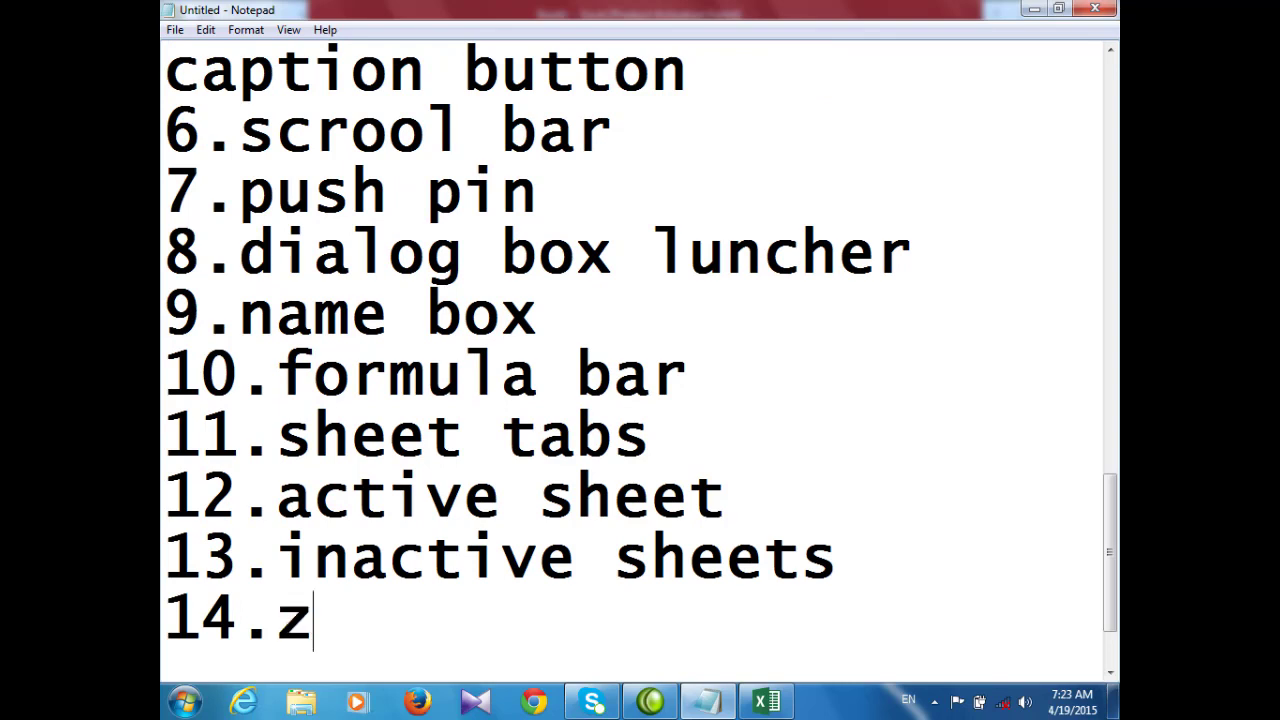
{"action": "type", "text": "oom vi"}
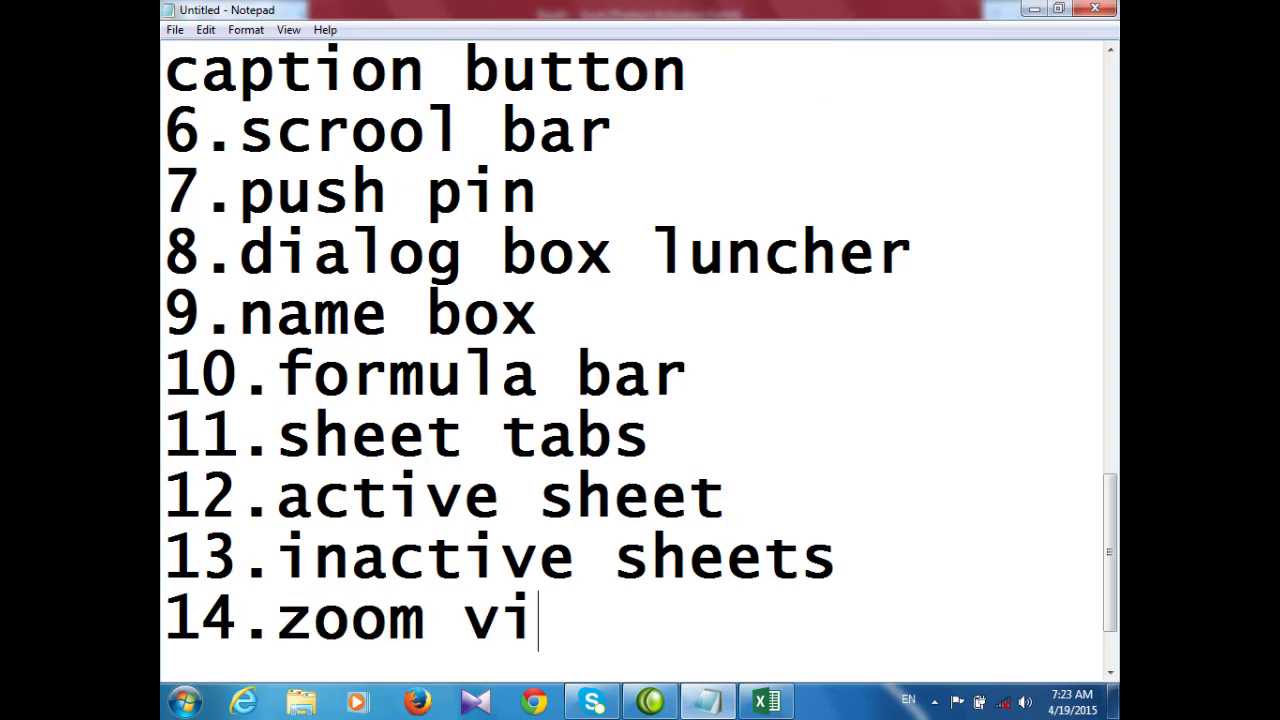
{"action": "type", "text": "ew"}
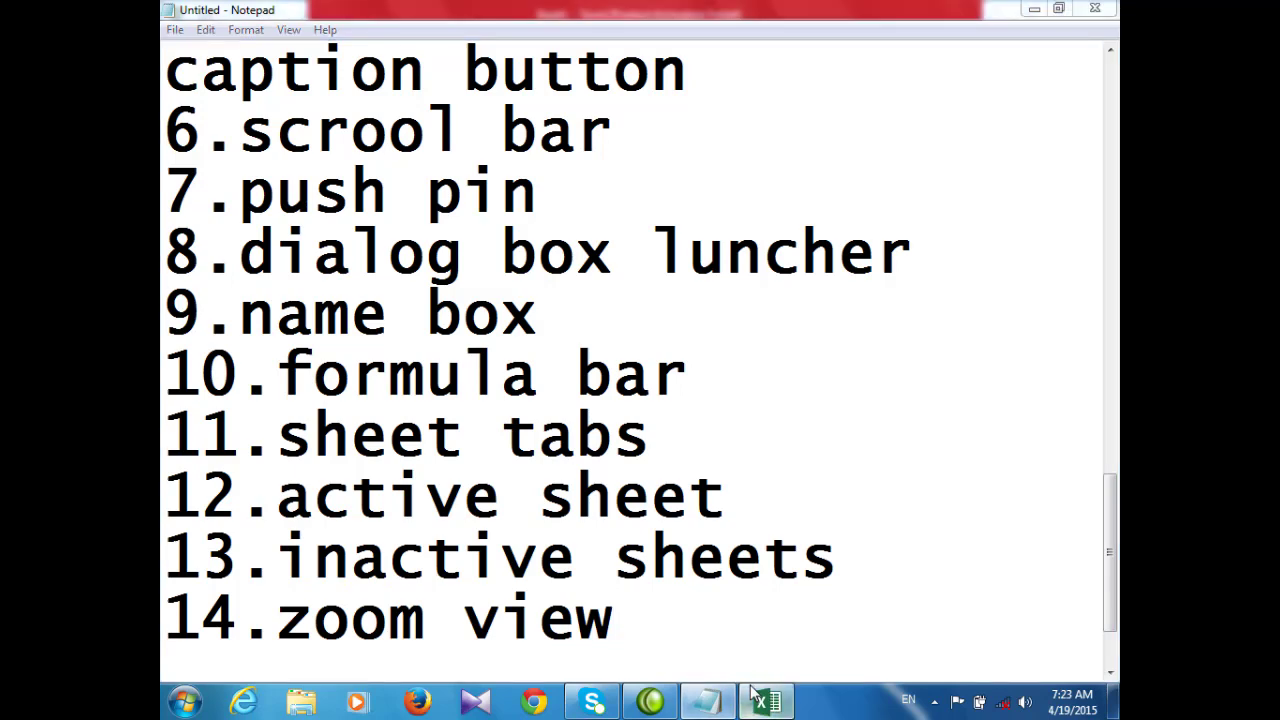
{"action": "left_click", "coordinate": [766, 701]}
{"action": "left_click", "coordinate": [1057, 671]}
{"action": "left_click", "coordinate": [1057, 671]}
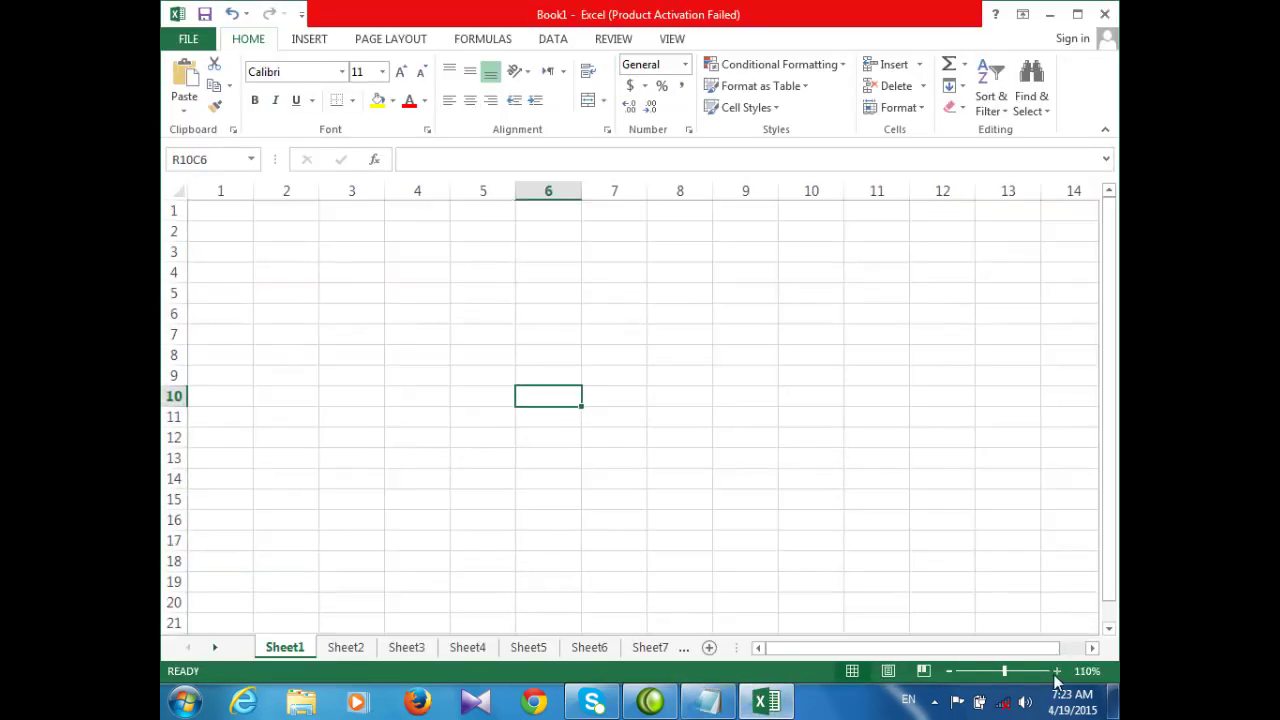
{"action": "left_click", "coordinate": [950, 672]}
{"action": "left_click", "coordinate": [950, 672]}
{"action": "left_click", "coordinate": [950, 672]}
{"action": "left_click", "coordinate": [950, 672]}
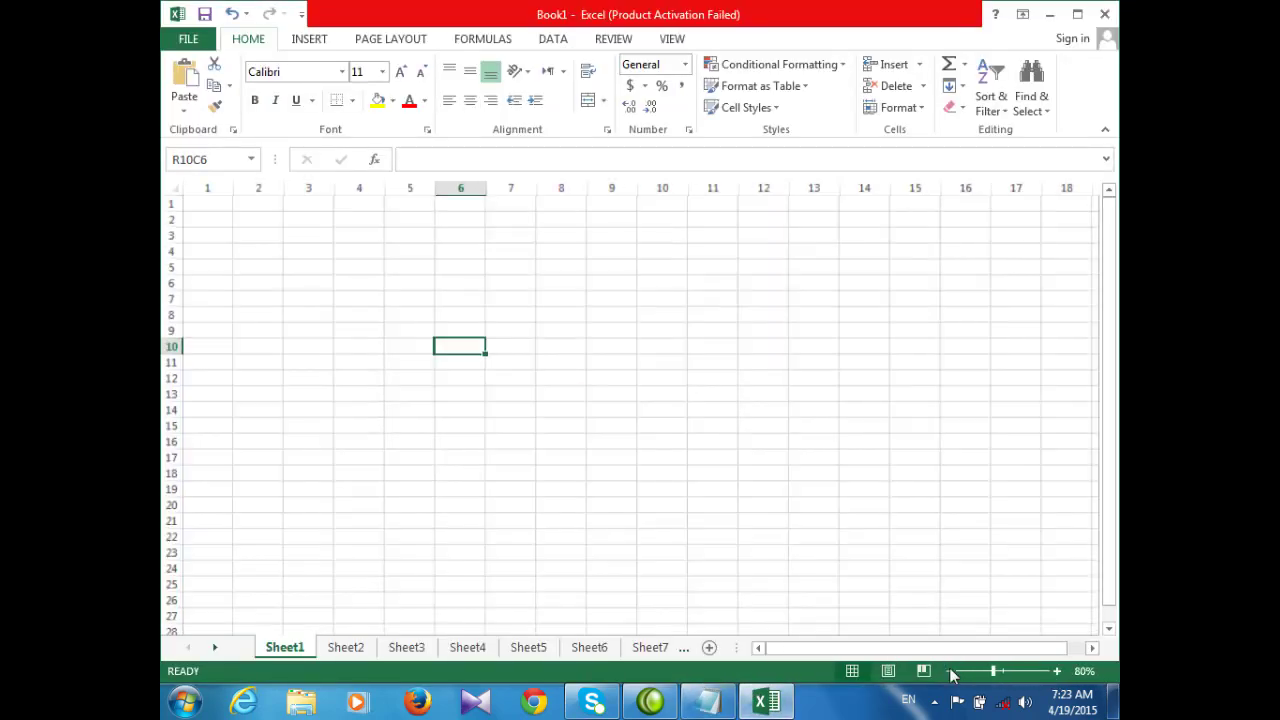
{"action": "left_click", "coordinate": [950, 672]}
{"action": "left_click", "coordinate": [950, 672]}
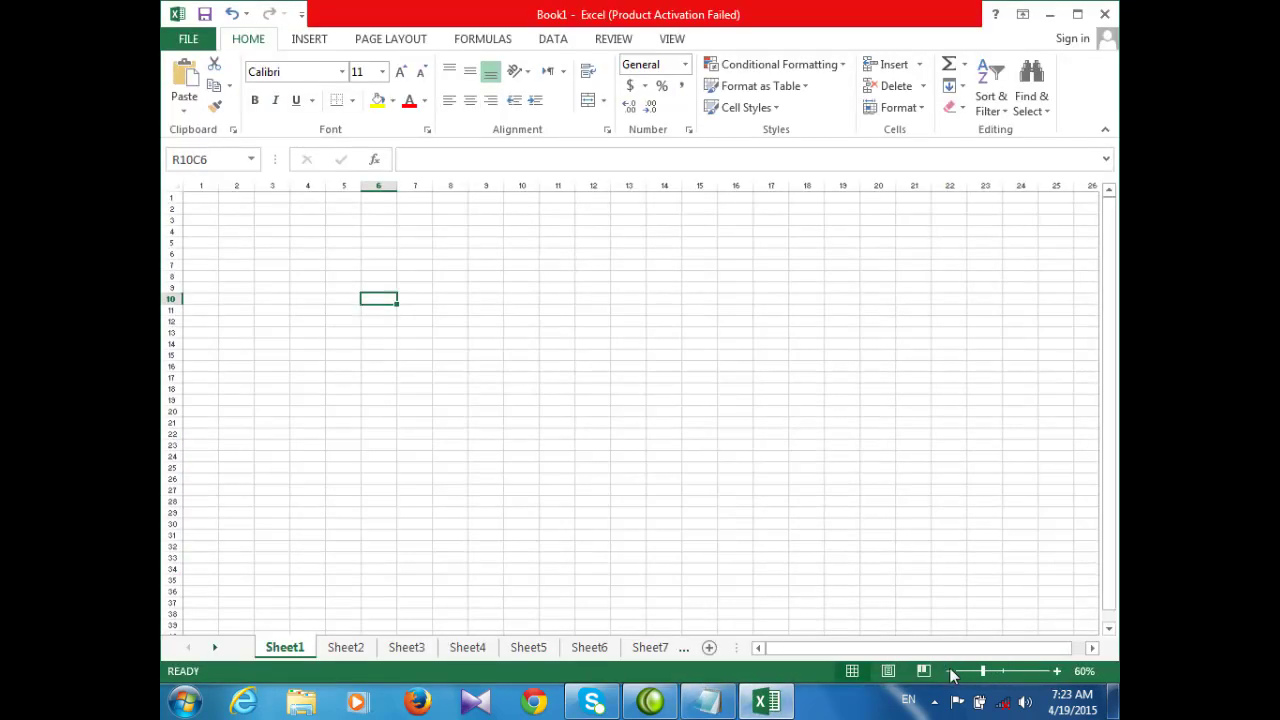
{"action": "left_click", "coordinate": [1057, 671]}
{"action": "left_click", "coordinate": [1057, 671]}
{"action": "left_click", "coordinate": [1057, 671]}
{"action": "left_click", "coordinate": [1057, 671]}
{"action": "left_click", "coordinate": [1057, 671]}
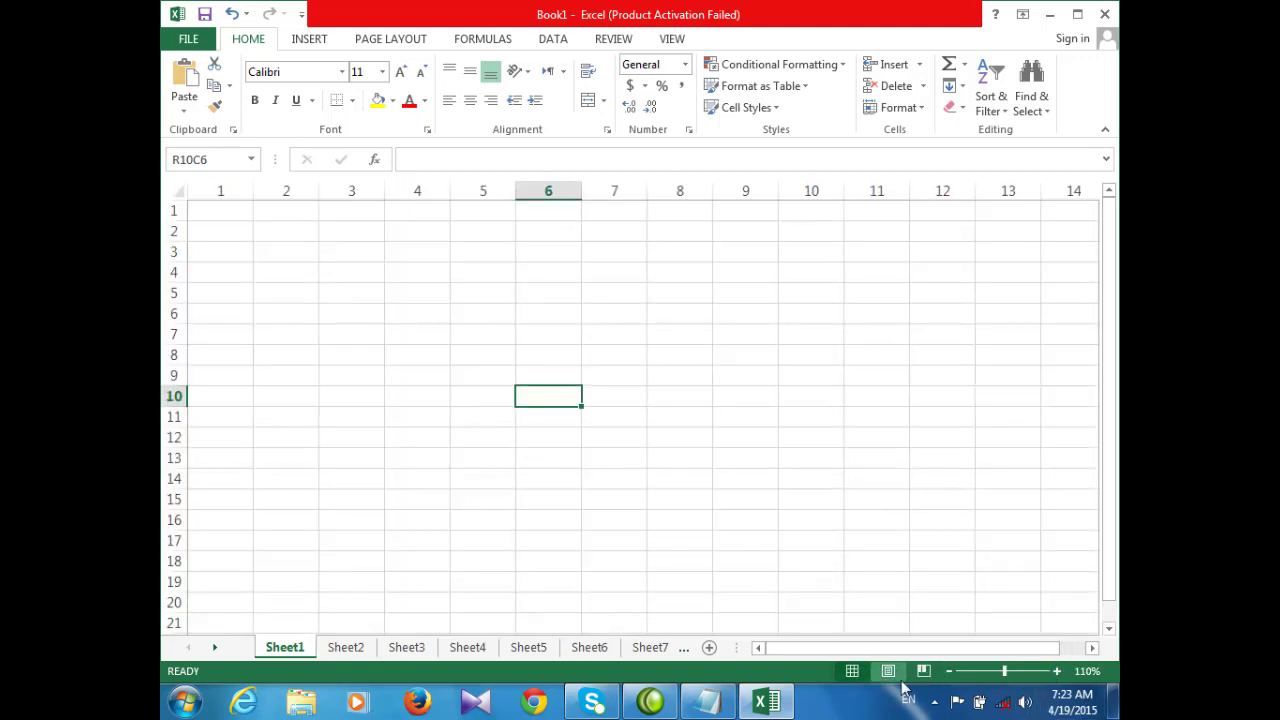
Add '15.page layout' to the Notepad list, correcting typos, and begin line '16.'.
{"action": "left_click", "coordinate": [708, 701]}
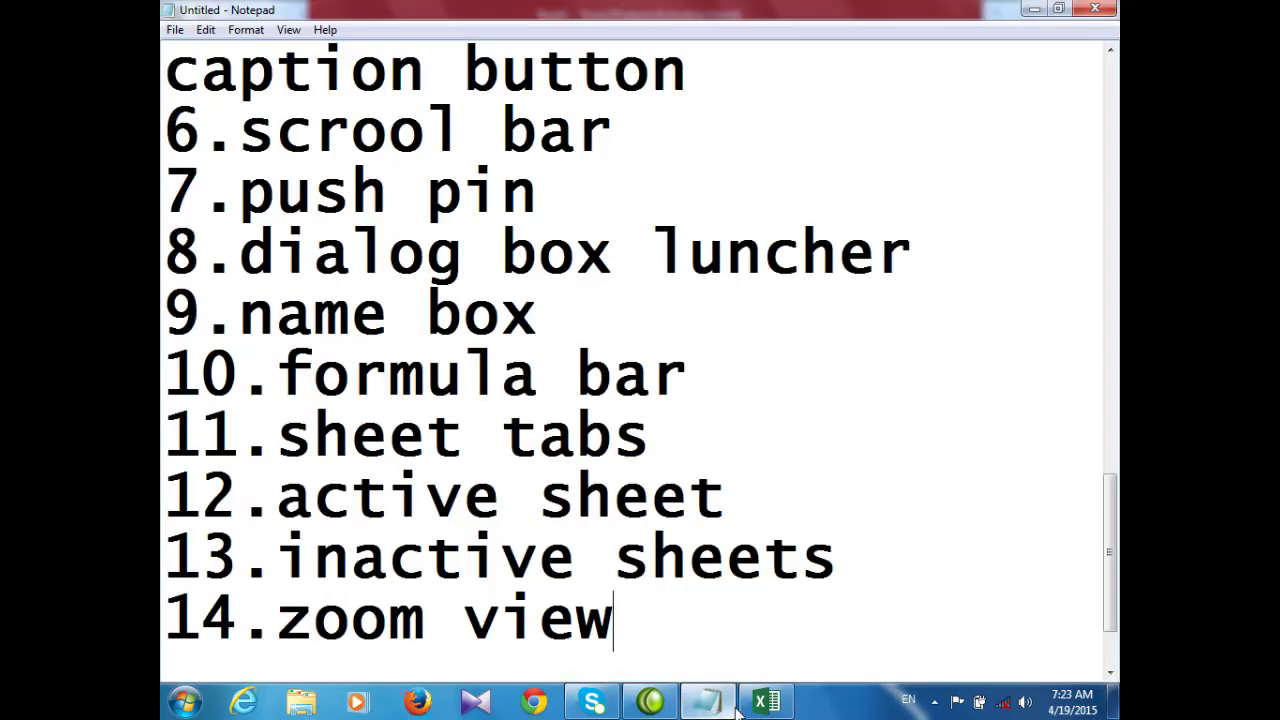
{"action": "key", "text": "Return"}
{"action": "type", "text": "1"}
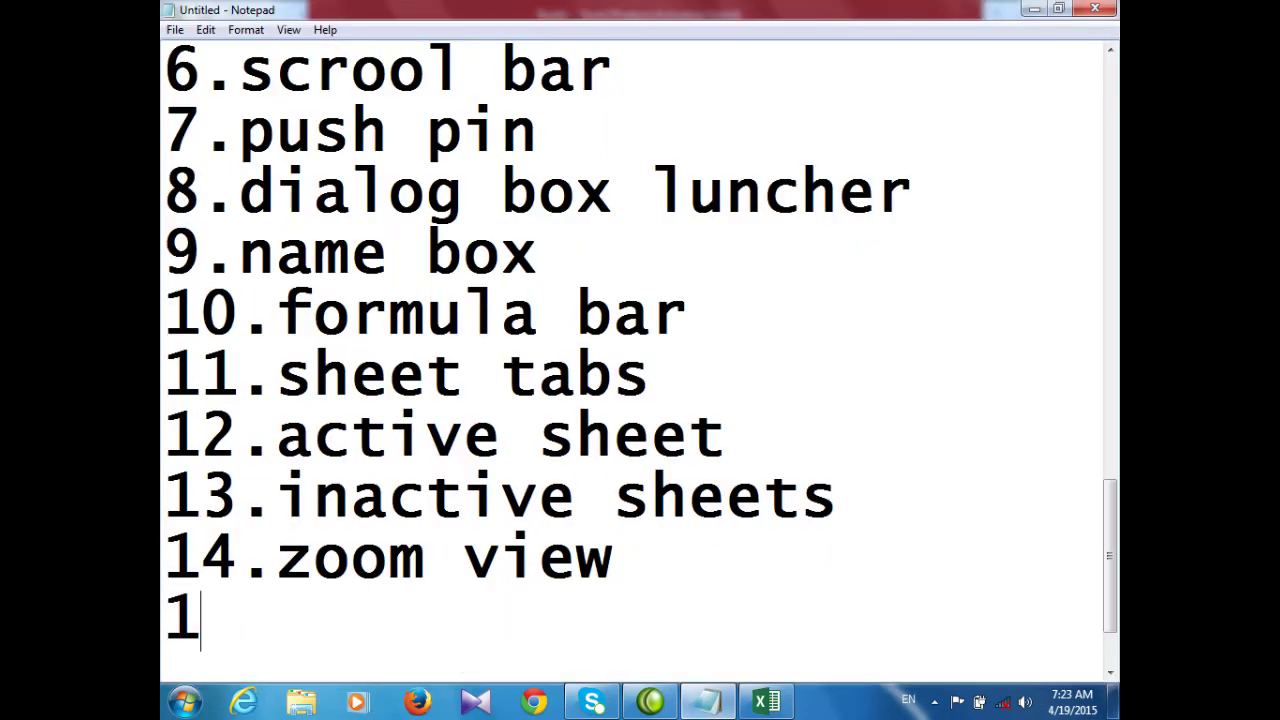
{"action": "type", "text": "5.pag"}
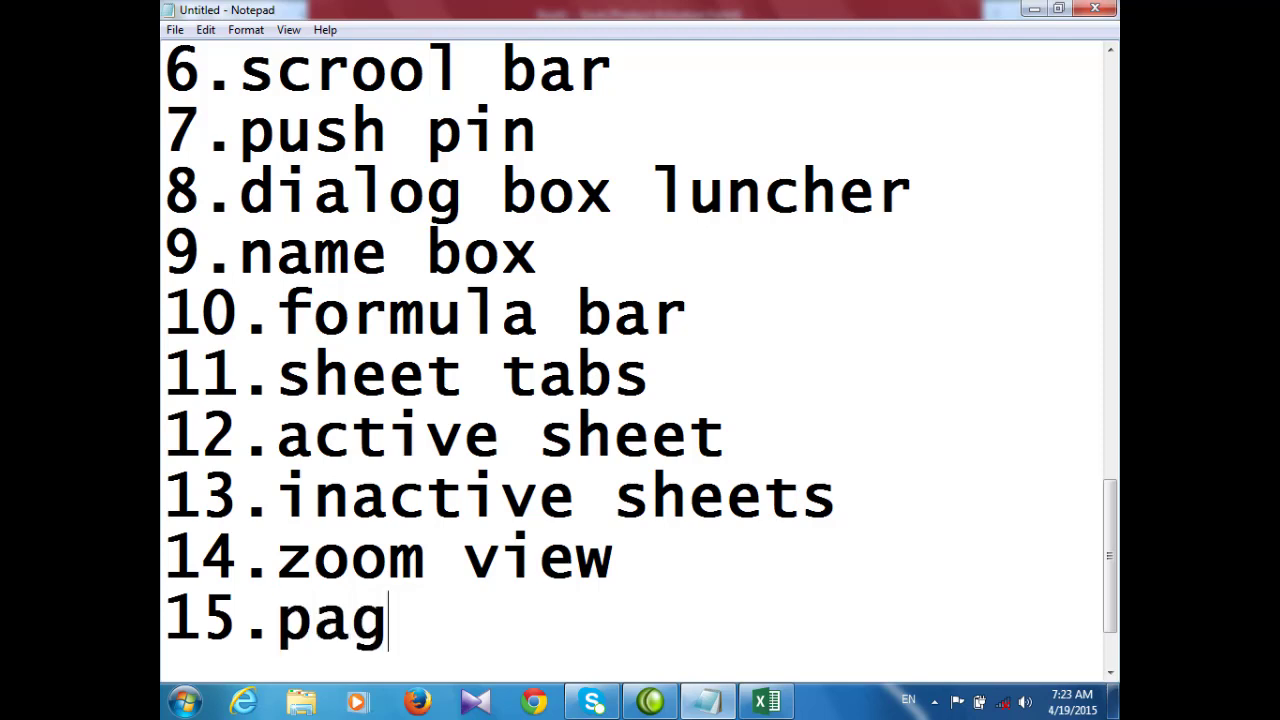
{"action": "type", "text": "e lay"}
{"action": "key", "text": "BackSpace"}
{"action": "key", "text": "BackSpace"}
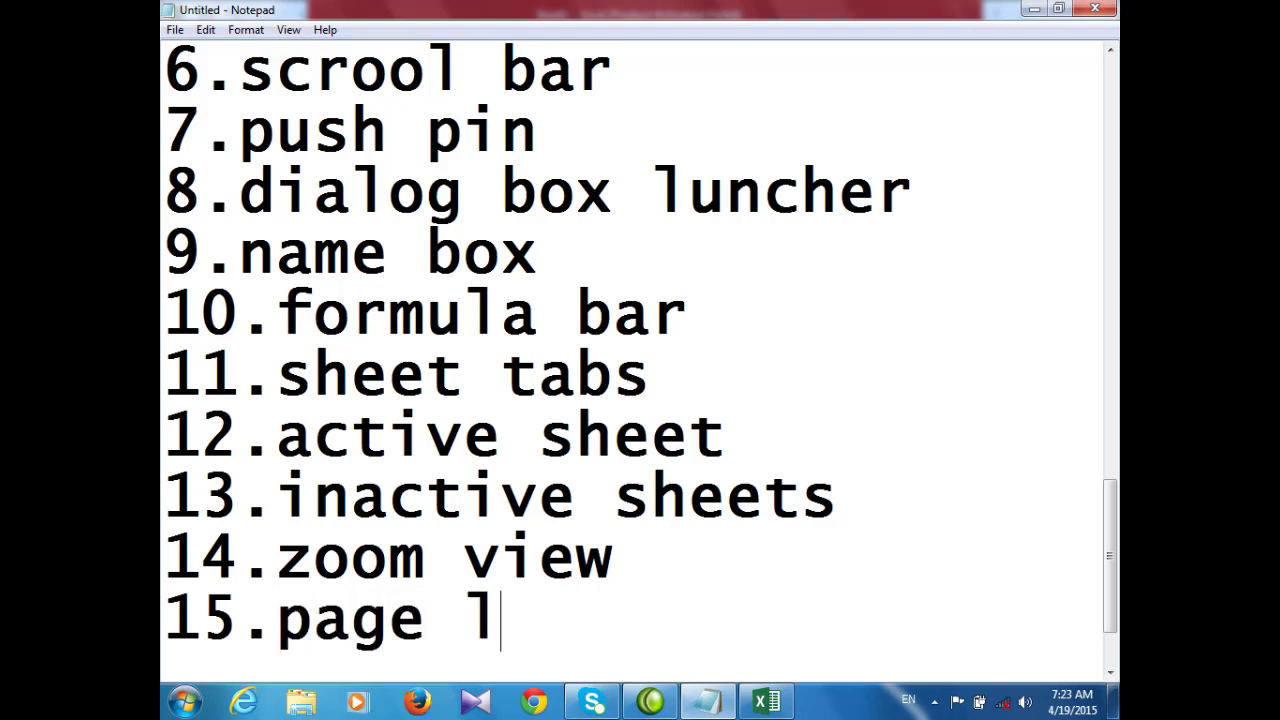
{"action": "type", "text": "out"}
{"action": "key", "text": "BackSpace"}
{"action": "key", "text": "BackSpace"}
{"action": "key", "text": "BackSpace"}
{"action": "type", "text": "a"}
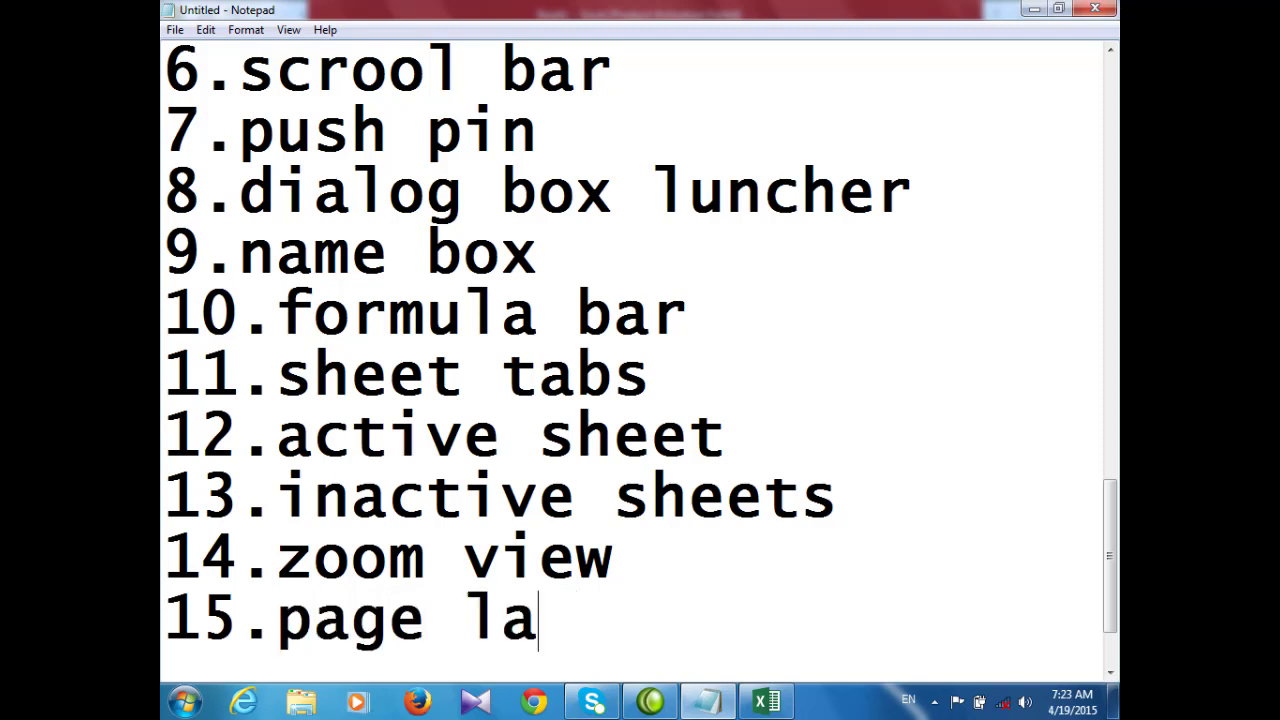
{"action": "type", "text": "yout"}
{"action": "key", "text": "Return"}
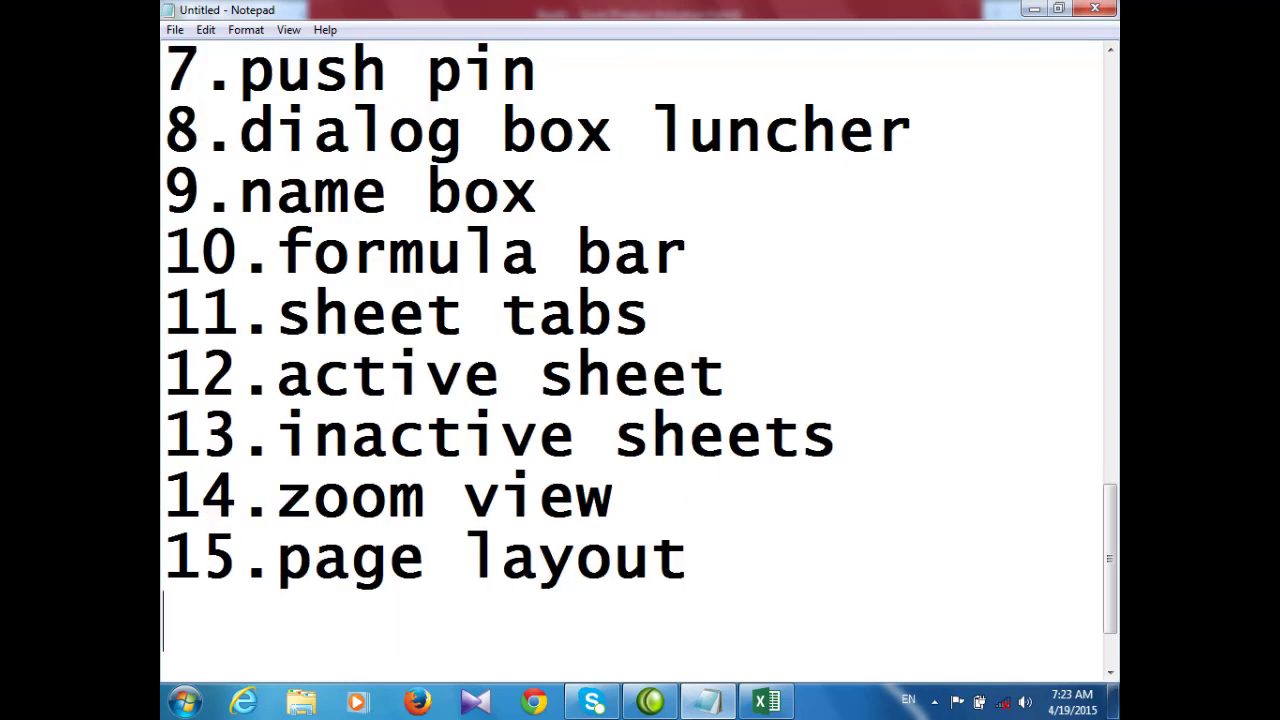
{"action": "type", "text": "16"}
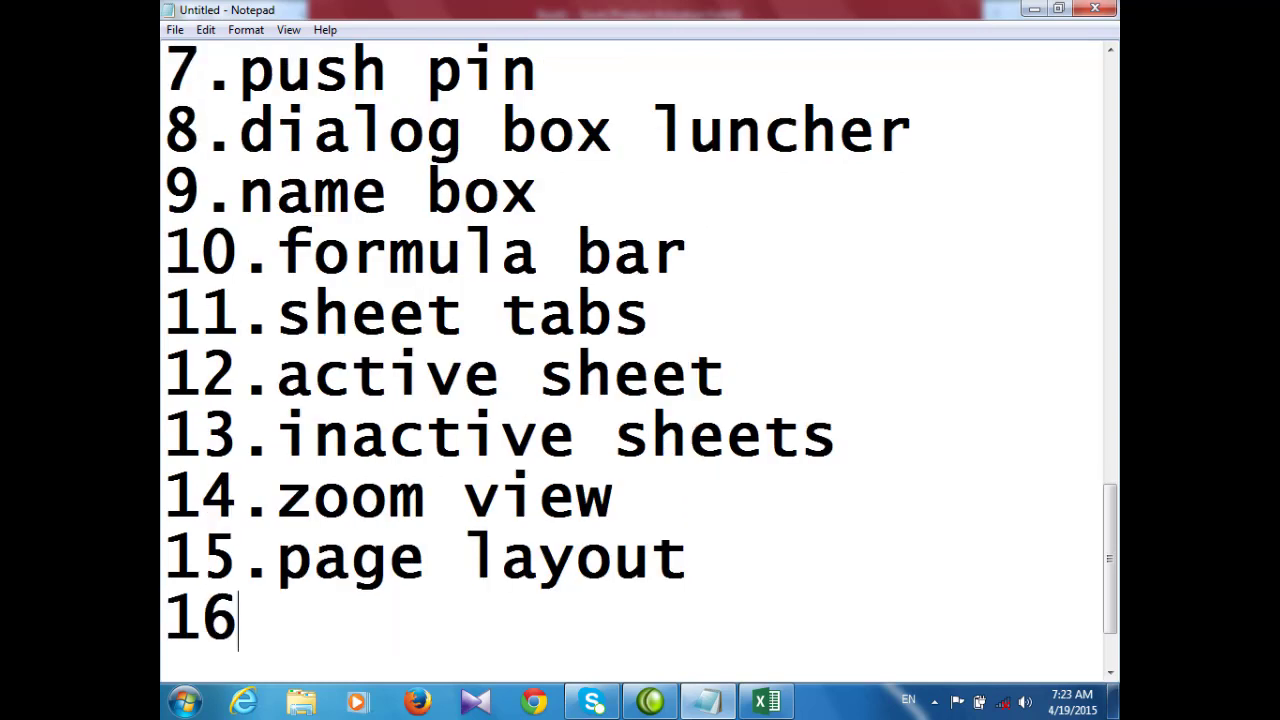
{"action": "type", "text": "."}
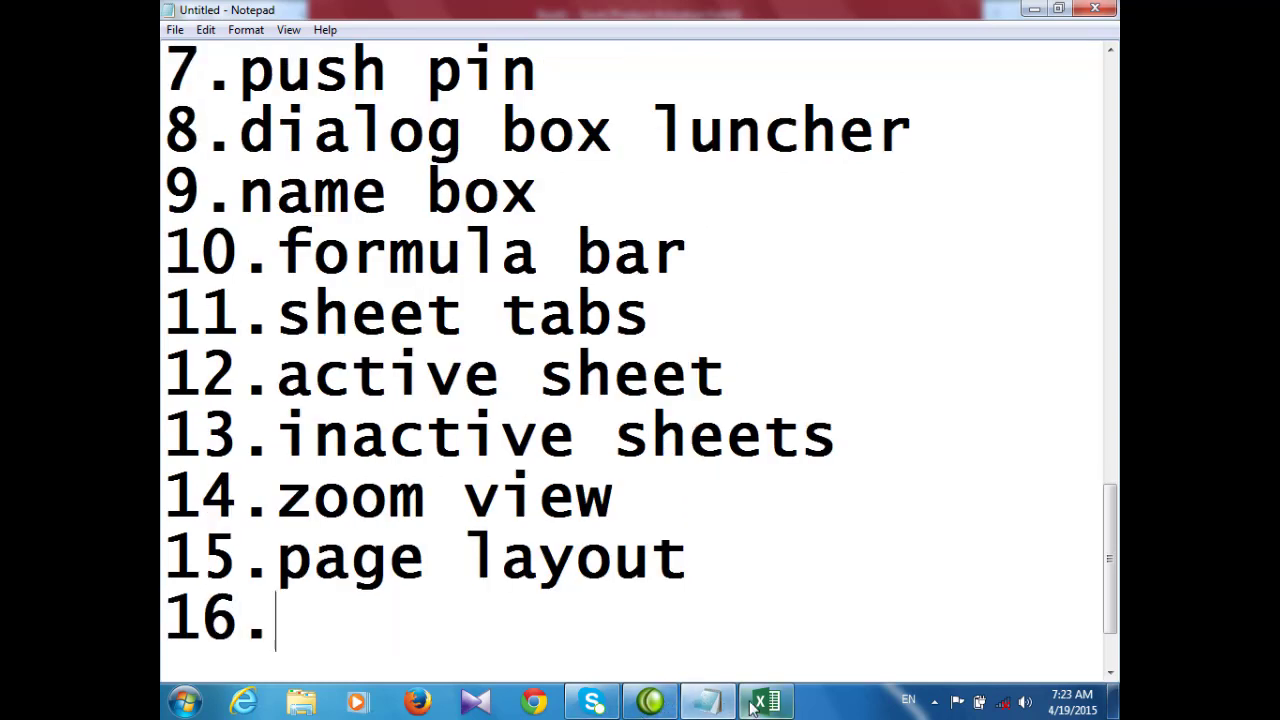
{"action": "left_click", "coordinate": [766, 701]}
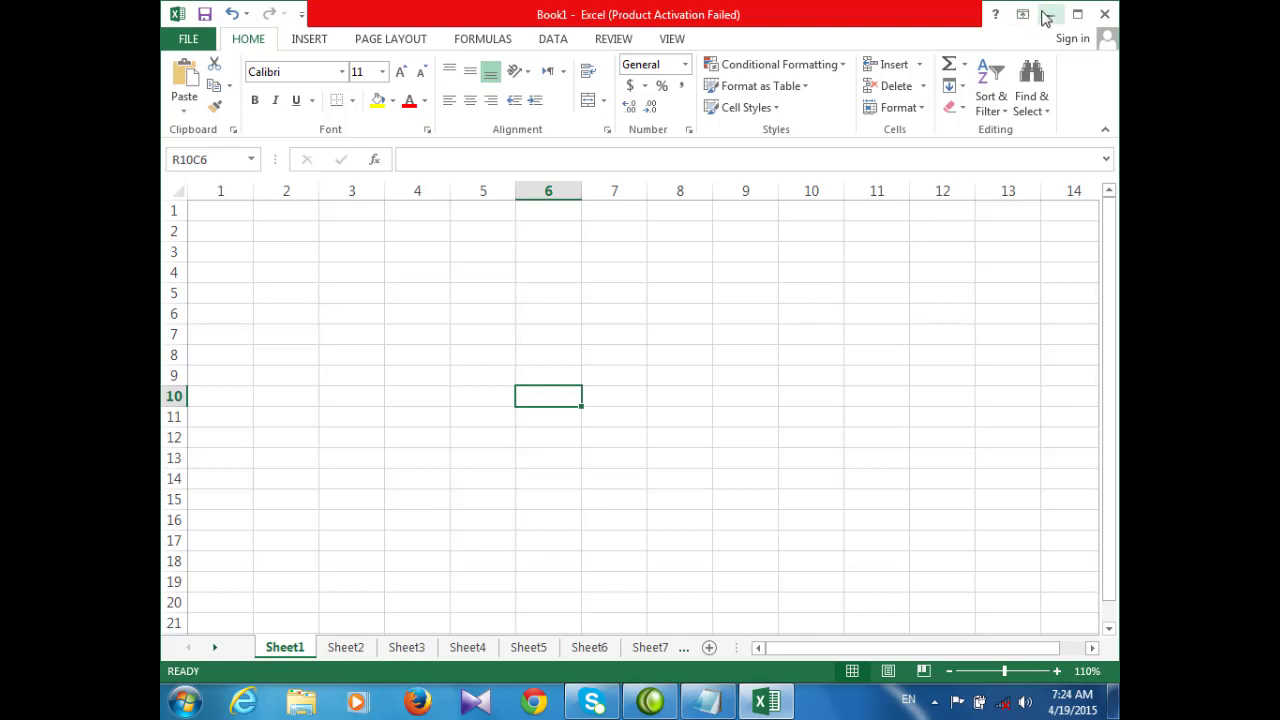
{"action": "left_click", "coordinate": [1049, 14]}
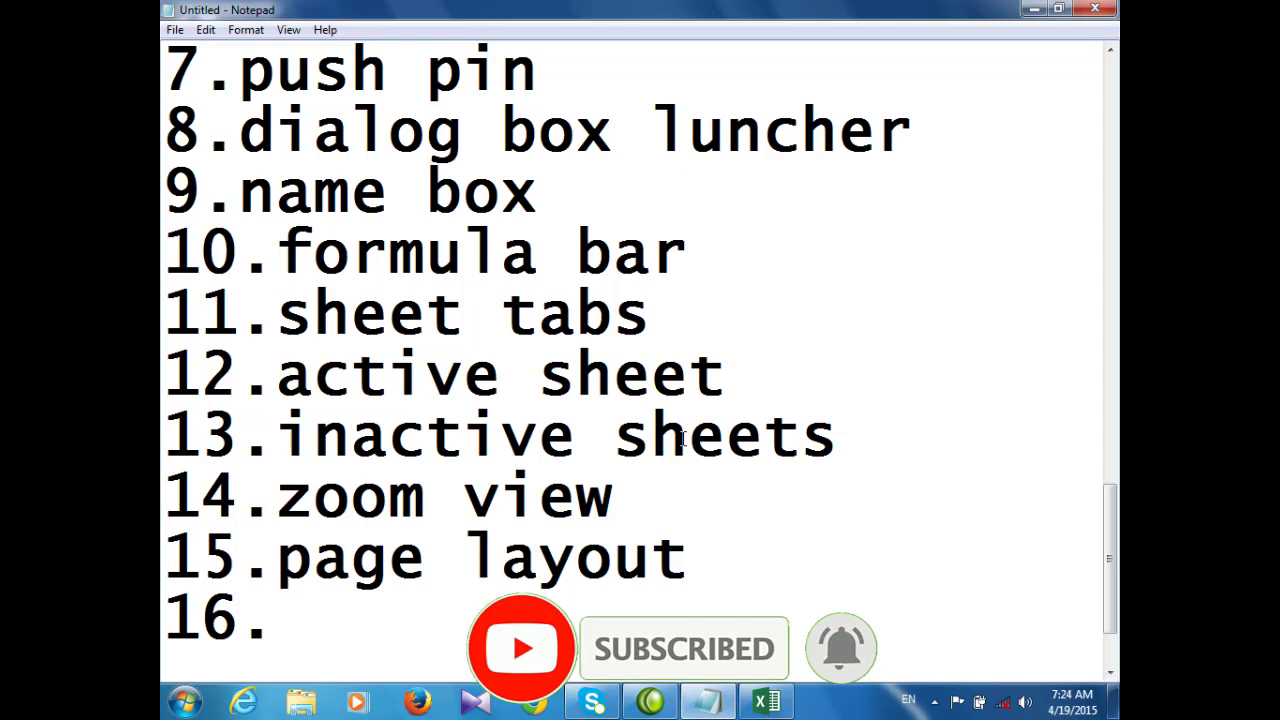
Finish item 16 as 'status bar' and return to the Excel workbook.
{"action": "type", "text": "status bar"}
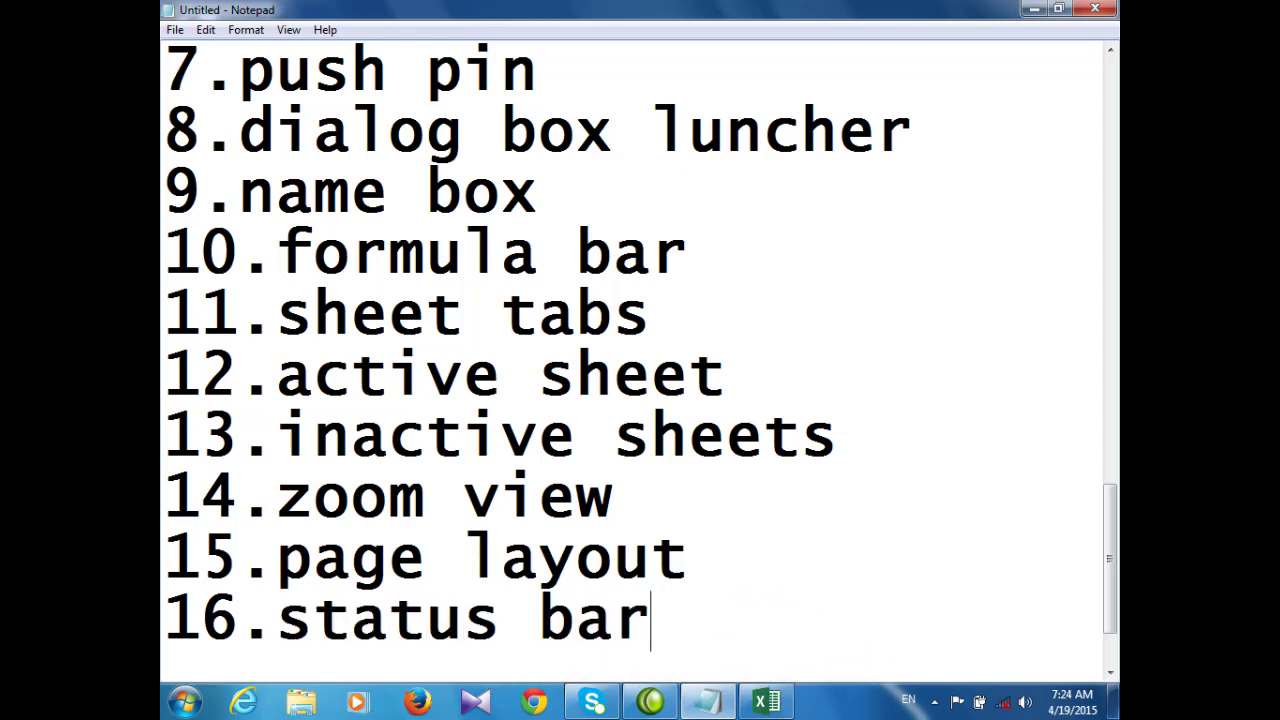
{"action": "key", "text": "Return"}
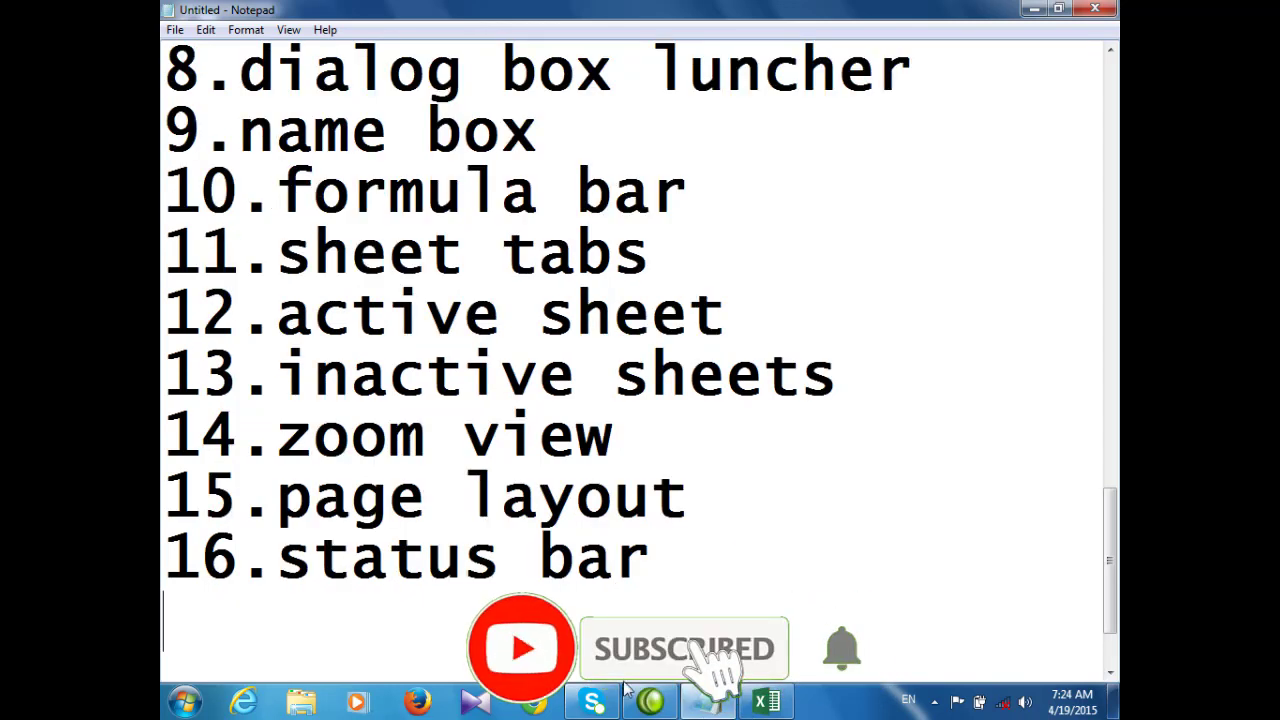
{"action": "left_click", "coordinate": [766, 703]}
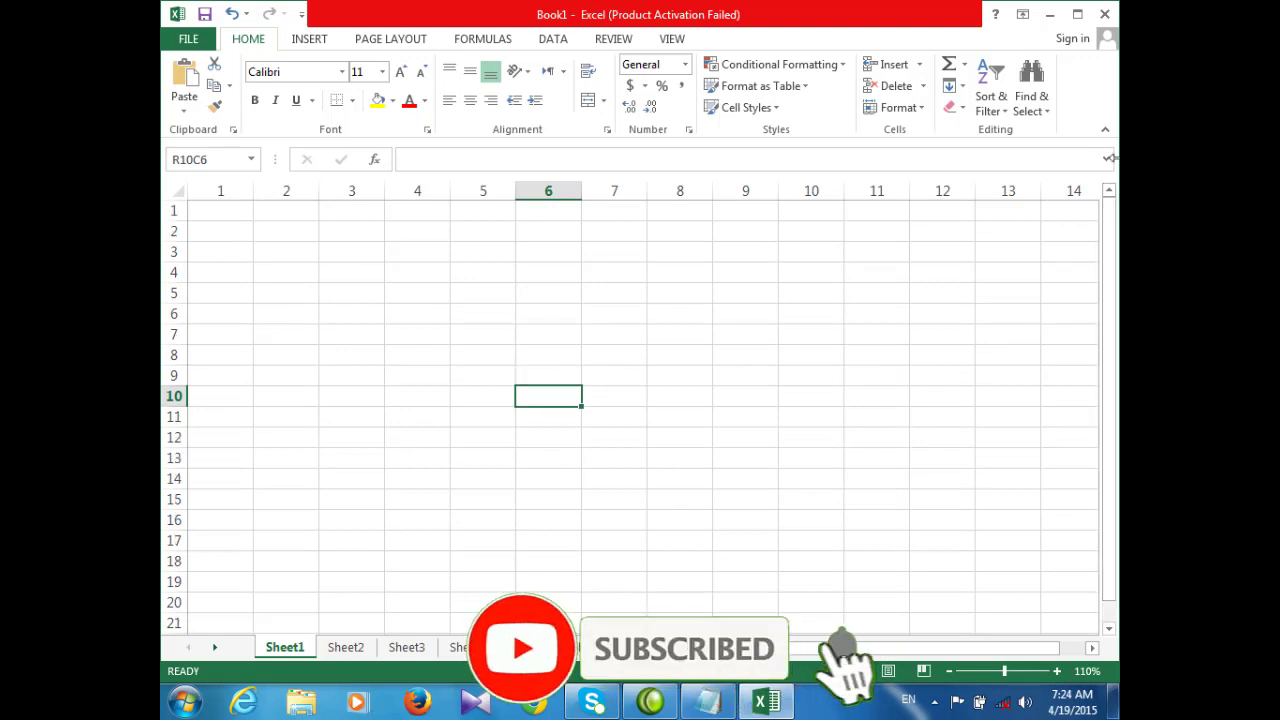
Select cells R10C10, R7C4, R4C2 and R8C3, then show the Customize Status Bar menu.
{"action": "left_click", "coordinate": [837, 398]}
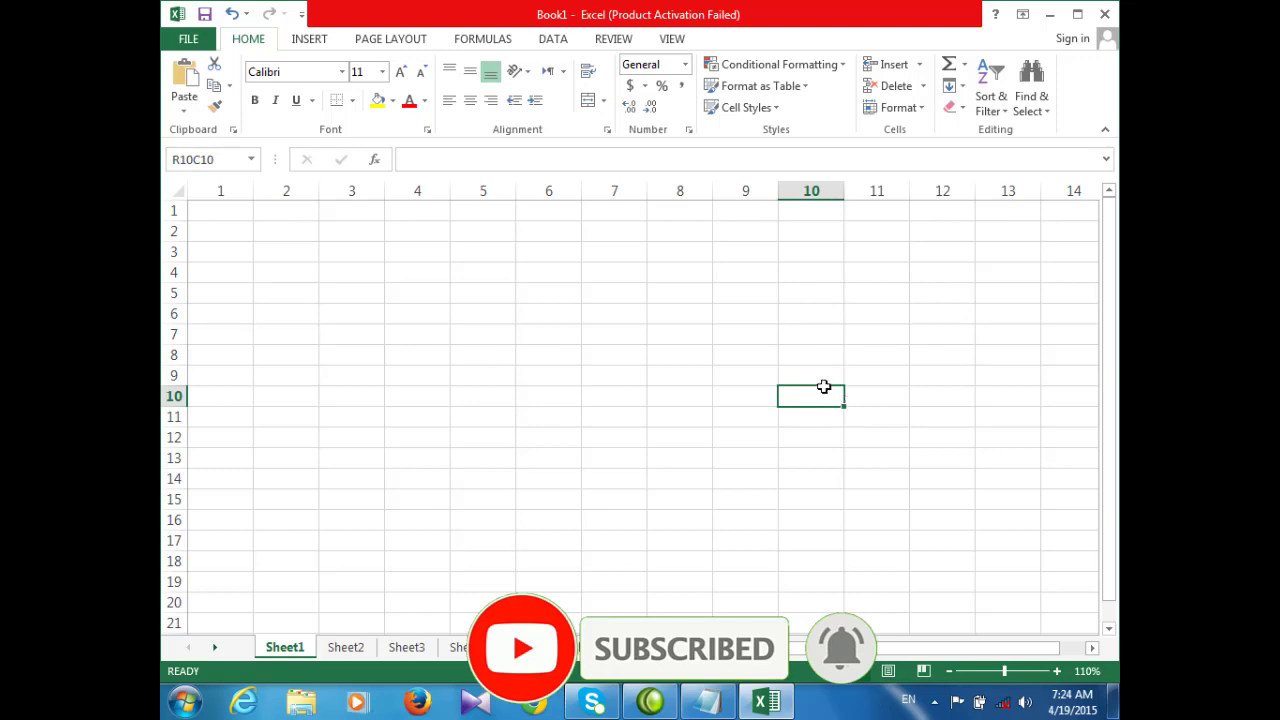
{"action": "left_click", "coordinate": [394, 337]}
{"action": "left_click", "coordinate": [268, 281]}
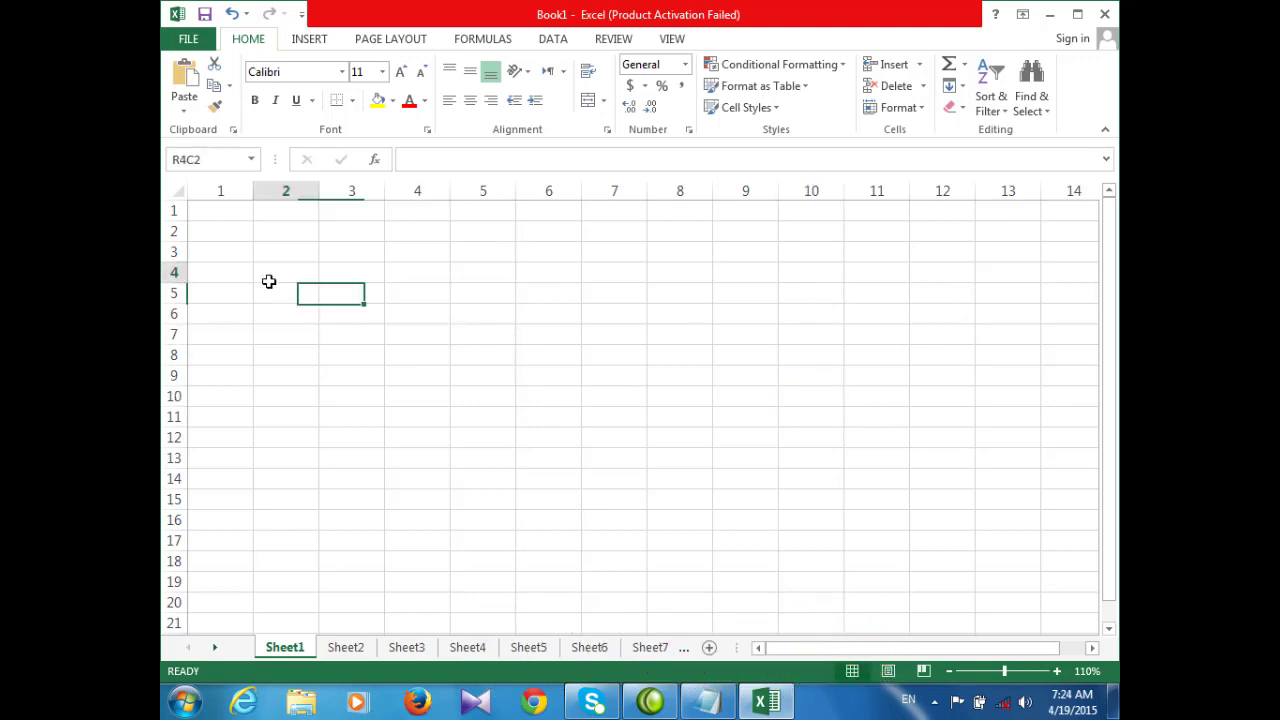
{"action": "left_click", "coordinate": [342, 360]}
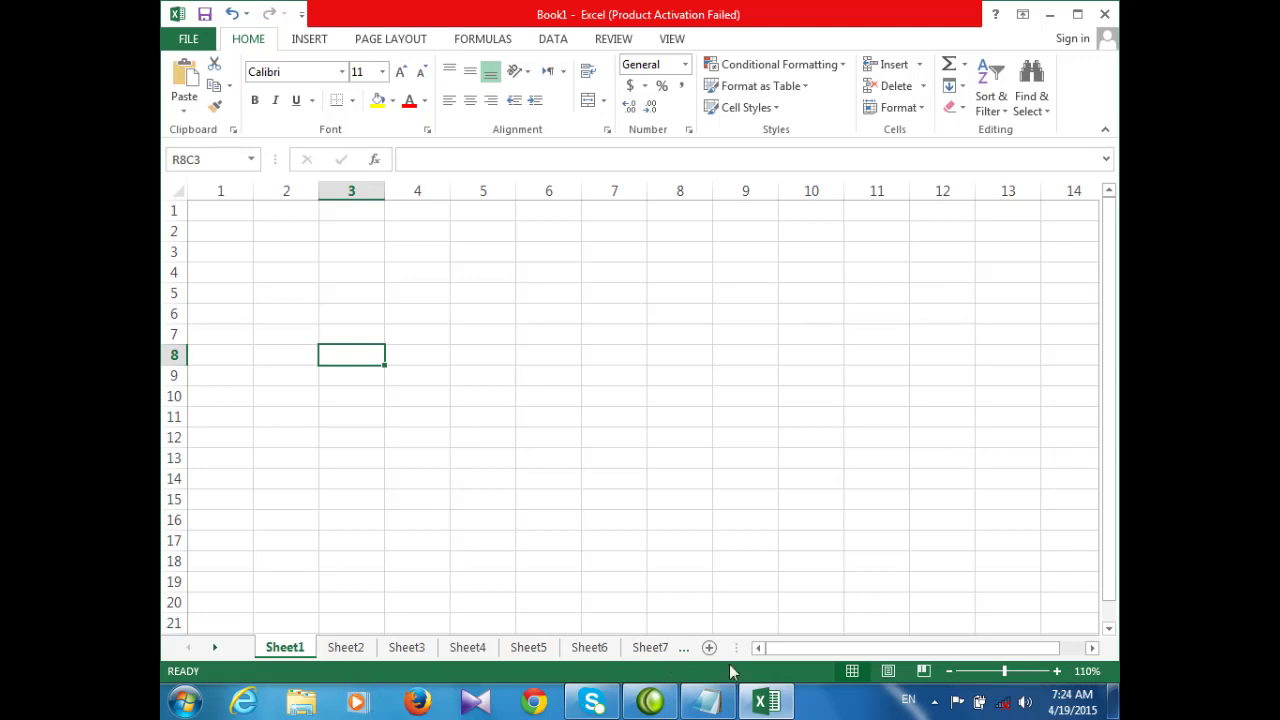
{"action": "right_click", "coordinate": [768, 677]}
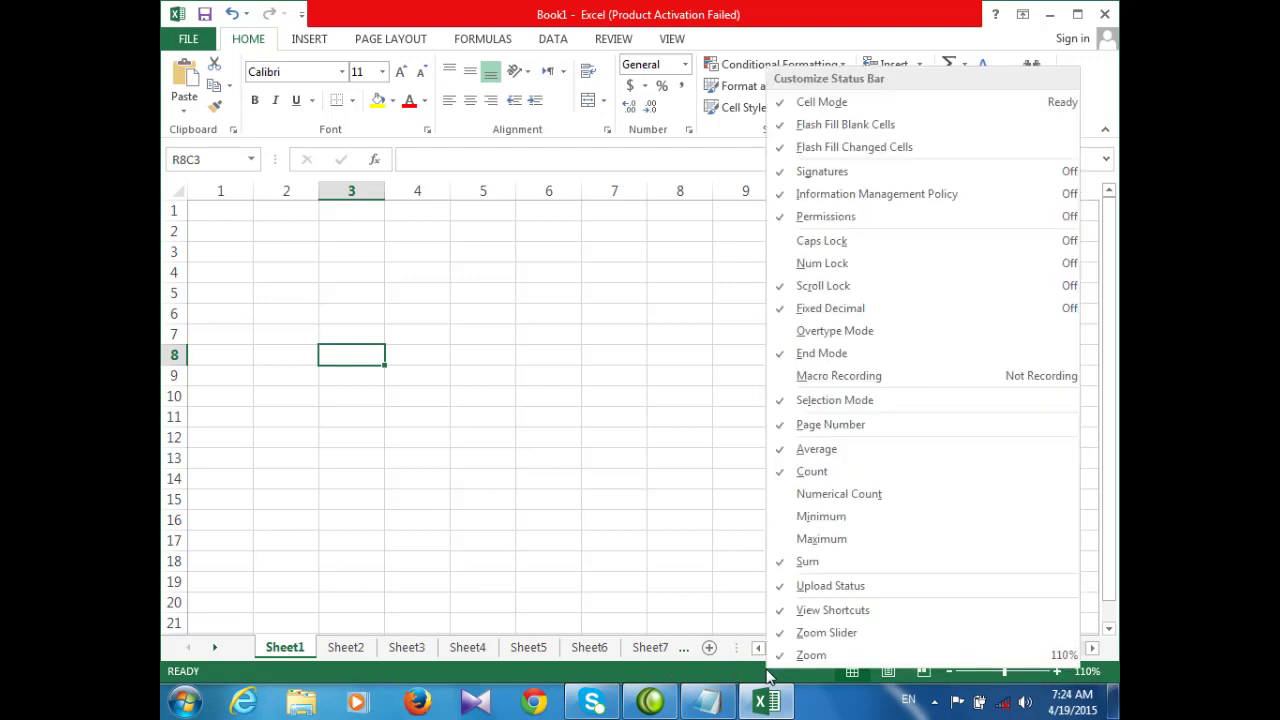
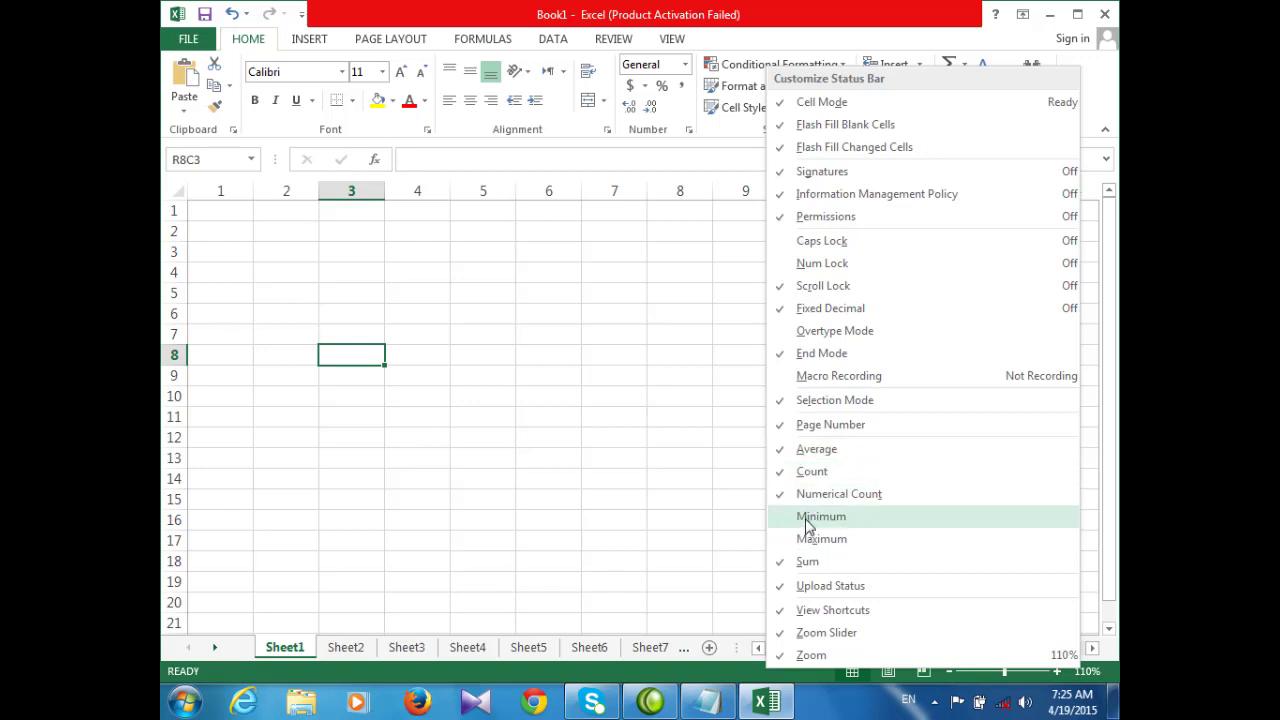
Tick Minimum and Maximum so the status bar reports them for the selected cells.
{"action": "left_click", "coordinate": [806, 520]}
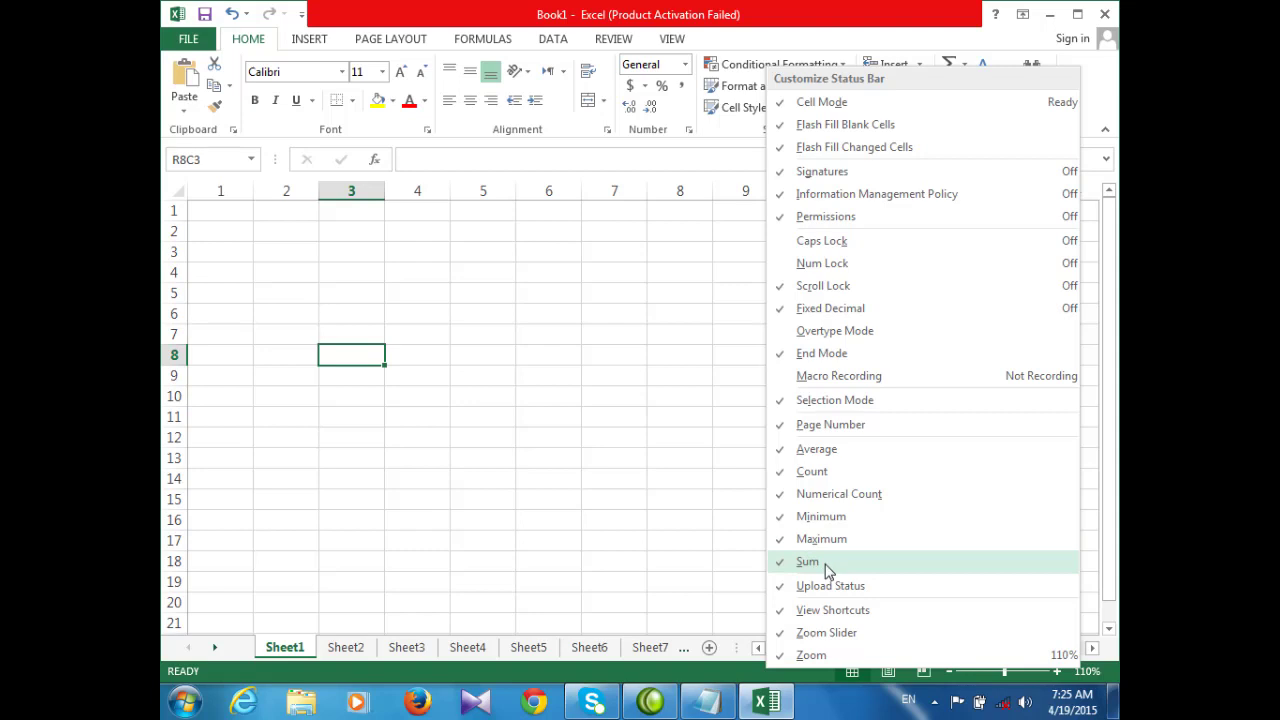
{"action": "left_click", "coordinate": [654, 374]}
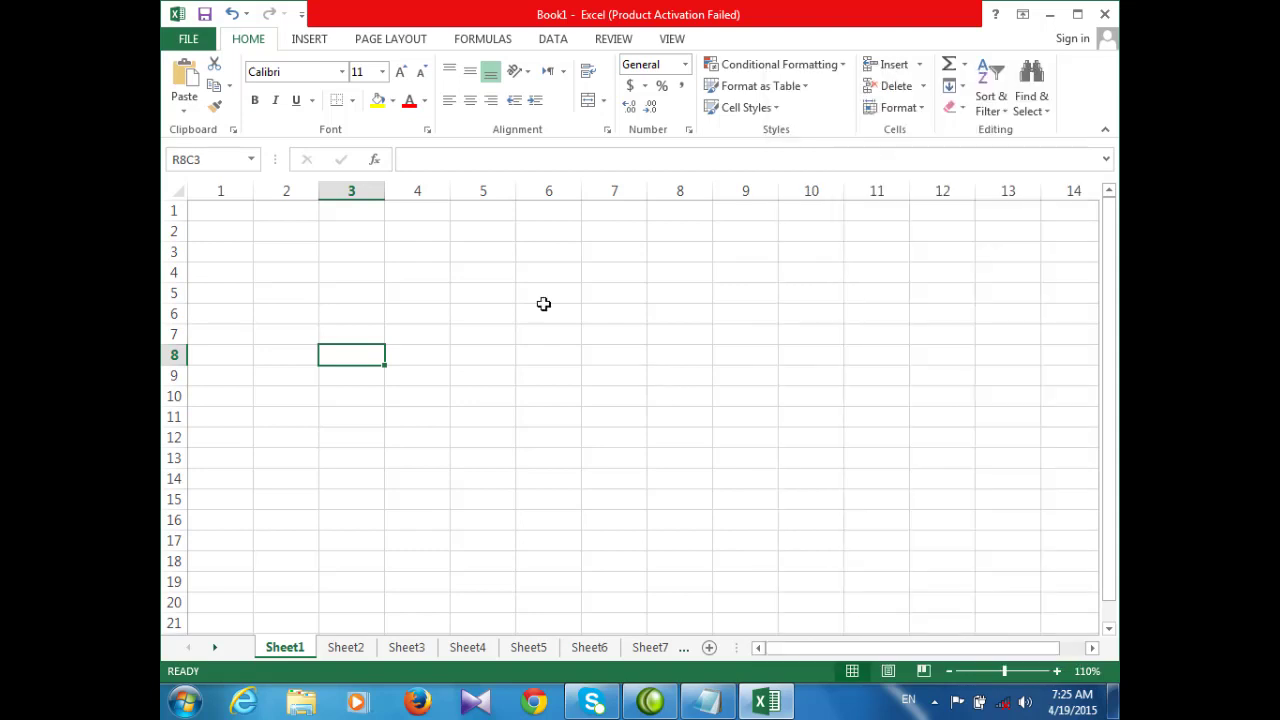
{"action": "left_click_drag", "start_coordinate": [474, 233], "coordinate": [475, 432]}
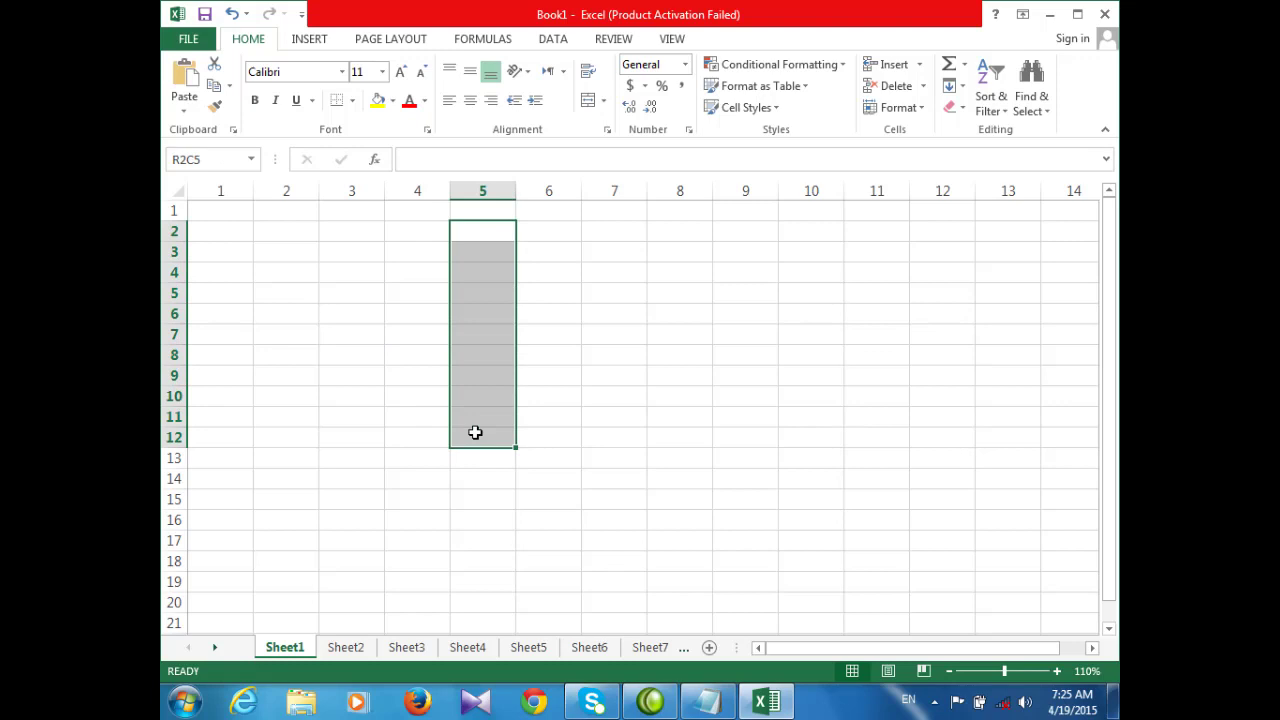
{"action": "left_click", "coordinate": [489, 233]}
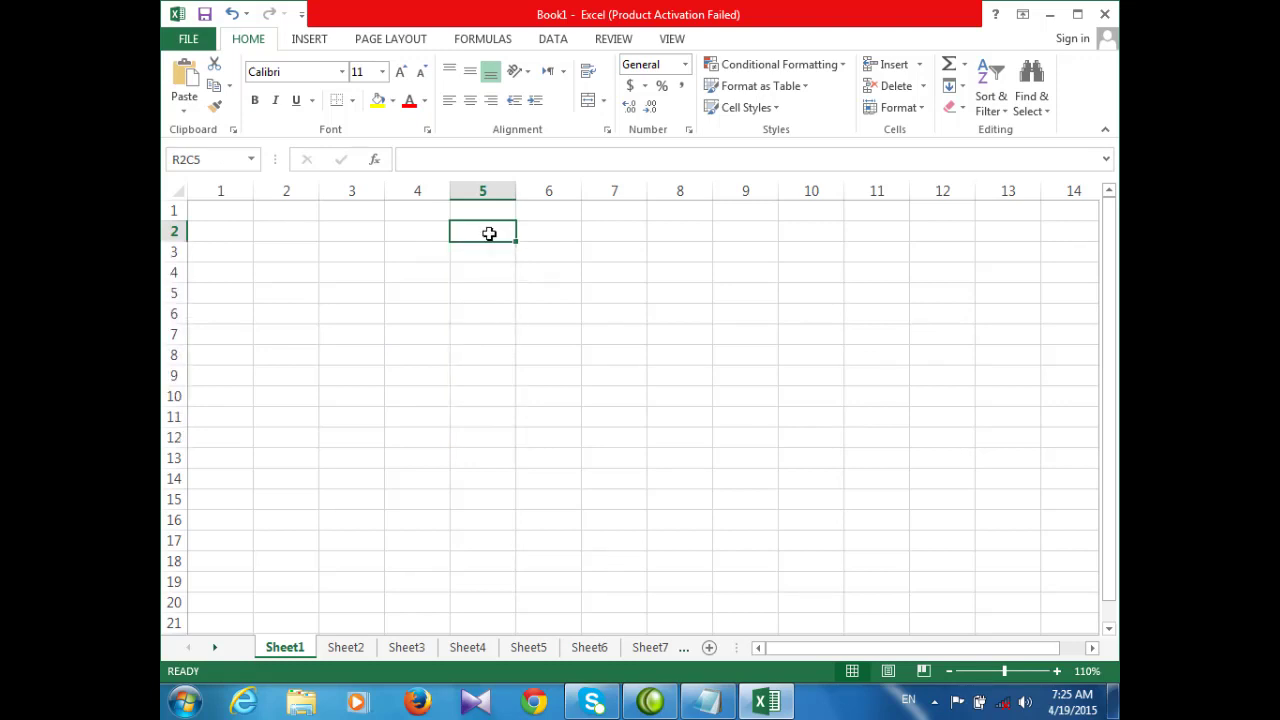
{"action": "left_click", "coordinate": [614, 372]}
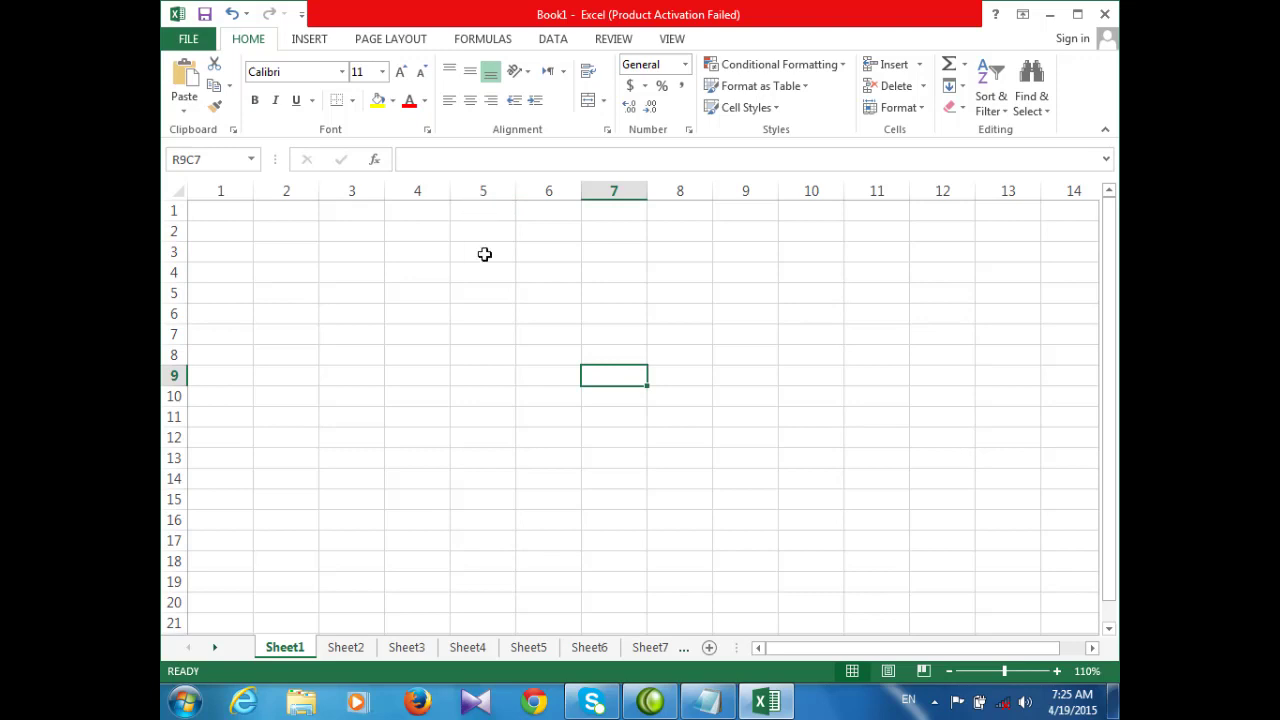
{"action": "left_click", "coordinate": [485, 254]}
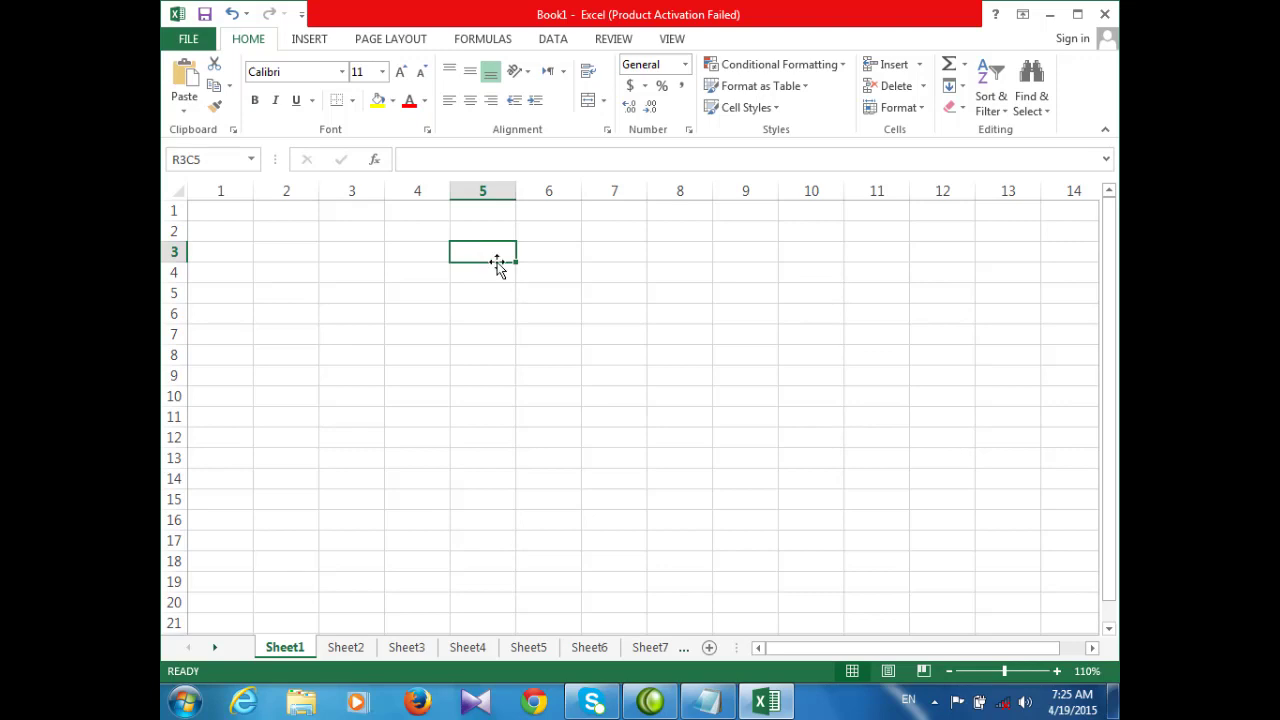
{"action": "left_click", "coordinate": [578, 333]}
{"action": "left_click", "coordinate": [446, 310]}
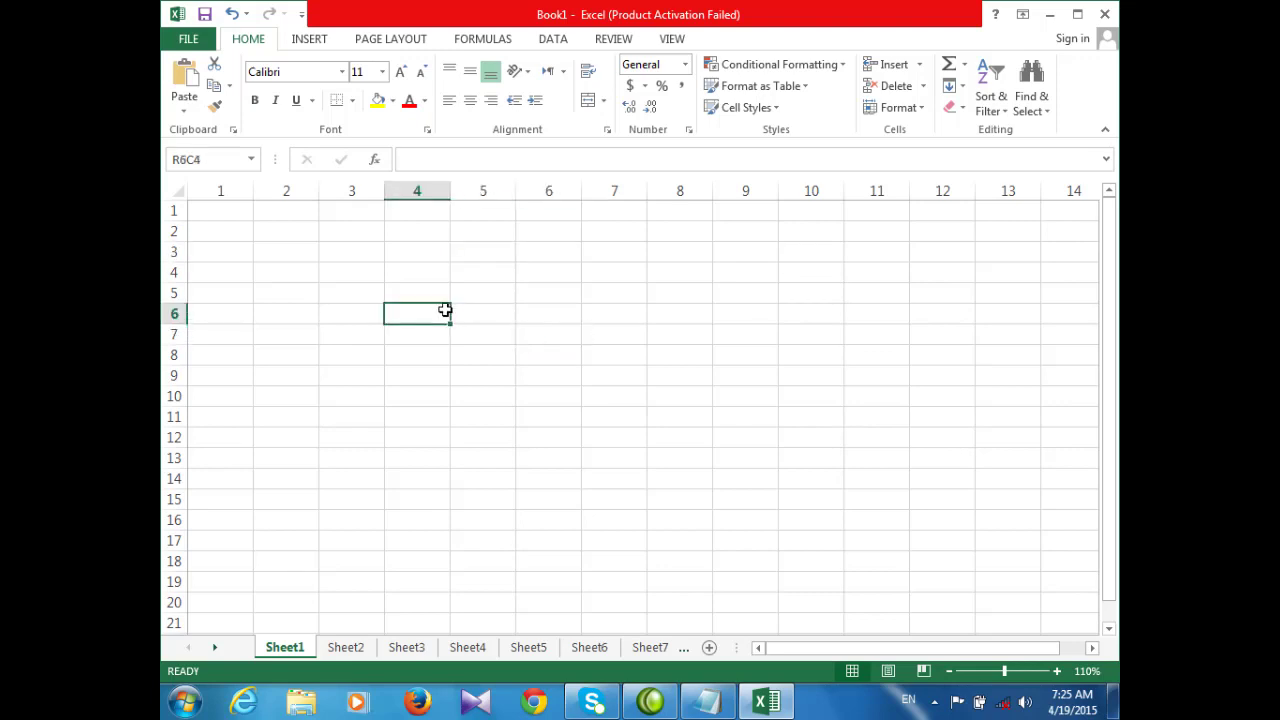
{"action": "double_click", "coordinate": [410, 292]}
{"action": "key", "text": "Return"}
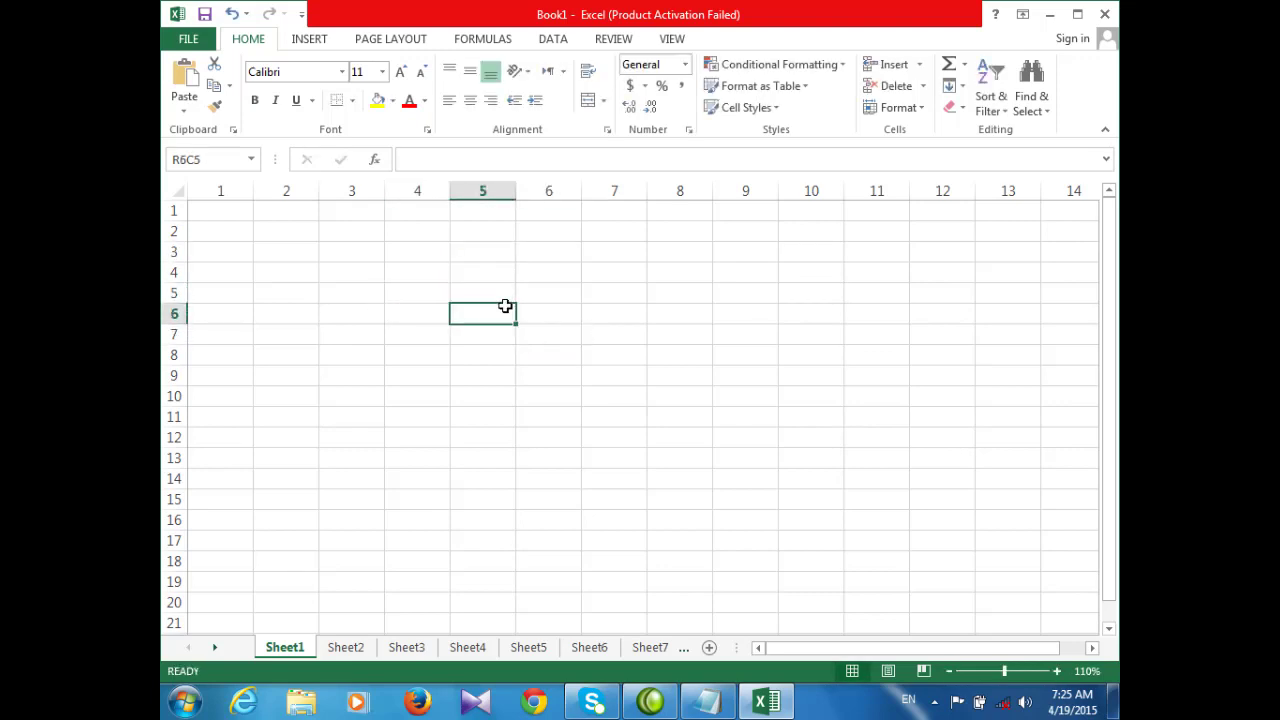
{"action": "left_click", "coordinate": [413, 370]}
{"action": "left_click", "coordinate": [596, 292]}
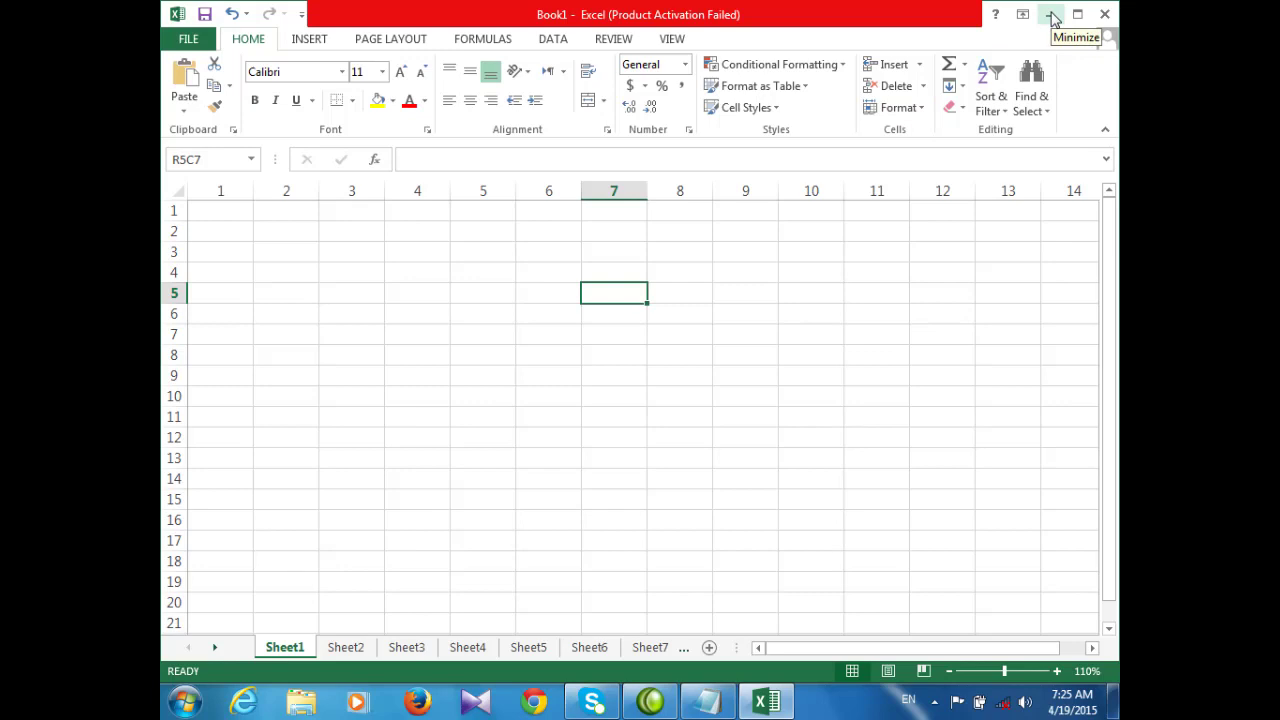
{"action": "key", "text": "shift"}
{"action": "key", "text": "shift"}
{"action": "key", "text": "shift"}
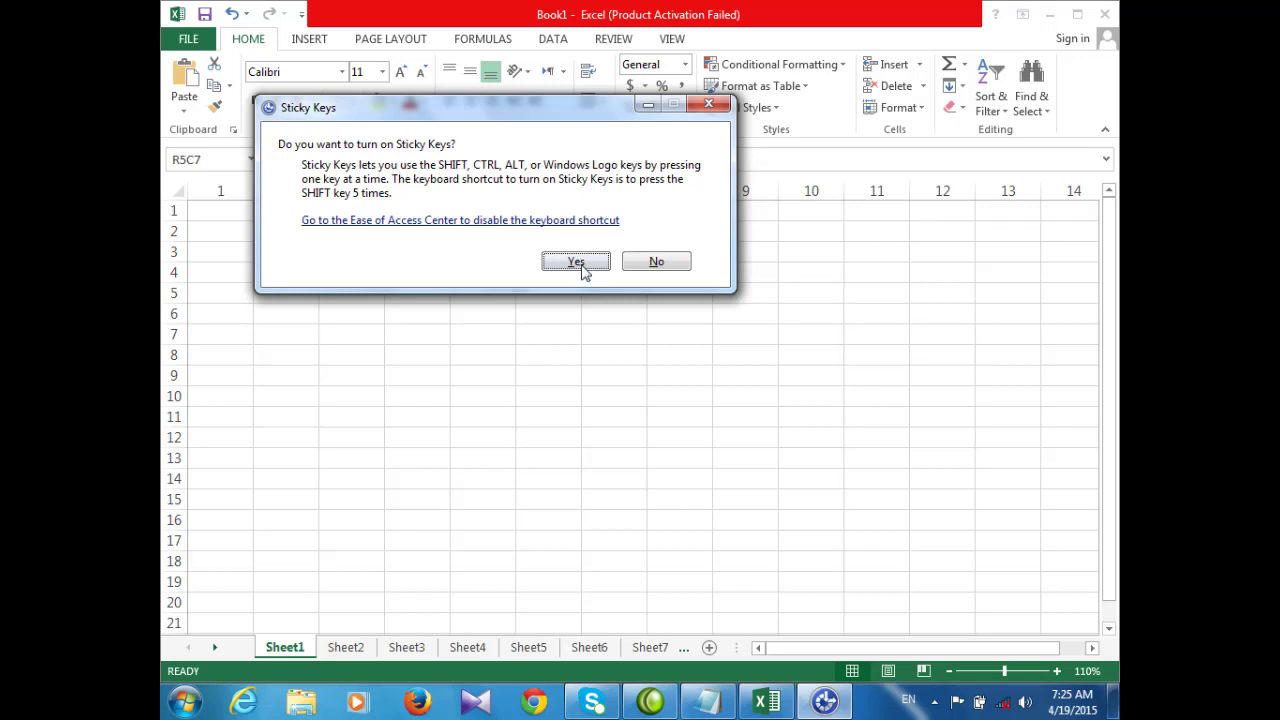
{"action": "left_click", "coordinate": [654, 261]}
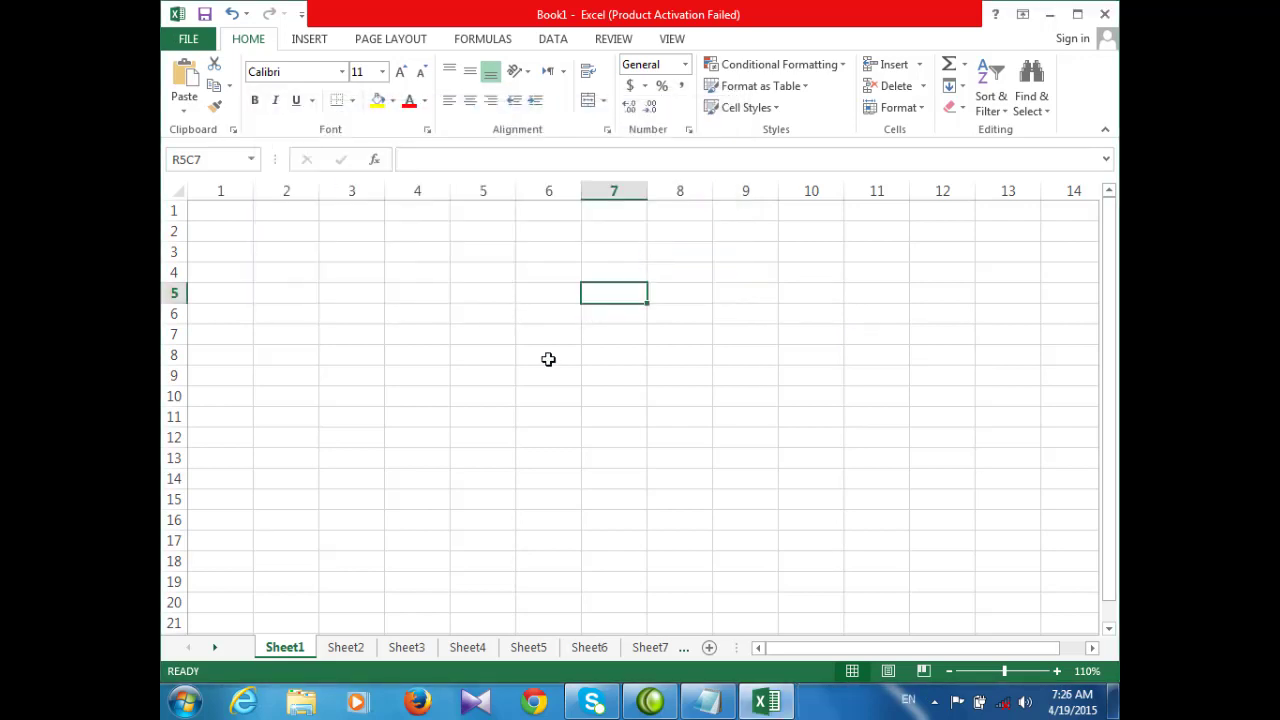
Type the test entry 'sdfsdf' into cell R6C8.
{"action": "left_click", "coordinate": [689, 310]}
{"action": "type", "text": "sdfsdf"}
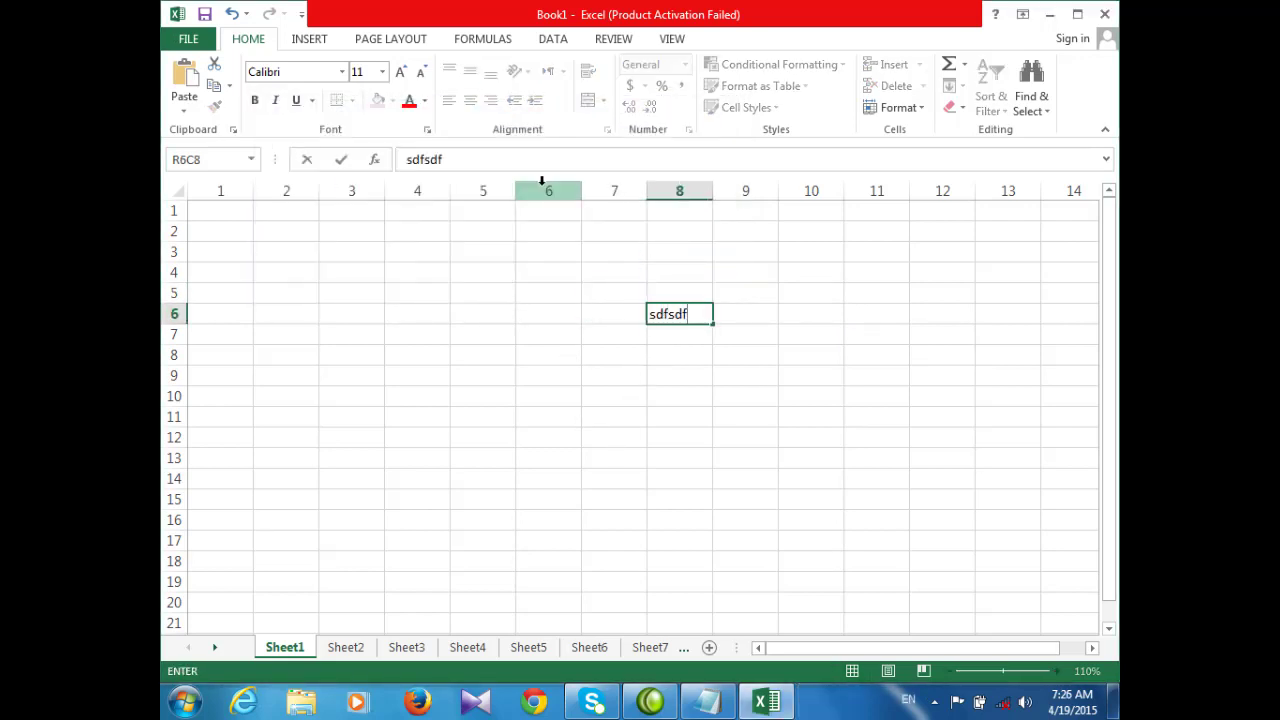
{"action": "left_click", "coordinate": [545, 190]}
Practise selecting single cells and the range R6C4:R14C6.
{"action": "left_click", "coordinate": [530, 268]}
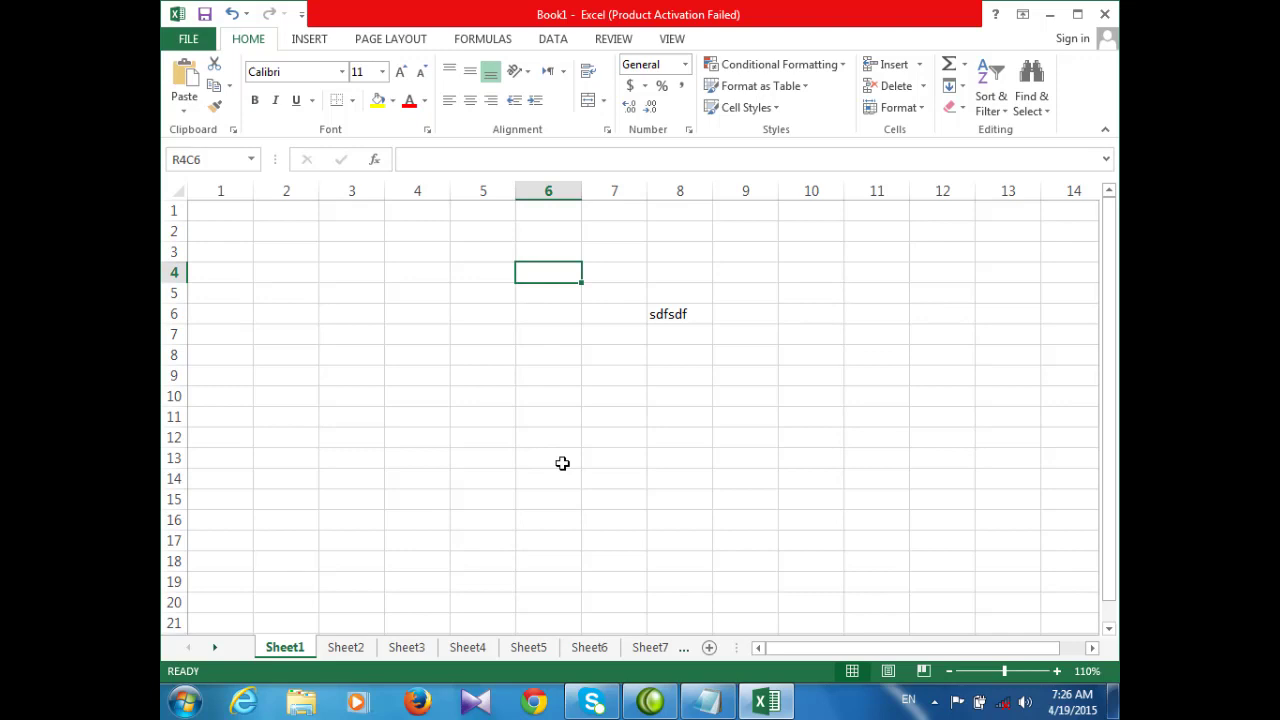
{"action": "left_click", "coordinate": [782, 360]}
{"action": "left_click", "coordinate": [599, 389]}
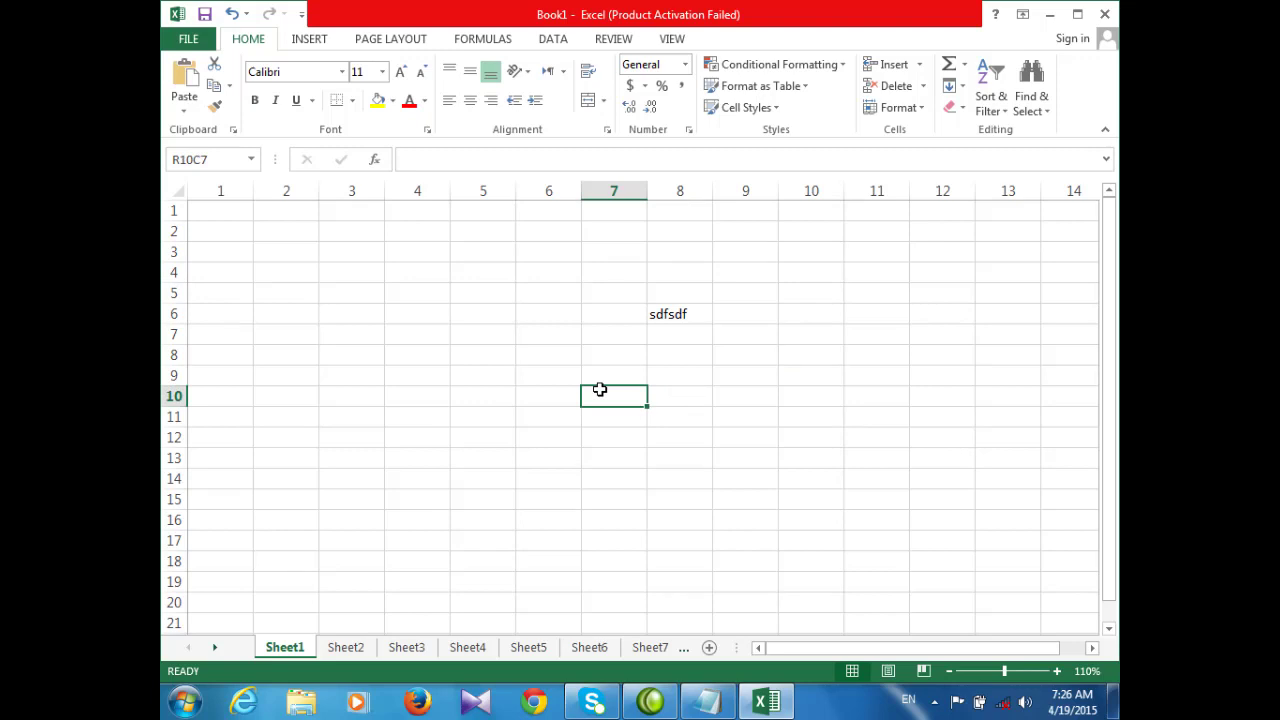
{"action": "left_click", "coordinate": [520, 380]}
{"action": "left_click", "coordinate": [484, 288]}
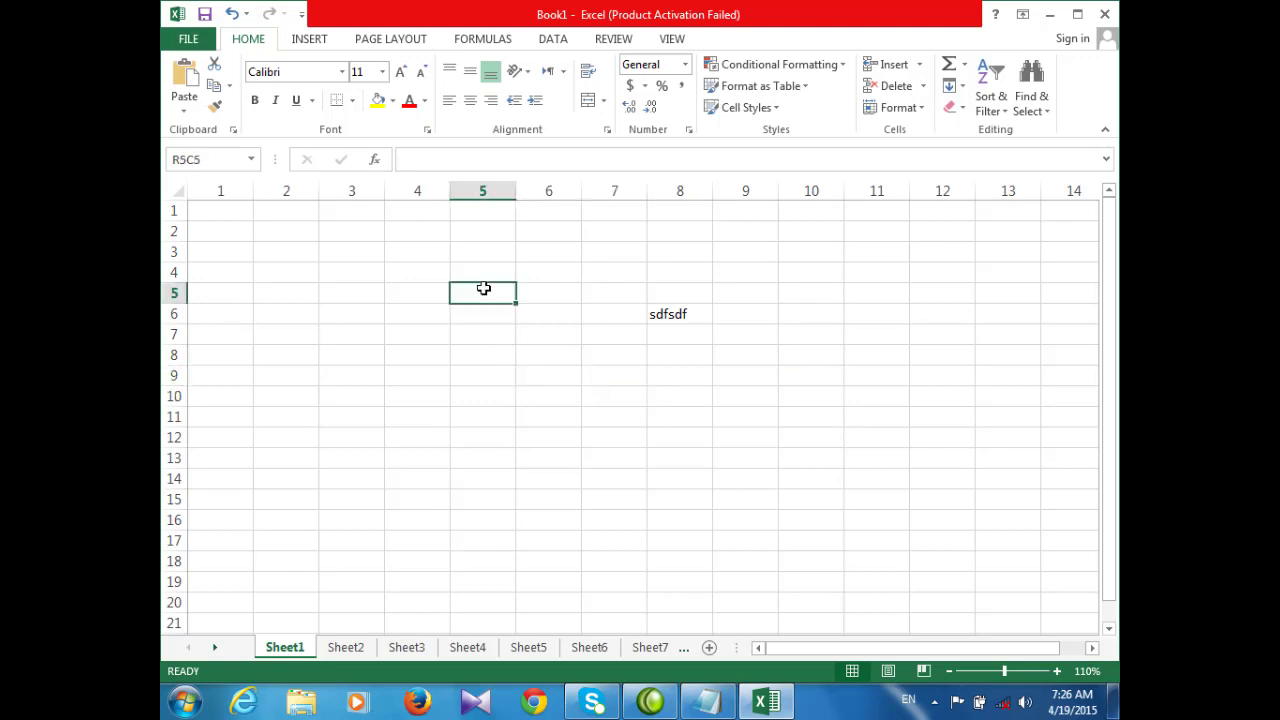
{"action": "left_click", "coordinate": [432, 309]}
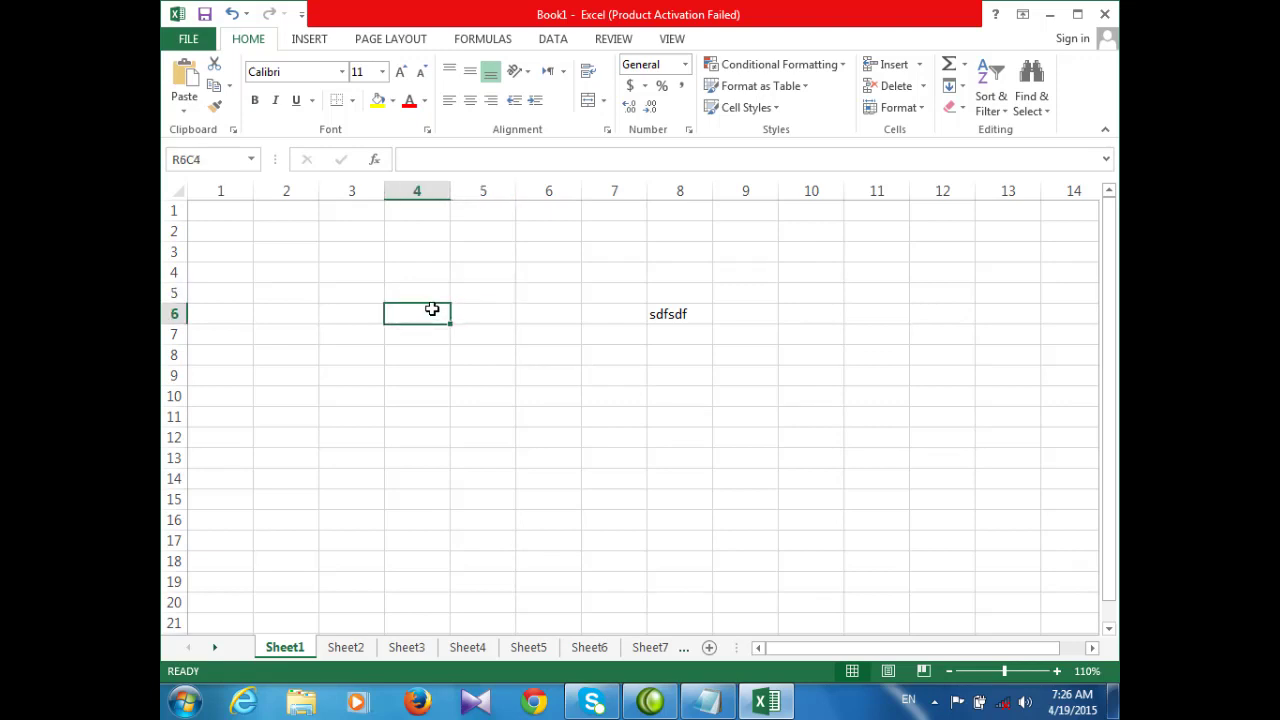
{"action": "left_click_drag", "start_coordinate": [431, 309], "coordinate": [526, 474]}
{"action": "left_click", "coordinate": [526, 477]}
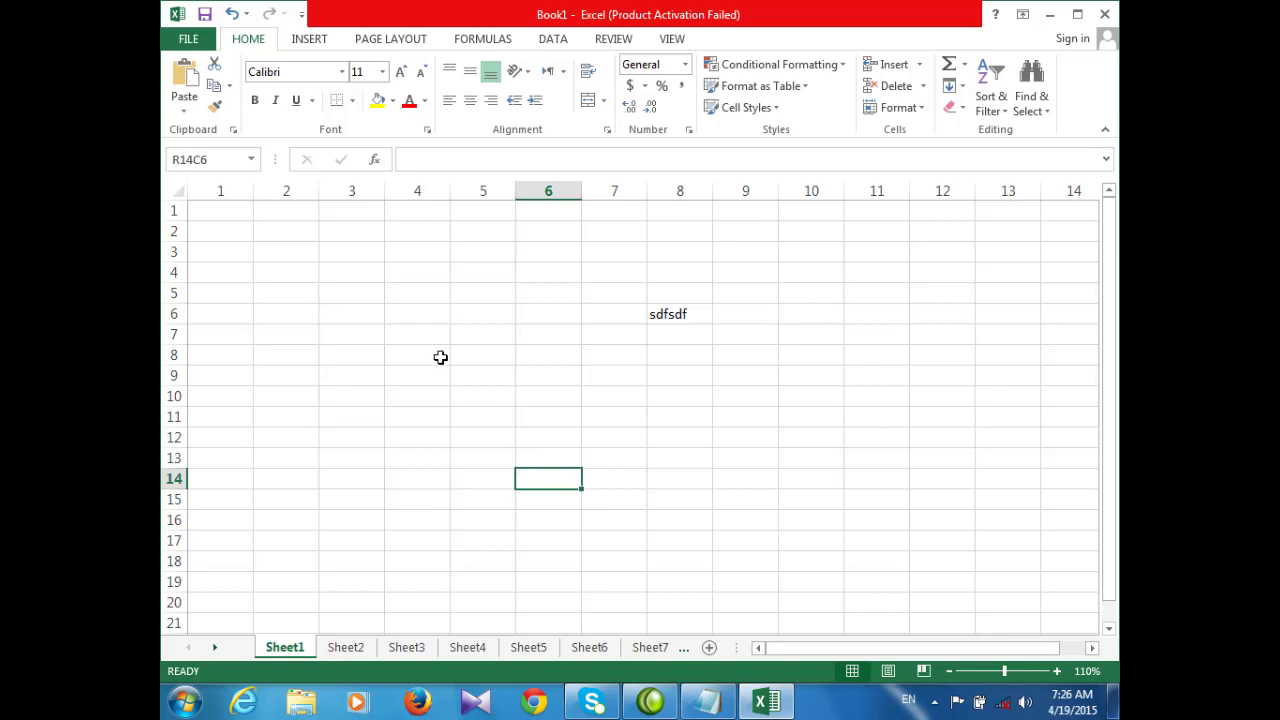
{"action": "double_click", "coordinate": [442, 357]}
{"action": "left_click", "coordinate": [544, 436]}
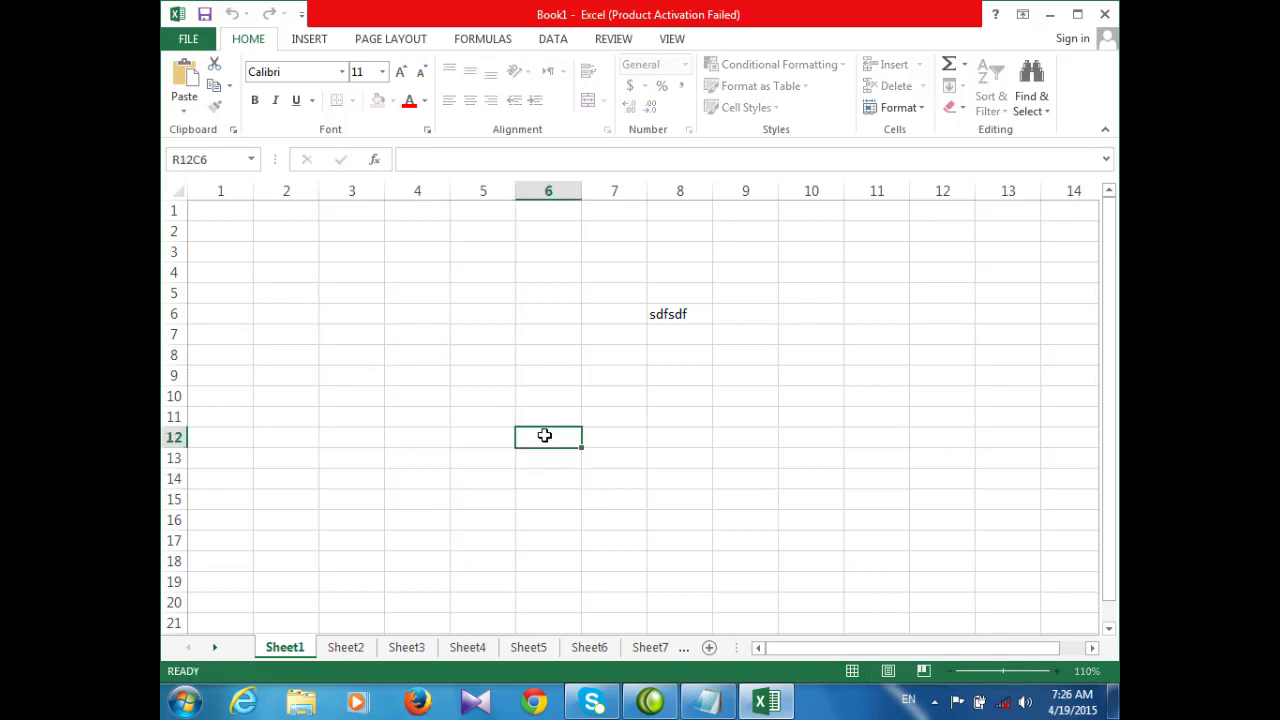
Enter 2000, 3000 and 4000 into R4C4, R5C4 and R6C4.
{"action": "left_click", "coordinate": [405, 280]}
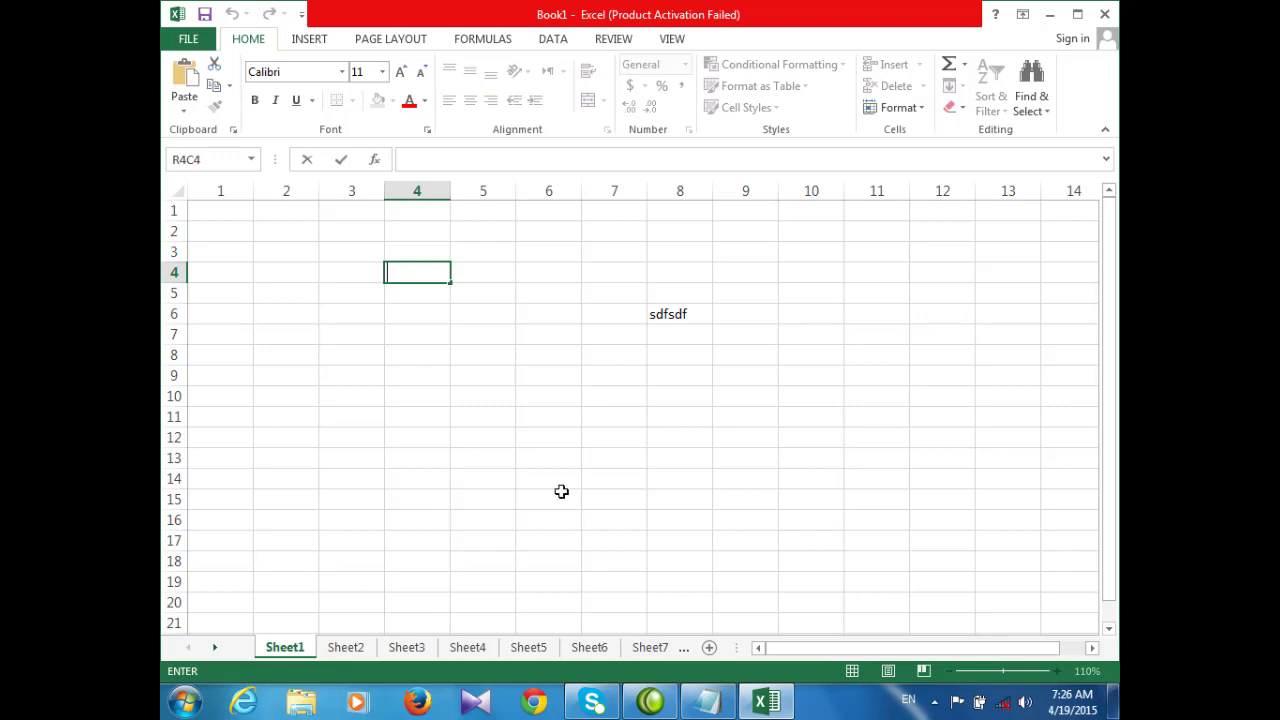
{"action": "type", "text": "2090"}
{"action": "key", "text": "BackSpace"}
{"action": "key", "text": "BackSpace"}
{"action": "type", "text": "0"}
{"action": "key", "text": "ctrl+Return"}
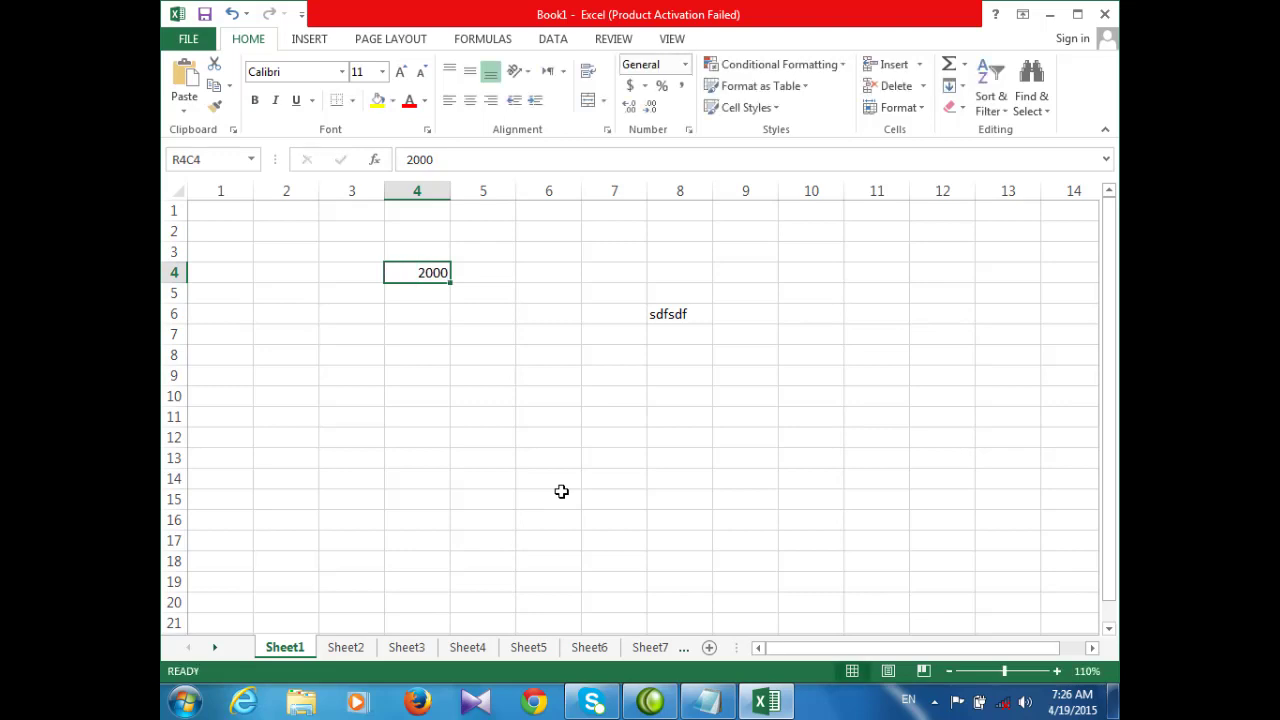
{"action": "double_click", "coordinate": [434, 295]}
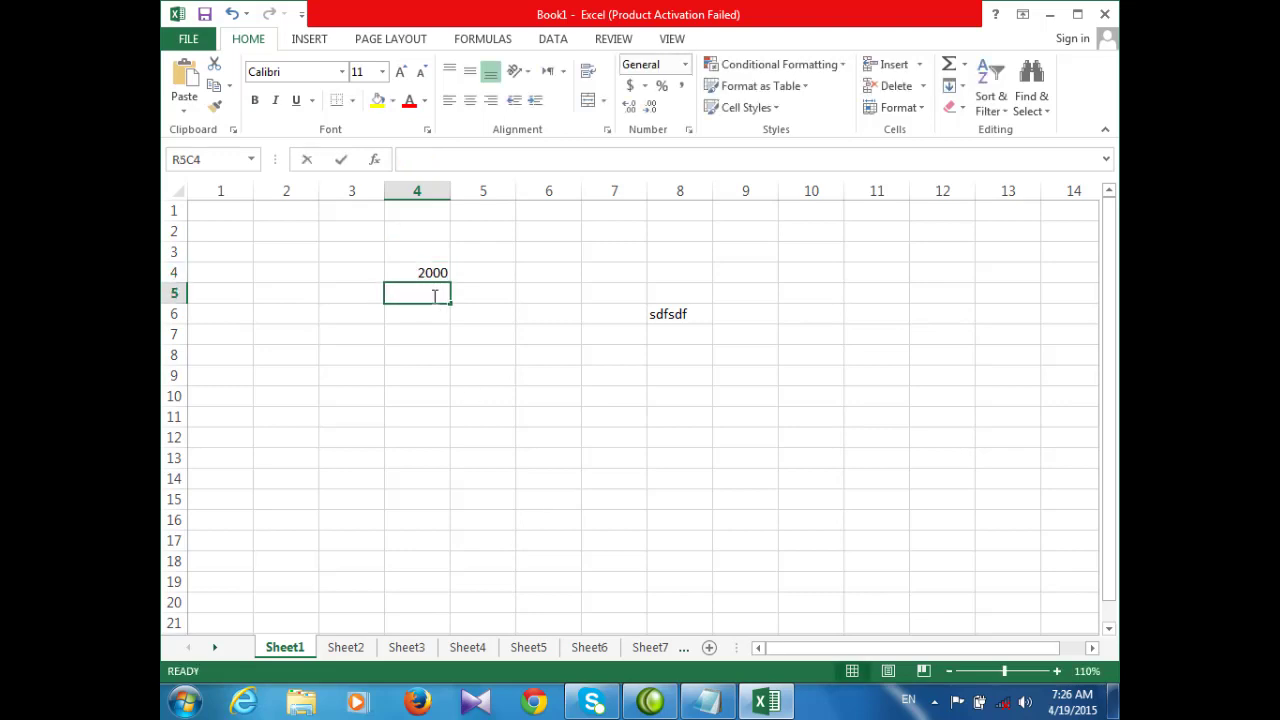
{"action": "type", "text": "3000"}
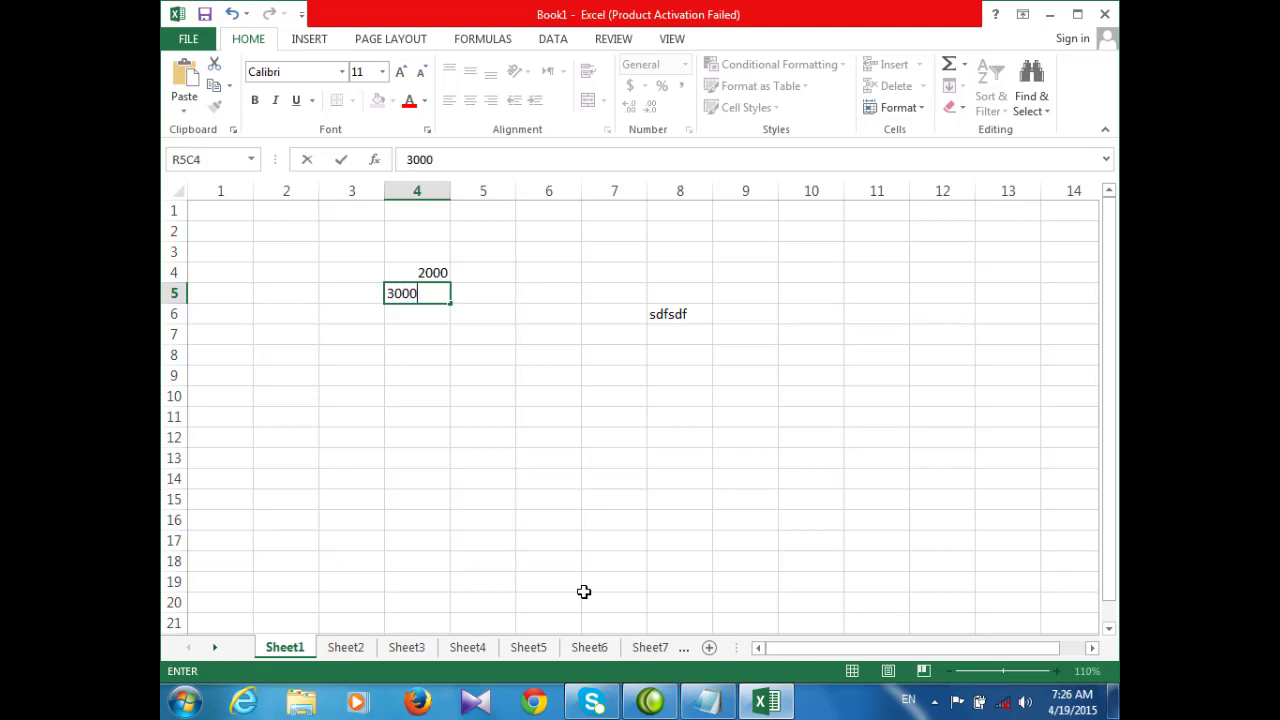
{"action": "left_click", "coordinate": [443, 314]}
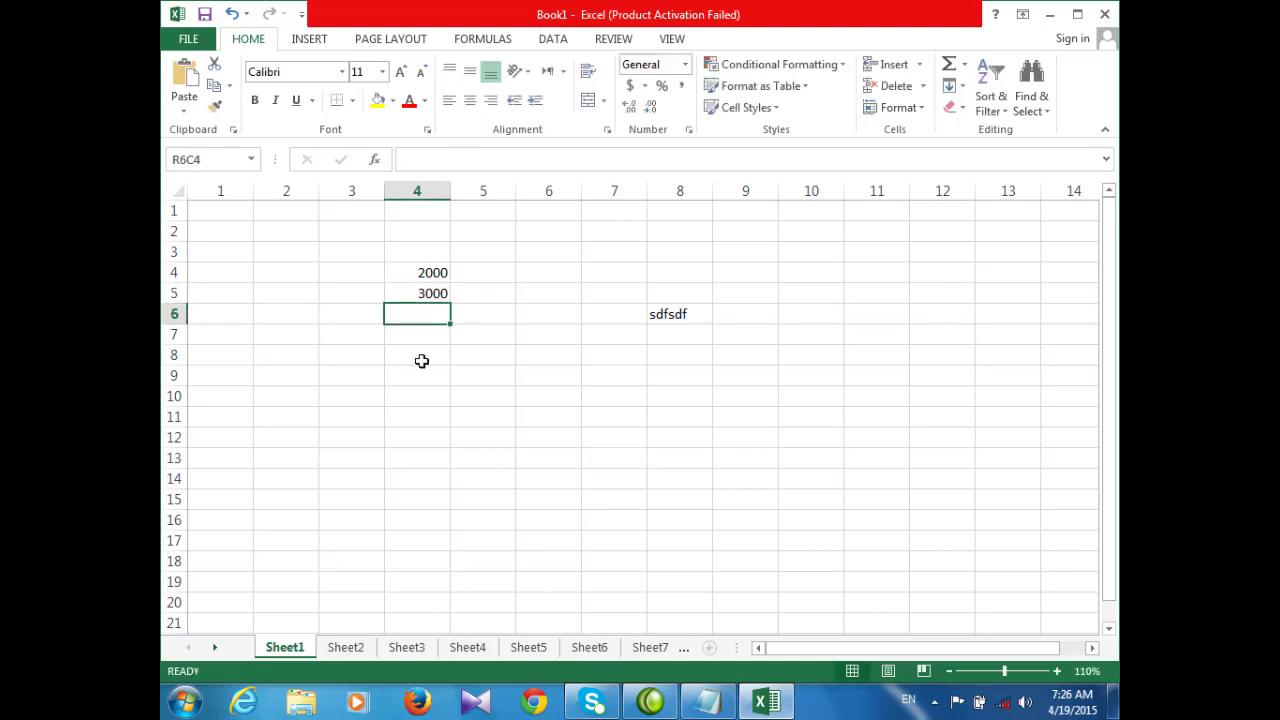
{"action": "double_click", "coordinate": [421, 314]}
{"action": "type", "text": "4000"}
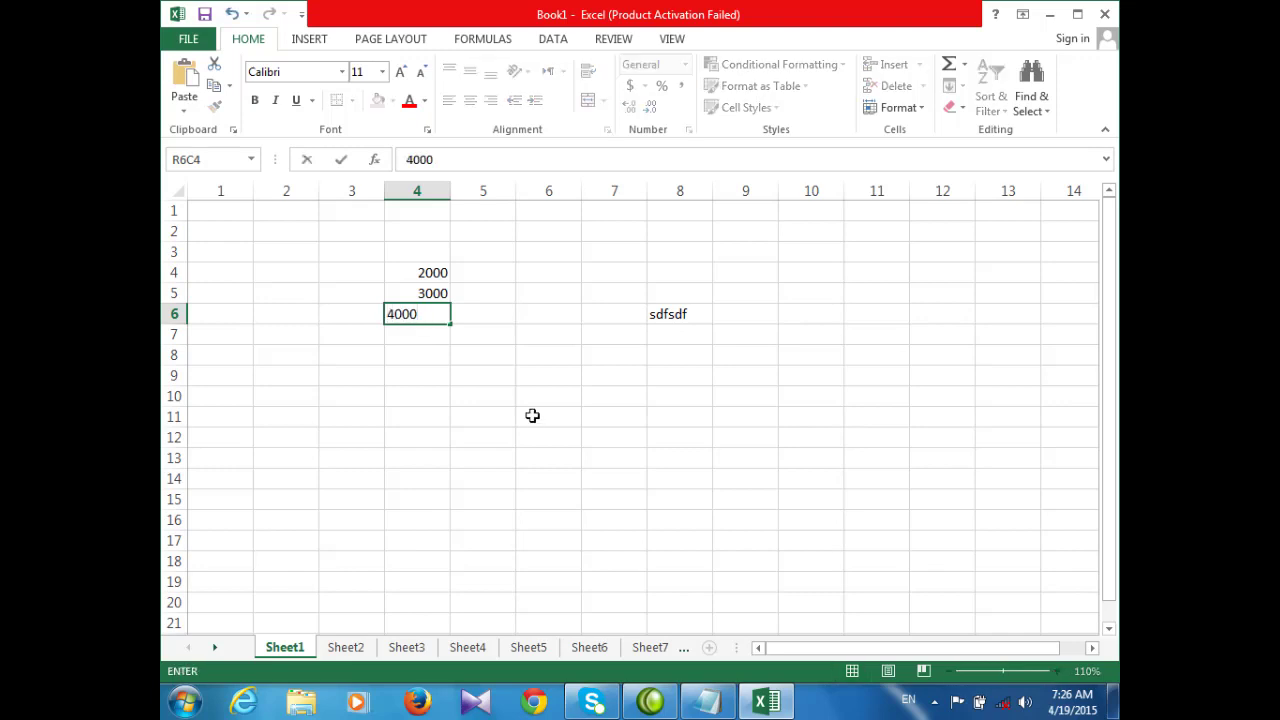
{"action": "left_click", "coordinate": [564, 440]}
Select the new salary values, then discard a stray 'ahmad' entry in R7C4.
{"action": "left_click_drag", "start_coordinate": [428, 270], "coordinate": [428, 310]}
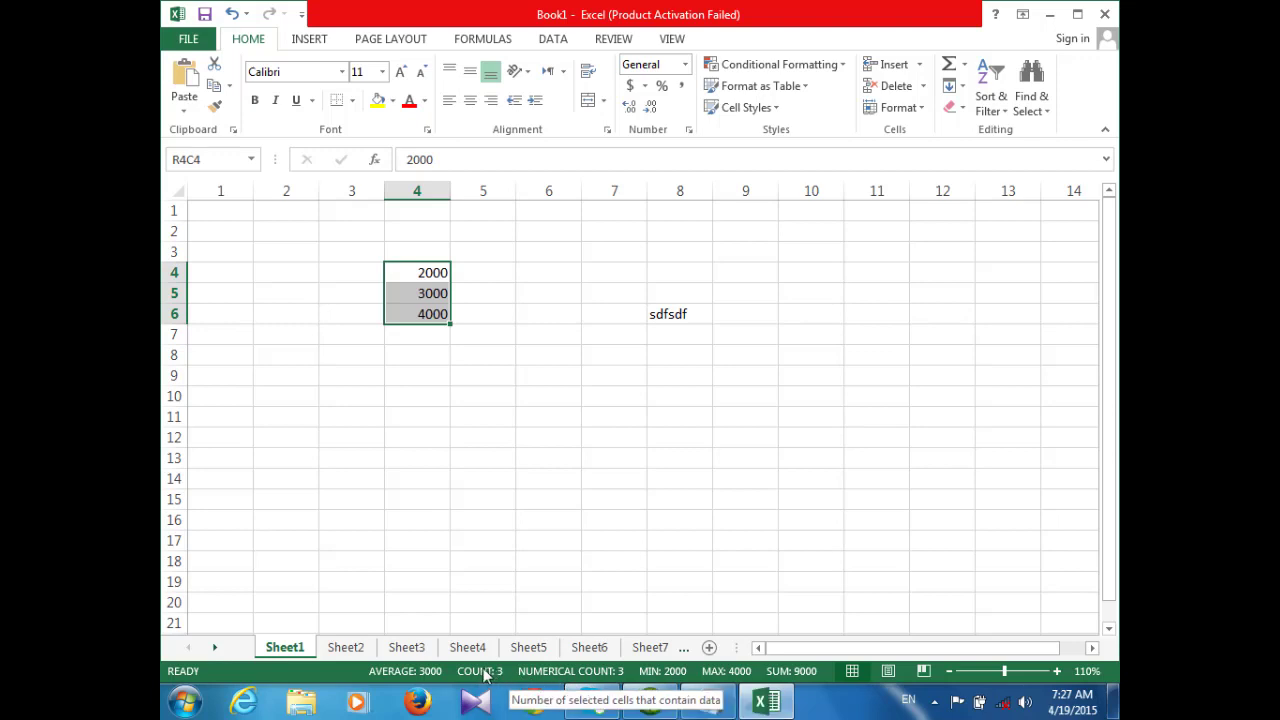
{"action": "left_click", "coordinate": [433, 337]}
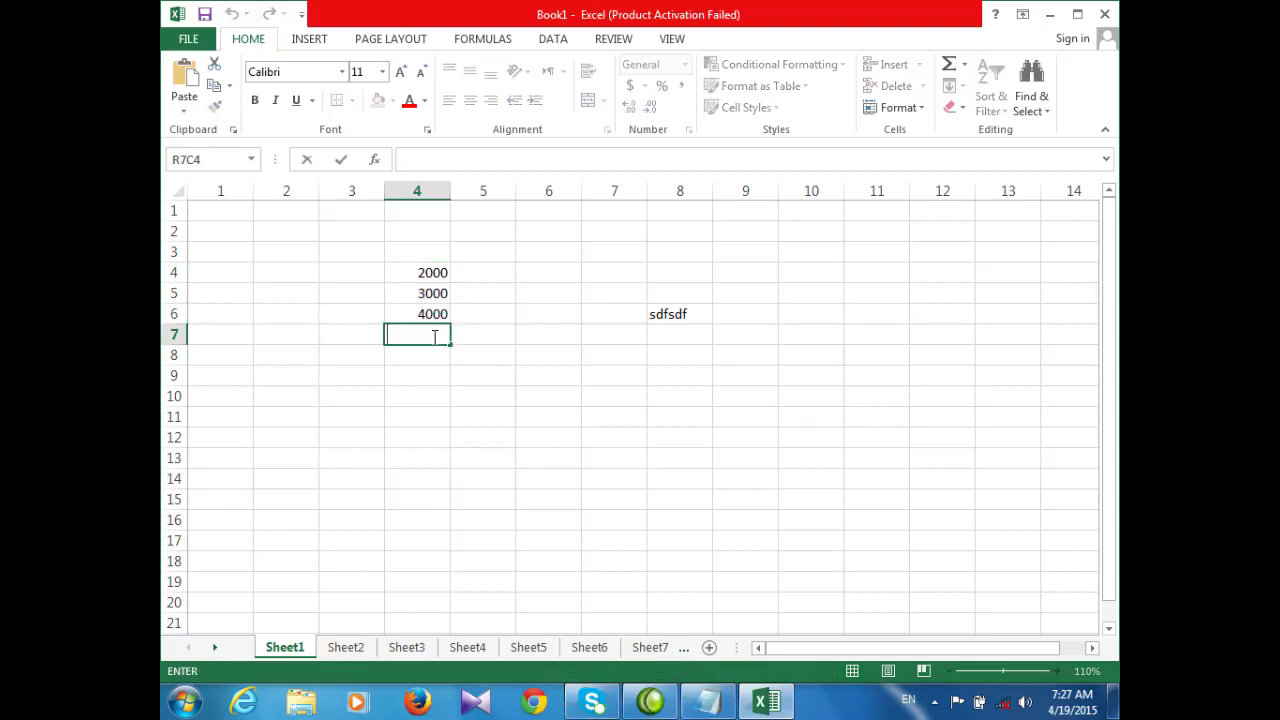
{"action": "type", "text": "ahmad"}
{"action": "key", "text": "BackSpace"}
{"action": "key", "text": "BackSpace"}
{"action": "key", "text": "BackSpace"}
{"action": "key", "text": "Escape"}
Add the heading 'salary' in R3C4 and select the salary column to read its statistics.
{"action": "left_click", "coordinate": [430, 247]}
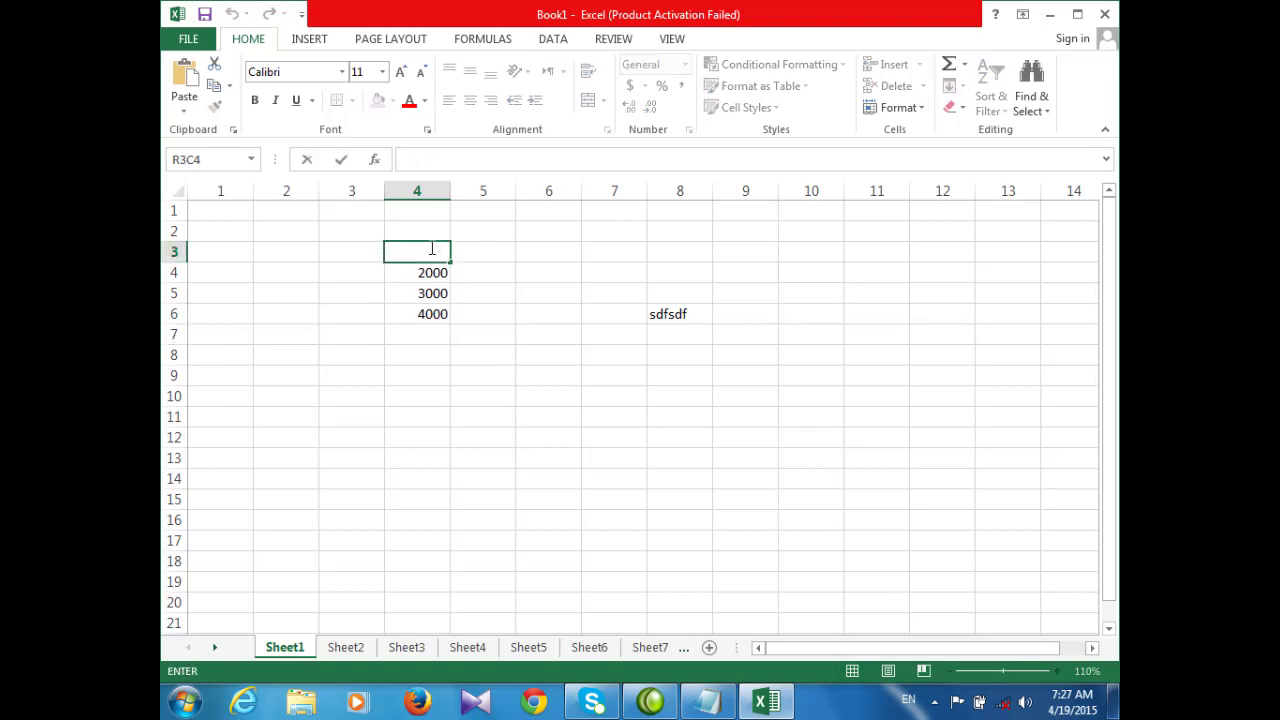
{"action": "type", "text": "salary"}
{"action": "left_click", "coordinate": [567, 446]}
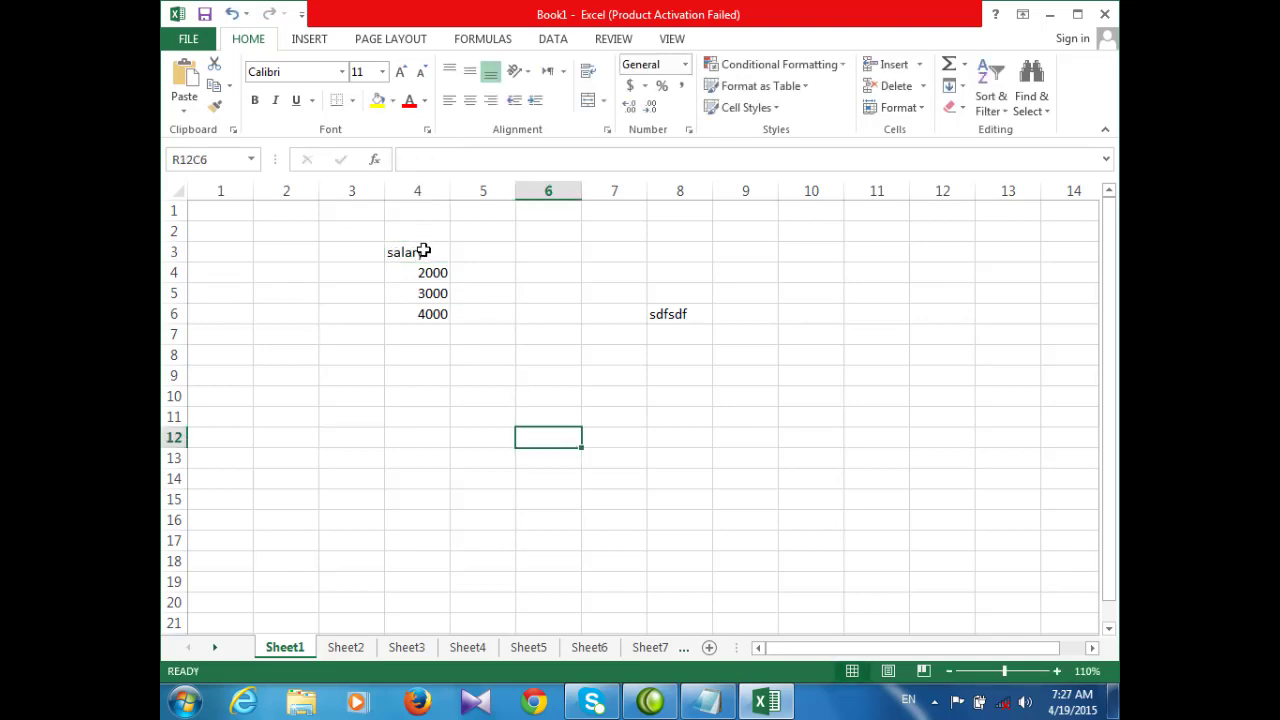
{"action": "left_click_drag", "start_coordinate": [423, 251], "coordinate": [423, 317]}
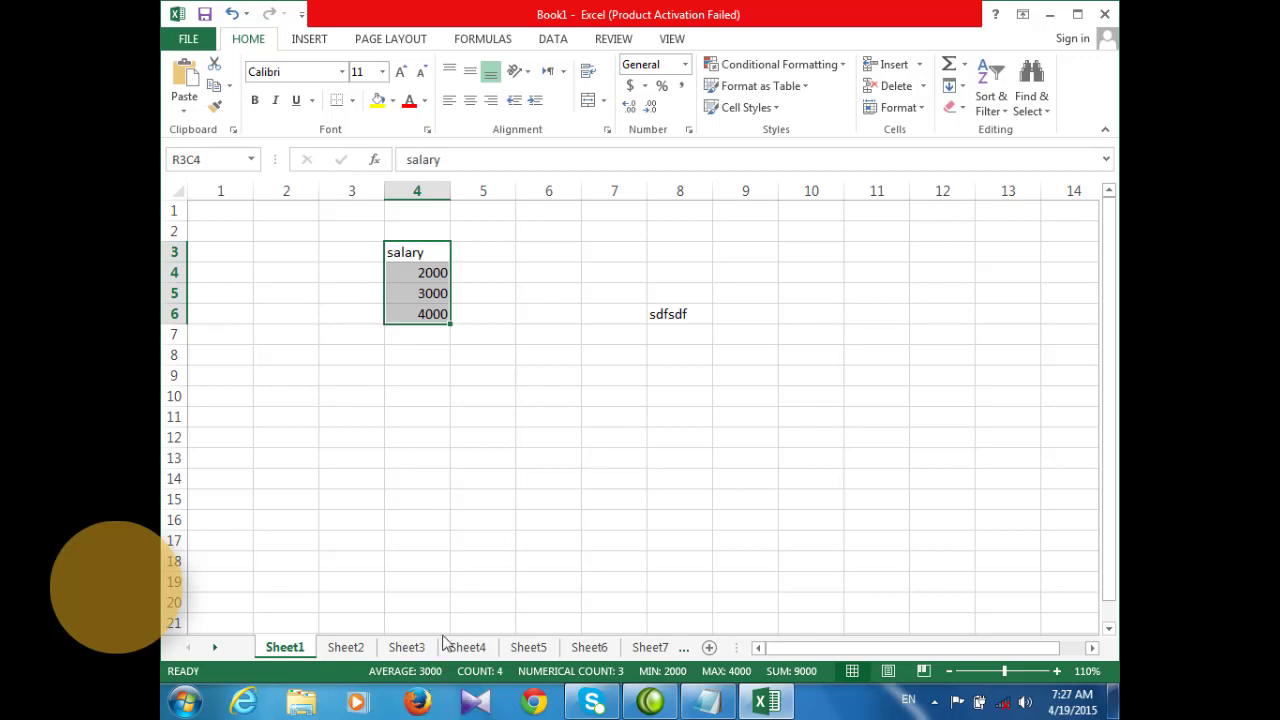
Select and clear blocks of cells around the salary data.
{"action": "left_click", "coordinate": [547, 468]}
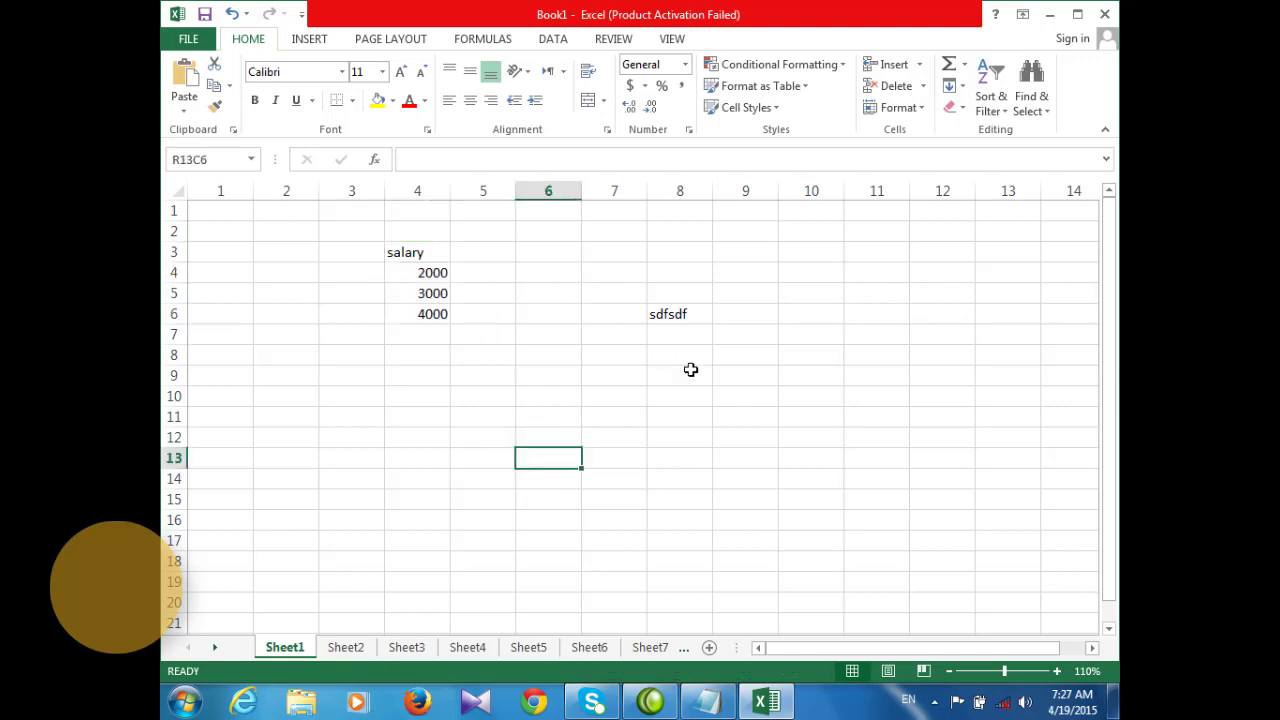
{"action": "left_click_drag", "start_coordinate": [690, 369], "coordinate": [377, 244]}
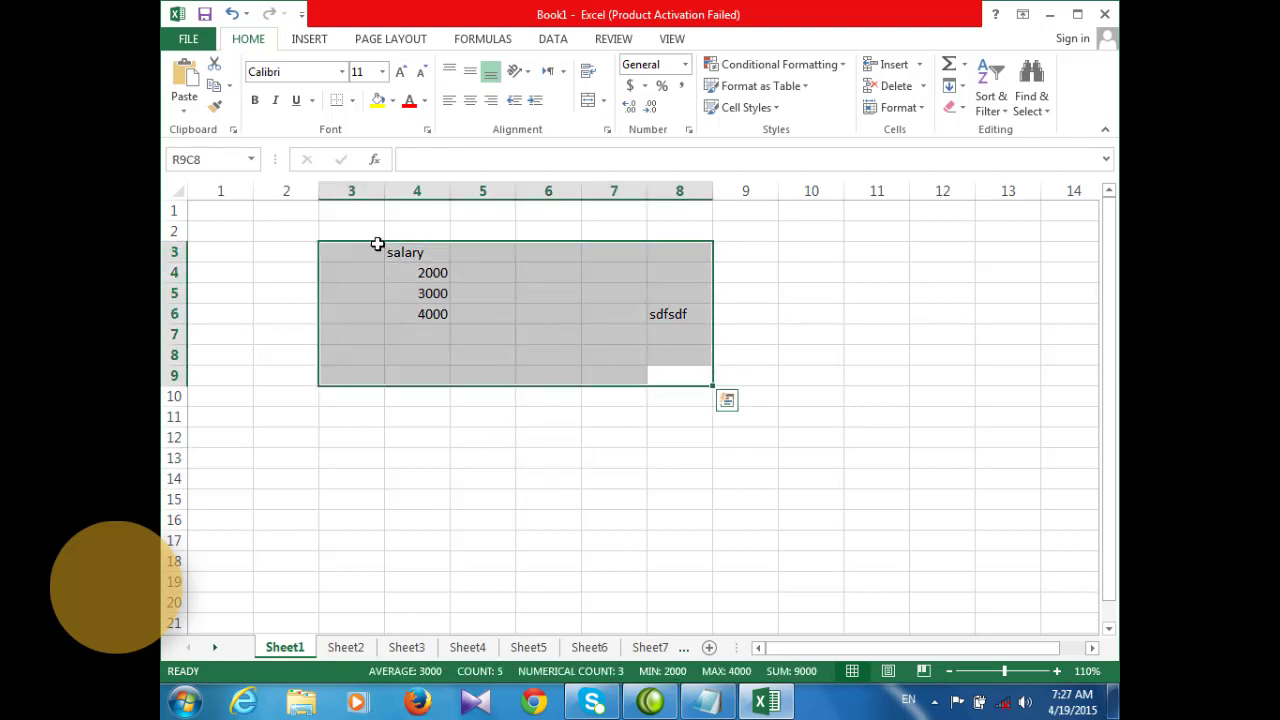
{"action": "left_click", "coordinate": [438, 437]}
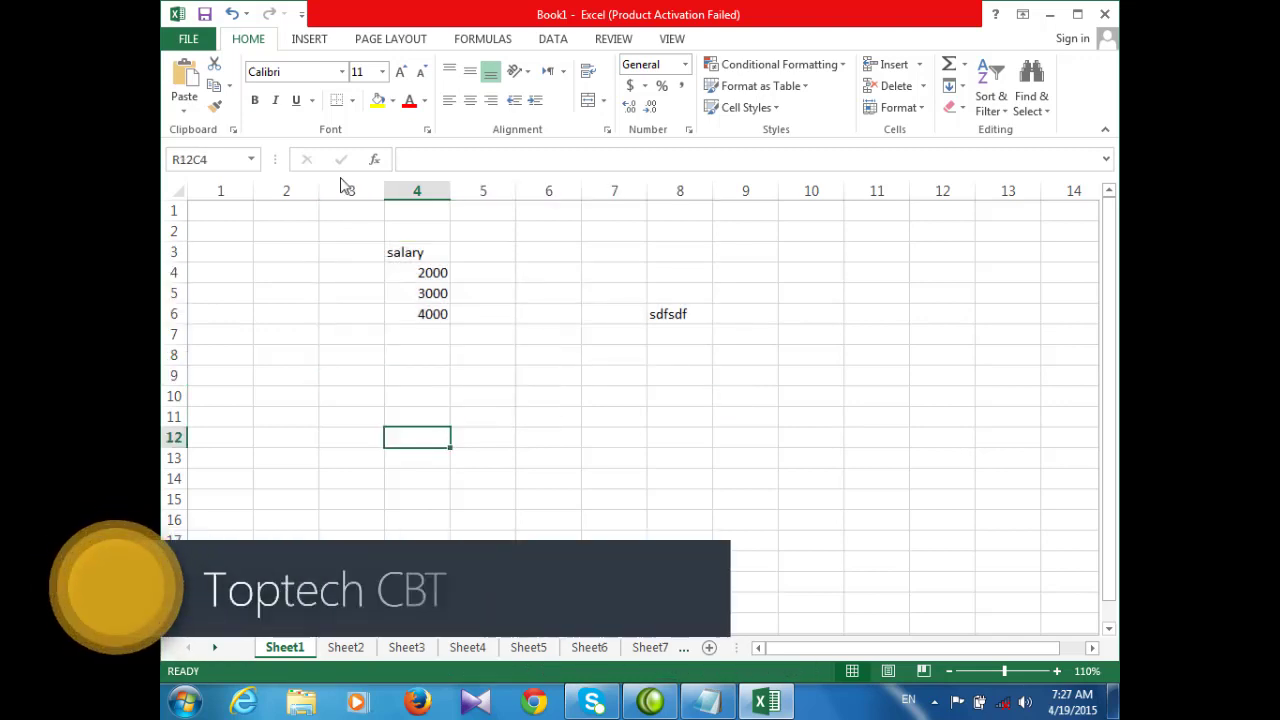
{"action": "left_click_drag", "start_coordinate": [345, 231], "coordinate": [708, 470]}
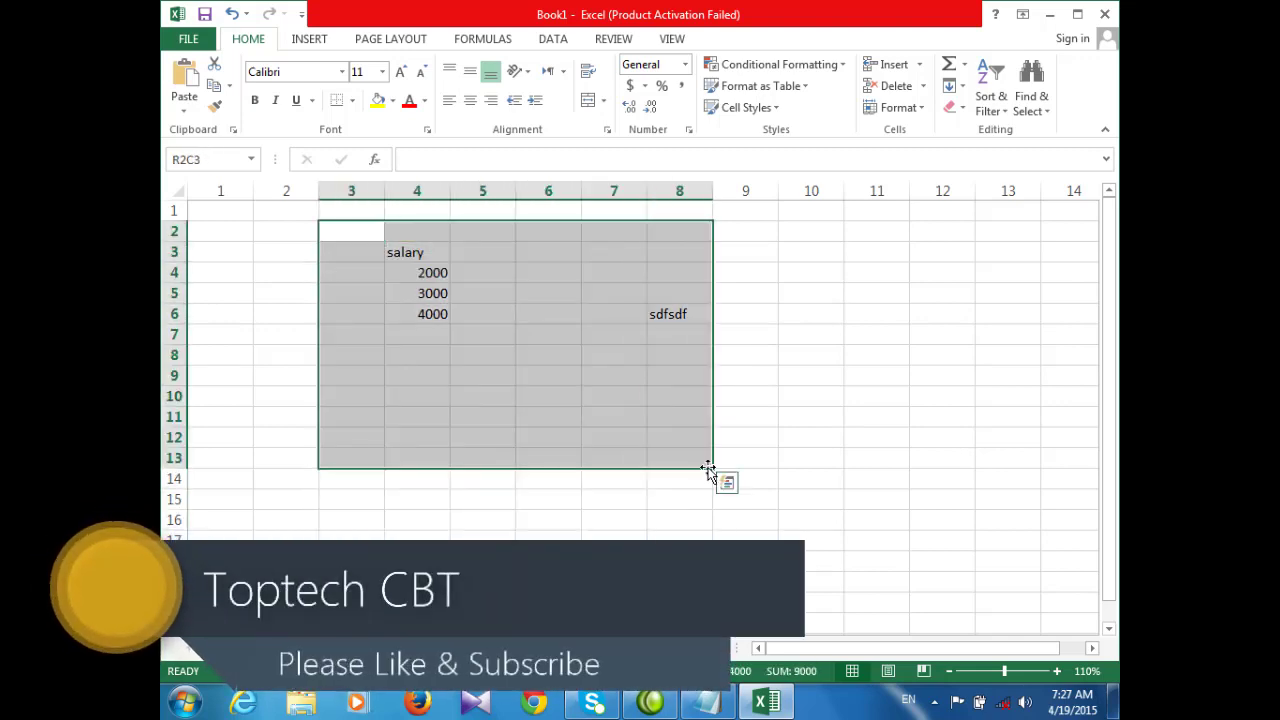
{"action": "left_click", "coordinate": [536, 534]}
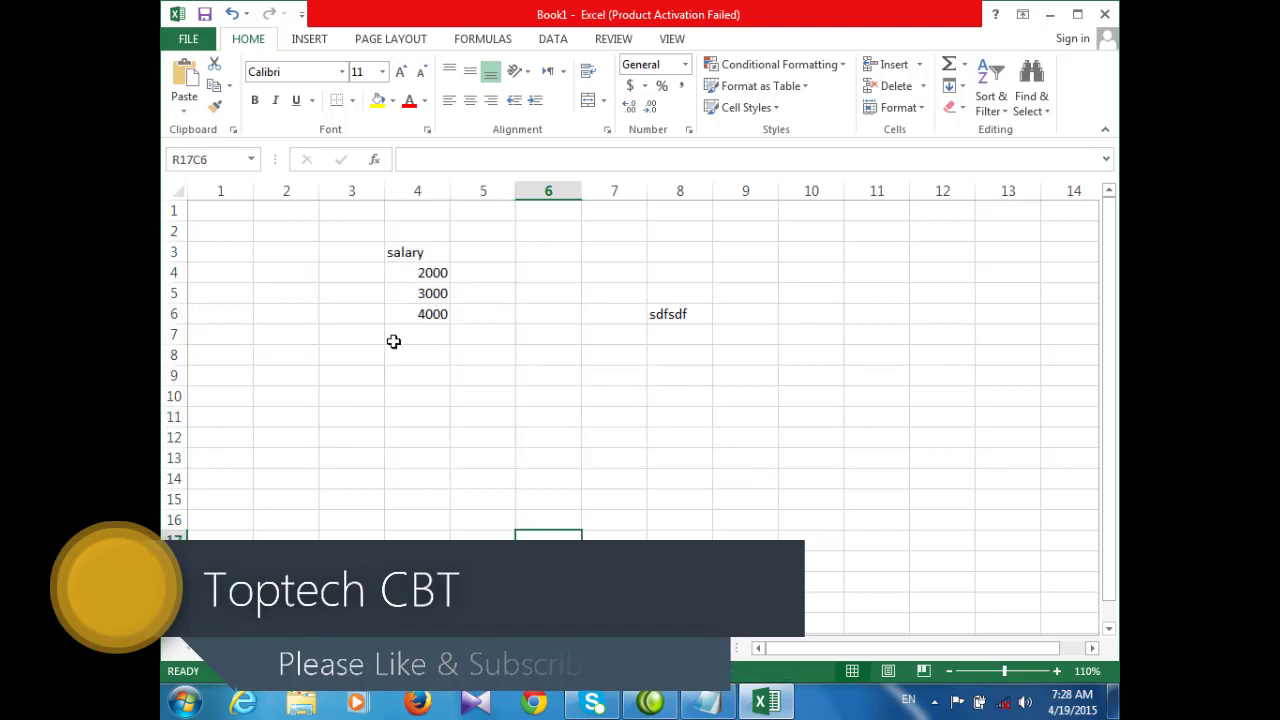
Select columns 1, 2 and 3 in turn, then switch to Notepad.
{"action": "left_click", "coordinate": [216, 190]}
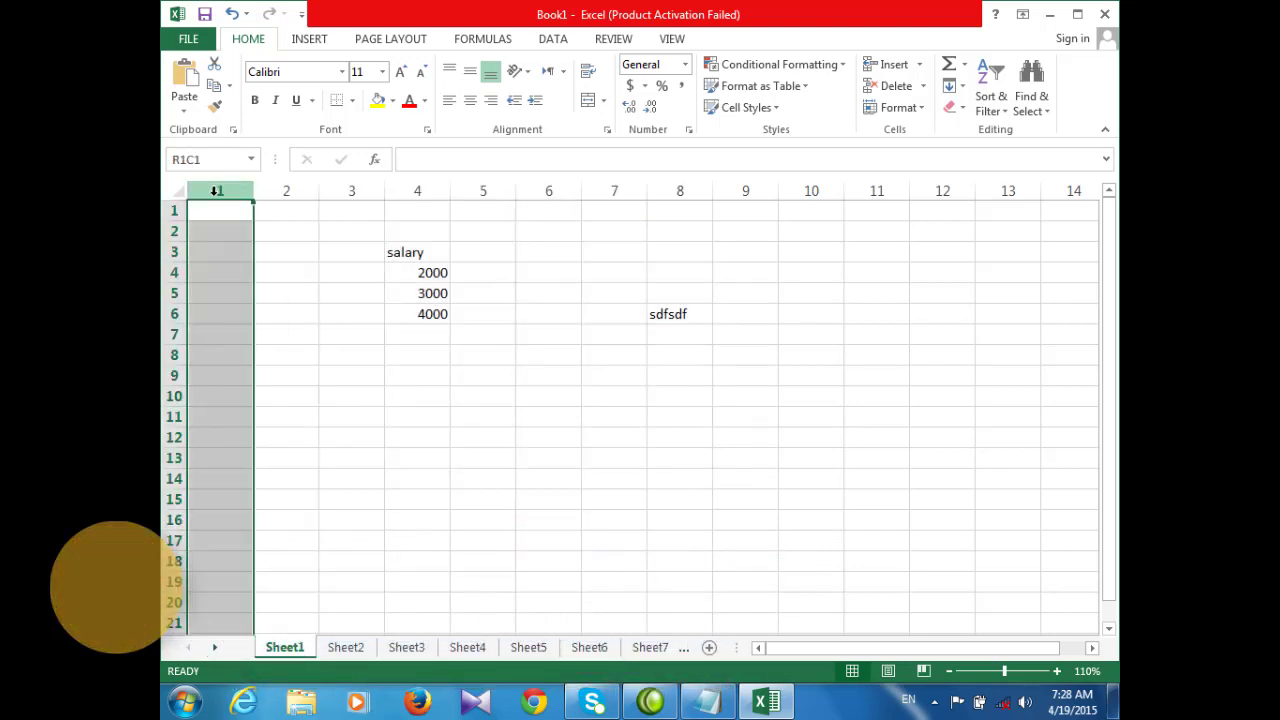
{"action": "left_click", "coordinate": [286, 190]}
{"action": "left_click", "coordinate": [351, 193]}
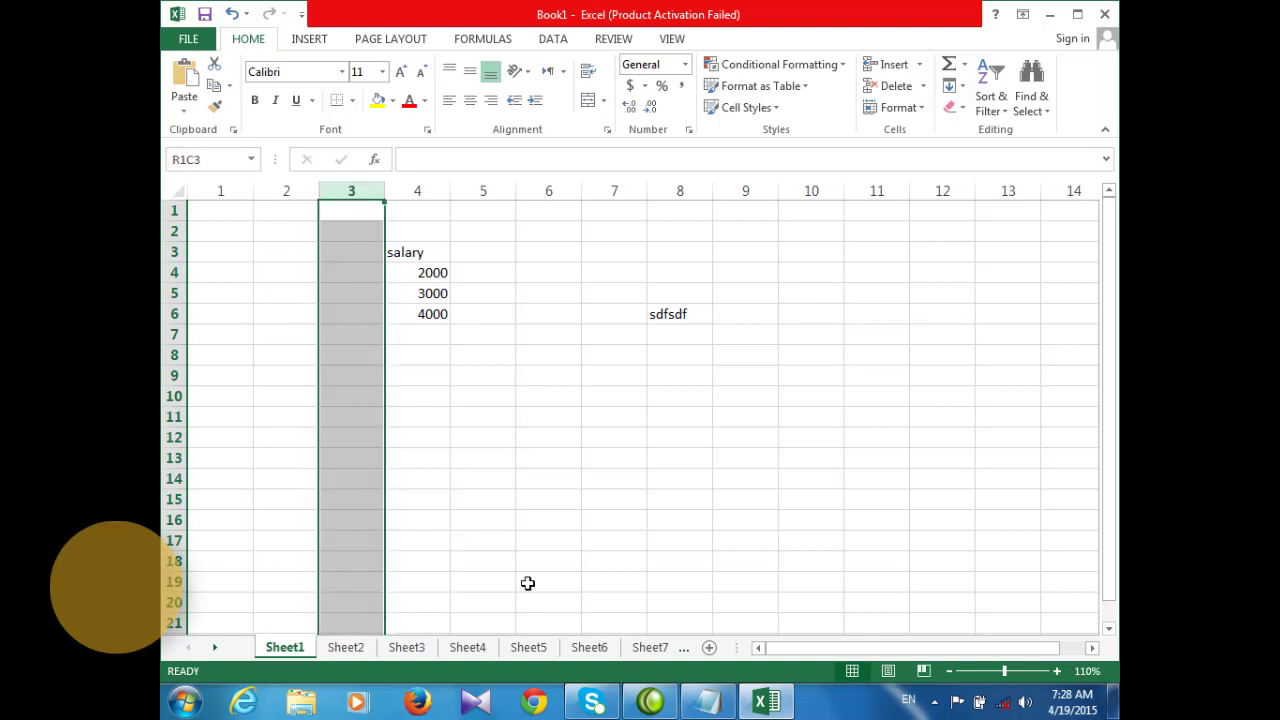
{"action": "left_click", "coordinate": [708, 702]}
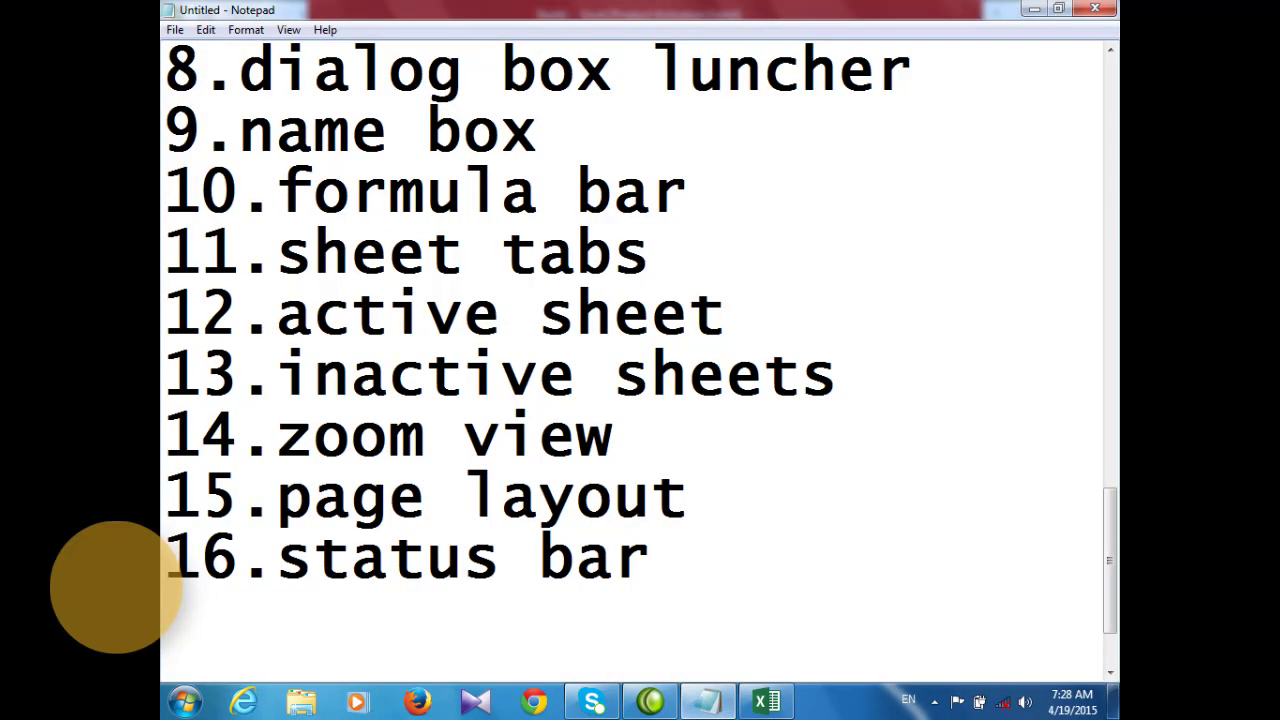
Add '17.coloumn heading', '18.row heading' and a dashed line to the Notepad list.
{"action": "key", "text": "Return"}
{"action": "type", "text": "17"}
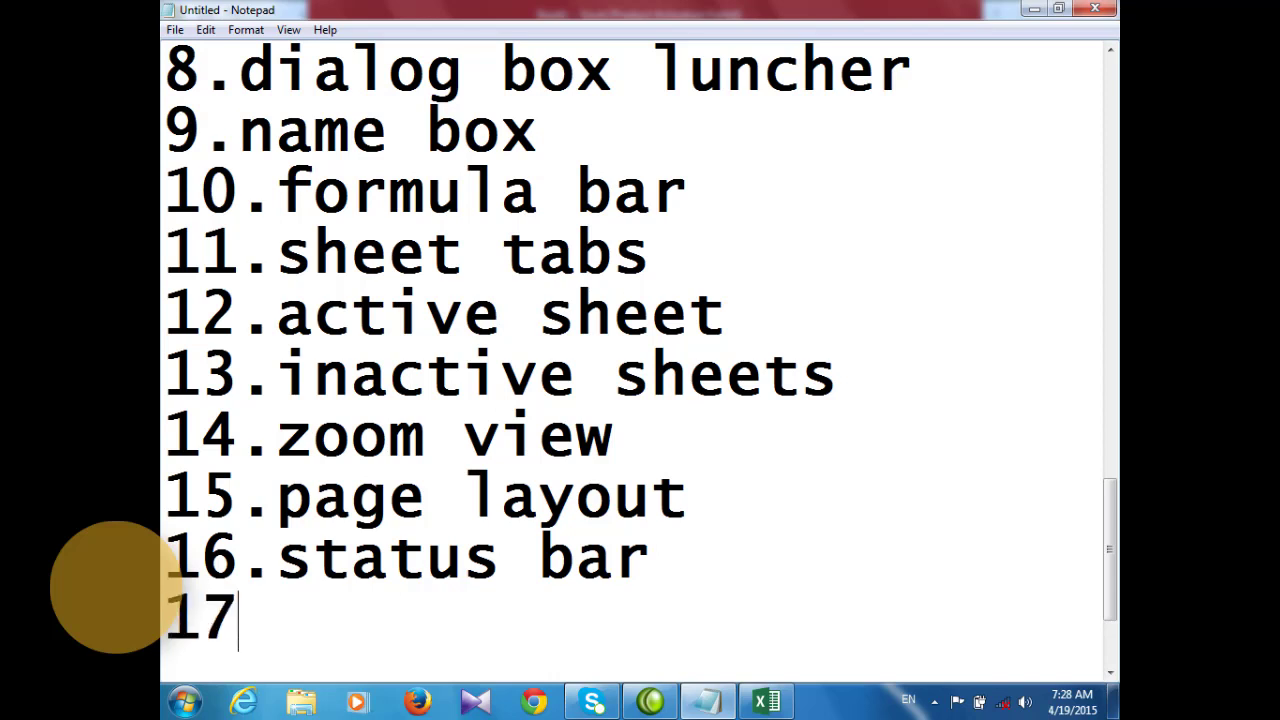
{"action": "type", "text": ".c"}
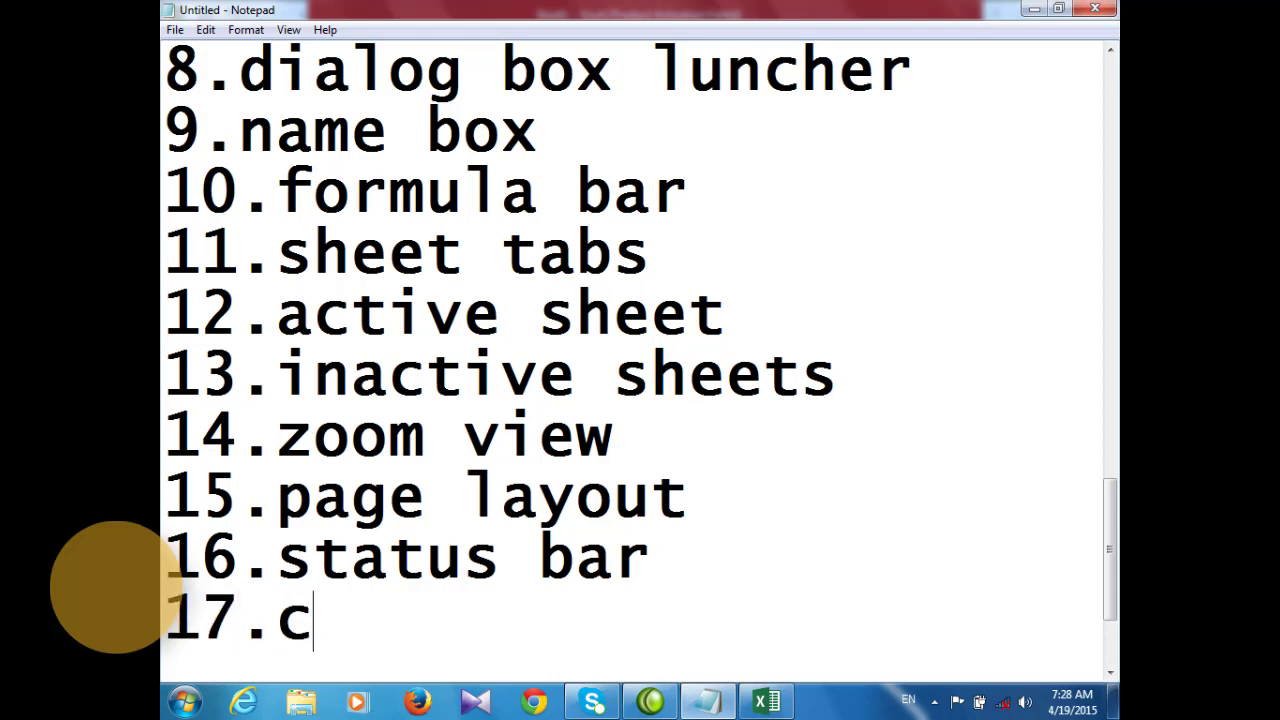
{"action": "type", "text": "ou"}
{"action": "key", "text": "BackSpace"}
{"action": "key", "text": "BackSpace"}
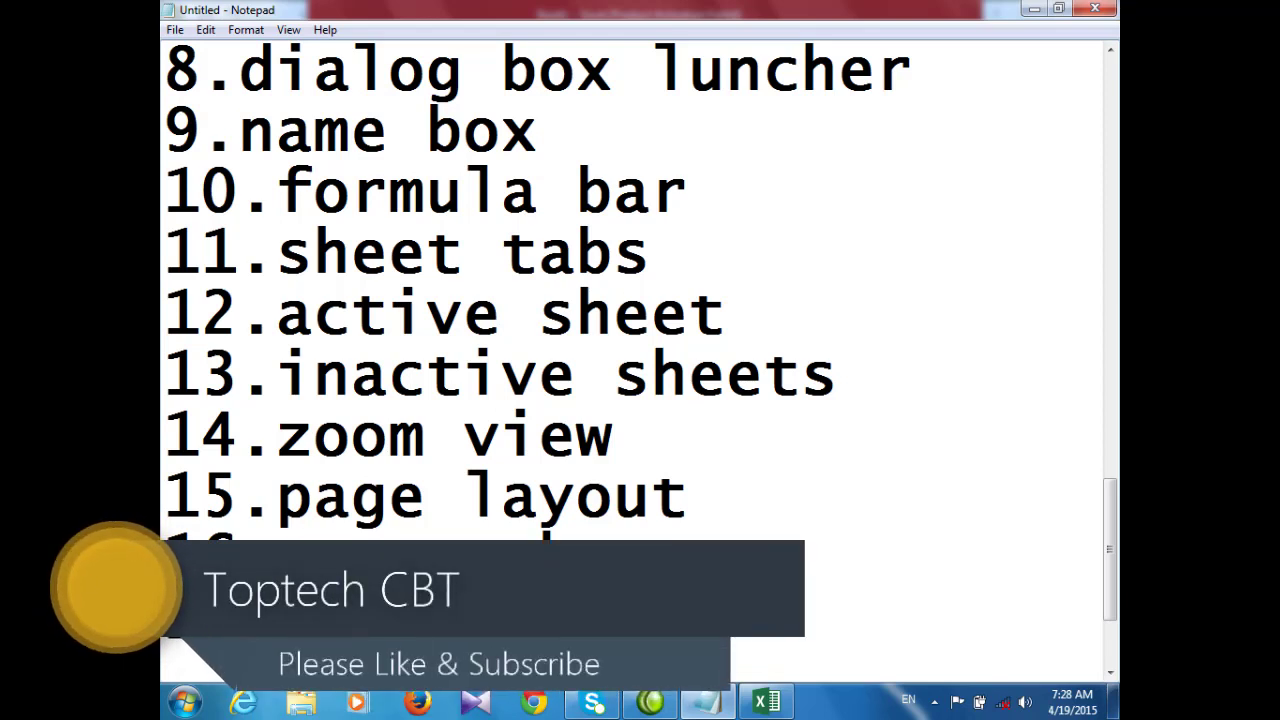
{"action": "type", "text": "g"}
{"action": "key", "text": "Return"}
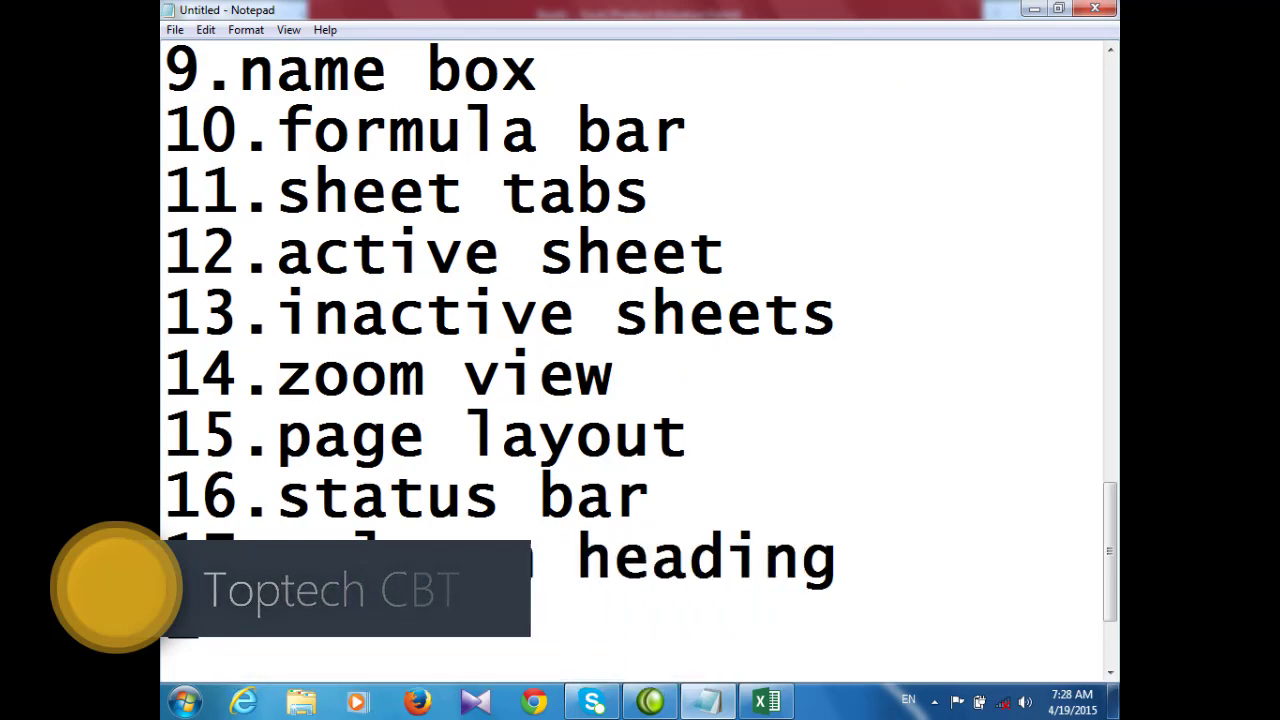
{"action": "type", "text": "18.r"}
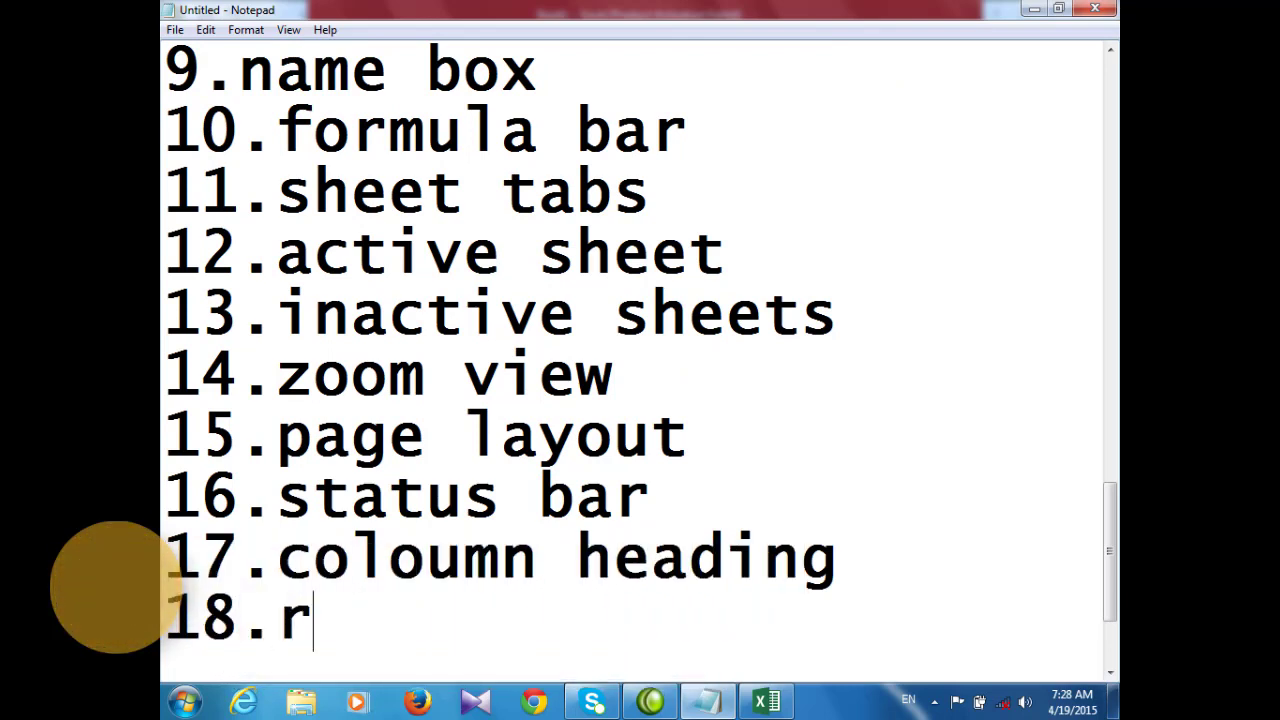
{"action": "type", "text": "ow heading"}
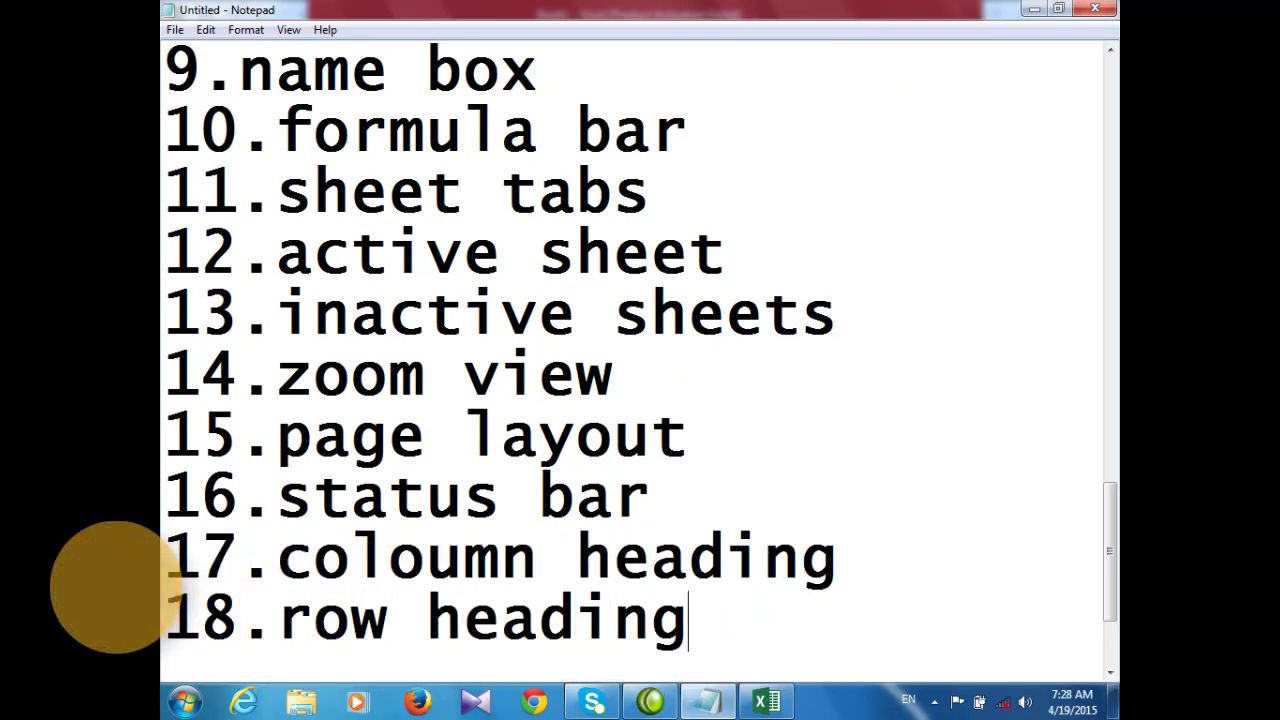
{"action": "key", "text": "Return"}
{"action": "type", "text": "---------------"}
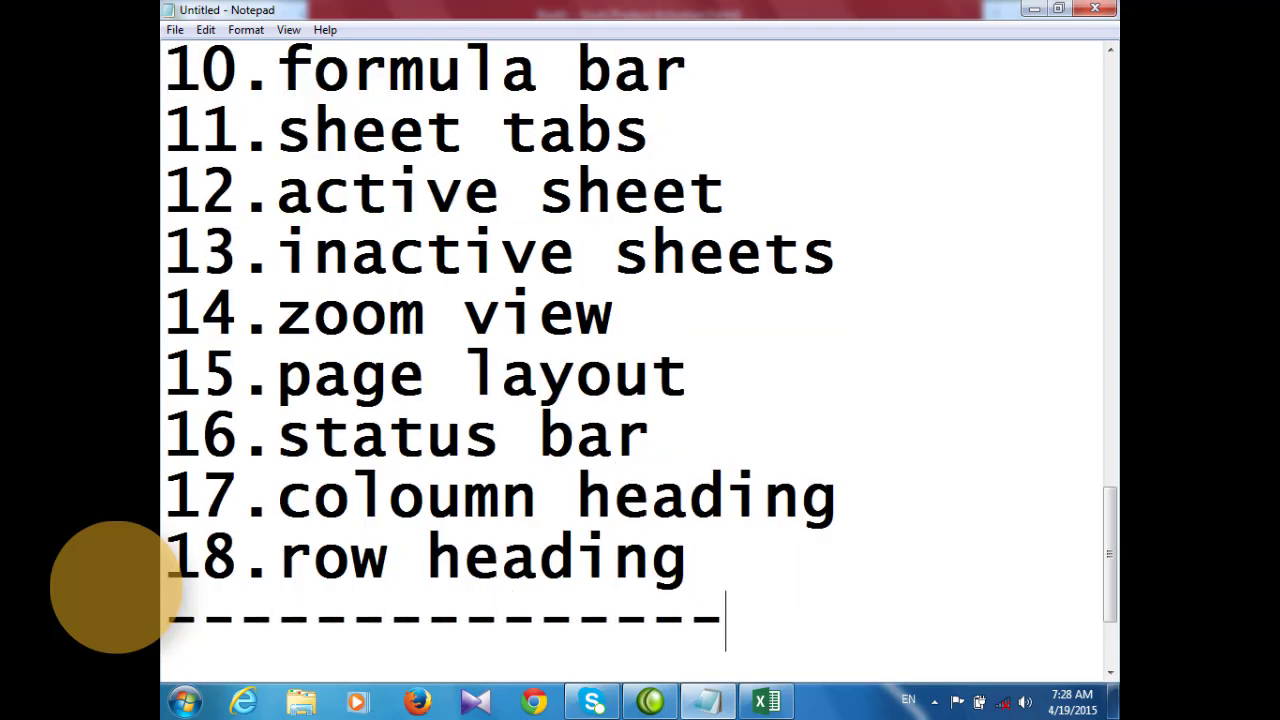
{"action": "type", "text": "-----"}
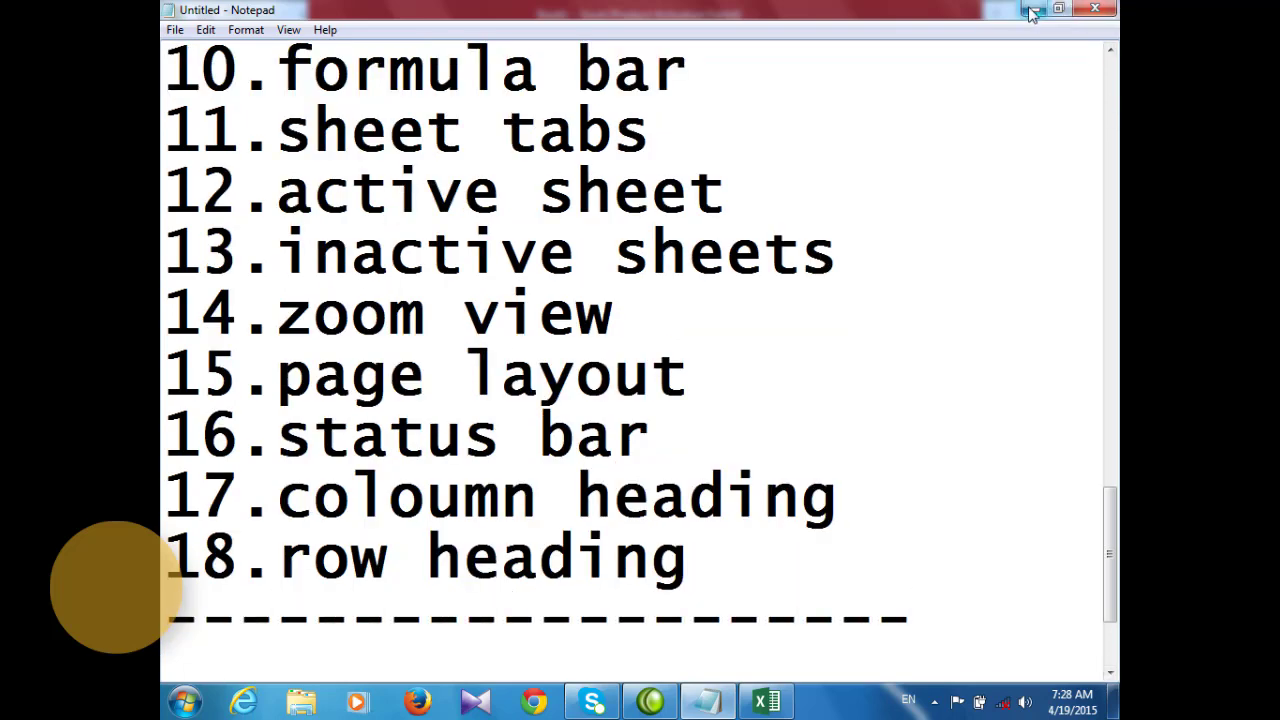
Minimize Notepad, select the salary heading and go to FILE > Options in Excel.
{"action": "left_click", "coordinate": [1032, 12]}
{"action": "left_click", "coordinate": [389, 254]}
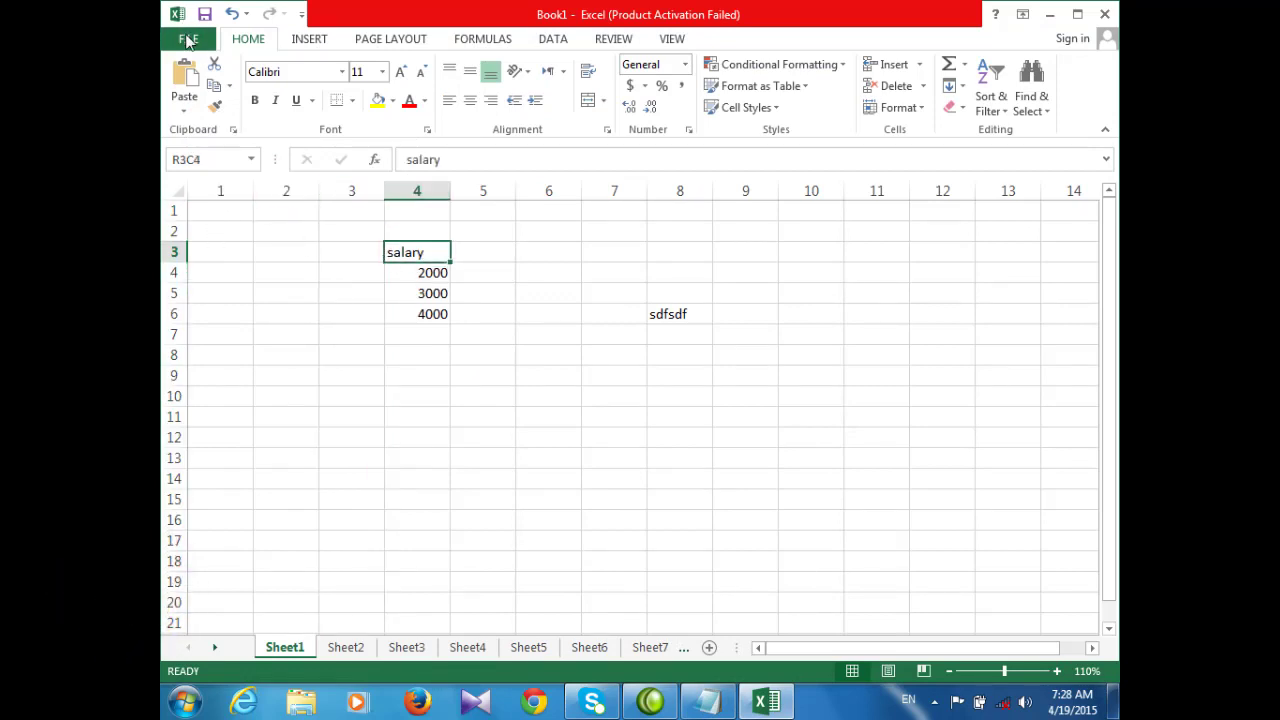
{"action": "left_click", "coordinate": [188, 39]}
{"action": "left_click", "coordinate": [233, 464]}
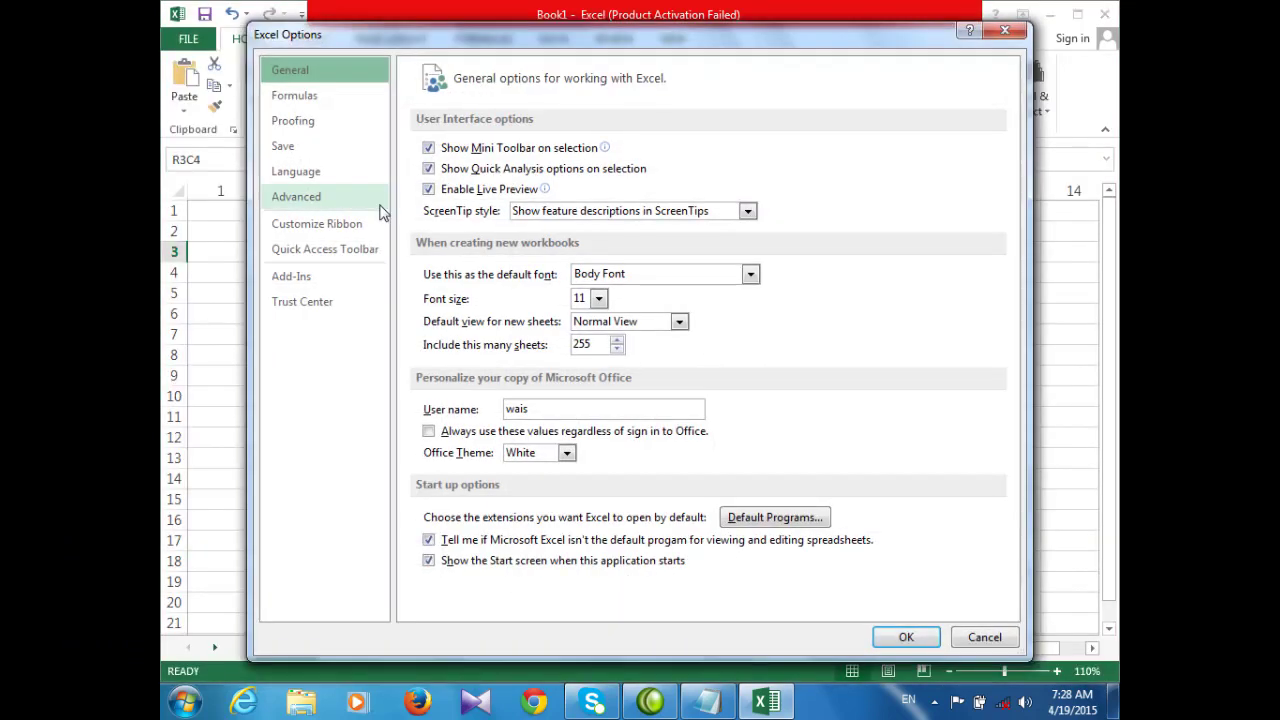
Uncheck R1C1 reference style in the Formulas options and confirm with OK.
{"action": "left_click", "coordinate": [326, 98]}
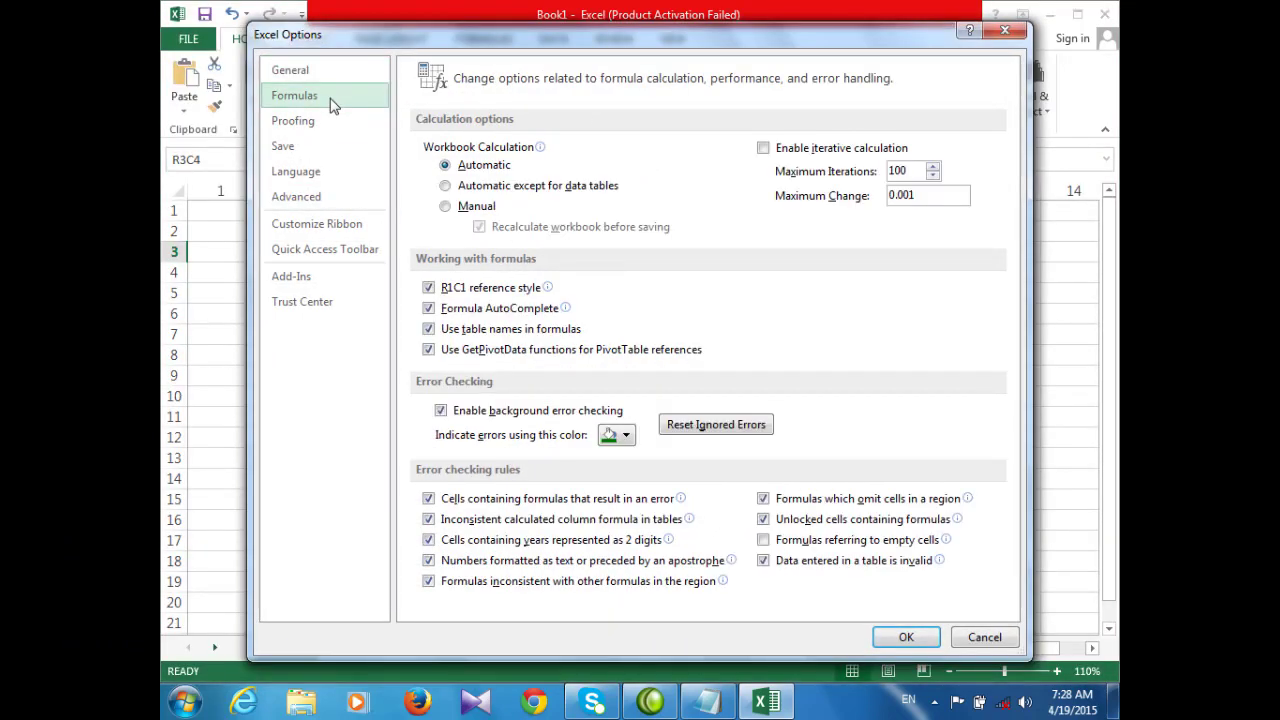
{"action": "left_click", "coordinate": [428, 287]}
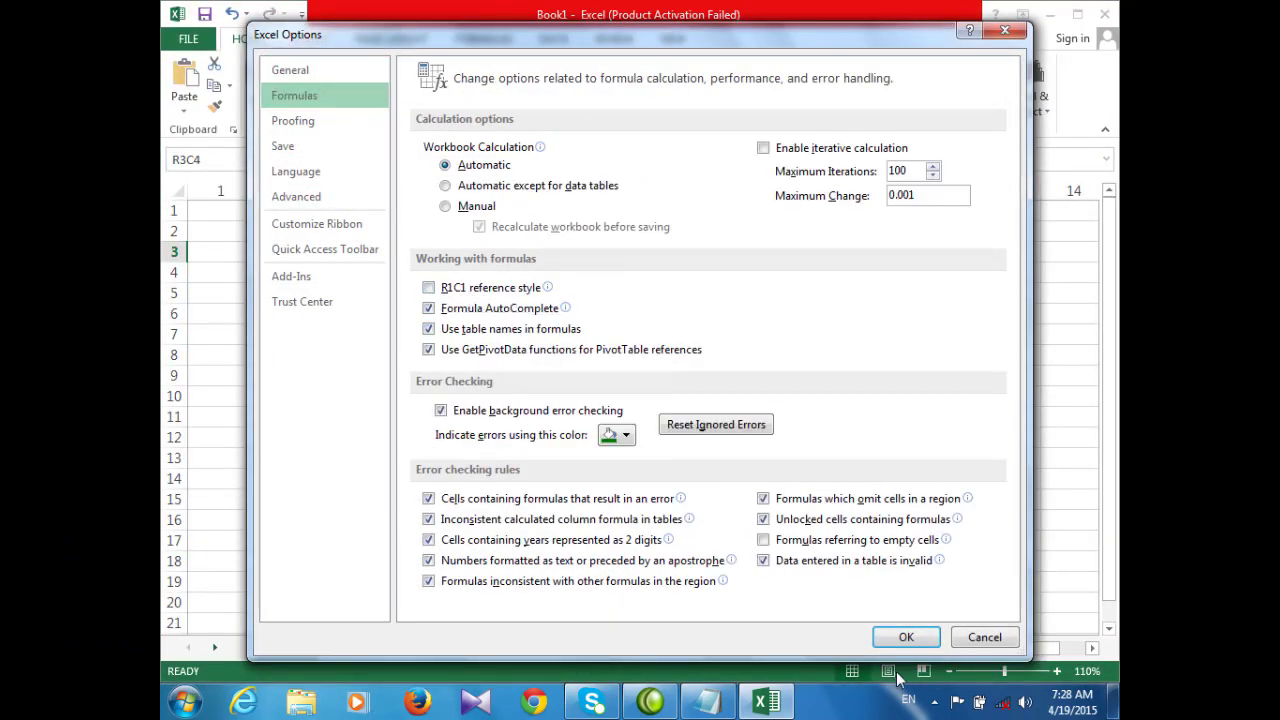
{"action": "left_click", "coordinate": [895, 640]}
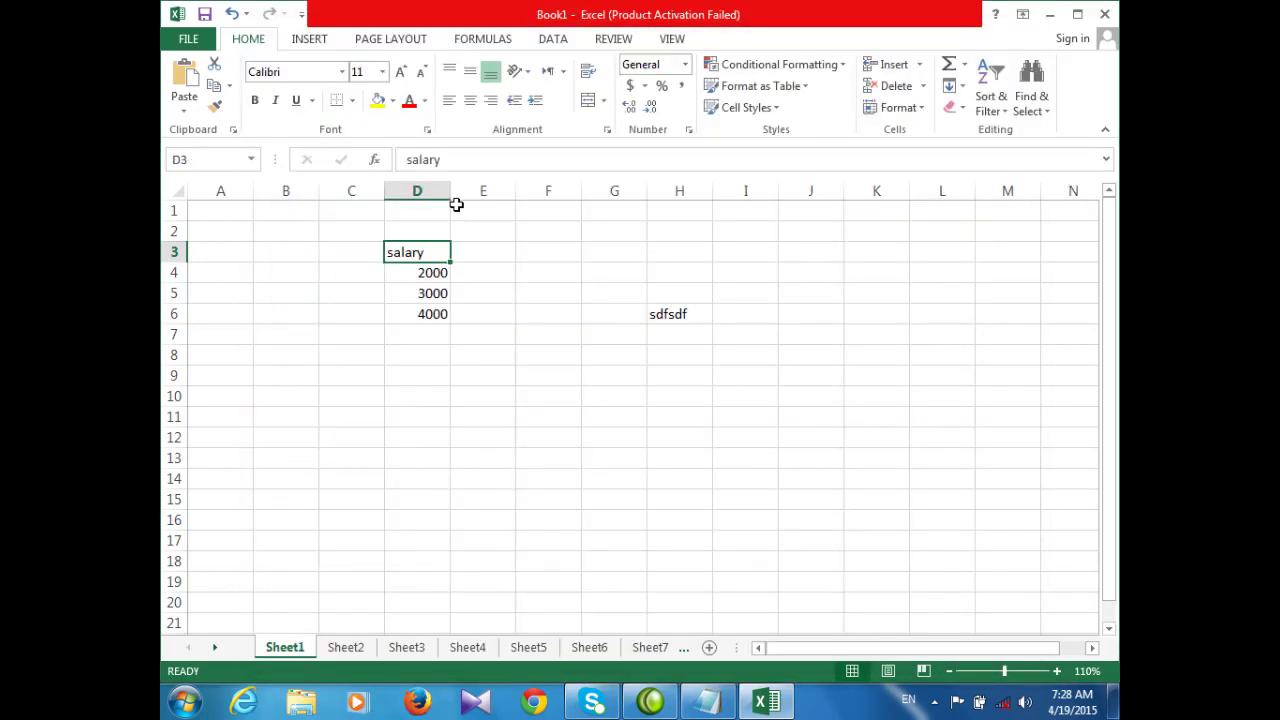
Select cells and a range around the salary data on Sheet1.
{"action": "left_click", "coordinate": [512, 297]}
{"action": "left_click", "coordinate": [446, 384]}
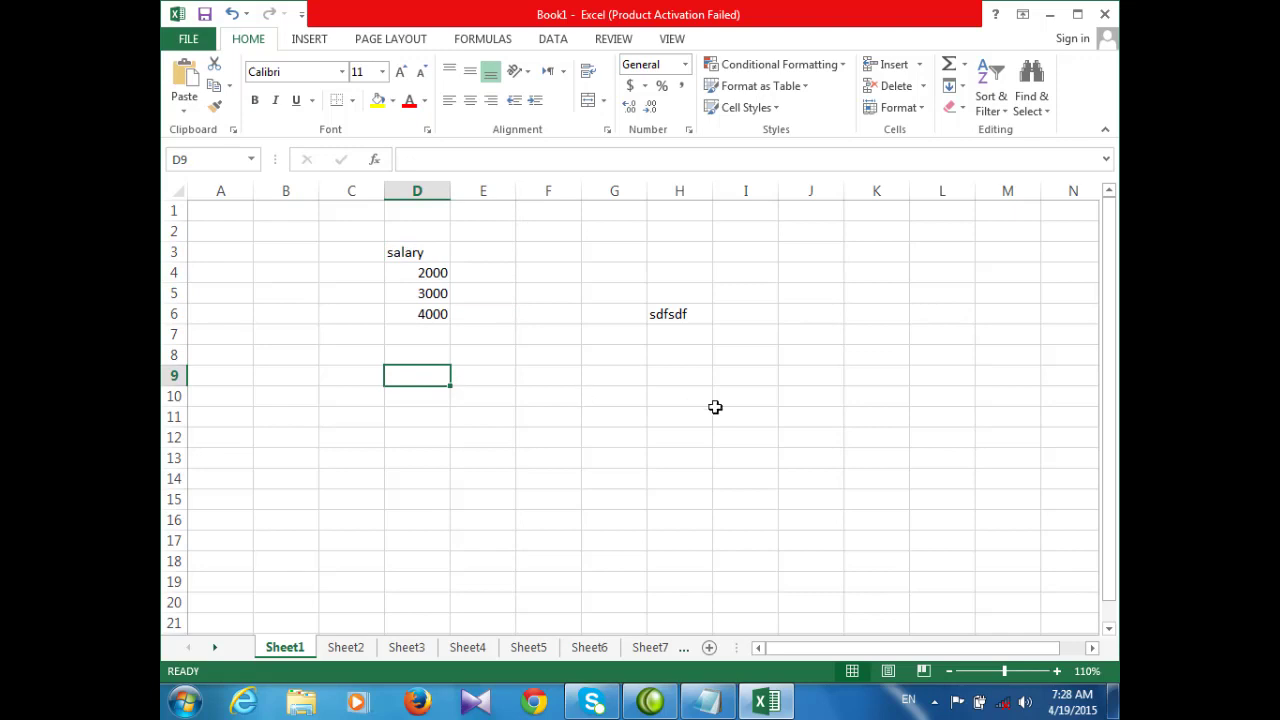
{"action": "left_click_drag", "start_coordinate": [715, 407], "coordinate": [404, 258]}
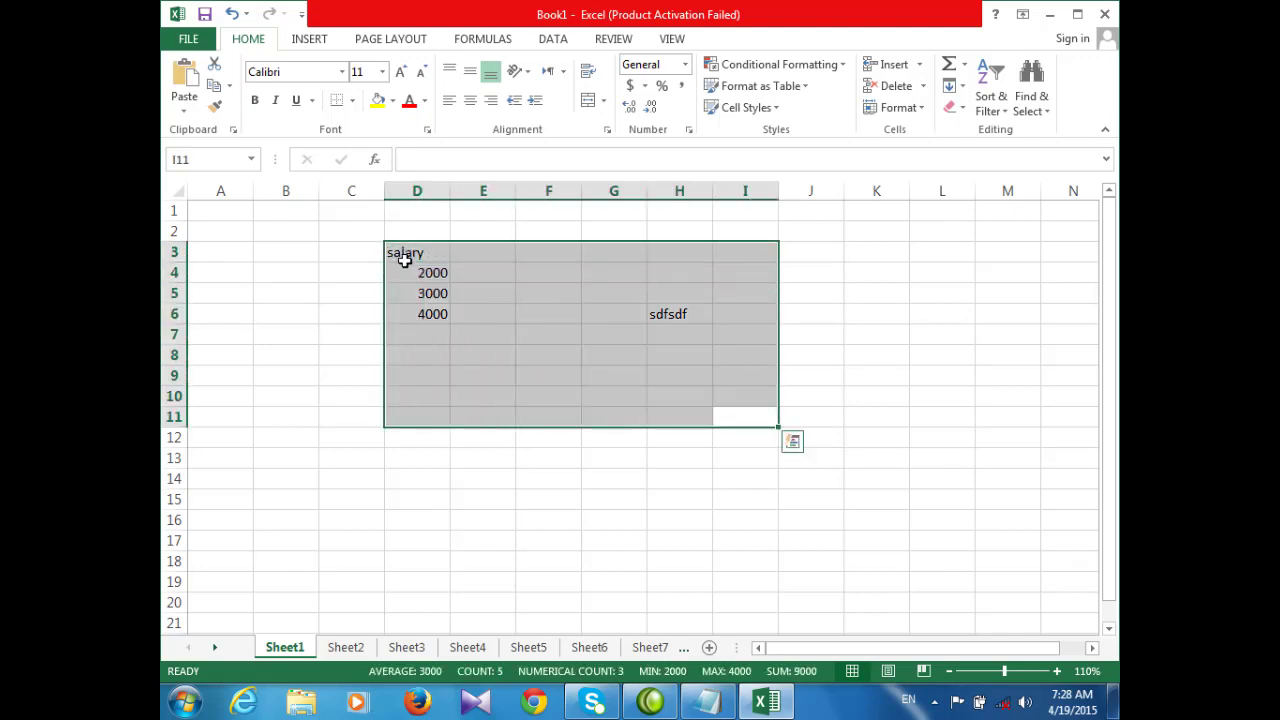
{"action": "left_click", "coordinate": [470, 367]}
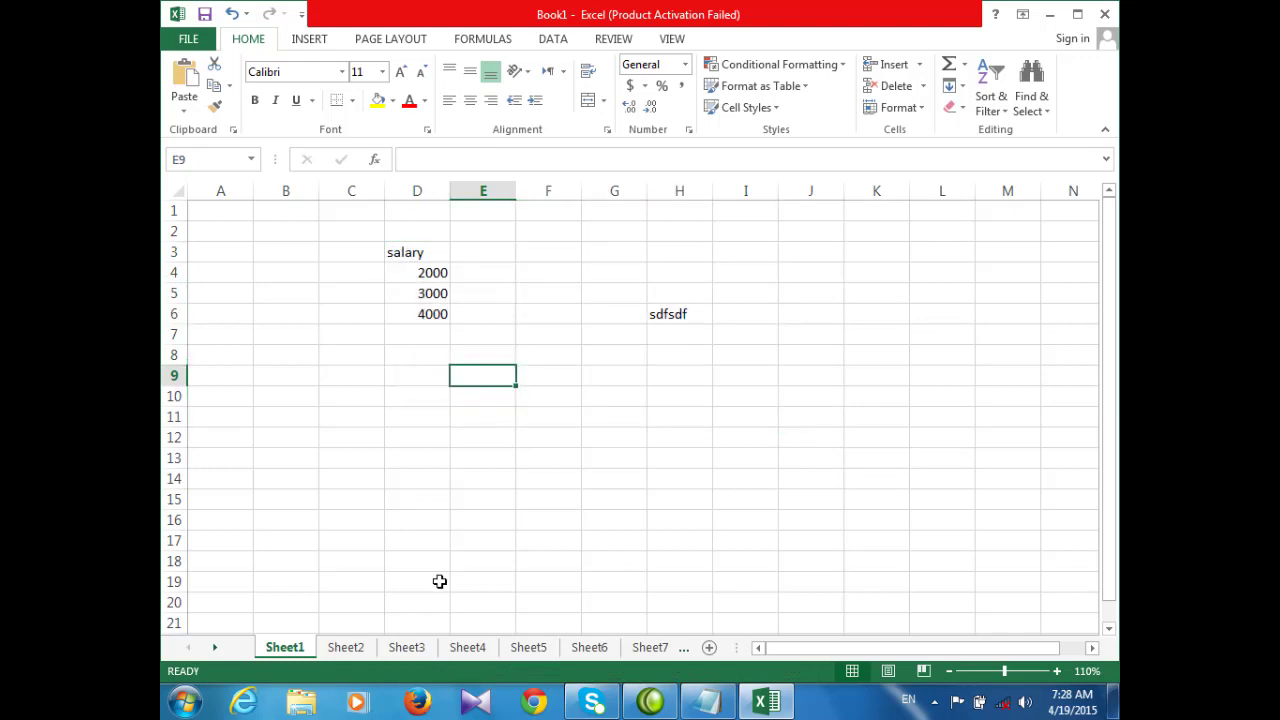
Go to Sheet2 and move the selection between A3 and A4, ending on A4.
{"action": "left_click", "coordinate": [345, 647]}
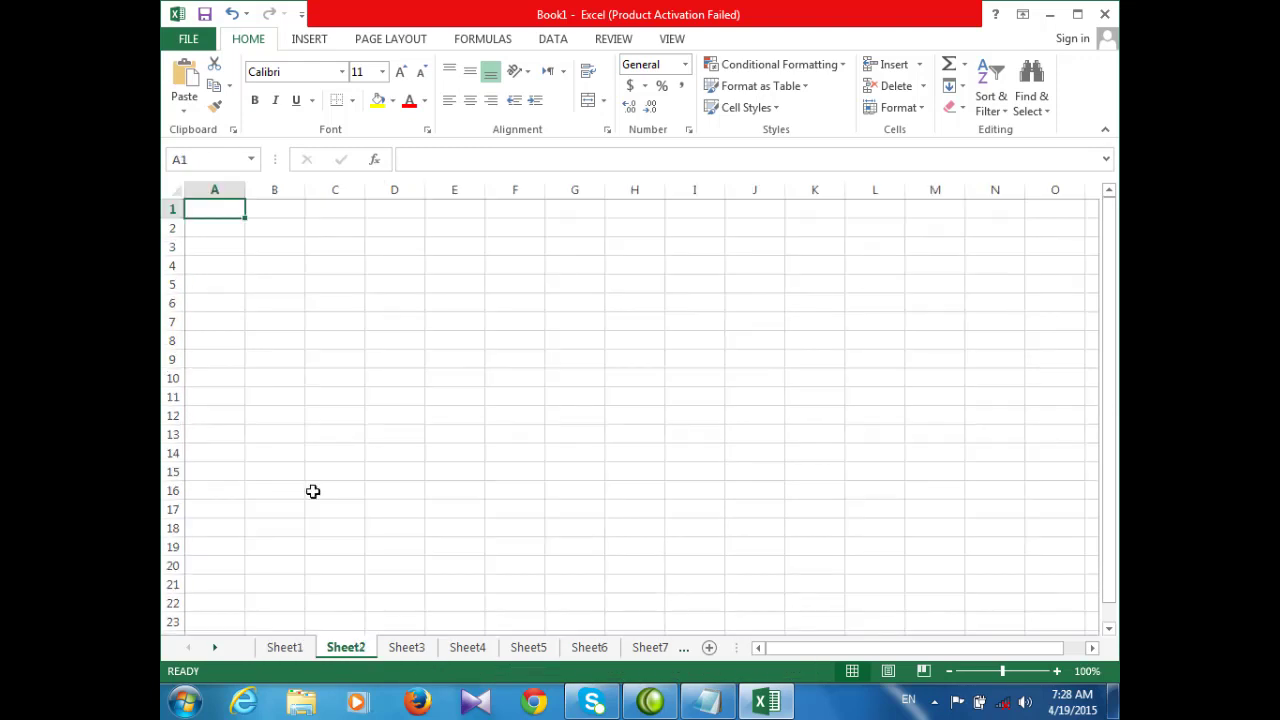
{"action": "left_click", "coordinate": [241, 260]}
{"action": "left_click", "coordinate": [223, 250]}
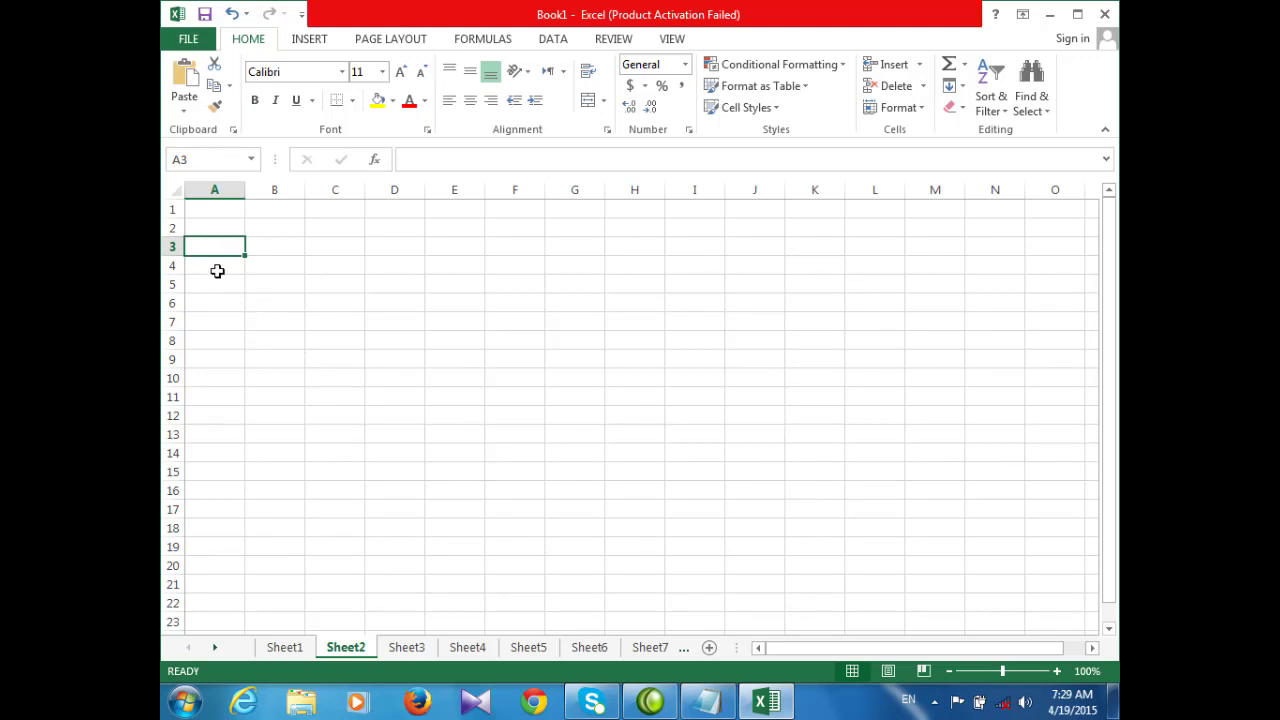
{"action": "left_click", "coordinate": [213, 272]}
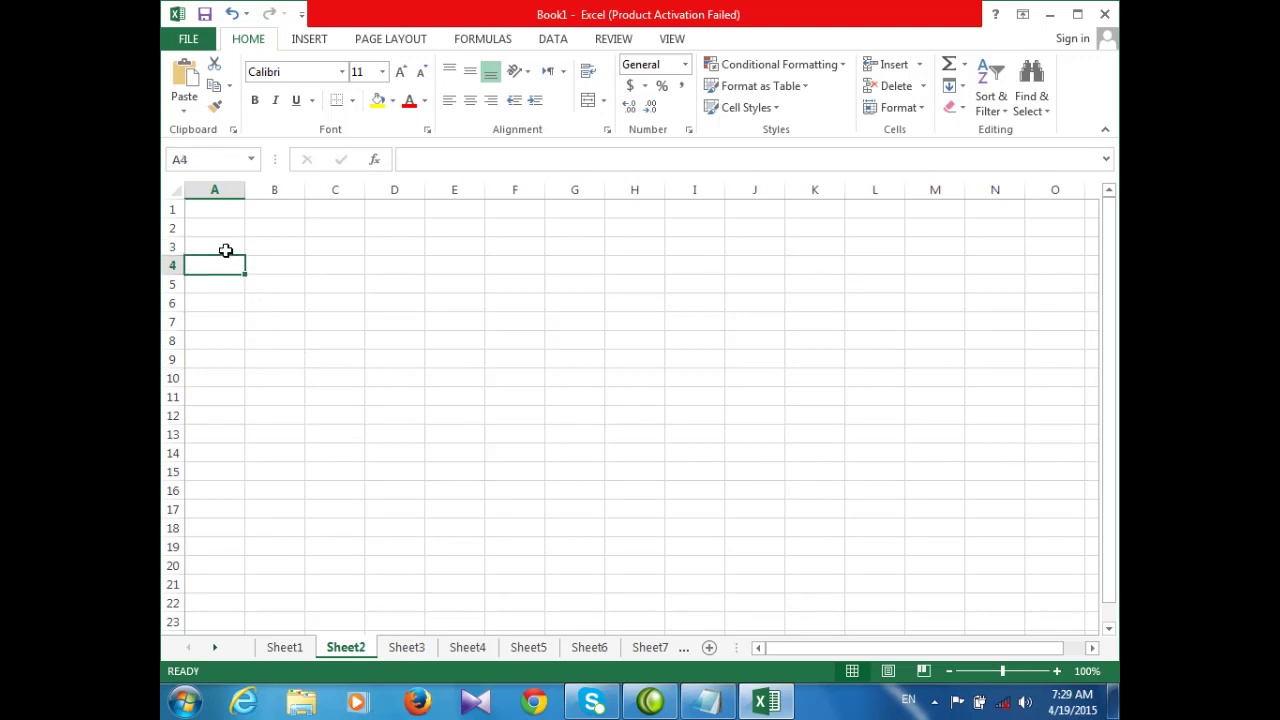
{"action": "left_click", "coordinate": [226, 250]}
{"action": "left_click", "coordinate": [228, 266]}
{"action": "key", "text": "Up"}
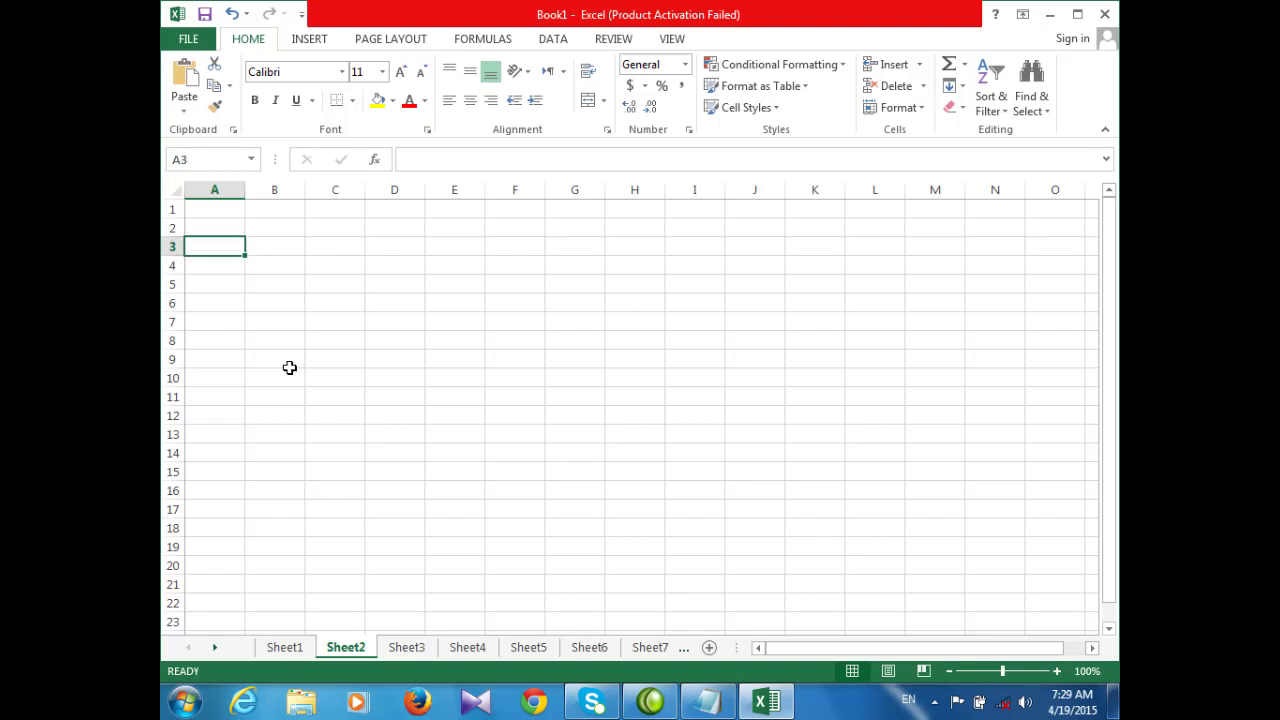
{"action": "key", "text": "Down"}
{"action": "key", "text": "Up"}
{"action": "key", "text": "Down"}
{"action": "key", "text": "Up"}
{"action": "key", "text": "Down"}
{"action": "key", "text": "Up"}
{"action": "left_click", "coordinate": [231, 272]}
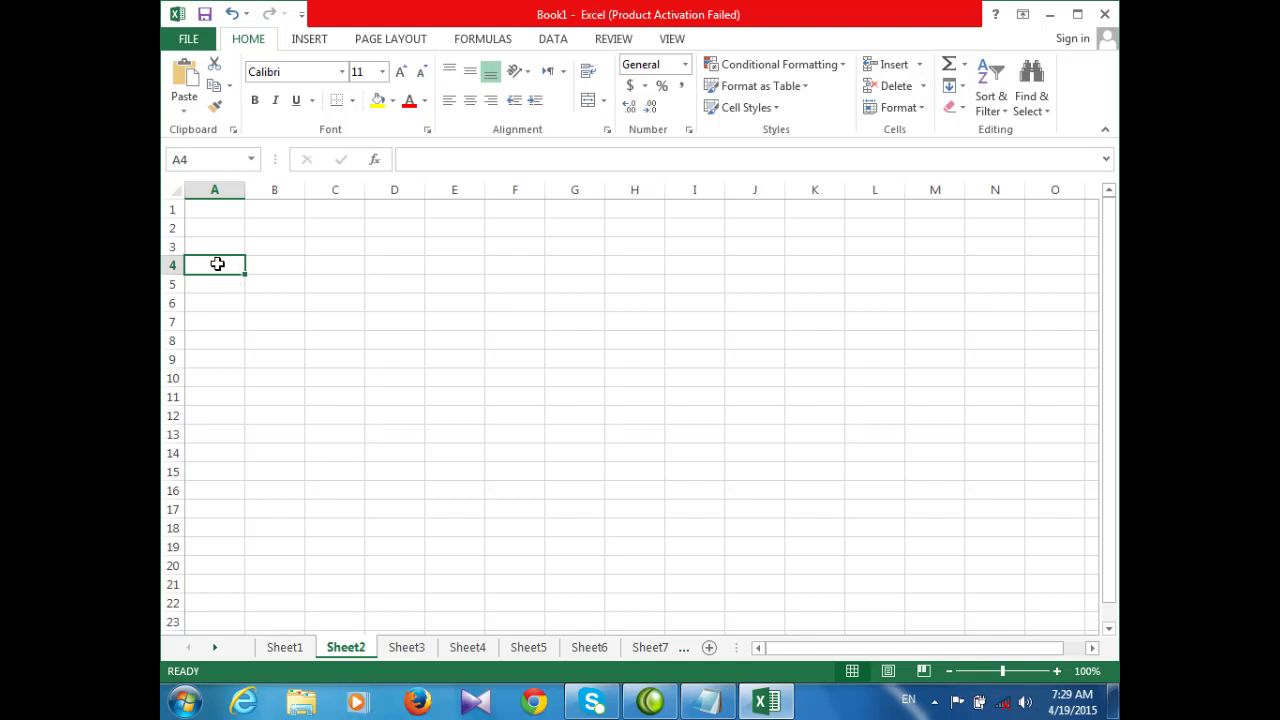
Enter the headings ID, NAME, FNAME, AGE and CITY across A4:E4.
{"action": "type", "text": "ID"}
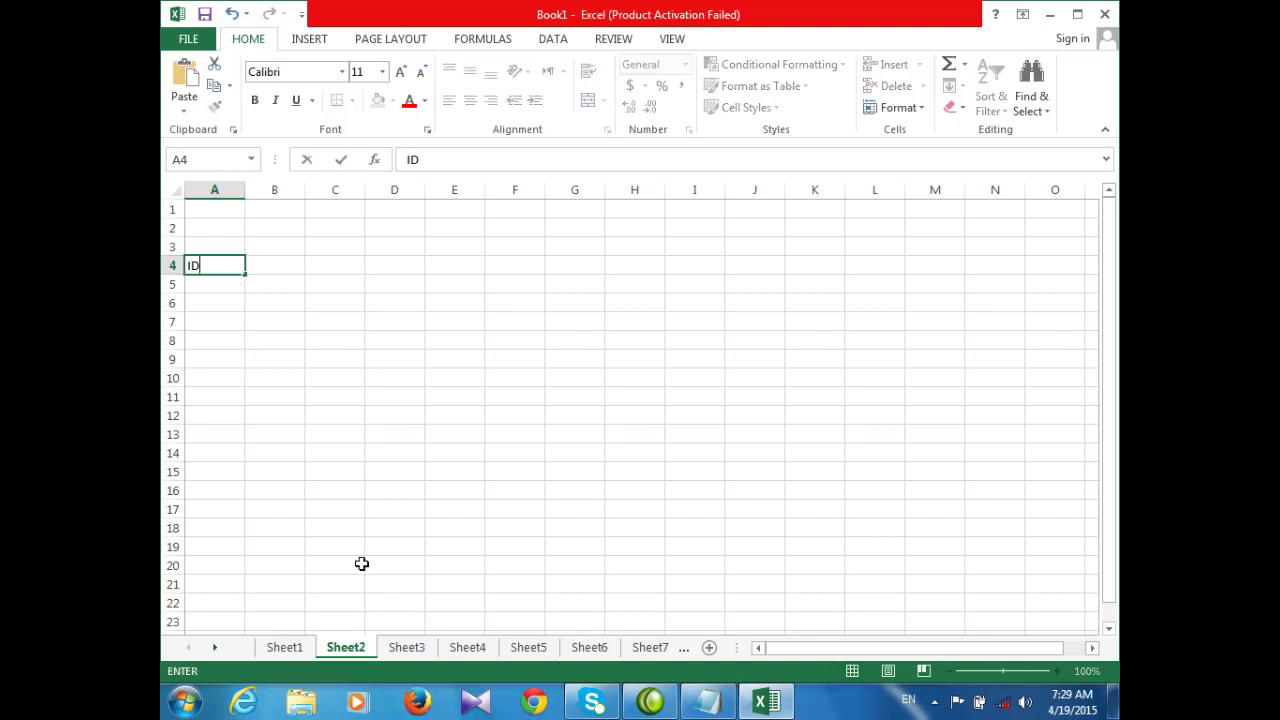
{"action": "left_click", "coordinate": [289, 263]}
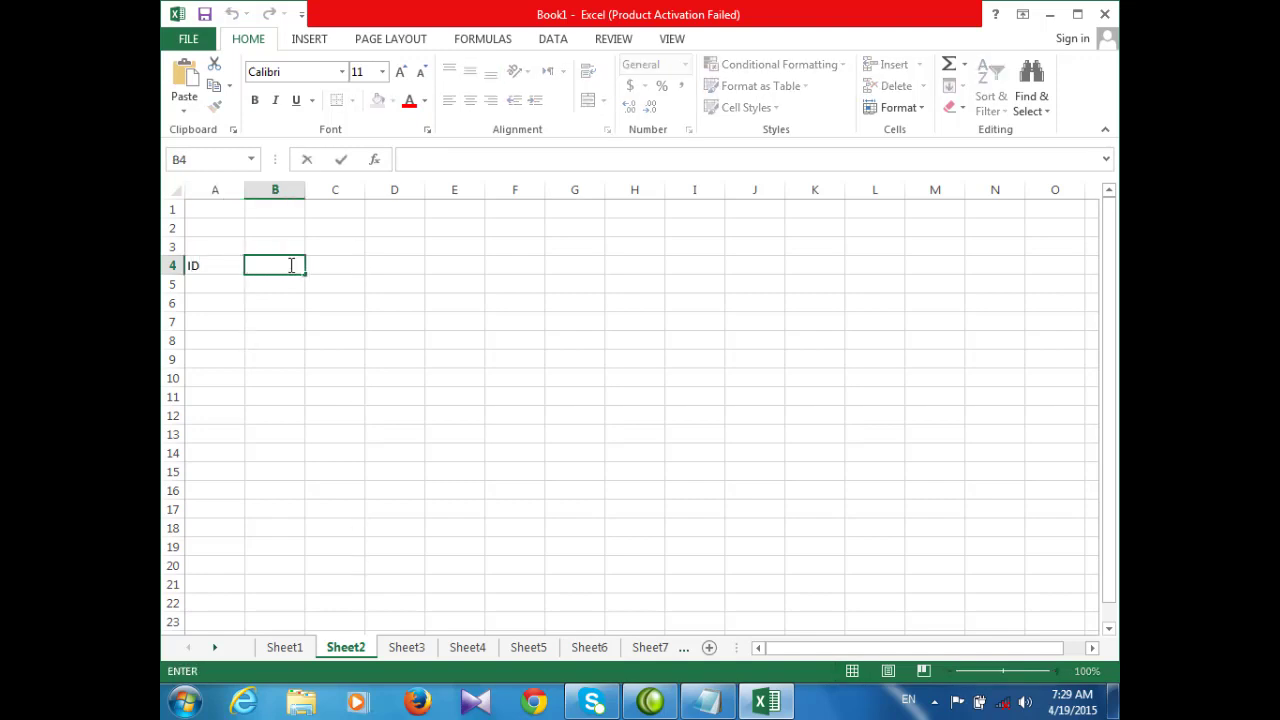
{"action": "type", "text": "NAE"}
{"action": "type", "text": "ME"}
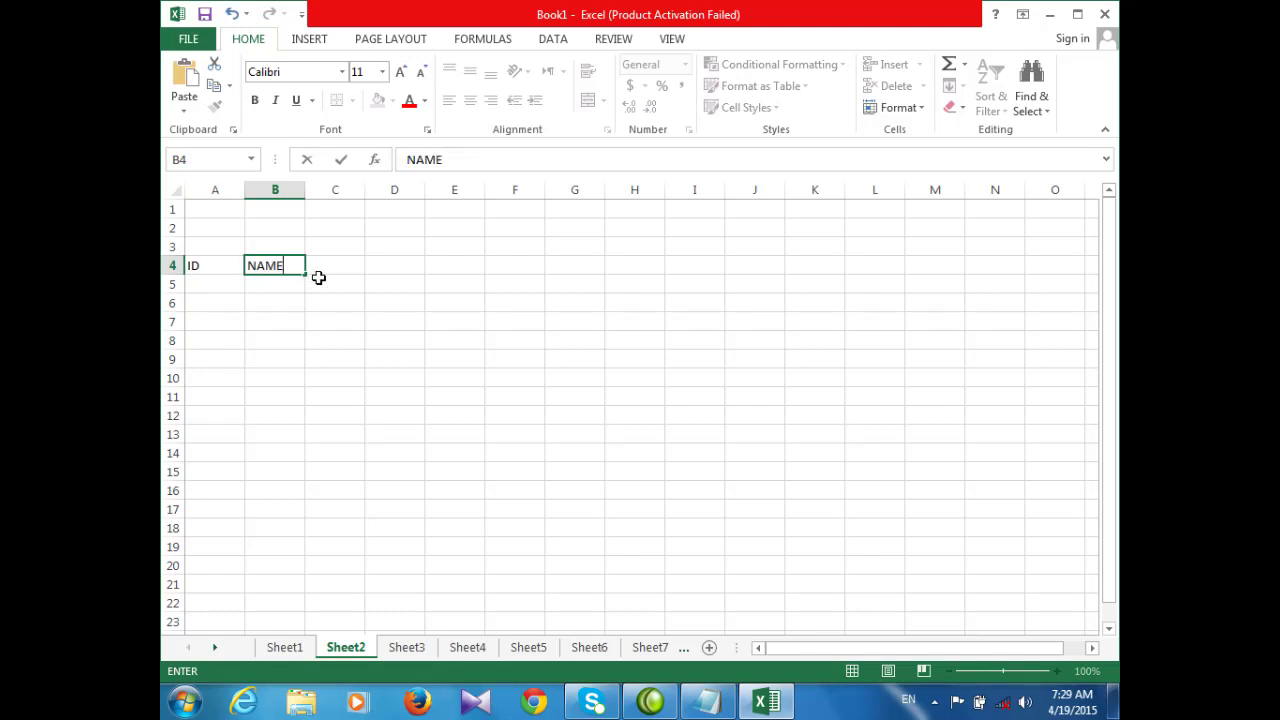
{"action": "key", "text": "Return"}
{"action": "left_click", "coordinate": [326, 271]}
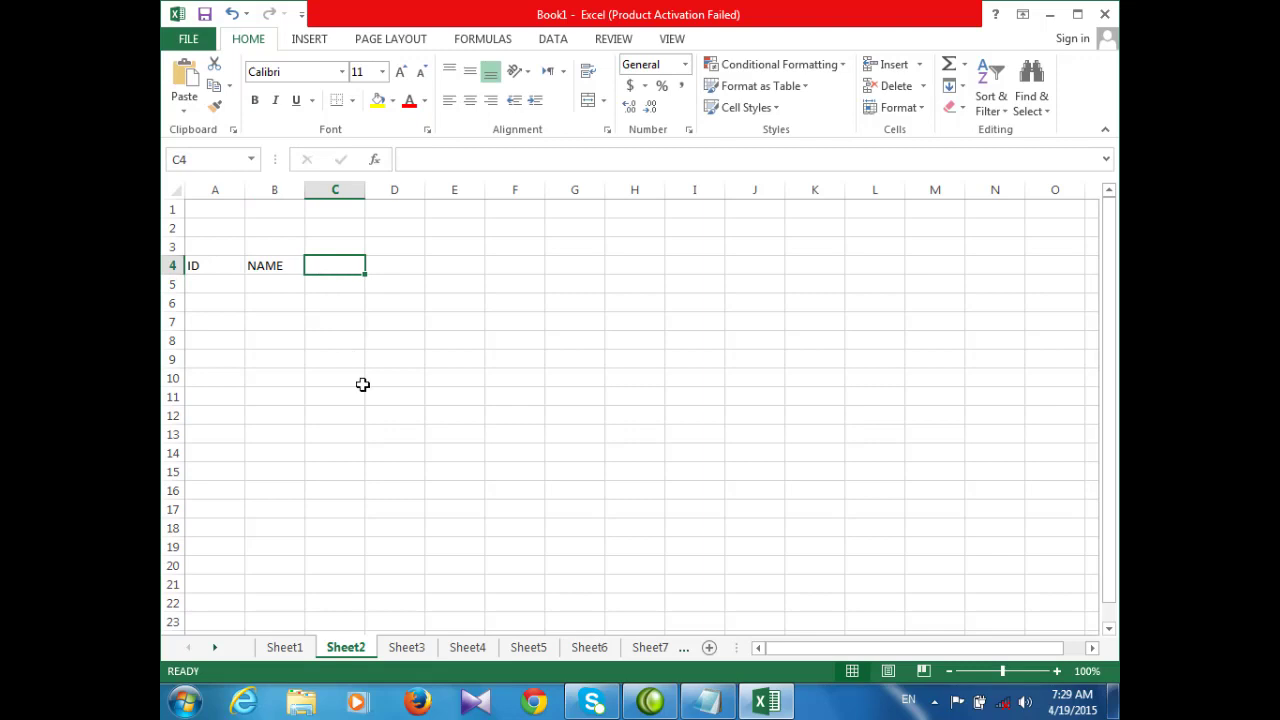
{"action": "type", "text": "F"}
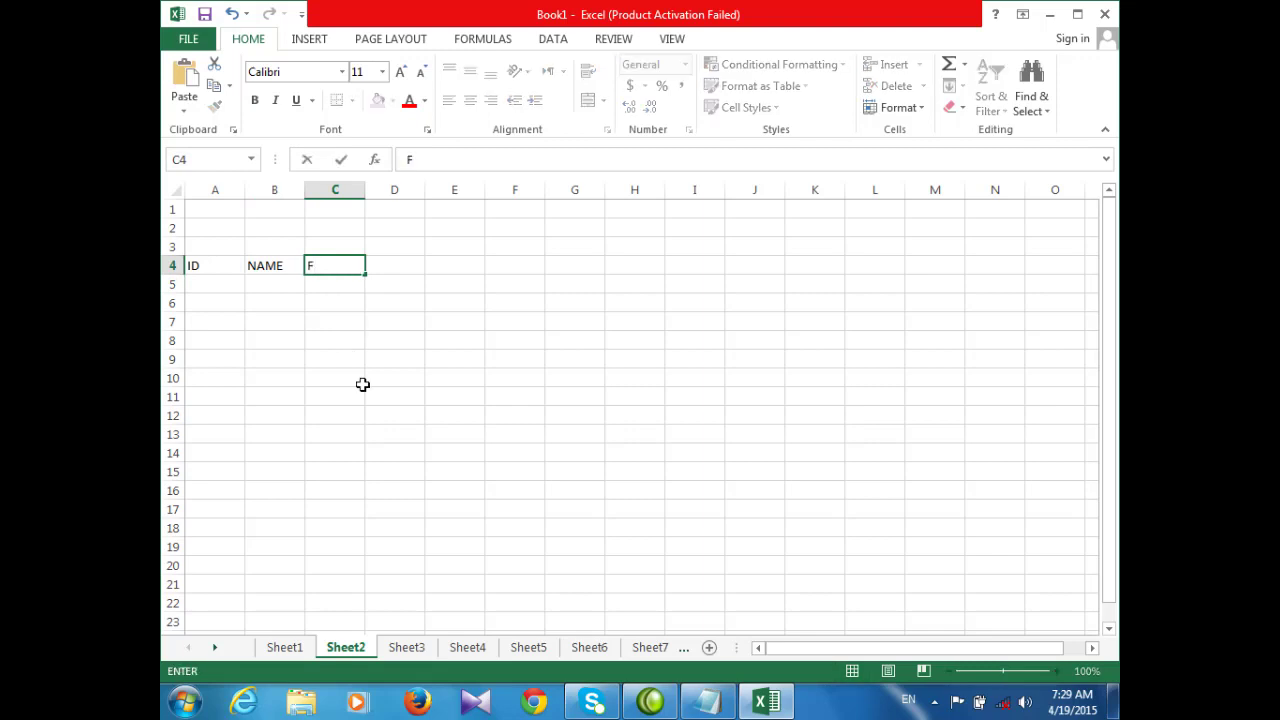
{"action": "type", "text": "NAME"}
{"action": "key", "text": "Tab"}
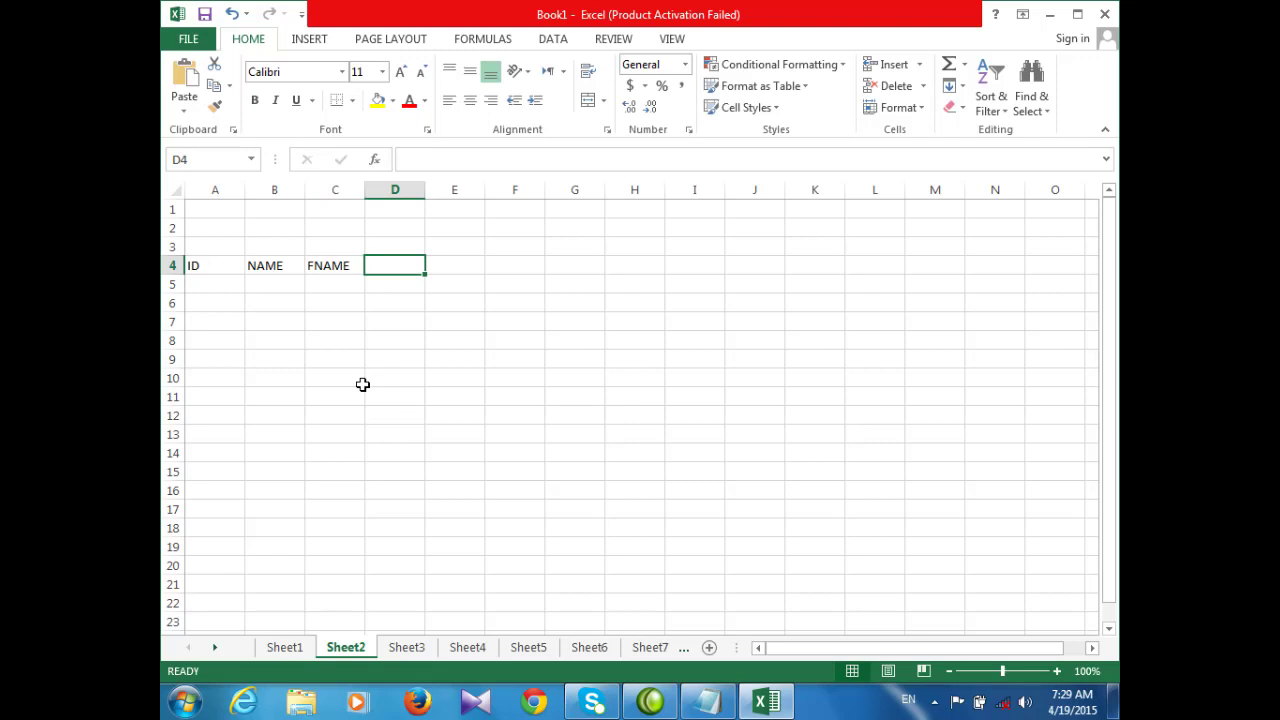
{"action": "type", "text": "AGE"}
{"action": "key", "text": "Tab"}
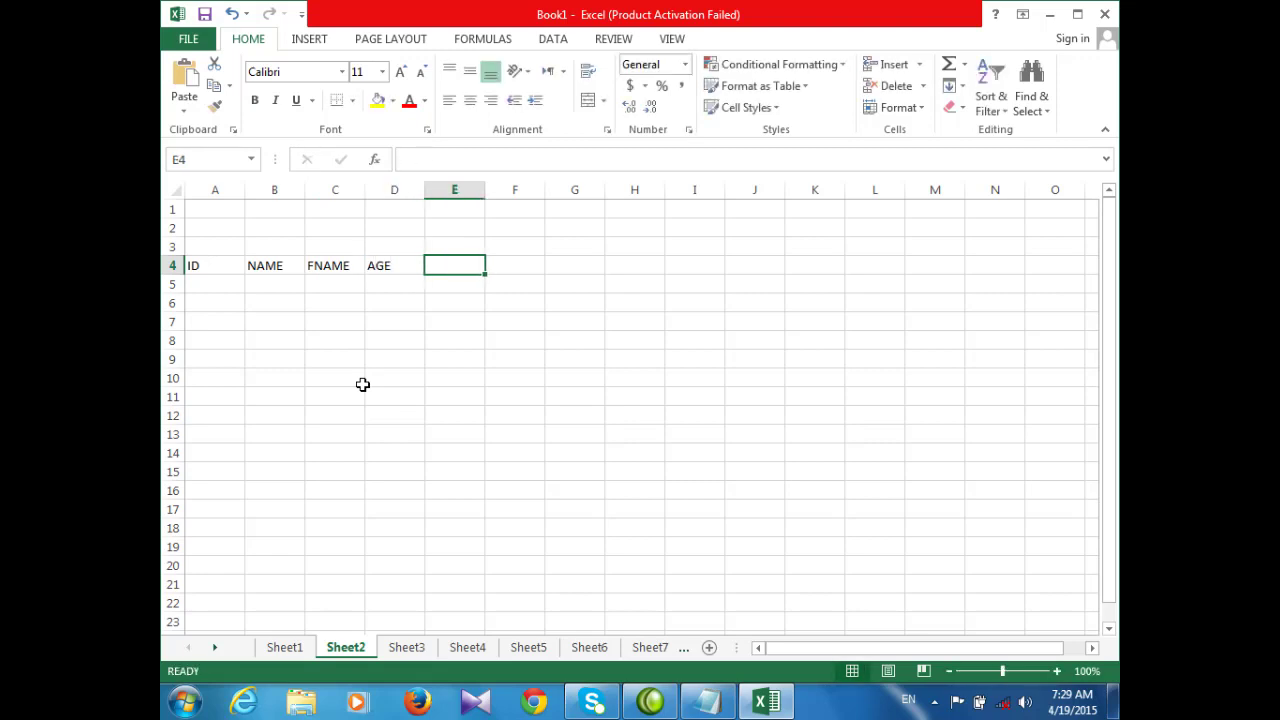
{"action": "type", "text": "PROVE"}
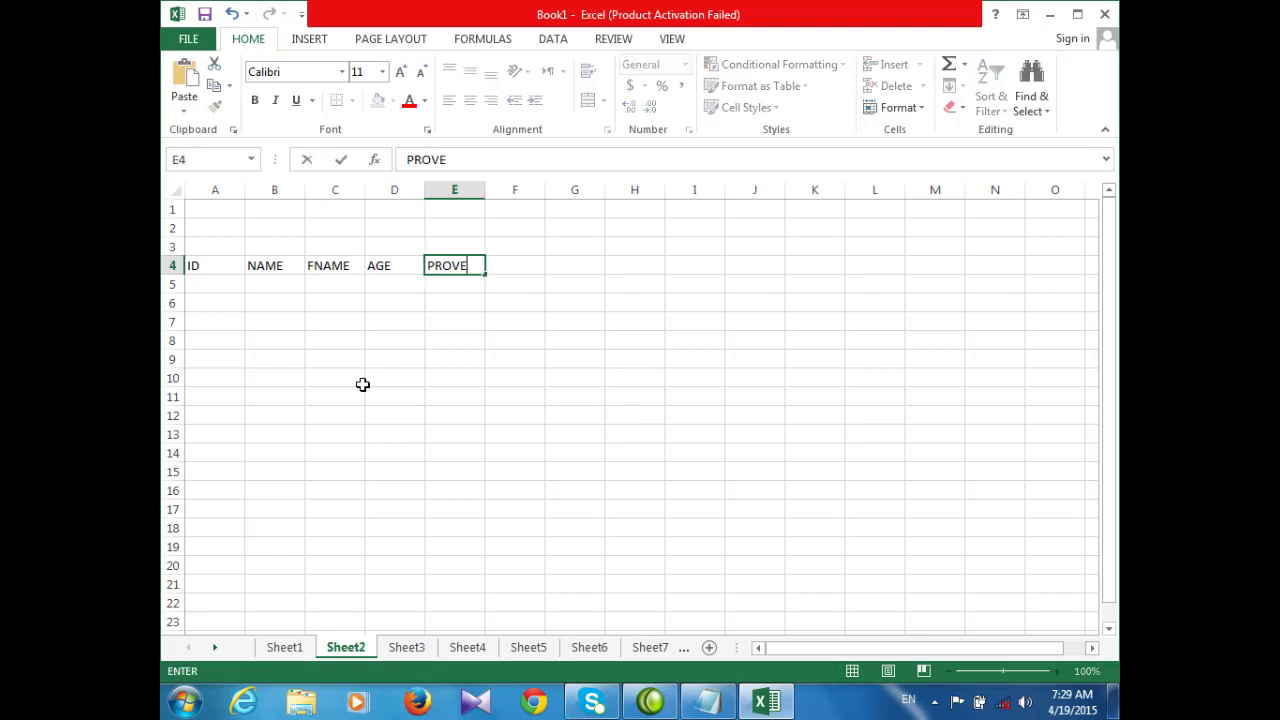
{"action": "key", "text": "BackSpace"}
{"action": "key", "text": "BackSpace"}
{"action": "key", "text": "BackSpace"}
{"action": "key", "text": "BackSpace"}
{"action": "key", "text": "BackSpace"}
{"action": "type", "text": "CITY"}
{"action": "key", "text": "Tab"}
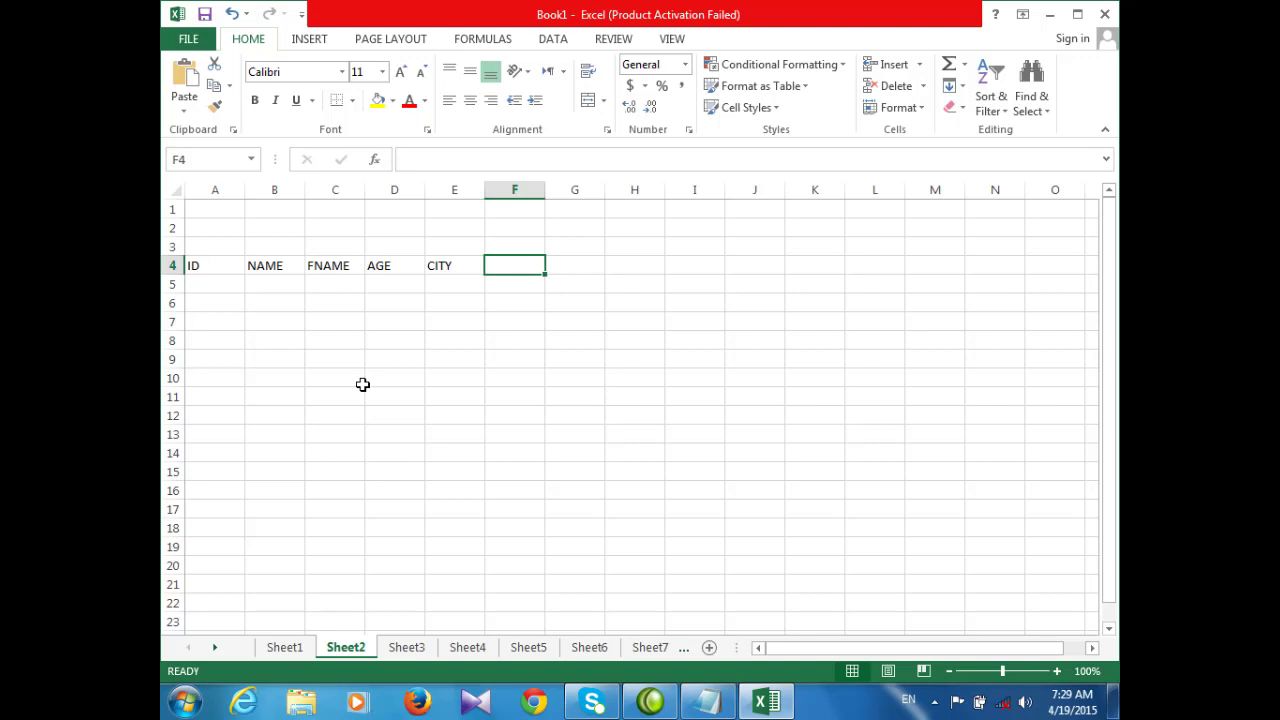
Continue with PHOTO, CV, NIC and ADD in F4:I4.
{"action": "type", "text": "PHO"}
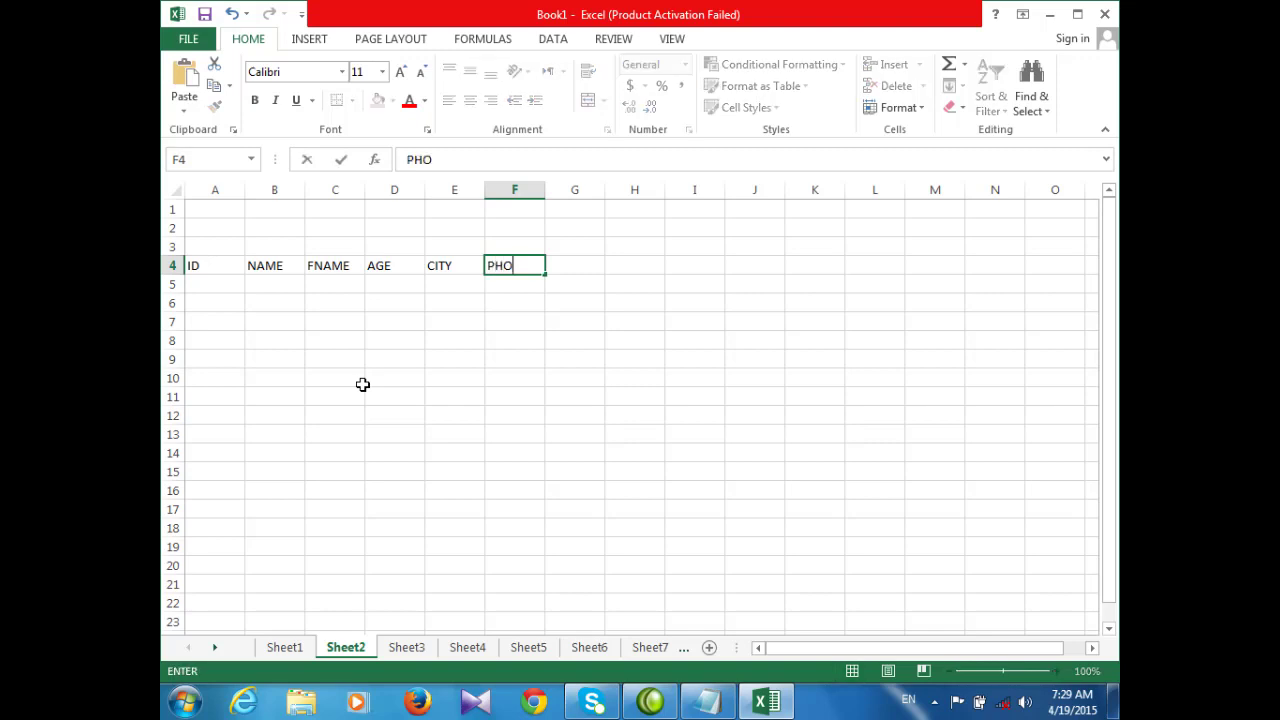
{"action": "type", "text": "TO"}
{"action": "key", "text": "Tab"}
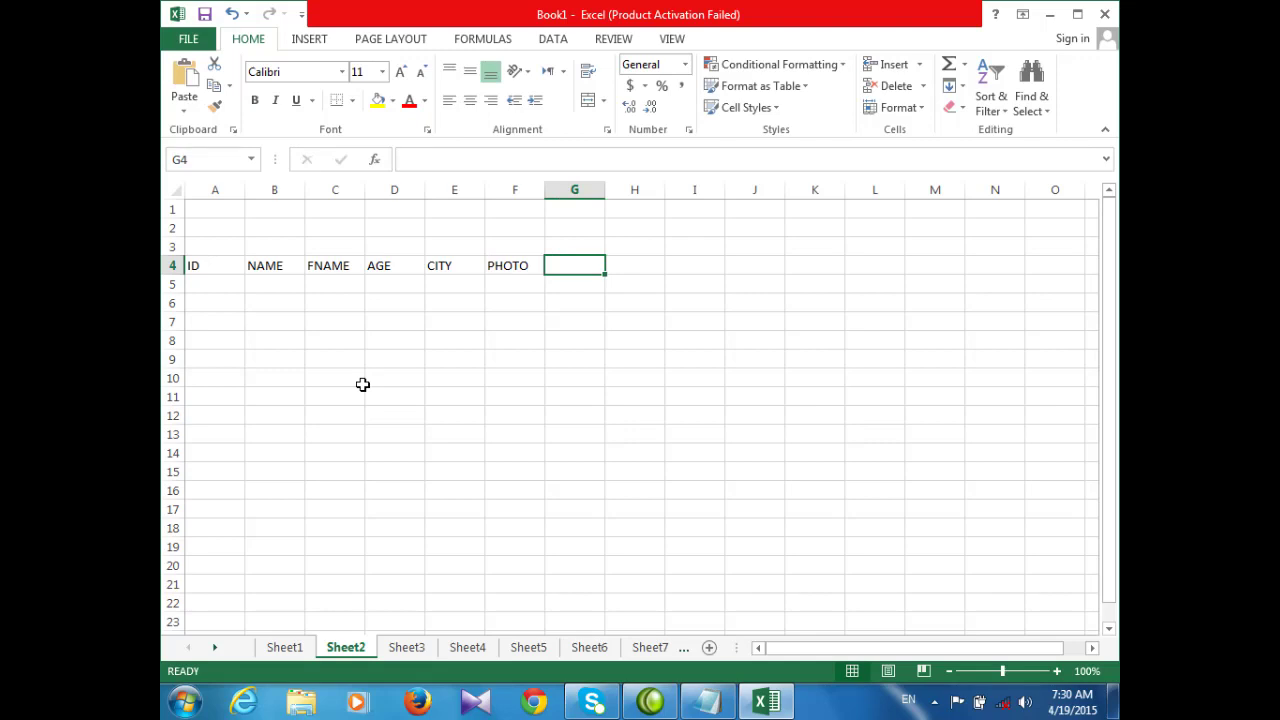
{"action": "type", "text": "CV"}
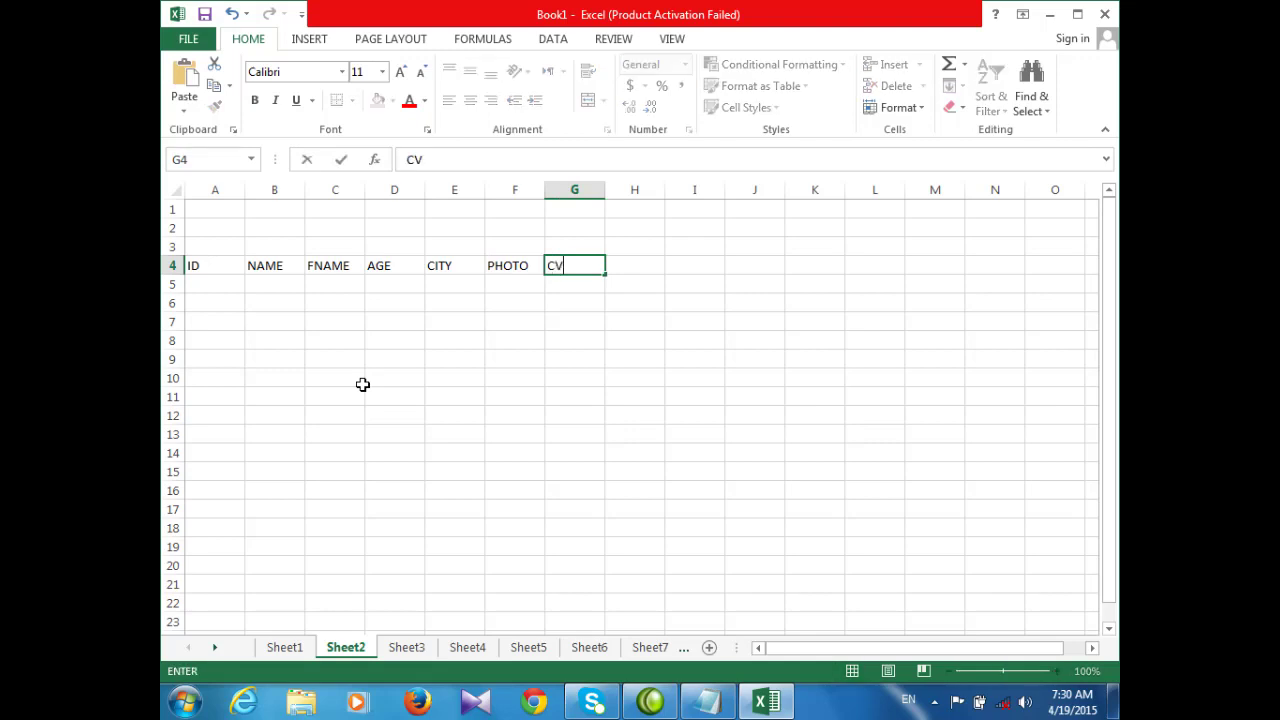
{"action": "key", "text": "BackSpace"}
{"action": "type", "text": "CV"}
{"action": "key", "text": "Tab"}
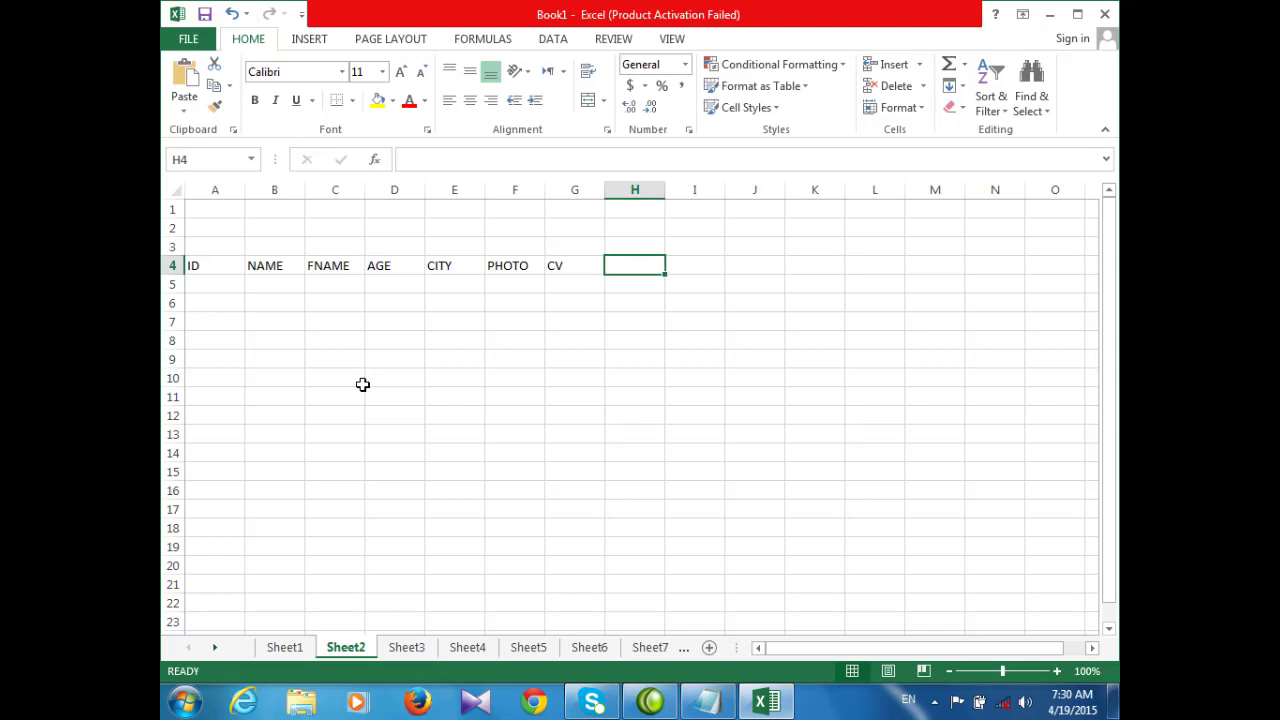
{"action": "type", "text": "NIC"}
{"action": "key", "text": "Tab"}
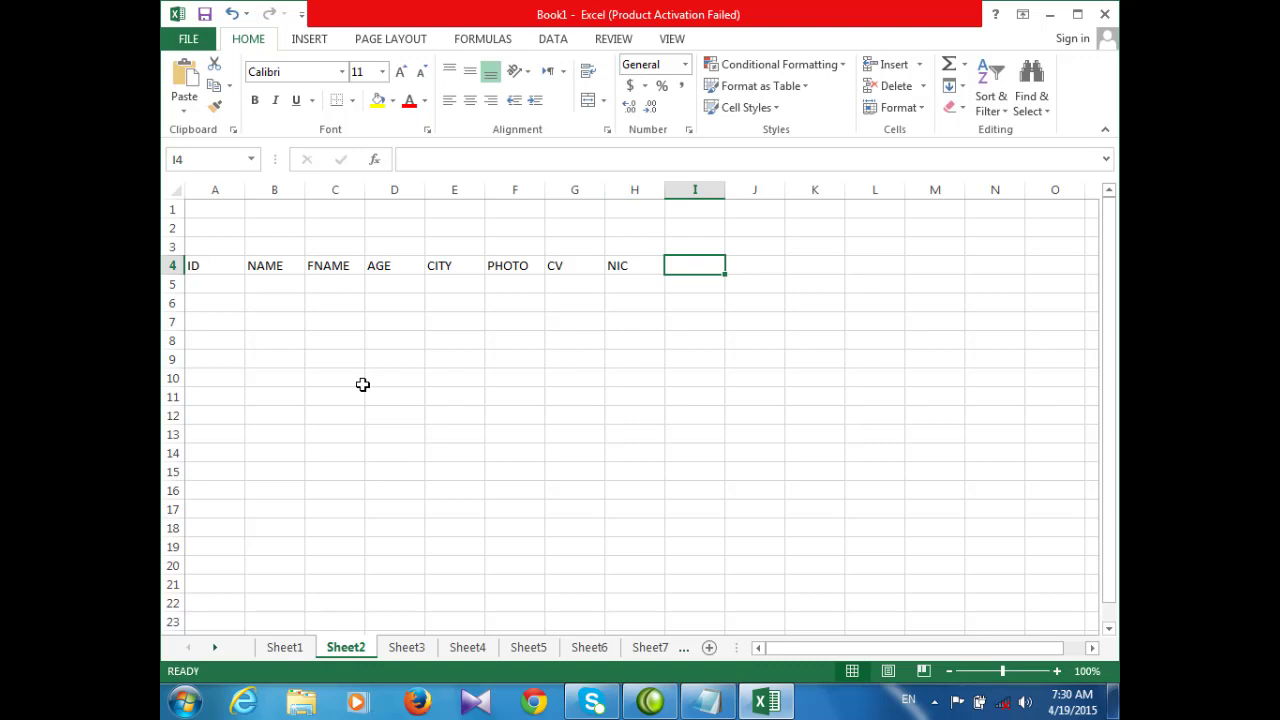
{"action": "type", "text": "A"}
{"action": "type", "text": "DD"}
{"action": "key", "text": "Tab"}
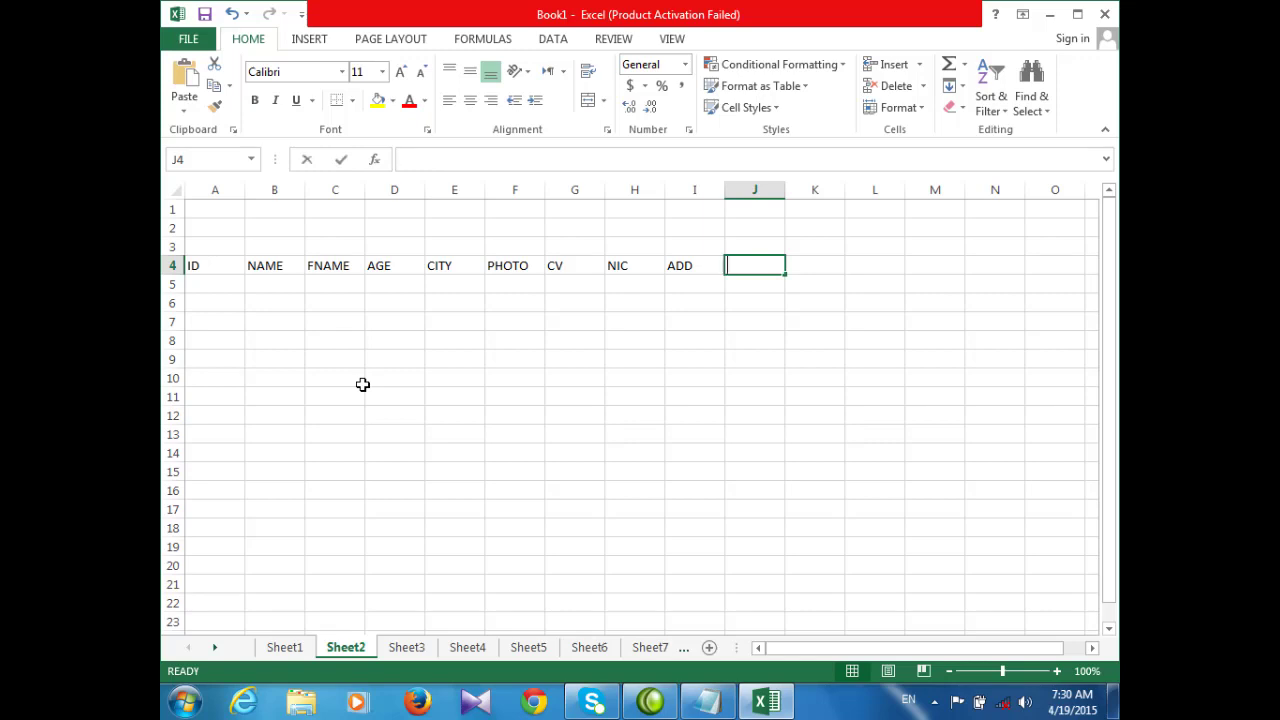
Finish with EMAIL_ADD, START_DATE and END_DATE in J4:L4.
{"action": "type", "text": "EMAIL_"}
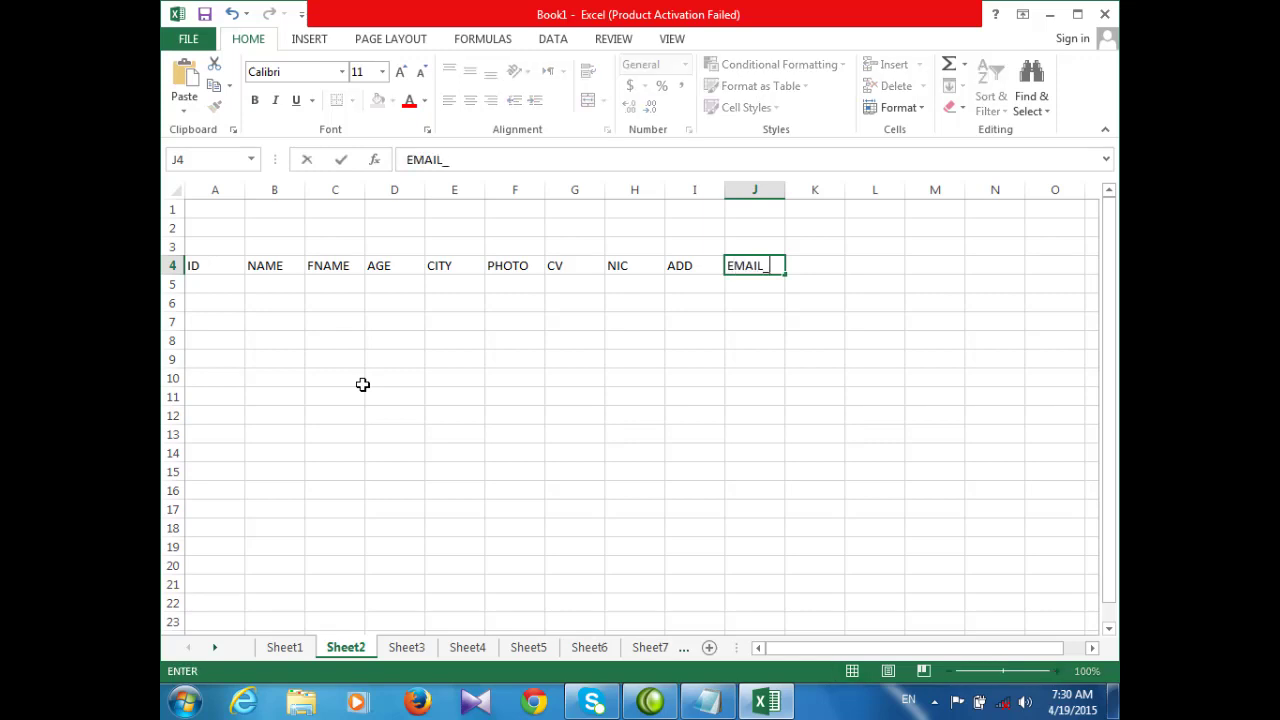
{"action": "type", "text": "ADD"}
{"action": "key", "text": "Tab"}
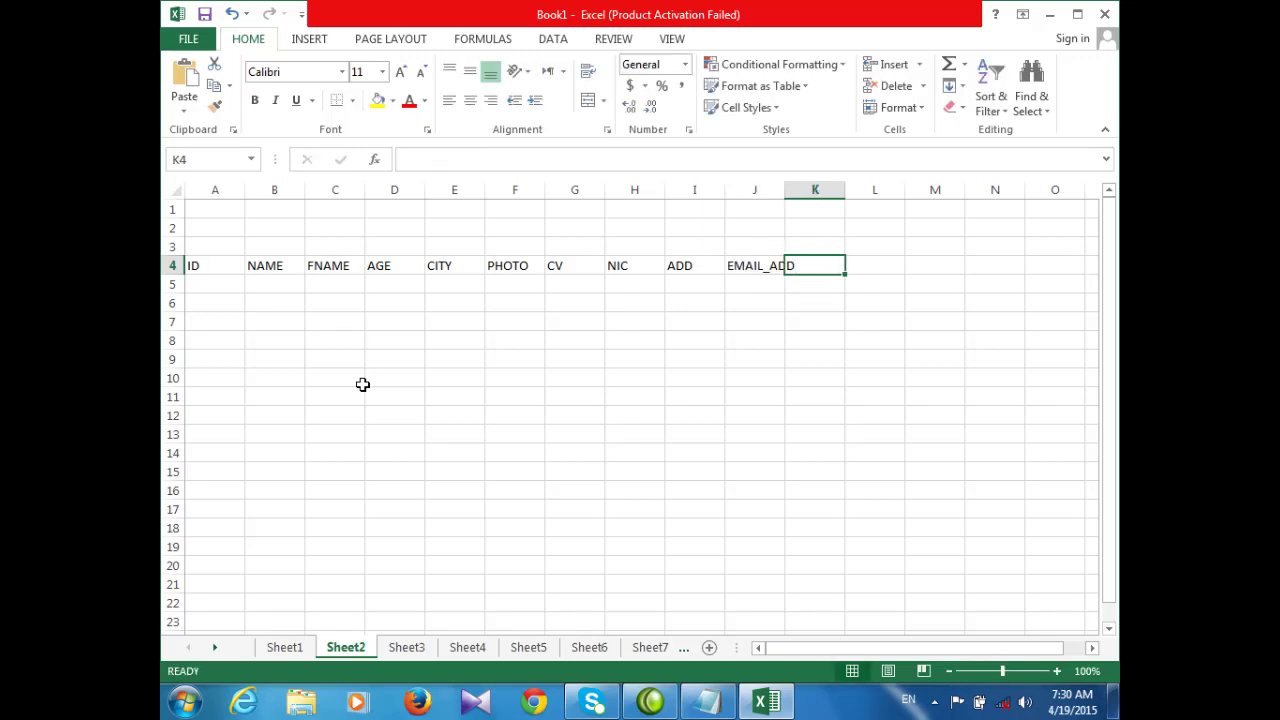
{"action": "type", "text": "STA"}
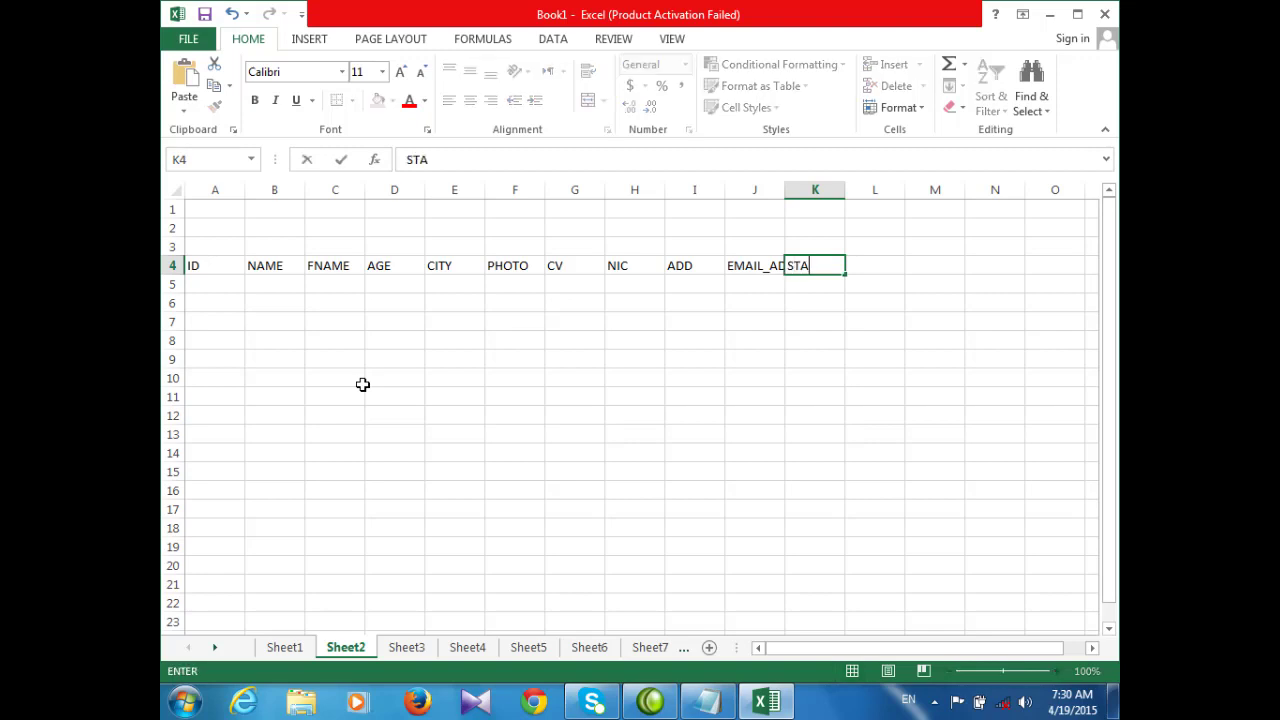
{"action": "type", "text": "RT_D"}
{"action": "type", "text": "ATE"}
{"action": "key", "text": "Tab"}
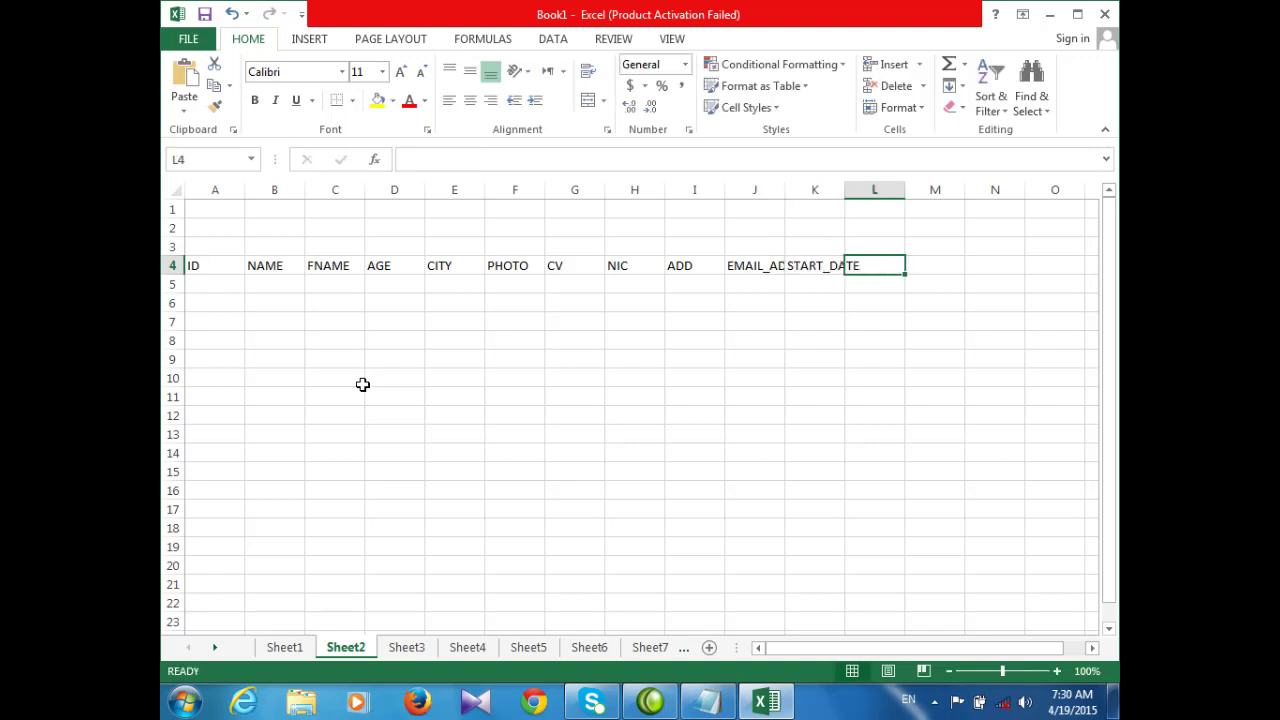
{"action": "type", "text": "STA"}
{"action": "key", "text": "BackSpace"}
{"action": "key", "text": "BackSpace"}
{"action": "key", "text": "BackSpace"}
{"action": "type", "text": "E"}
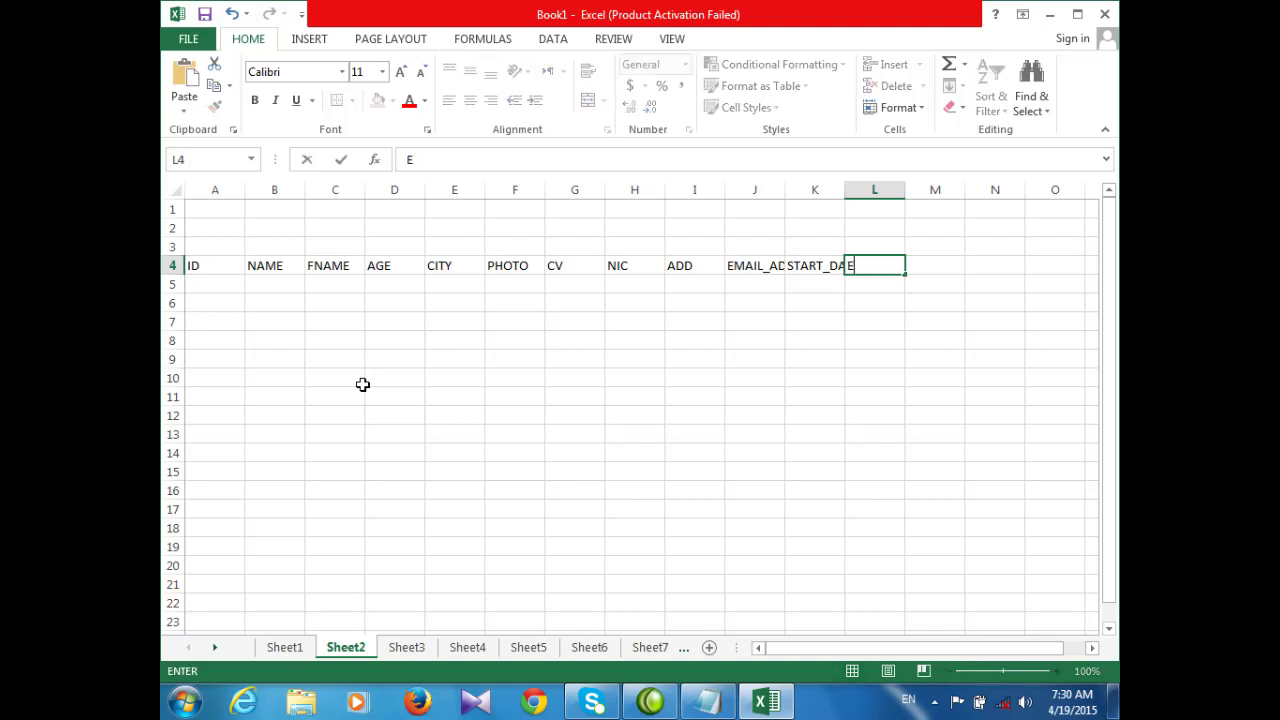
{"action": "type", "text": "ND_DATE"}
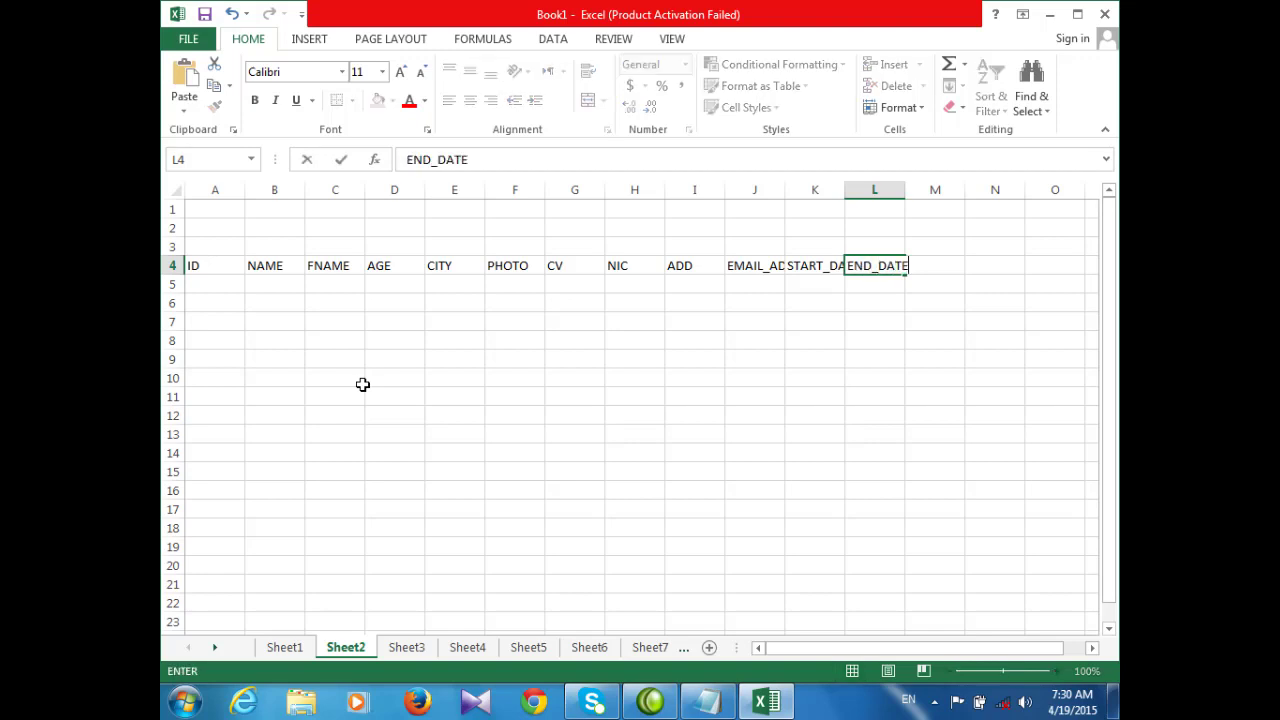
{"action": "key", "text": "Tab"}
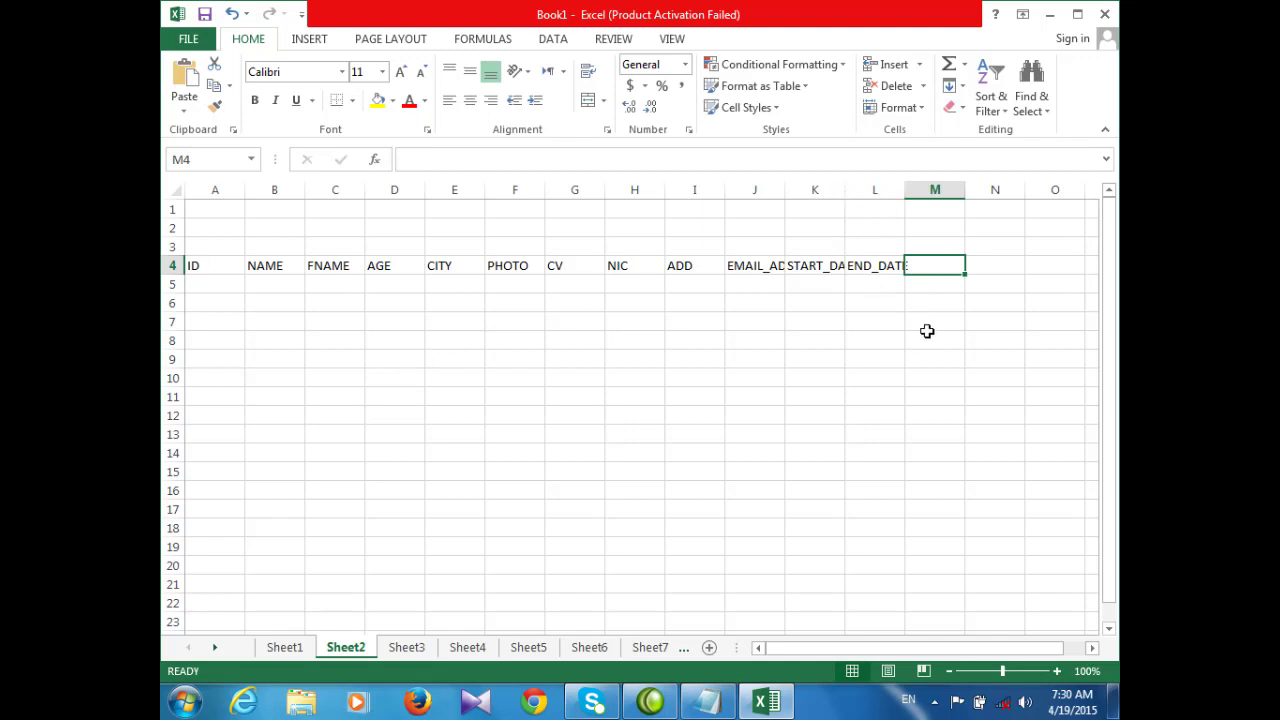
Add the headings SALARY, OVERTIME and SPEND in M4:O4.
{"action": "left_click", "coordinate": [1091, 651]}
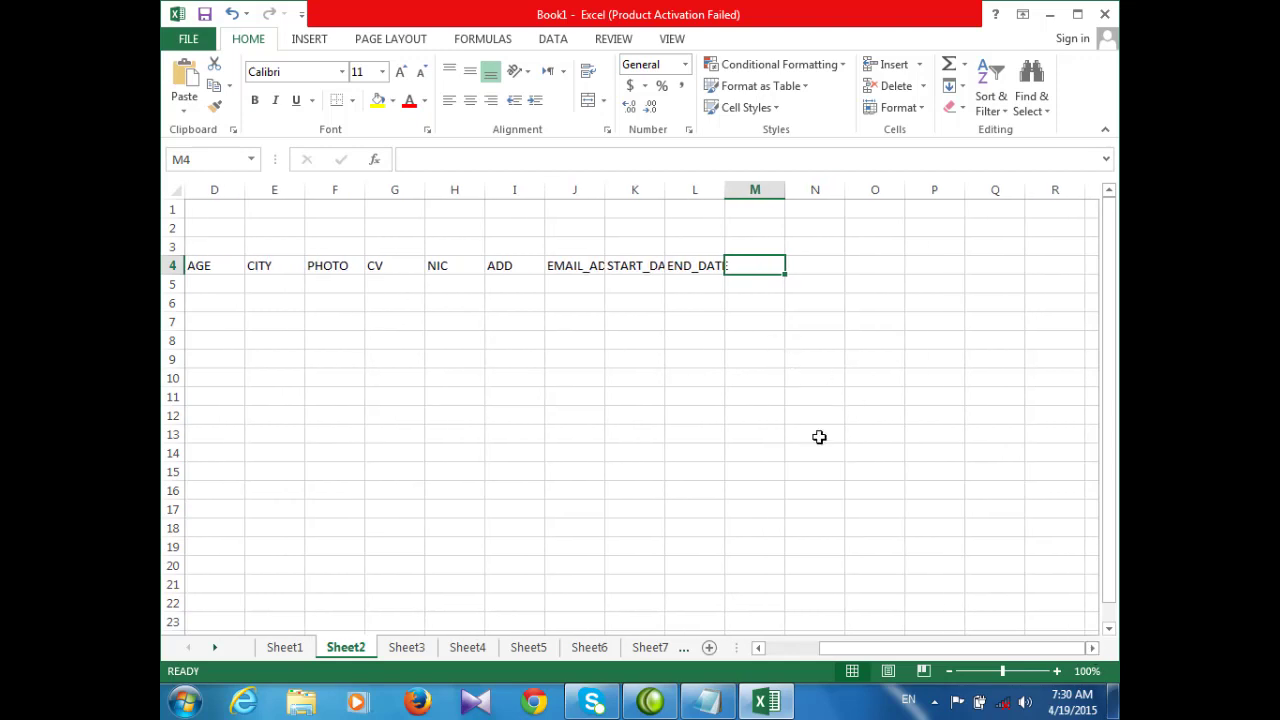
{"action": "type", "text": "S"}
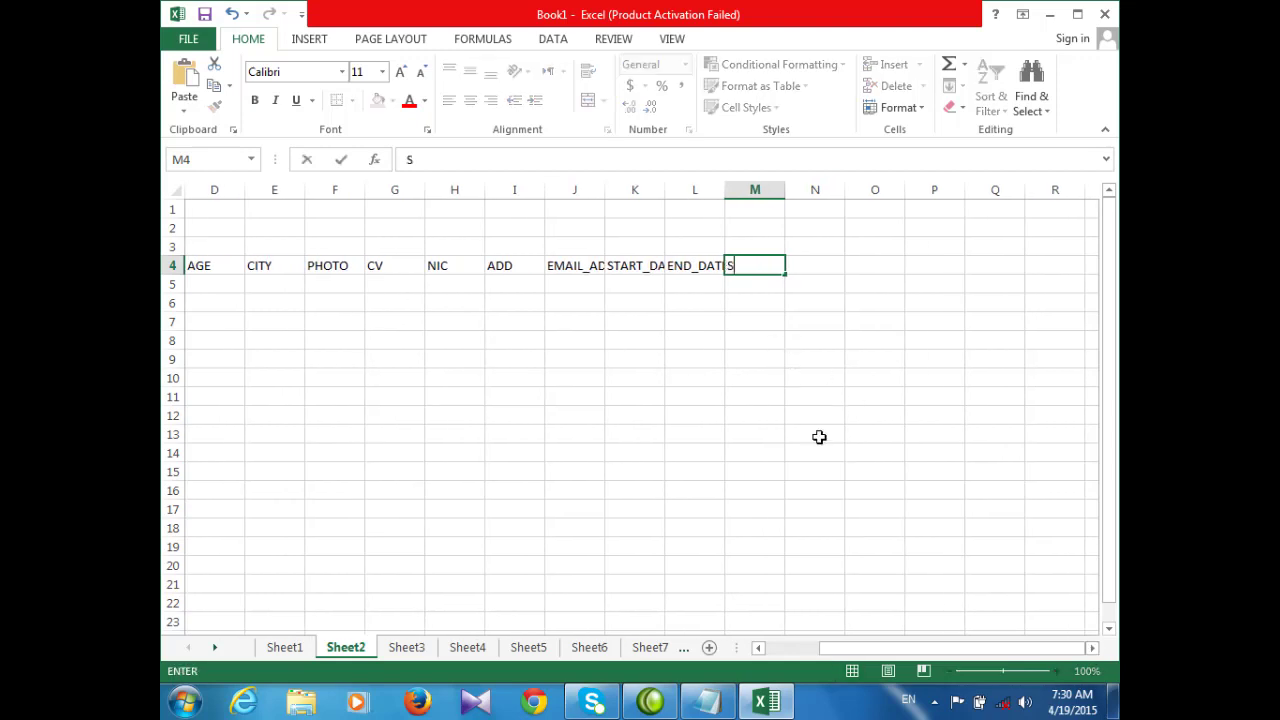
{"action": "type", "text": "ALARY"}
{"action": "key", "text": "Tab"}
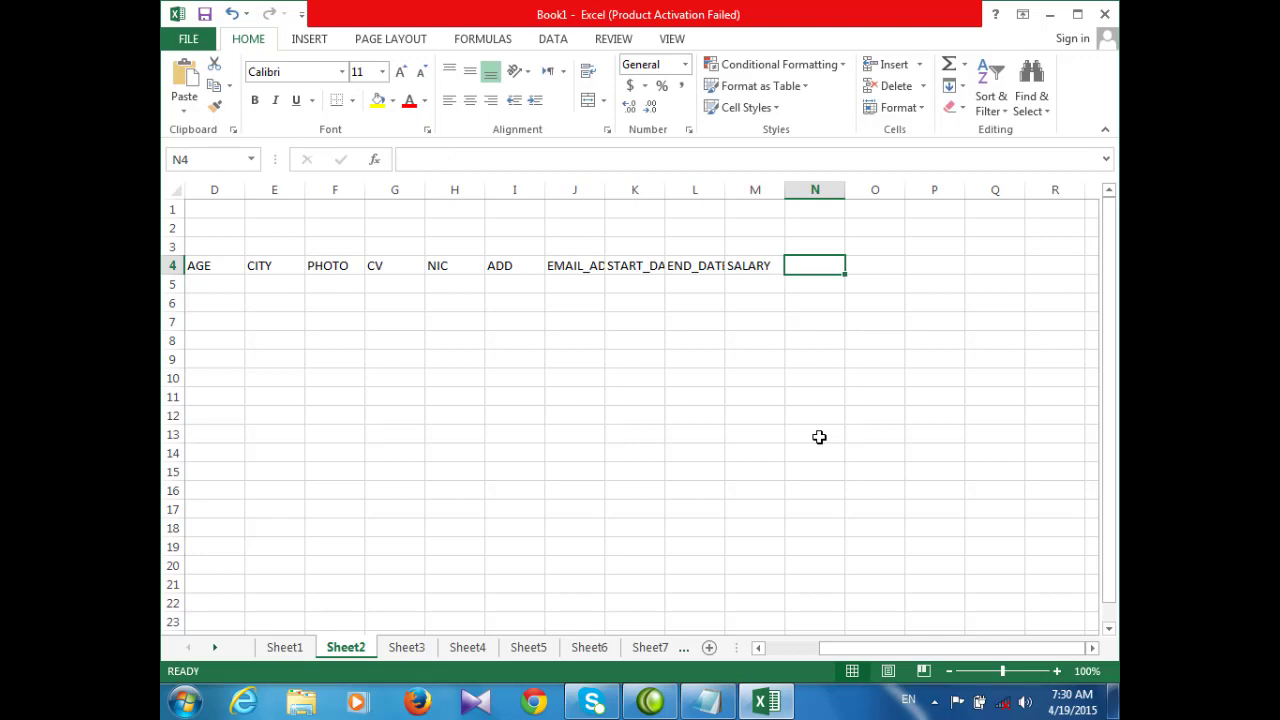
{"action": "type", "text": "OVERTIME"}
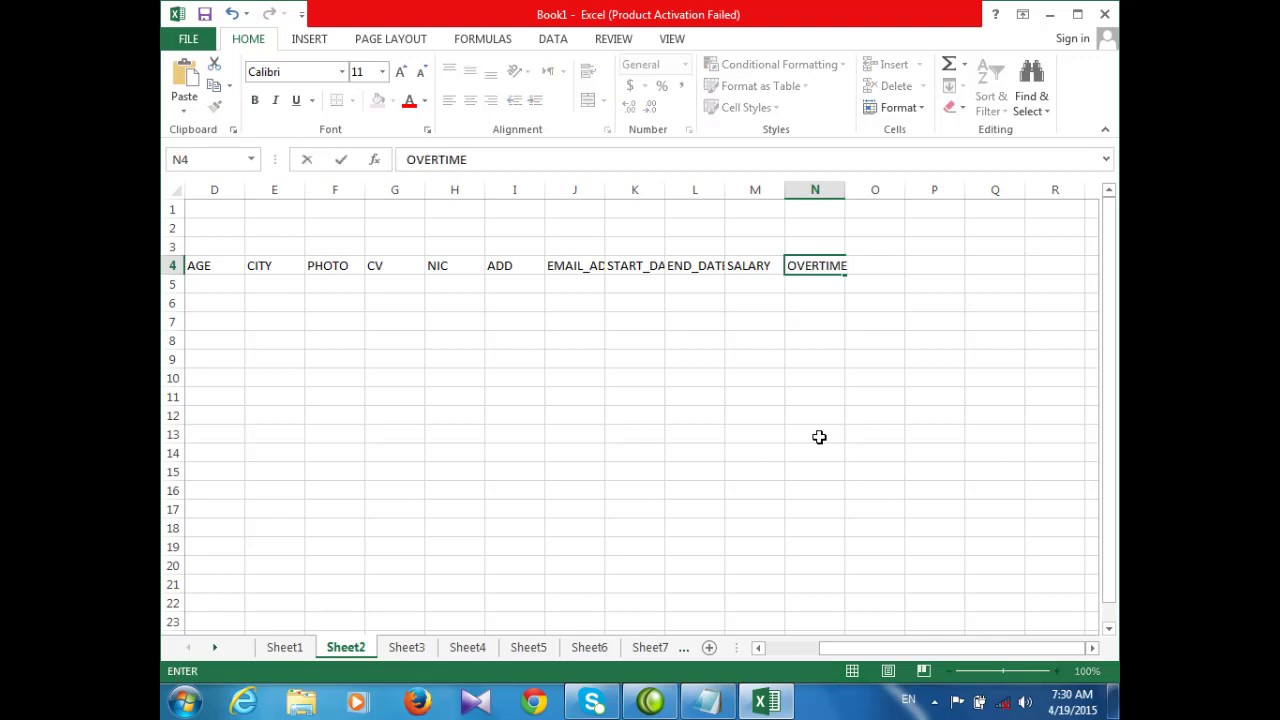
{"action": "key", "text": "Tab"}
{"action": "type", "text": "SP"}
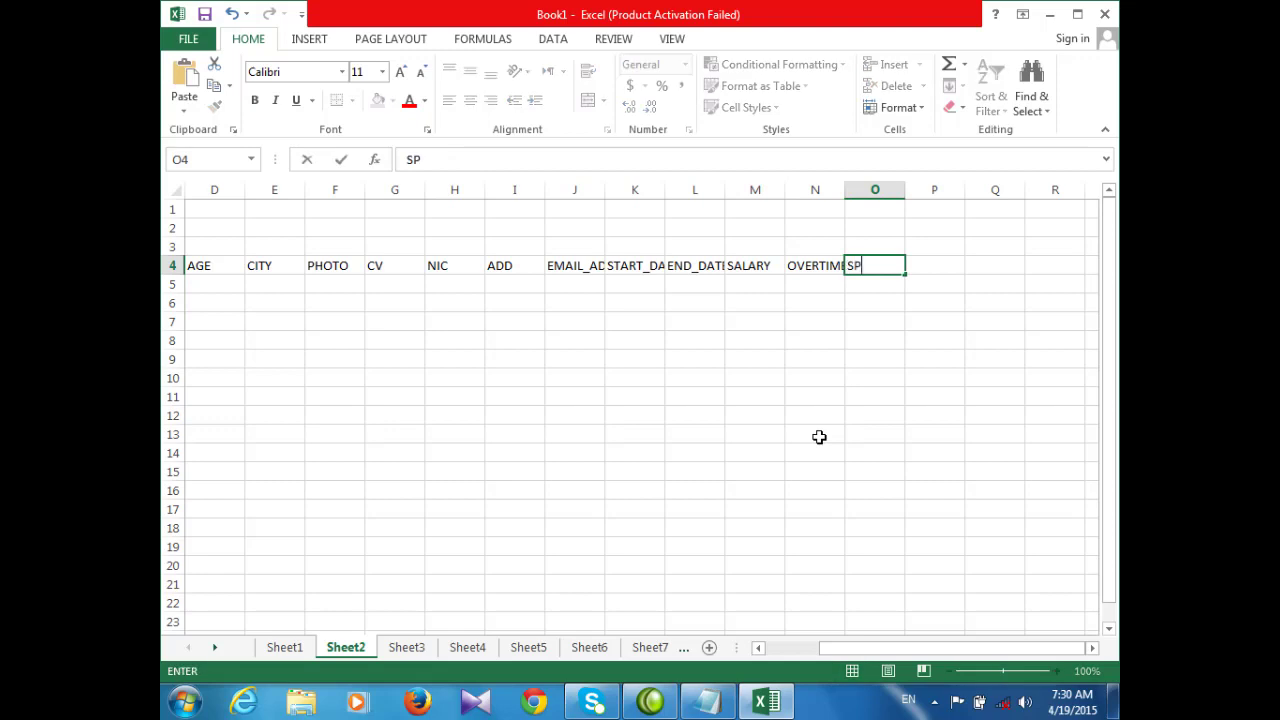
{"action": "type", "text": "END"}
{"action": "key", "text": "Tab"}
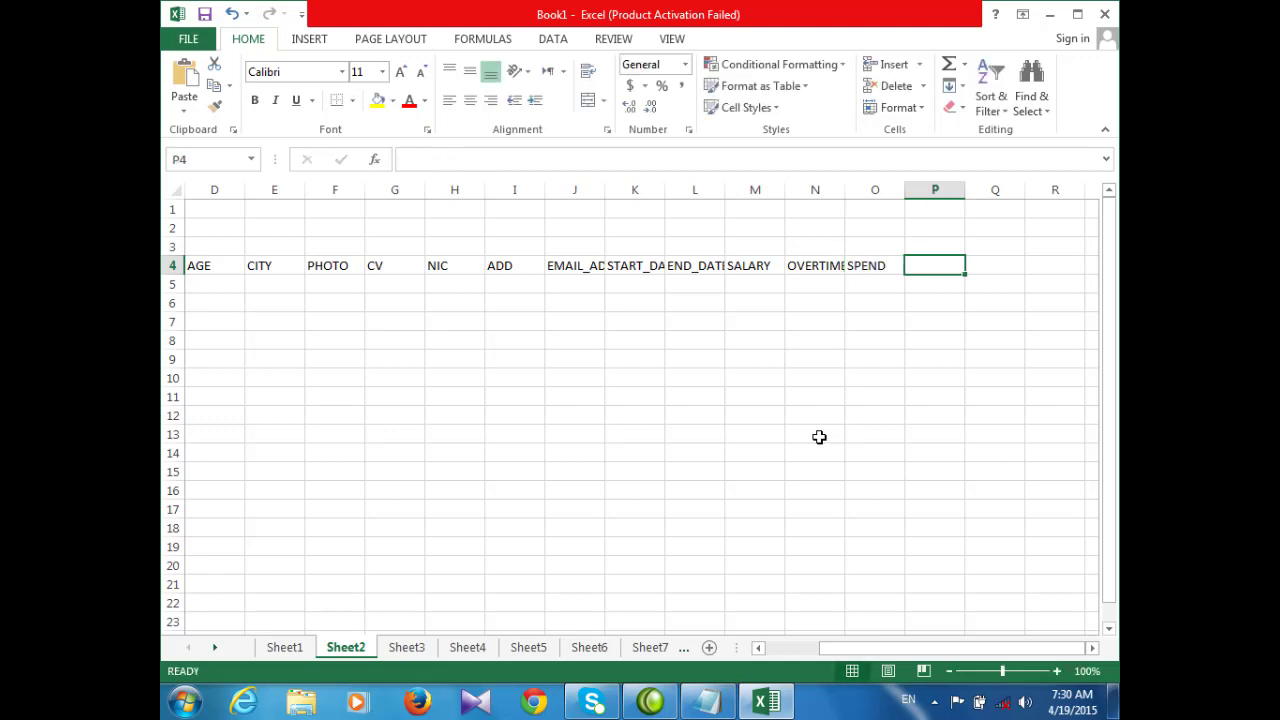
Type TOTAL into P4, the empty cell after SPEND.
{"action": "left_click", "coordinate": [760, 262]}
{"action": "left_click", "coordinate": [800, 268]}
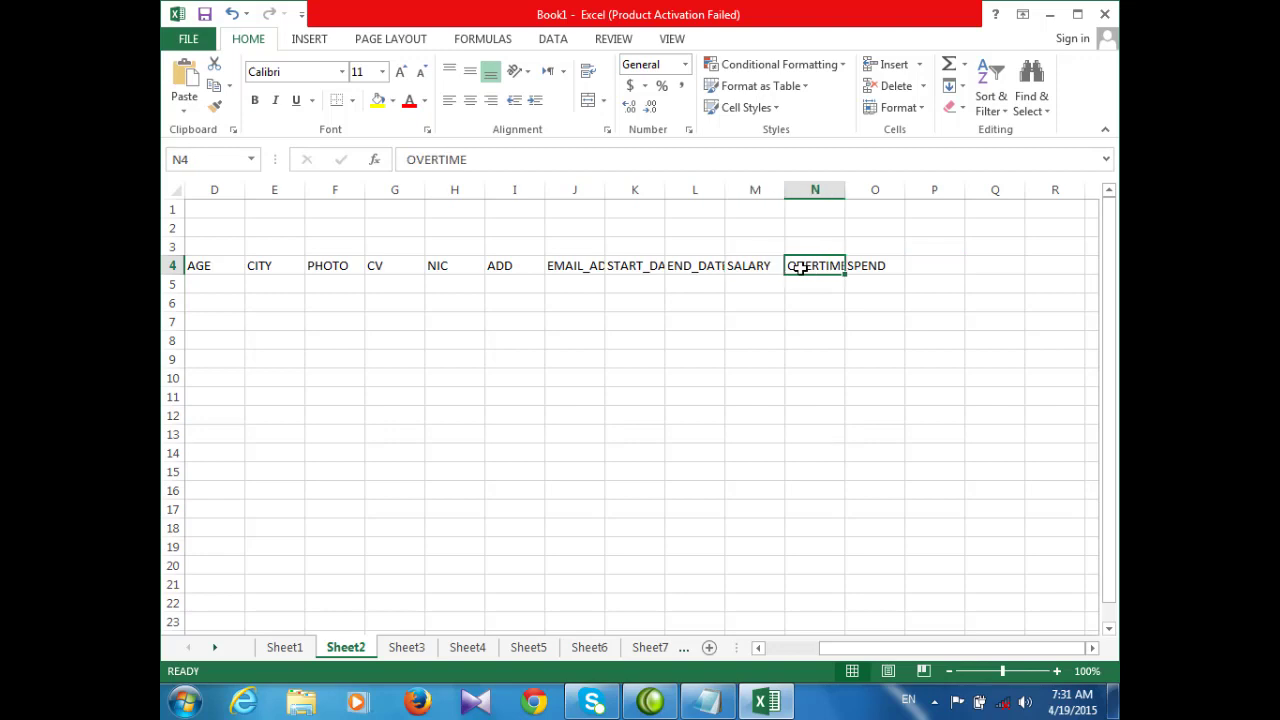
{"action": "left_click", "coordinate": [886, 260]}
{"action": "left_click", "coordinate": [932, 264]}
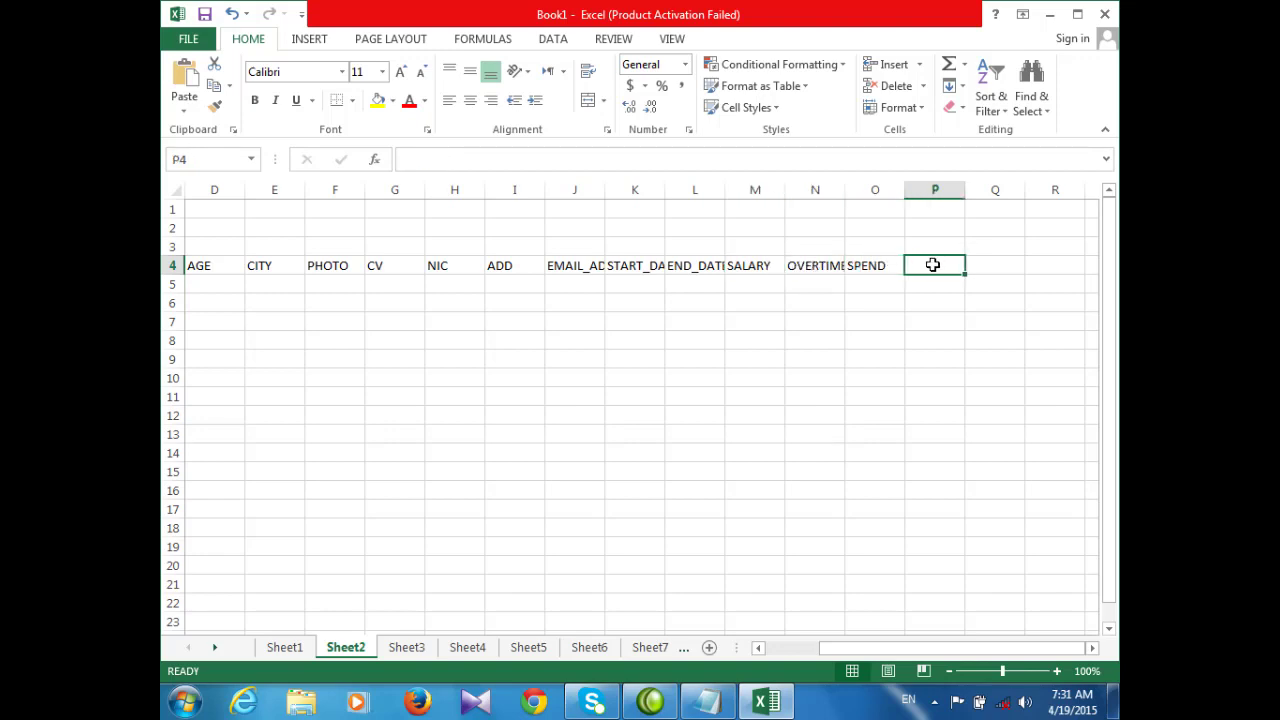
{"action": "type", "text": "TOTAL"}
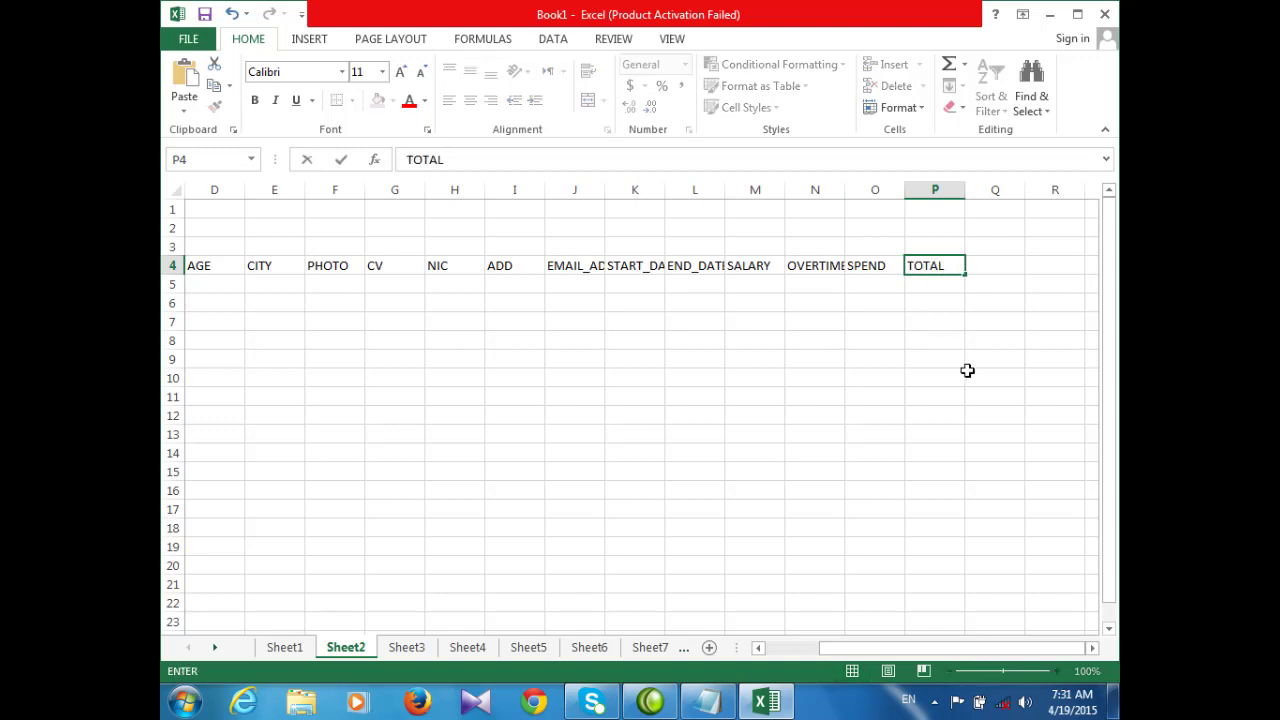
{"action": "left_click", "coordinate": [967, 371]}
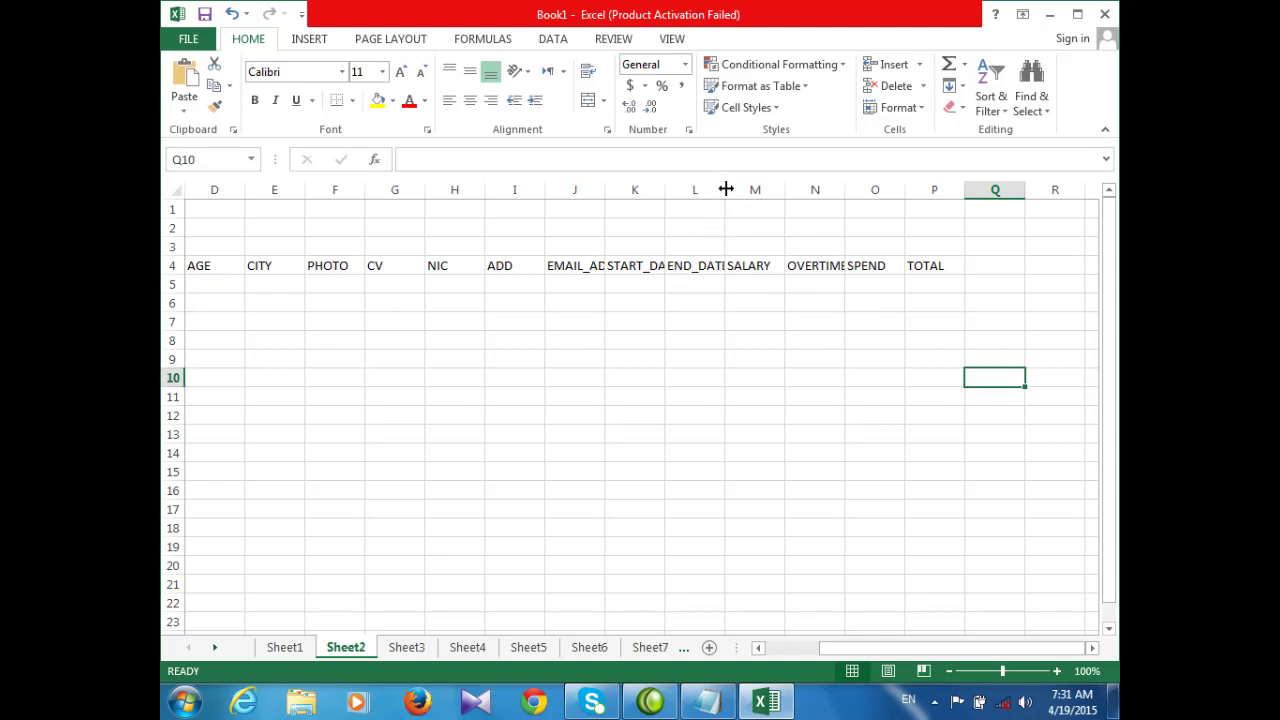
AutoFit columns L, N, J, K and A to END_DATE, OVERTIME, EMAIL_ADD, START_DATE and ID.
{"action": "double_click", "coordinate": [726, 188]}
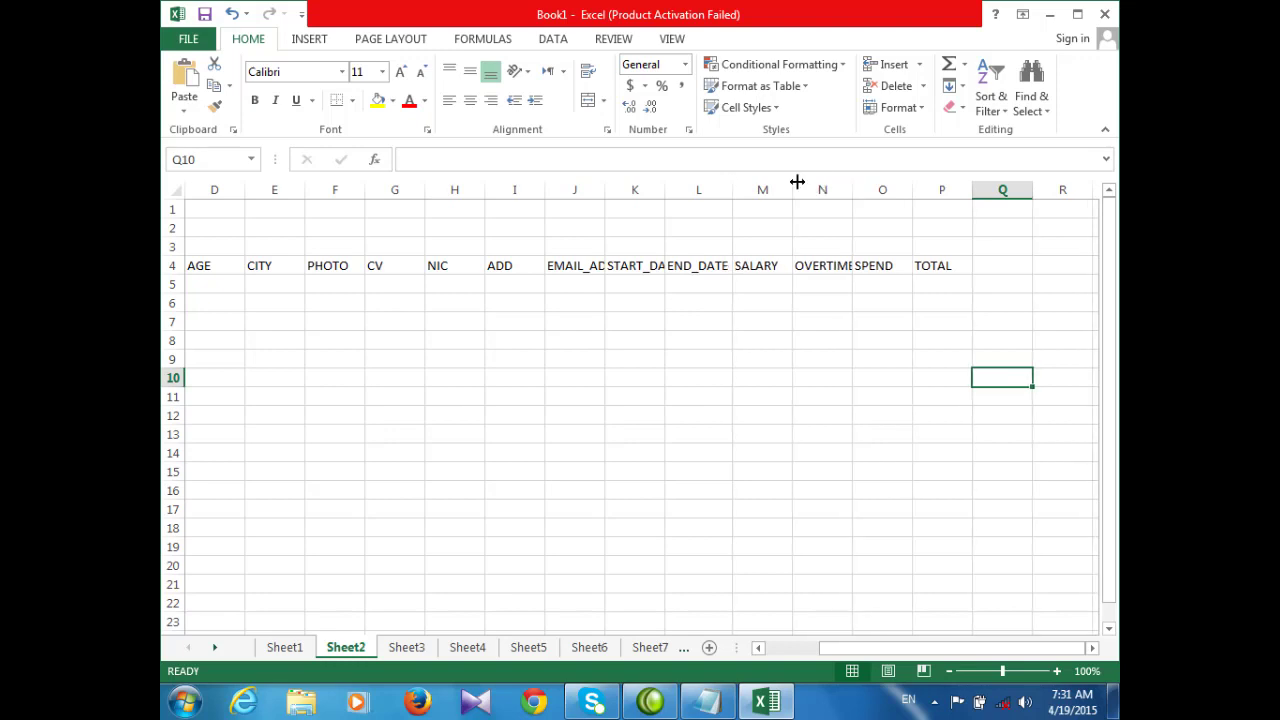
{"action": "double_click", "coordinate": [855, 188]}
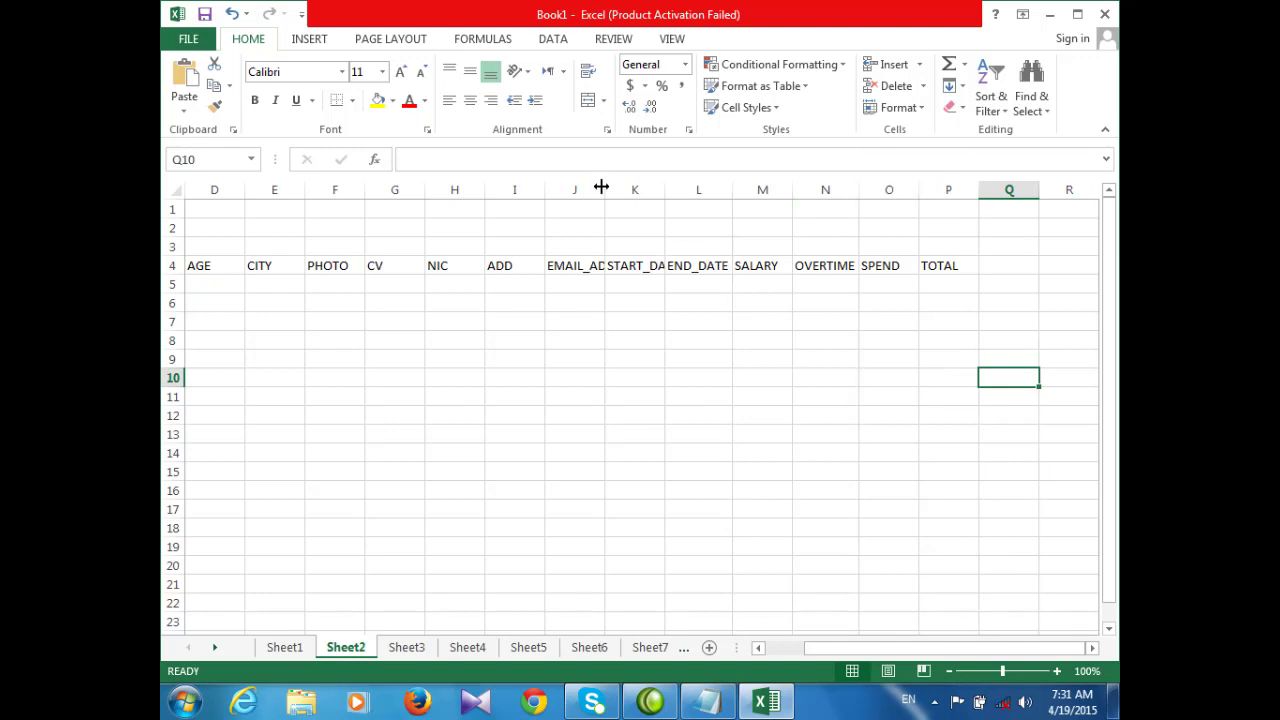
{"action": "double_click", "coordinate": [605, 190]}
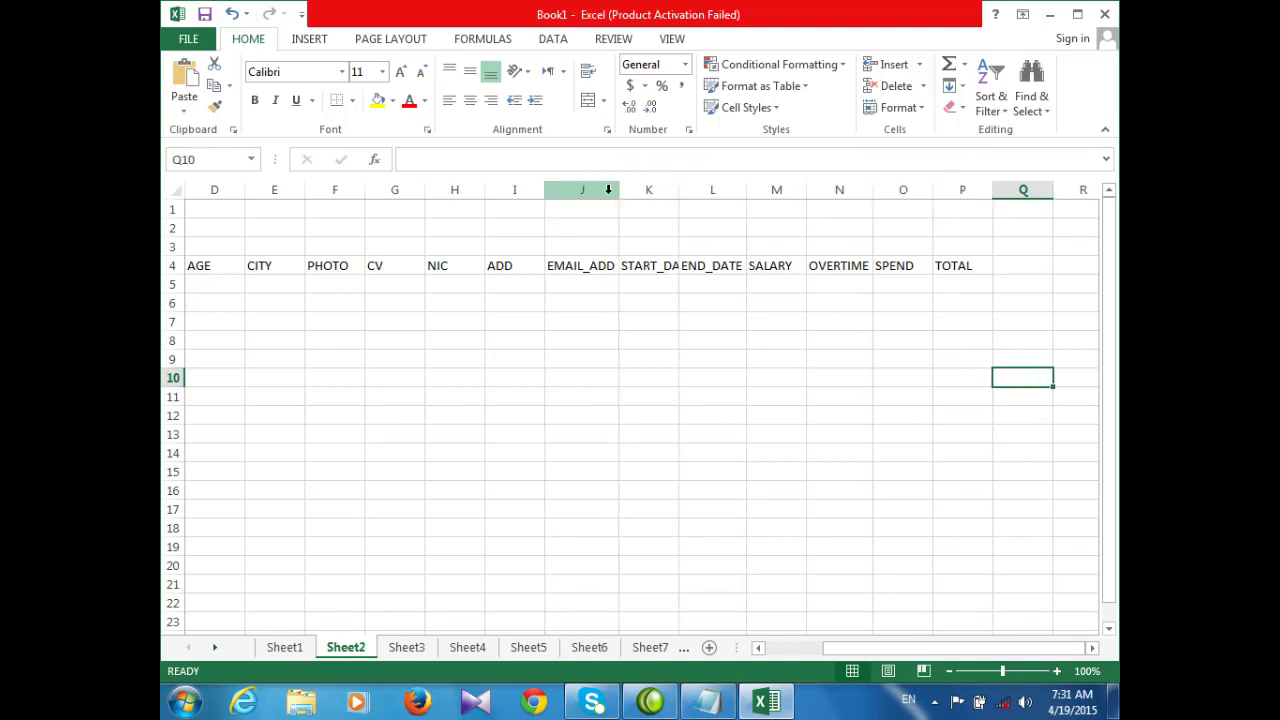
{"action": "double_click", "coordinate": [680, 190]}
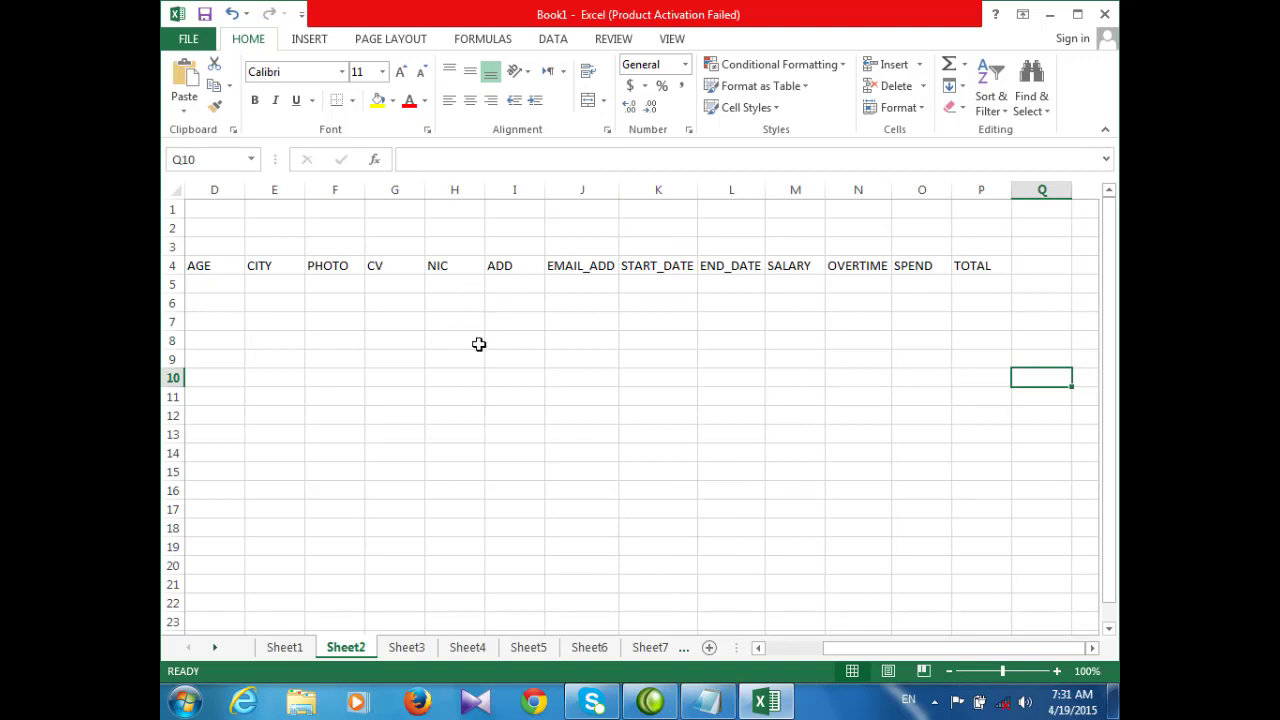
{"action": "left_click", "coordinate": [758, 648]}
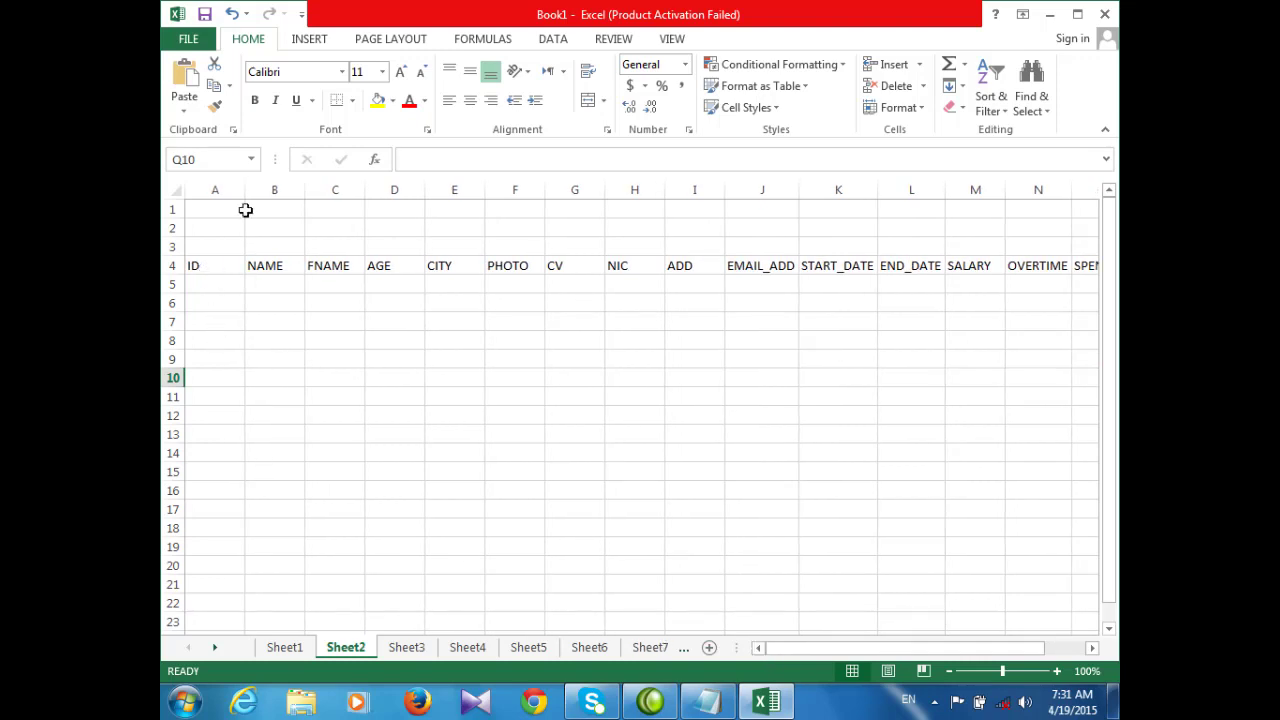
{"action": "double_click", "coordinate": [246, 186]}
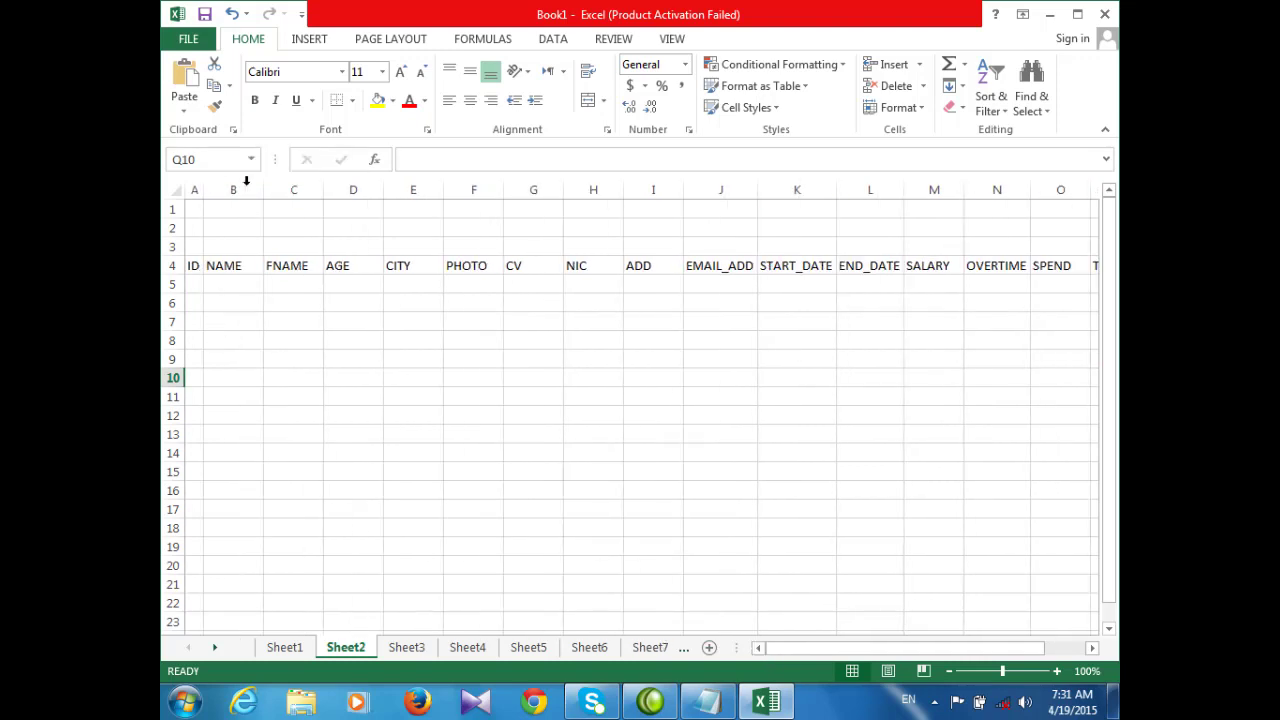
{"action": "left_click", "coordinate": [358, 455]}
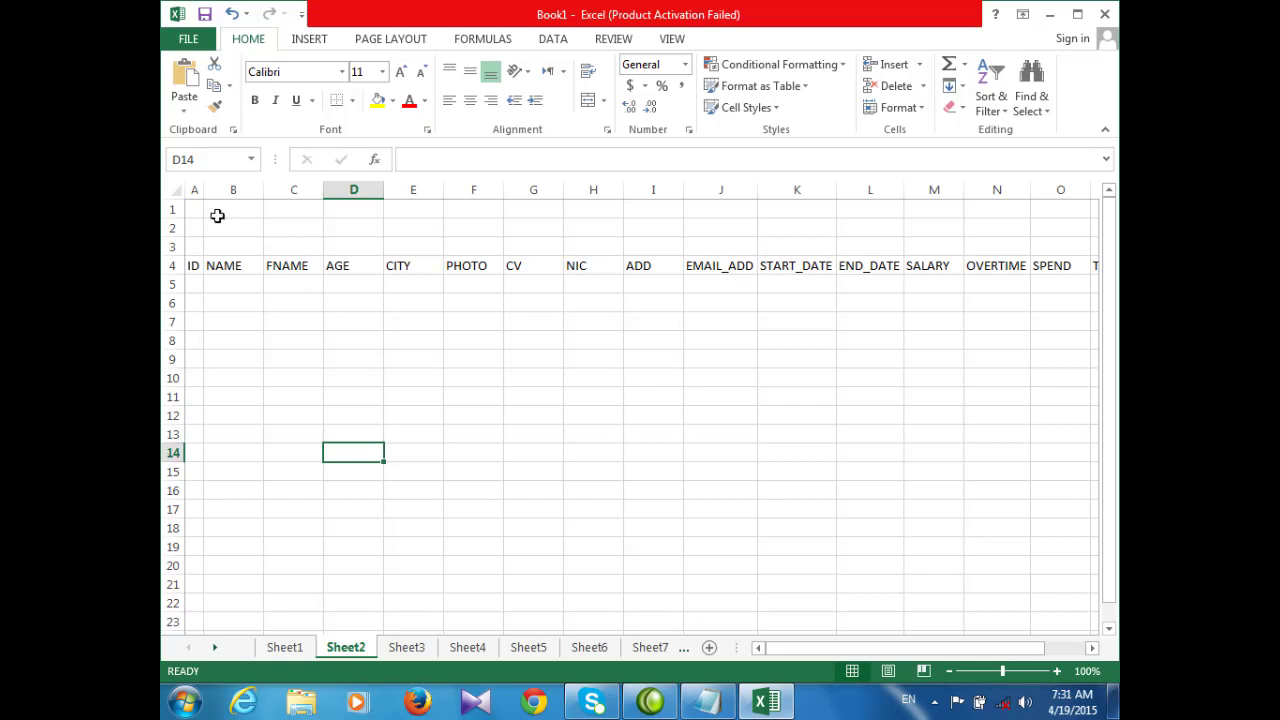
Merge and centre A1:P3 and enter the title 'FANOOS HIGHER EDUCATION EMPLOYEER SALARY TABLE'.
{"action": "left_click_drag", "start_coordinate": [194, 209], "coordinate": [958, 242]}
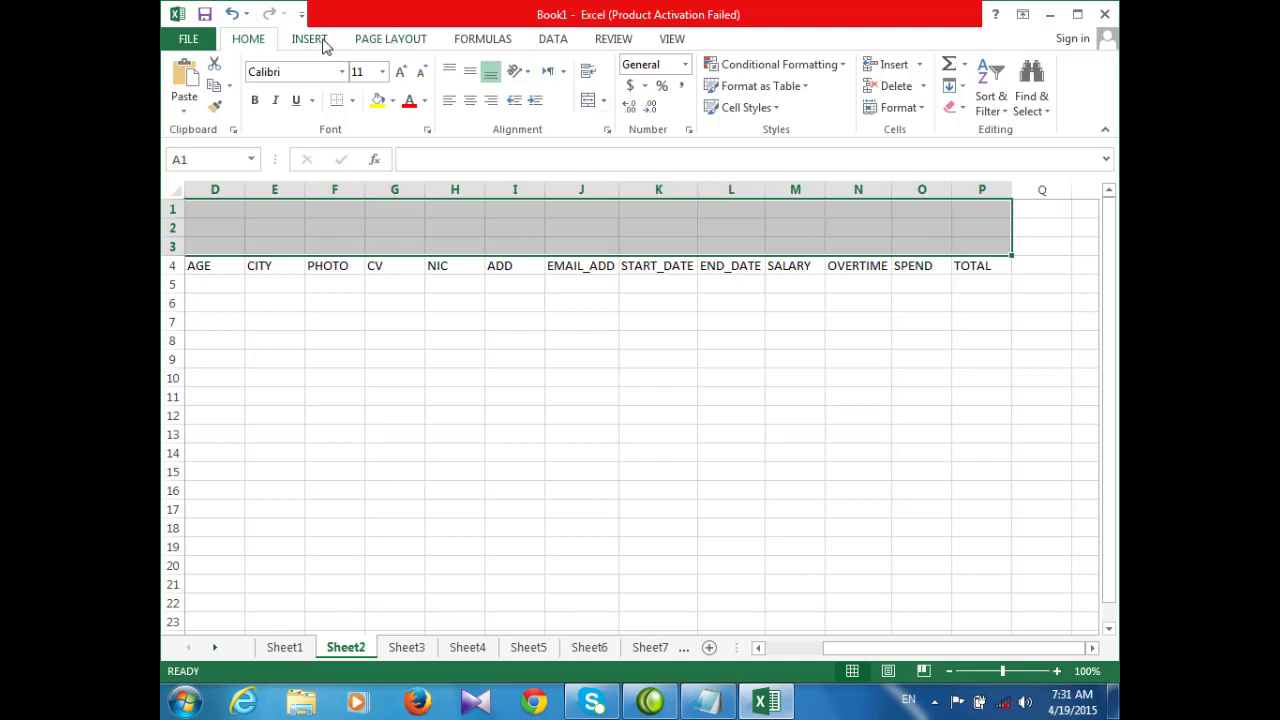
{"action": "left_click", "coordinate": [603, 101]}
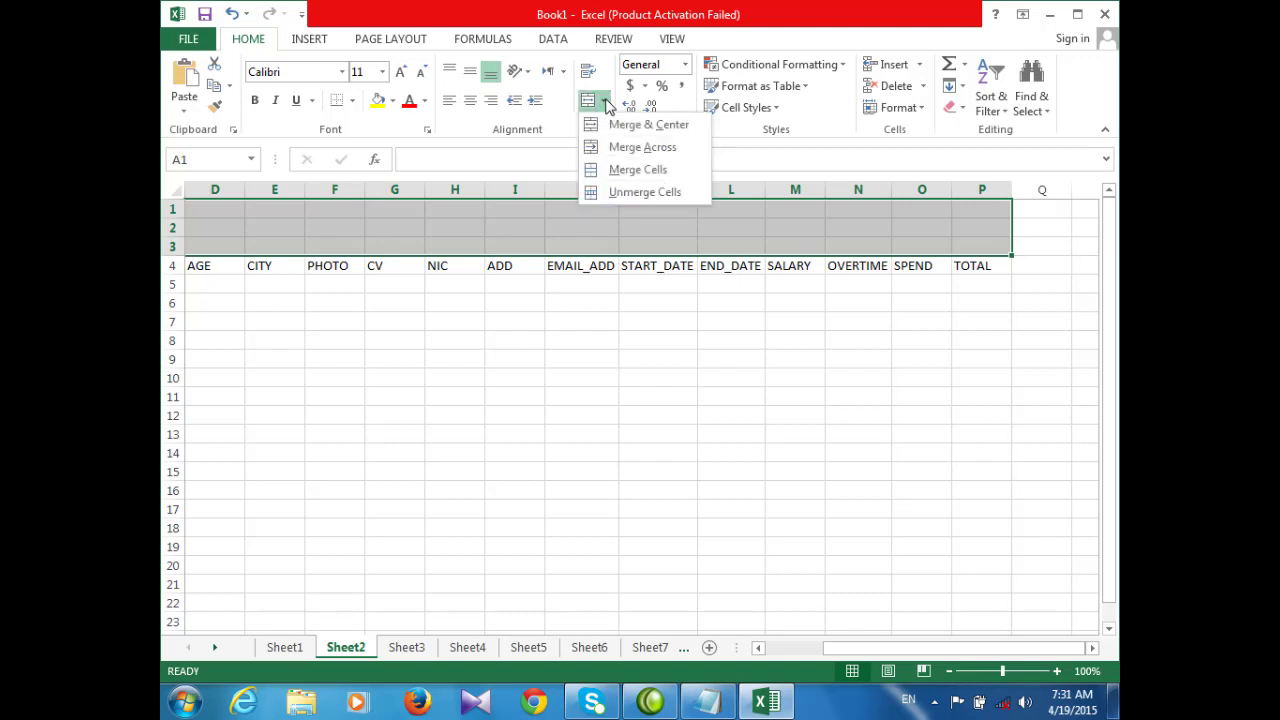
{"action": "left_click", "coordinate": [640, 128]}
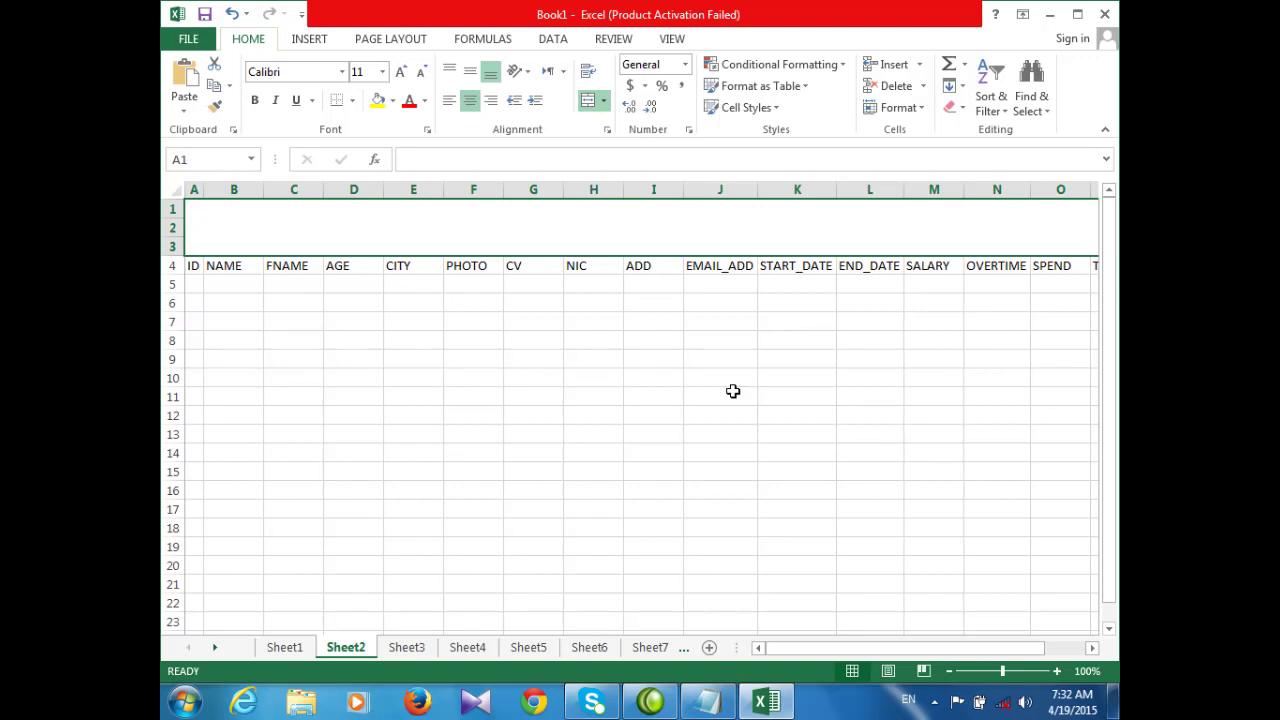
{"action": "type", "text": "URE"}
{"action": "key", "text": "BackSpace"}
{"action": "key", "text": "BackSpace"}
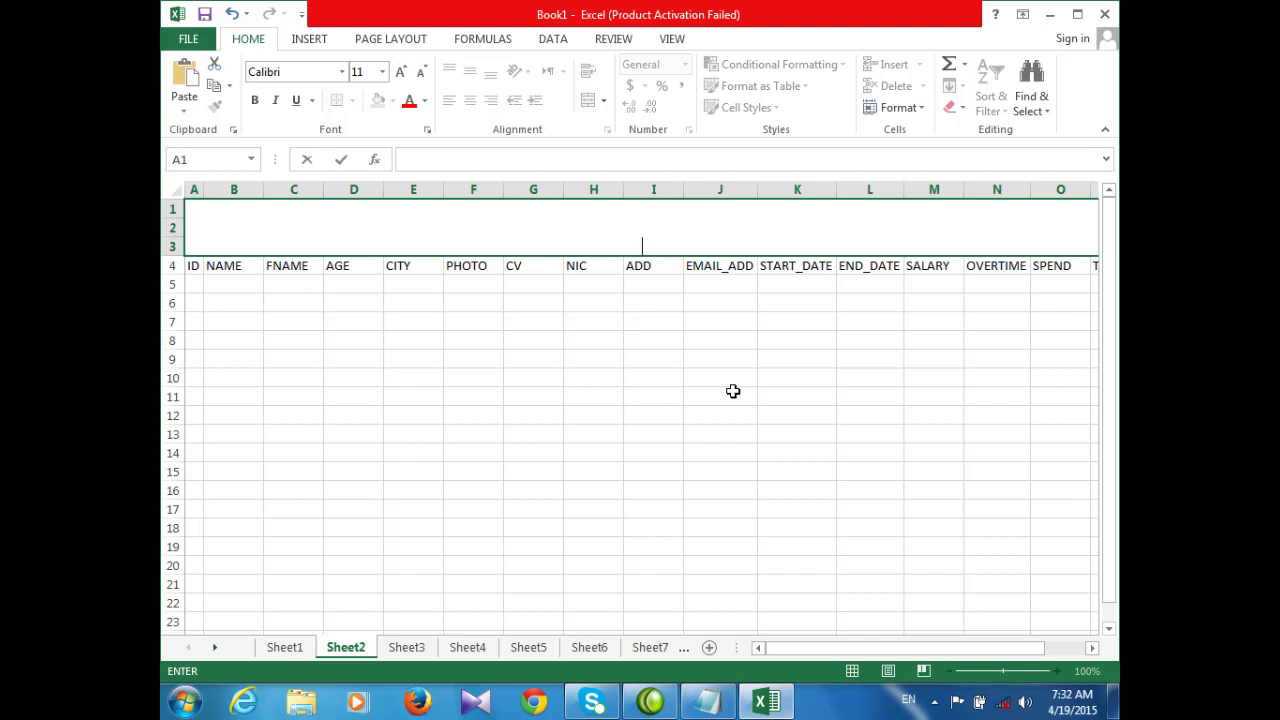
{"action": "type", "text": "NOOS "}
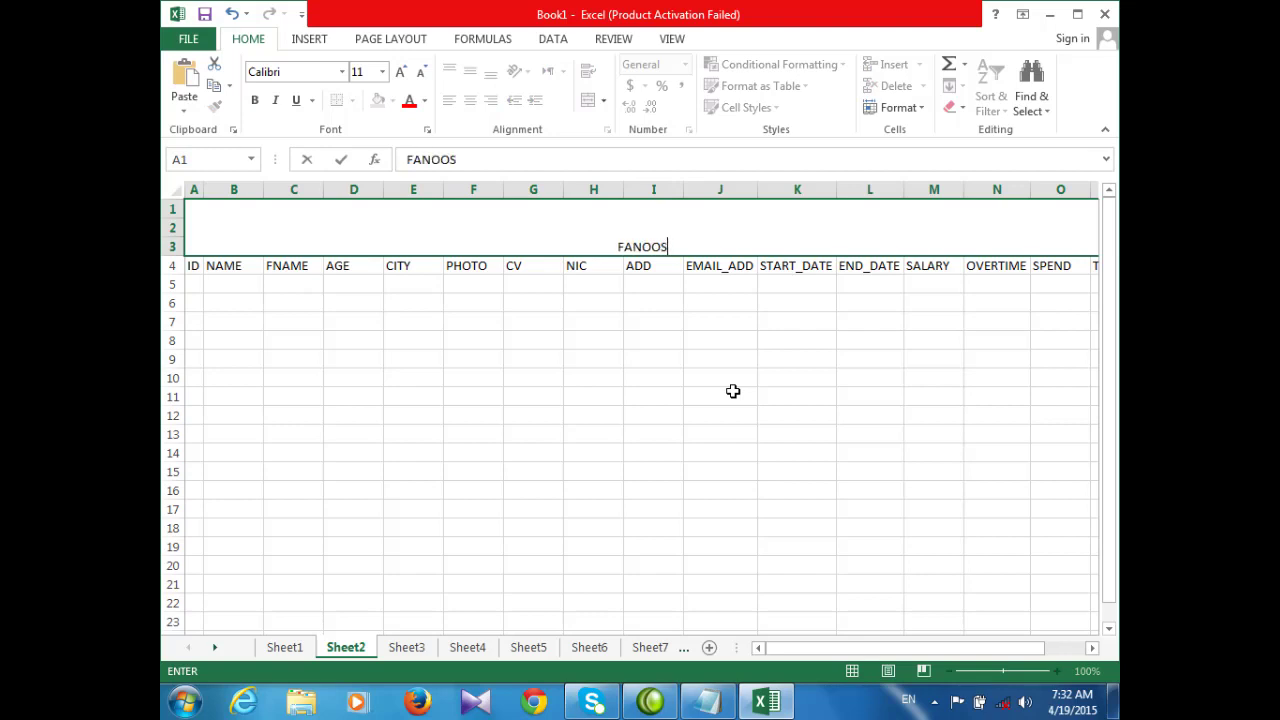
{"action": "type", "text": "HIGHER E"}
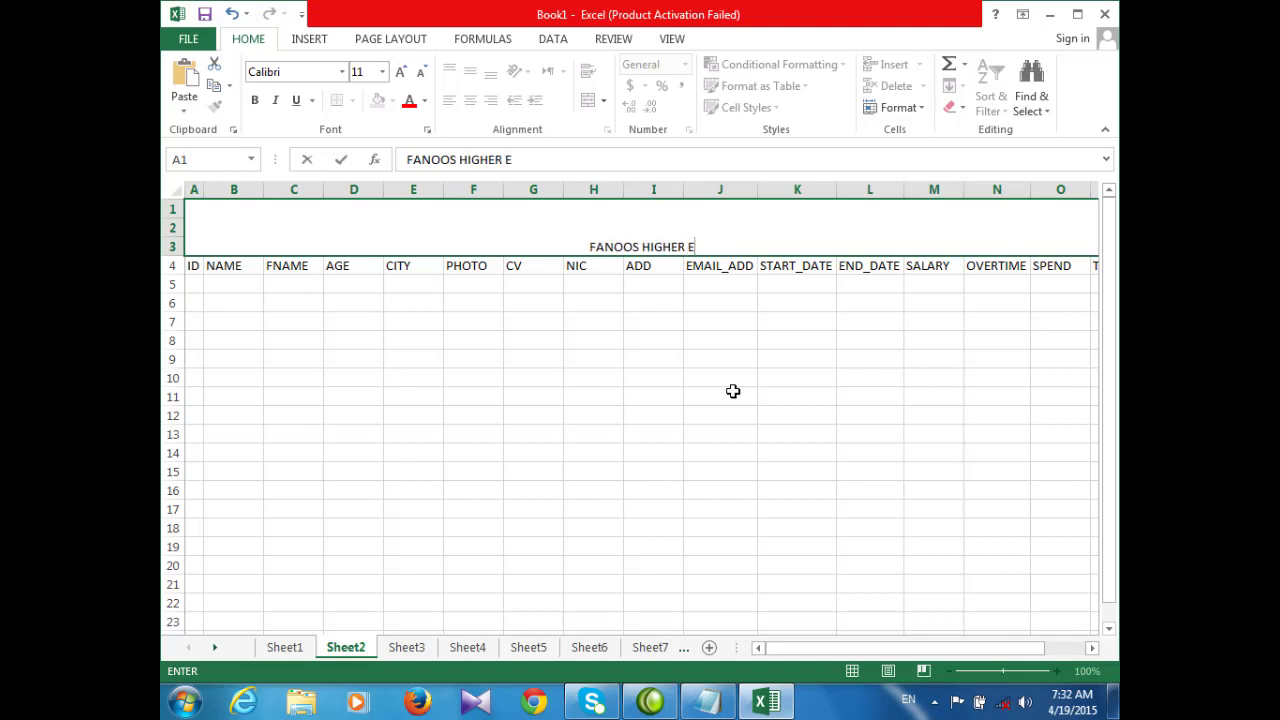
{"action": "type", "text": "DUCATION EMPL"}
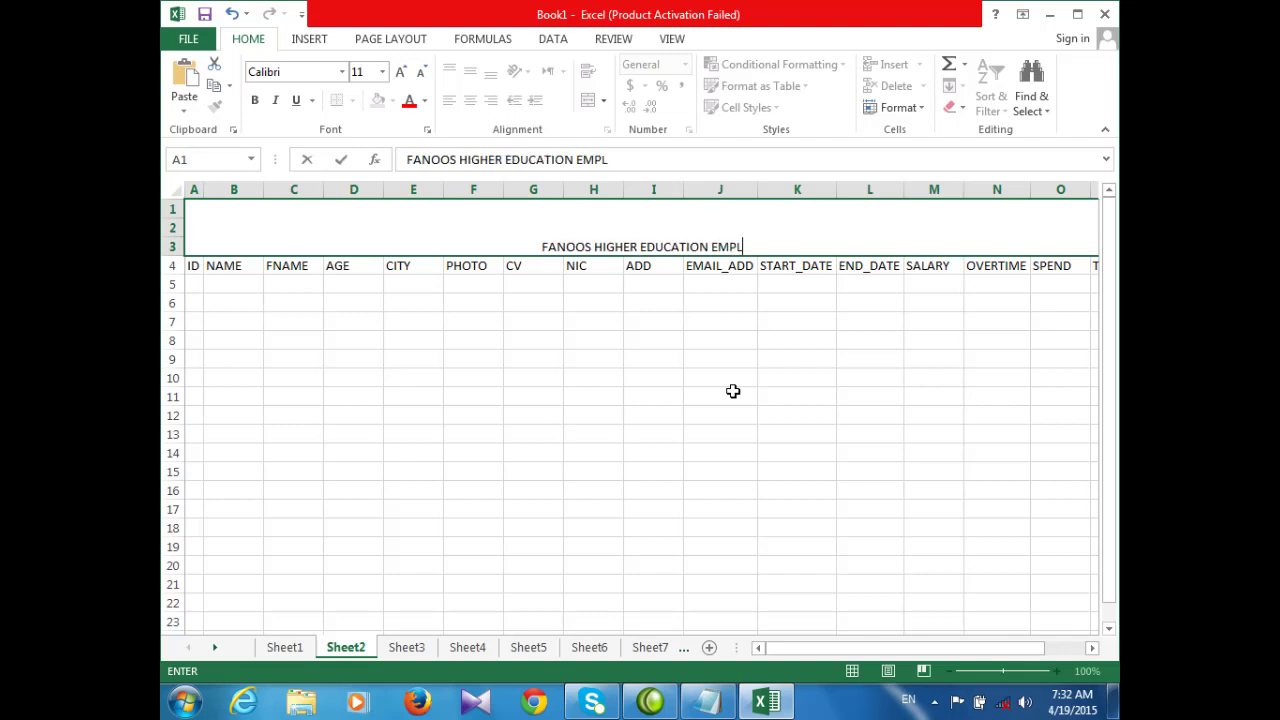
{"action": "type", "text": "OYEER"}
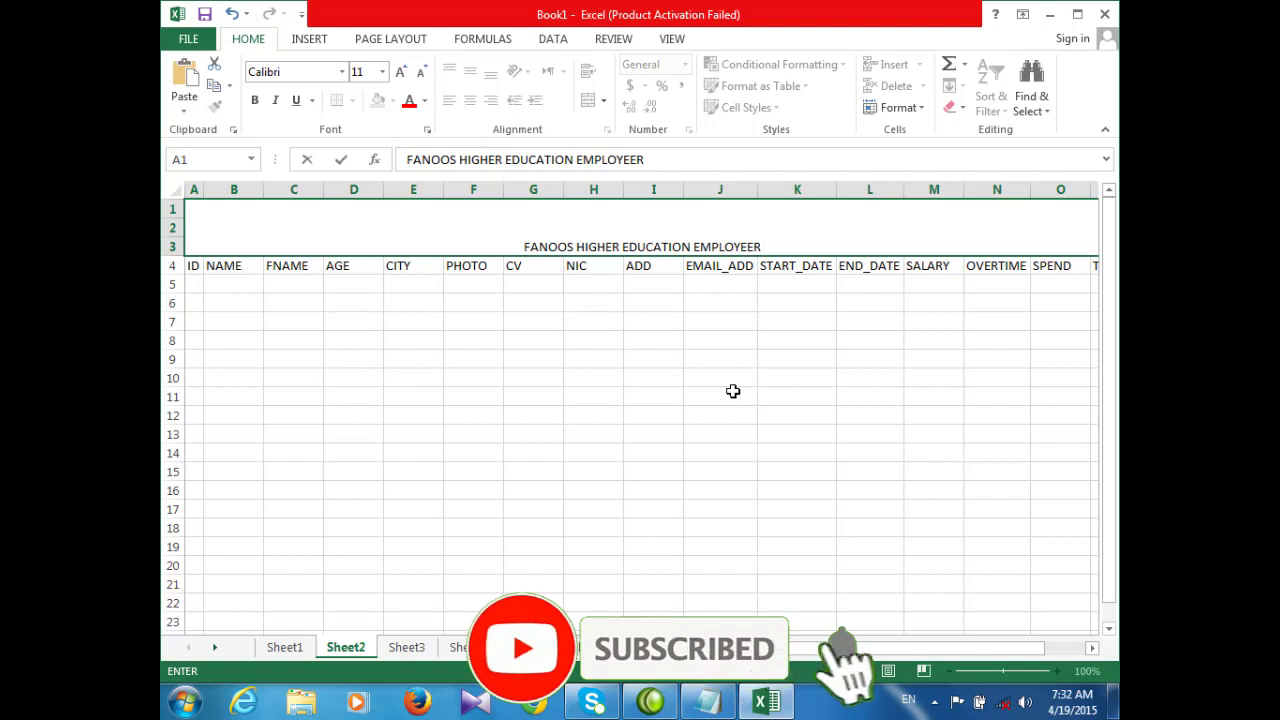
{"action": "type", "text": " SALARY TABLE"}
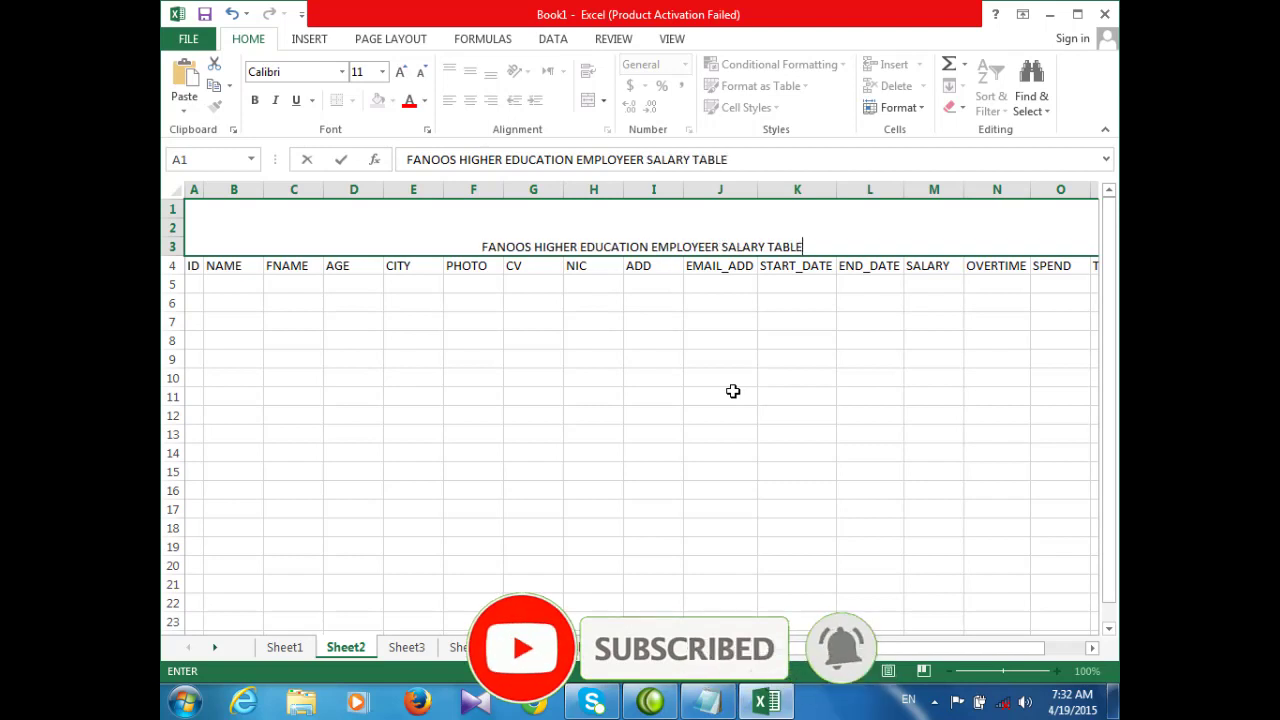
{"action": "left_click", "coordinate": [680, 490]}
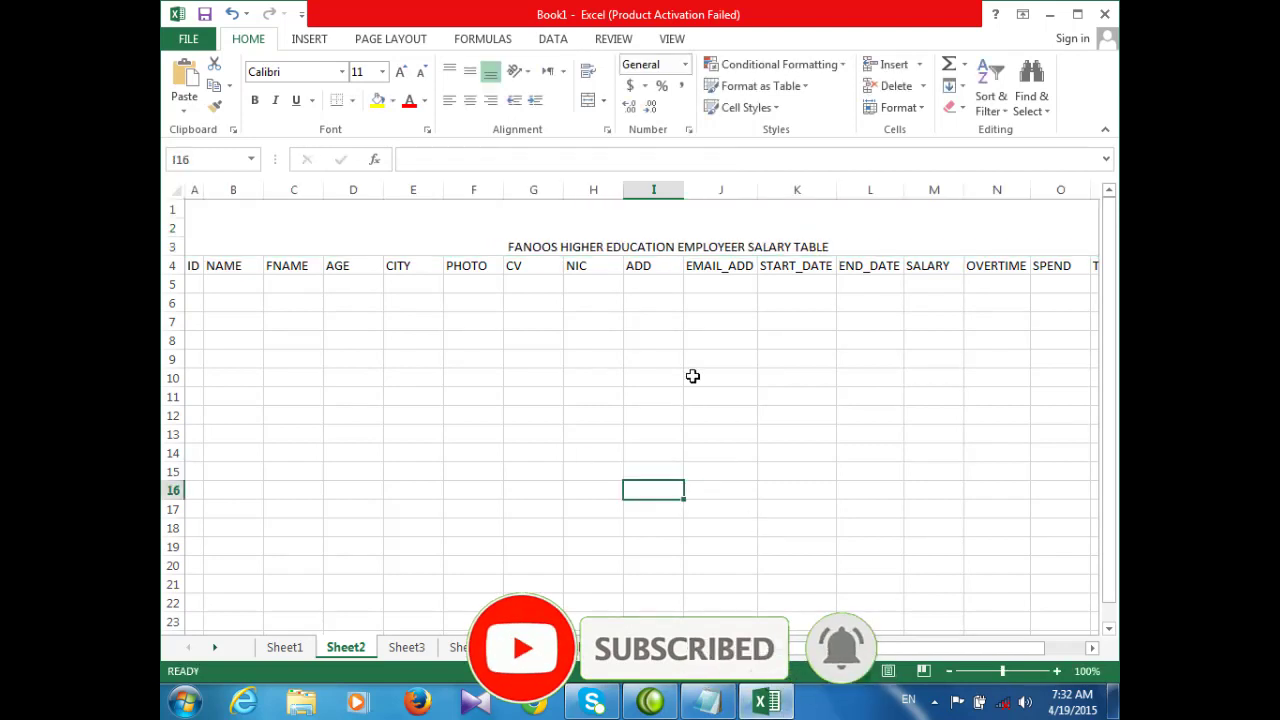
Make the merged title 28-point, bold and underlined.
{"action": "left_click", "coordinate": [653, 243]}
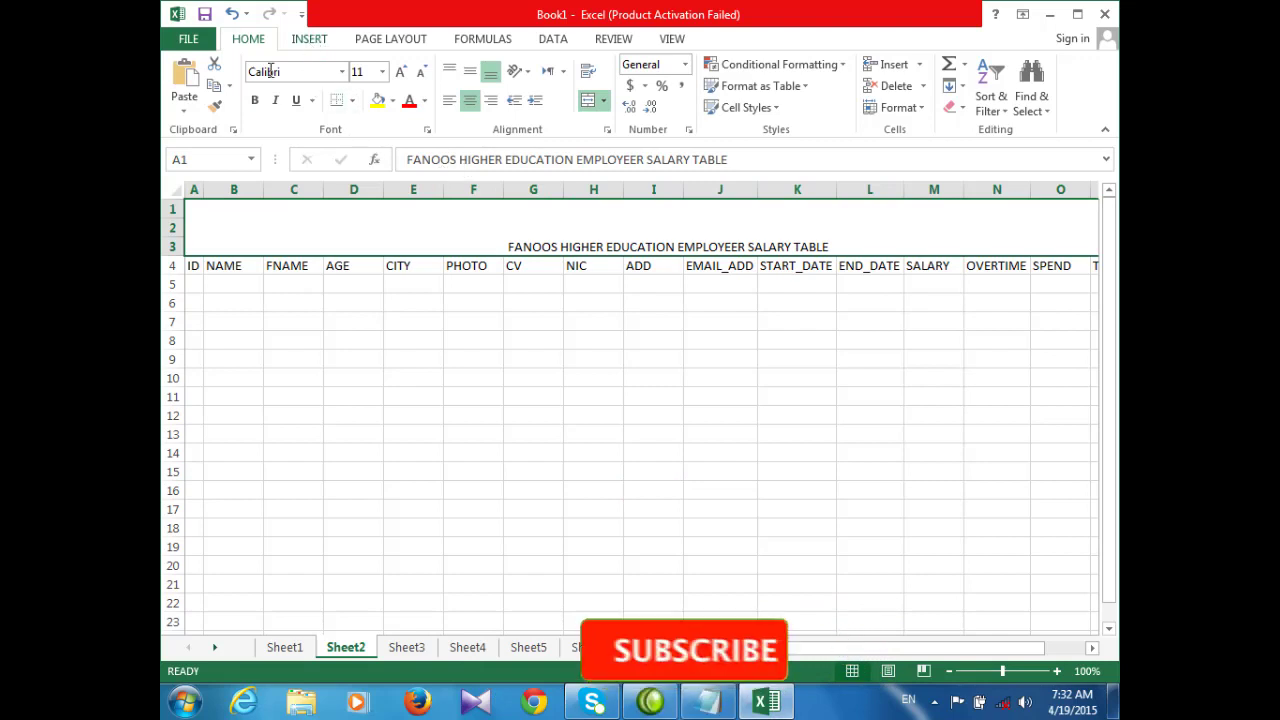
{"action": "left_click", "coordinate": [399, 73]}
{"action": "left_click", "coordinate": [399, 73]}
{"action": "left_click", "coordinate": [399, 73]}
{"action": "left_click", "coordinate": [399, 73]}
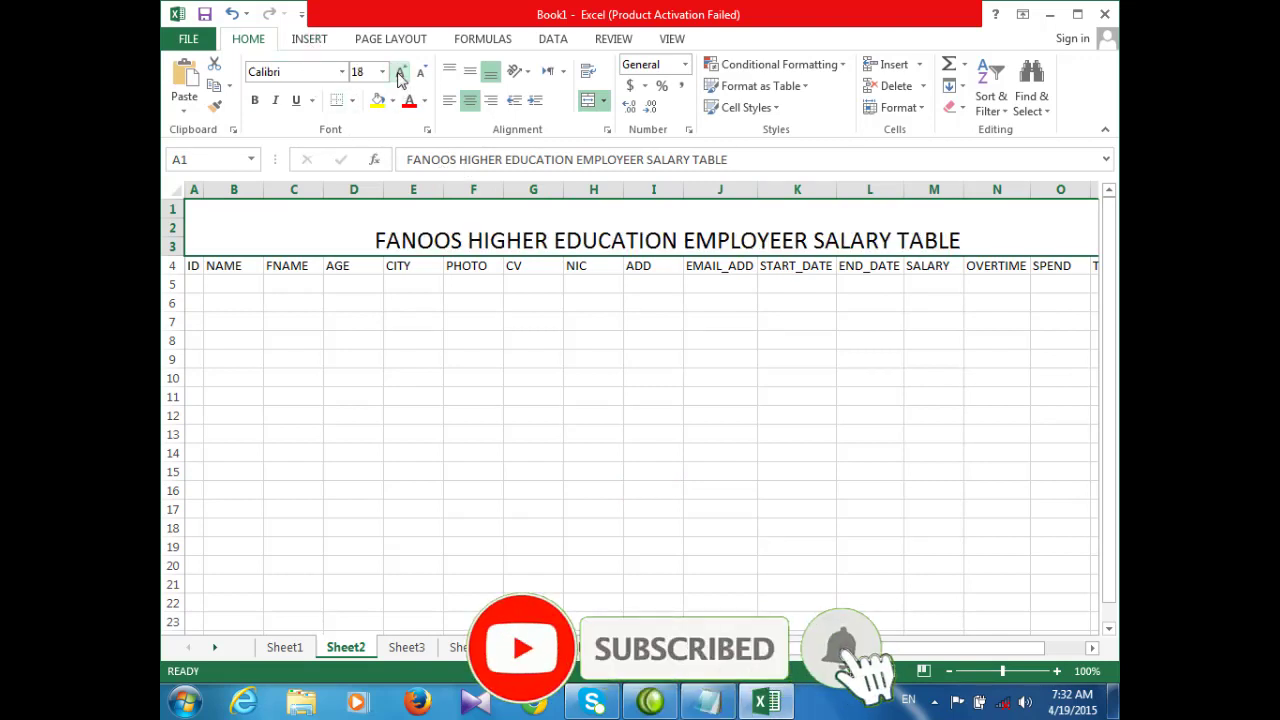
{"action": "left_click", "coordinate": [399, 73]}
{"action": "left_click", "coordinate": [399, 73]}
{"action": "left_click", "coordinate": [399, 73]}
{"action": "left_click", "coordinate": [399, 73]}
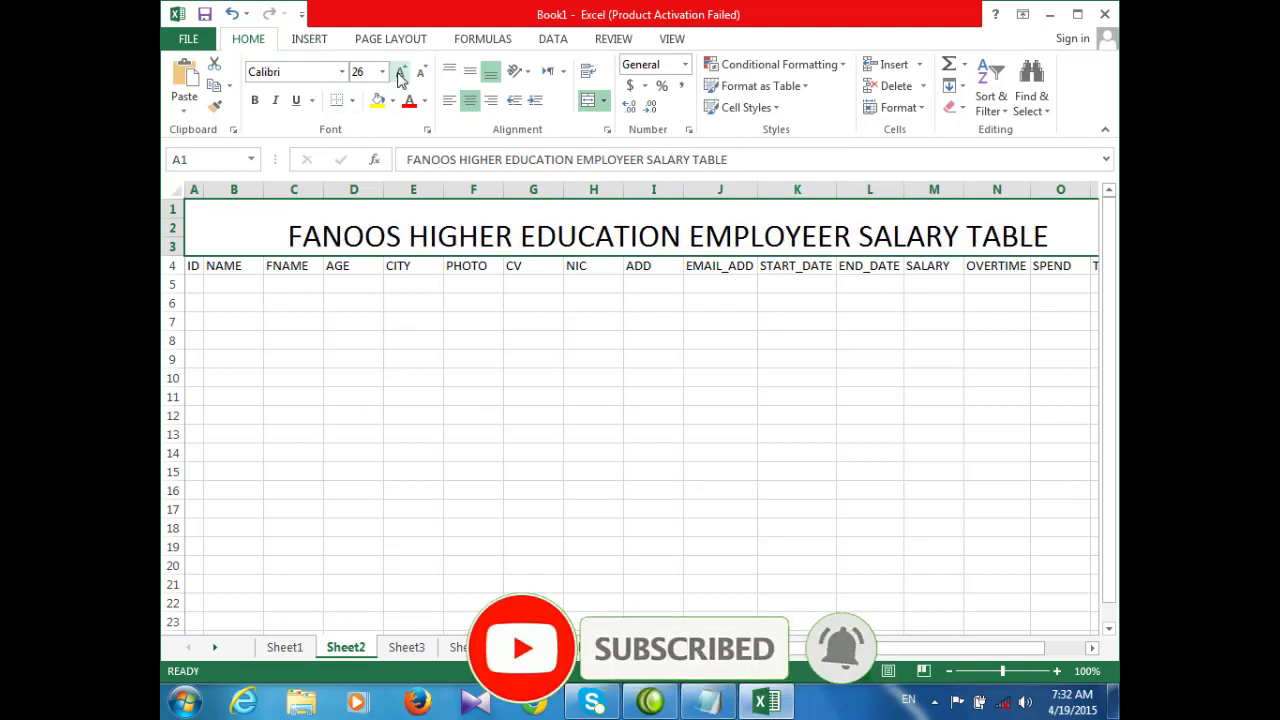
{"action": "left_click", "coordinate": [399, 73]}
{"action": "left_click", "coordinate": [399, 73]}
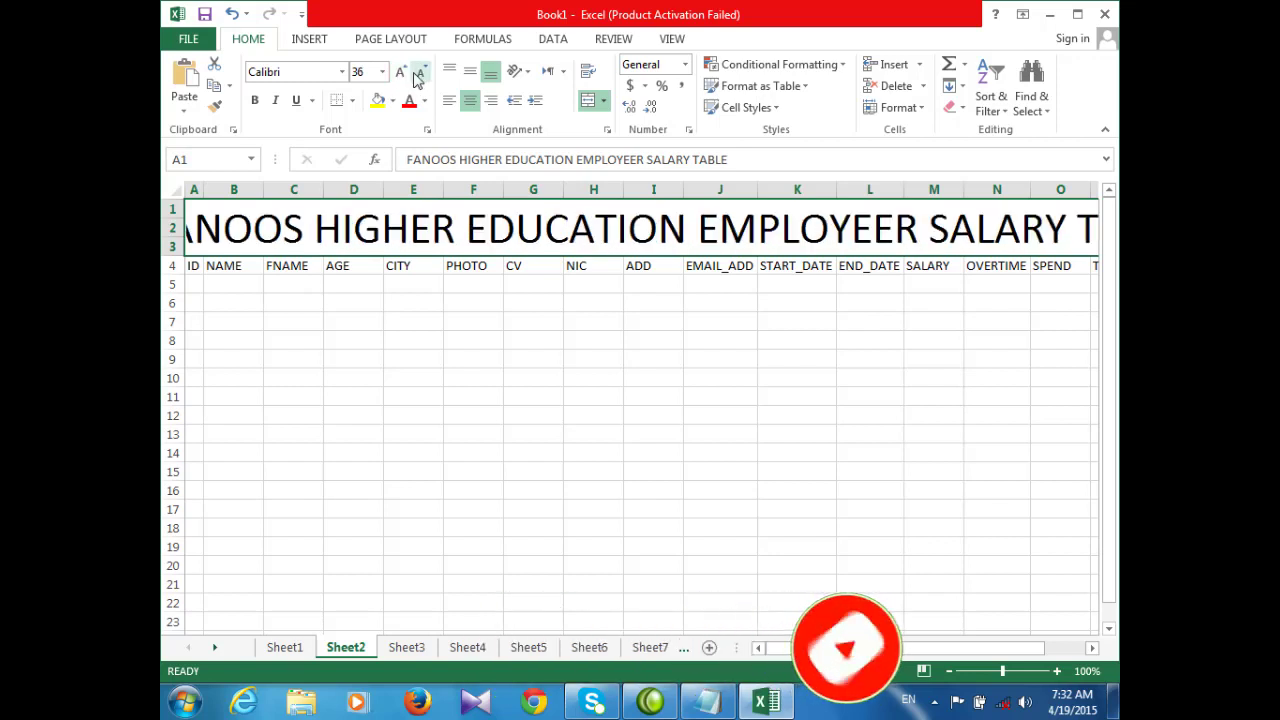
{"action": "left_click", "coordinate": [419, 73]}
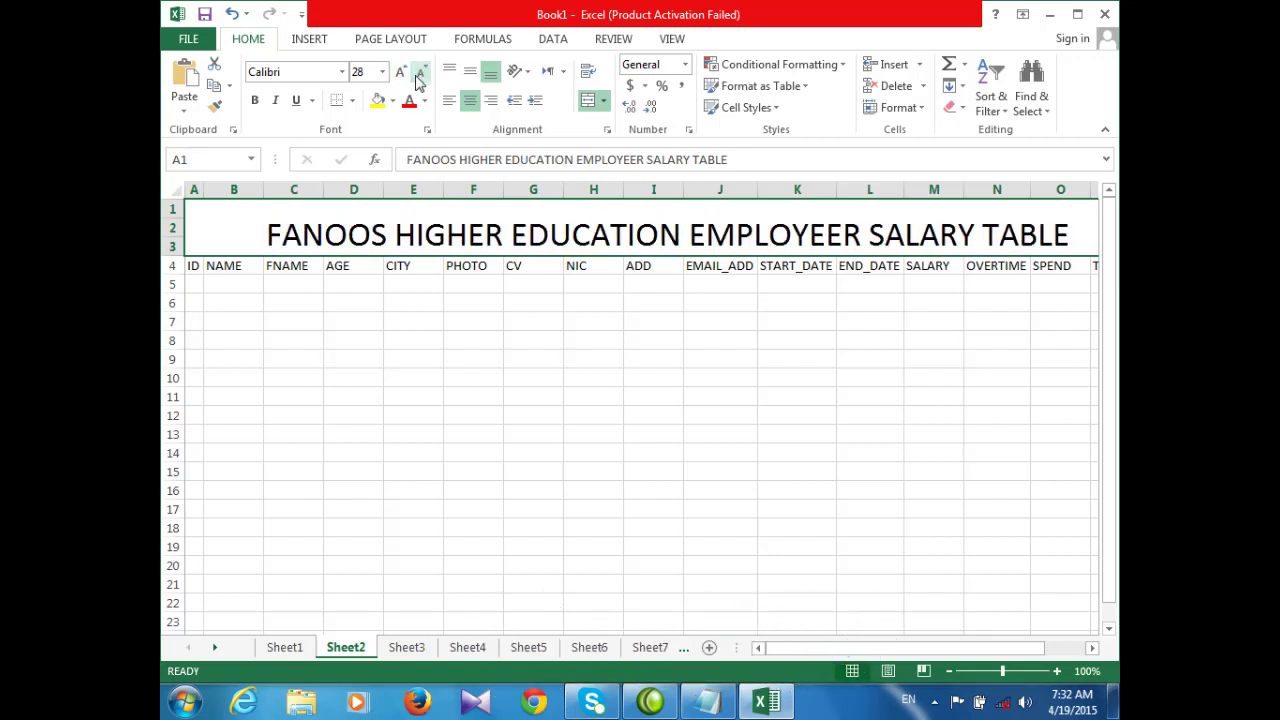
{"action": "left_click", "coordinate": [256, 100]}
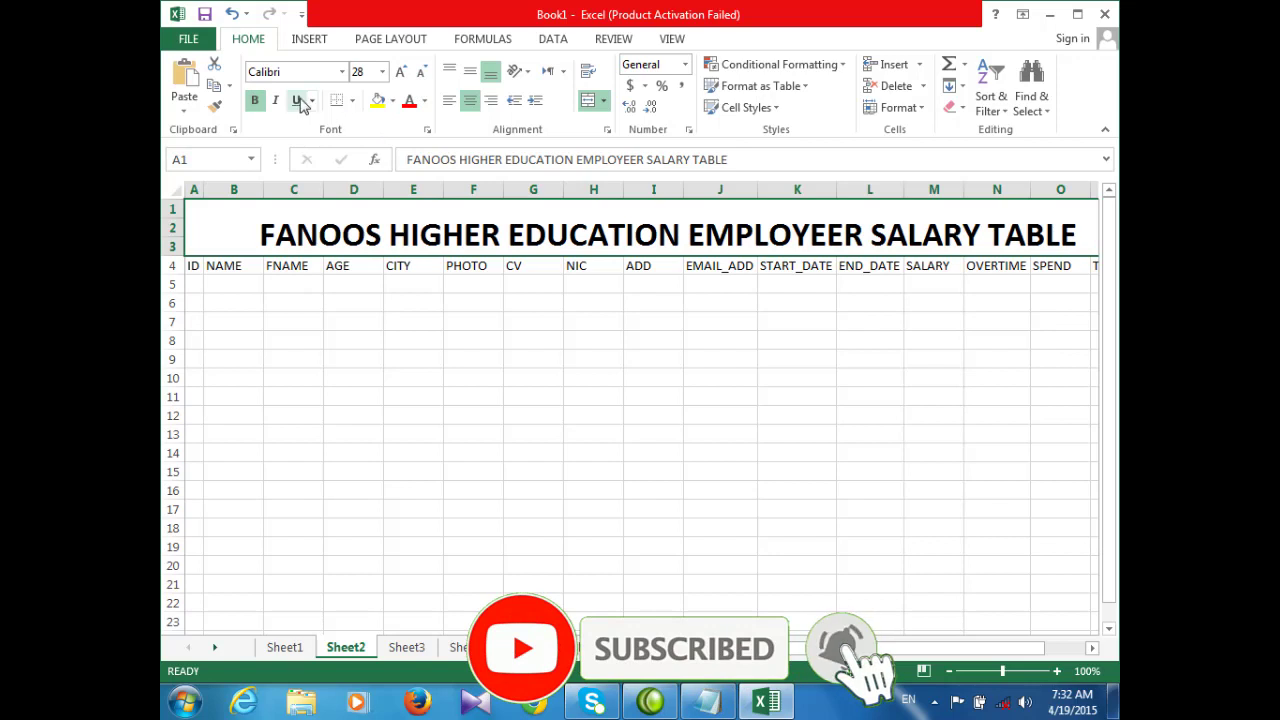
{"action": "left_click", "coordinate": [296, 100]}
{"action": "left_click", "coordinate": [537, 448]}
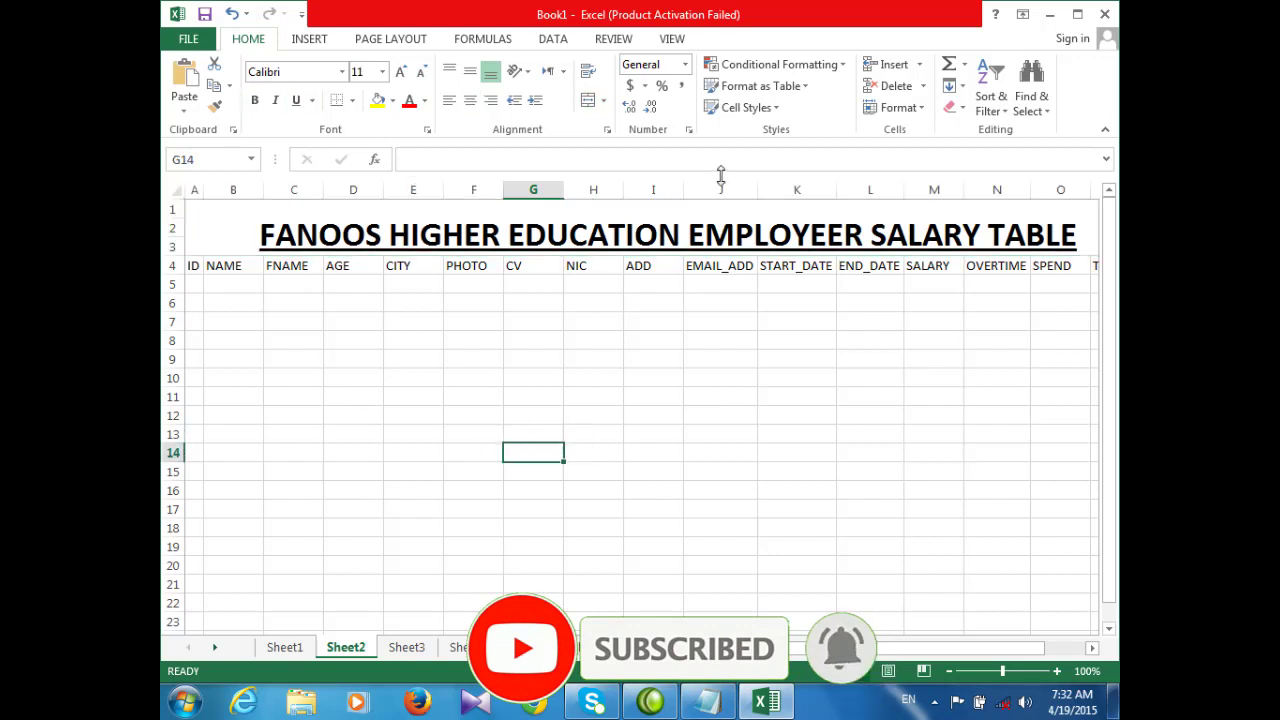
Give the title block a light-green fill and a thick box border.
{"action": "left_click", "coordinate": [680, 236]}
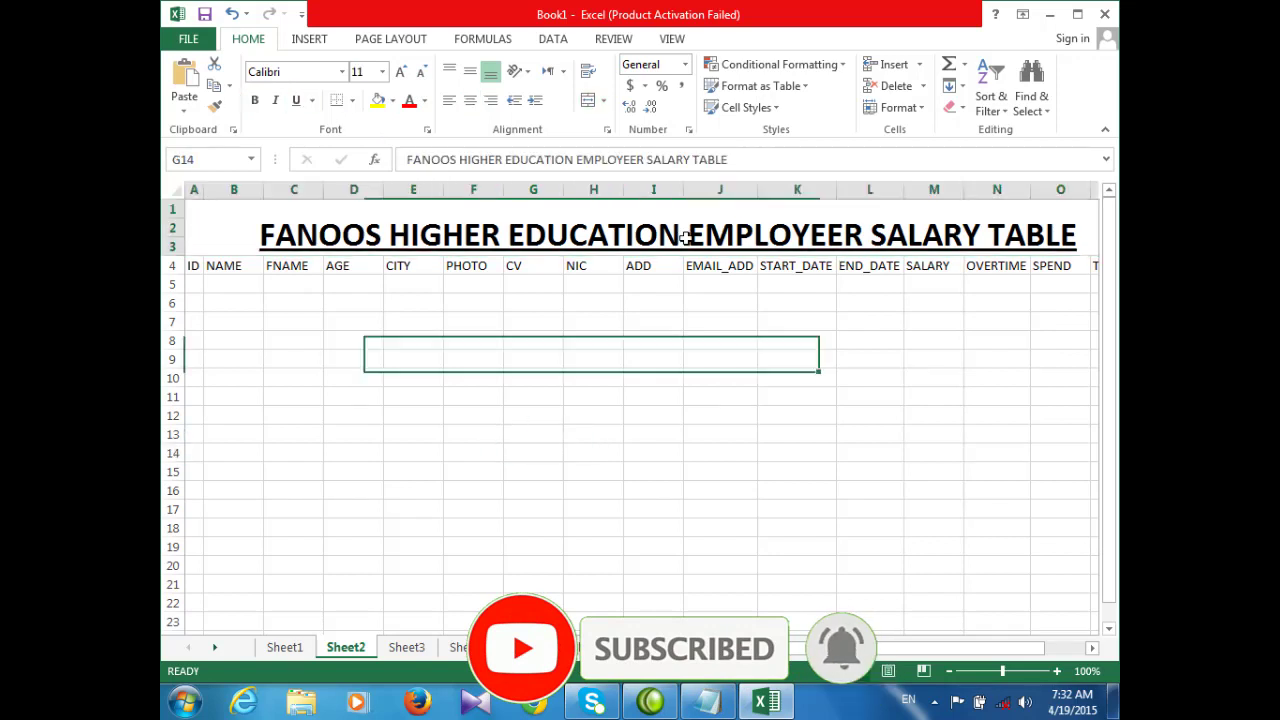
{"action": "left_click", "coordinate": [393, 100]}
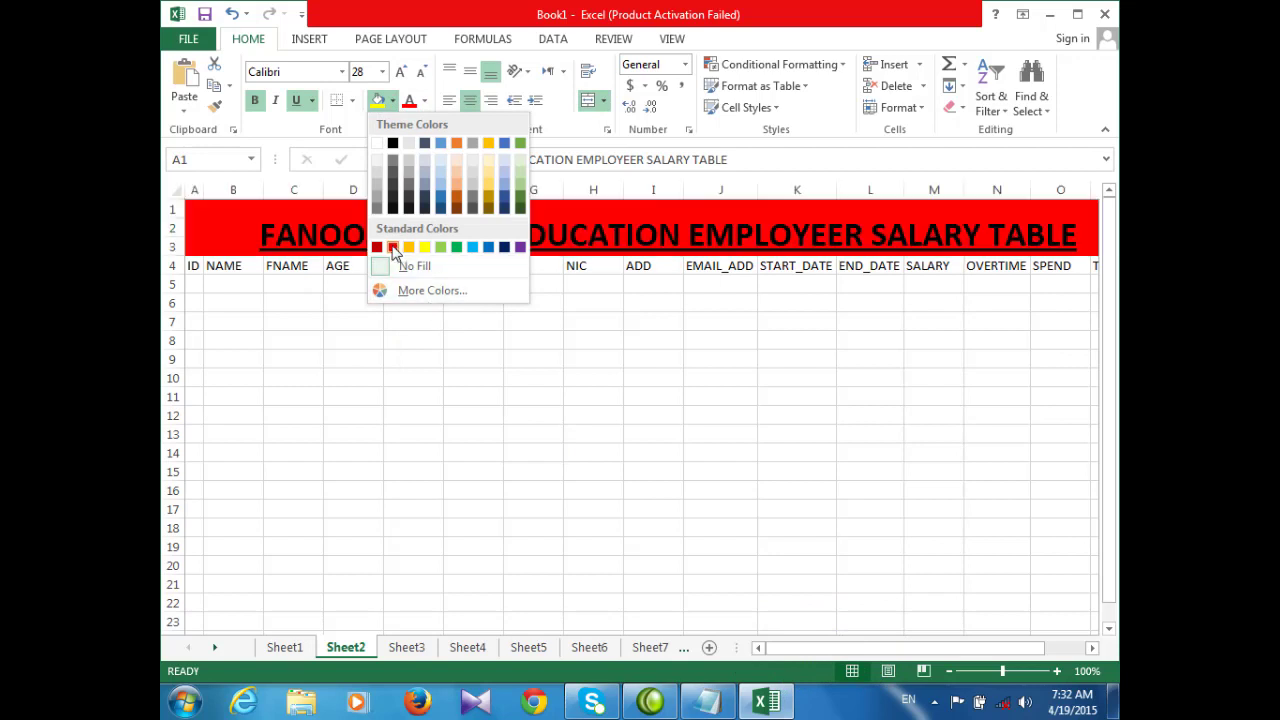
{"action": "left_click", "coordinate": [441, 247]}
{"action": "left_click", "coordinate": [554, 430]}
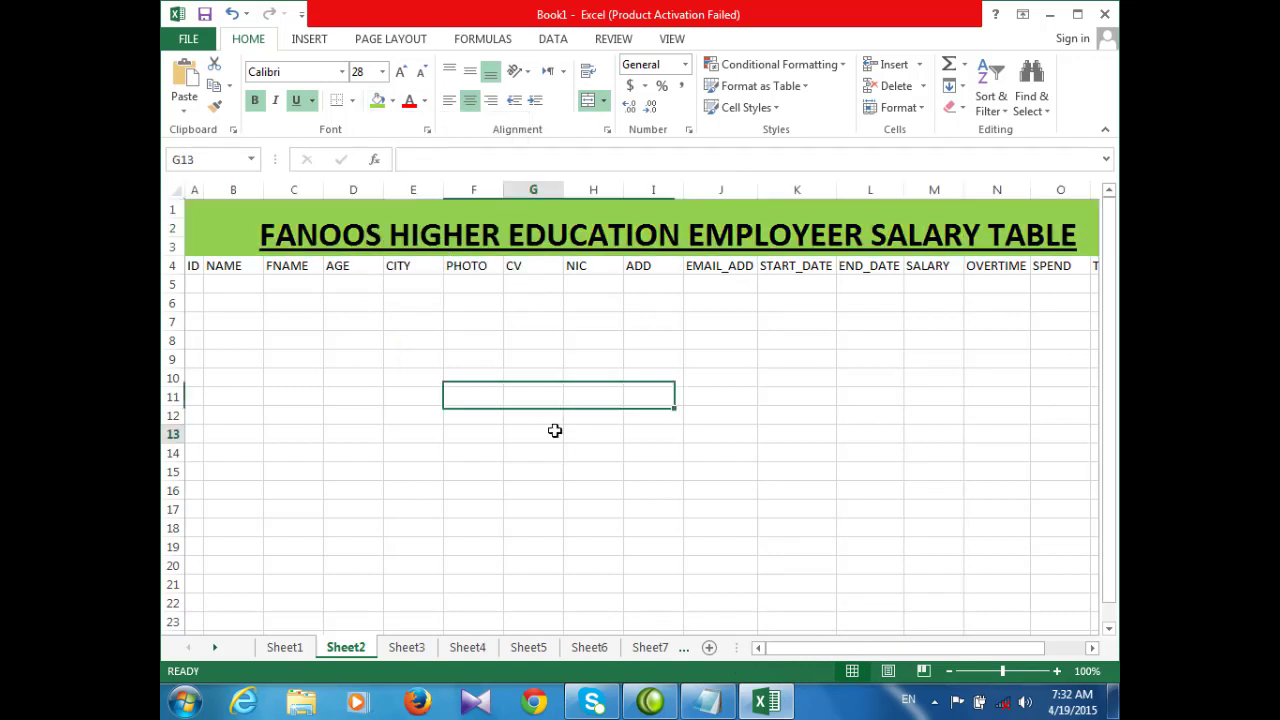
{"action": "left_click", "coordinate": [456, 220]}
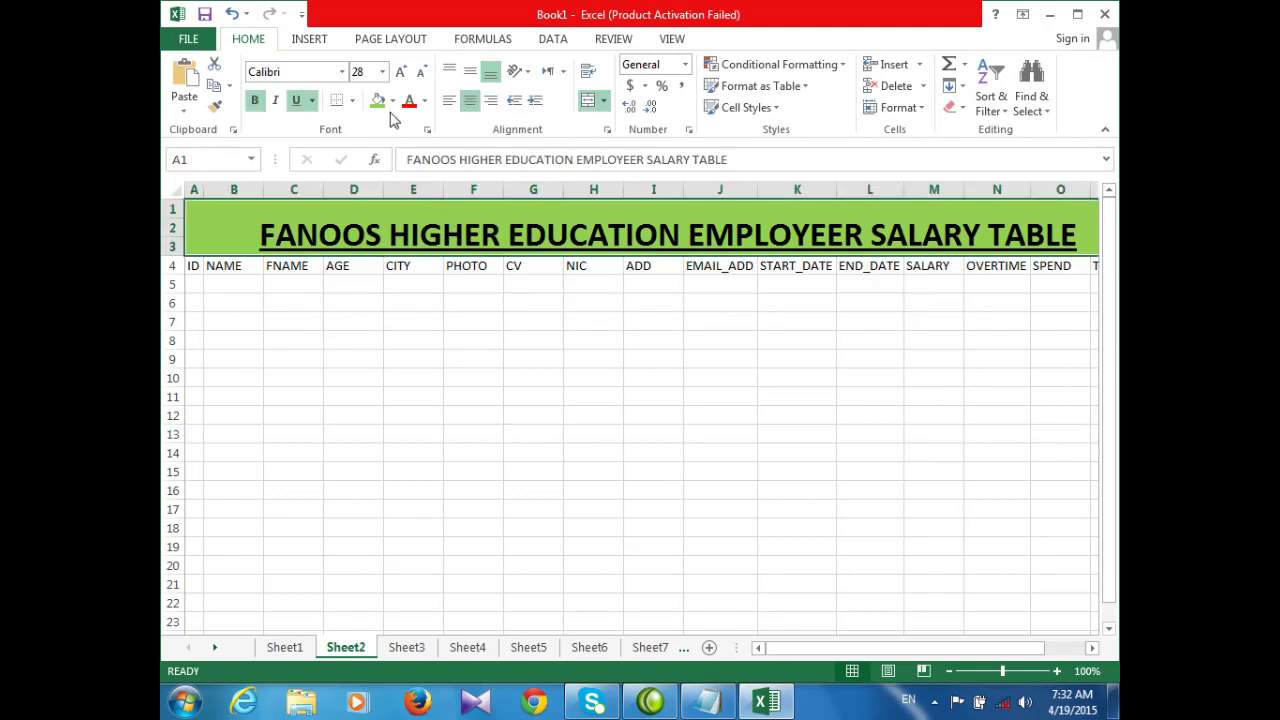
{"action": "left_click", "coordinate": [354, 101]}
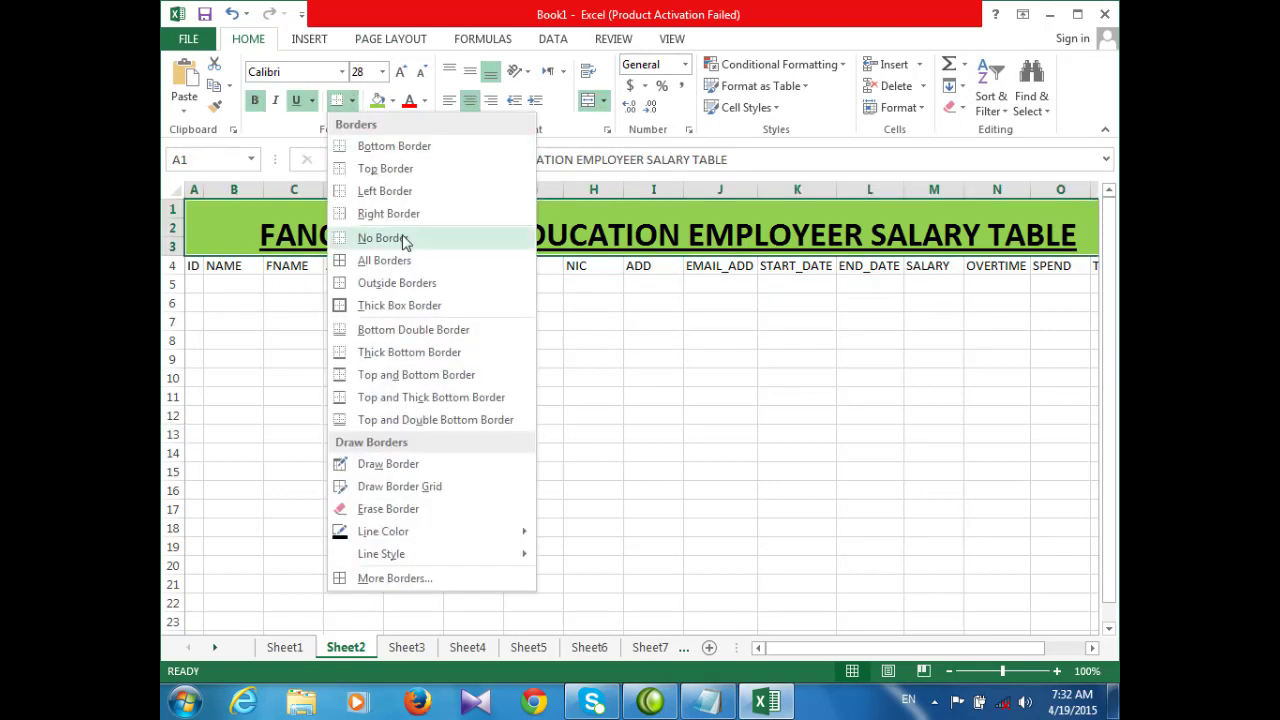
{"action": "left_click", "coordinate": [407, 301]}
{"action": "left_click", "coordinate": [543, 399]}
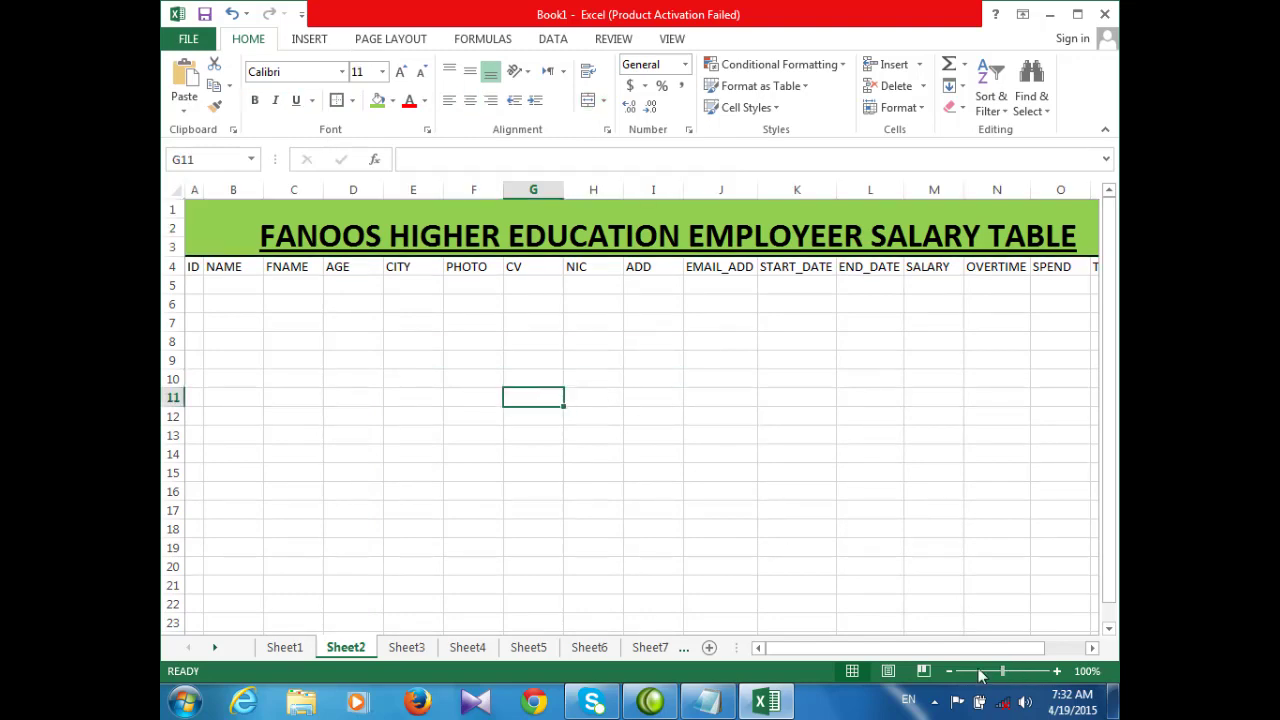
Zoom out to 80% and fill the IDs 1 through 10 down A5:A14.
{"action": "left_click", "coordinate": [950, 672]}
{"action": "left_click", "coordinate": [950, 672]}
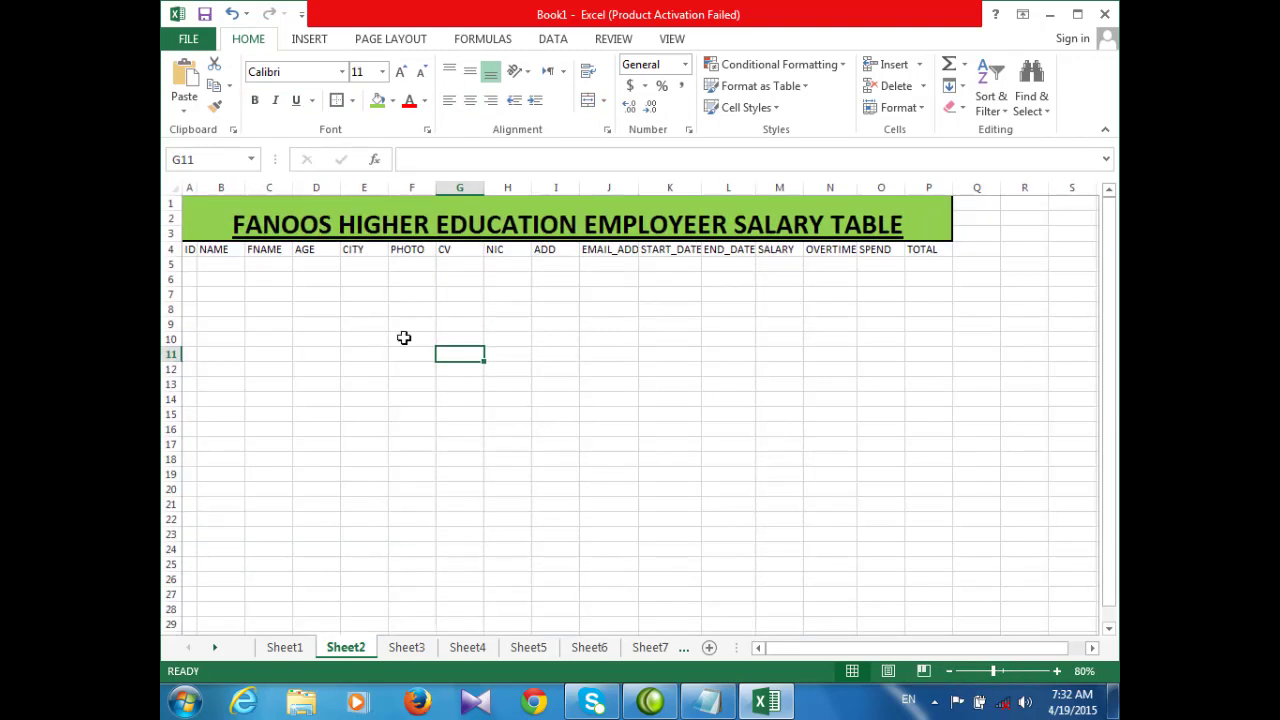
{"action": "left_click", "coordinate": [190, 263]}
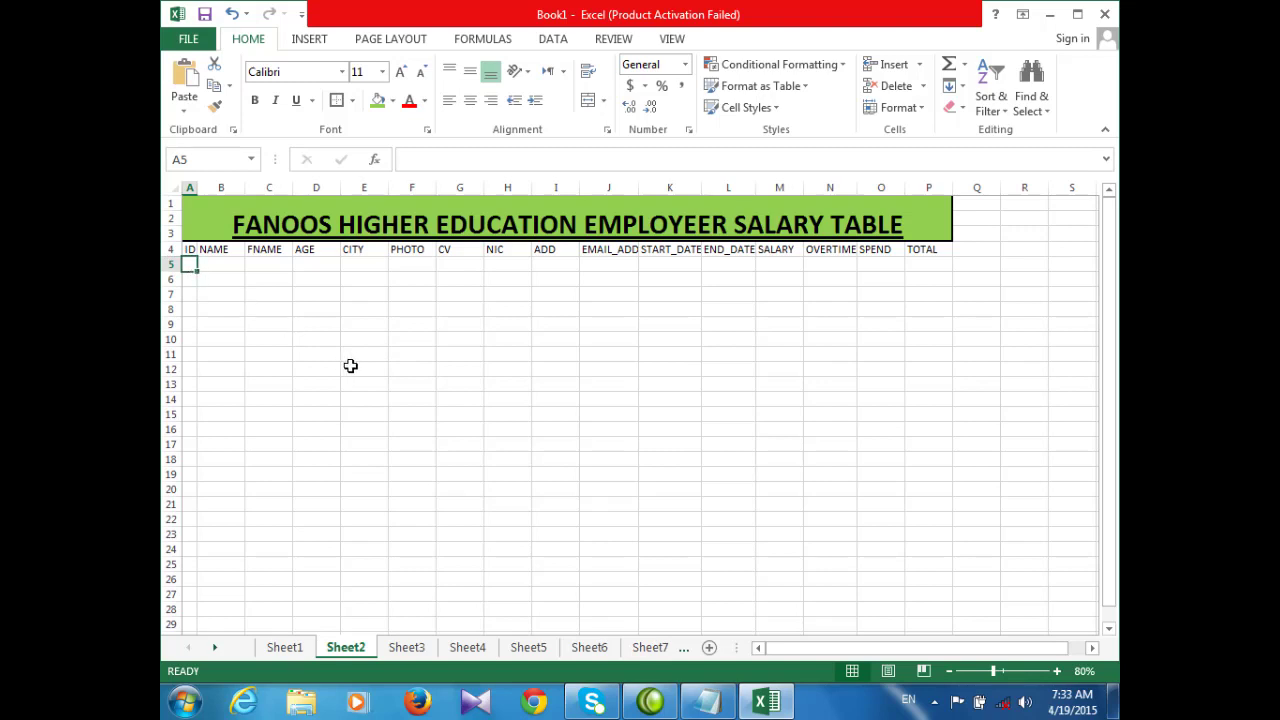
{"action": "type", "text": "1"}
{"action": "left_click", "coordinate": [286, 340]}
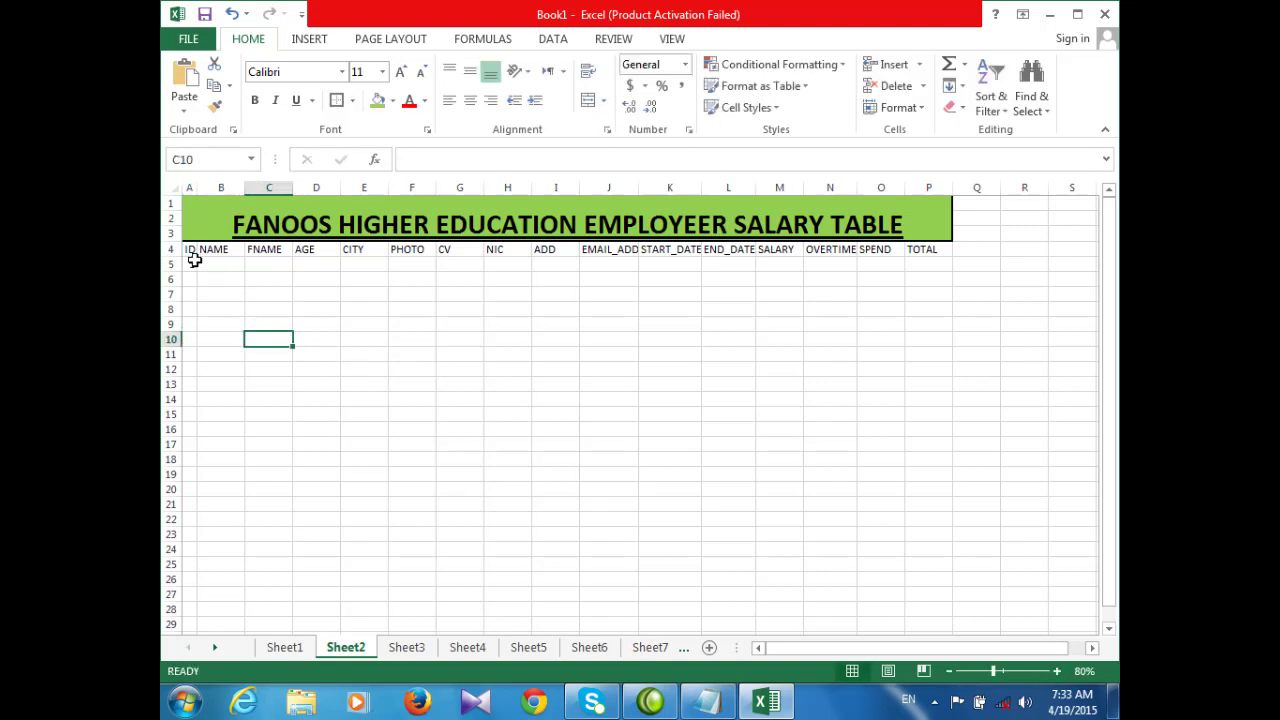
{"action": "left_click", "coordinate": [195, 263]}
{"action": "type", "text": "1"}
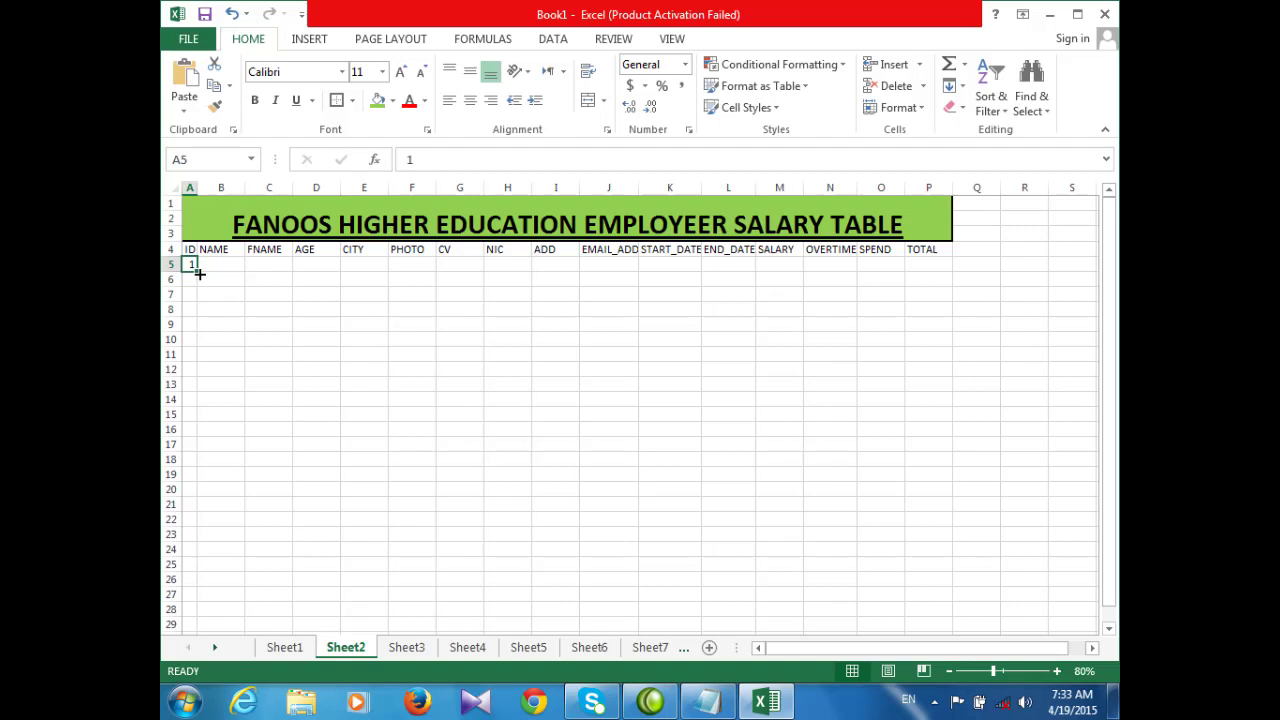
{"action": "mouse_move", "coordinate": [200, 271]}
{"action": "left_mouse_down"}
{"action": "mouse_move", "coordinate": [199, 572]}
{"action": "mouse_move", "coordinate": [194, 410]}
{"action": "left_mouse_up"}
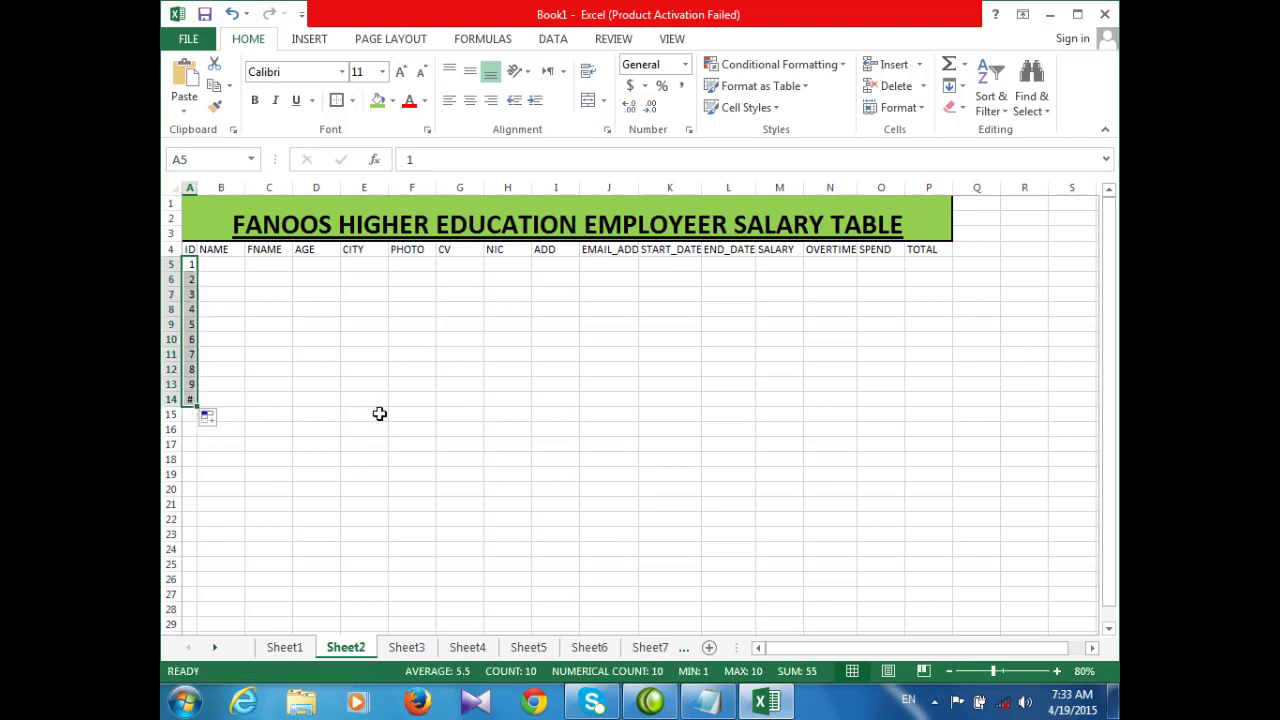
{"action": "left_click", "coordinate": [217, 265]}
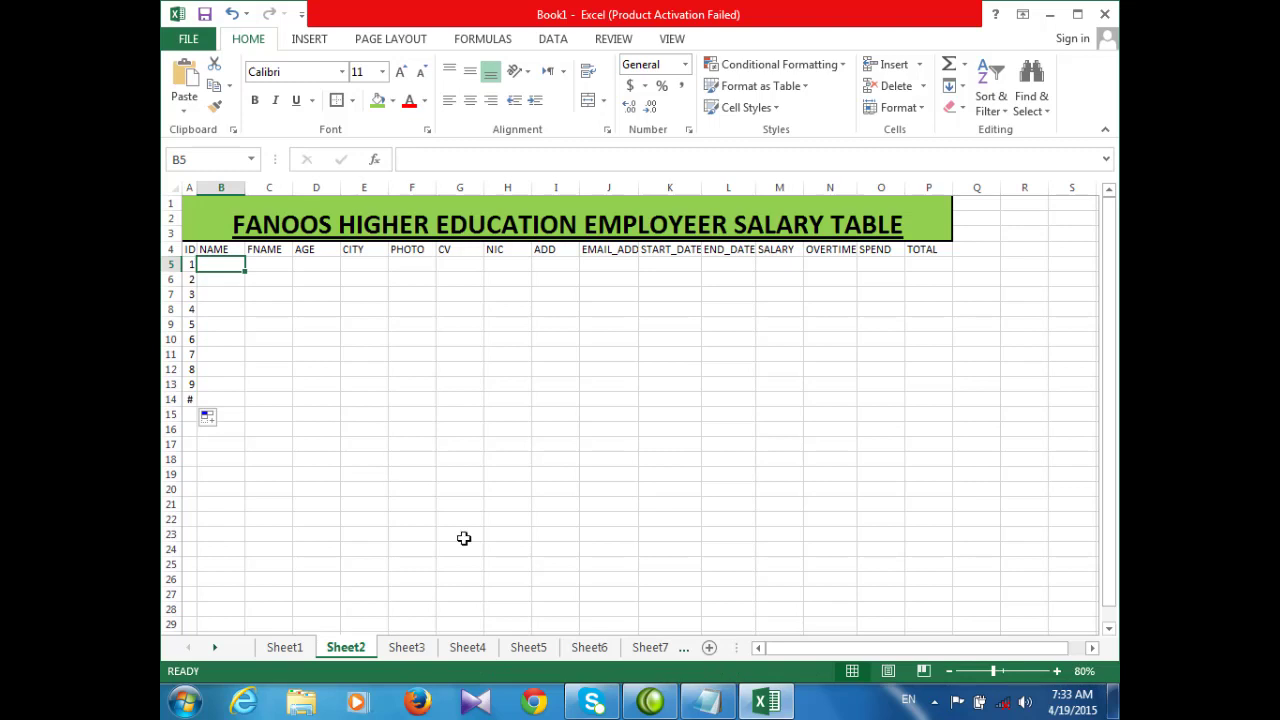
Enter the first five employee names in B5:B9.
{"action": "type", "text": "AJMAL"}
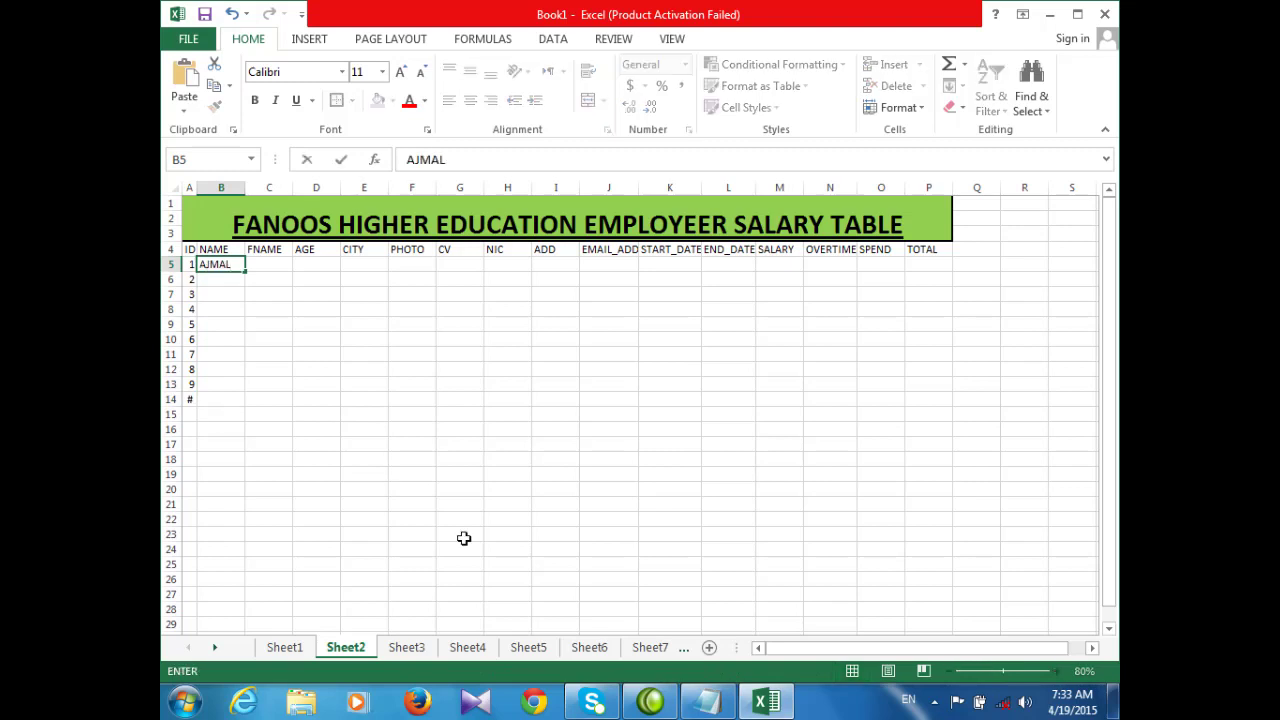
{"action": "key", "text": "Return"}
{"action": "type", "text": "KHAN"}
{"action": "key", "text": "Return"}
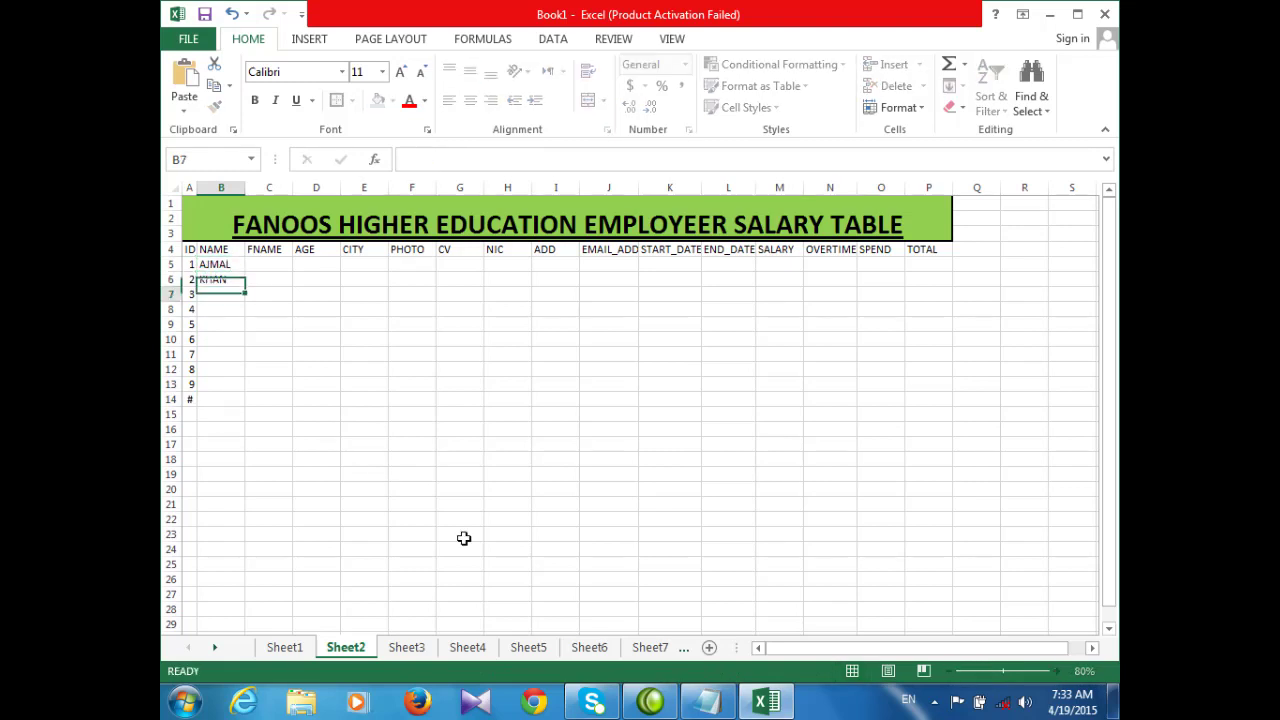
{"action": "type", "text": "MIRAK"}
{"action": "key", "text": "Return"}
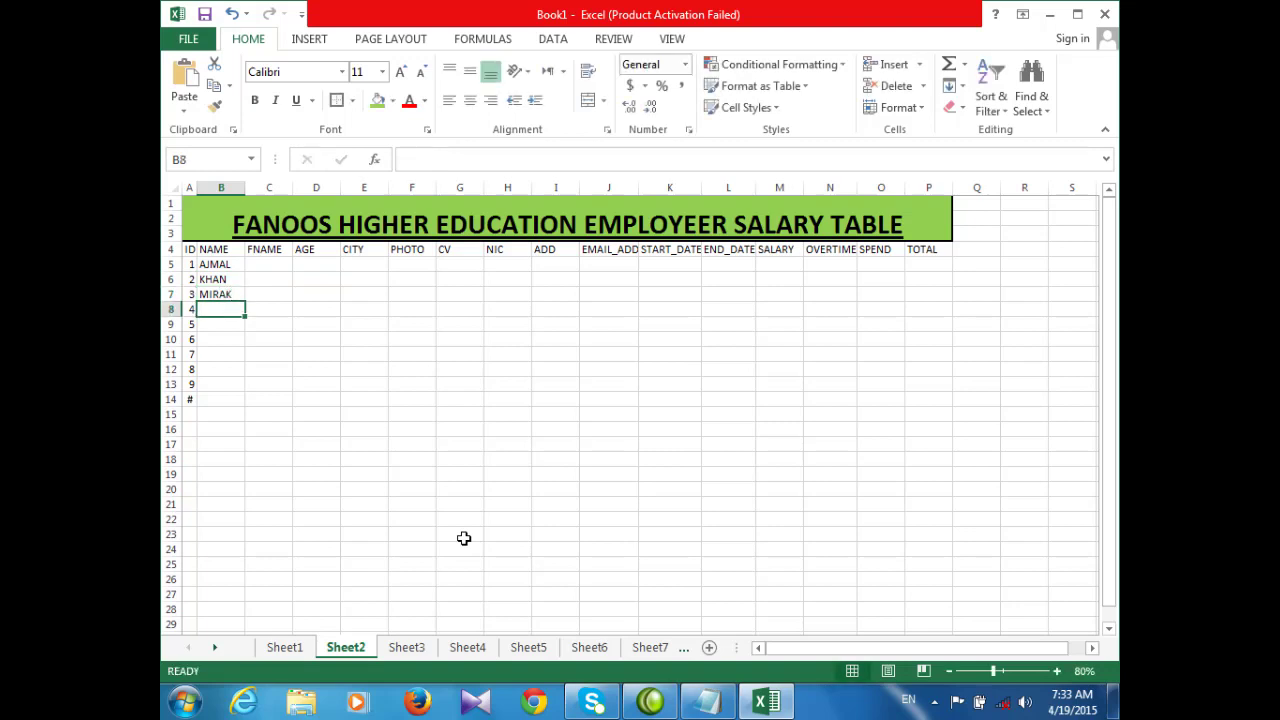
{"action": "type", "text": "MONEER"}
{"action": "key", "text": "Return"}
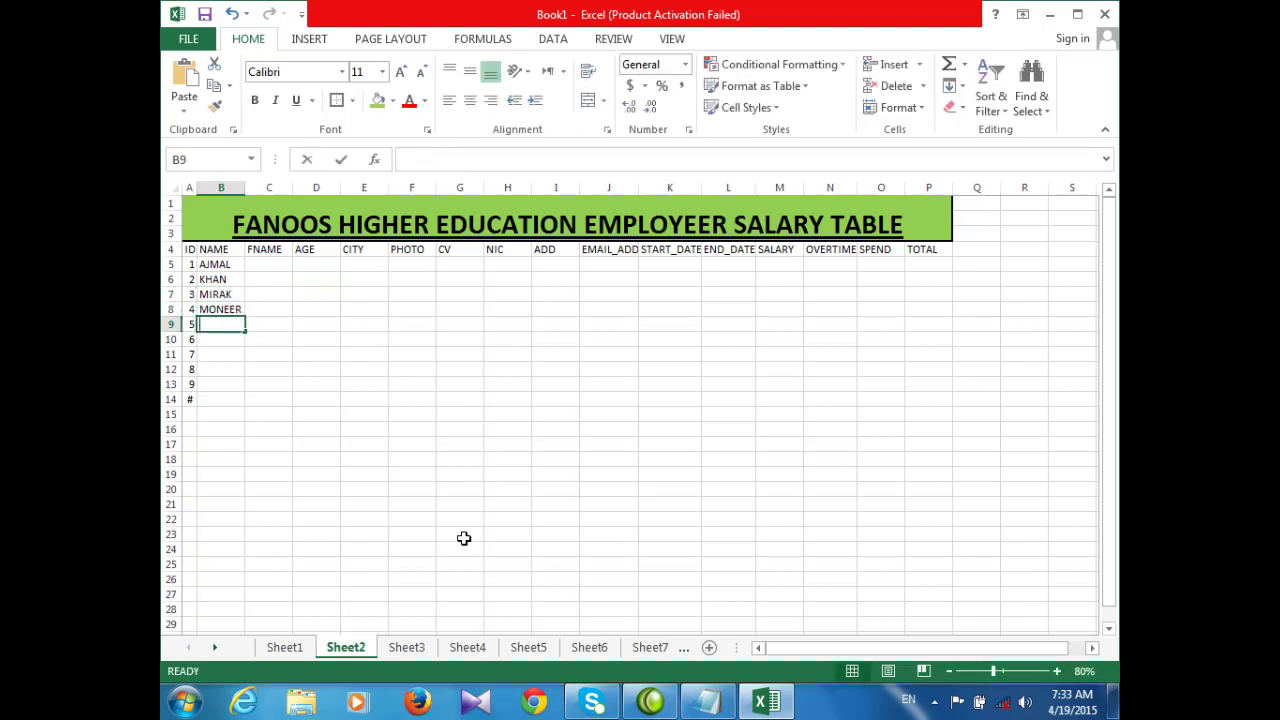
{"action": "type", "text": "JAWID"}
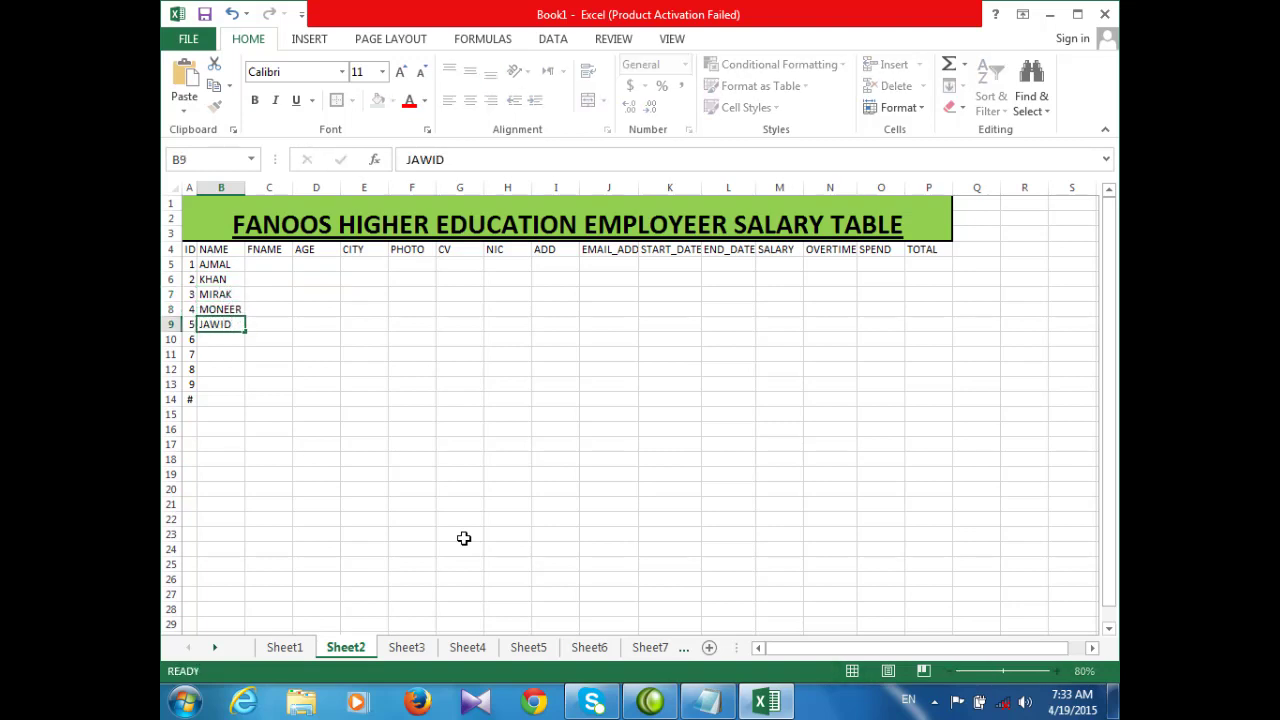
{"action": "key", "text": "Return"}
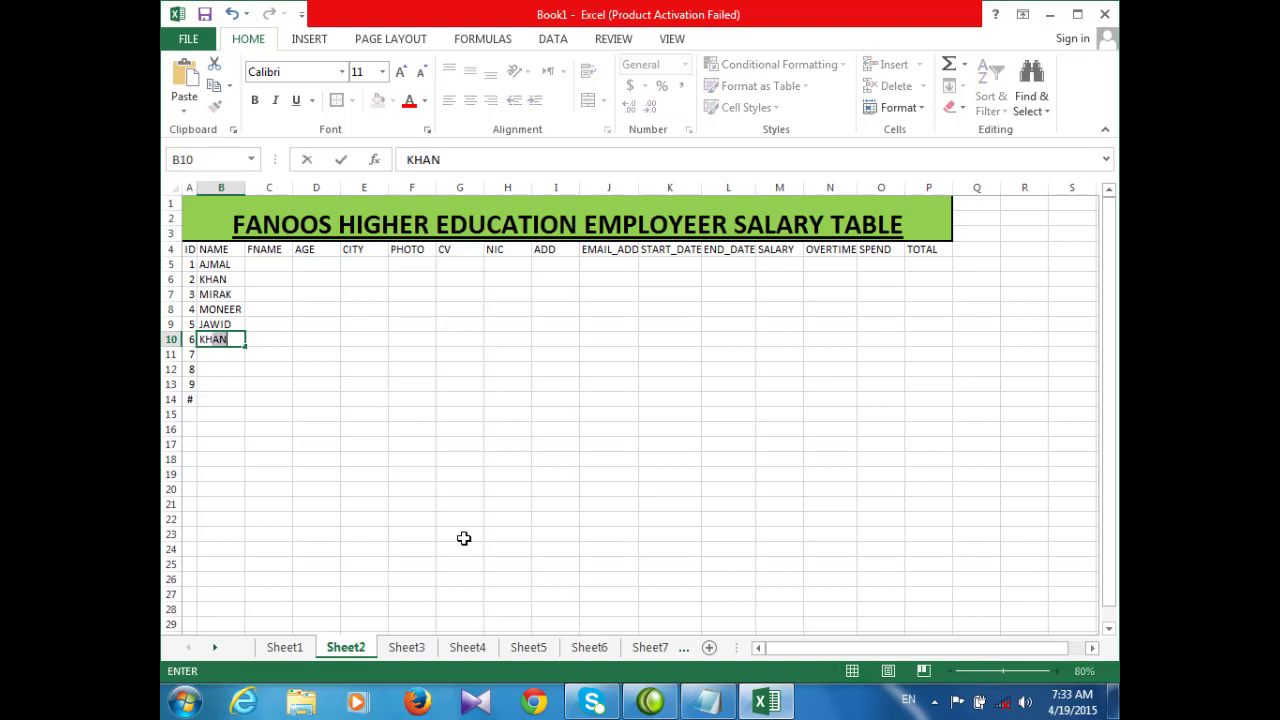
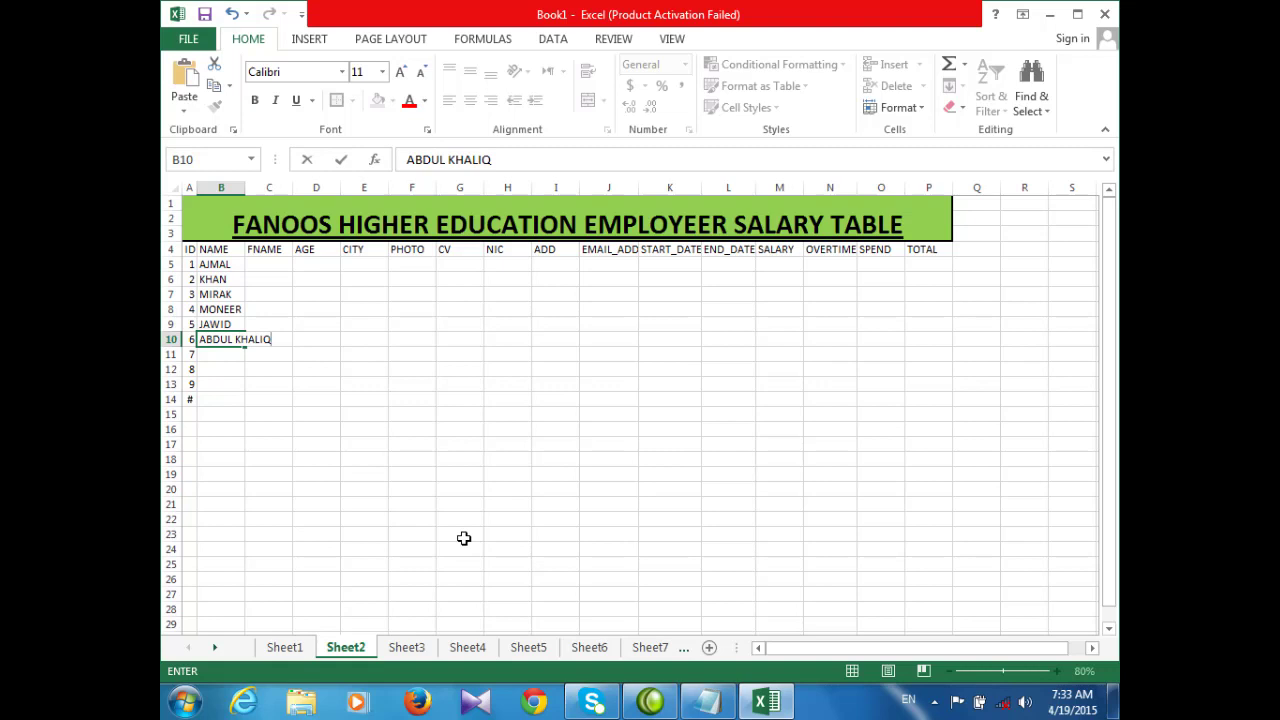
Enter the remaining five employee names in B10:B14.
{"action": "key", "text": "Return"}
{"action": "type", "text": "NA"}
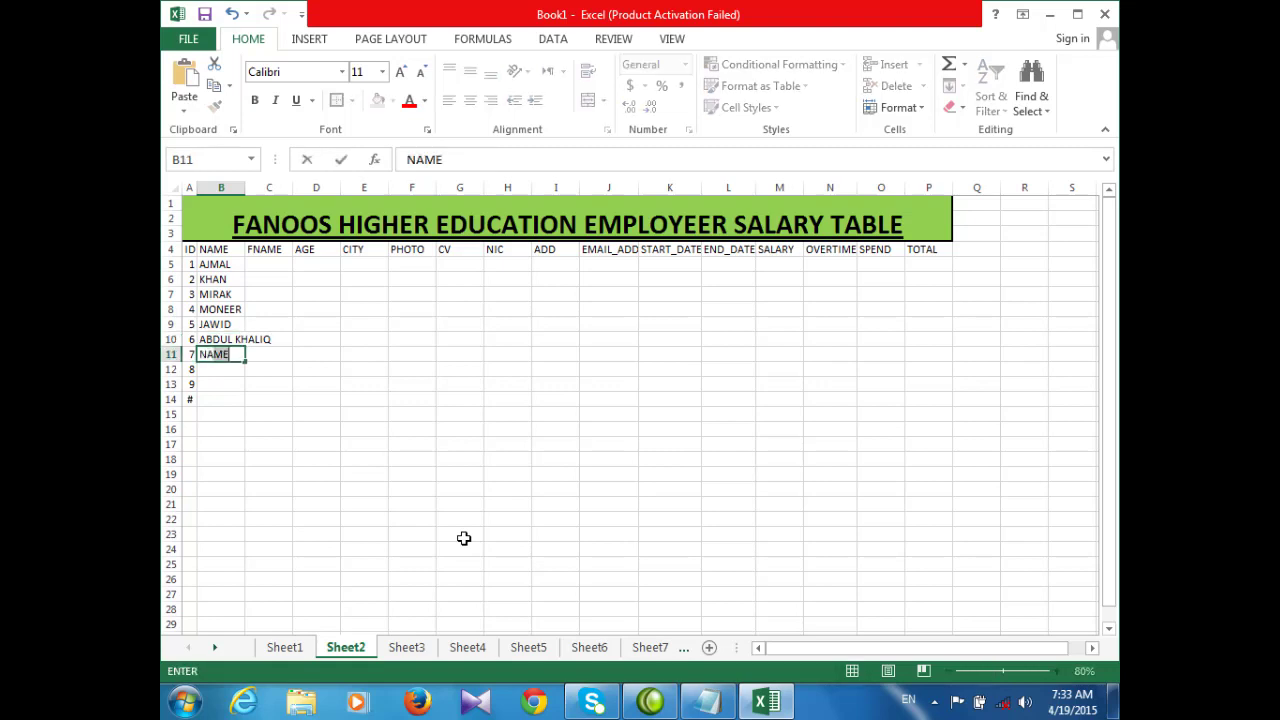
{"action": "type", "text": "SEER"}
{"action": "key", "text": "Return"}
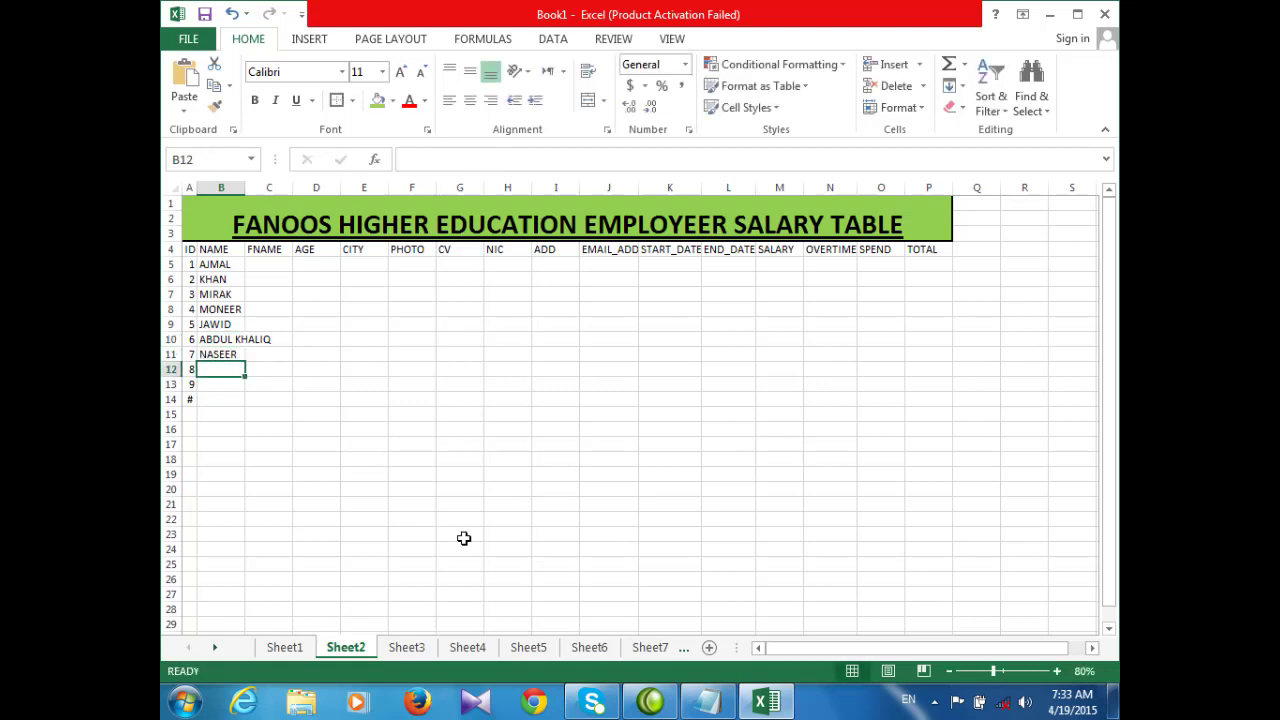
{"action": "type", "text": "NSAS"}
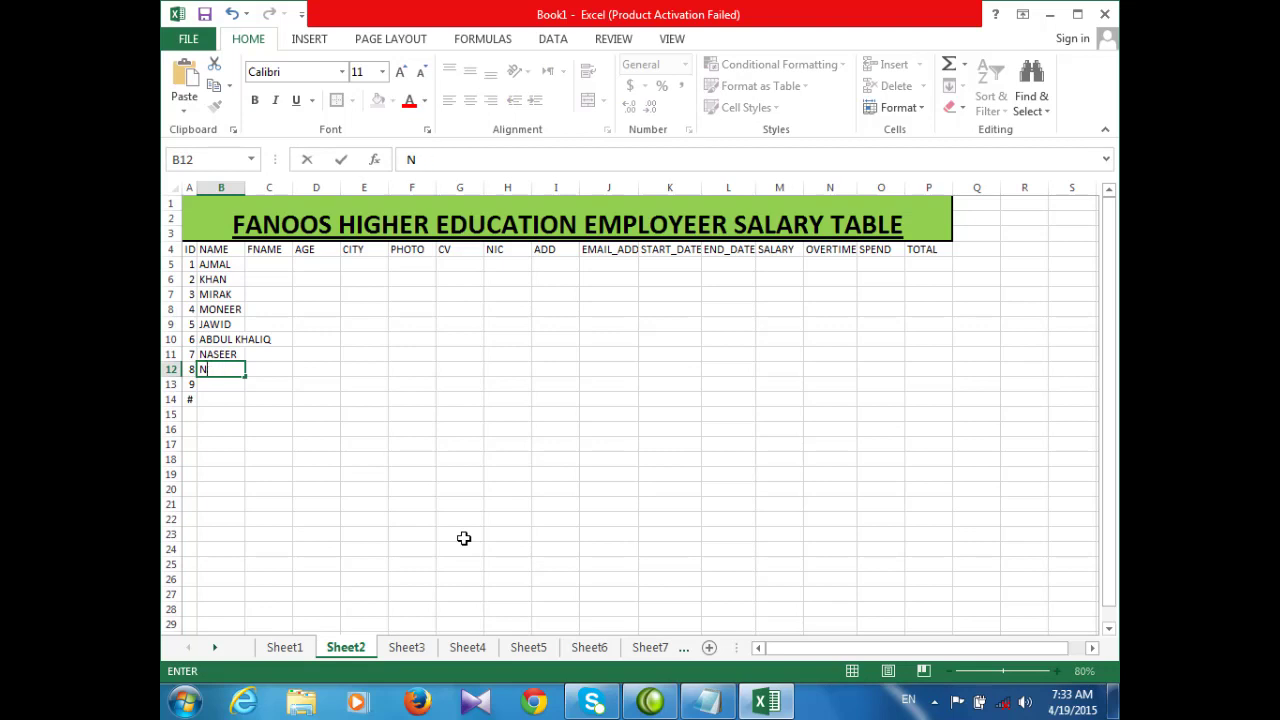
{"action": "type", "text": "ASIR"}
{"action": "key", "text": "Return"}
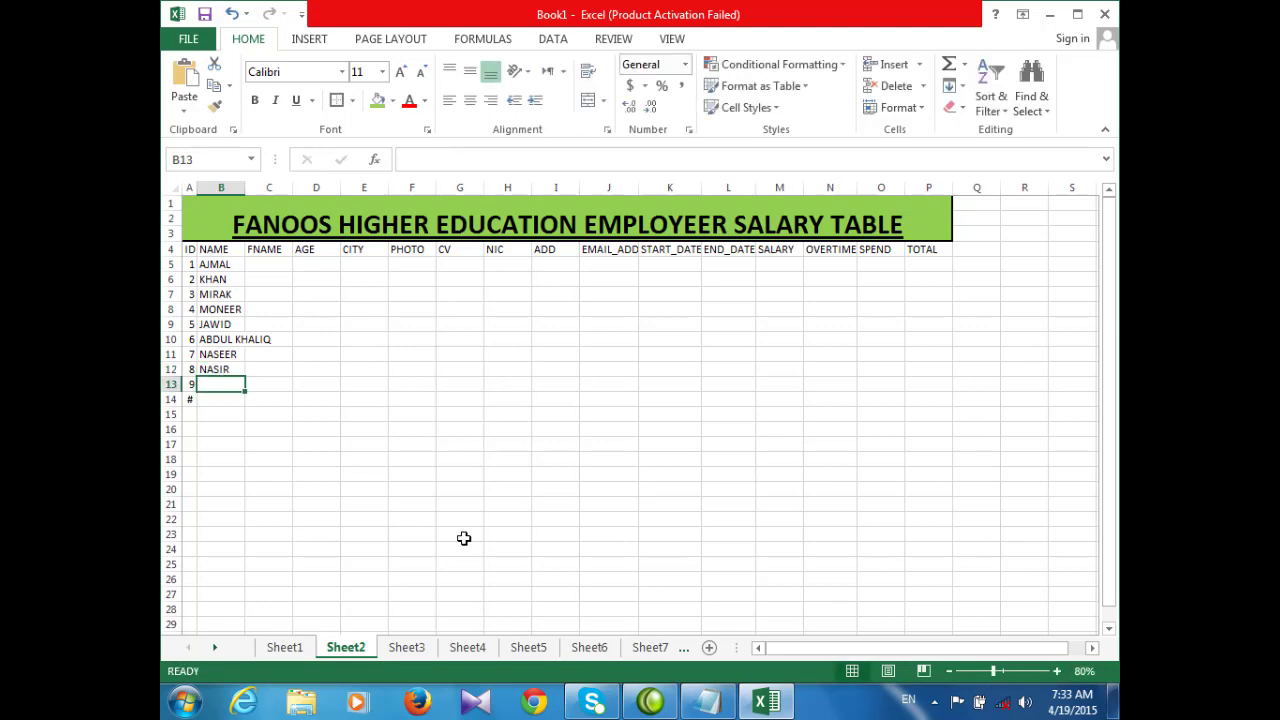
{"action": "type", "text": "GHAZANG"}
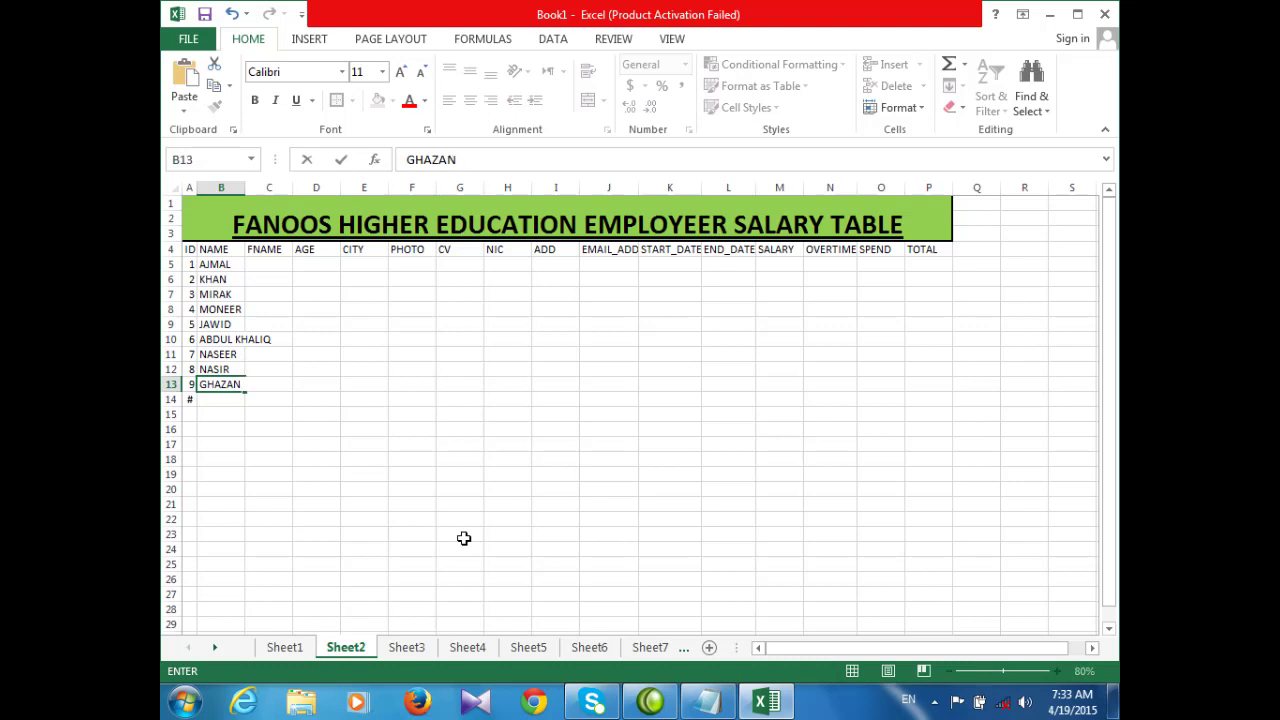
{"action": "type", "text": "FAR"}
{"action": "key", "text": "Return"}
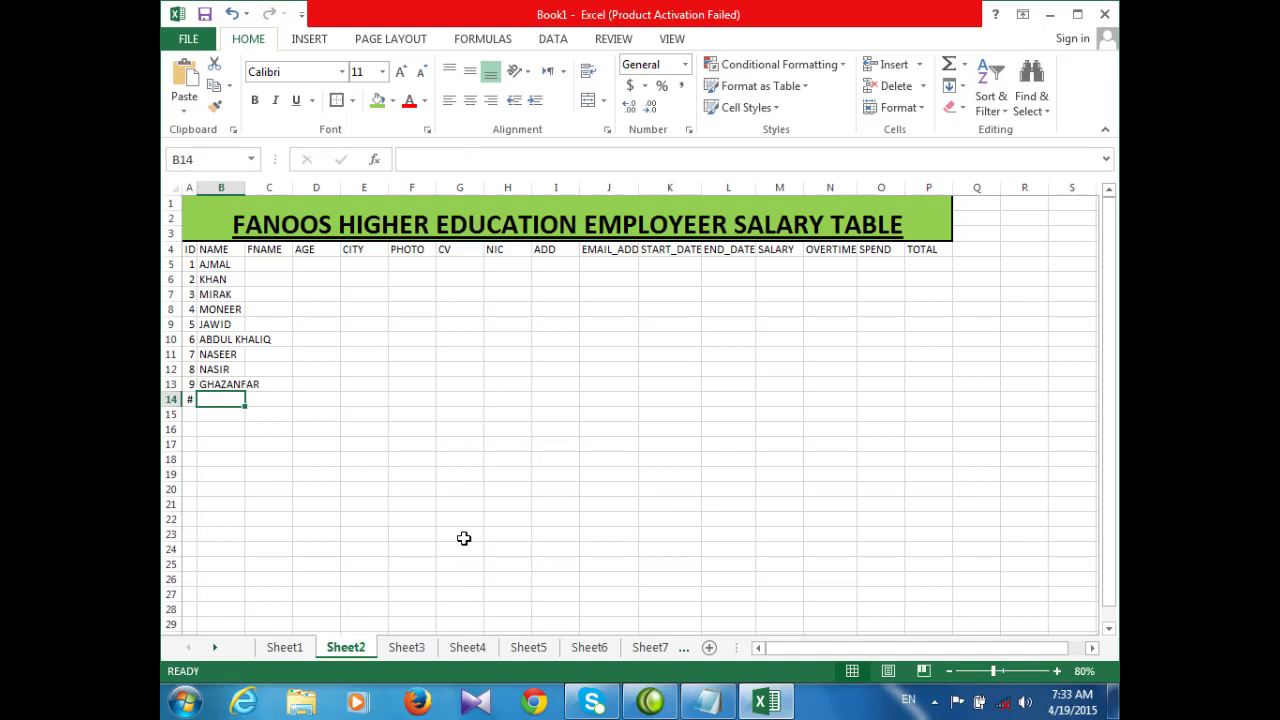
{"action": "type", "text": "TAMIM"}
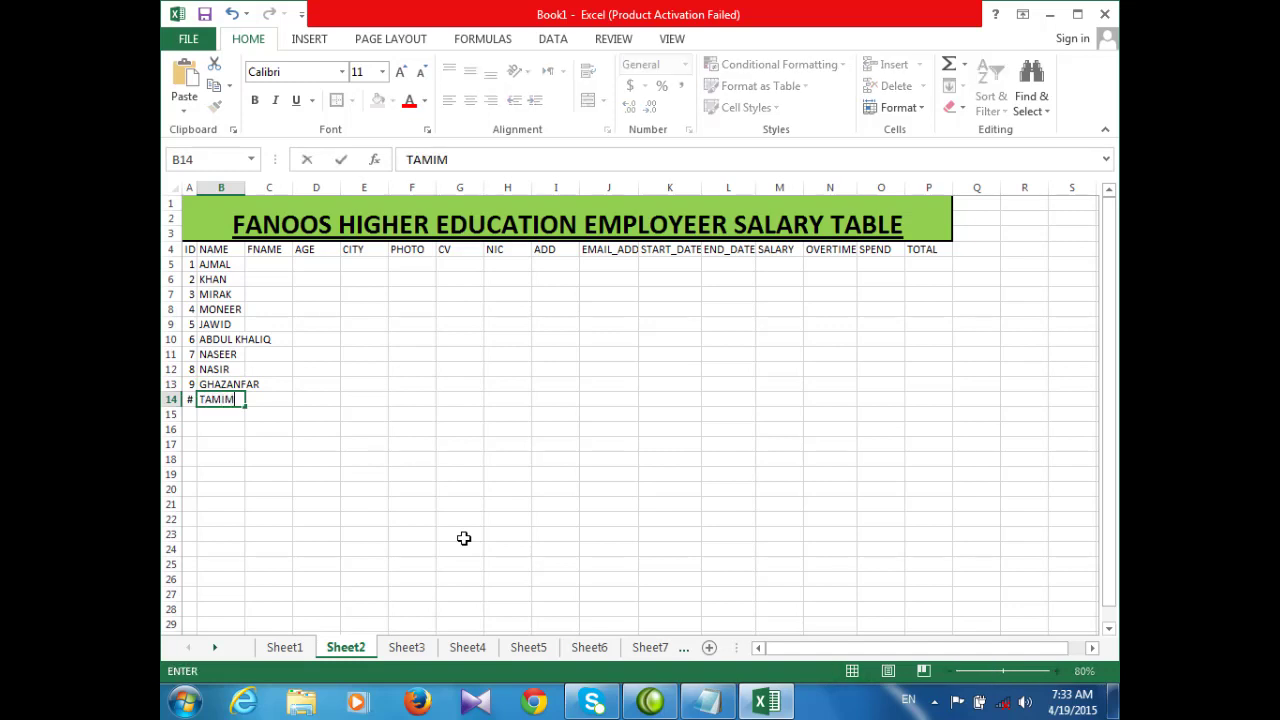
{"action": "left_click", "coordinate": [450, 441]}
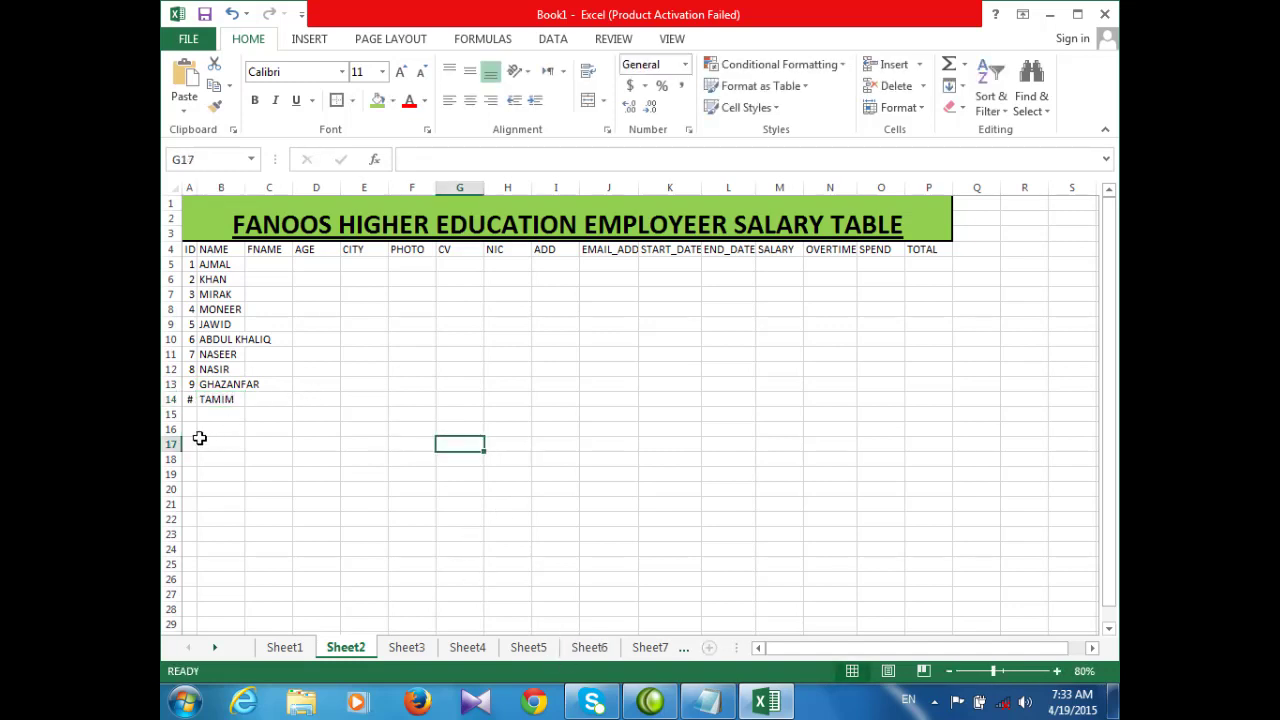
Zoom back to 100% and autofit columns A and B so ID 10 and the longest name show fully.
{"action": "left_click", "coordinate": [1057, 671]}
{"action": "left_click", "coordinate": [1057, 671]}
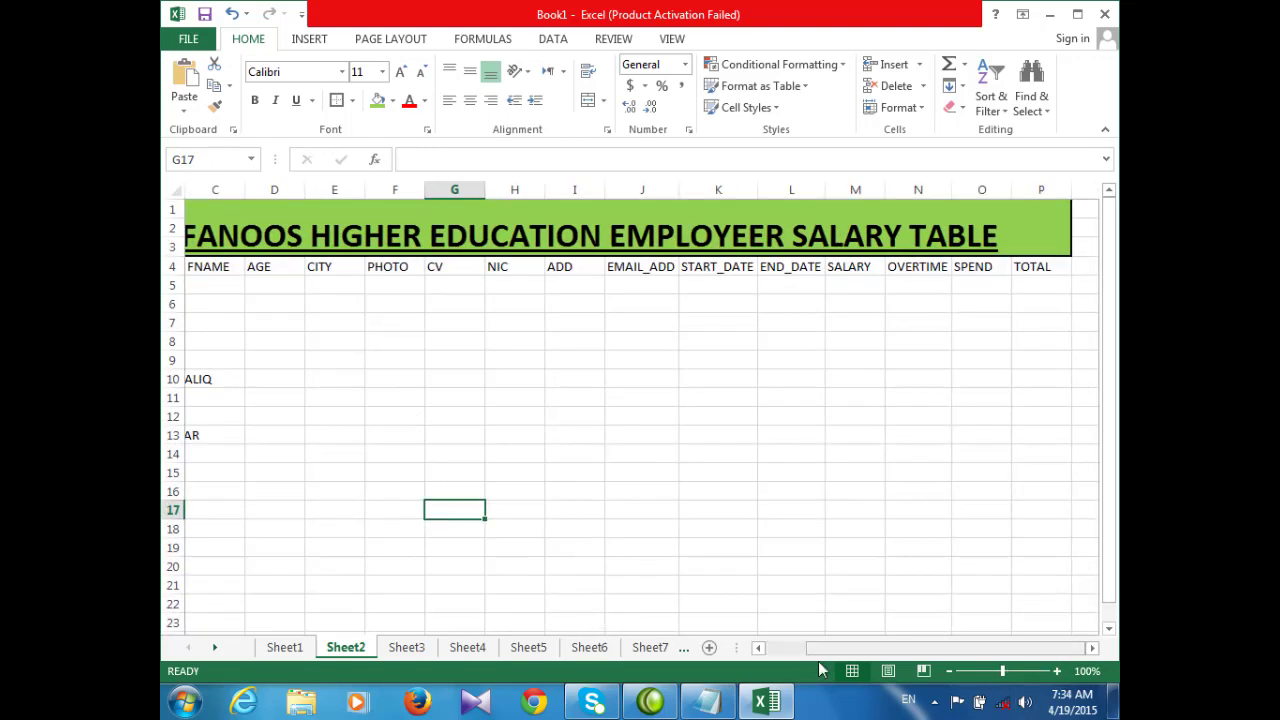
{"action": "left_click", "coordinate": [759, 648]}
{"action": "left_click", "coordinate": [759, 648]}
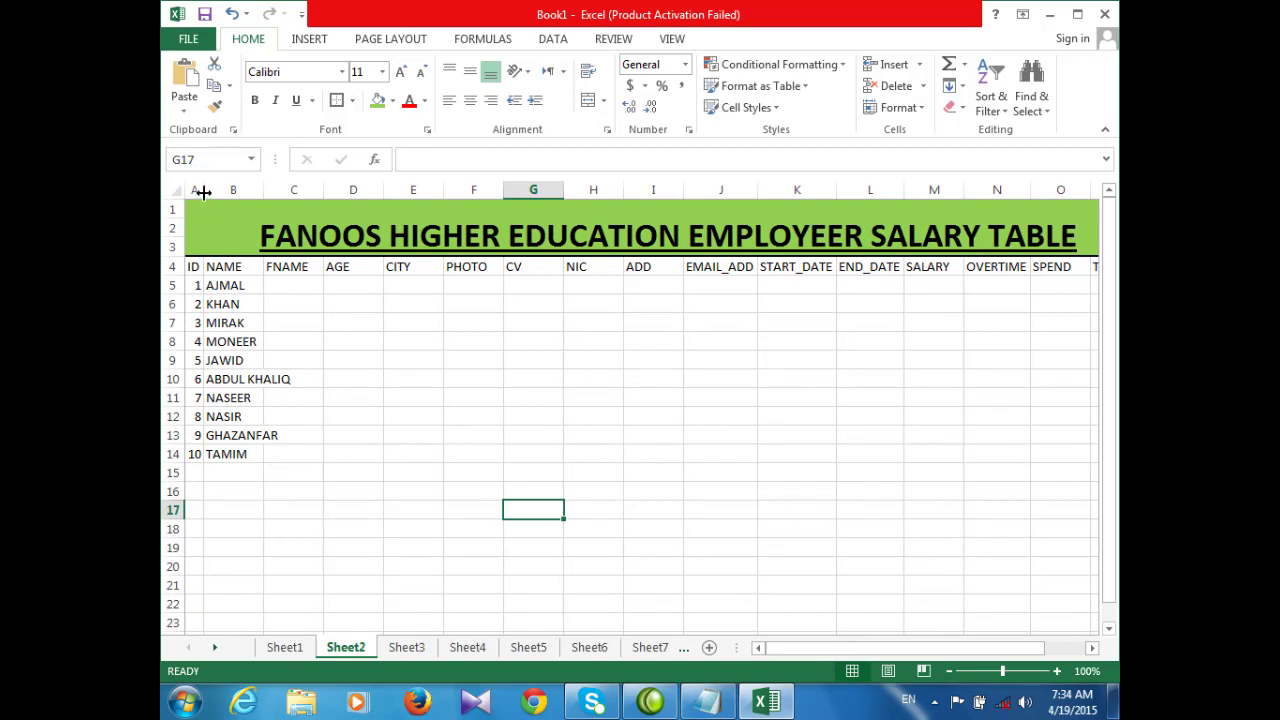
{"action": "left_click_drag", "start_coordinate": [203, 192], "coordinate": [197, 192]}
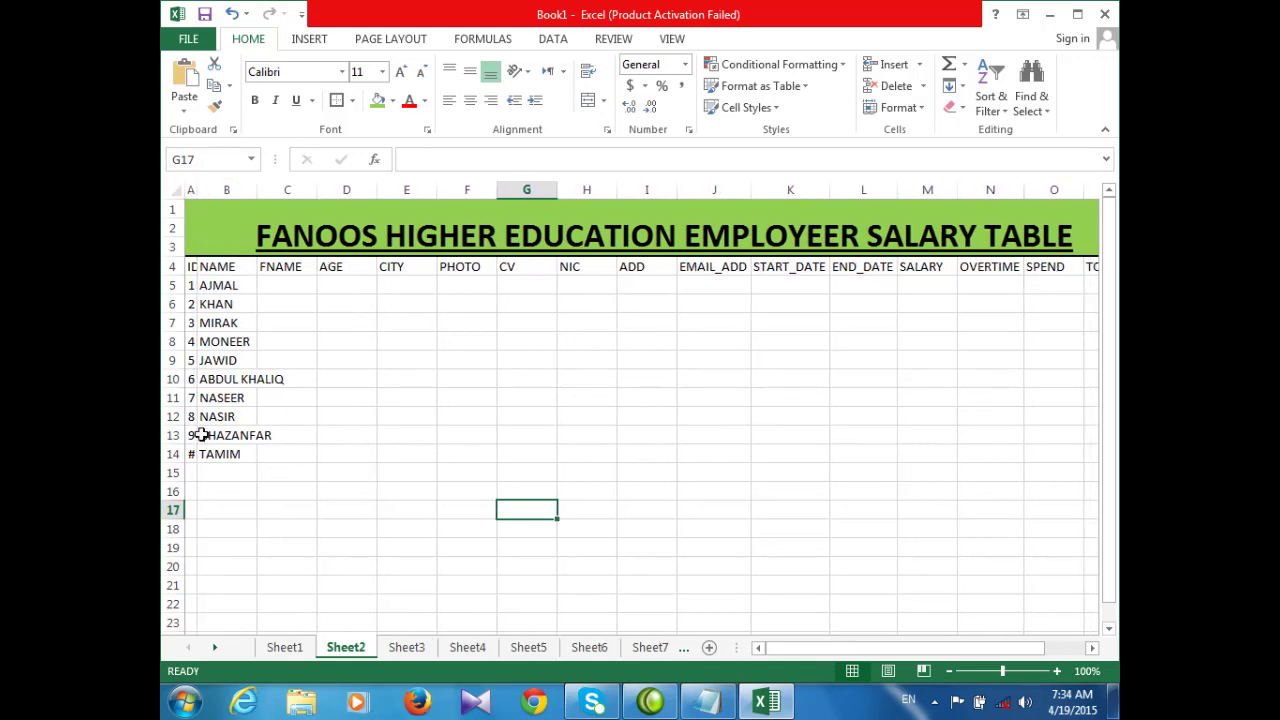
{"action": "left_click", "coordinate": [200, 188]}
{"action": "double_click", "coordinate": [200, 188]}
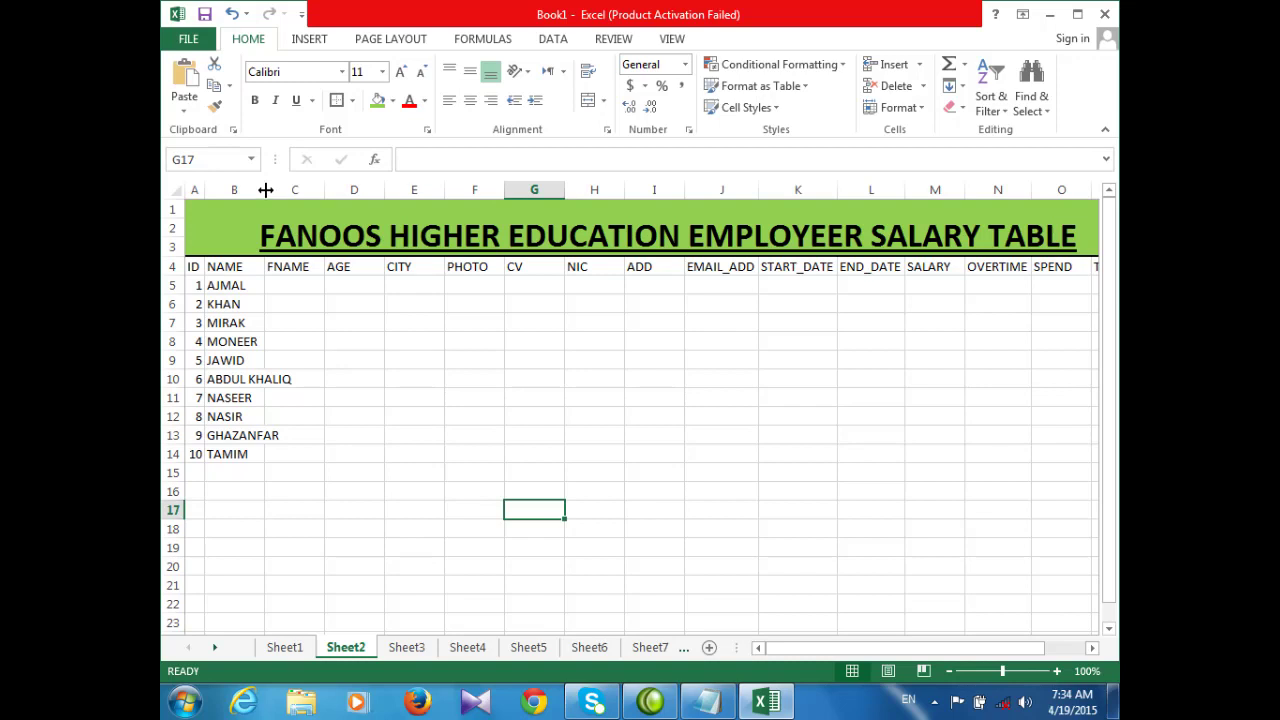
{"action": "double_click", "coordinate": [265, 190]}
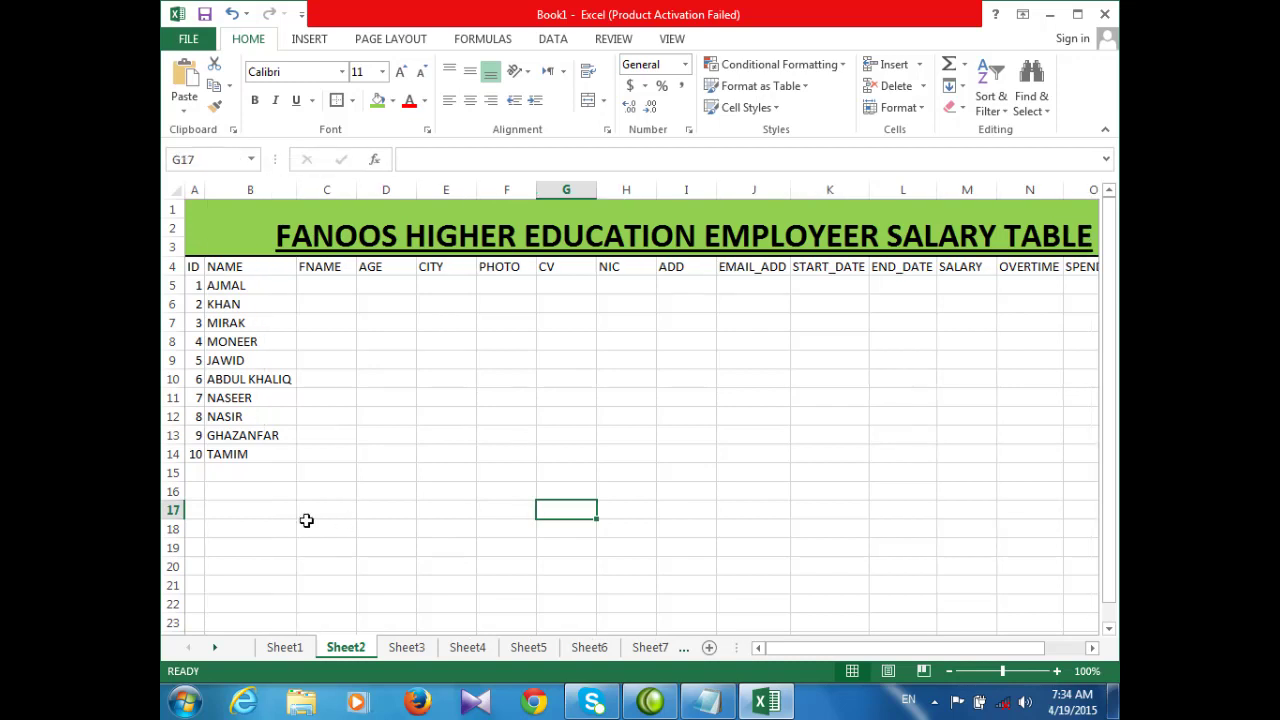
Copy the ten names from B5:B14 into FNAME at C5 and autofit column C.
{"action": "left_click", "coordinate": [323, 284]}
{"action": "left_click_drag", "start_coordinate": [263, 285], "coordinate": [247, 445]}
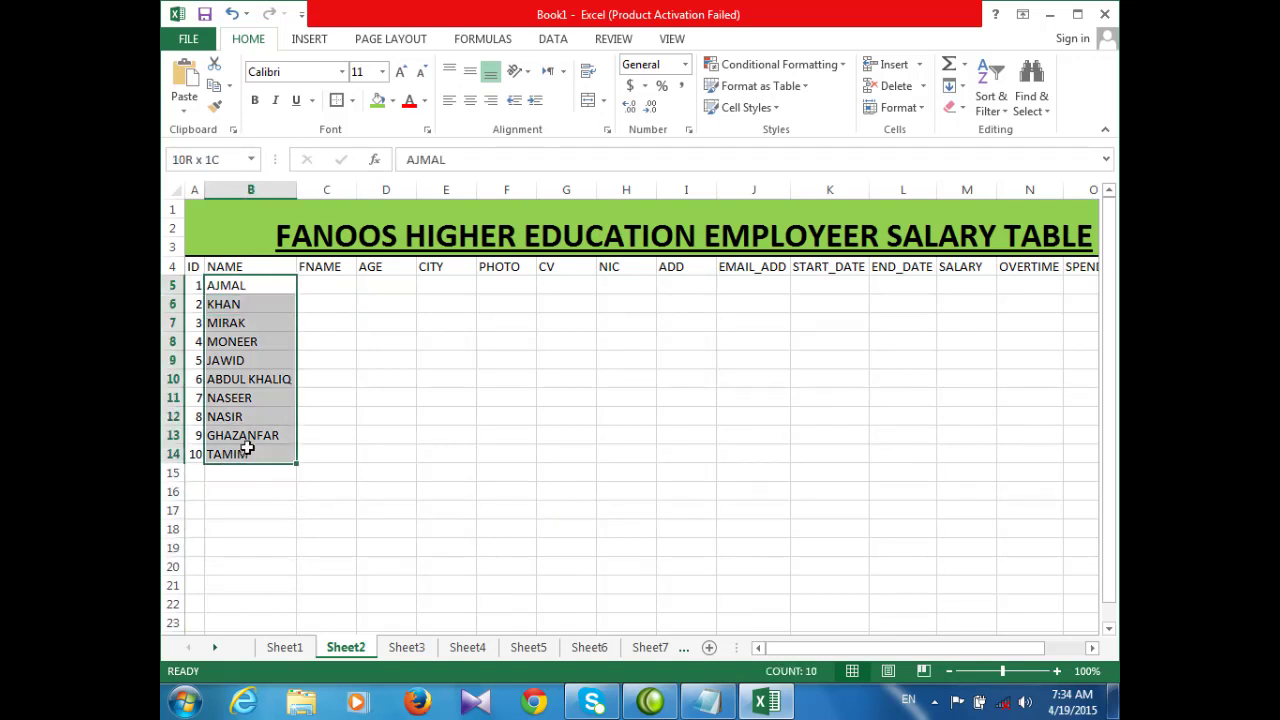
{"action": "key", "text": "ctrl+c"}
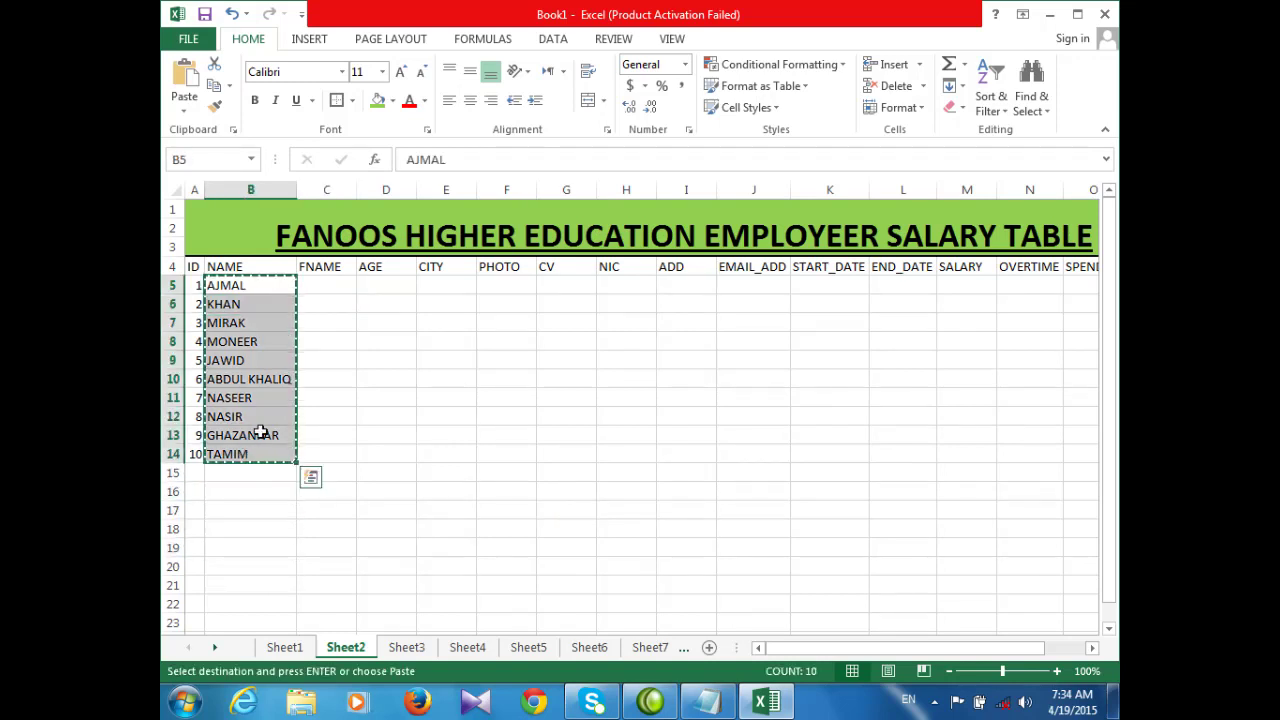
{"action": "left_click", "coordinate": [336, 283]}
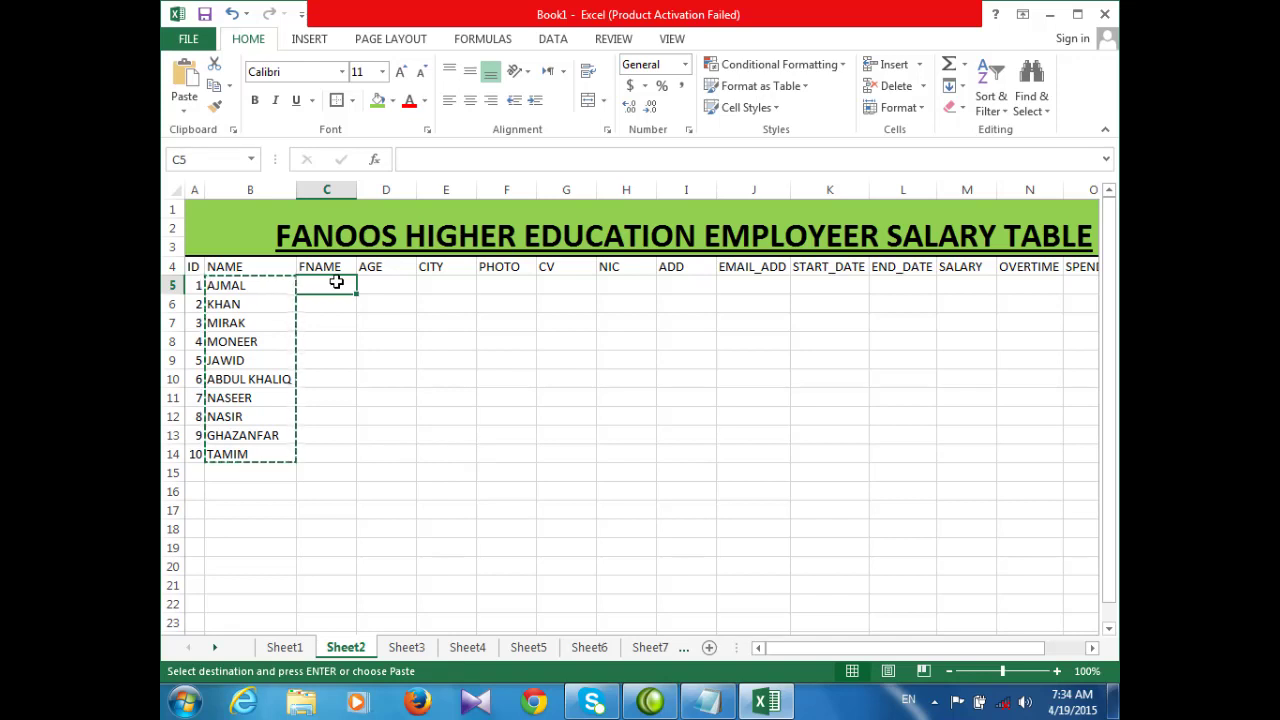
{"action": "key", "text": "ctrl+v"}
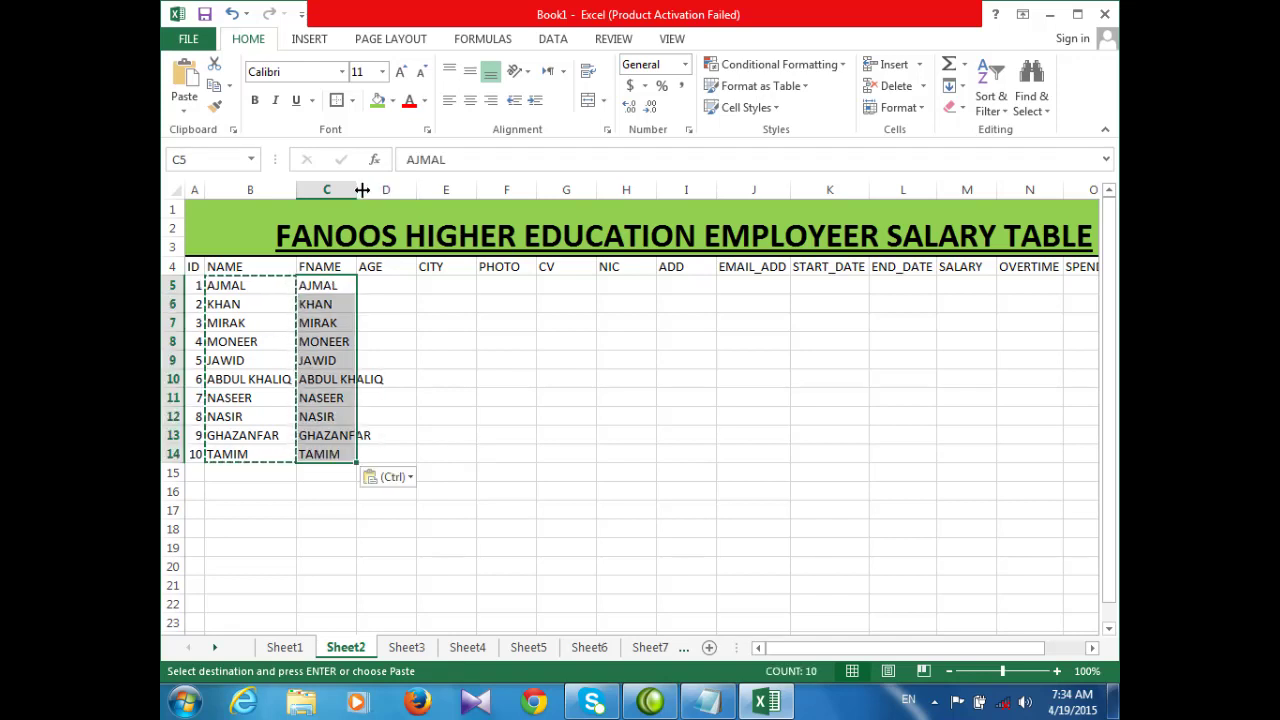
{"action": "double_click", "coordinate": [356, 189]}
Enter ages 21, 23, 35, 43, 56, 65, 43, 43, 23 down D5:D13.
{"action": "left_click", "coordinate": [418, 283]}
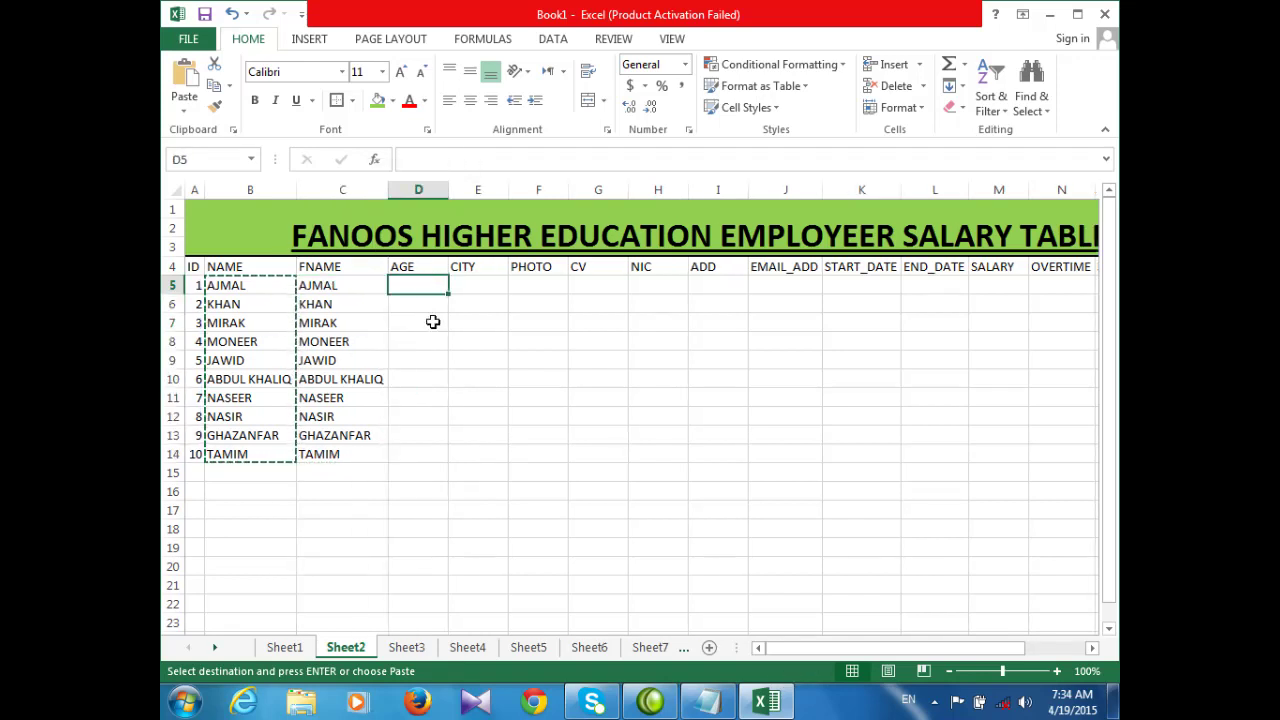
{"action": "type", "text": "21"}
{"action": "key", "text": "Return"}
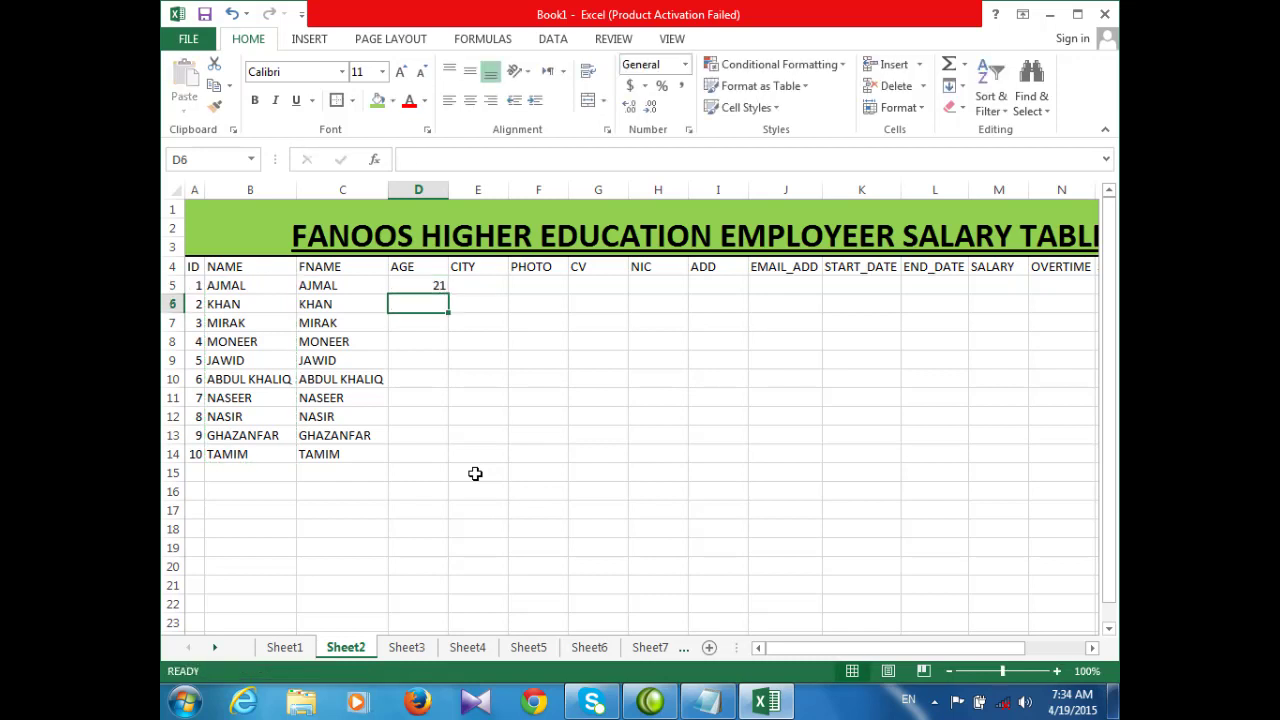
{"action": "type", "text": "23"}
{"action": "key", "text": "Return"}
{"action": "type", "text": "35"}
{"action": "key", "text": "Return"}
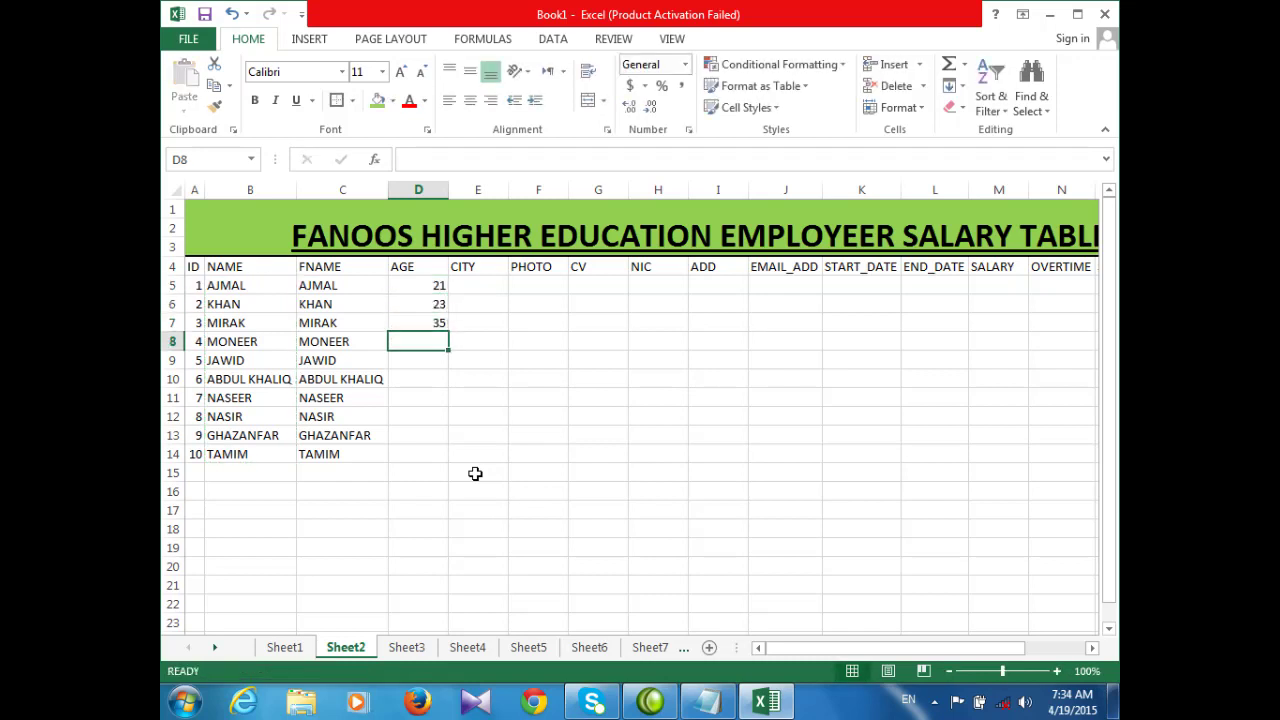
{"action": "type", "text": "43"}
{"action": "key", "text": "Return"}
{"action": "type", "text": "5"}
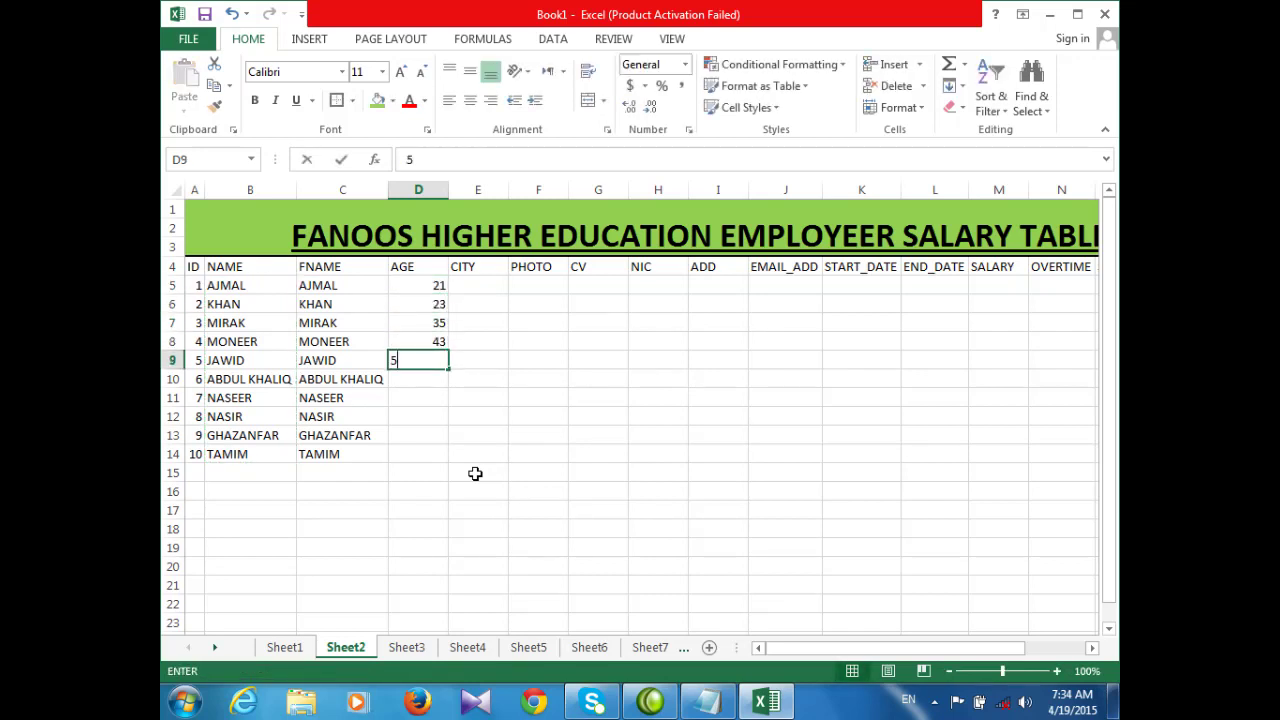
{"action": "type", "text": "6"}
{"action": "key", "text": "Return"}
{"action": "type", "text": "65"}
{"action": "key", "text": "Return"}
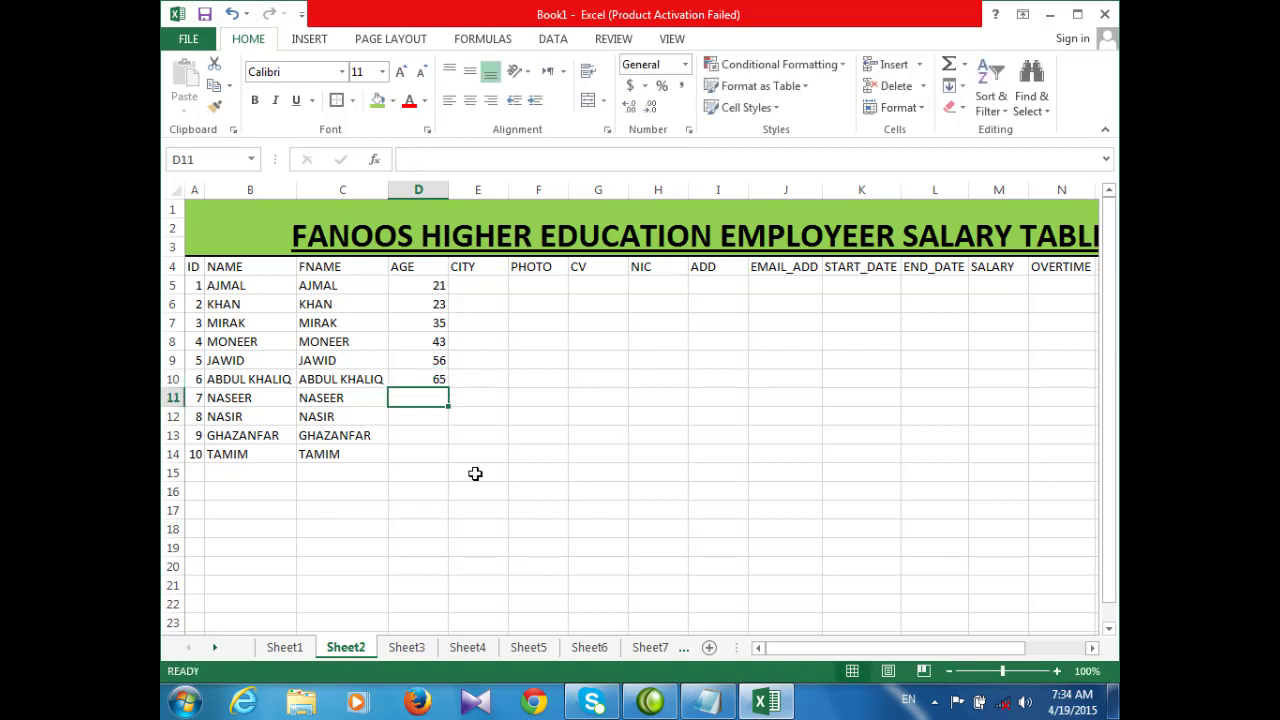
{"action": "type", "text": "43"}
{"action": "key", "text": "Return"}
{"action": "type", "text": "43"}
{"action": "key", "text": "Return"}
{"action": "type", "text": "2"}
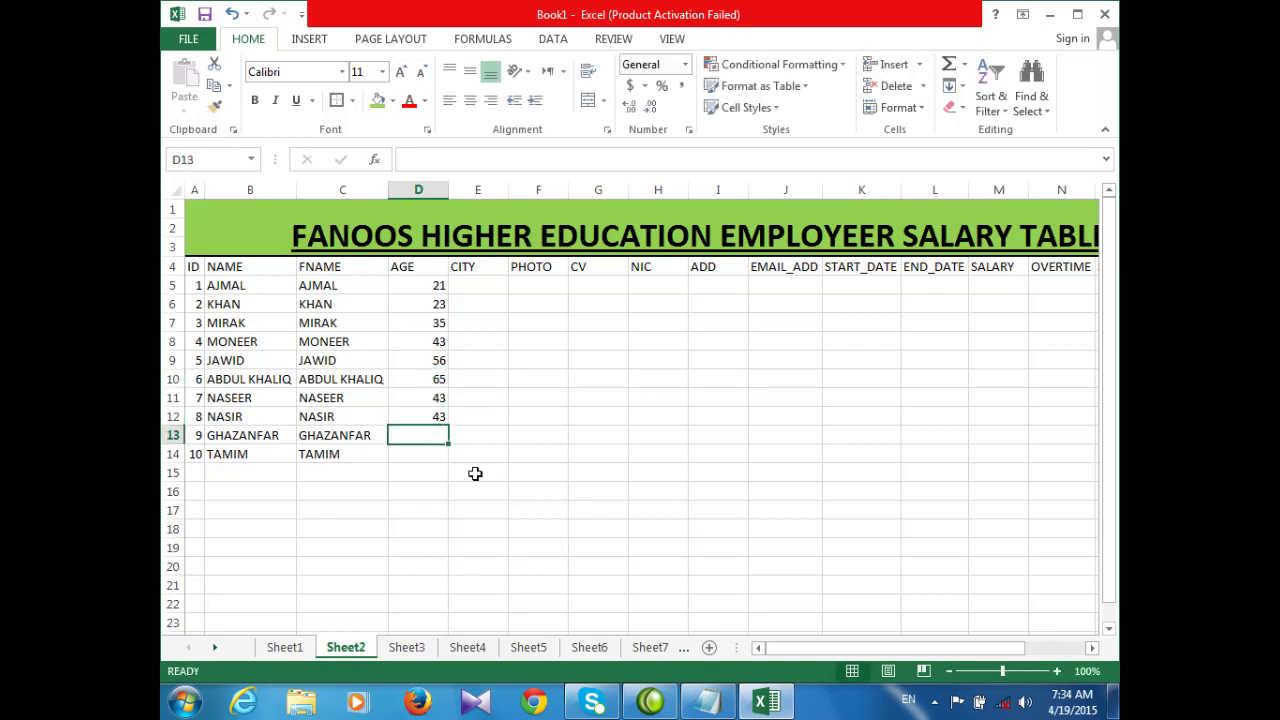
{"action": "type", "text": "3"}
{"action": "key", "text": "Return"}
Enter age 27 in D14, then cities KABUL, MAZAR, GHAZNI, BAMEYAN, PARWAN in E5:E9.
{"action": "type", "text": "2"}
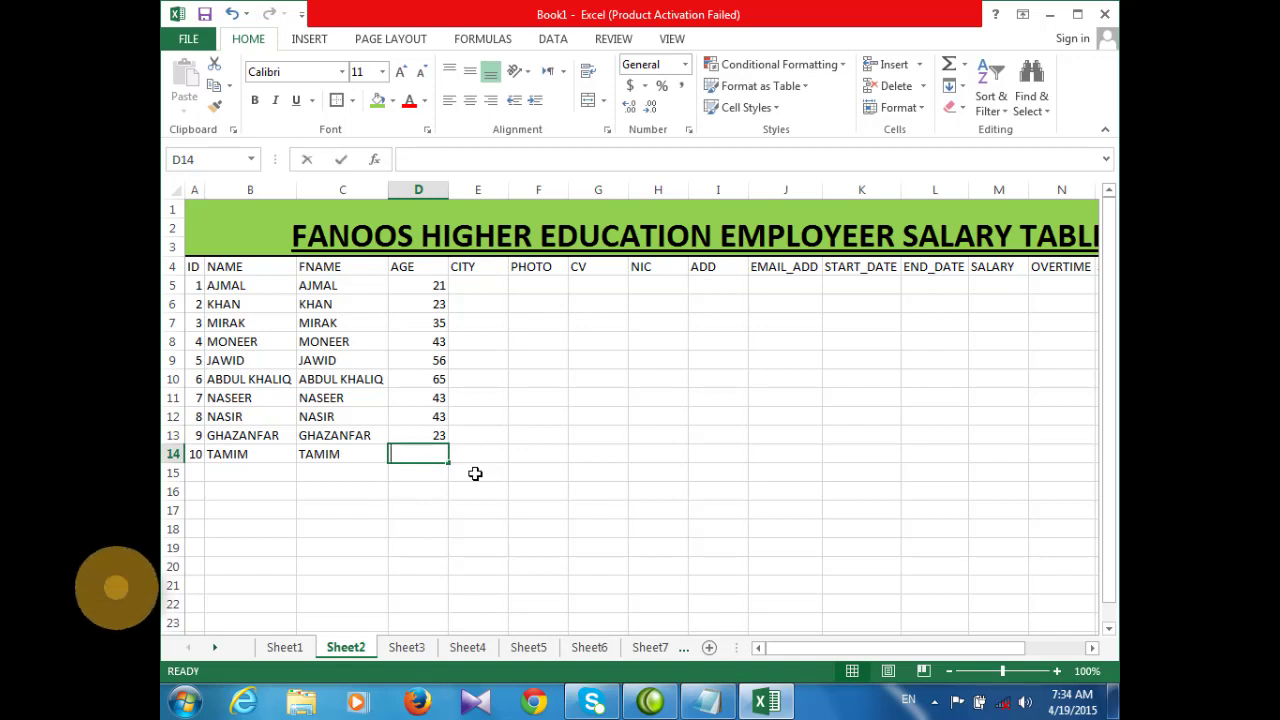
{"action": "type", "text": "7"}
{"action": "left_click", "coordinate": [582, 381]}
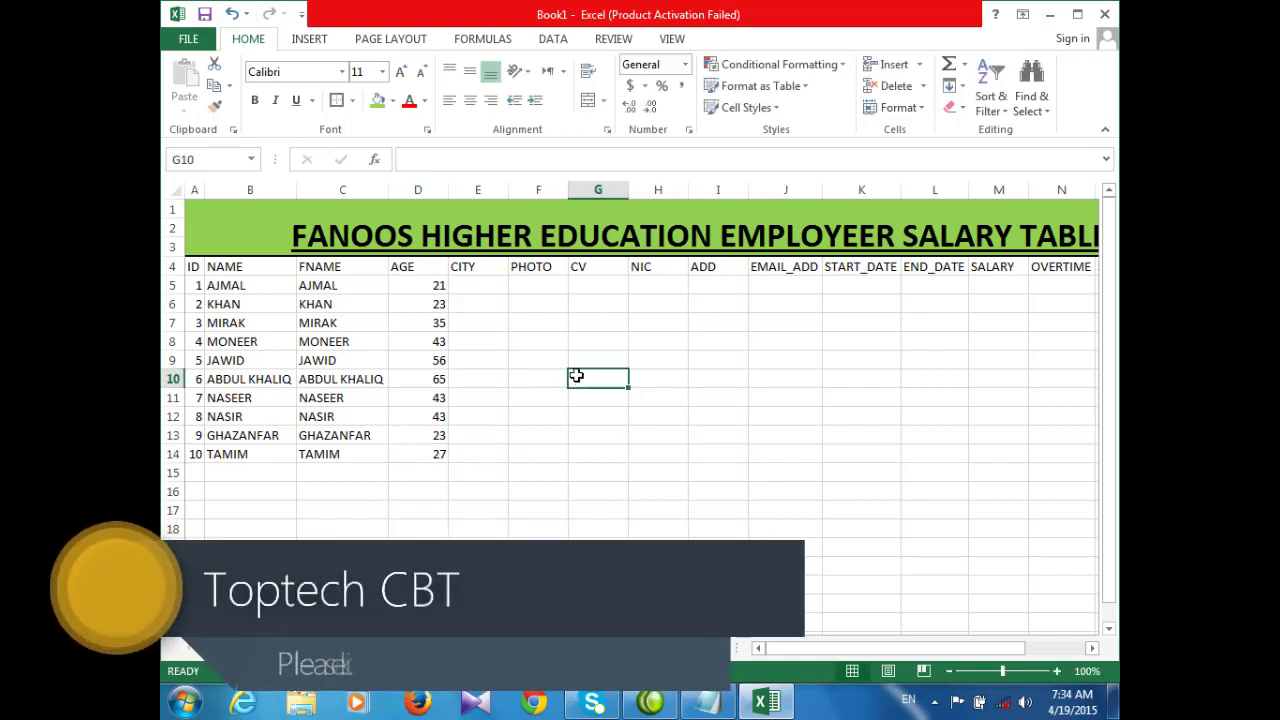
{"action": "left_click", "coordinate": [474, 285]}
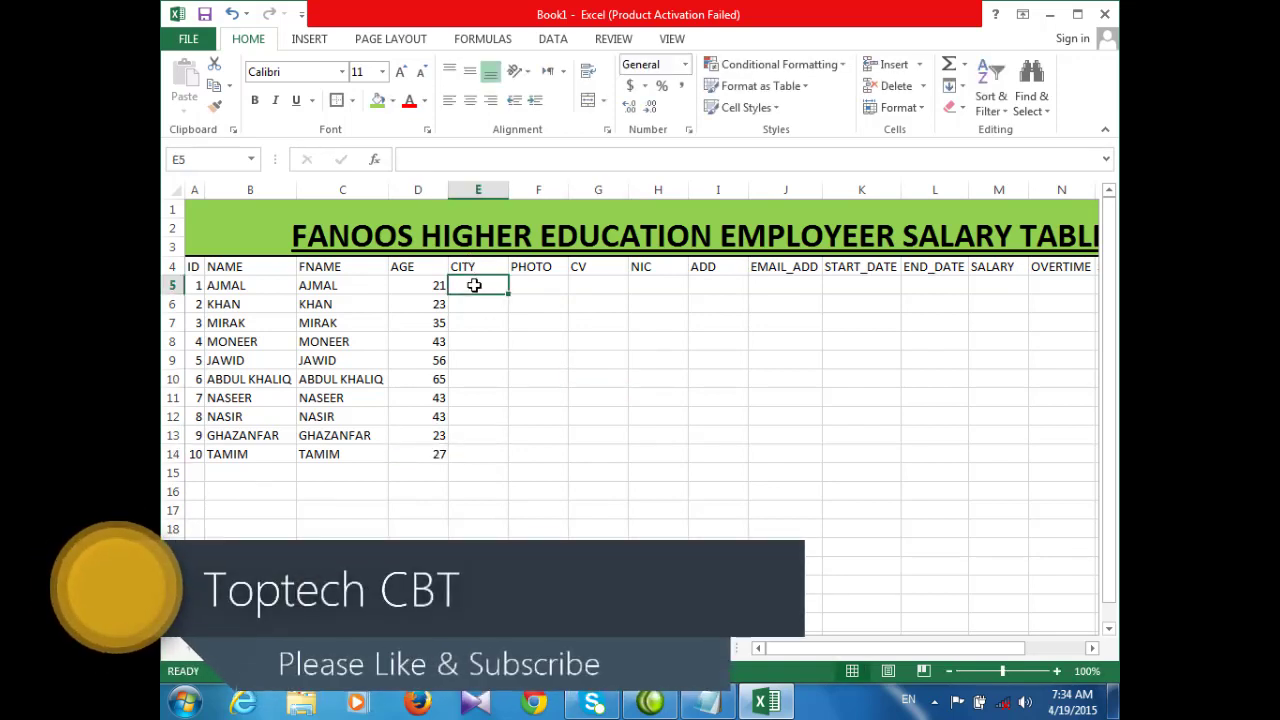
{"action": "type", "text": "KABUL"}
{"action": "key", "text": "Return"}
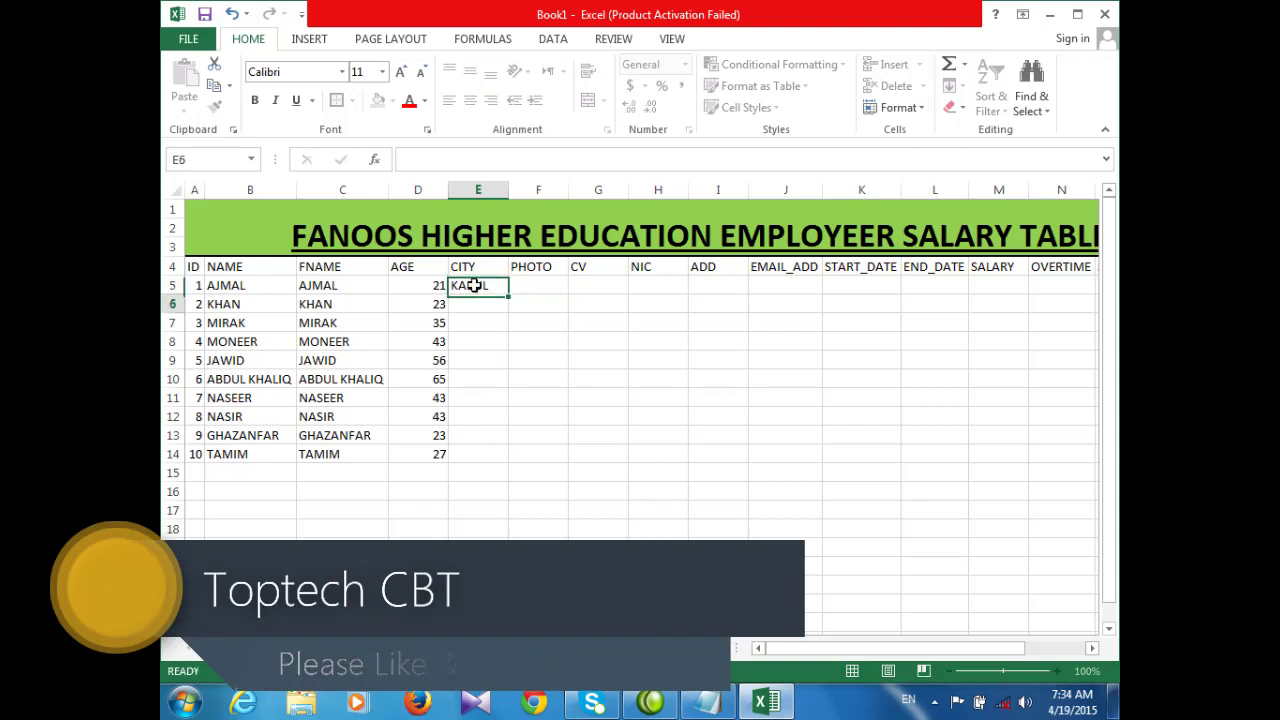
{"action": "type", "text": "MAZAR"}
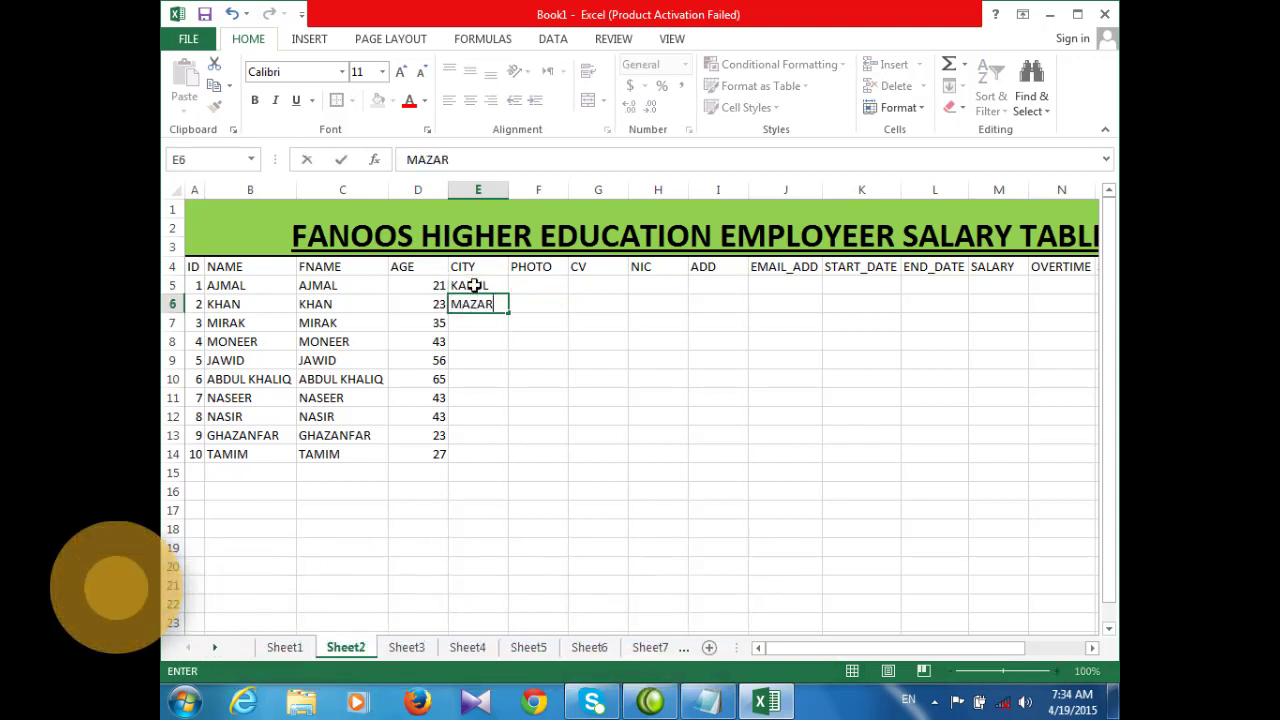
{"action": "key", "text": "Return"}
{"action": "type", "text": "GHAZNI"}
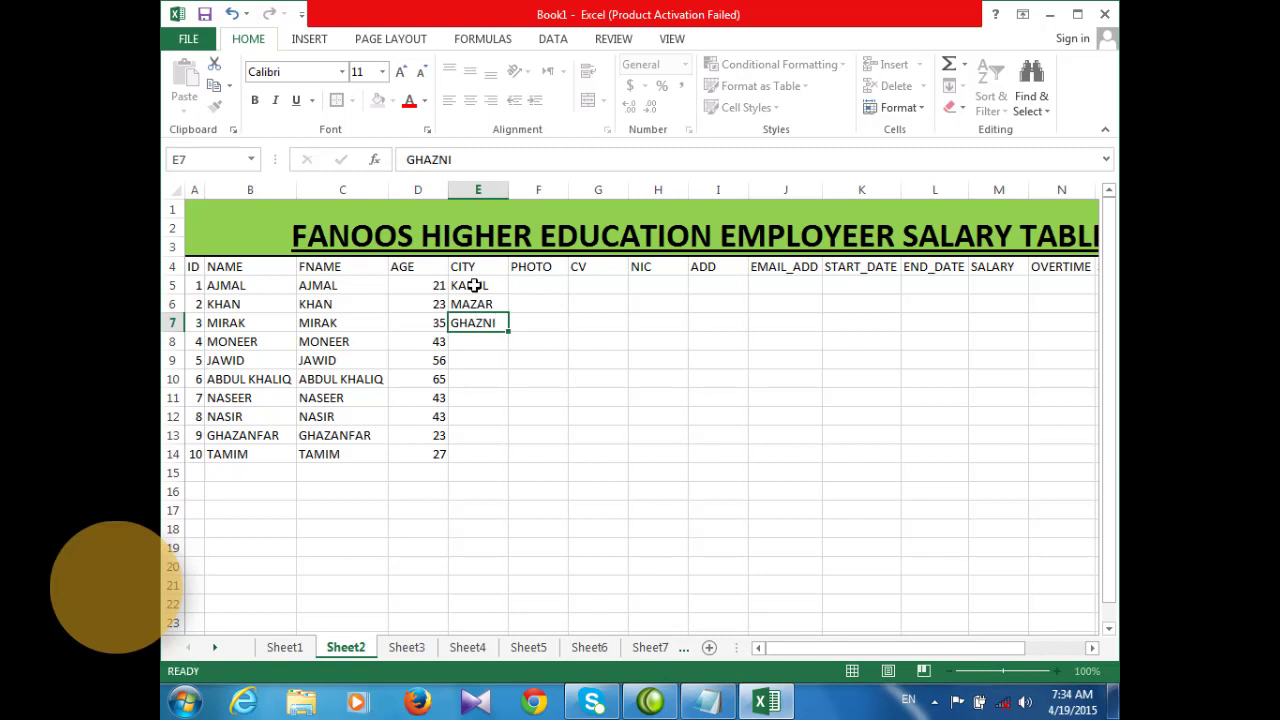
{"action": "key", "text": "Return"}
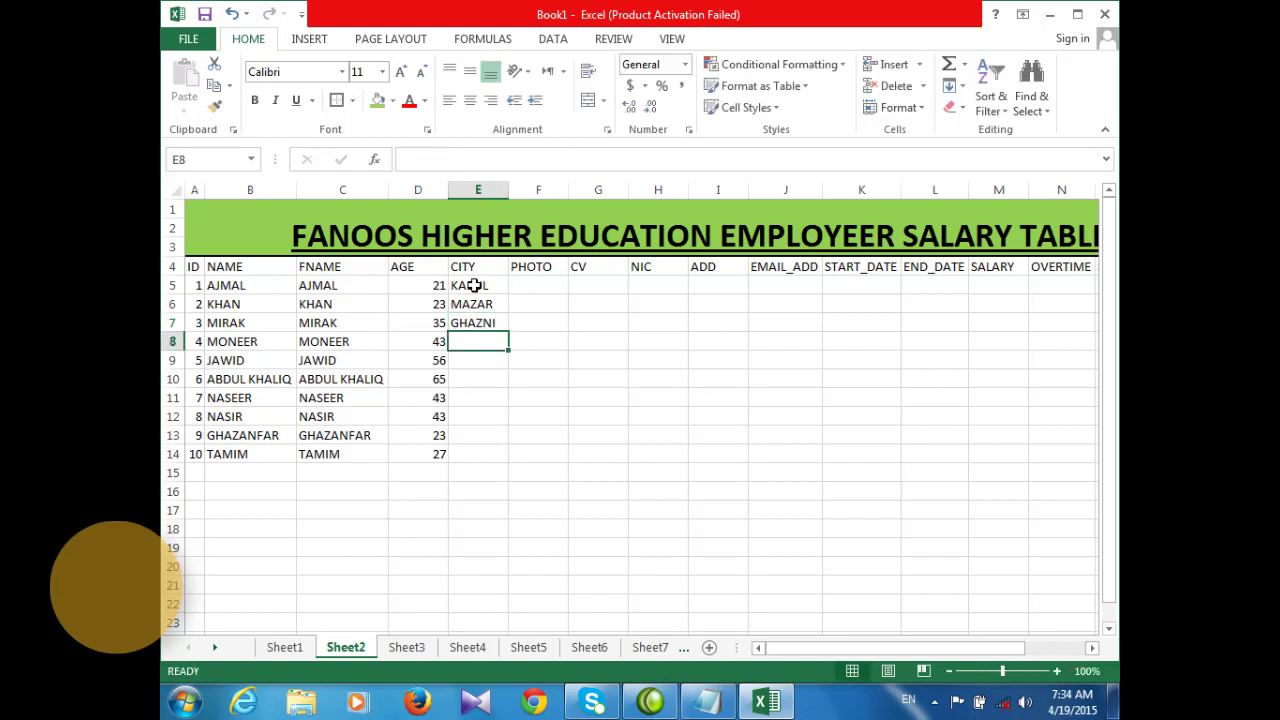
{"action": "type", "text": "BAMEYAN"}
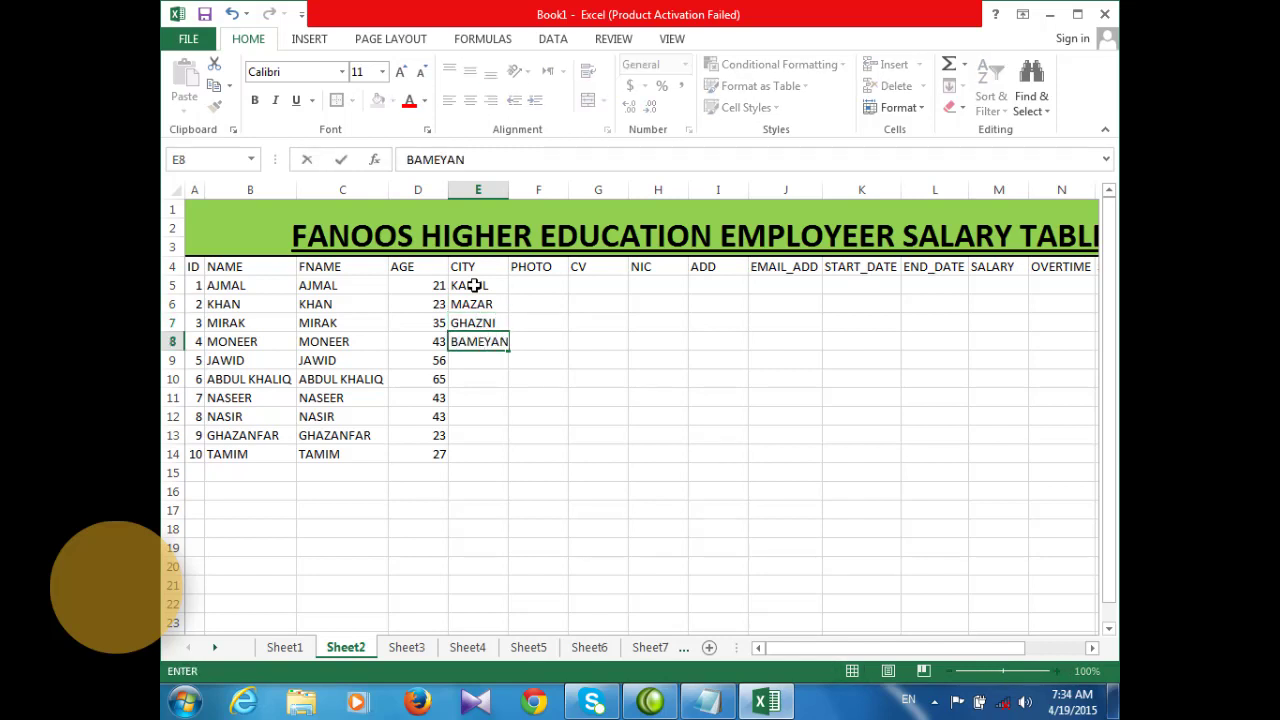
{"action": "key", "text": "Return"}
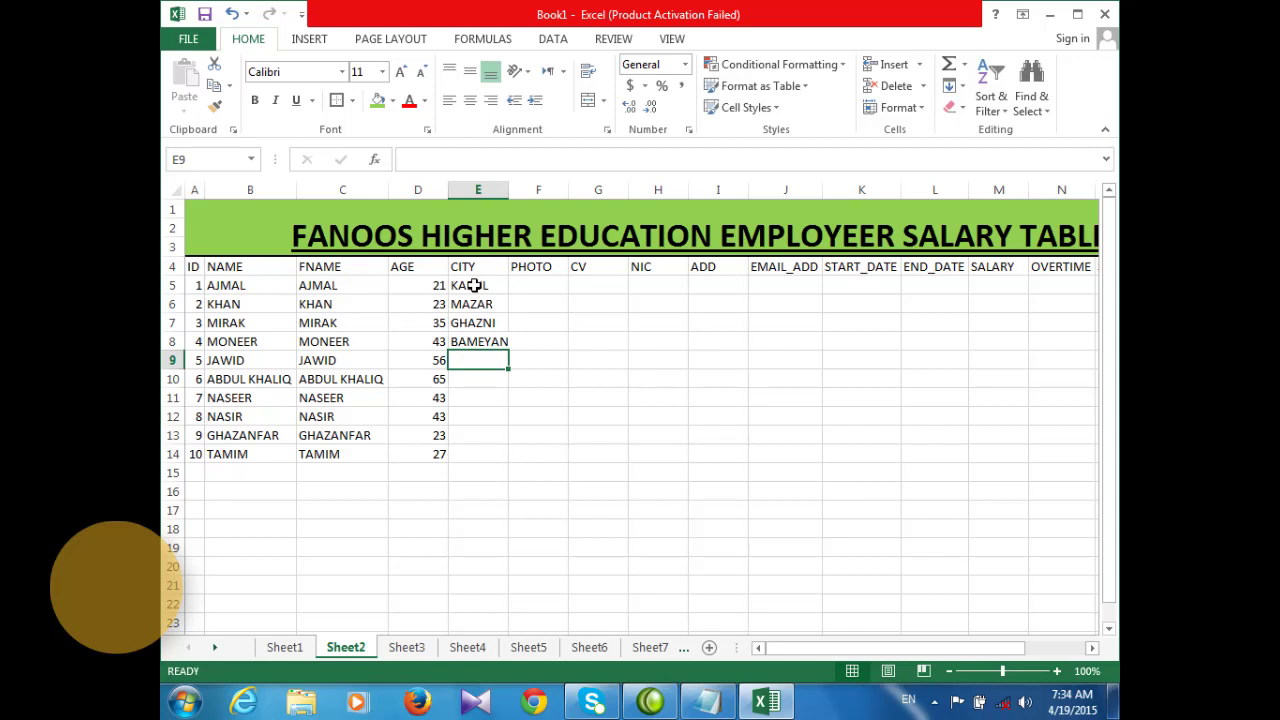
{"action": "type", "text": "PARWAN"}
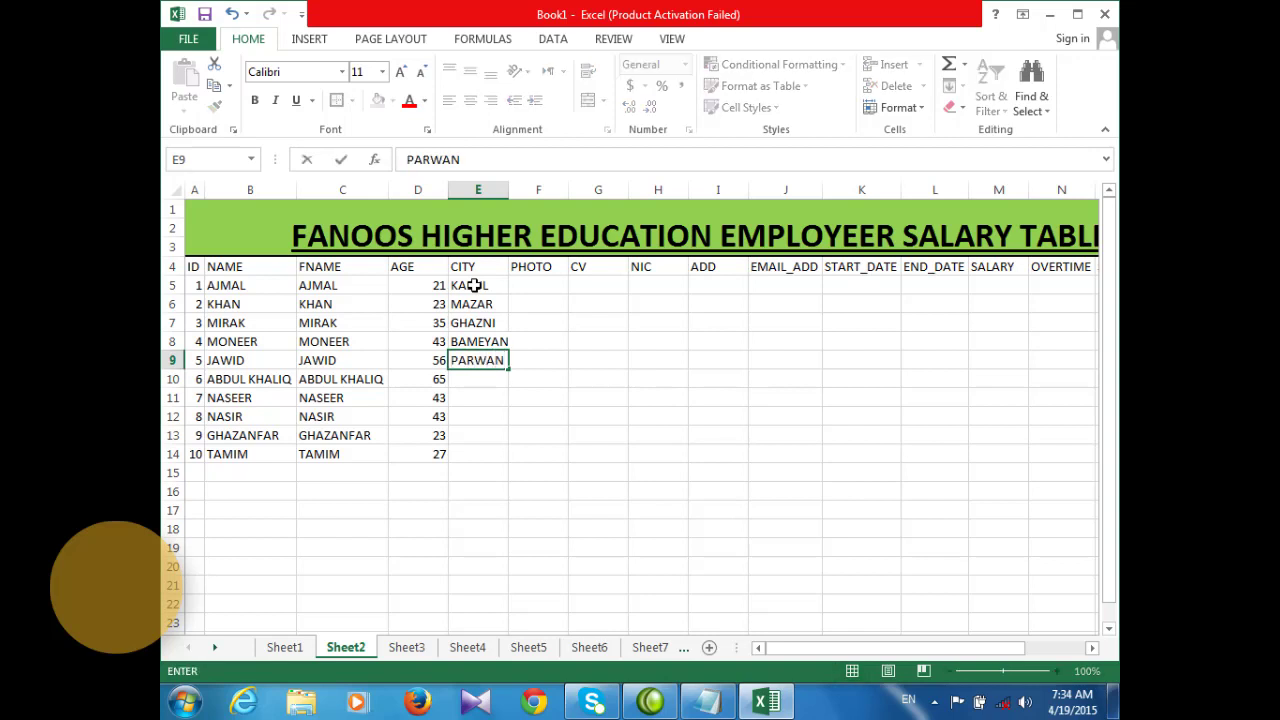
{"action": "key", "text": "Return"}
Enter QANDAHAR and JALAL HABAD, then PARWAN for the last three rows, in E10:E14.
{"action": "type", "text": "QAN"}
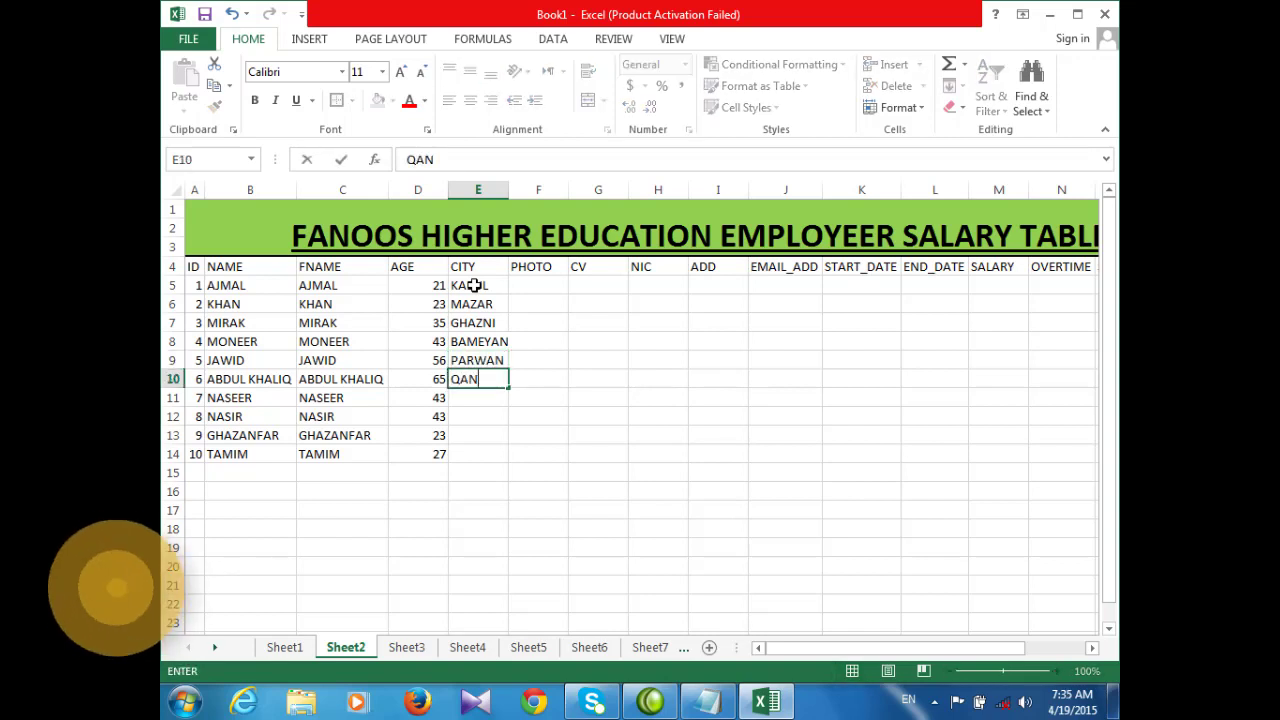
{"action": "type", "text": "DAHAR"}
{"action": "key", "text": "Return"}
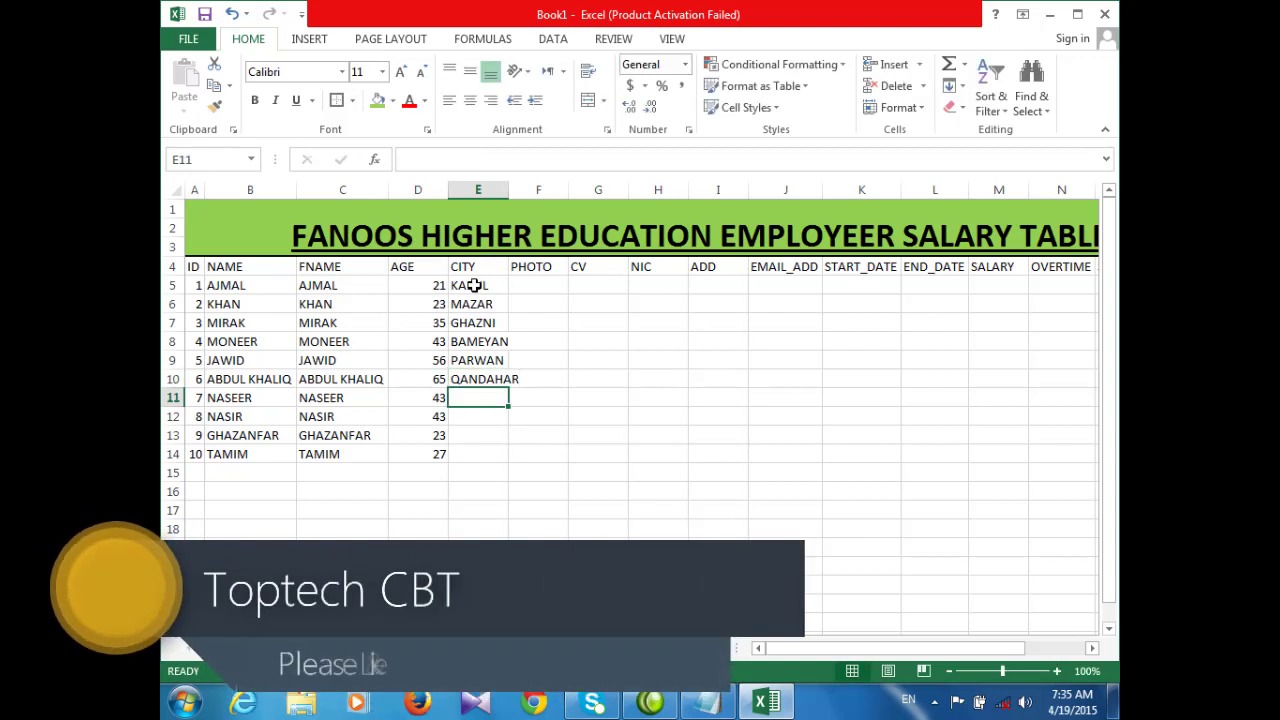
{"action": "type", "text": "JALAL HA"}
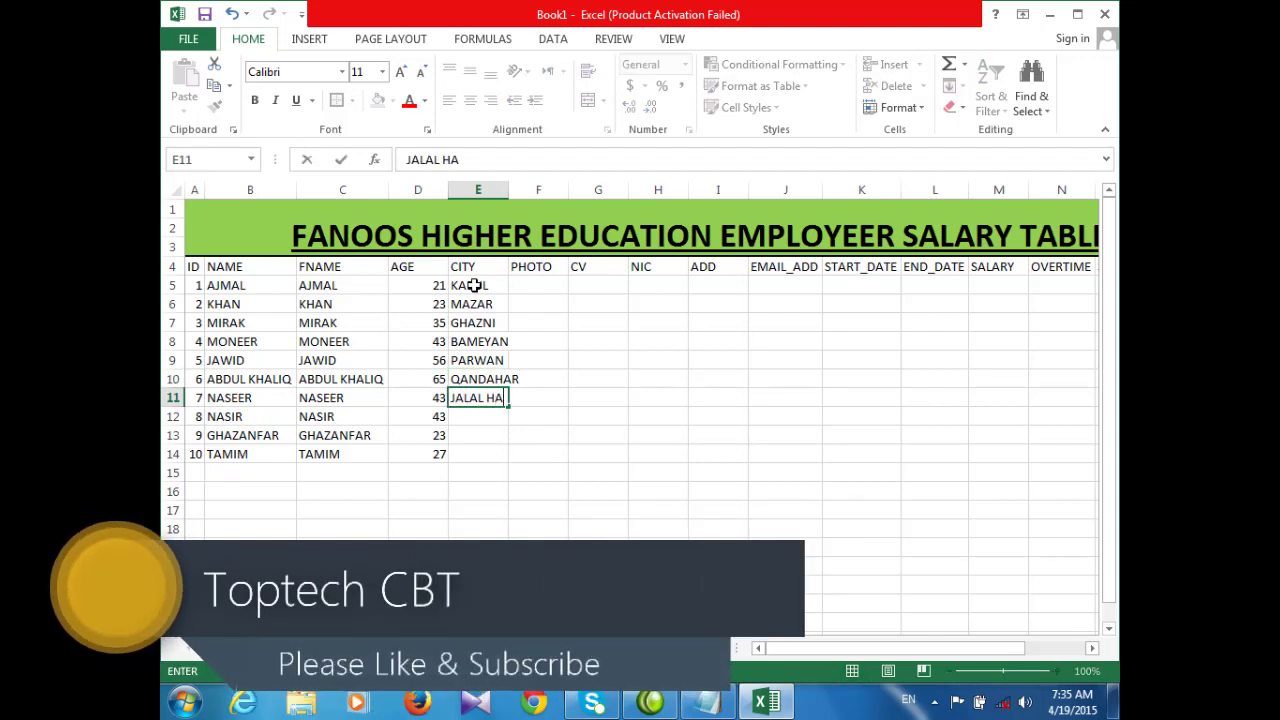
{"action": "type", "text": "BAD"}
{"action": "key", "text": "Return"}
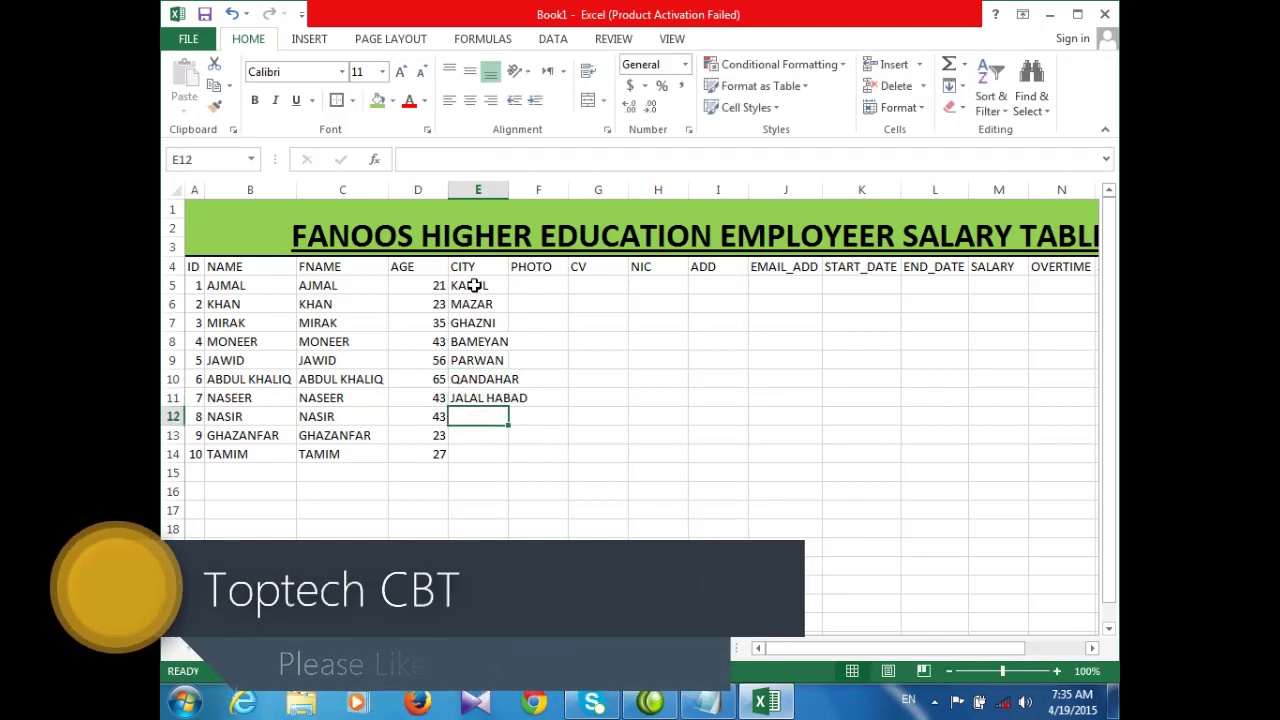
{"action": "type", "text": "P"}
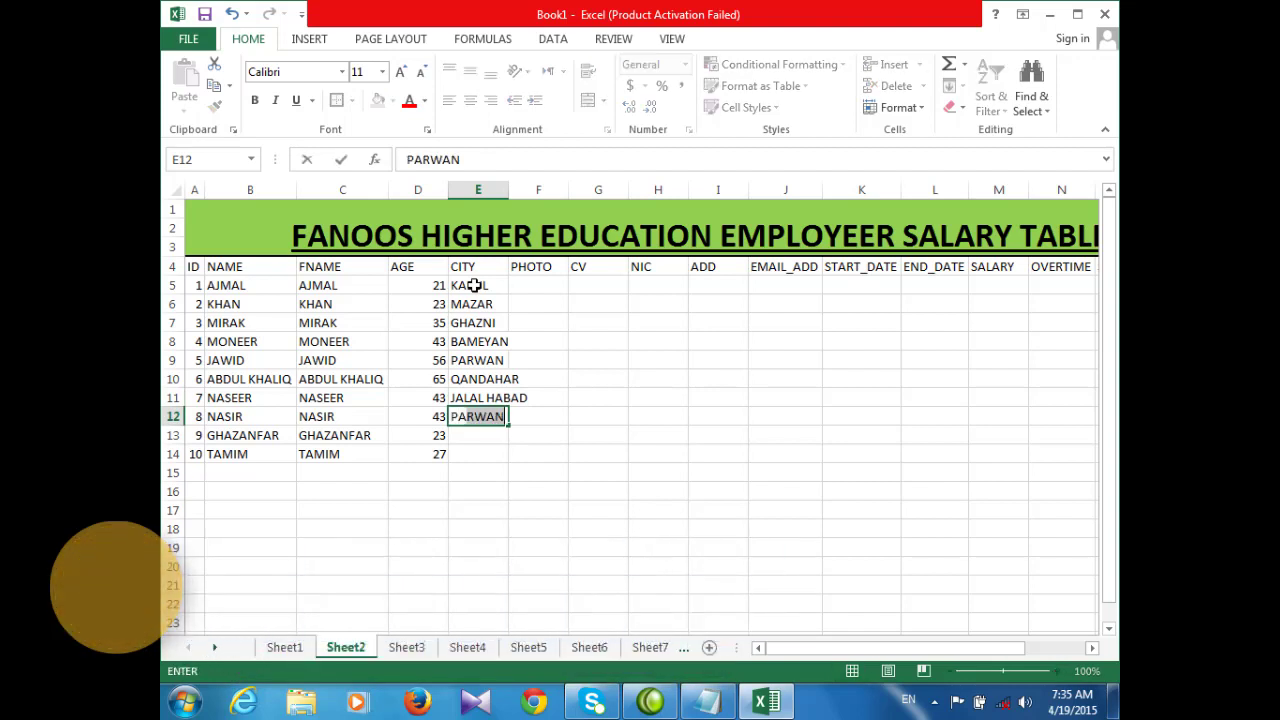
{"action": "key", "text": "Return"}
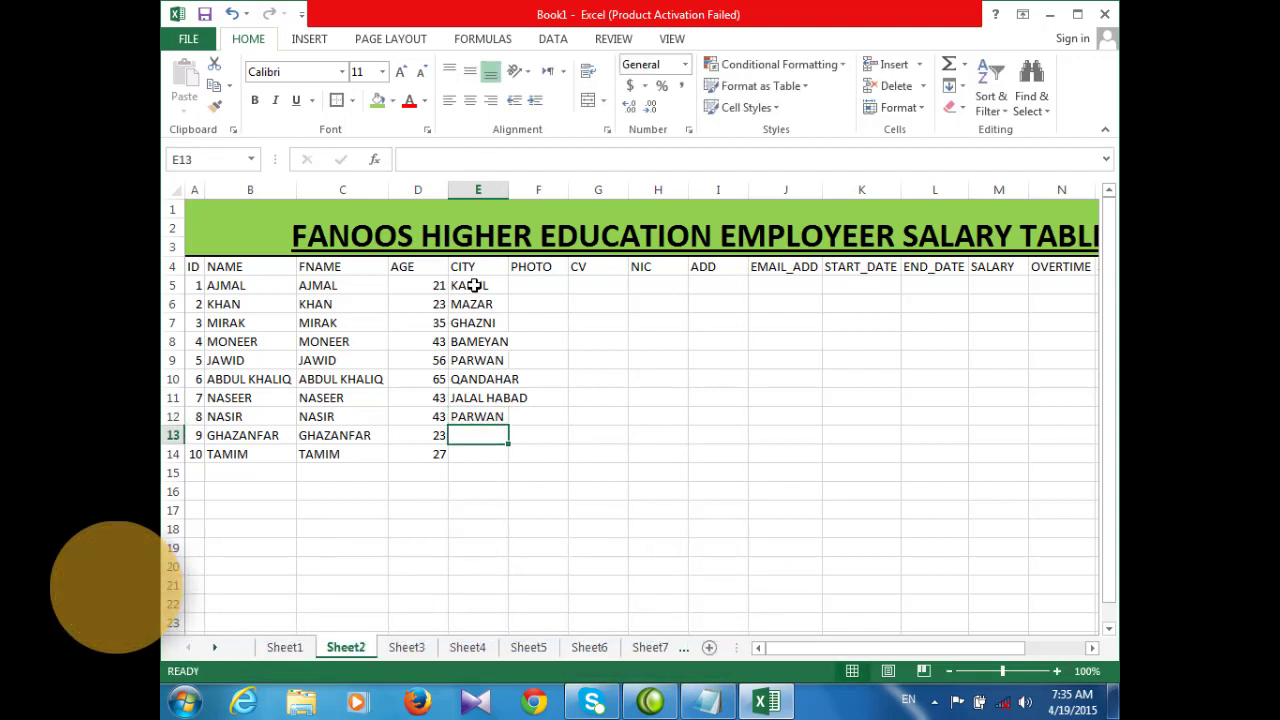
{"action": "type", "text": "PARWAN"}
{"action": "key", "text": "Return"}
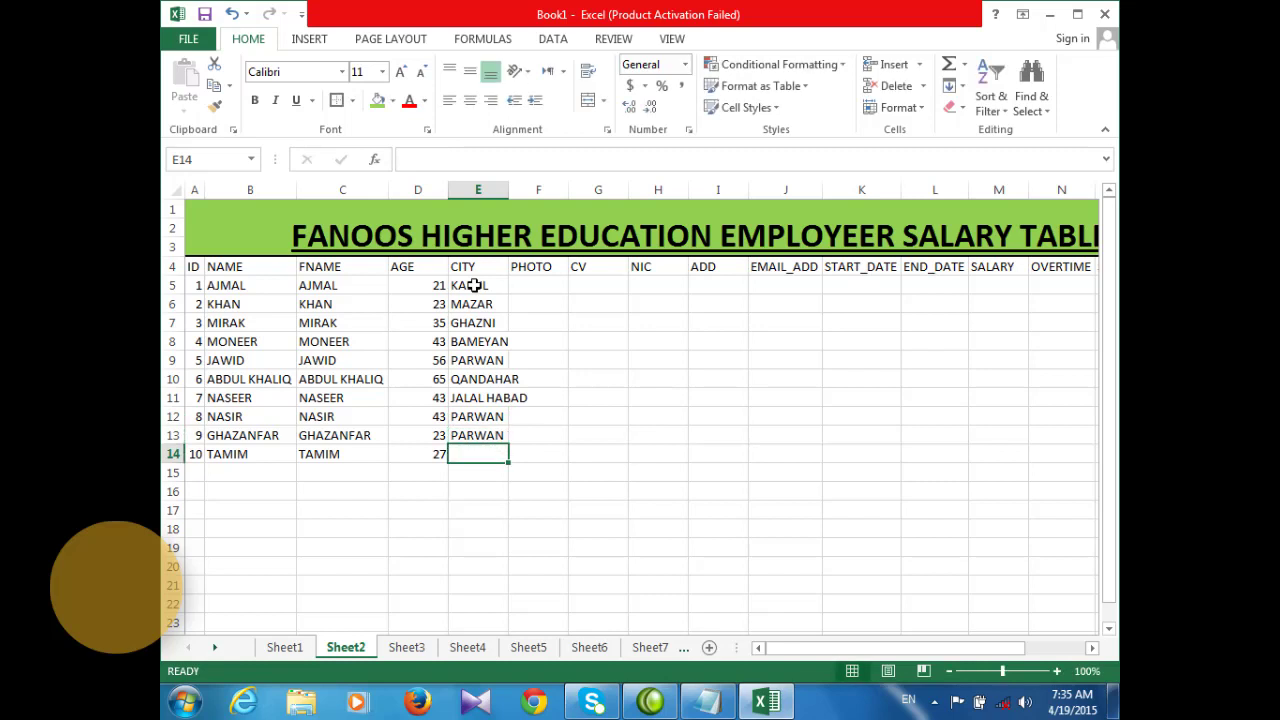
{"action": "type", "text": "PARWAN"}
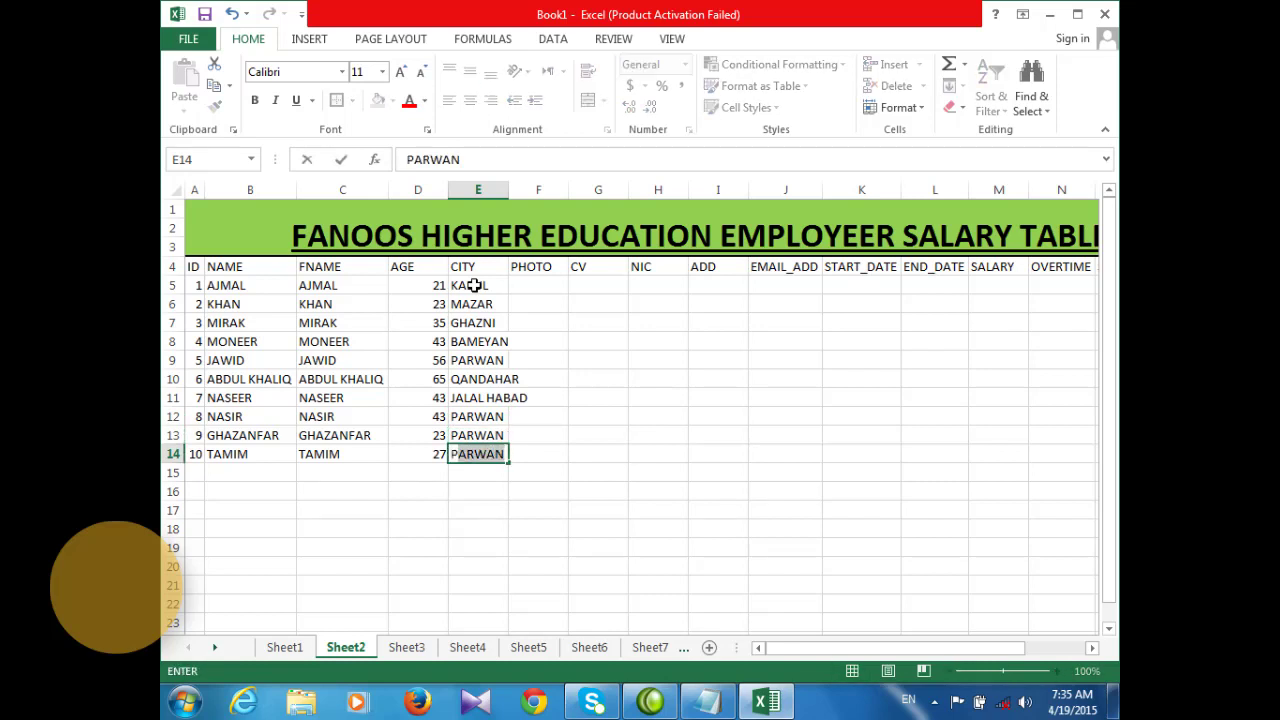
{"action": "key", "text": "Return"}
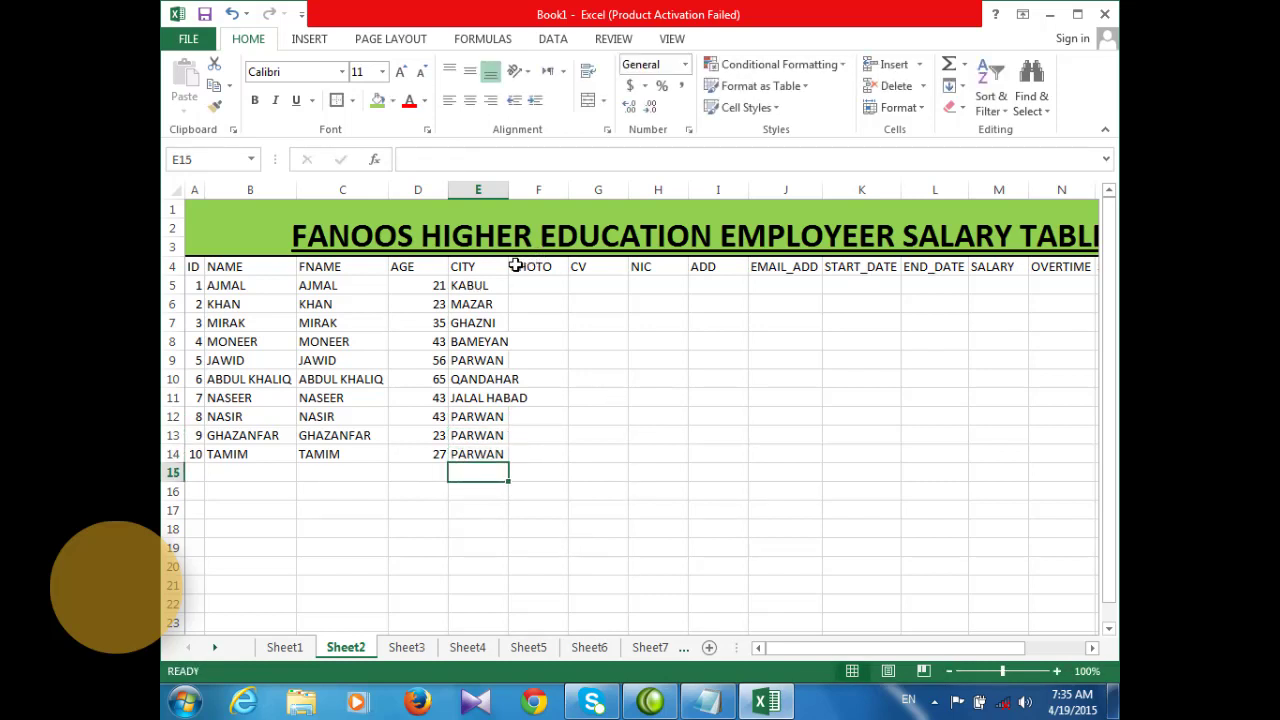
Select F5, widen column E to fit JALAL HABAD, and bring up the INSERT tab.
{"action": "left_click", "coordinate": [514, 284]}
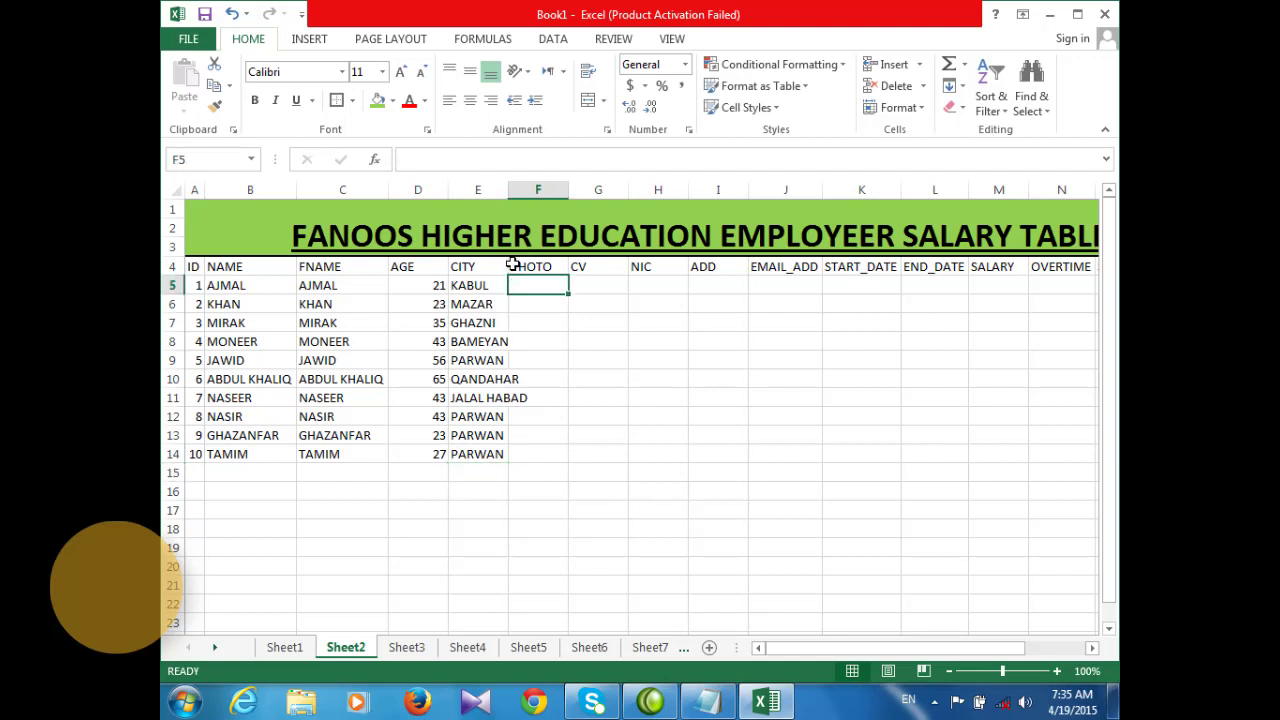
{"action": "left_click_drag", "start_coordinate": [508, 189], "coordinate": [531, 189]}
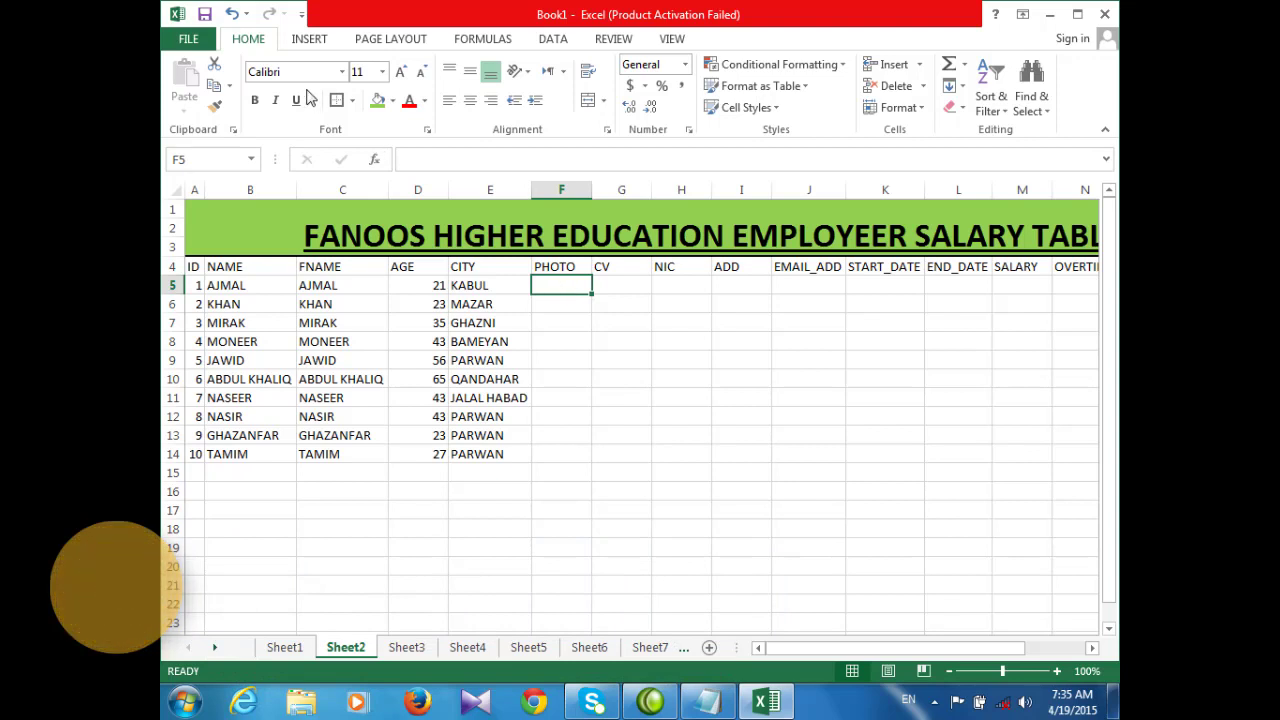
{"action": "left_click", "coordinate": [305, 42]}
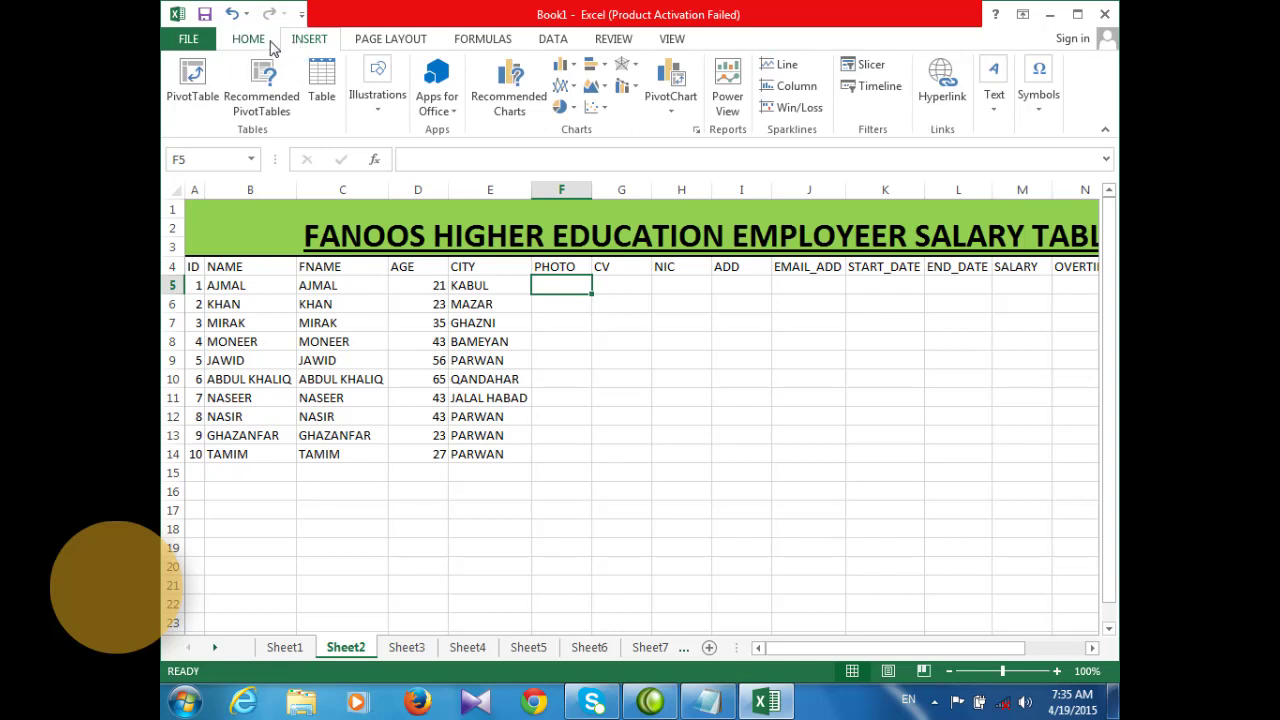
{"action": "left_click", "coordinate": [390, 40]}
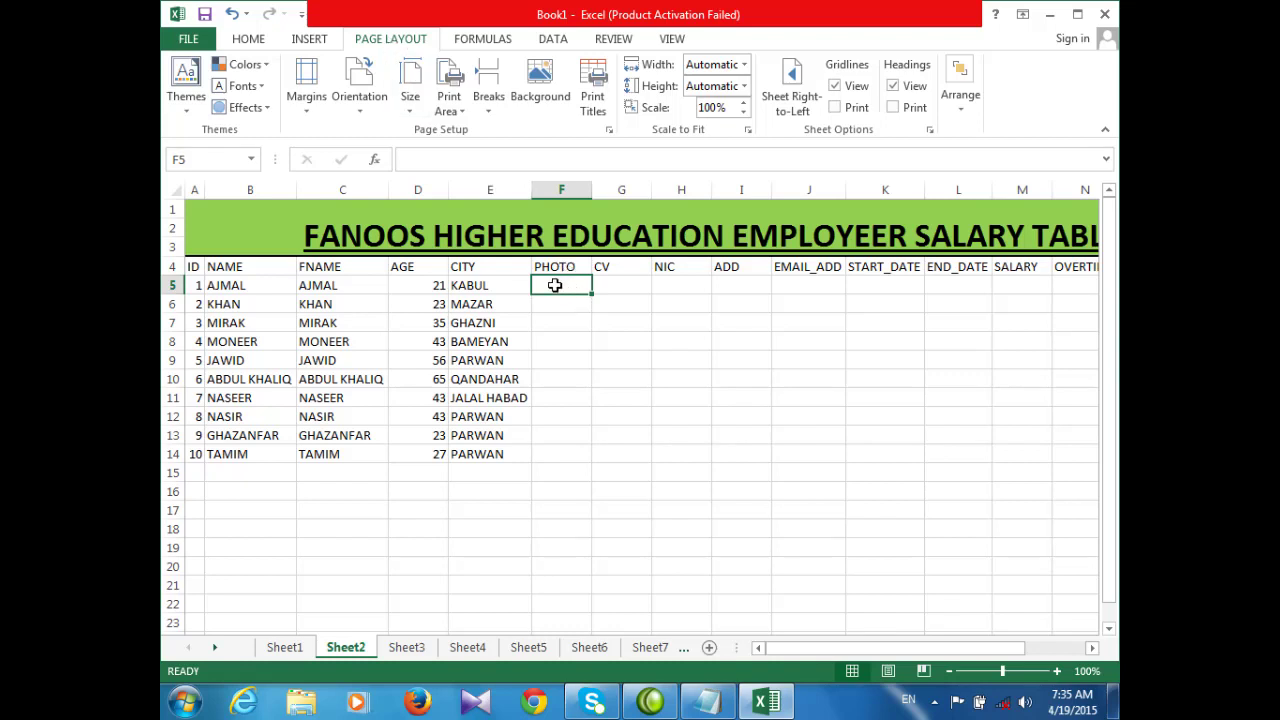
{"action": "left_click", "coordinate": [248, 39]}
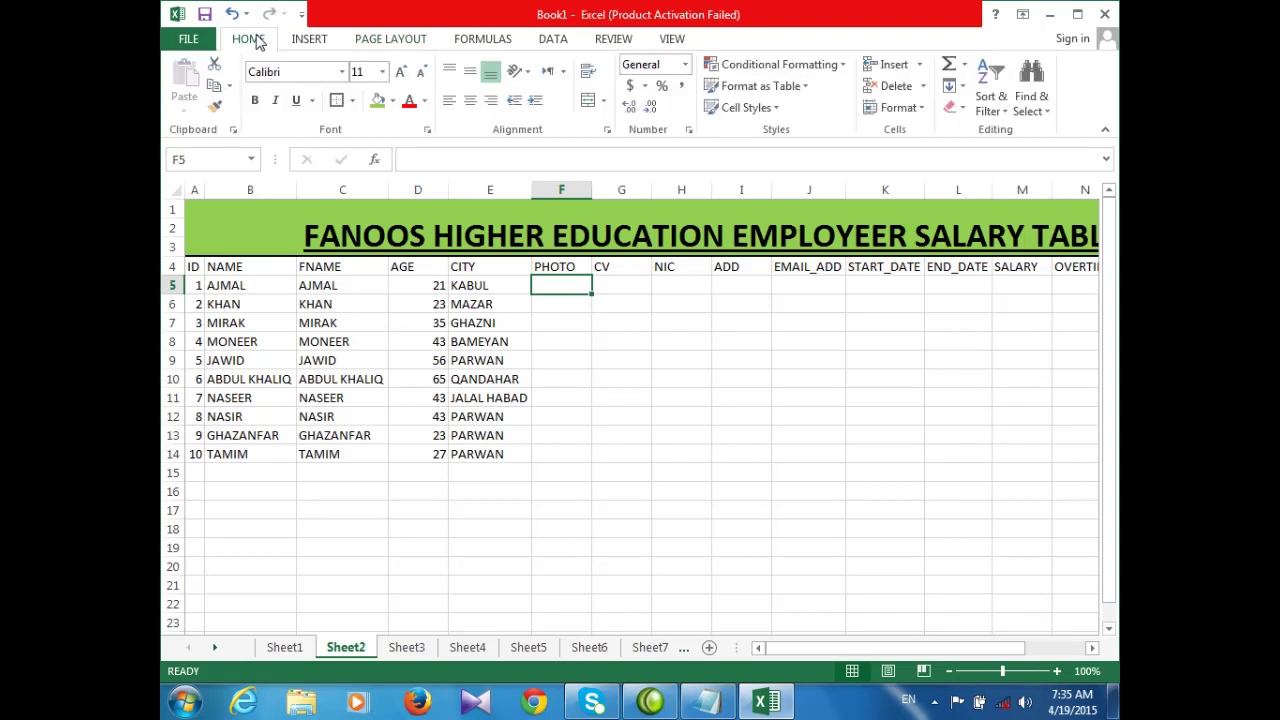
{"action": "left_click", "coordinate": [310, 39]}
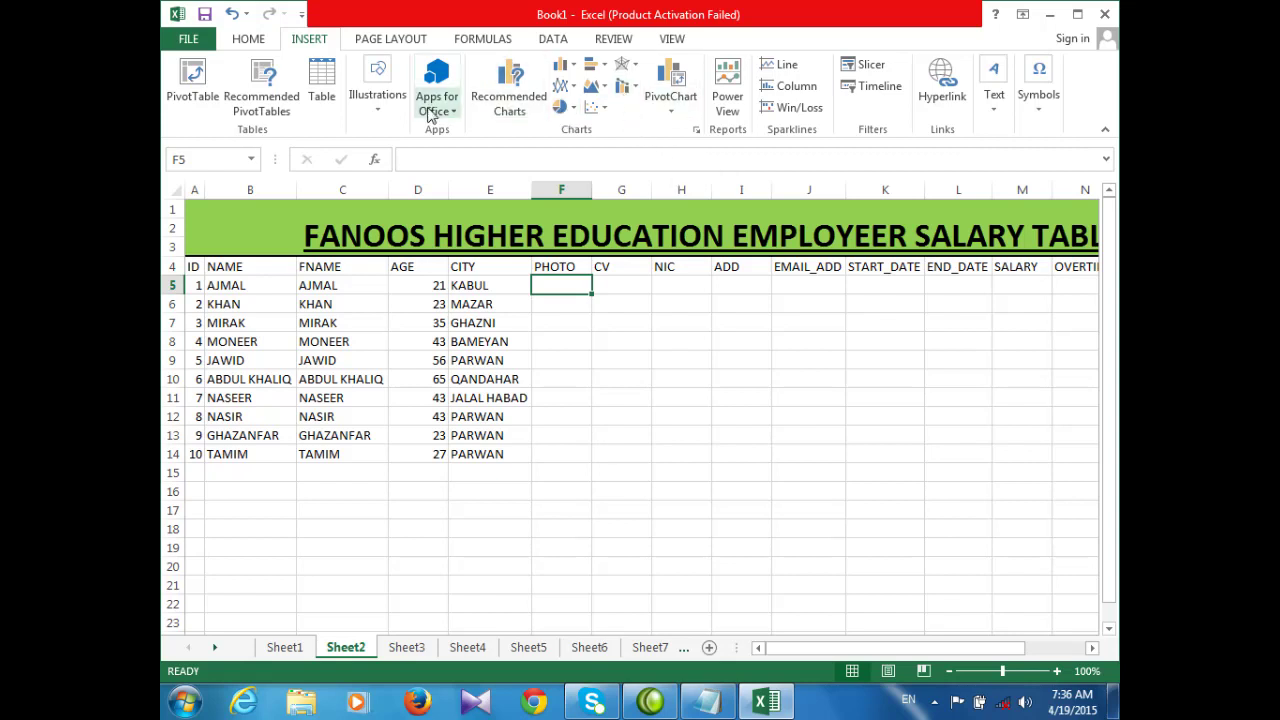
{"action": "left_click", "coordinate": [376, 119]}
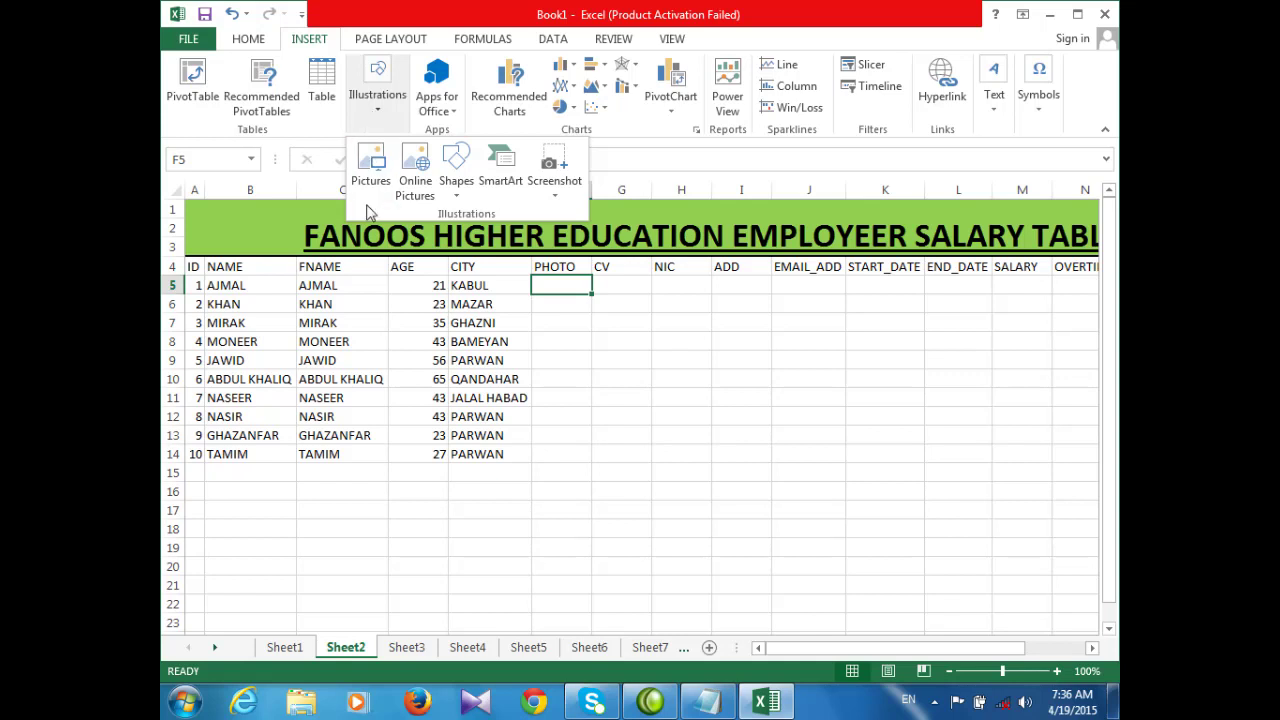
{"action": "left_click", "coordinate": [452, 110]}
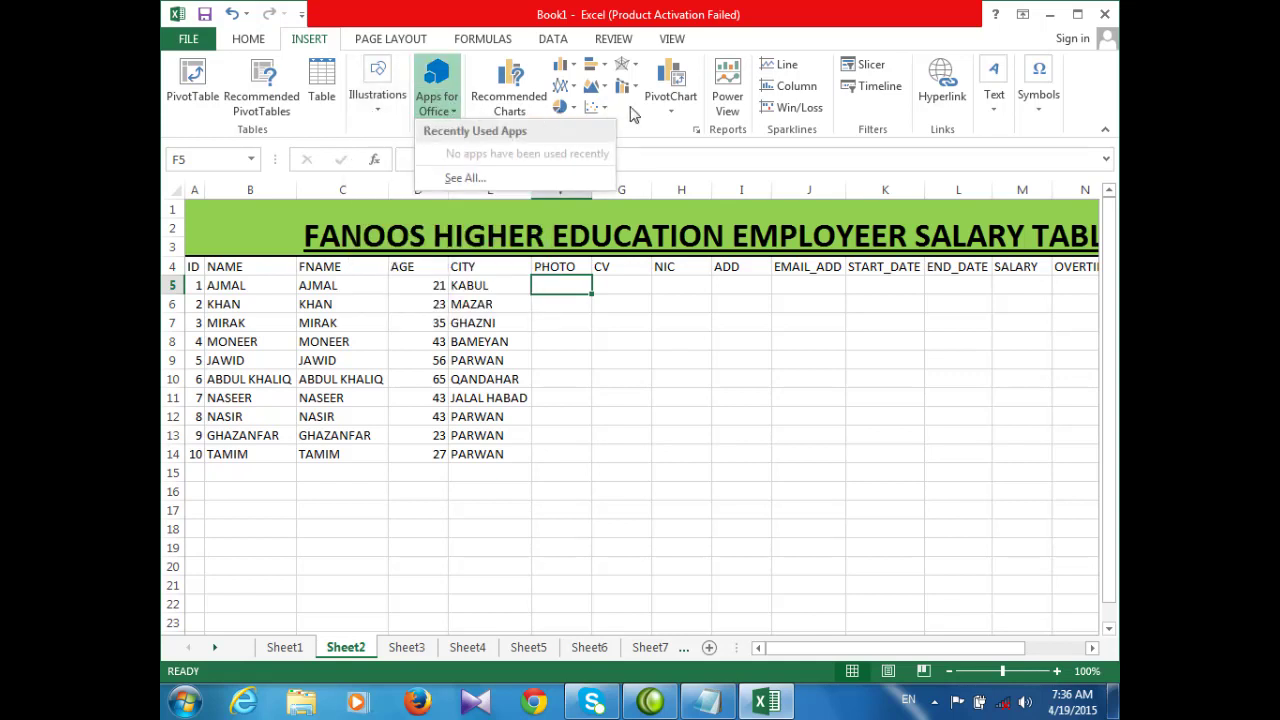
{"action": "left_click", "coordinate": [665, 115]}
{"action": "left_click", "coordinate": [600, 108]}
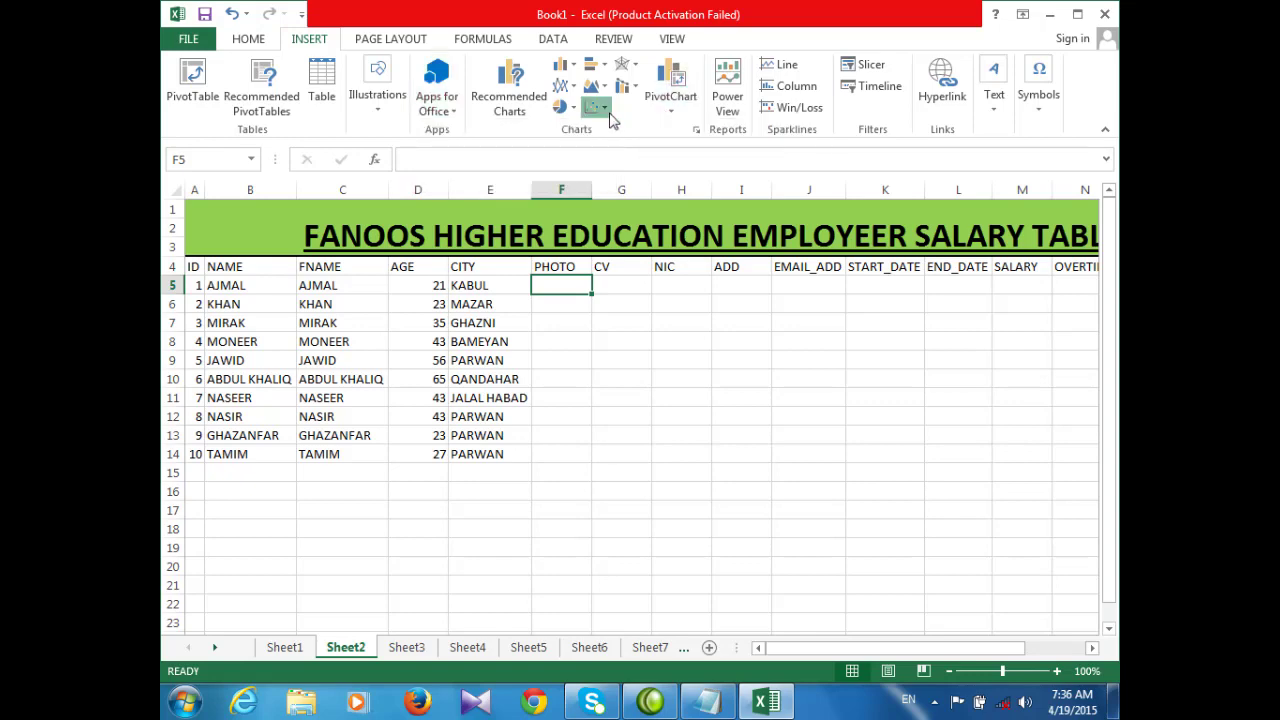
{"action": "left_click", "coordinate": [945, 85]}
In Insert Hyperlink for F5, choose Existing File or Web Page and browse the Desktop folder.
{"action": "left_click", "coordinate": [945, 85]}
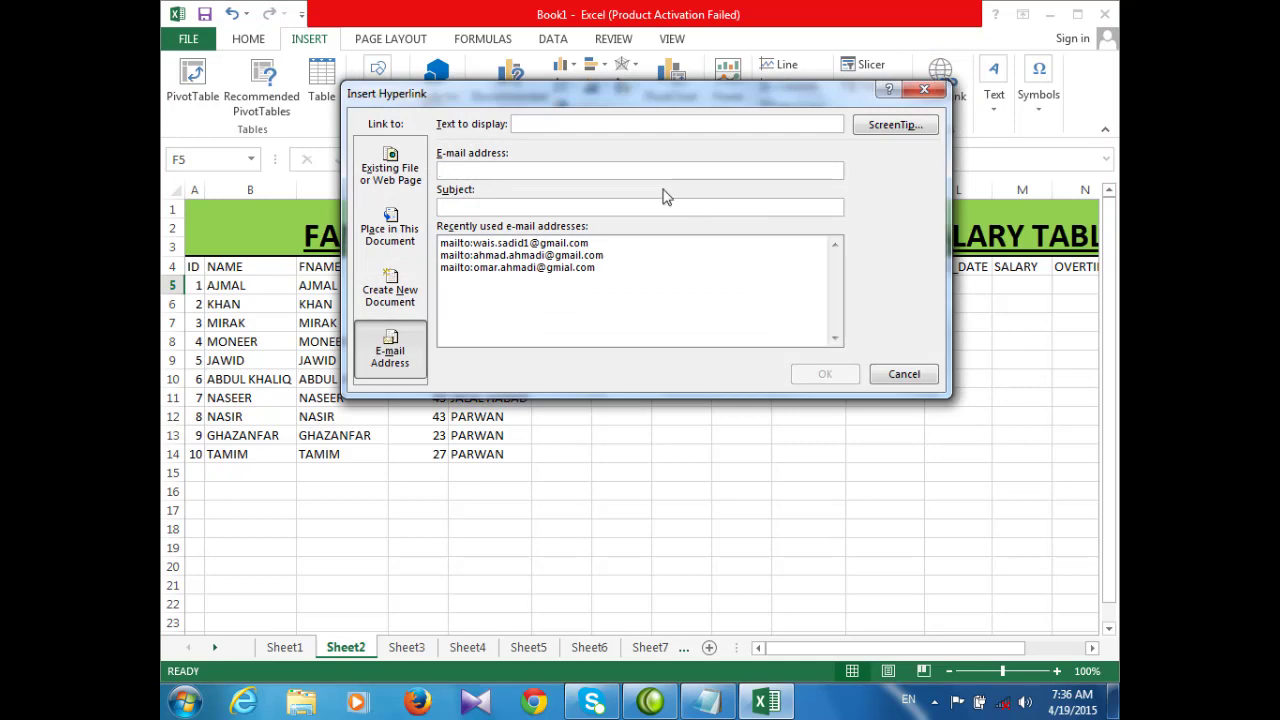
{"action": "left_click_drag", "start_coordinate": [575, 103], "coordinate": [503, 119]}
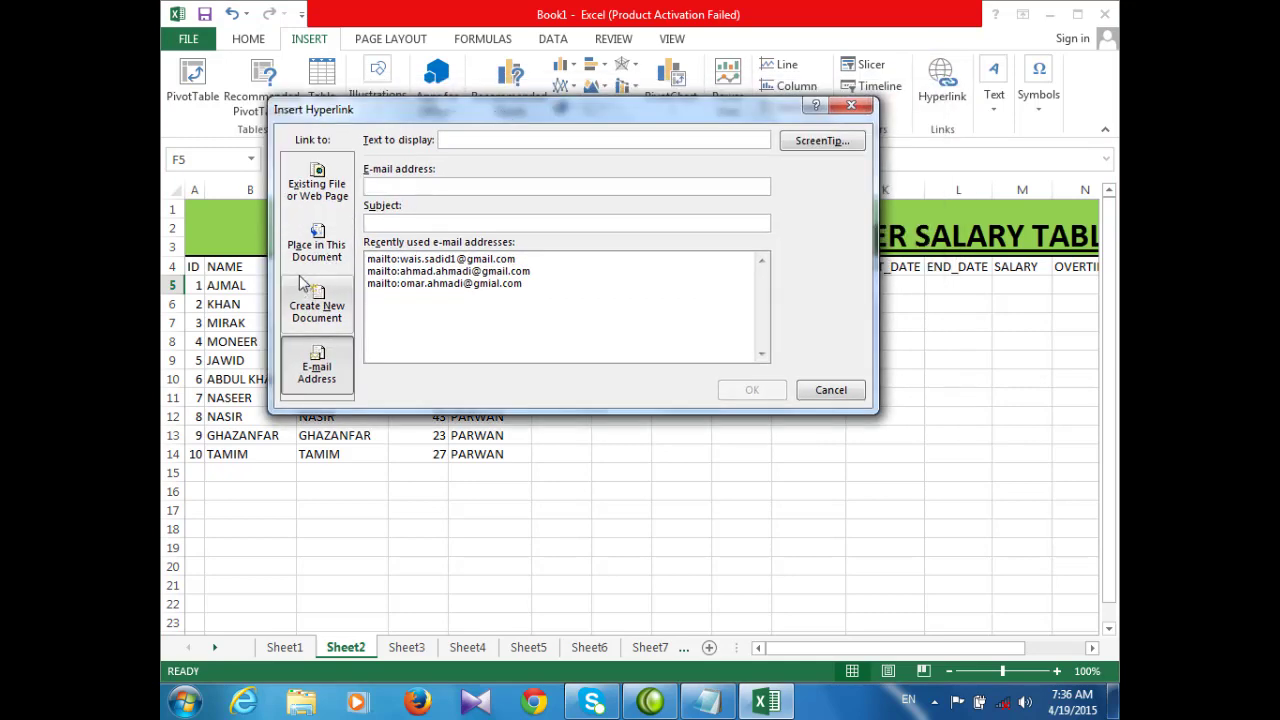
{"action": "left_click", "coordinate": [316, 250]}
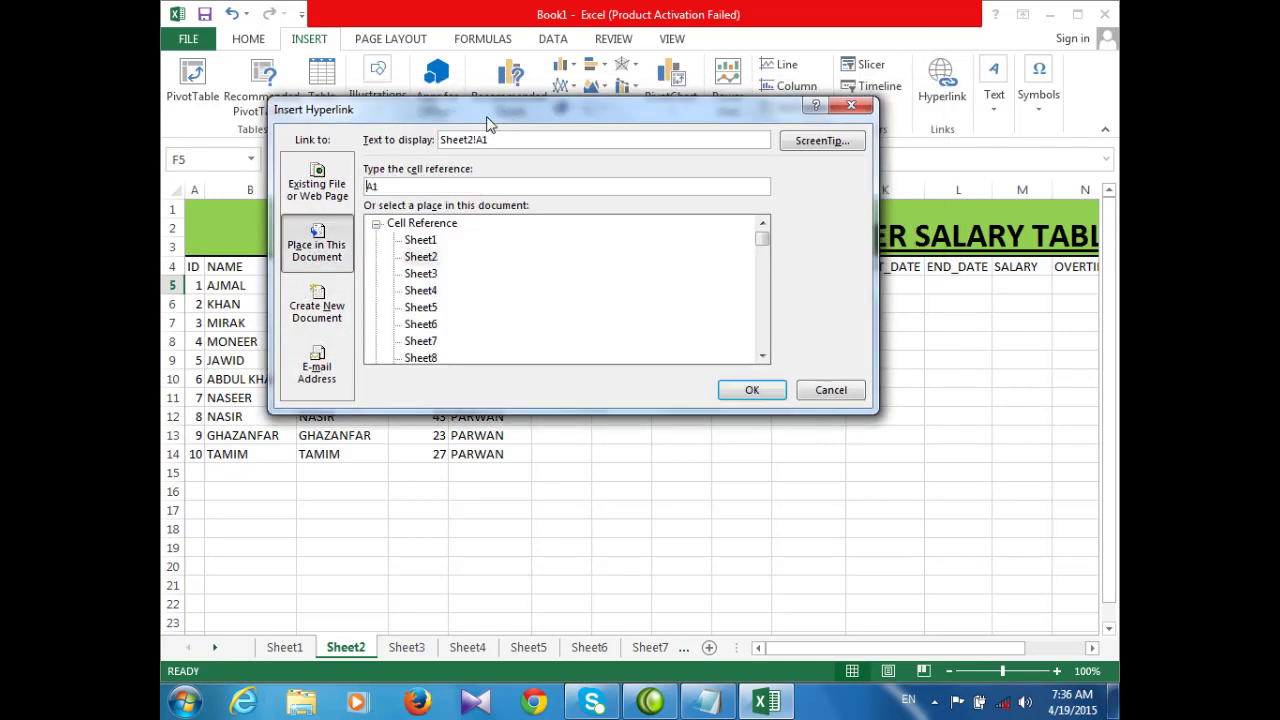
{"action": "left_click_drag", "start_coordinate": [490, 122], "coordinate": [483, 81]}
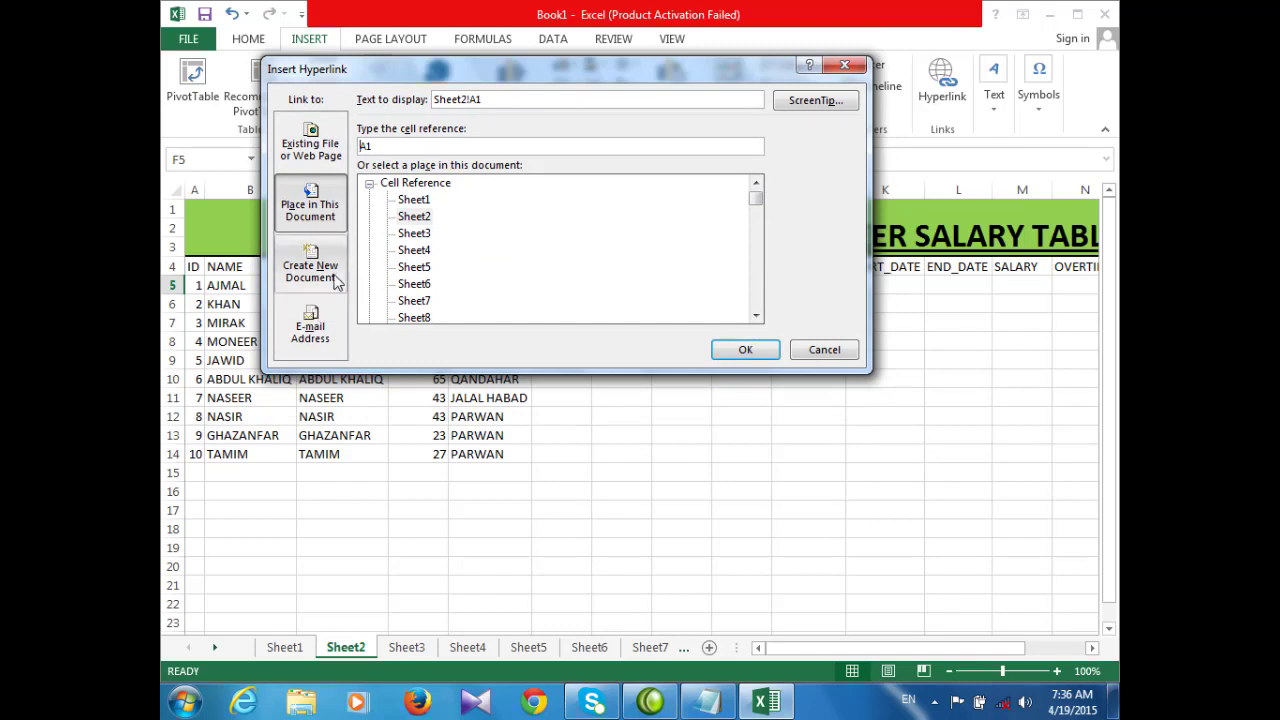
{"action": "left_click", "coordinate": [313, 128]}
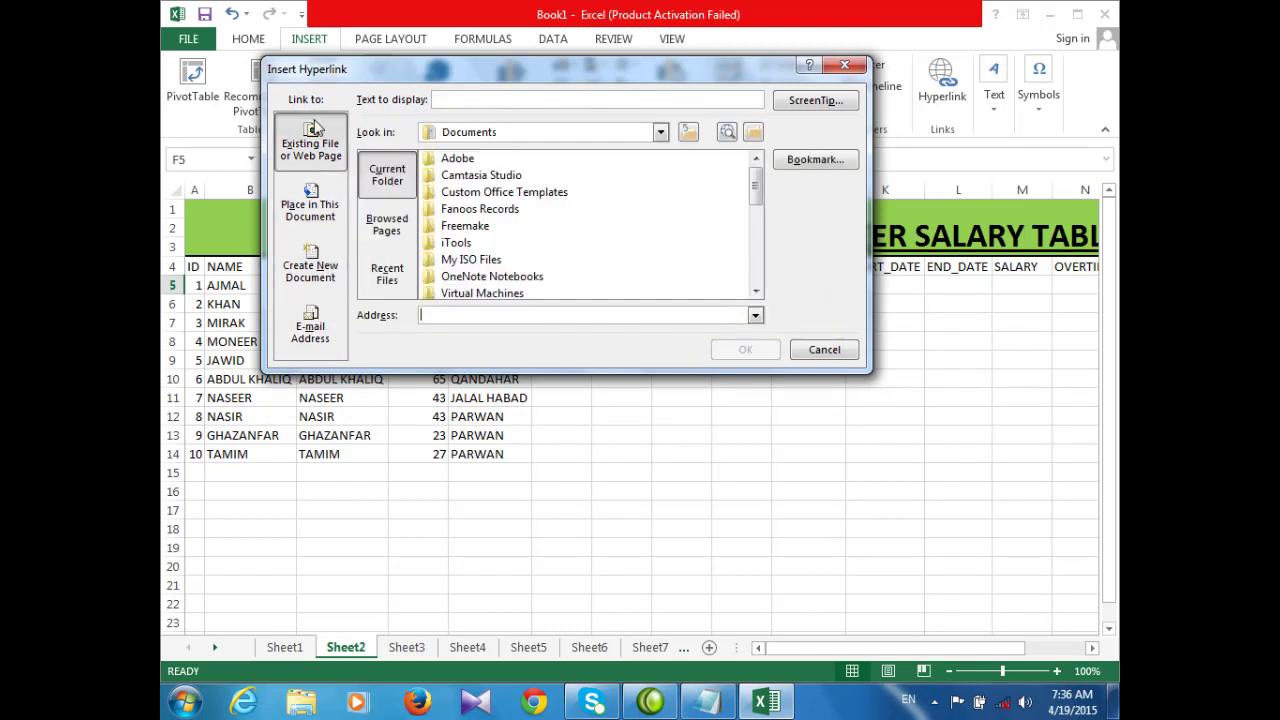
{"action": "left_click", "coordinate": [660, 134]}
{"action": "left_click", "coordinate": [460, 150]}
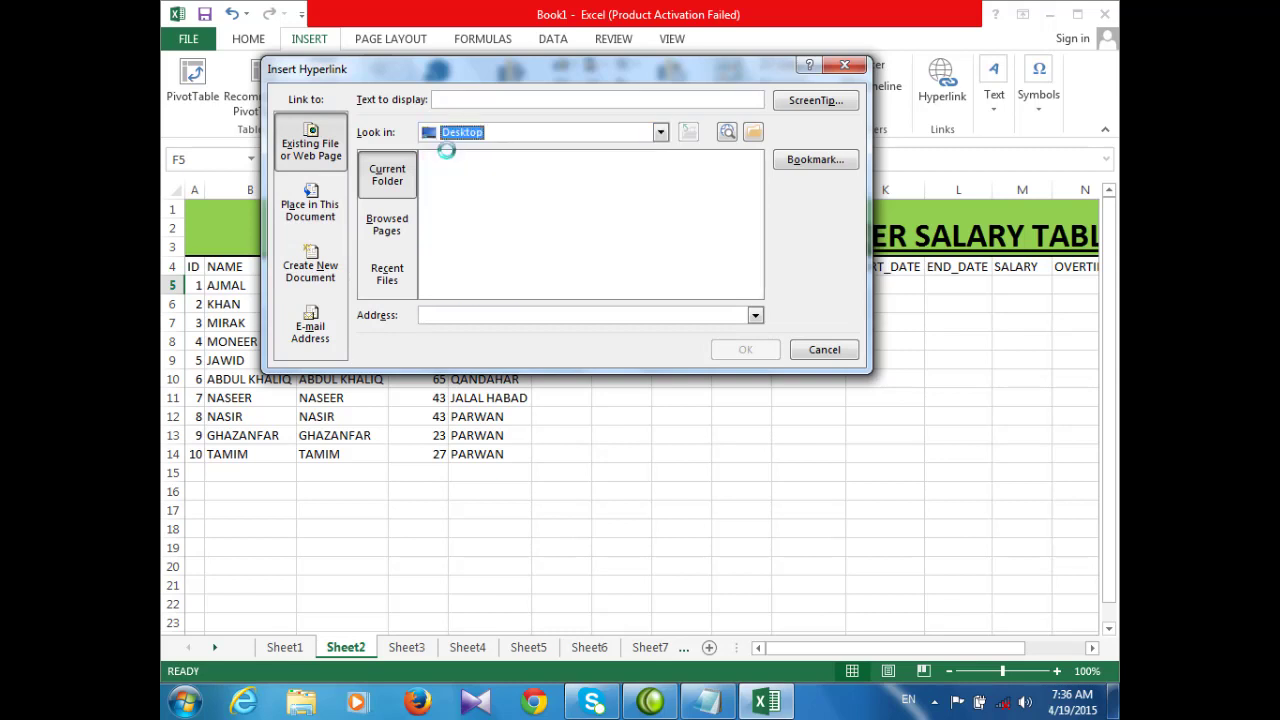
{"action": "left_click_drag", "start_coordinate": [753, 223], "coordinate": [755, 260]}
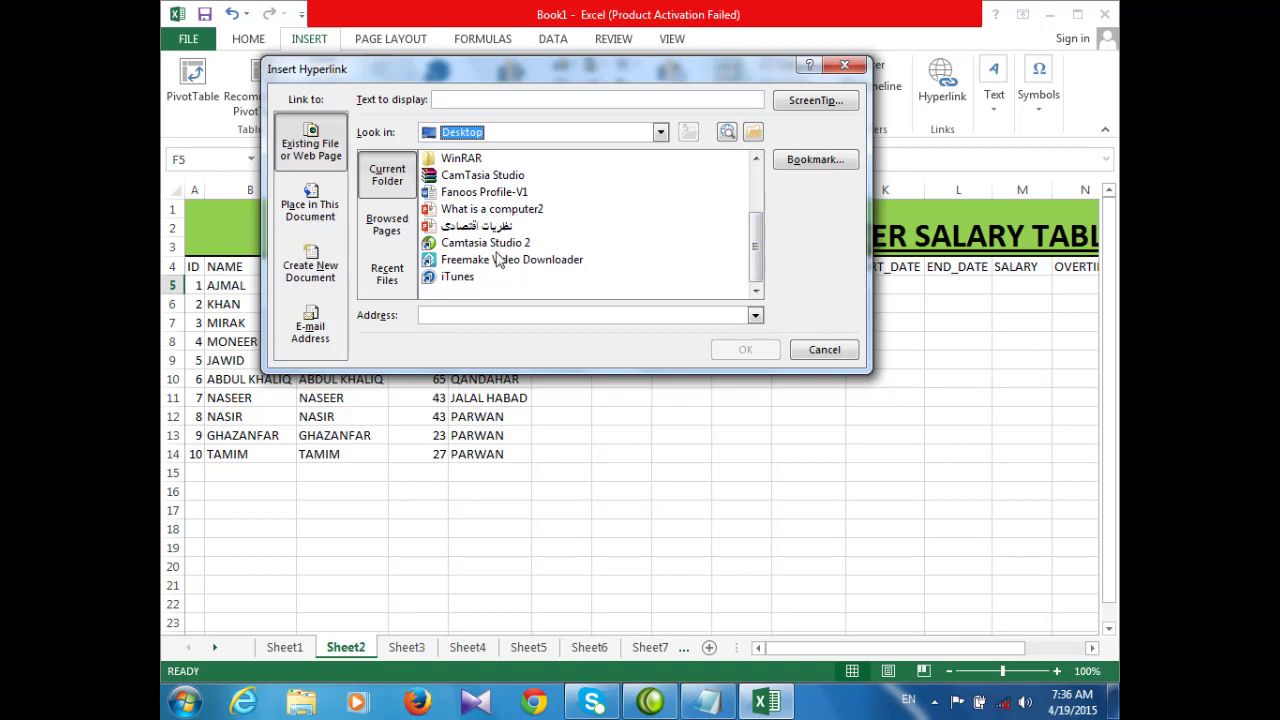
Launch Microsoft Paint with the mspaint command from the Run prompt.
{"action": "key", "text": "super+r"}
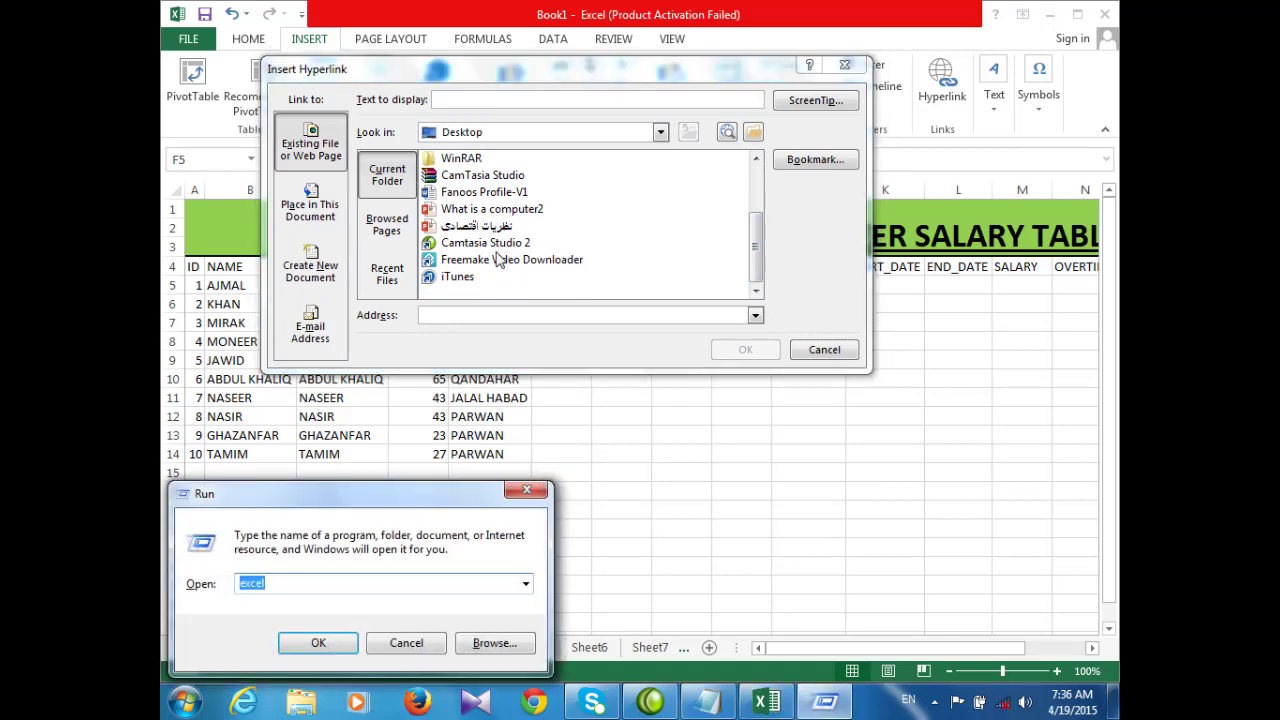
{"action": "type", "text": "mspaint"}
{"action": "key", "text": "Return"}
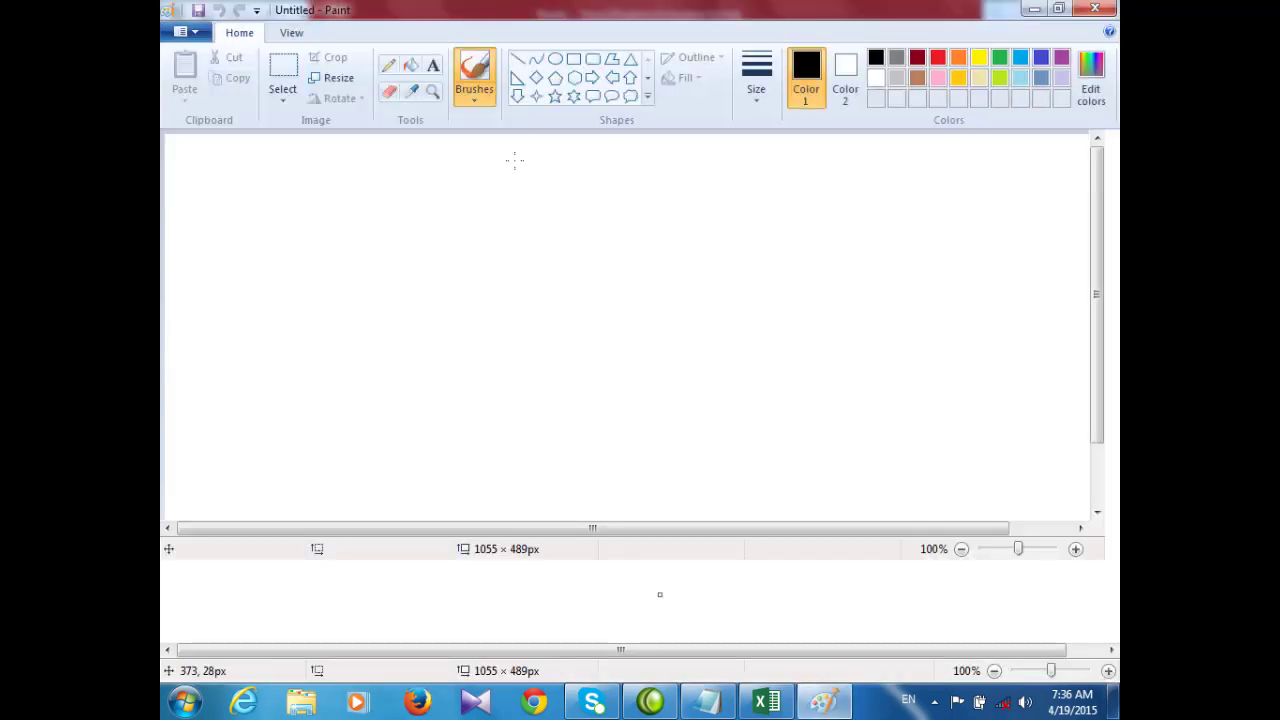
Draw a stick figure with an oval head, a line body, two arms and two legs.
{"action": "left_click", "coordinate": [555, 58]}
{"action": "mouse_move", "coordinate": [502, 174]}
{"action": "left_mouse_down"}
{"action": "mouse_move", "coordinate": [657, 395]}
{"action": "mouse_move", "coordinate": [643, 321]}
{"action": "left_mouse_up"}
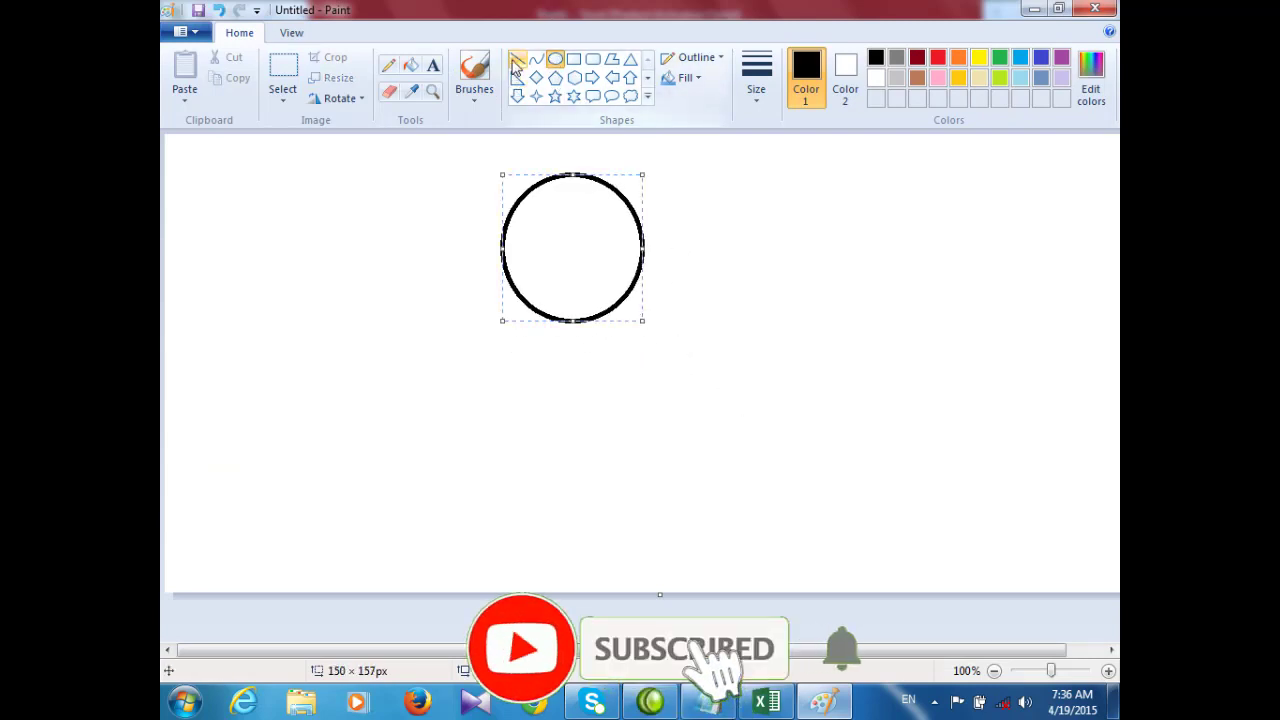
{"action": "left_click", "coordinate": [516, 60]}
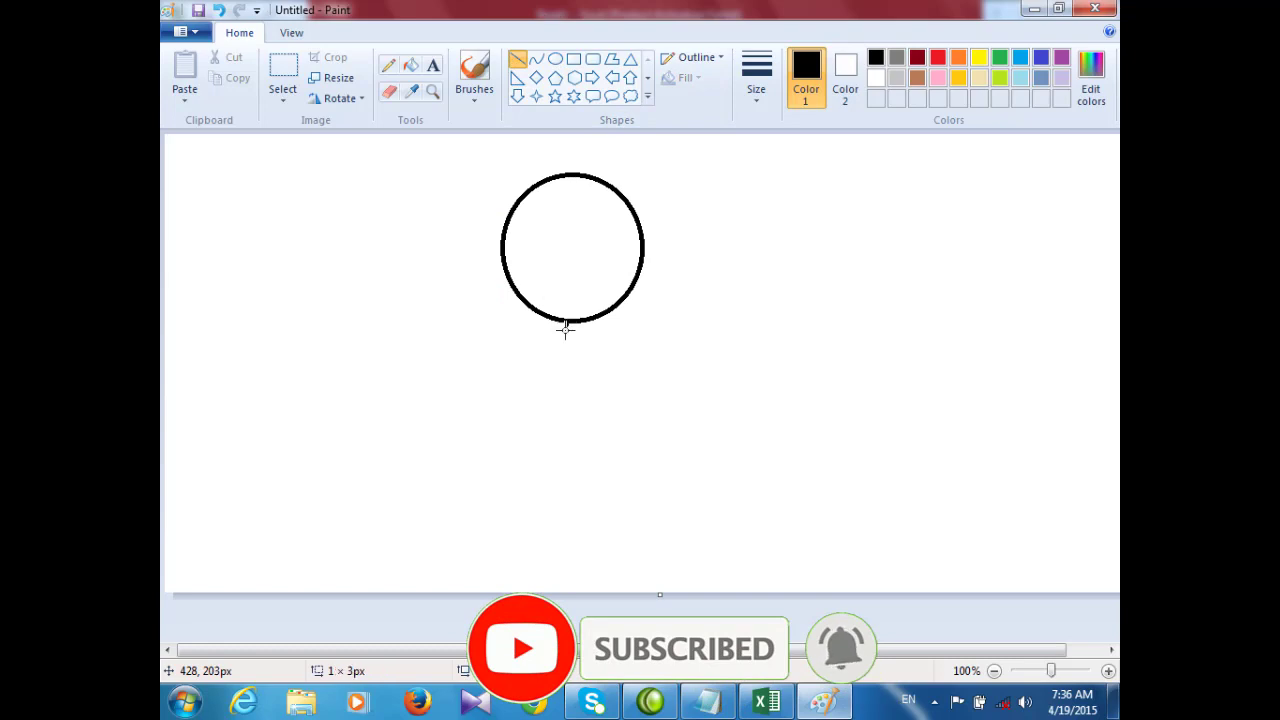
{"action": "left_click_drag", "start_coordinate": [566, 321], "coordinate": [572, 531]}
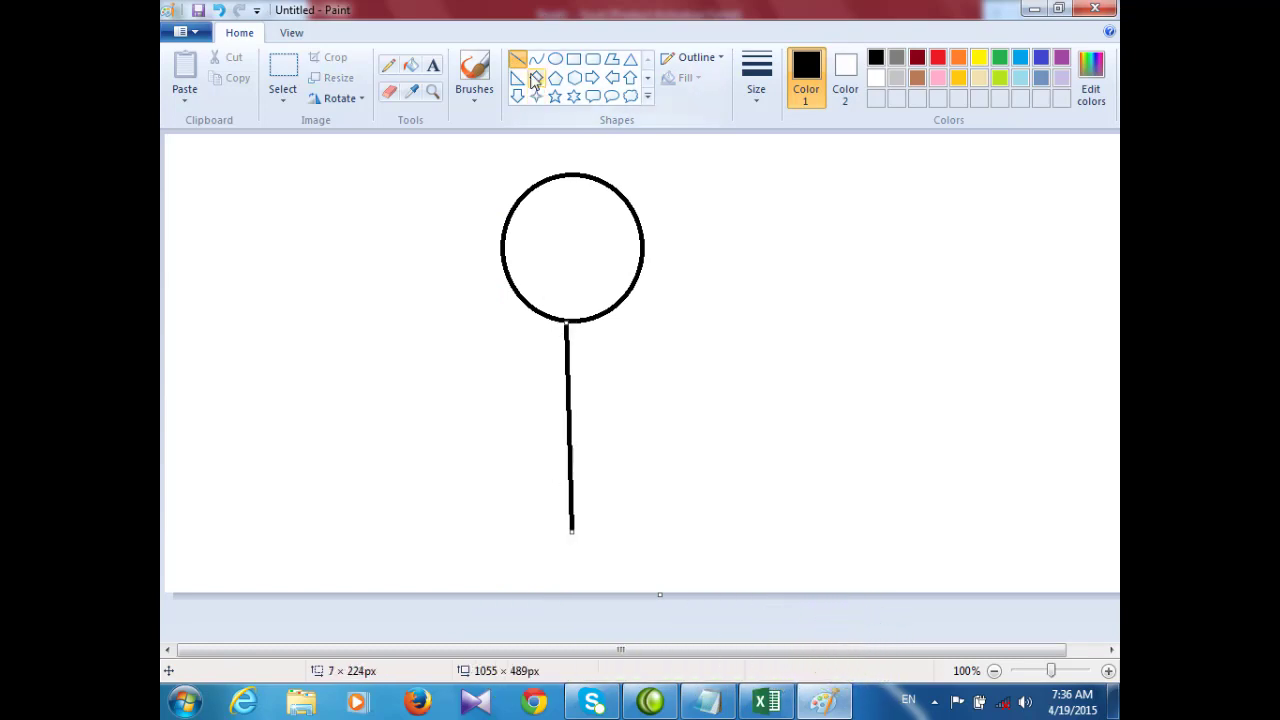
{"action": "left_click", "coordinate": [575, 362]}
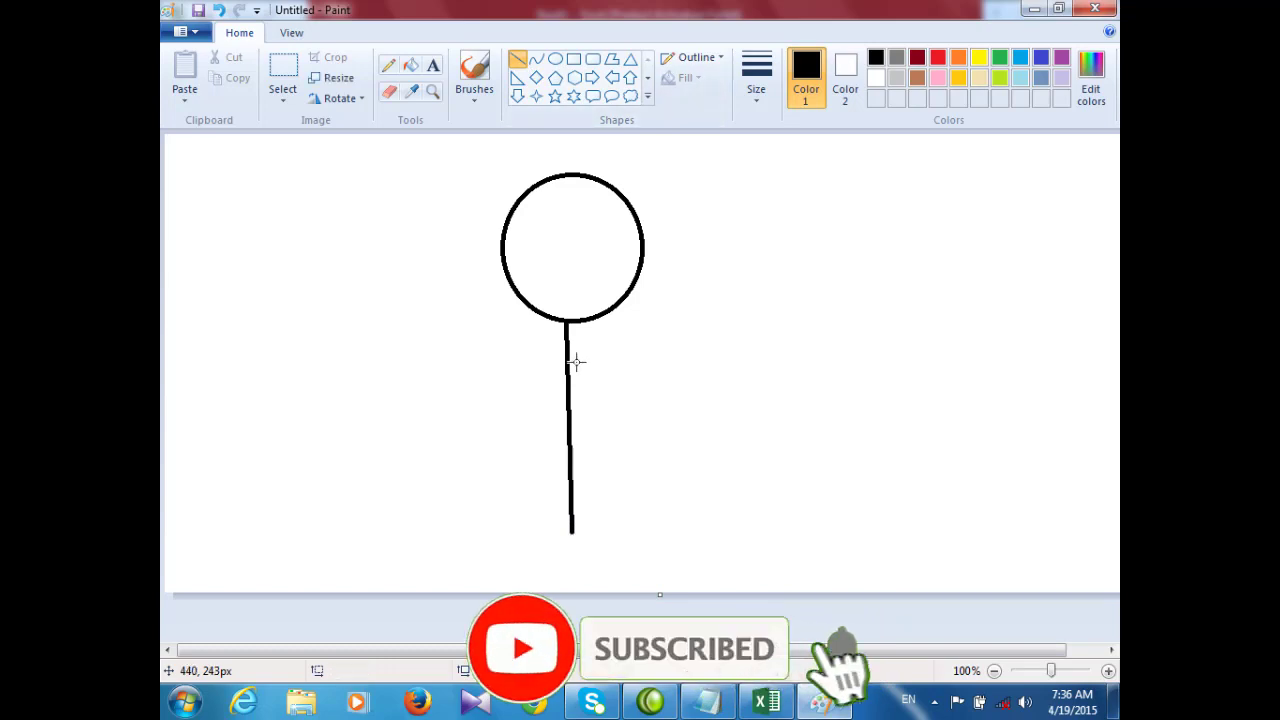
{"action": "left_click_drag", "start_coordinate": [565, 341], "coordinate": [495, 432]}
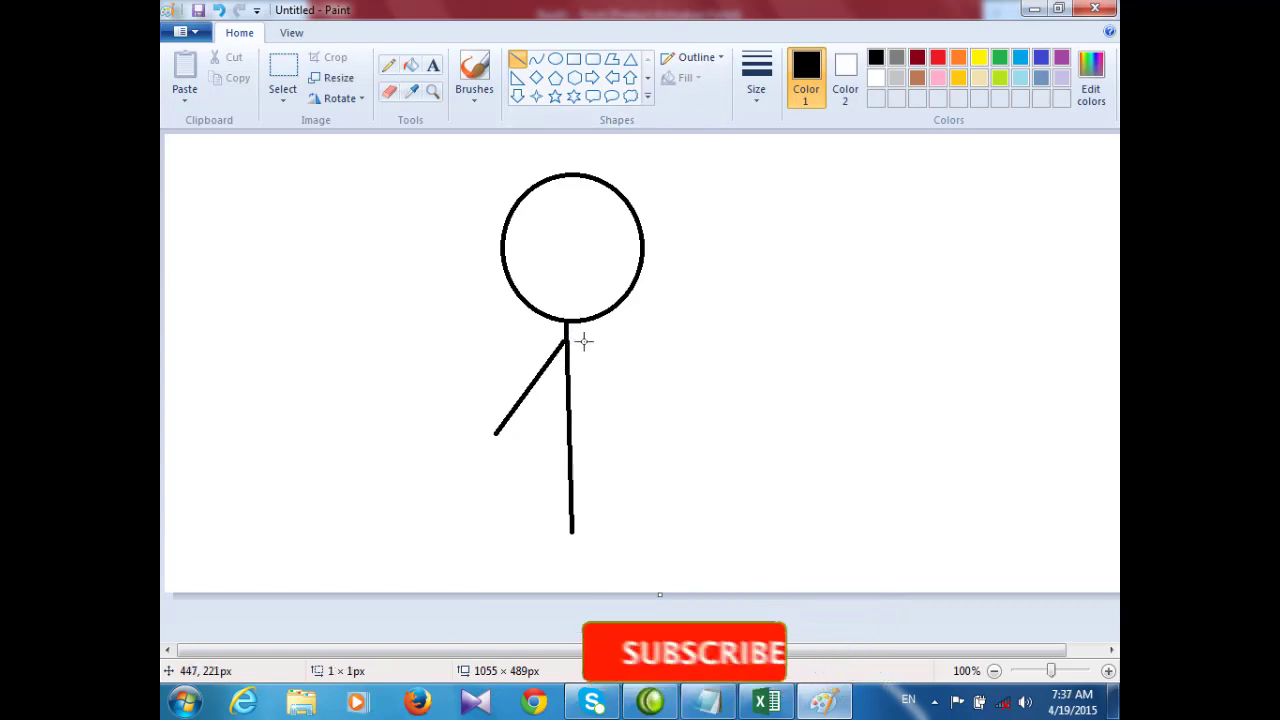
{"action": "left_click_drag", "start_coordinate": [565, 341], "coordinate": [654, 419]}
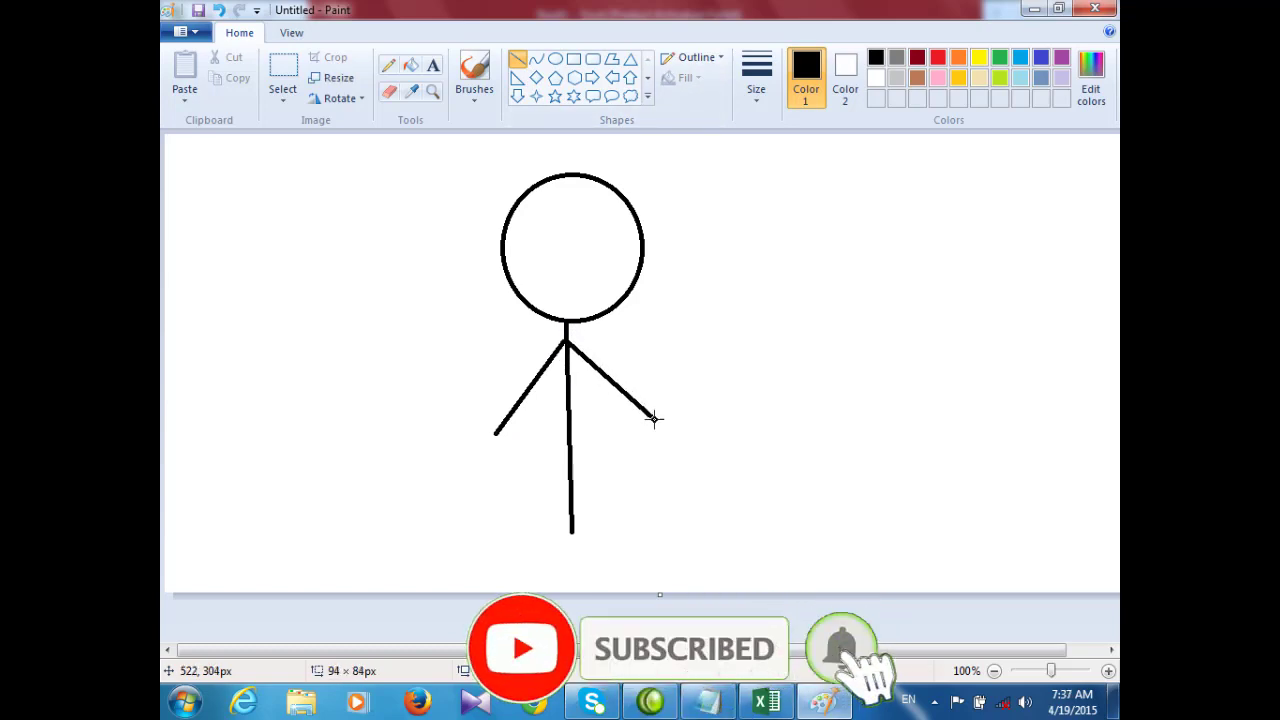
{"action": "left_click_drag", "start_coordinate": [569, 446], "coordinate": [488, 592]}
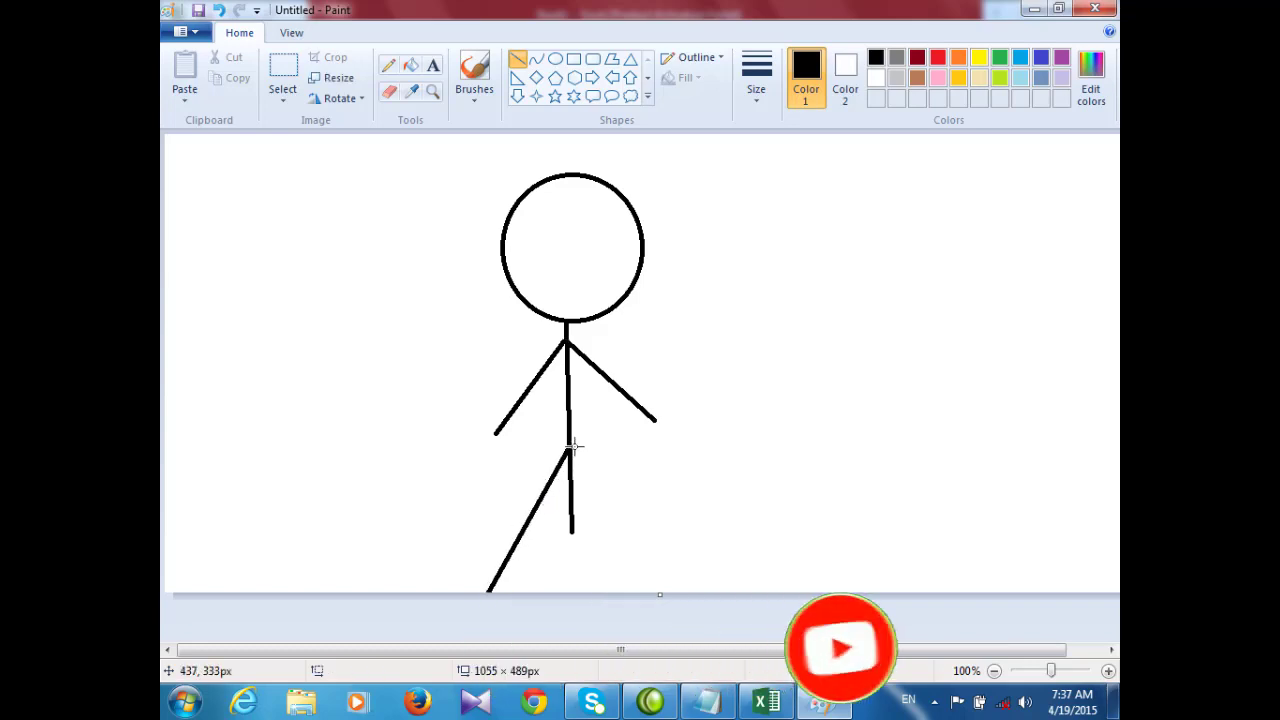
{"action": "left_click_drag", "start_coordinate": [570, 448], "coordinate": [686, 586]}
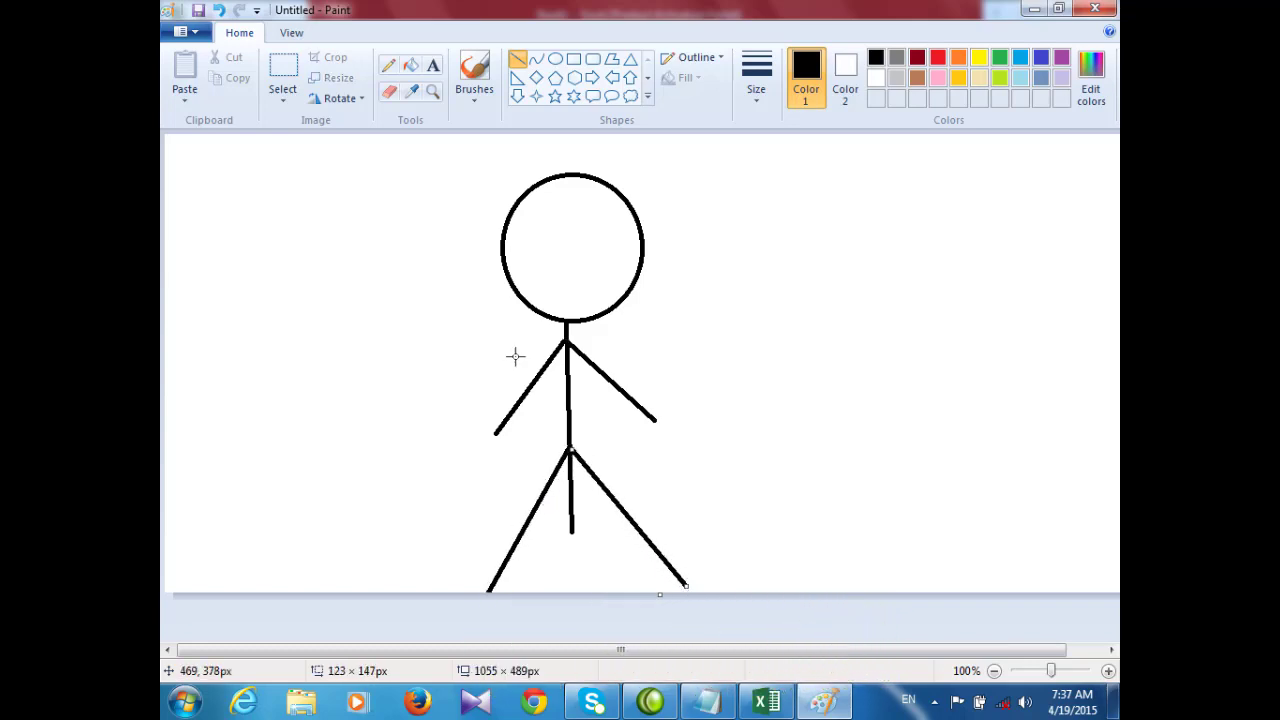
Save the drawing to the Desktop as a JPEG named SDDD, then close Paint.
{"action": "key", "text": "ctrl+s"}
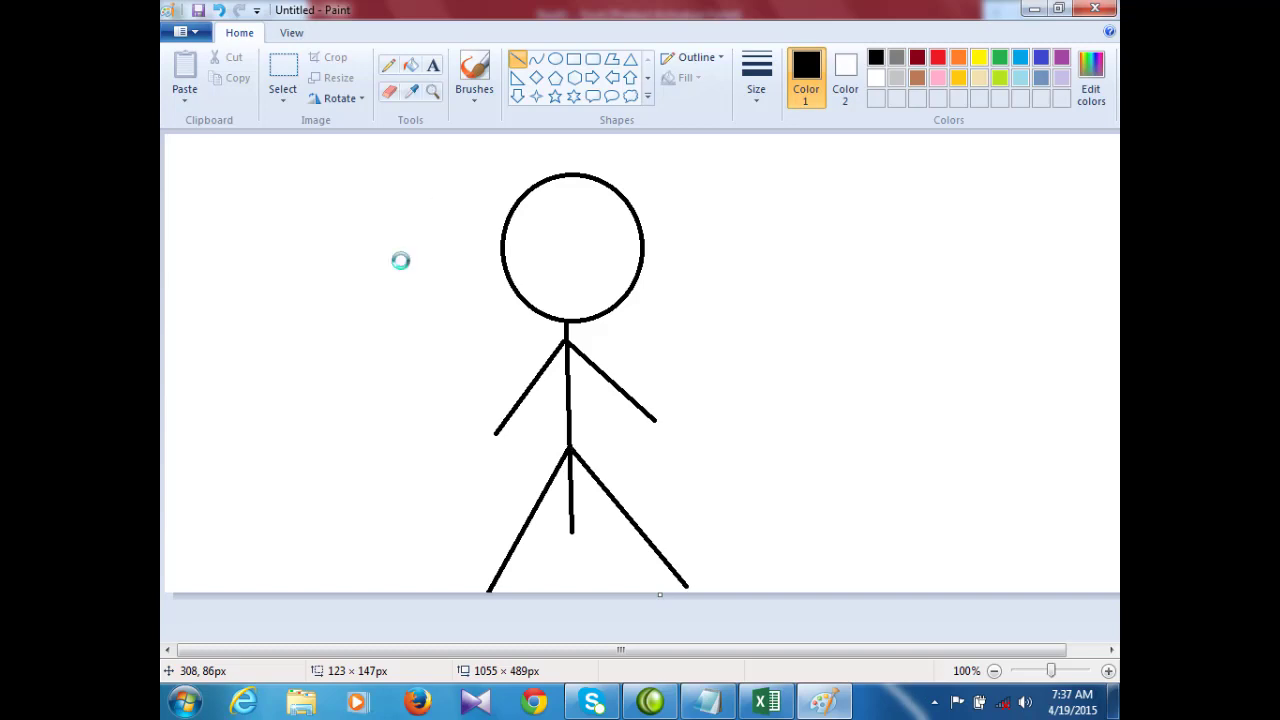
{"action": "left_click", "coordinate": [564, 237]}
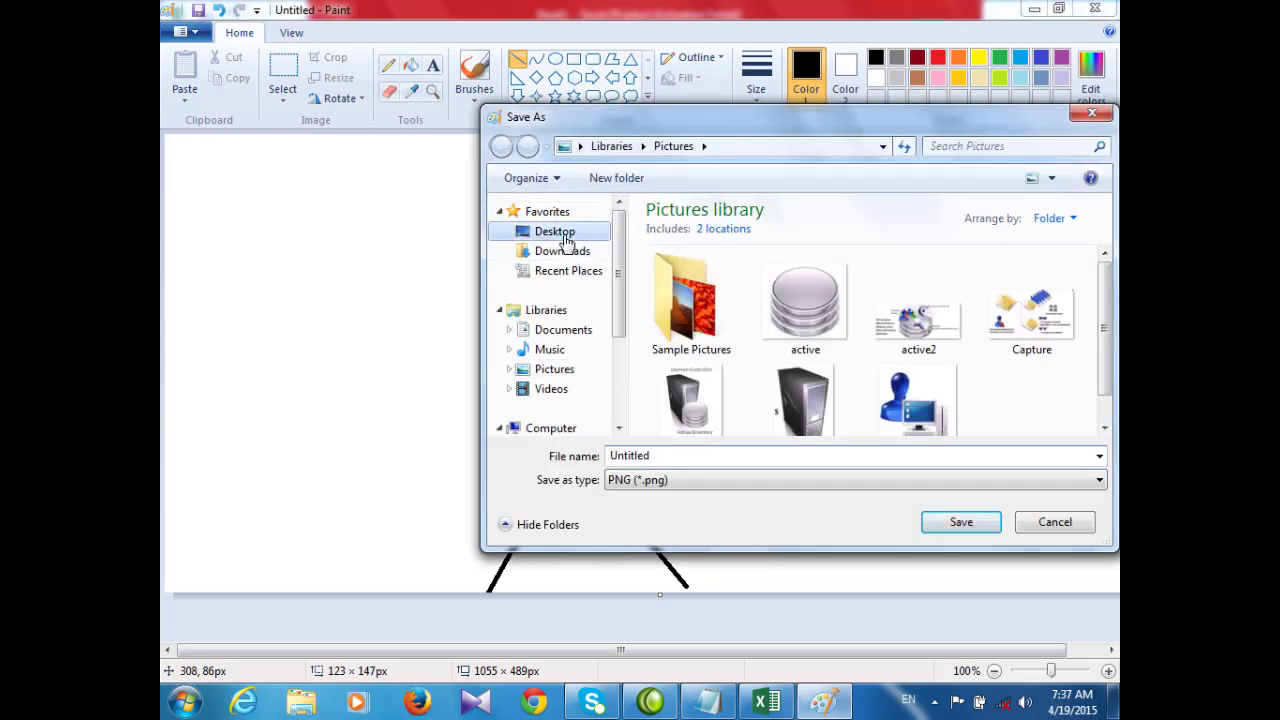
{"action": "left_click", "coordinate": [686, 480]}
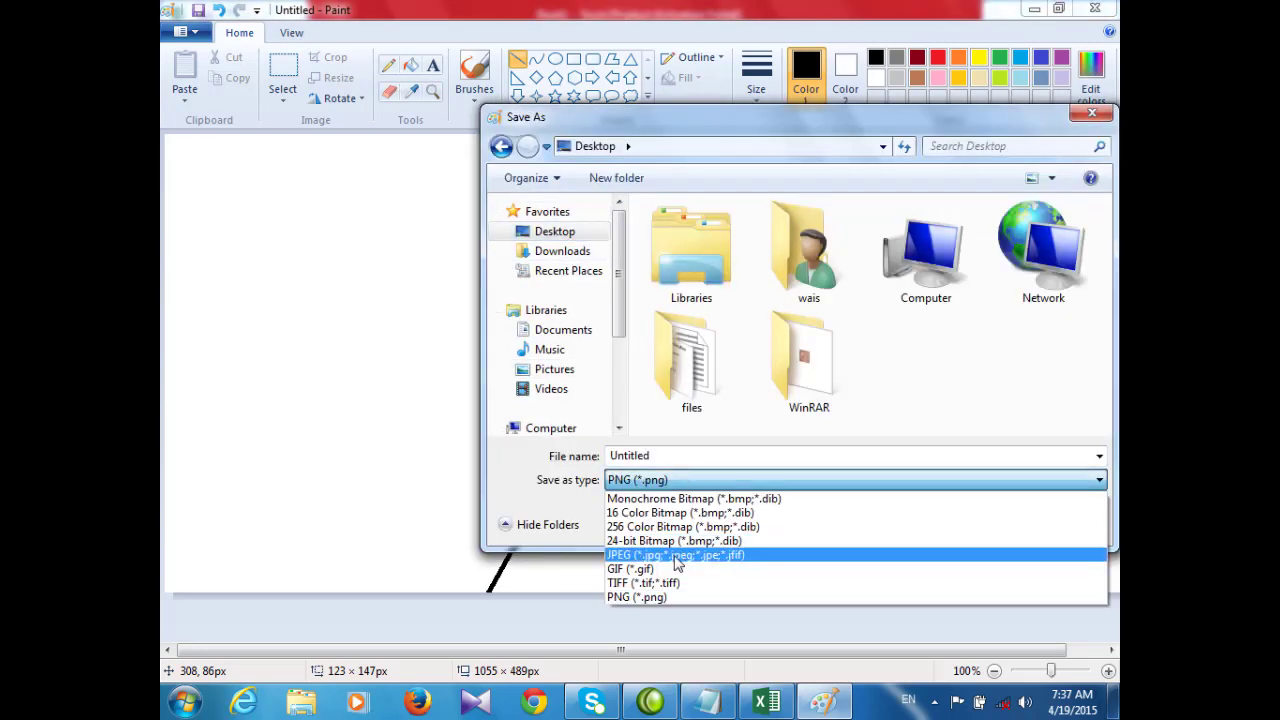
{"action": "left_click", "coordinate": [675, 556]}
{"action": "double_click", "coordinate": [648, 456]}
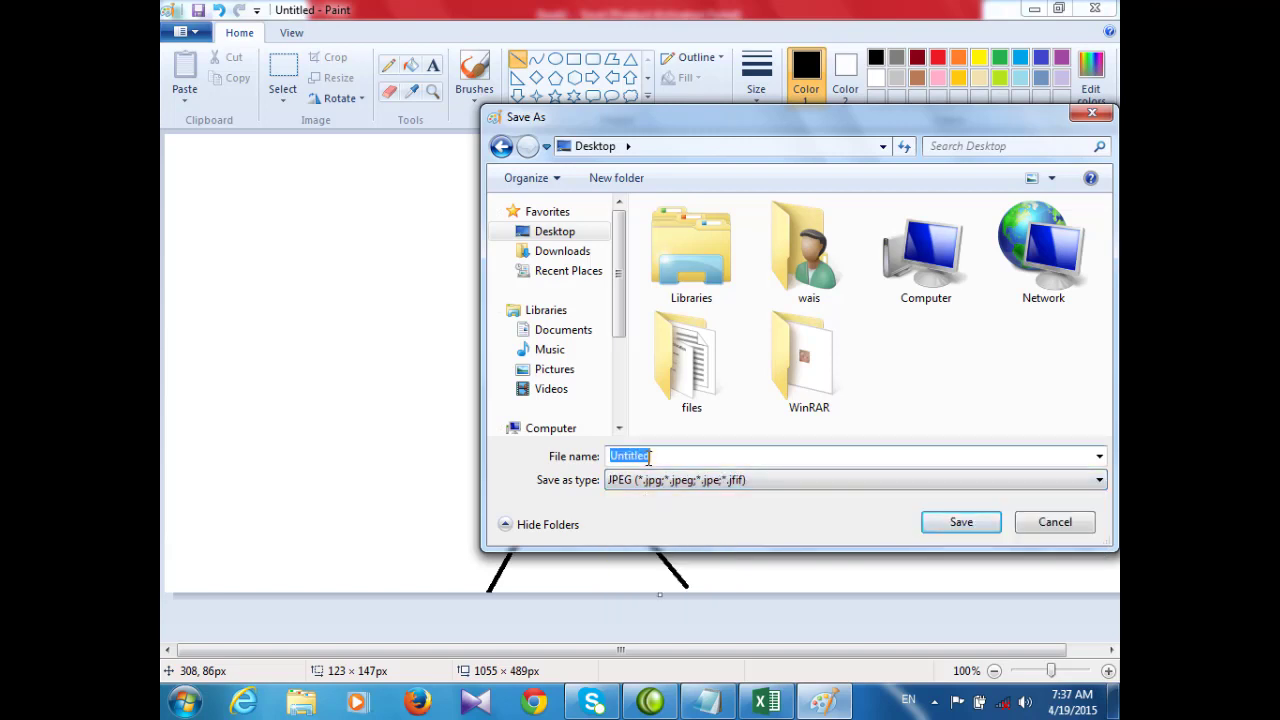
{"action": "type", "text": "S"}
{"action": "type", "text": "DDD"}
{"action": "left_click", "coordinate": [988, 522]}
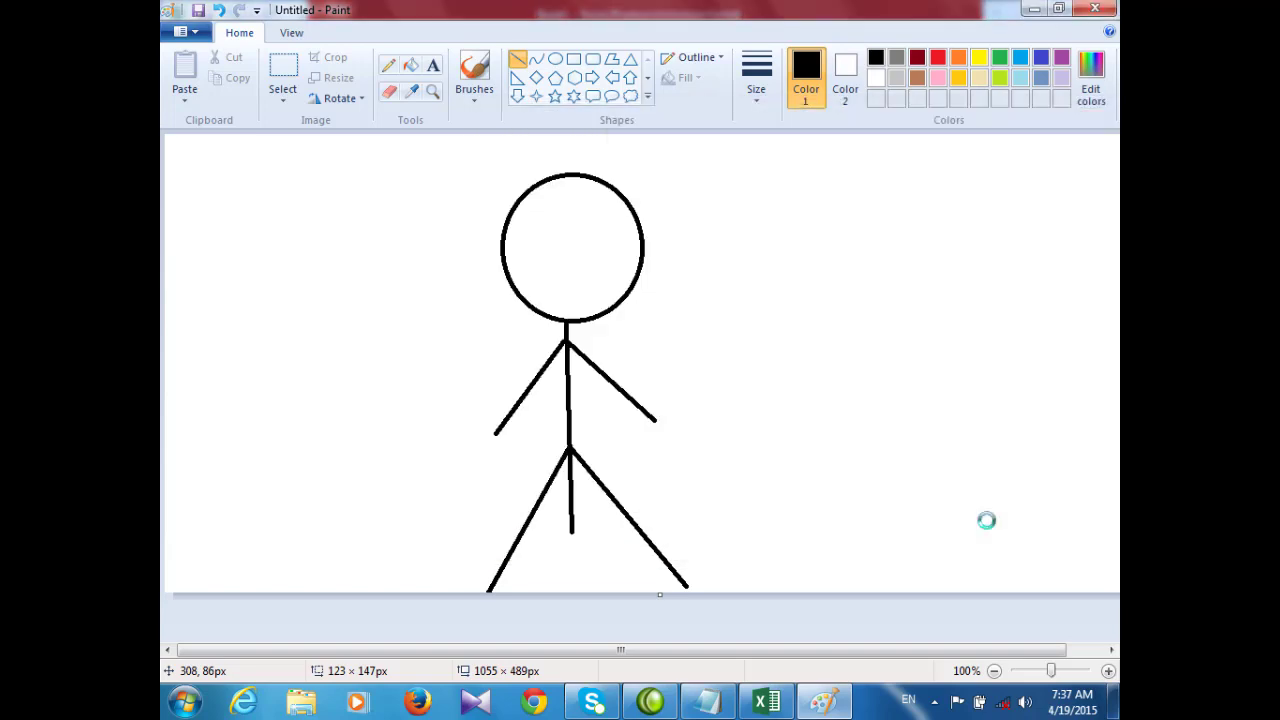
{"action": "left_click", "coordinate": [1105, 13]}
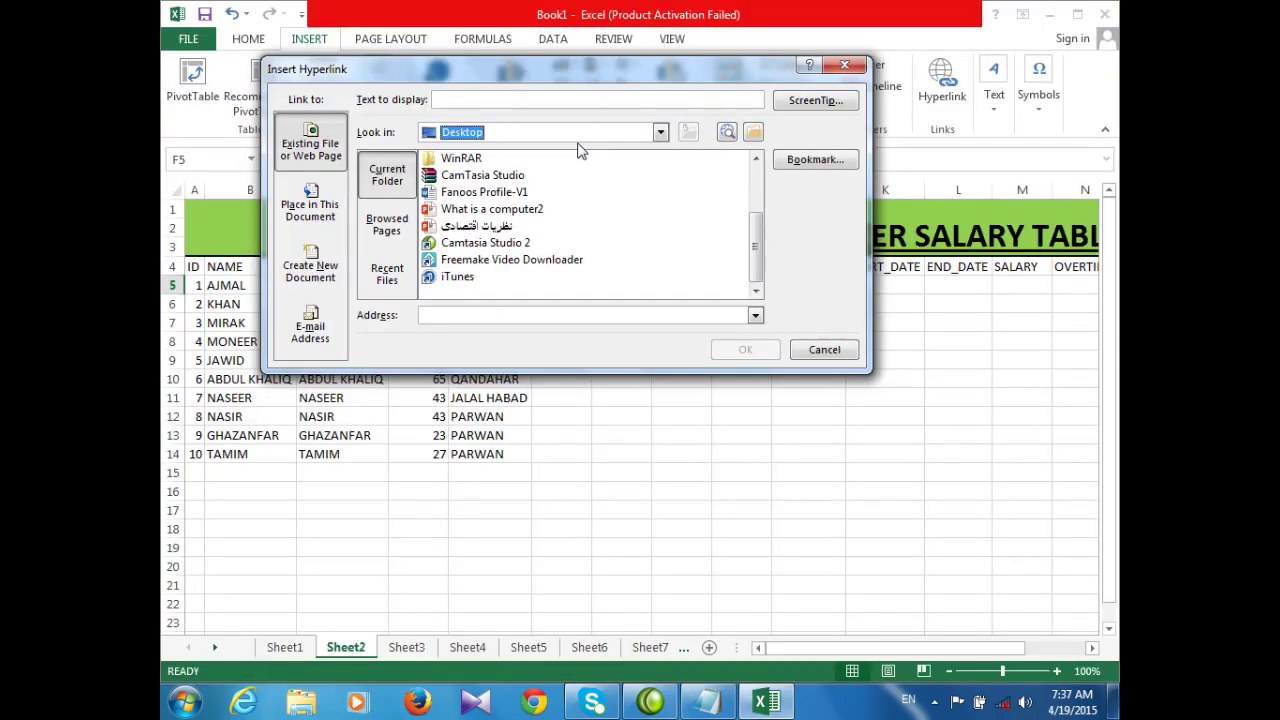
Browse the Desktop, pick SDDD as the link target, and clear the file path from the display text.
{"action": "left_click", "coordinate": [660, 132]}
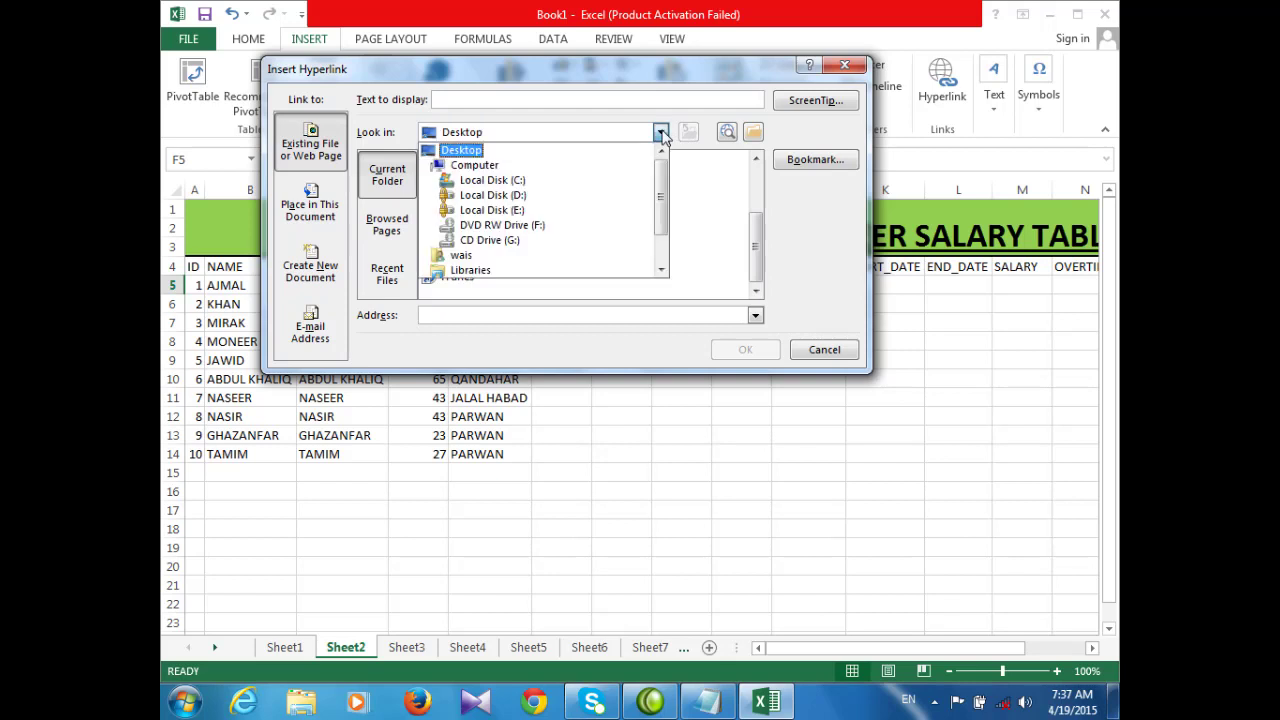
{"action": "left_click", "coordinate": [474, 158]}
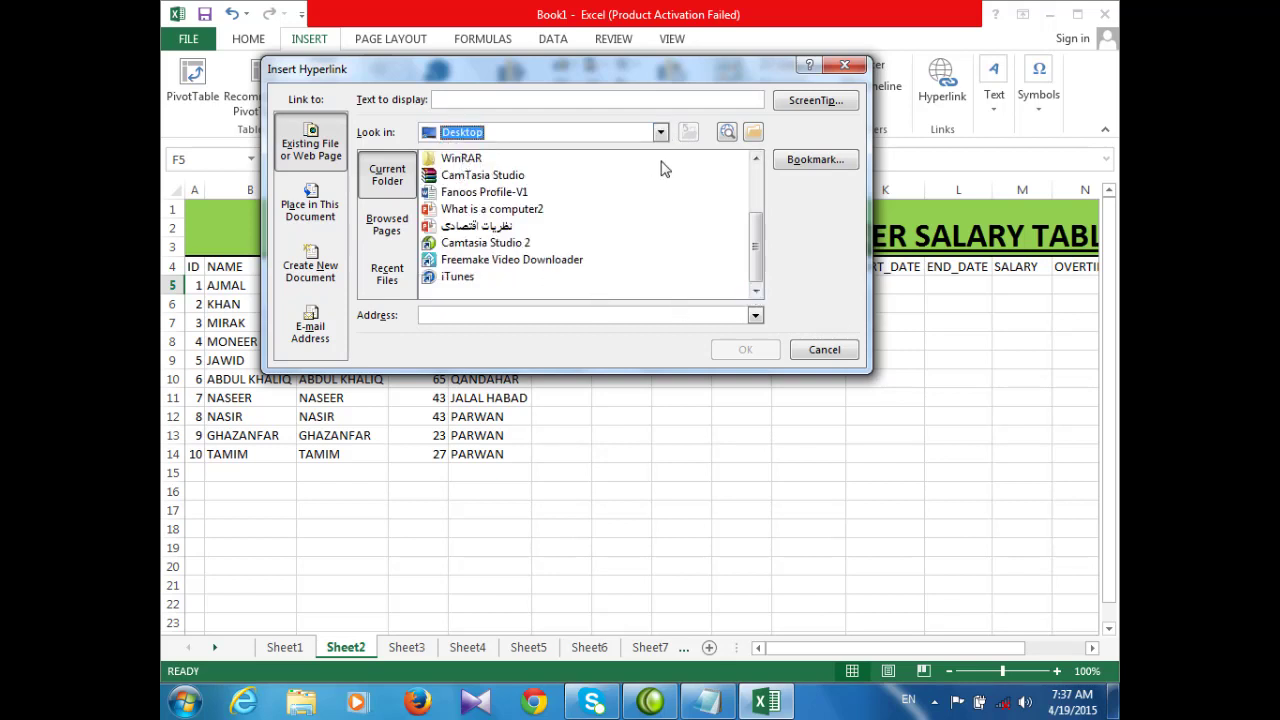
{"action": "left_click", "coordinate": [661, 132]}
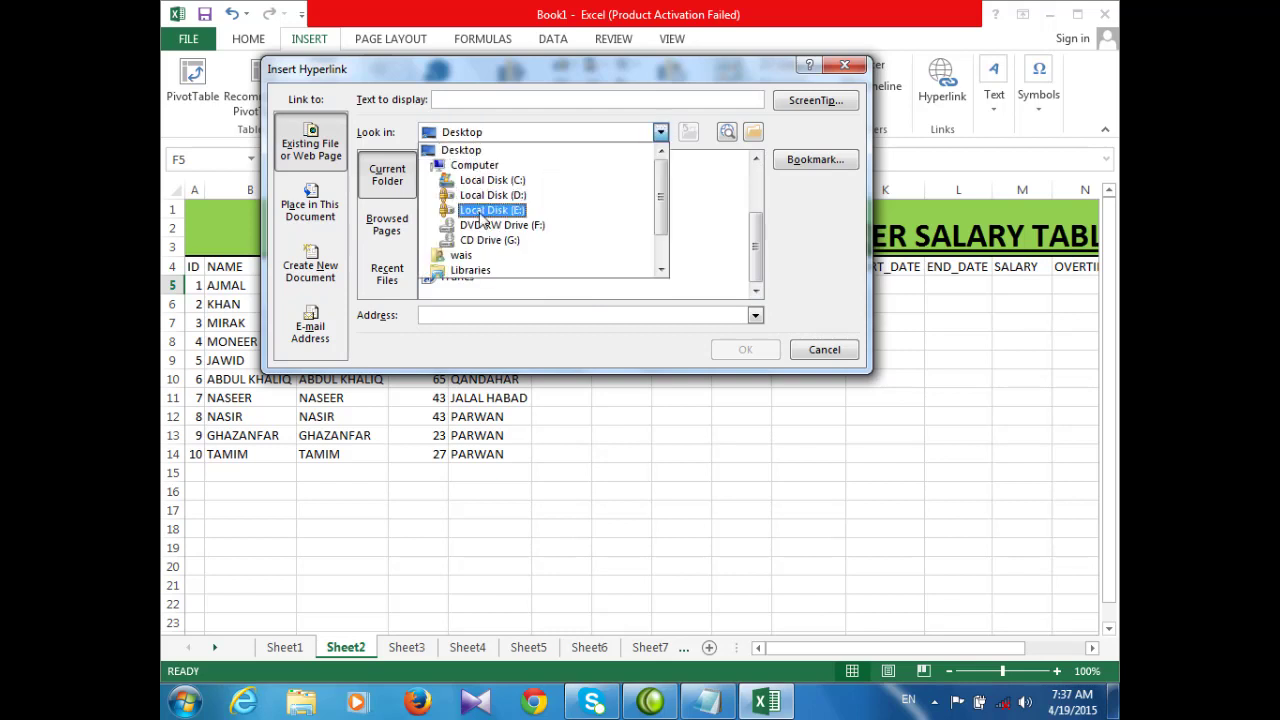
{"action": "left_click", "coordinate": [465, 255]}
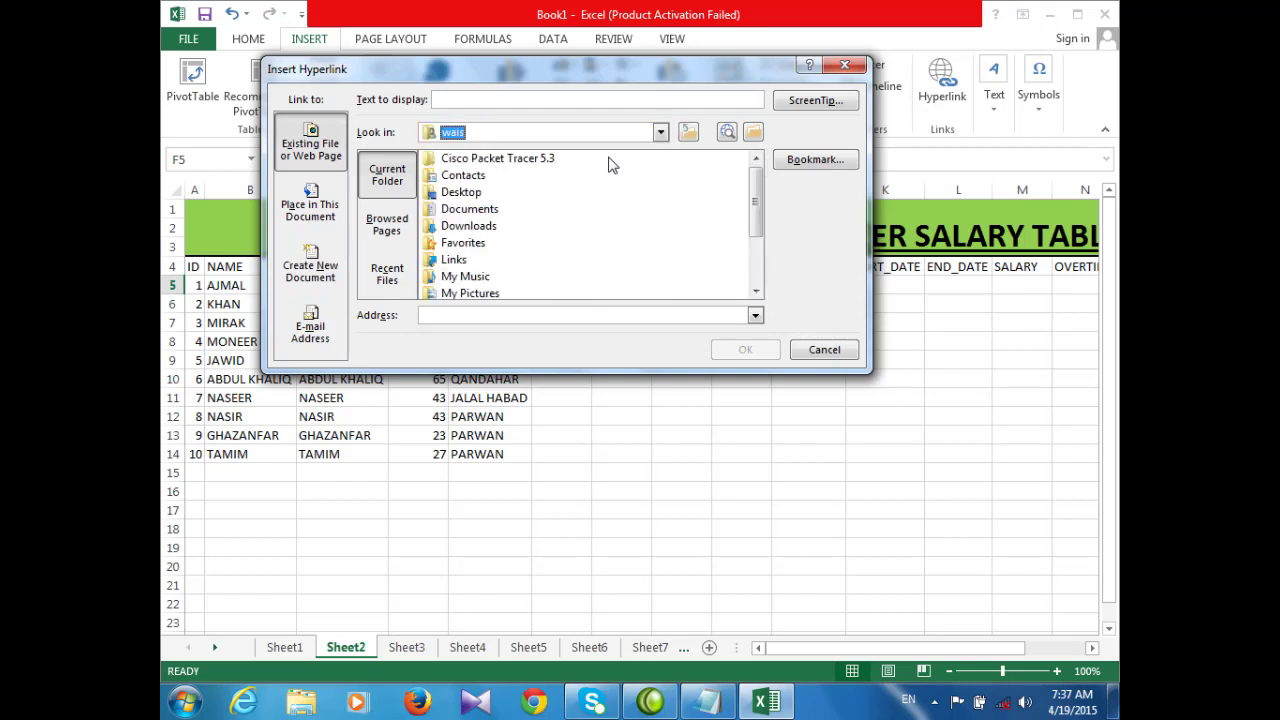
{"action": "left_click", "coordinate": [661, 132]}
{"action": "left_click", "coordinate": [455, 152]}
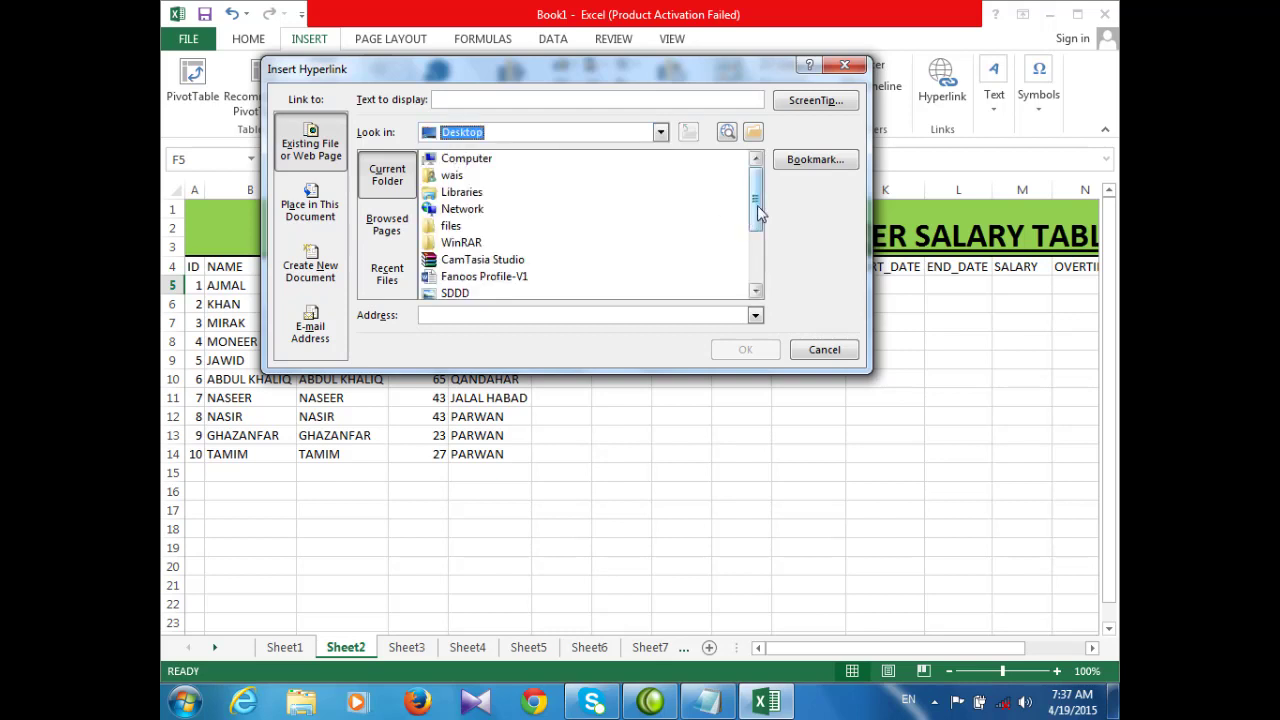
{"action": "left_click_drag", "start_coordinate": [757, 205], "coordinate": [754, 285]}
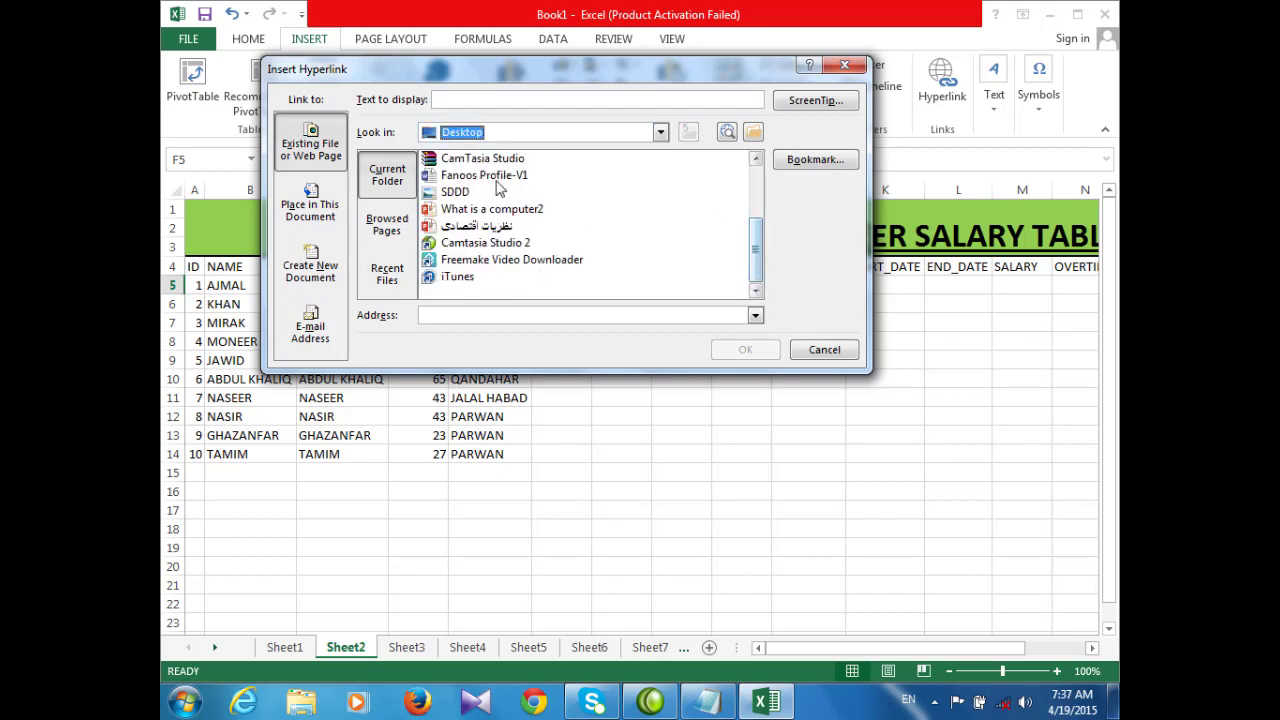
{"action": "left_click", "coordinate": [463, 192]}
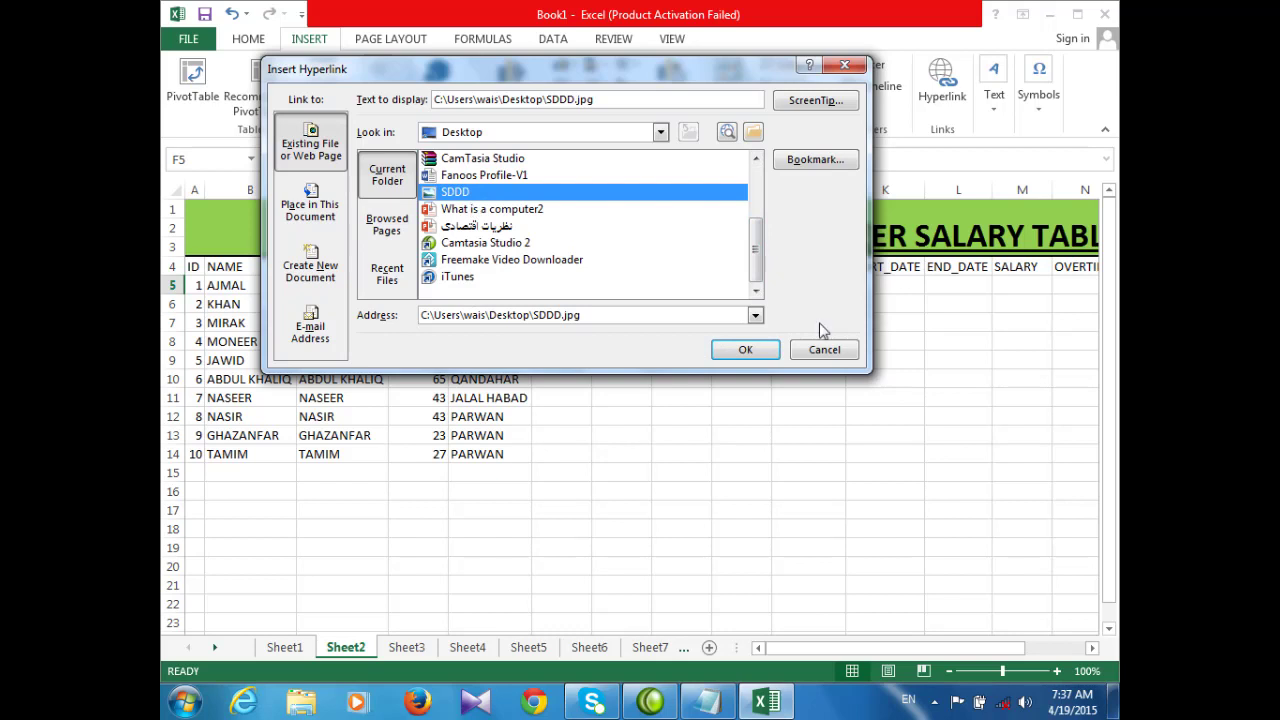
{"action": "left_click", "coordinate": [597, 99]}
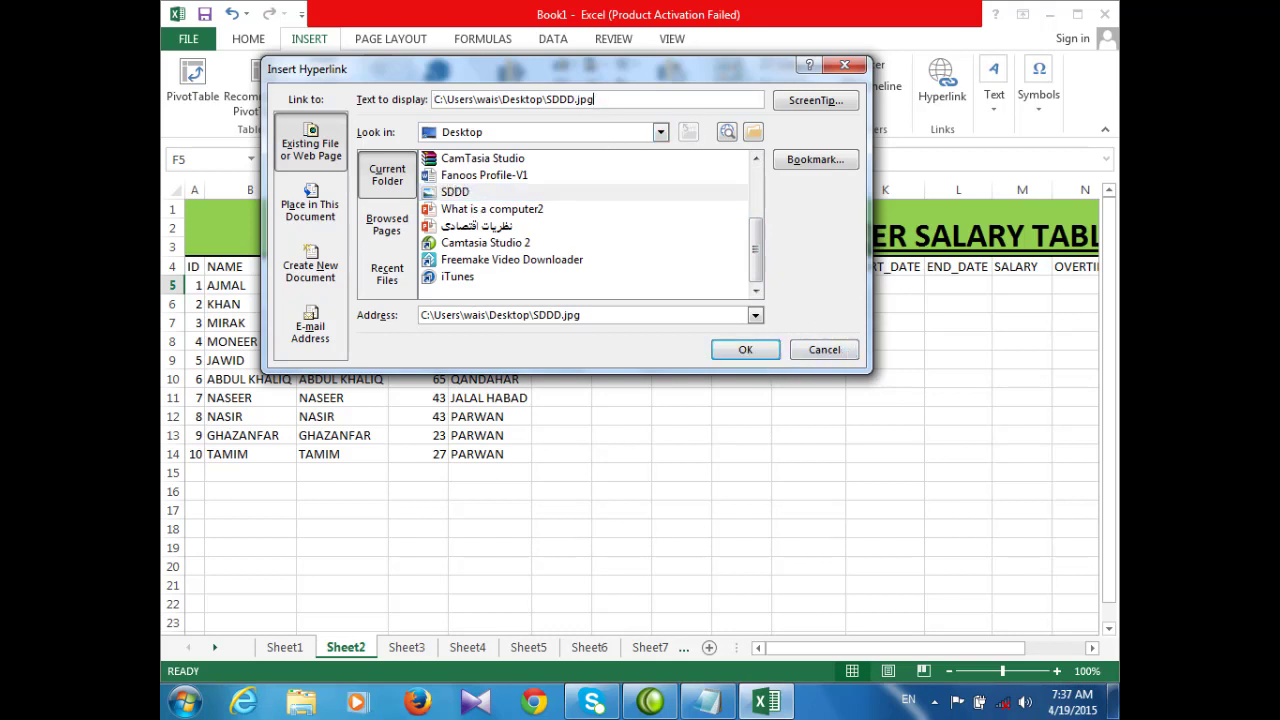
{"action": "key", "text": "BackSpace"}
{"action": "key", "text": "BackSpace"}
{"action": "key", "text": "BackSpace"}
{"action": "key", "text": "BackSpace"}
{"action": "key", "text": "BackSpace"}
{"action": "key", "text": "BackSpace"}
{"action": "key", "text": "BackSpace"}
{"action": "key", "text": "BackSpace"}
{"action": "key", "text": "BackSpace"}
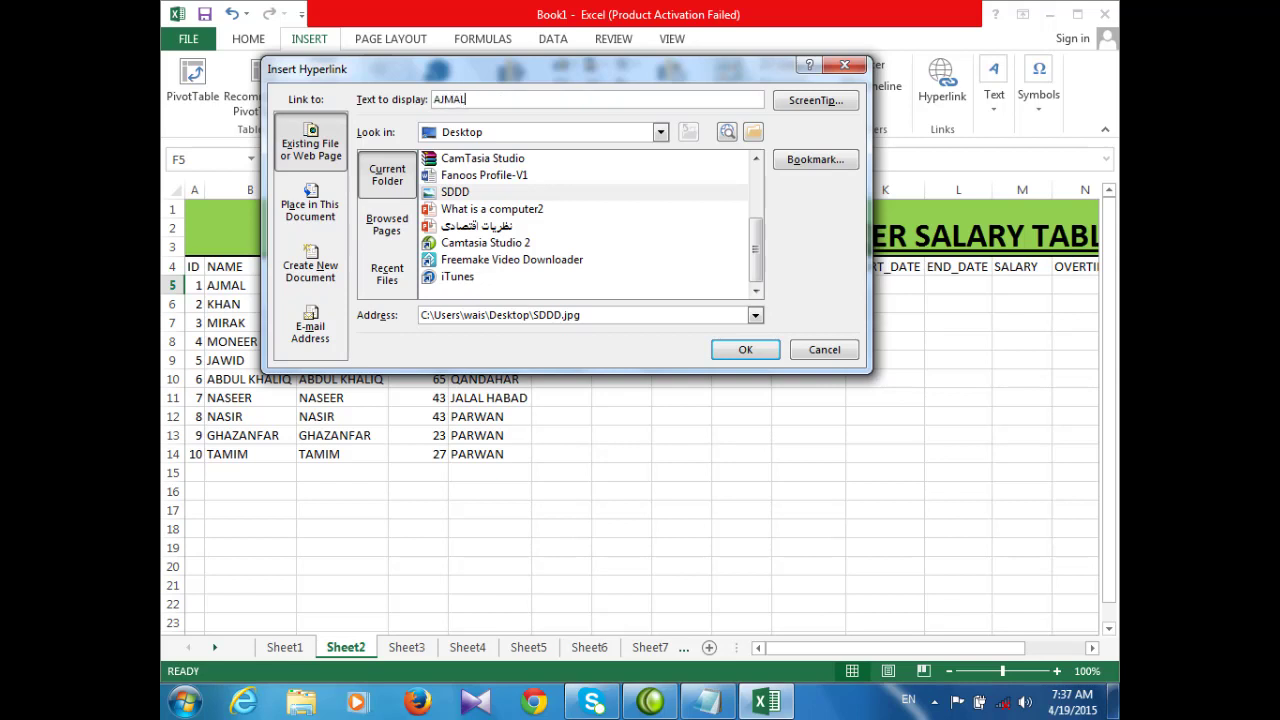
{"action": "left_click", "coordinate": [745, 350]}
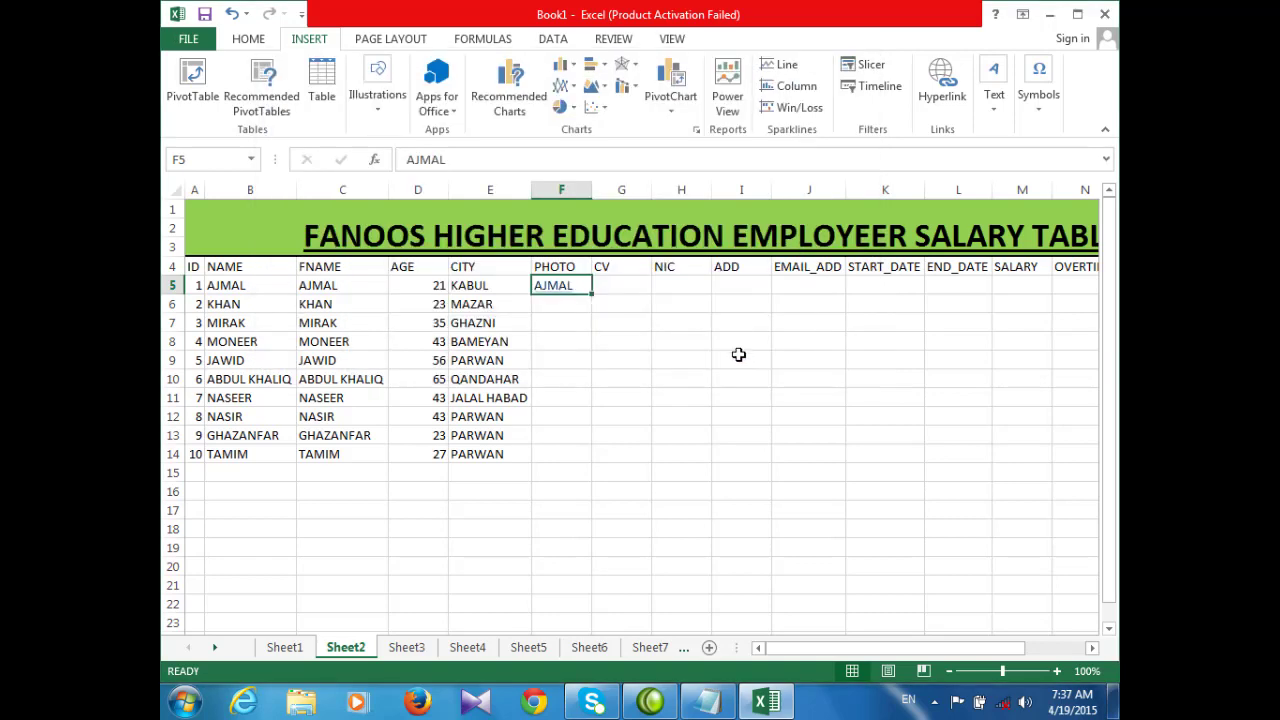
{"action": "left_click", "coordinate": [582, 324]}
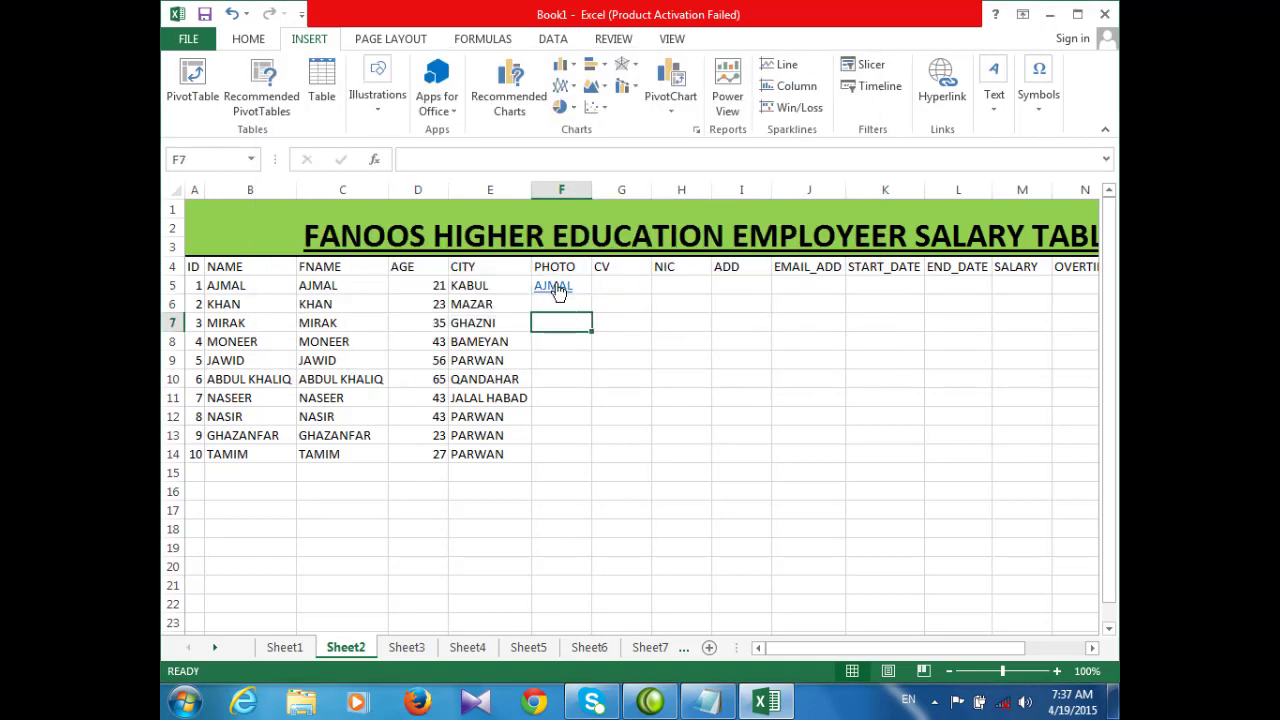
{"action": "left_click", "coordinate": [557, 288]}
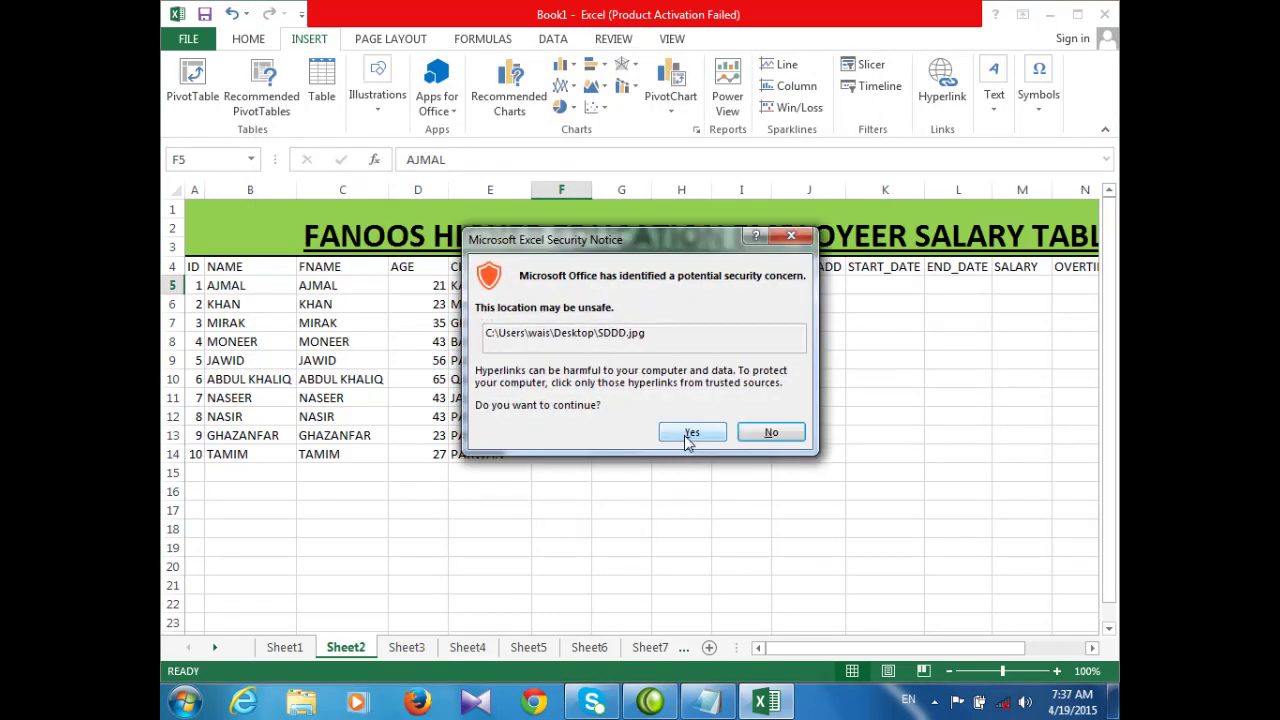
{"action": "left_click", "coordinate": [690, 432]}
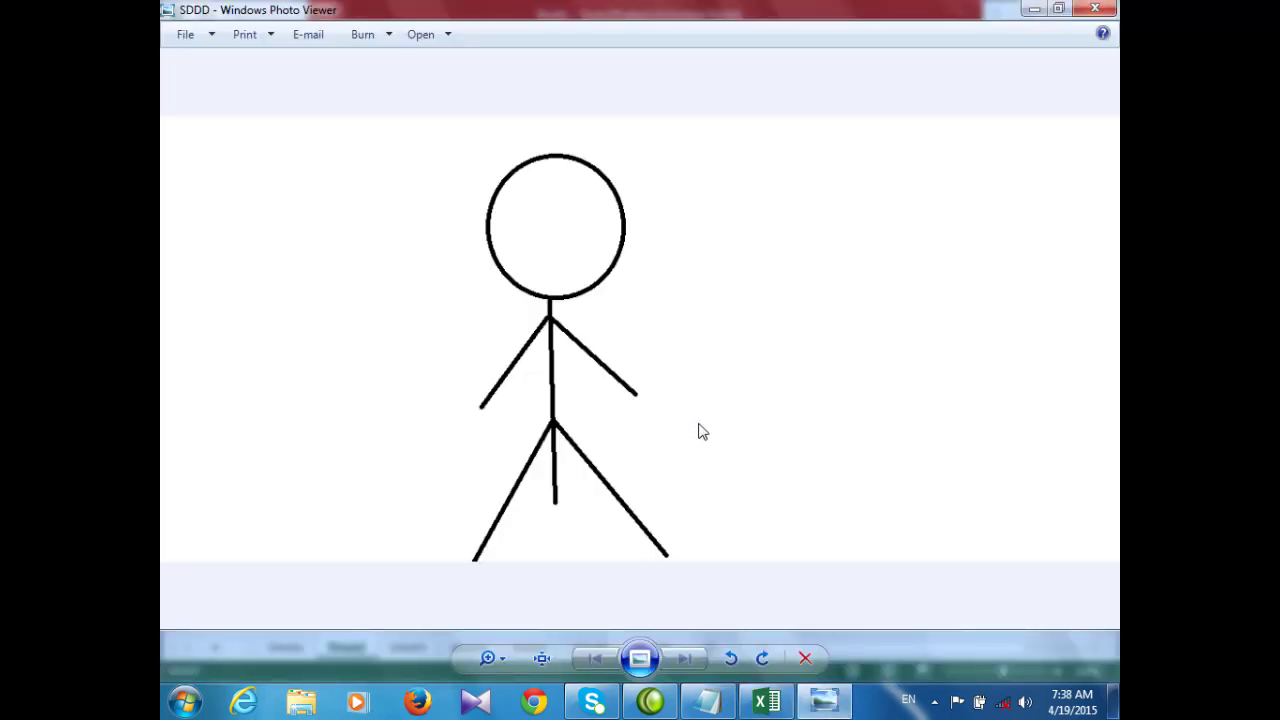
{"action": "left_click", "coordinate": [1097, 10]}
{"action": "left_click", "coordinate": [628, 289]}
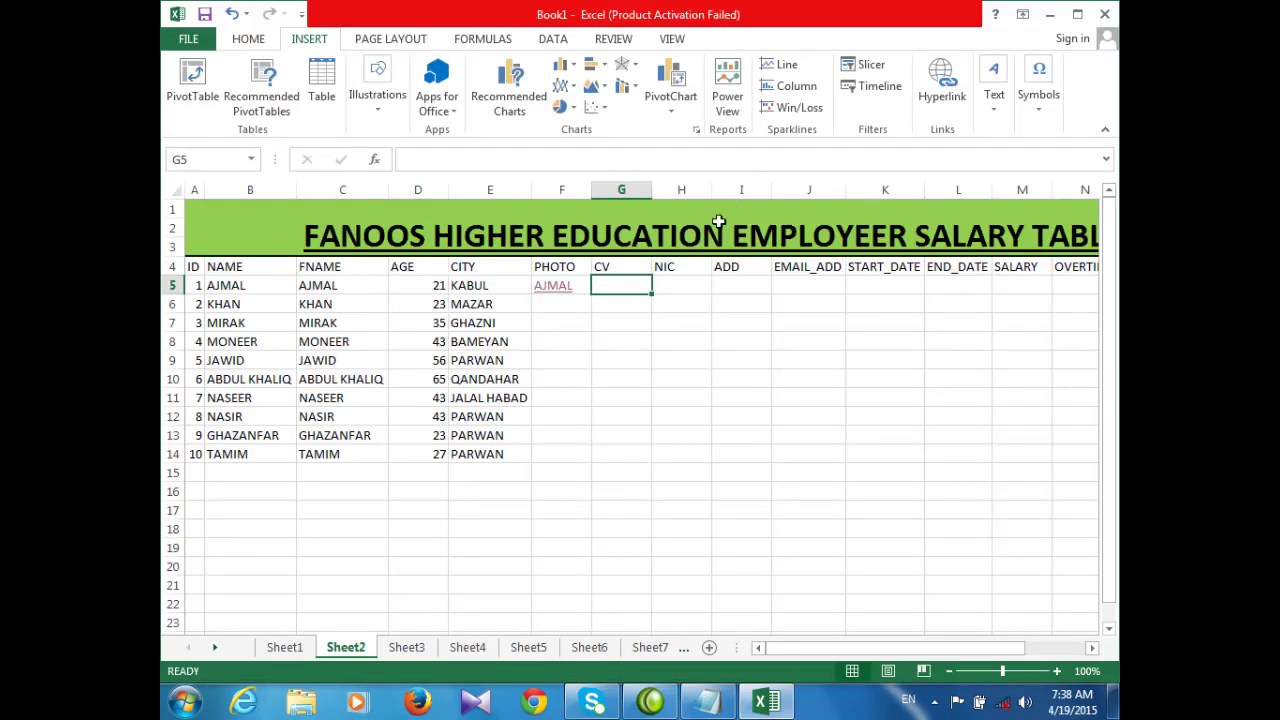
Hyperlink cell G5 to Fanoos Profile-V1 on the Desktop, displayed as AJMAL CV.
{"action": "left_click", "coordinate": [946, 88]}
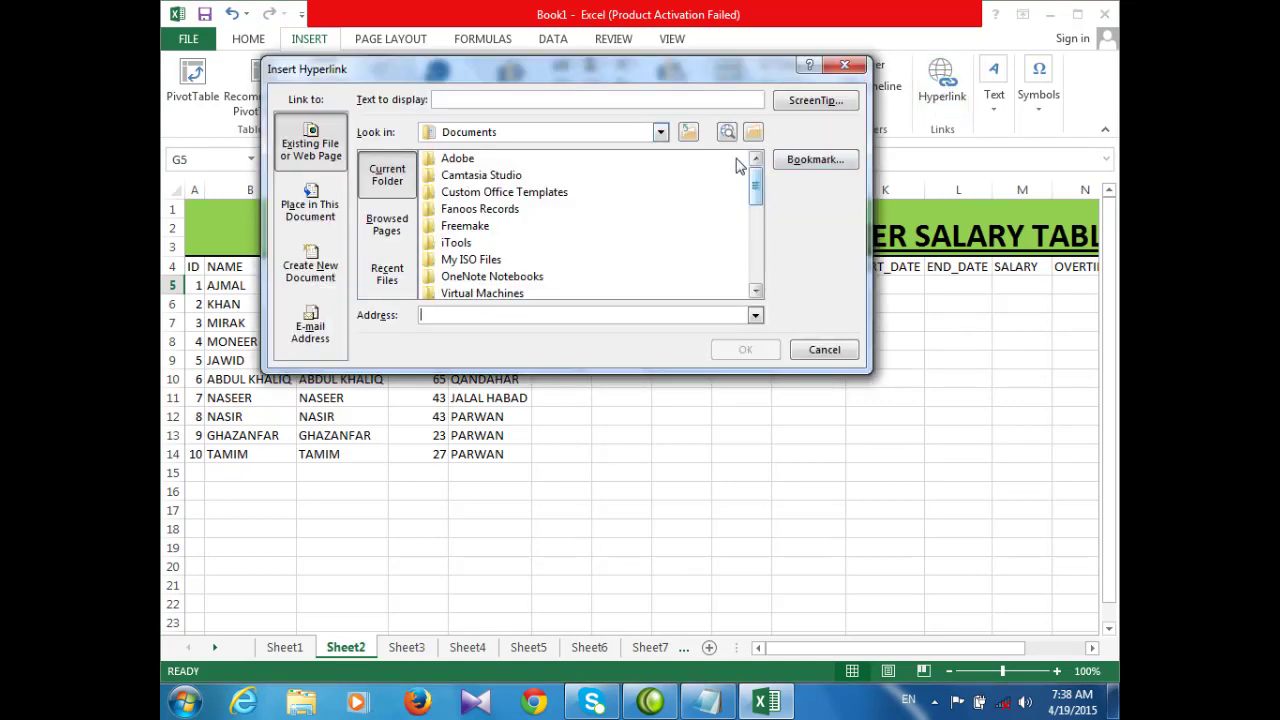
{"action": "left_click", "coordinate": [661, 132]}
{"action": "left_click", "coordinate": [483, 153]}
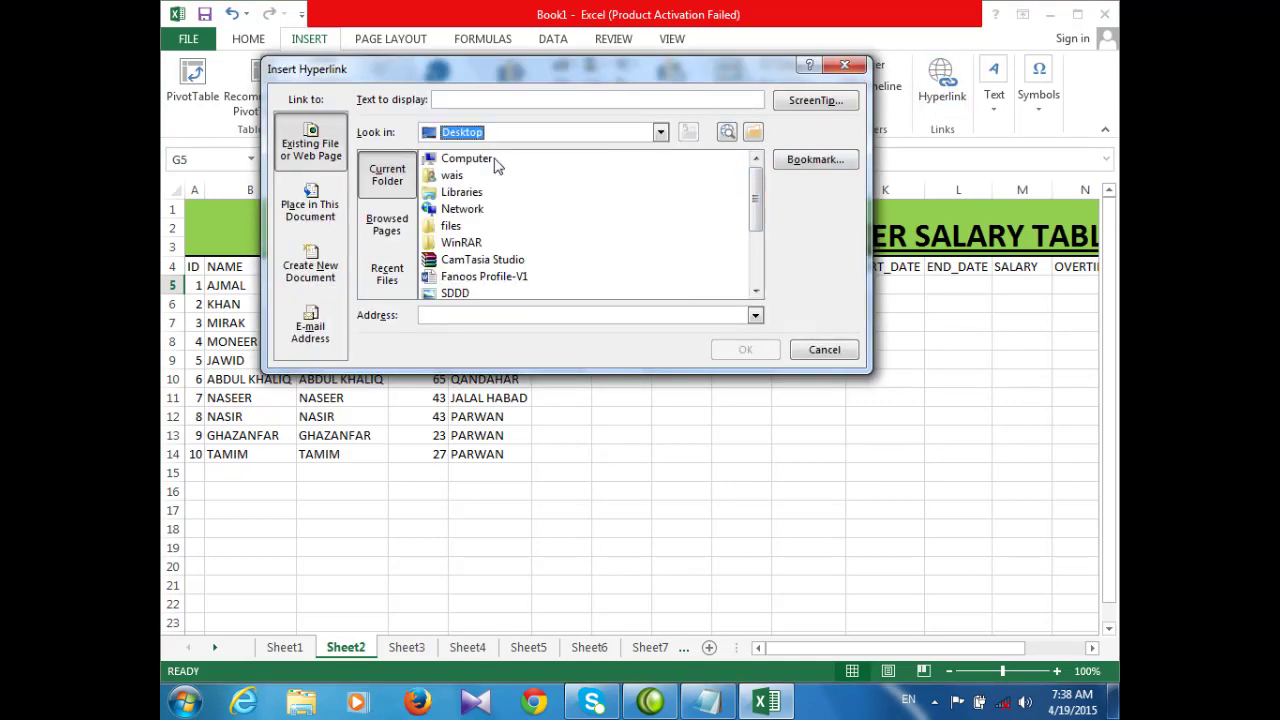
{"action": "left_click", "coordinate": [495, 280]}
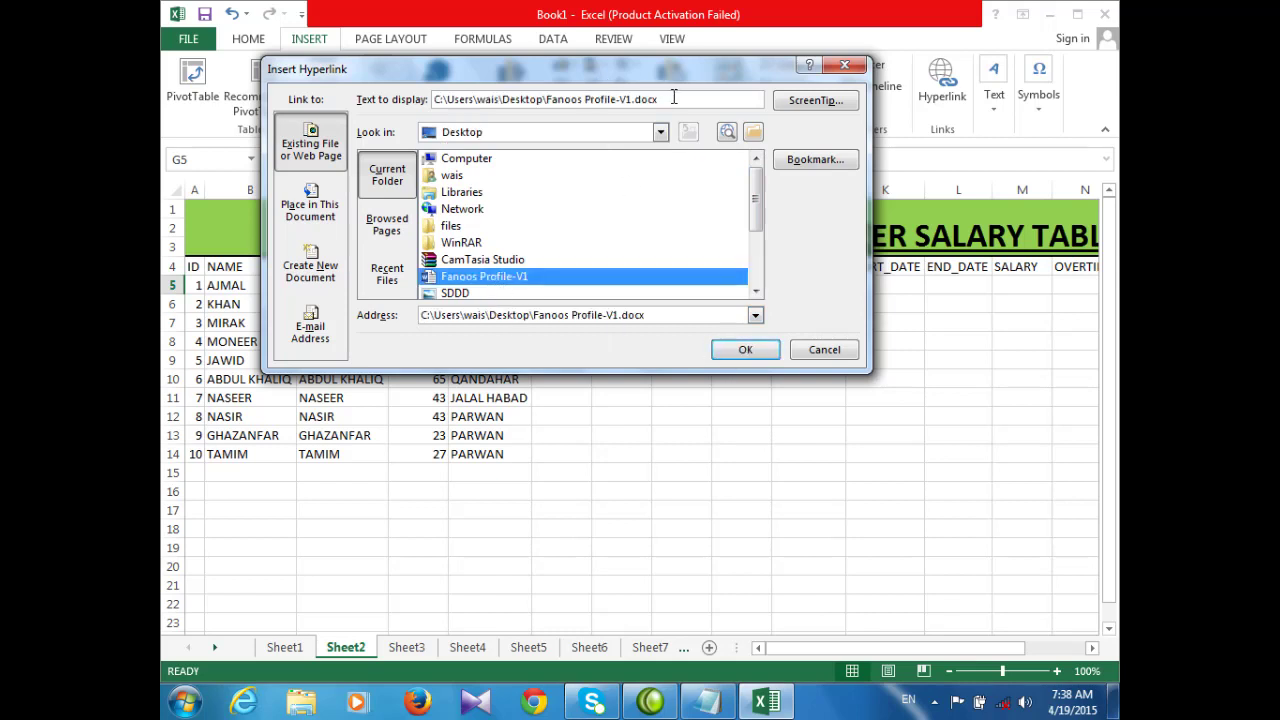
{"action": "left_click_drag", "start_coordinate": [674, 97], "coordinate": [446, 97]}
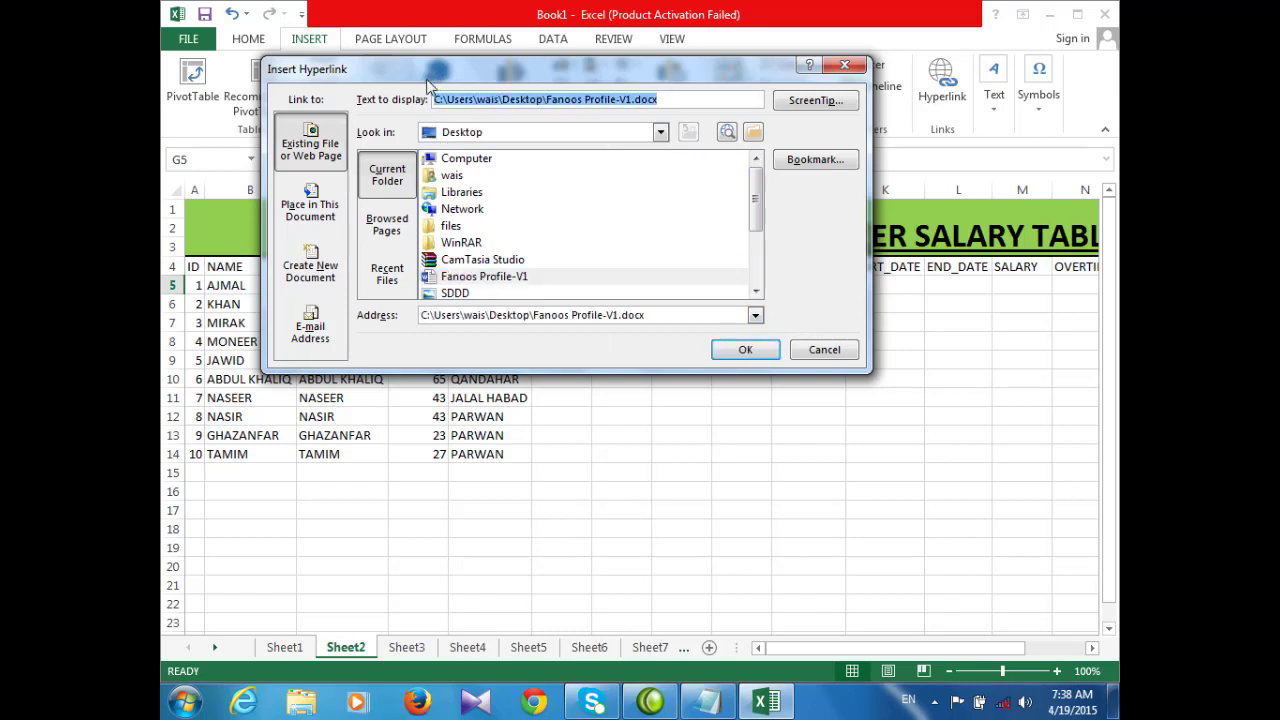
{"action": "type", "text": "AJMAL CV"}
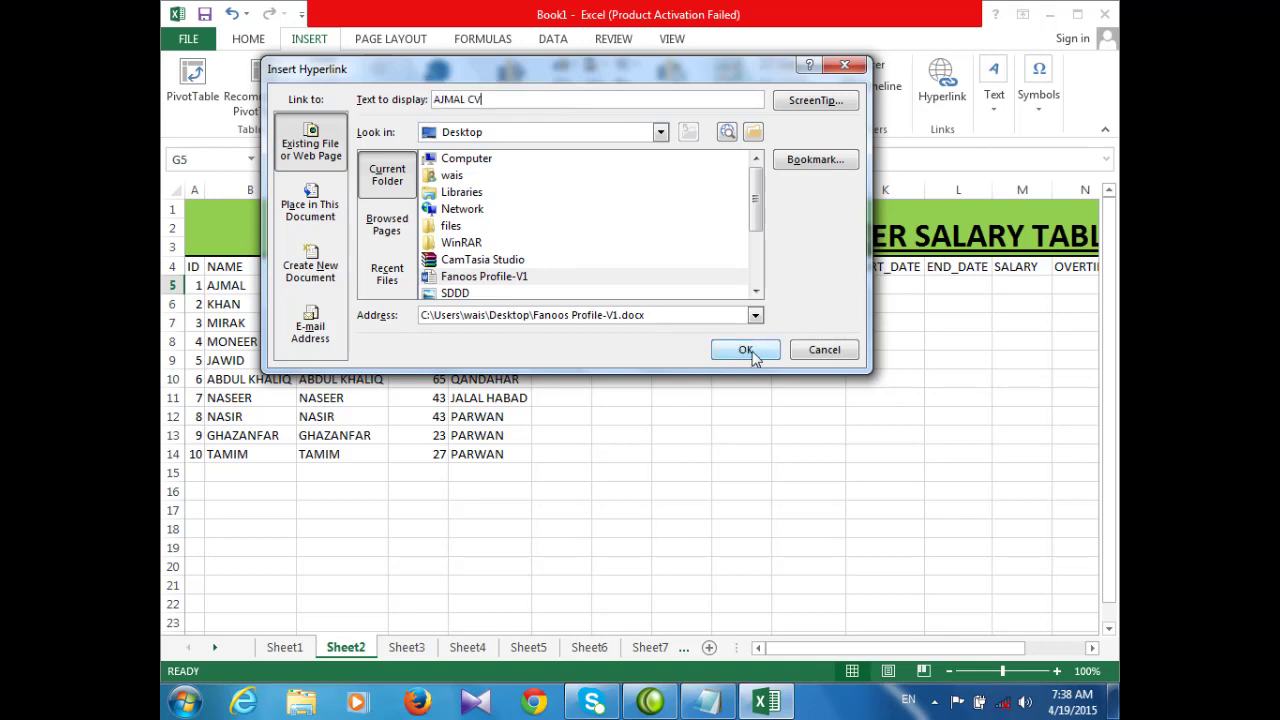
{"action": "left_click", "coordinate": [745, 349]}
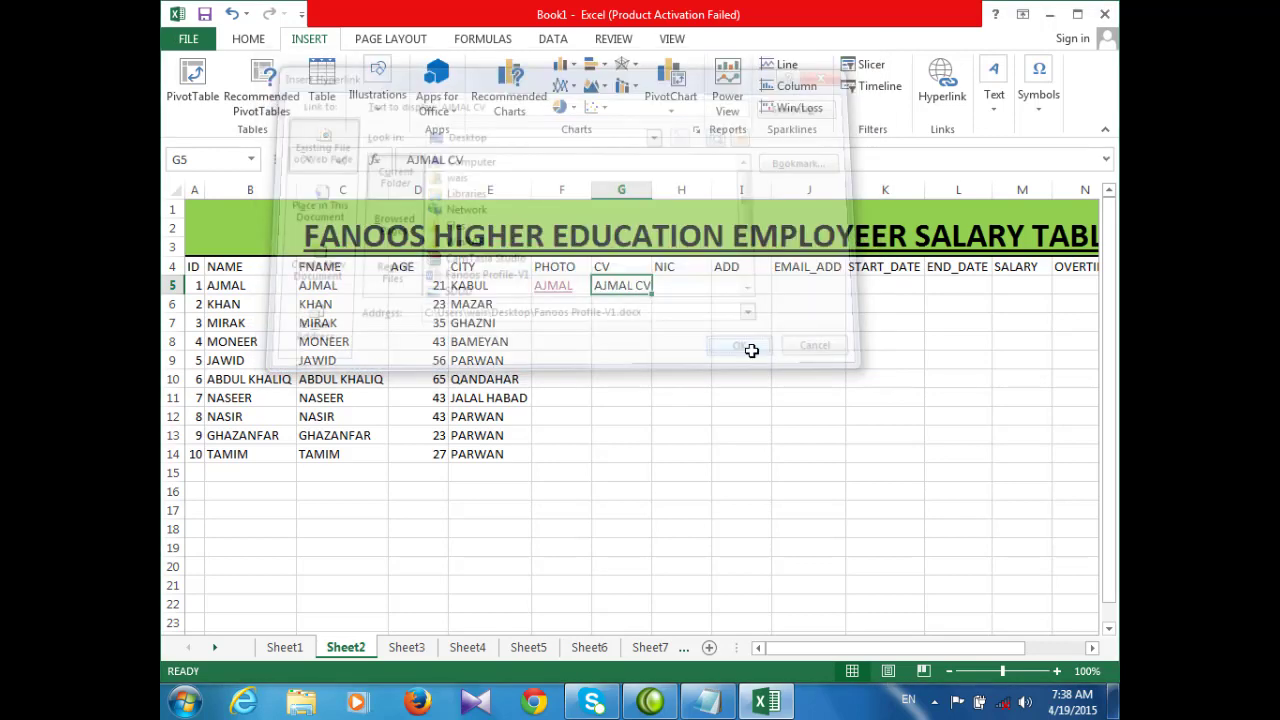
Follow the AJMAL CV link and allow the CV document to open.
{"action": "left_click", "coordinate": [608, 313]}
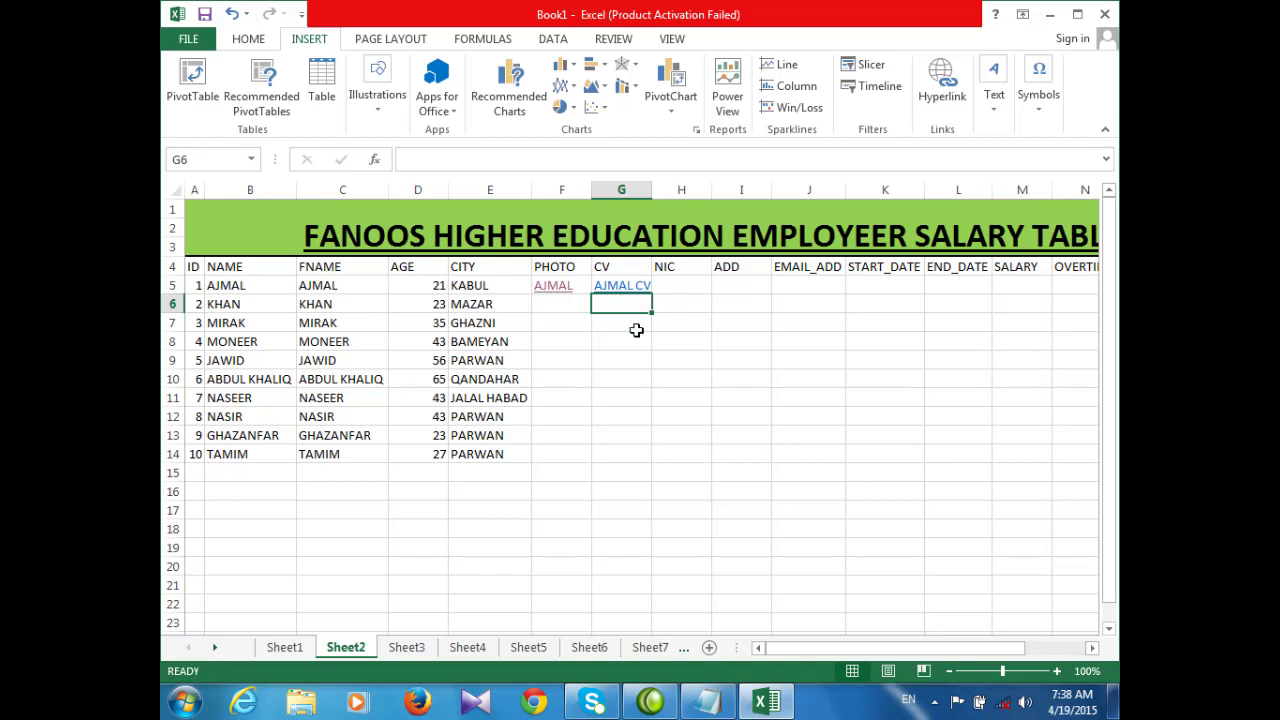
{"action": "left_click", "coordinate": [634, 328]}
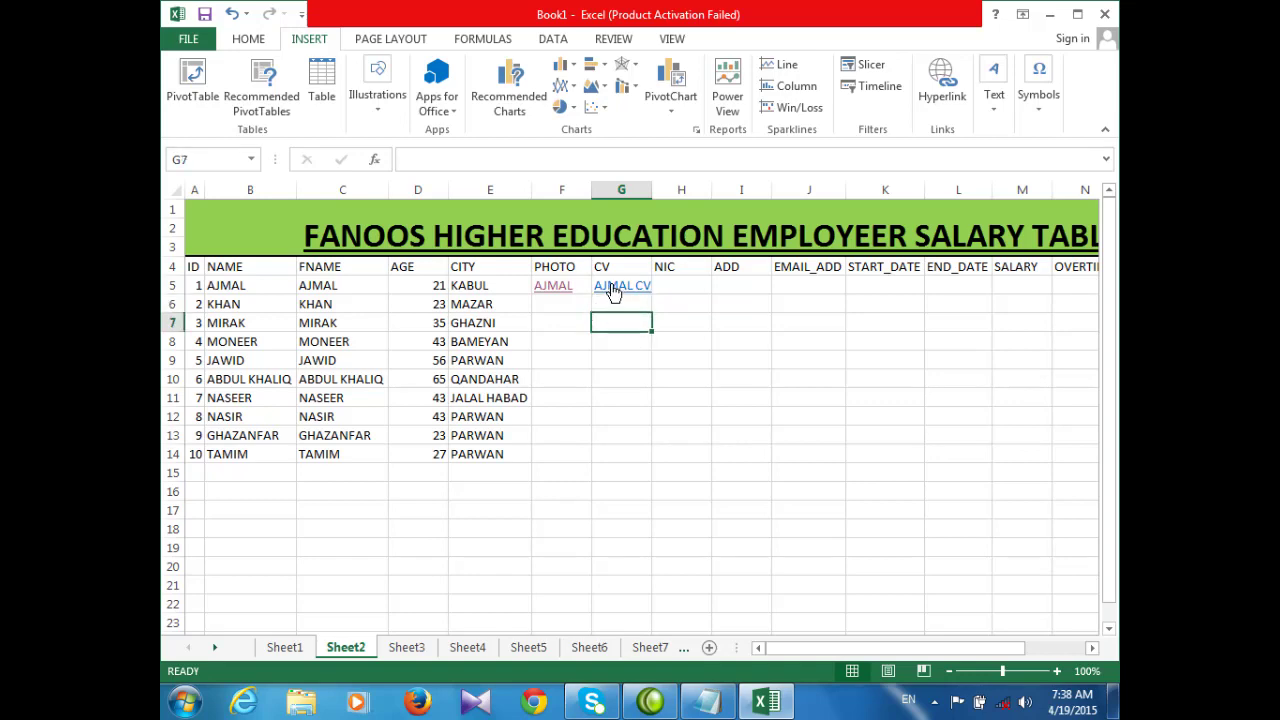
{"action": "left_click", "coordinate": [618, 287]}
{"action": "left_click", "coordinate": [688, 433]}
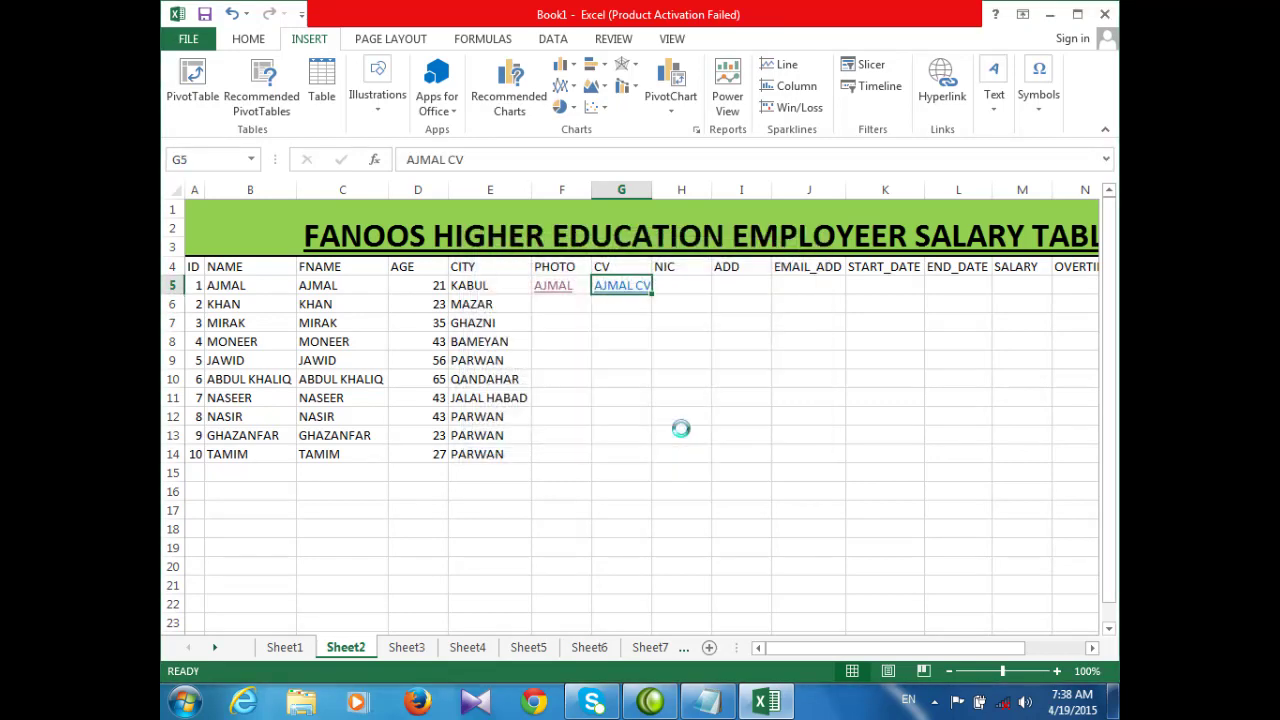
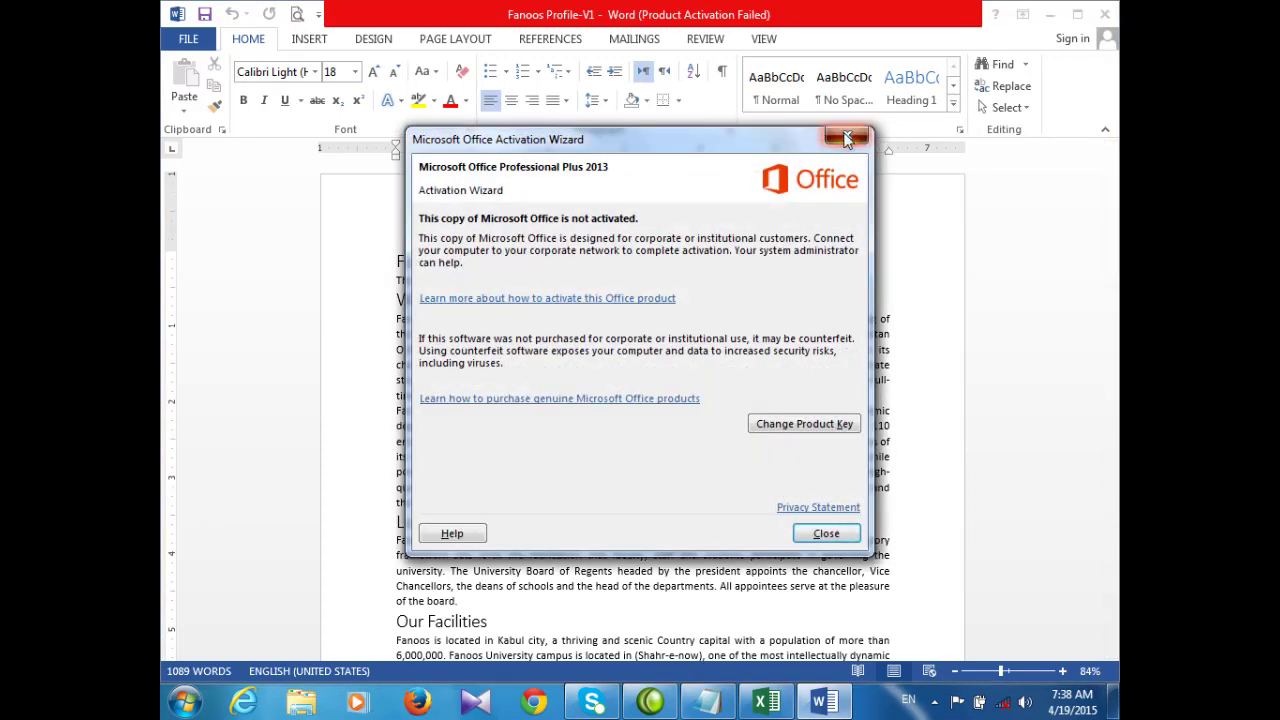
Dismiss Word's Activation Wizard notice and close the Fanoos Profile-V1 document.
{"action": "left_click", "coordinate": [846, 139]}
{"action": "left_click", "coordinate": [1104, 14]}
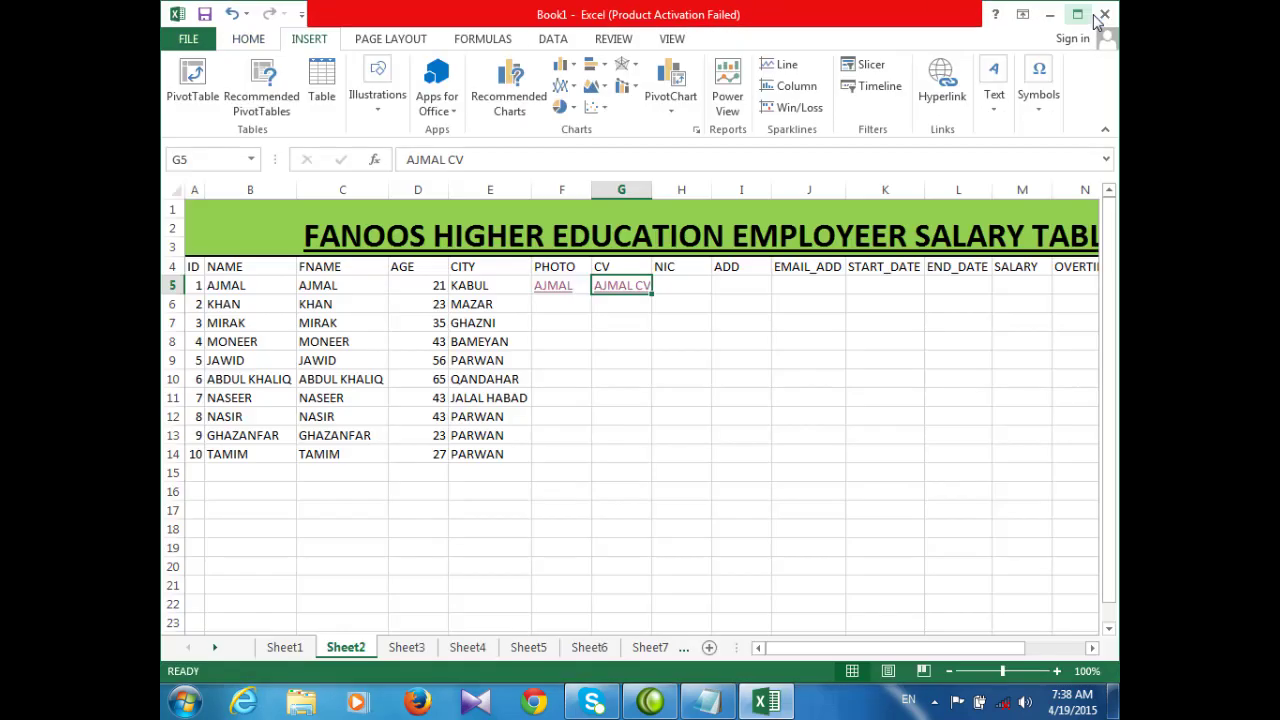
Enter the first employee's NIC number in cell H5.
{"action": "left_click", "coordinate": [663, 343]}
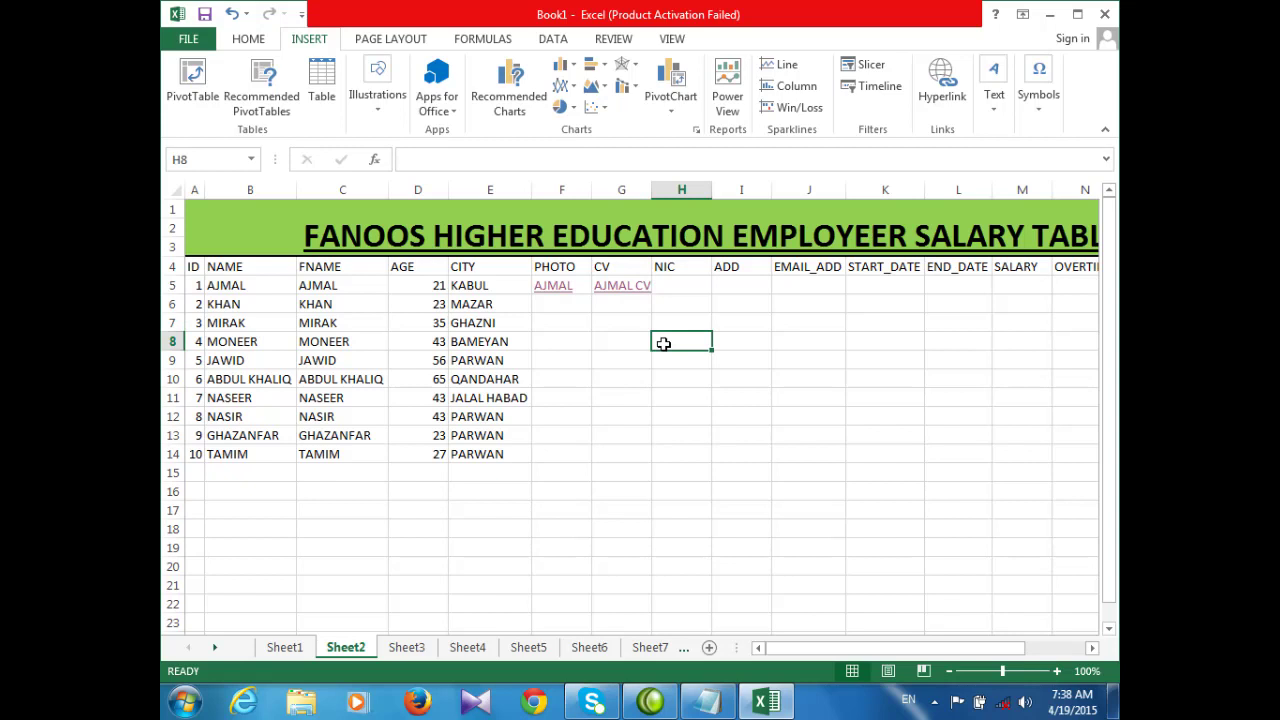
{"action": "left_click", "coordinate": [676, 291]}
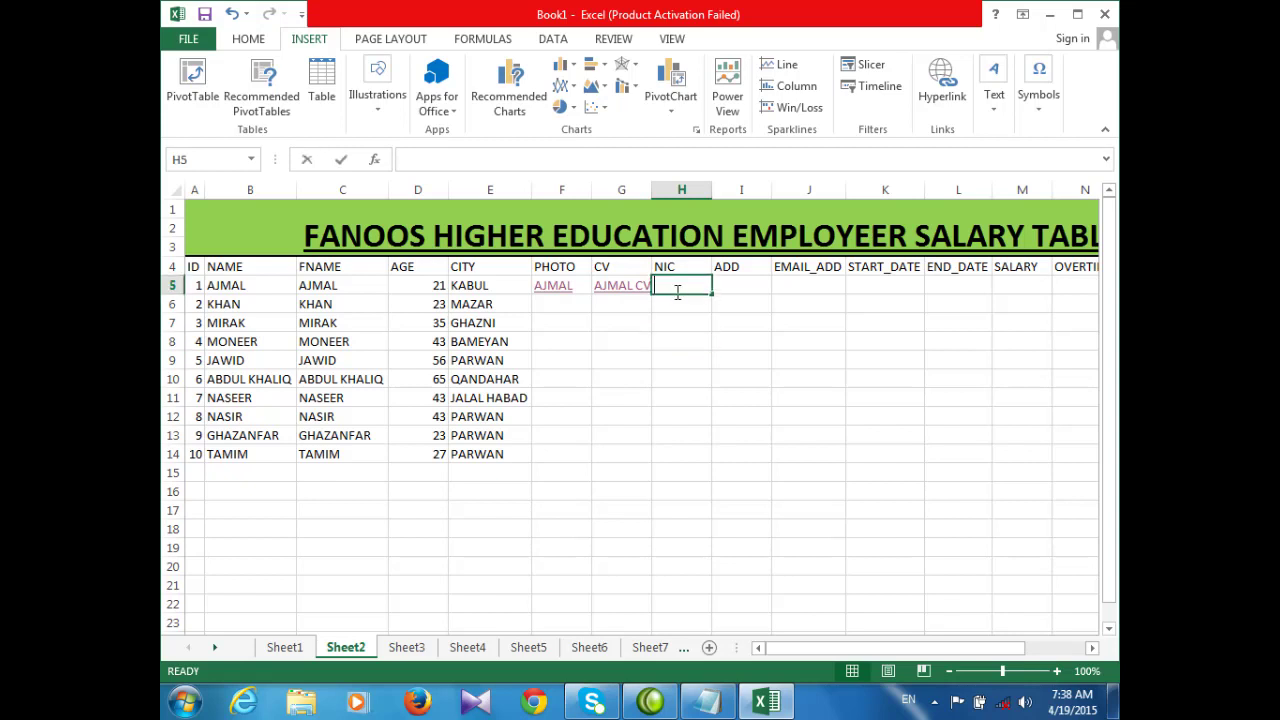
{"action": "type", "text": "3453453"}
{"action": "left_click", "coordinate": [746, 334]}
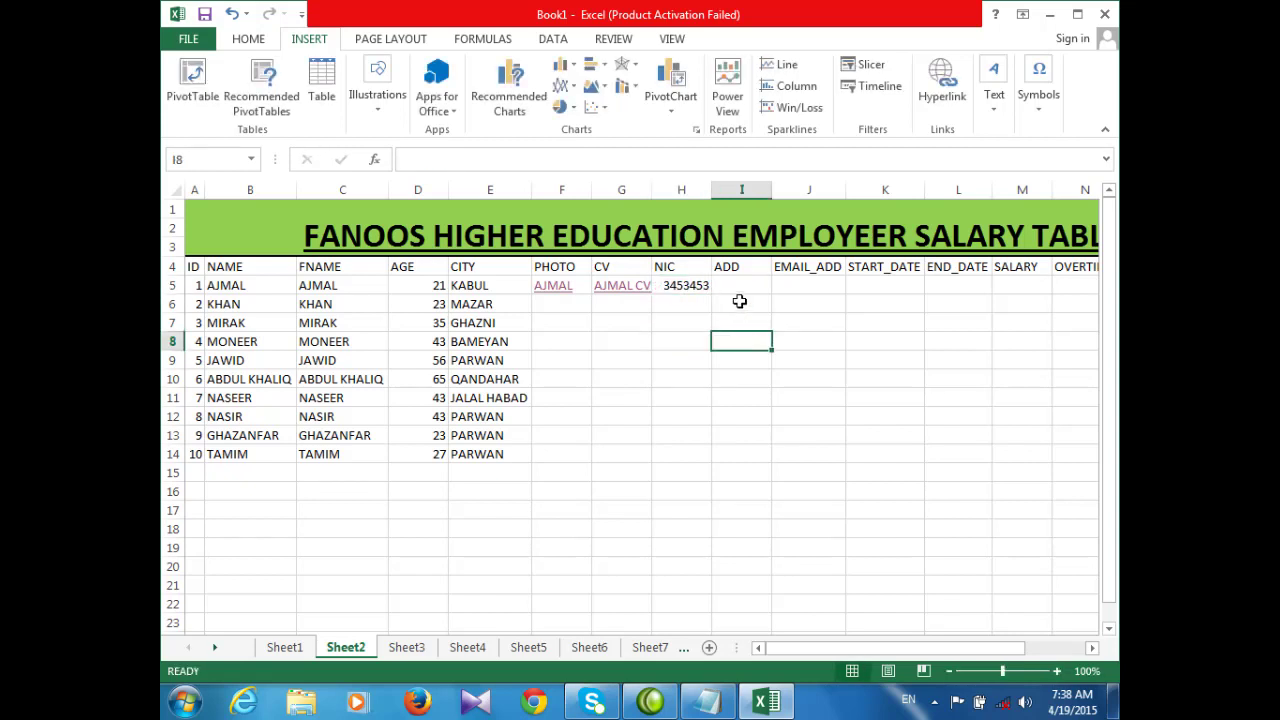
Enter the first employee's address in ADD cell I5.
{"action": "left_click", "coordinate": [737, 298]}
{"action": "left_click", "coordinate": [735, 285]}
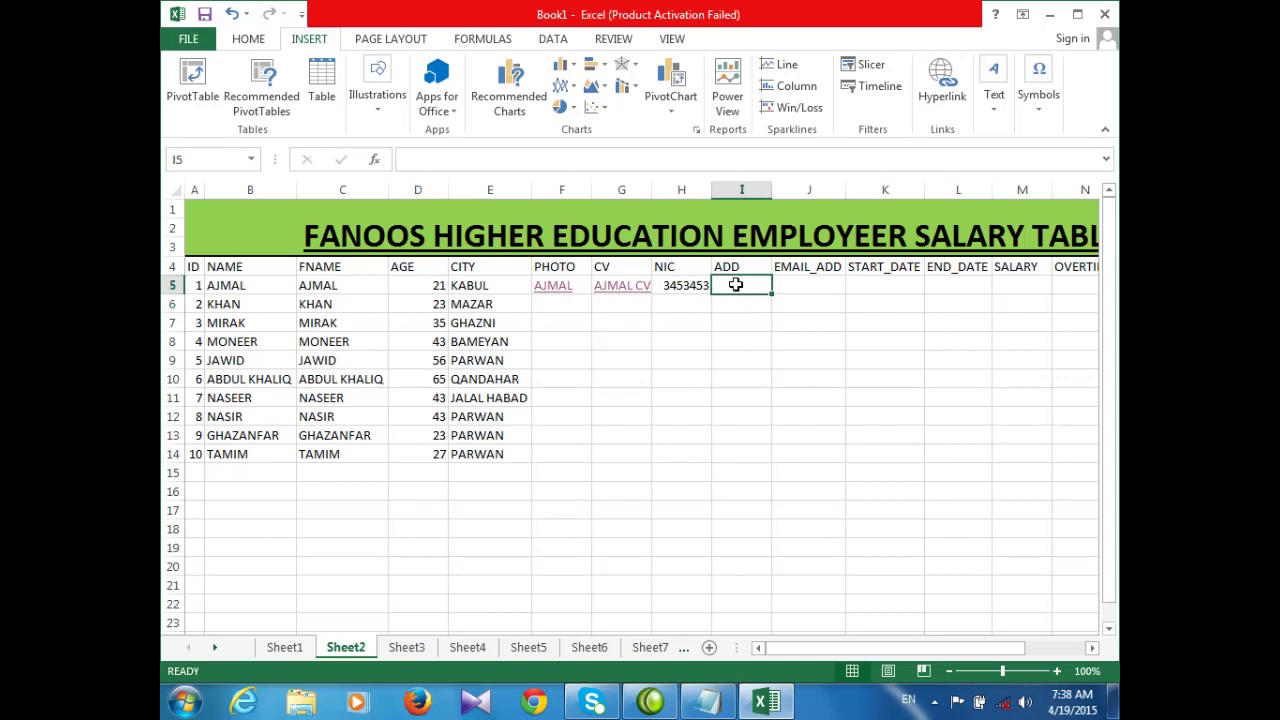
{"action": "type", "text": "1ST"}
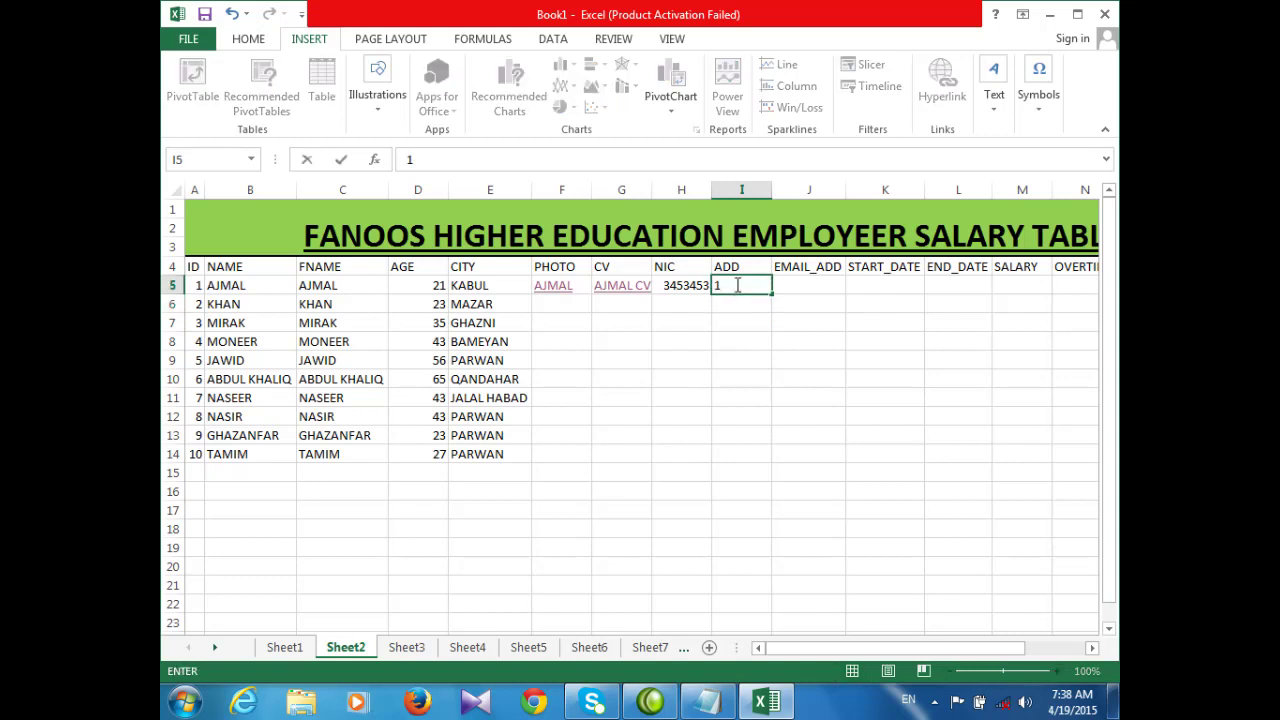
{"action": "type", "text": " PART OF"}
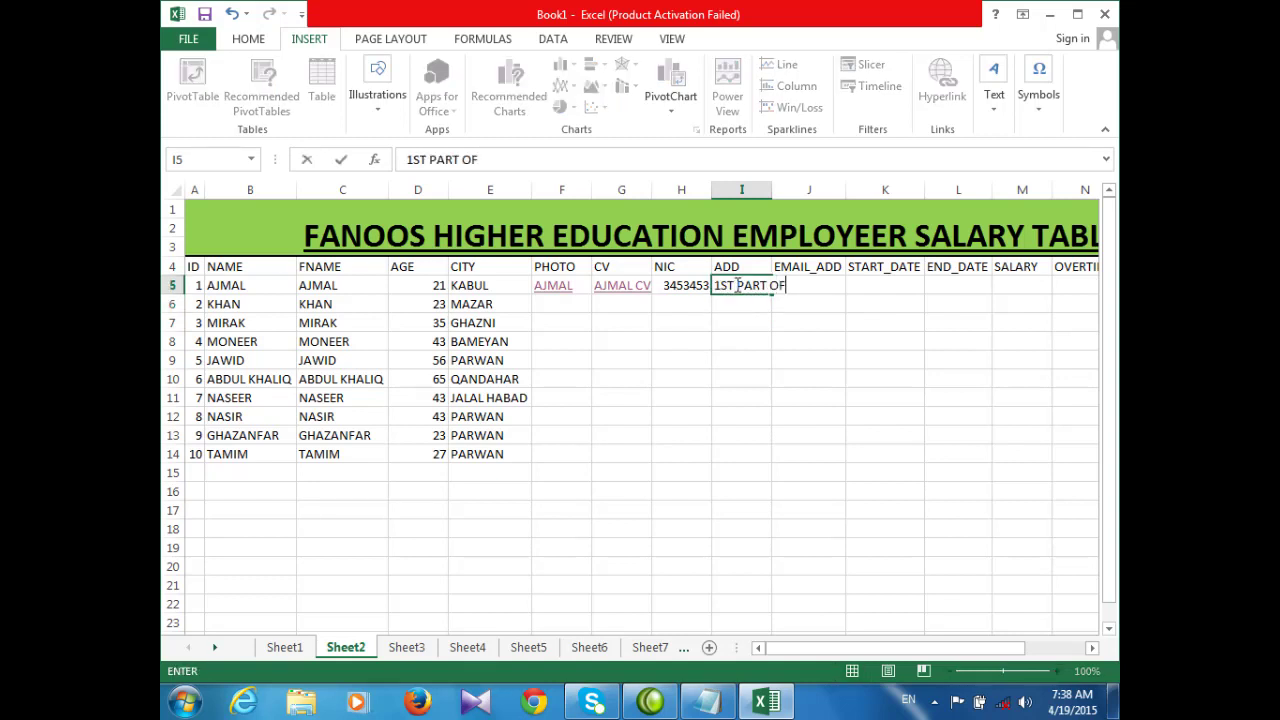
{"action": "type", "text": " KHAIR KHANA"}
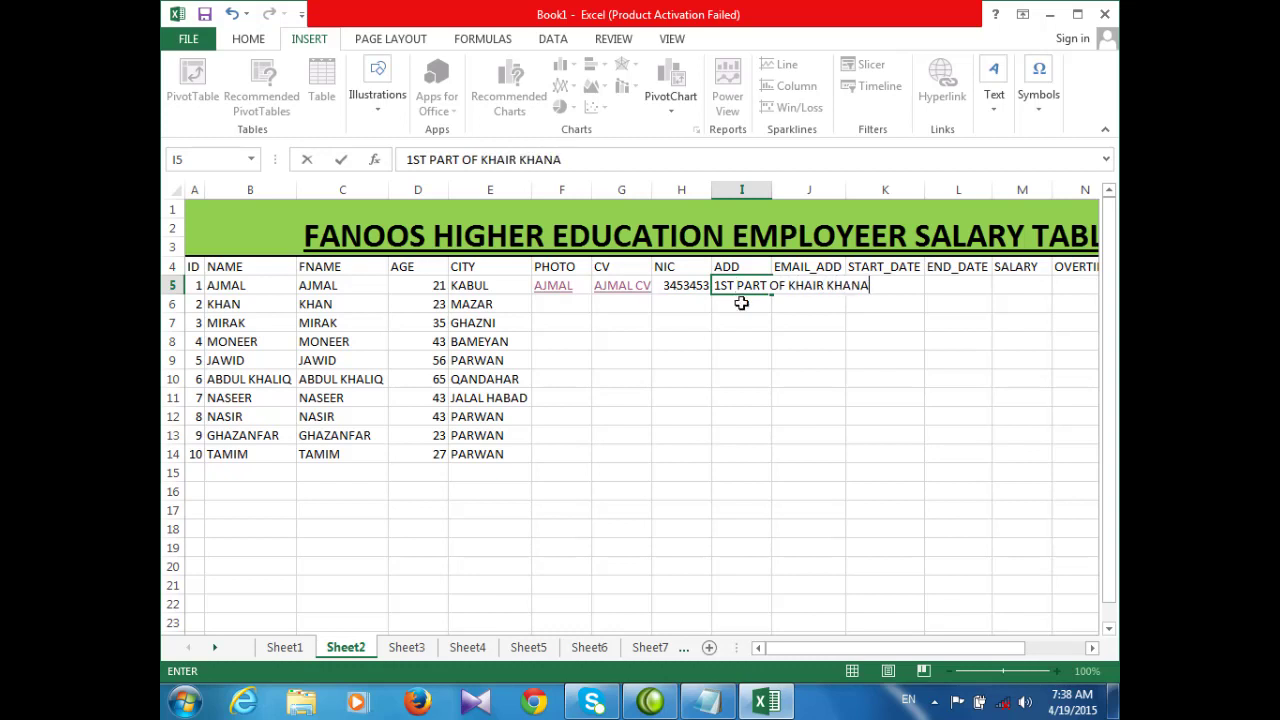
{"action": "left_click", "coordinate": [812, 397]}
{"action": "left_click", "coordinate": [740, 287]}
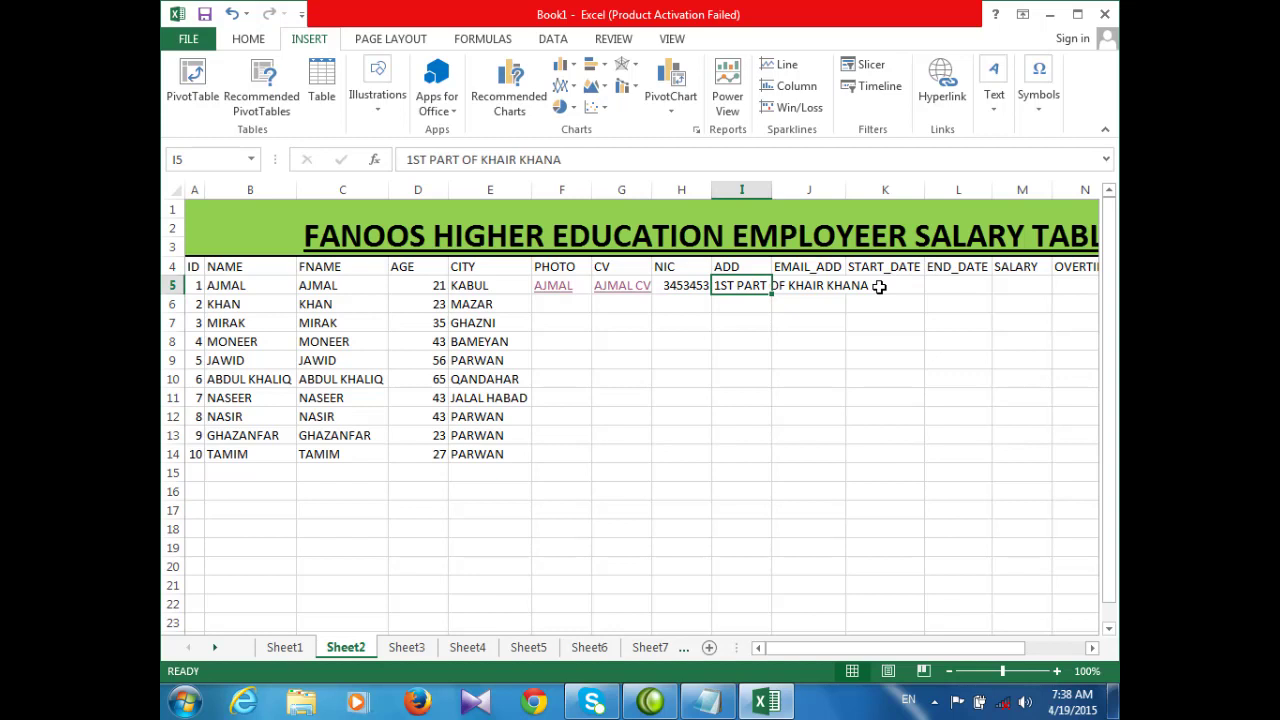
{"action": "left_click", "coordinate": [249, 40]}
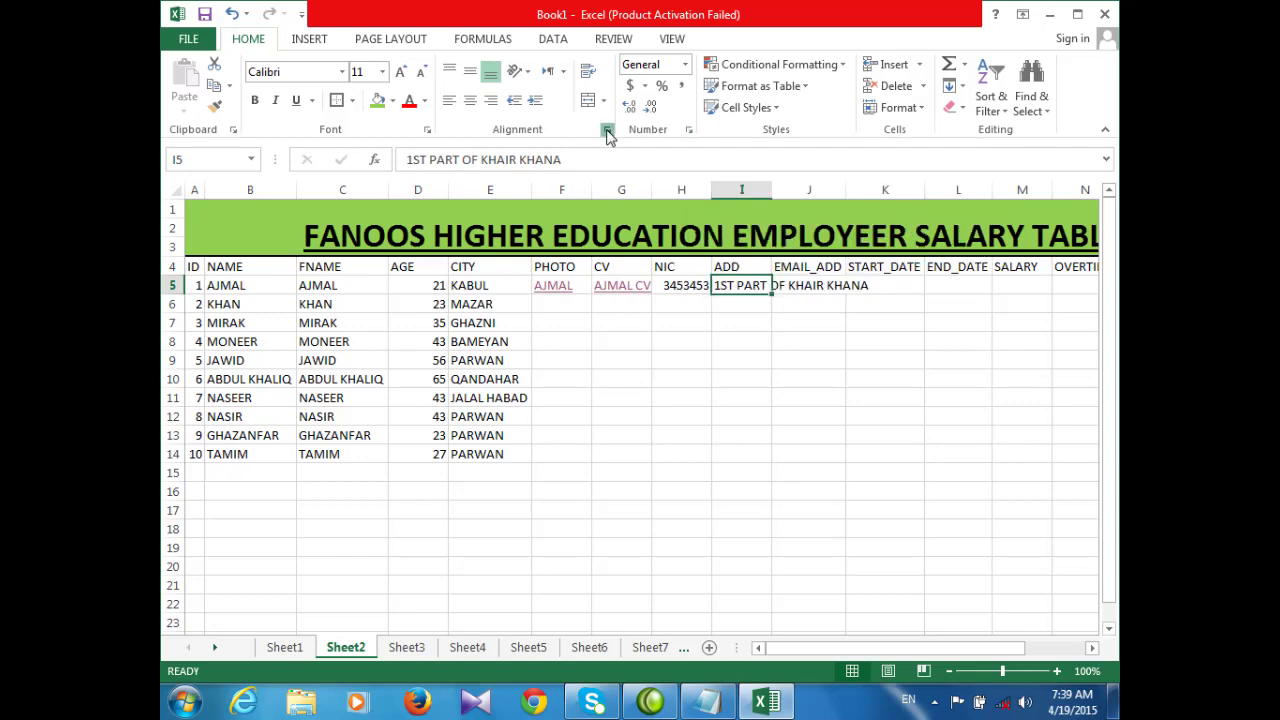
Turn on Shrink to fit for cell I5 in the Format Cells alignment settings.
{"action": "left_click", "coordinate": [607, 133]}
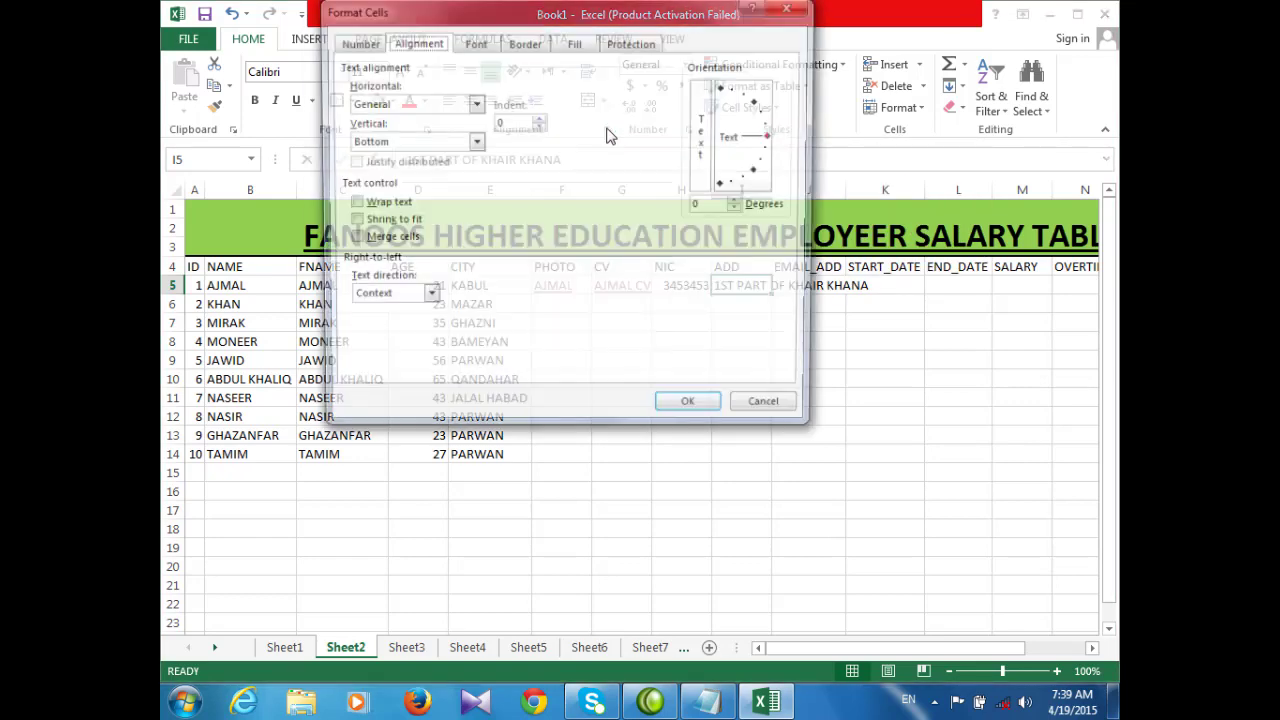
{"action": "left_click", "coordinate": [474, 104]}
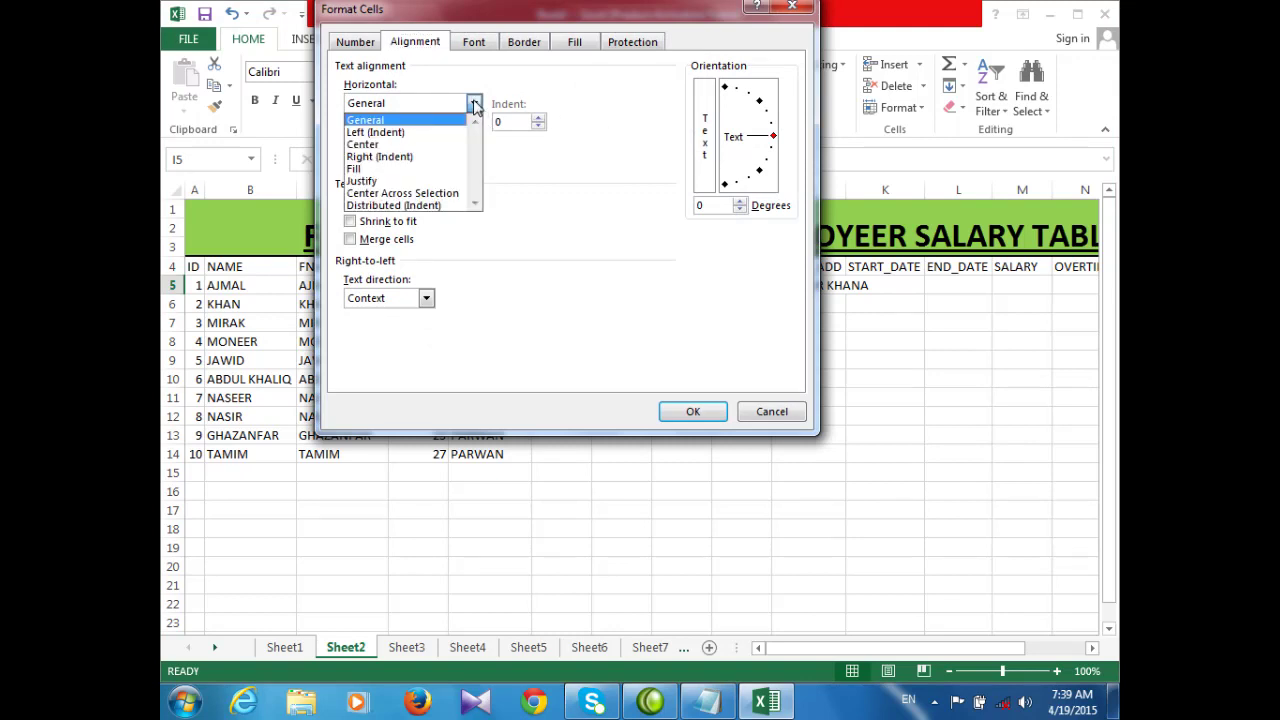
{"action": "left_click", "coordinate": [474, 104]}
{"action": "left_click", "coordinate": [604, 48]}
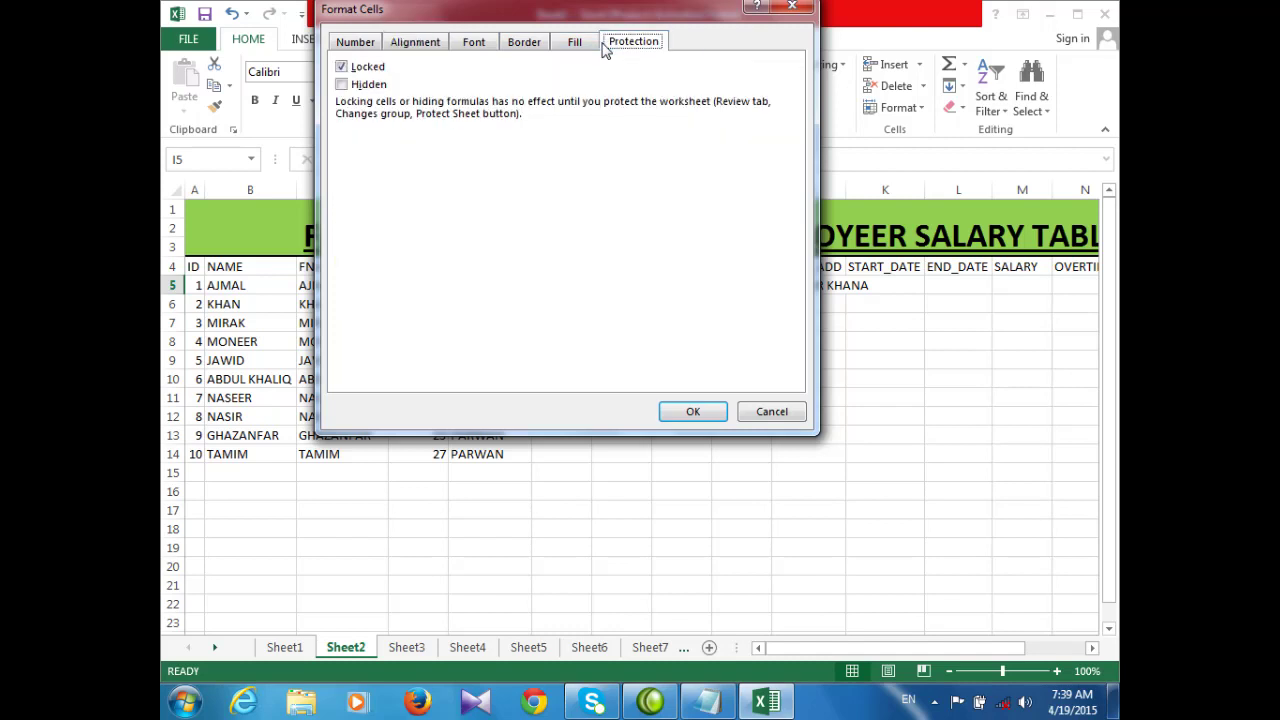
{"action": "left_click", "coordinate": [526, 44]}
{"action": "left_click", "coordinate": [476, 46]}
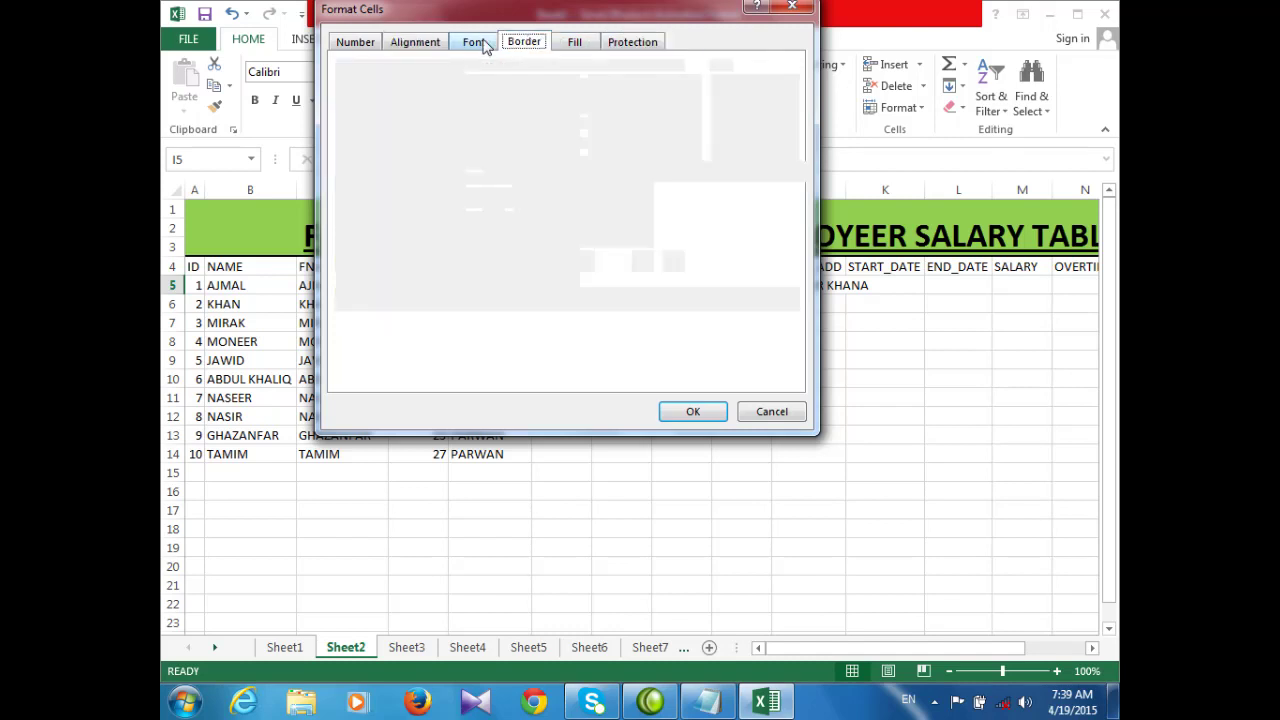
{"action": "left_click", "coordinate": [415, 42]}
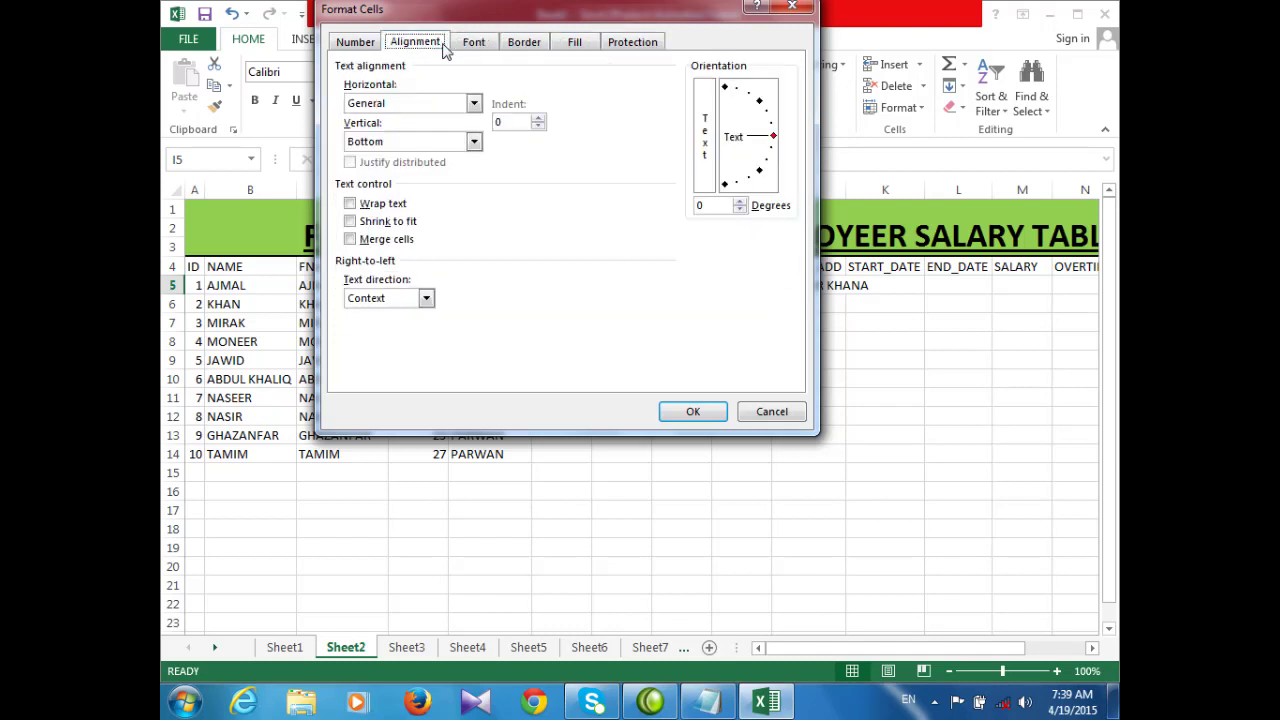
{"action": "left_click", "coordinate": [474, 104]}
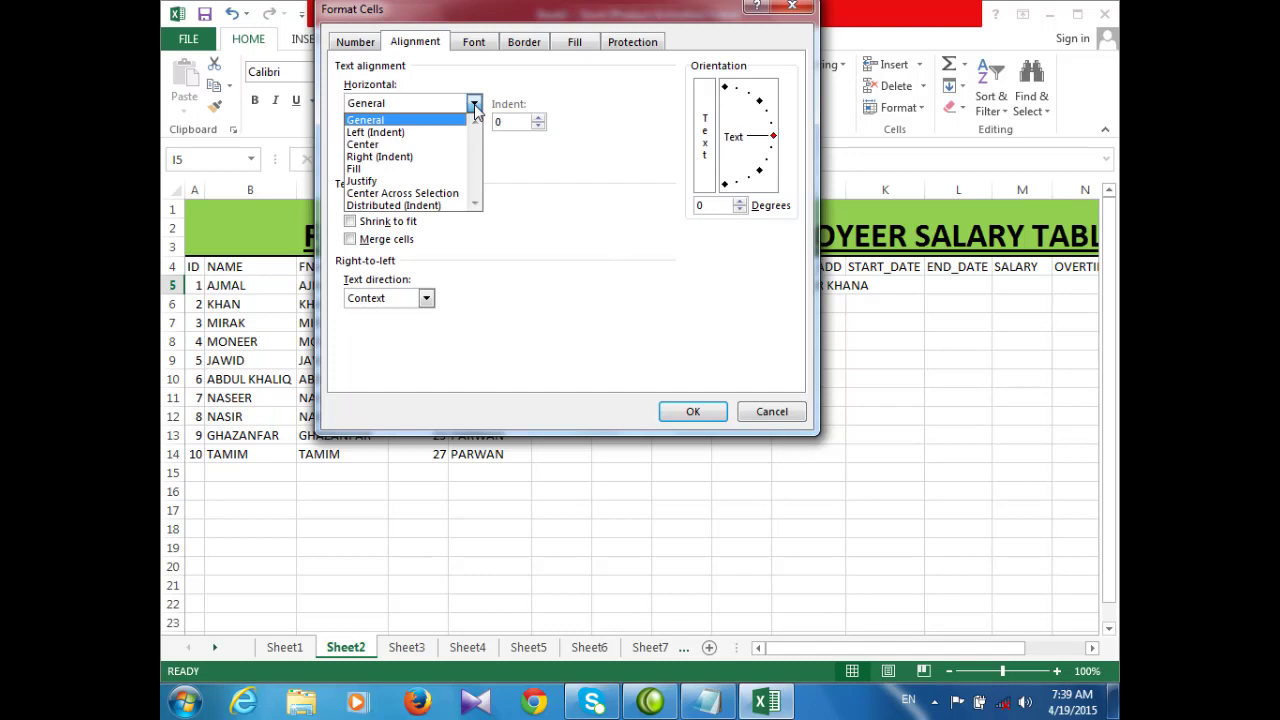
{"action": "left_click", "coordinate": [367, 224]}
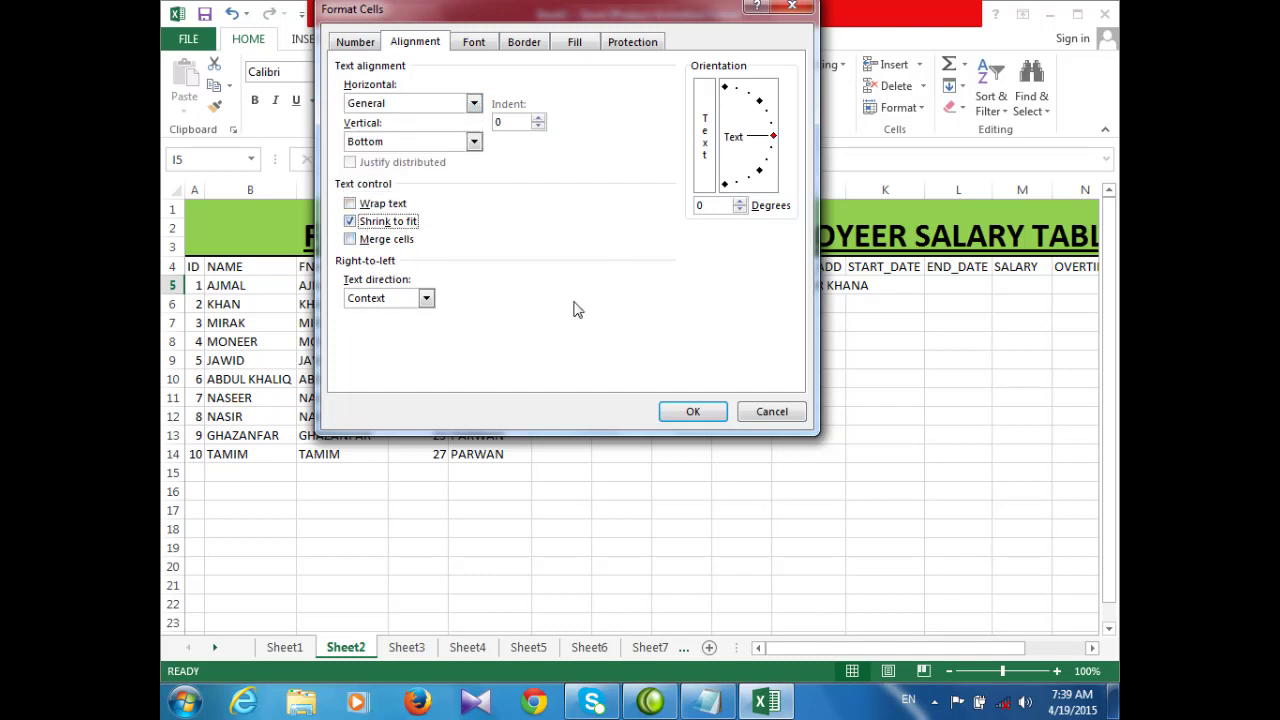
{"action": "left_click", "coordinate": [714, 411]}
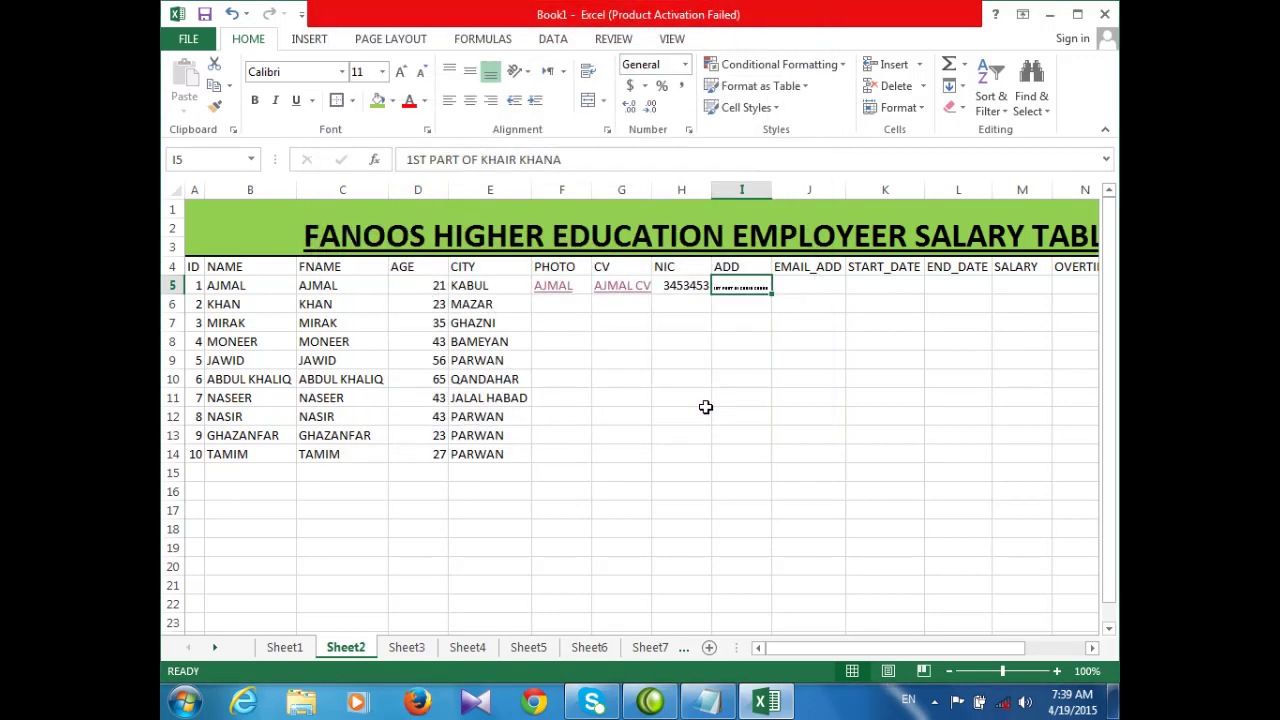
{"action": "left_click", "coordinate": [737, 325]}
{"action": "left_click", "coordinate": [744, 287]}
{"action": "double_click", "coordinate": [744, 287]}
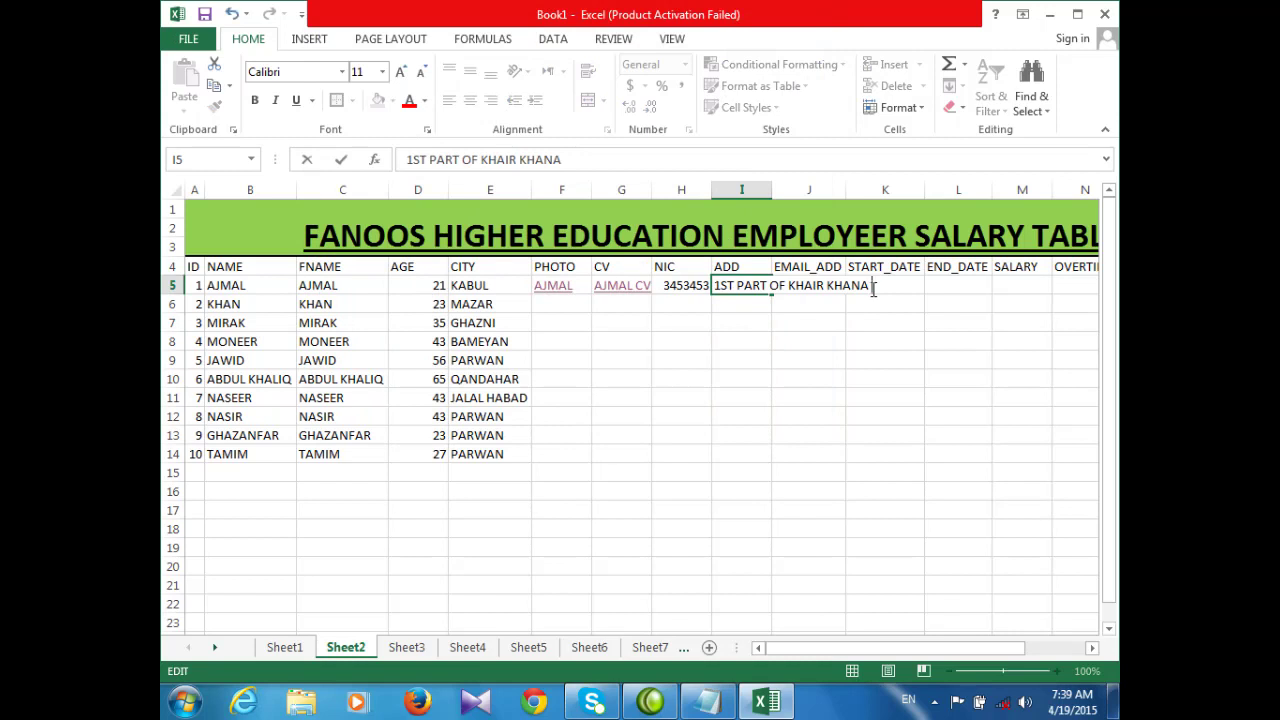
{"action": "type", "text": "SJDHKJASJDHASDHKJHJASDHKJASH"}
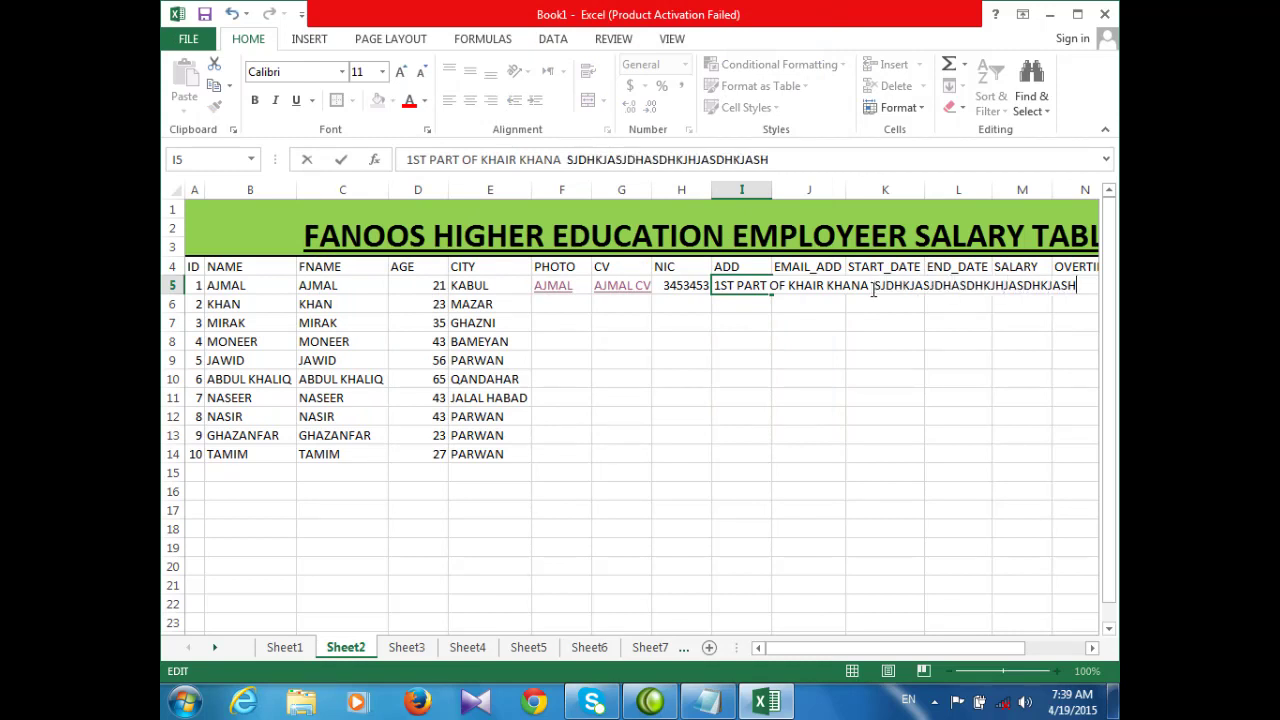
{"action": "type", "text": "DKJHASJHDKJASHJDHASJDHKJASHDKJASHJDHKJASHDKJ"}
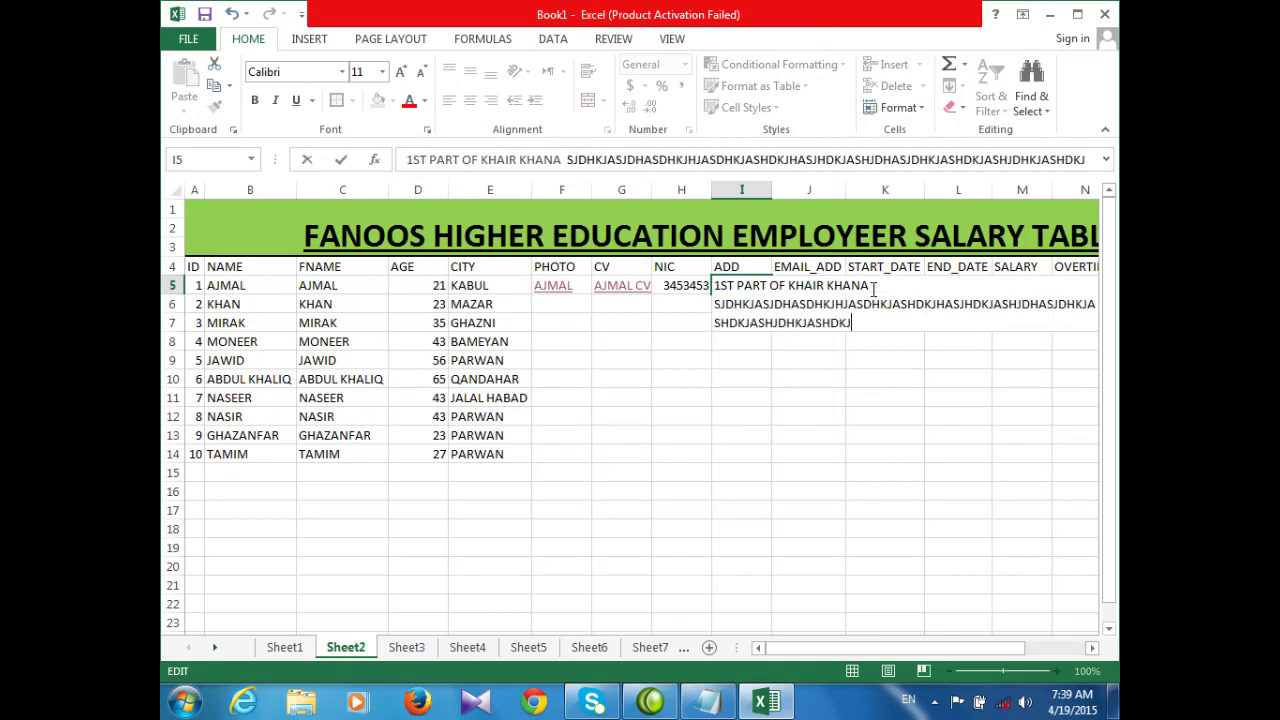
{"action": "type", "text": "ASHDKJASDHASHDHASDHKJASHDKJA"}
{"action": "left_click", "coordinate": [893, 551]}
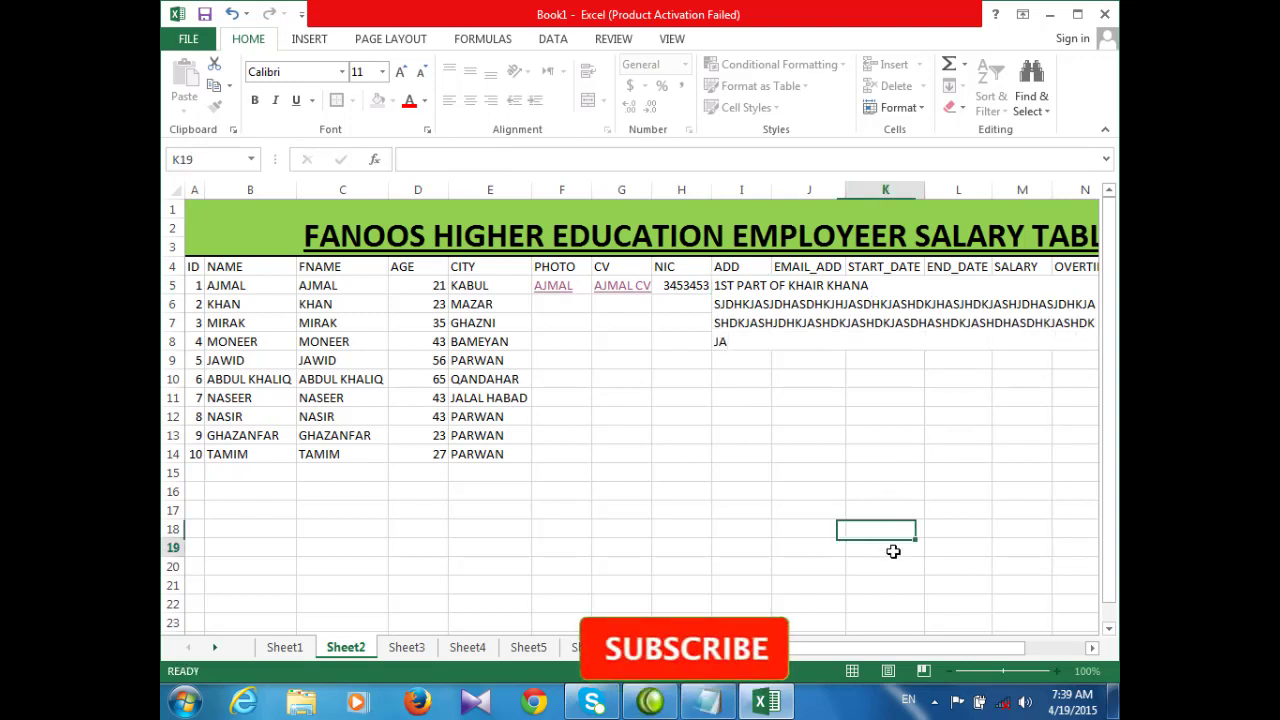
{"action": "left_click", "coordinate": [740, 286]}
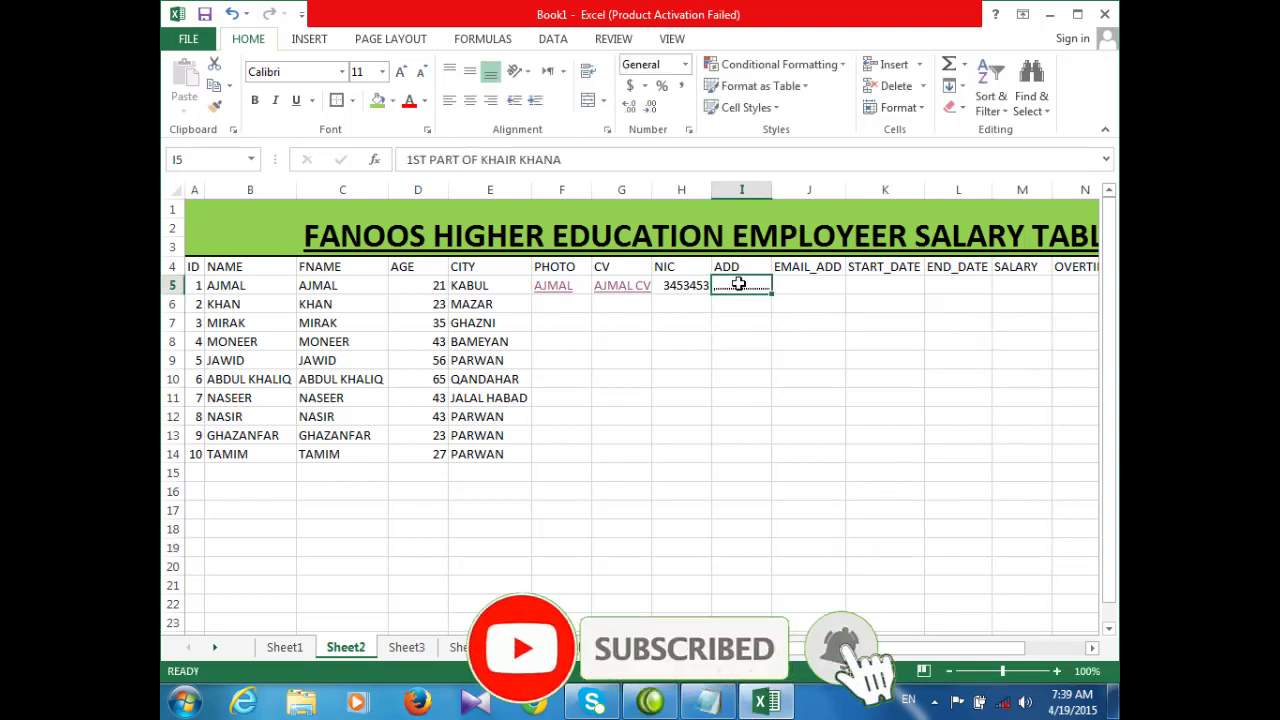
{"action": "double_click", "coordinate": [739, 285]}
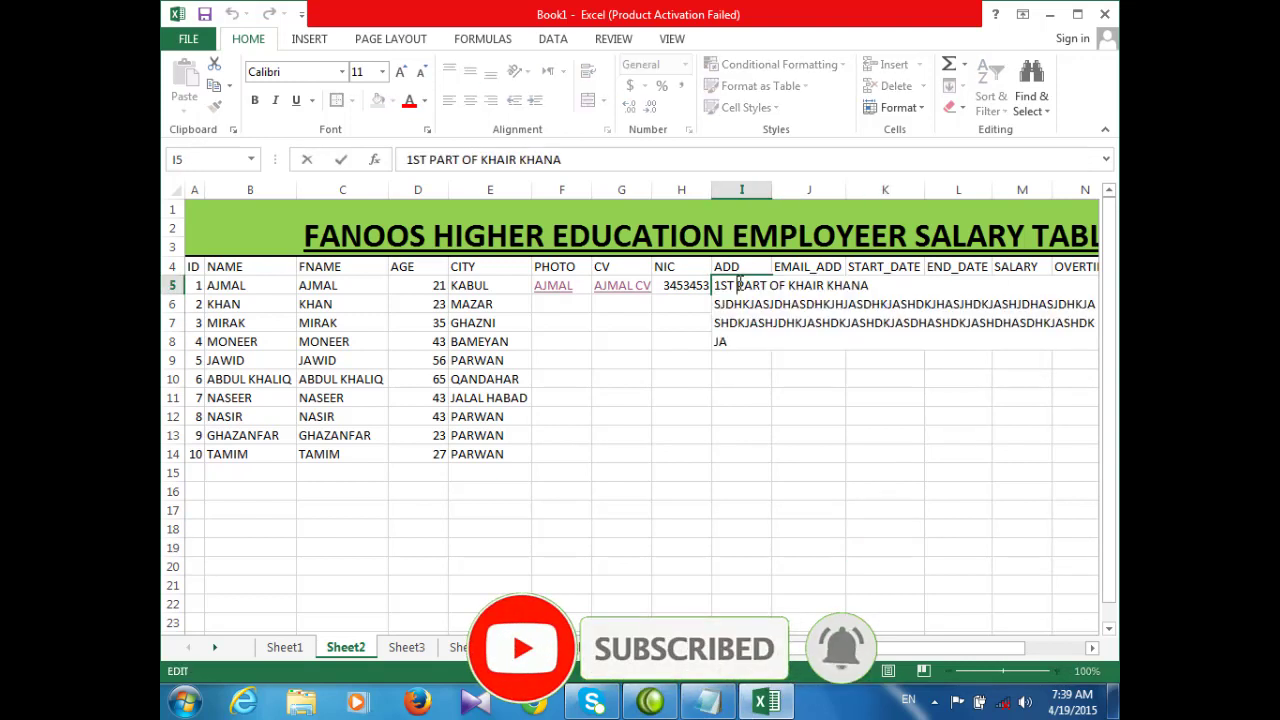
{"action": "left_click", "coordinate": [752, 456]}
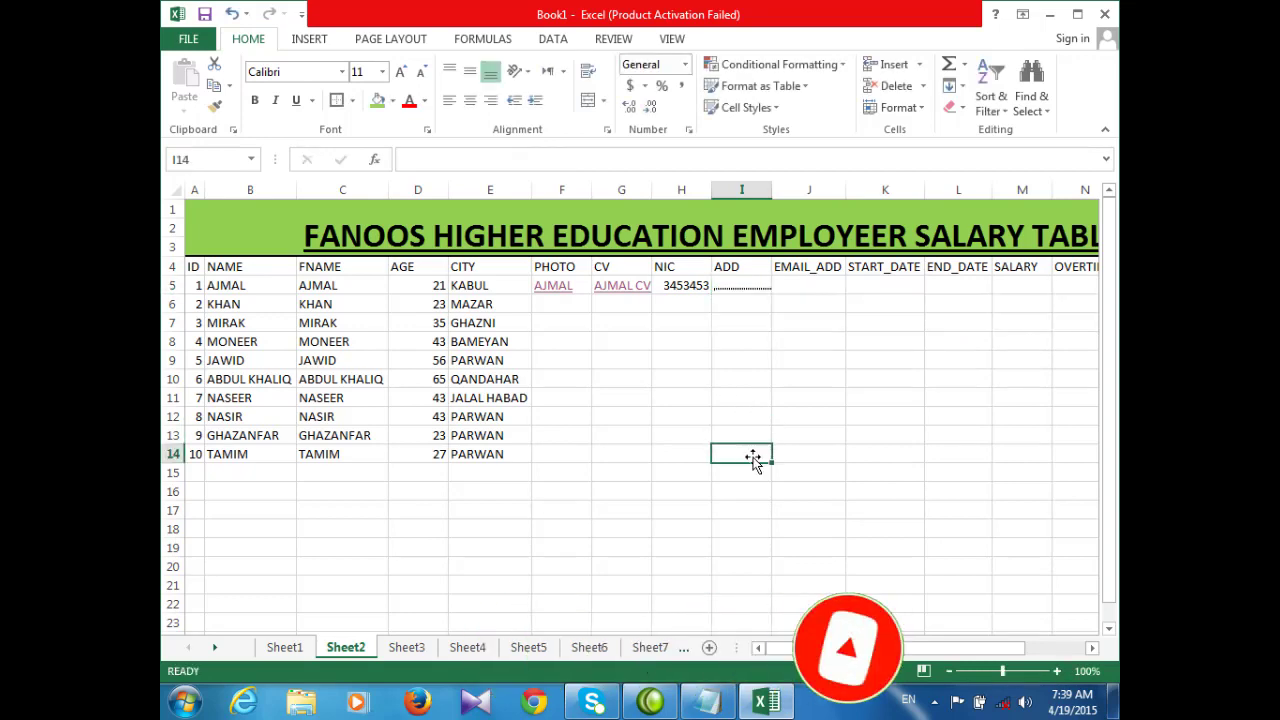
{"action": "double_click", "coordinate": [1093, 648]}
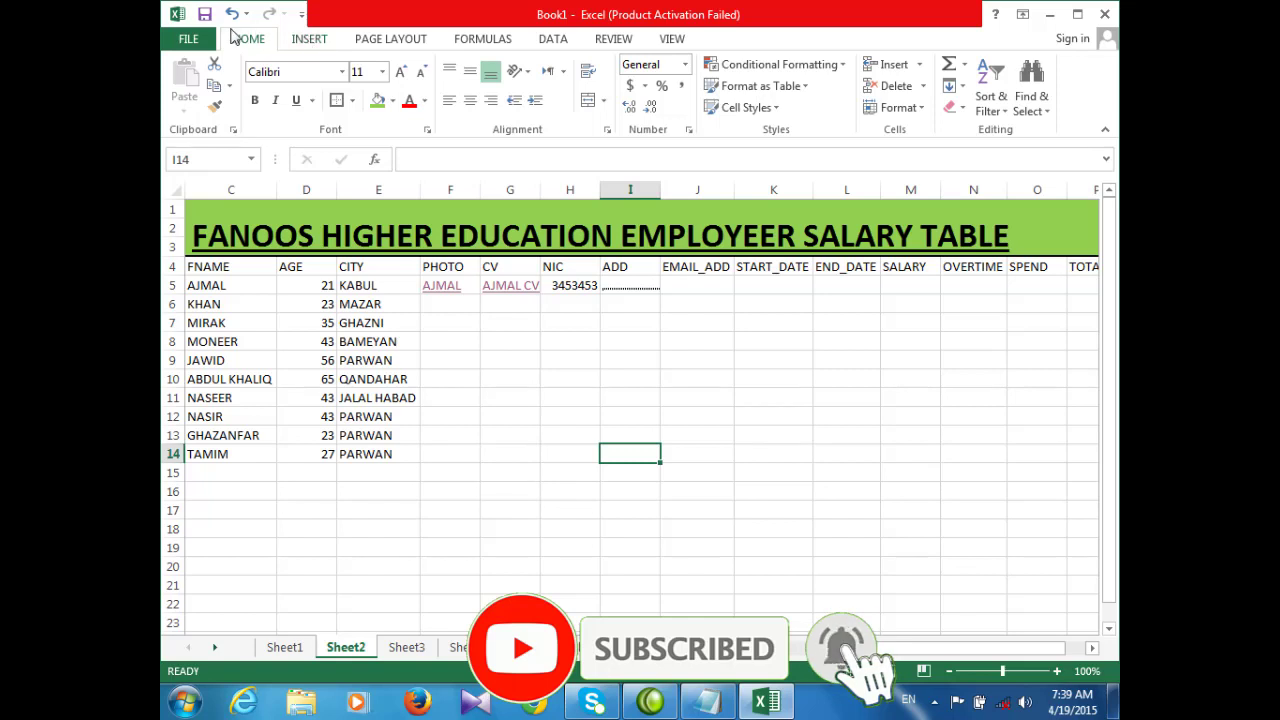
{"action": "left_click", "coordinate": [700, 290]}
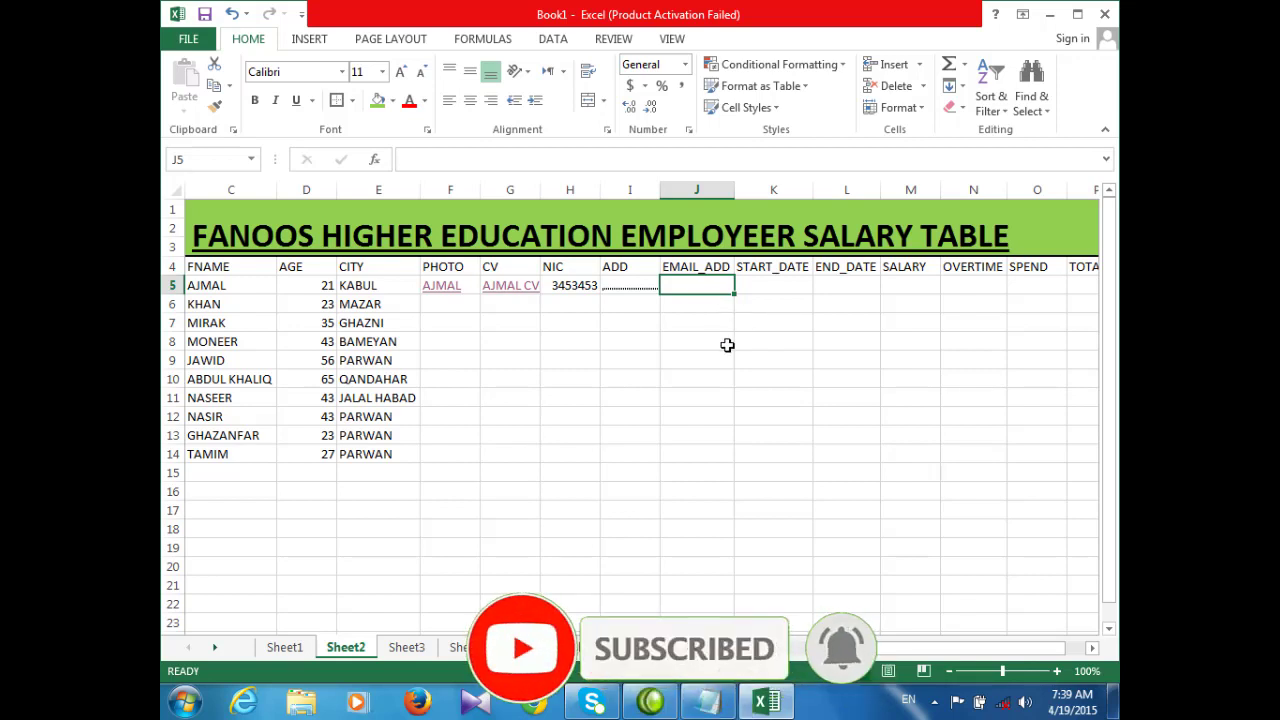
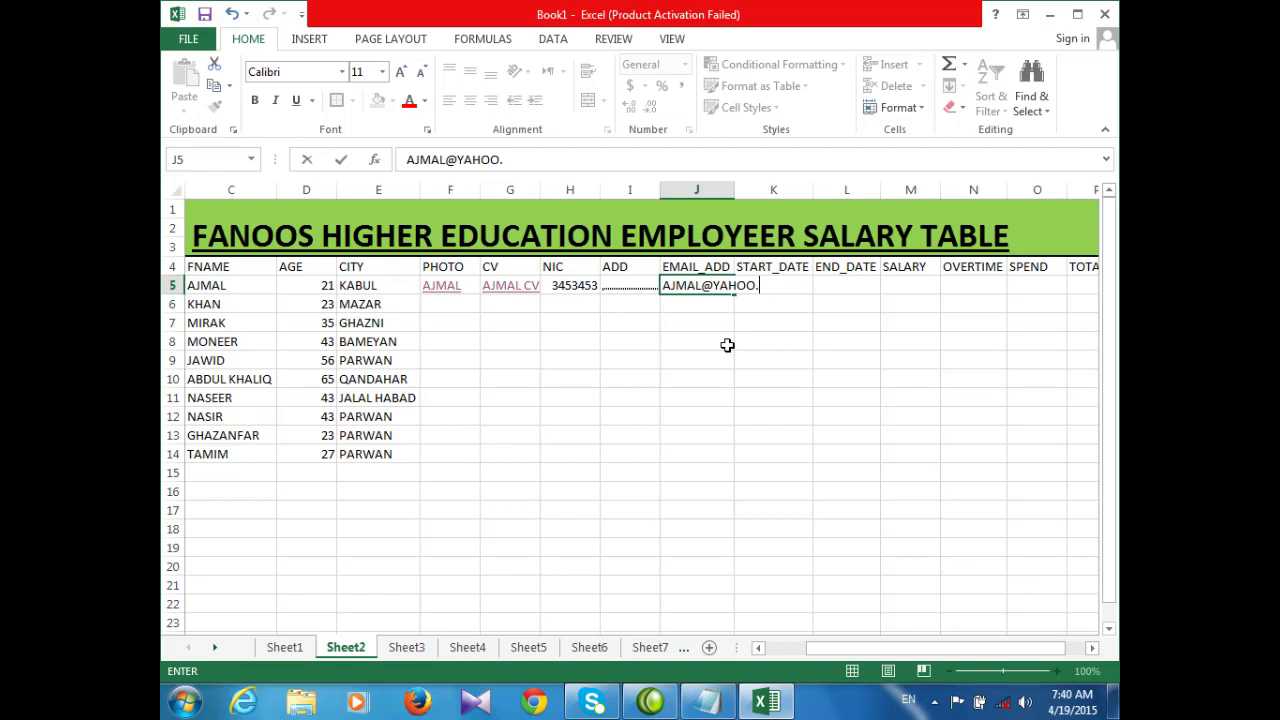
{"action": "left_click", "coordinate": [790, 397]}
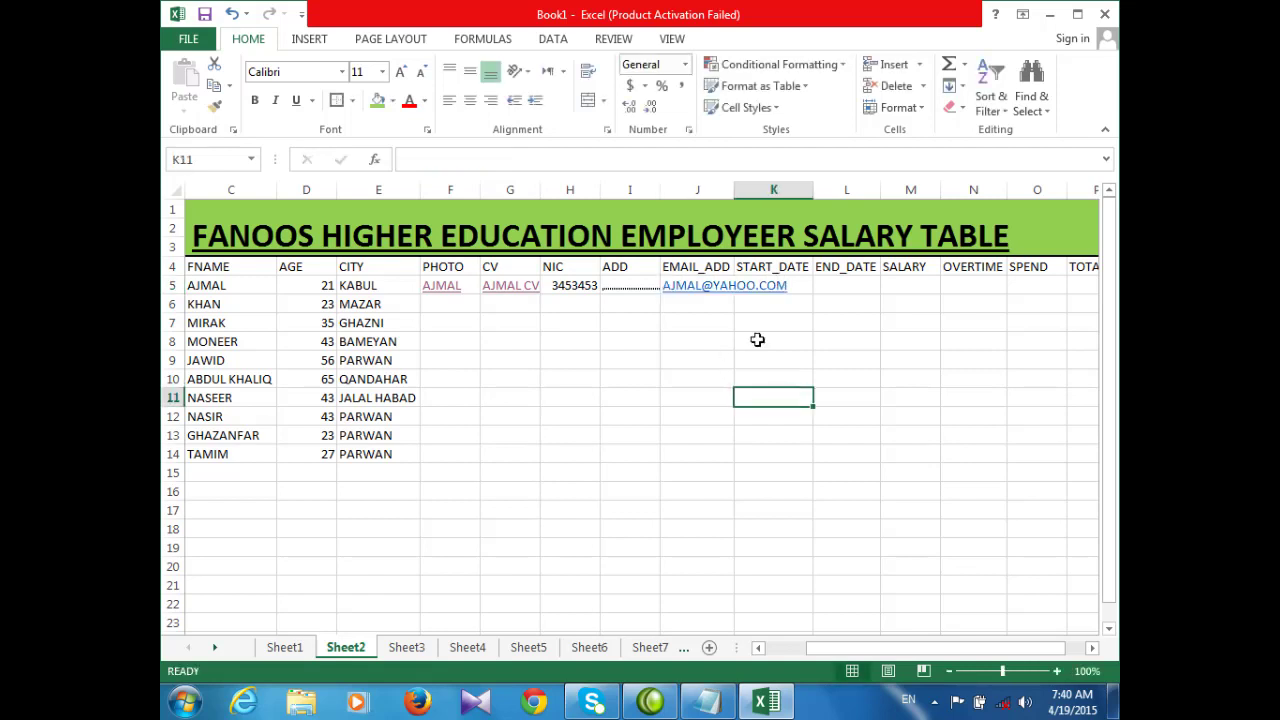
{"action": "double_click", "coordinate": [734, 190]}
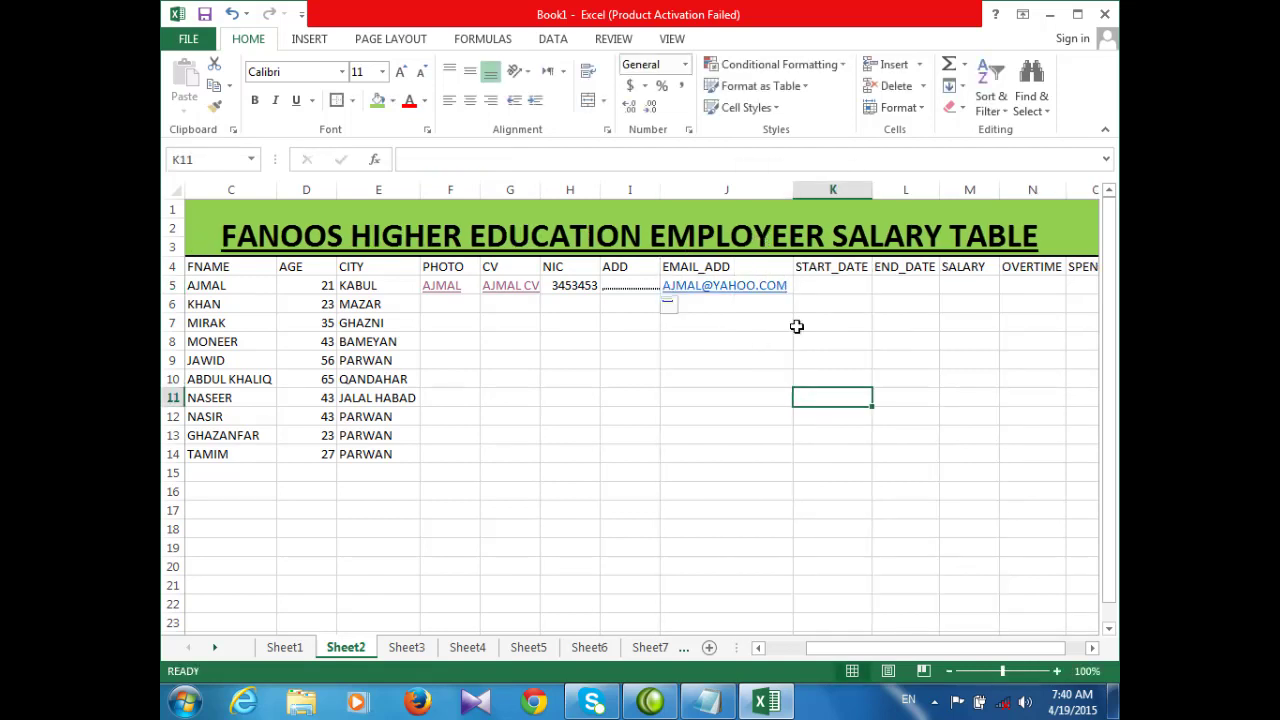
{"action": "left_click", "coordinate": [834, 290]}
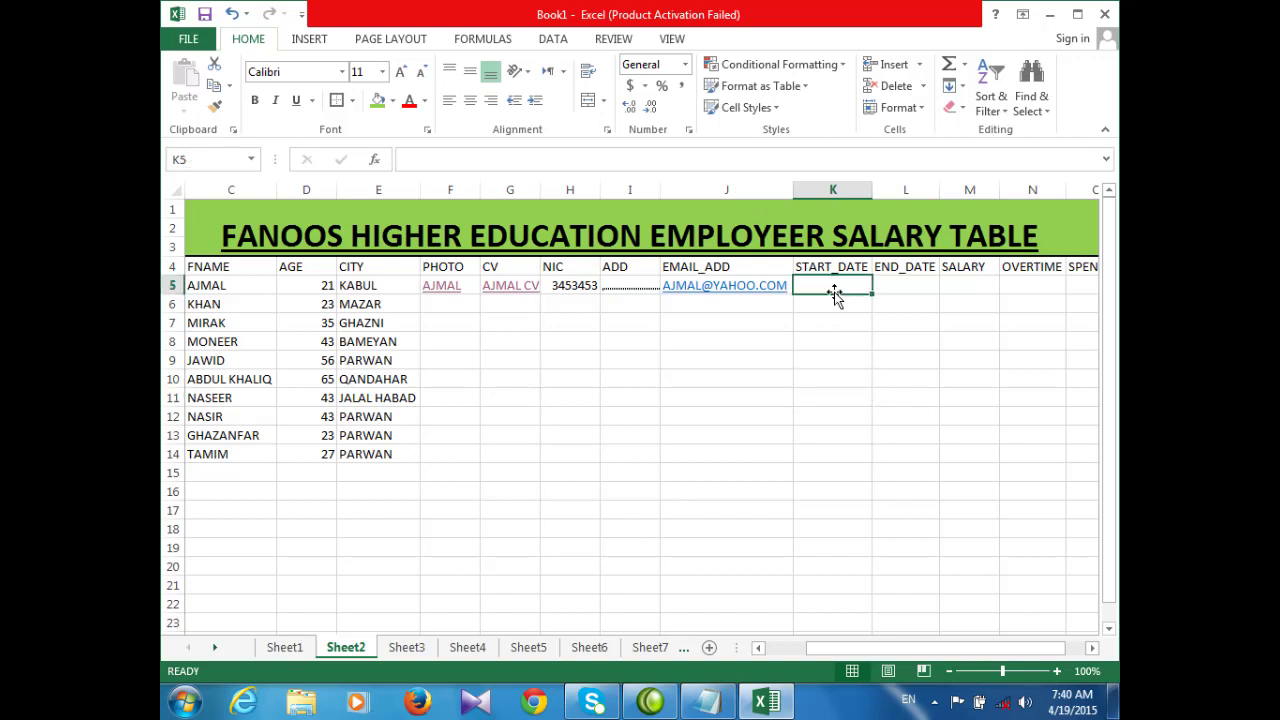
{"action": "type", "text": "1/1/"}
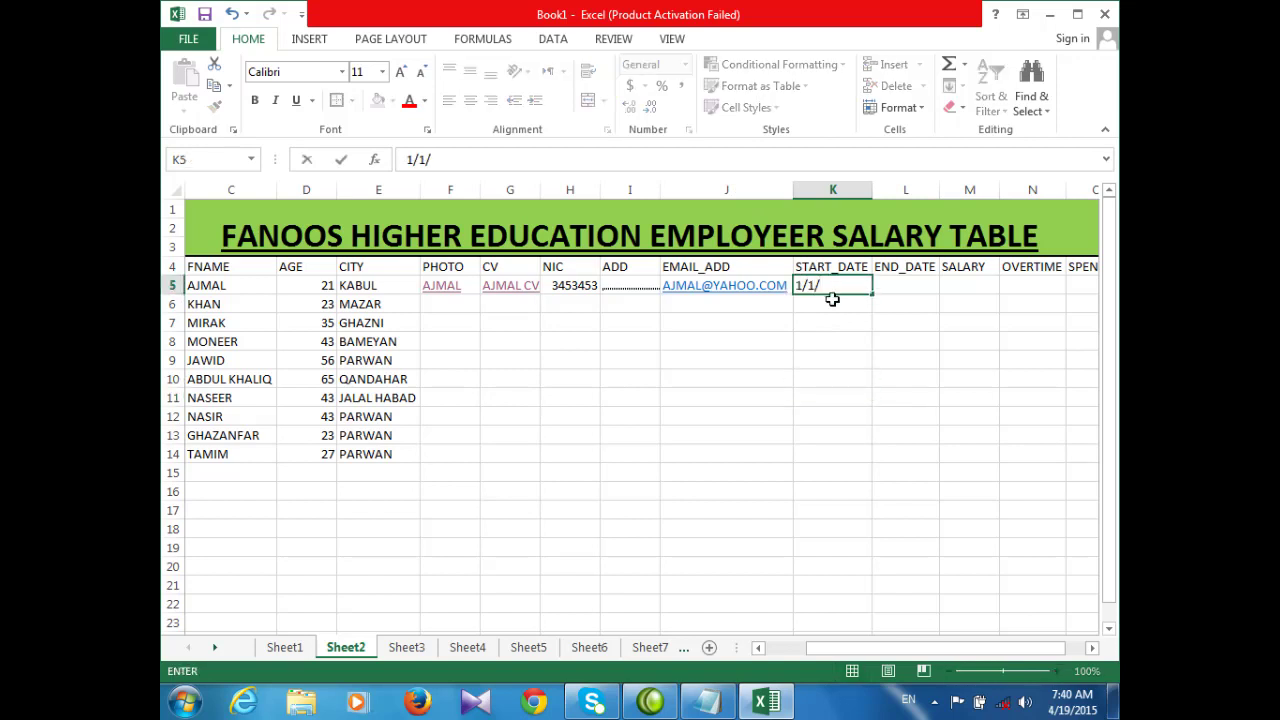
{"action": "key", "text": "BackSpace"}
{"action": "key", "text": "BackSpace"}
Fill START_DATE cells K5:K14 with 1/1/2015.
{"action": "left_click", "coordinate": [826, 357]}
{"action": "left_click_drag", "start_coordinate": [830, 284], "coordinate": [839, 467]}
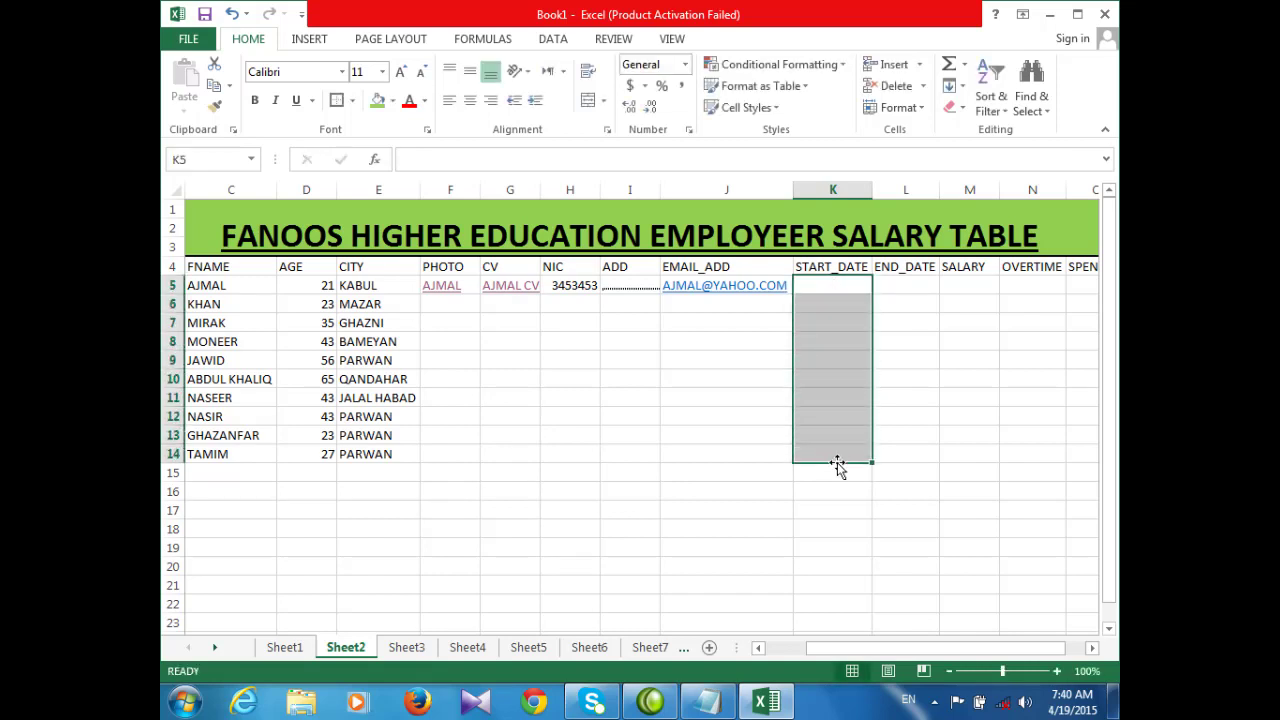
{"action": "type", "text": "1/1/2015"}
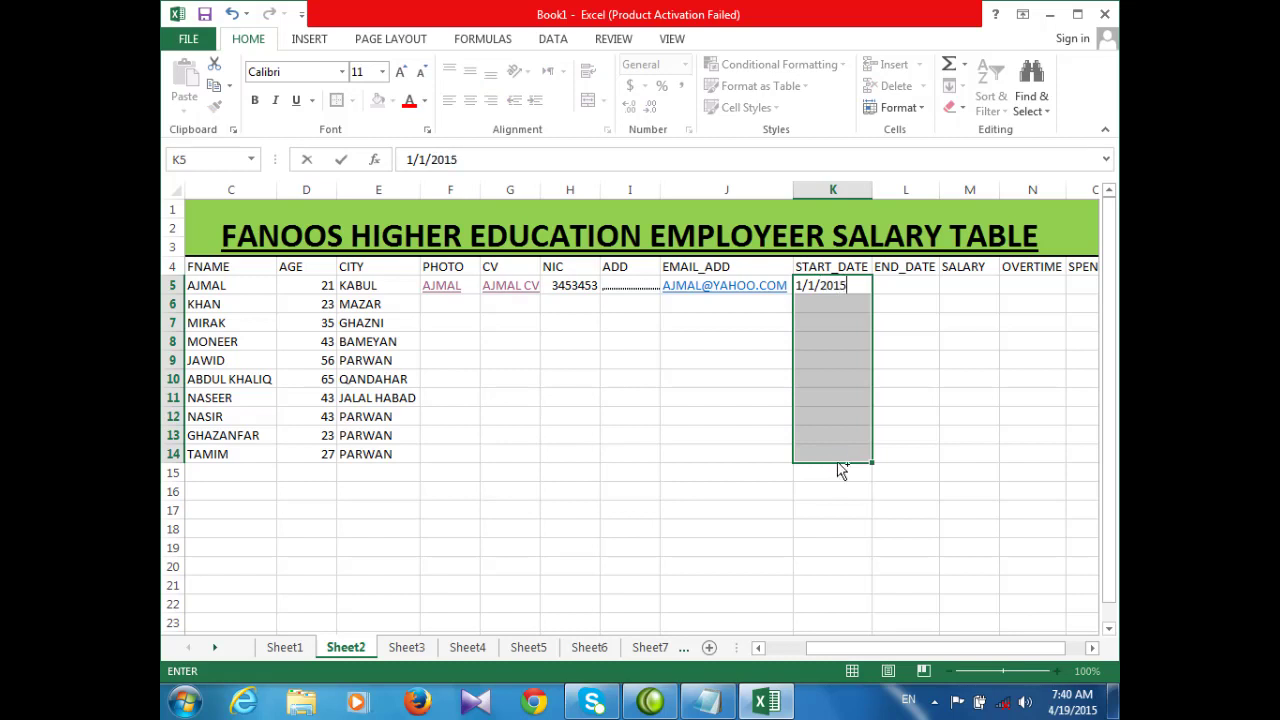
{"action": "key", "text": "ctrl+Return"}
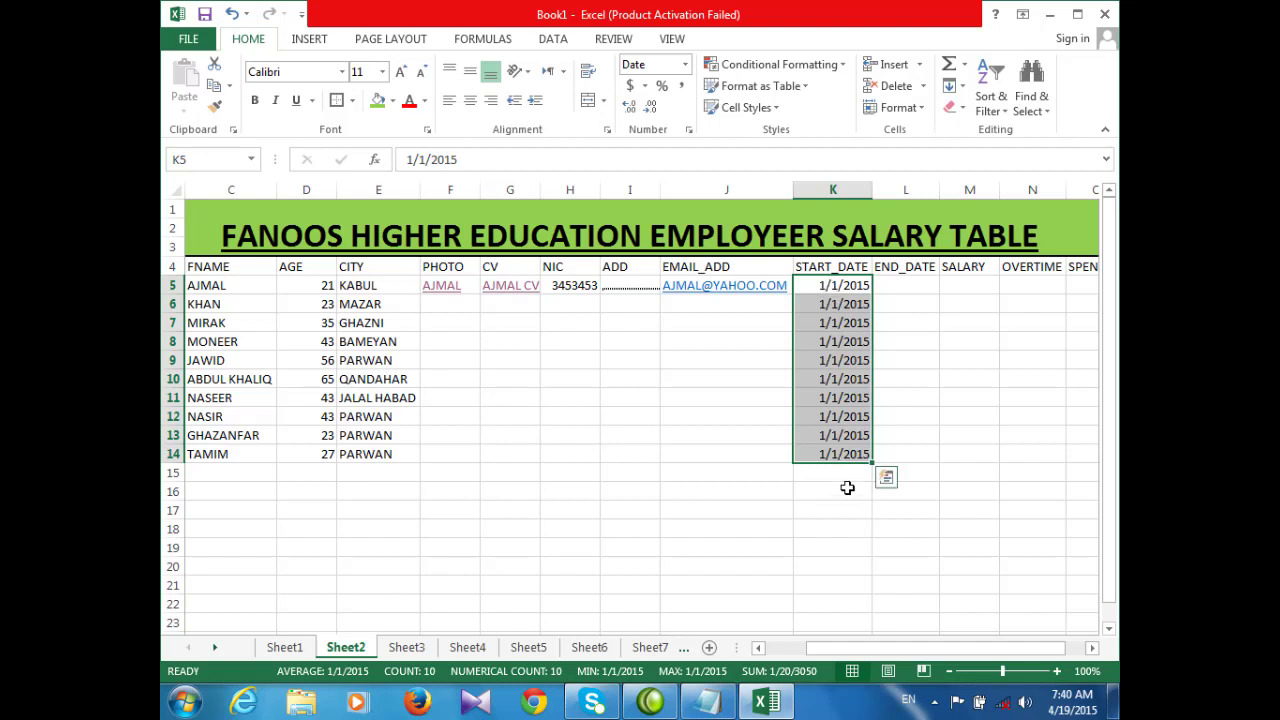
Fill END_DATE cells L5:L14 with 1/1/2017.
{"action": "left_click", "coordinate": [903, 283]}
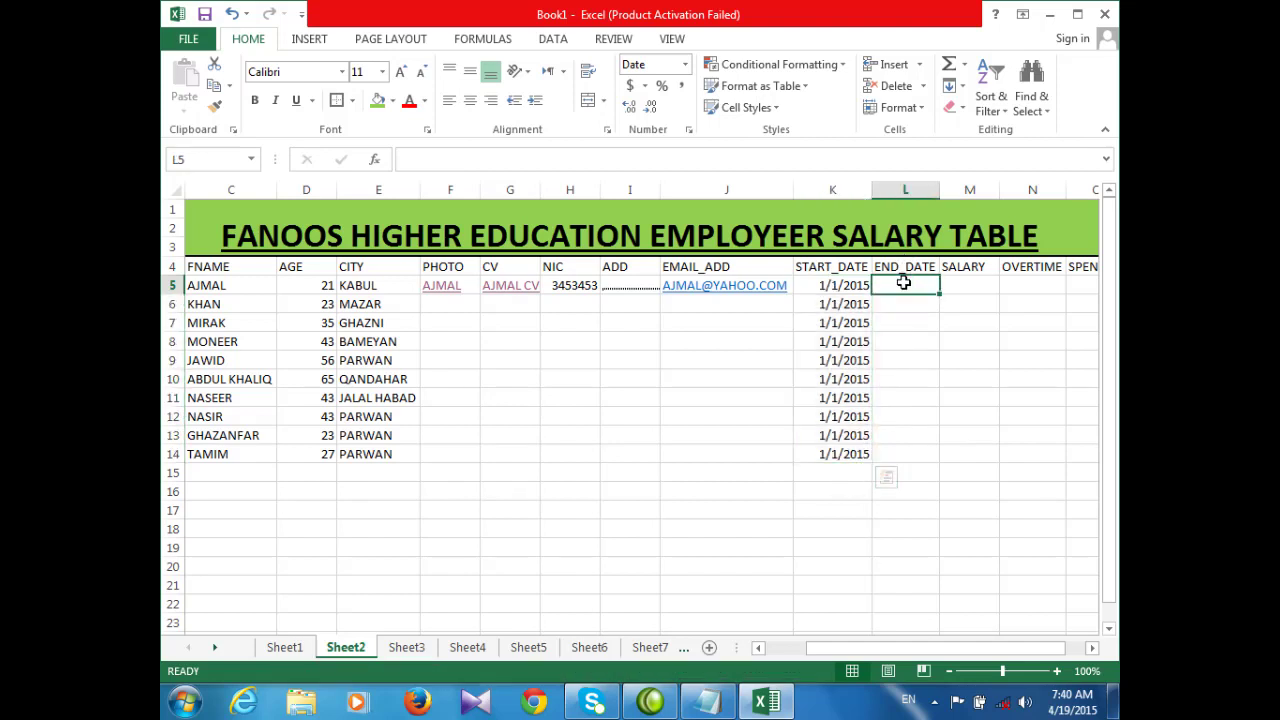
{"action": "left_click_drag", "start_coordinate": [903, 283], "coordinate": [901, 449]}
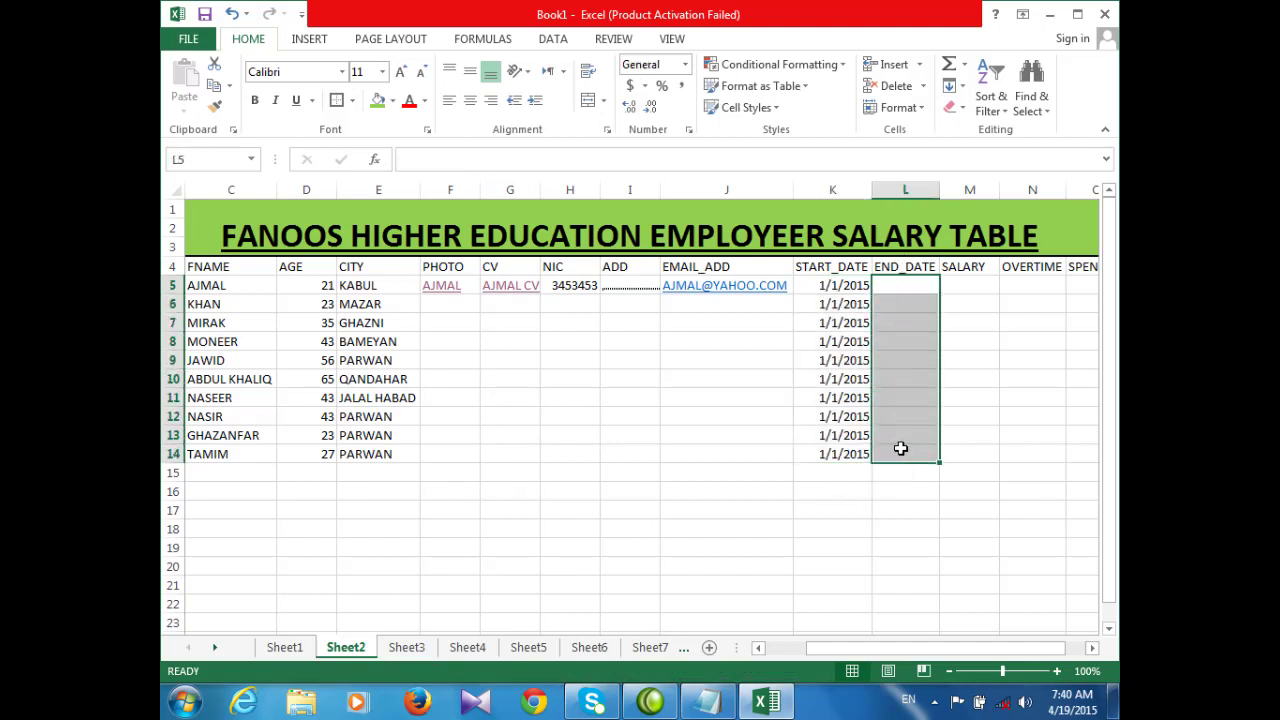
{"action": "type", "text": "1/1/"}
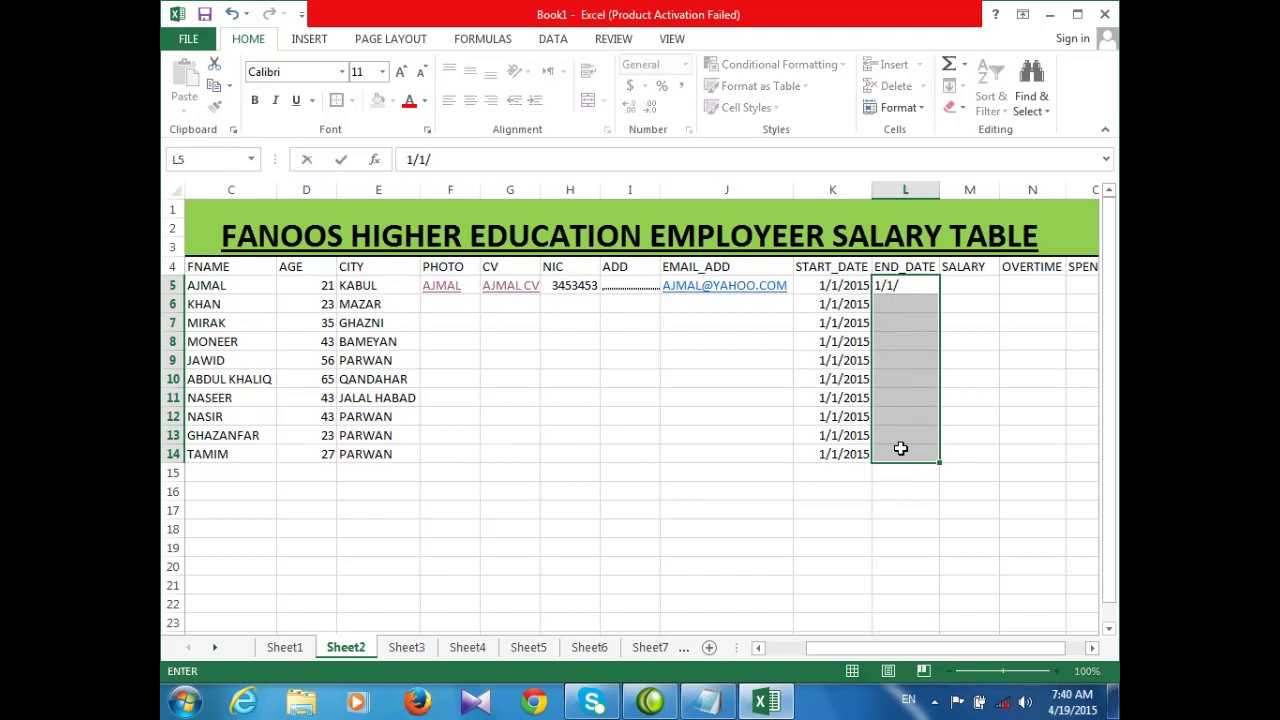
{"action": "type", "text": "2017"}
{"action": "key", "text": "ctrl+Return"}
Enter salaries 1000, 3000, 5000, 12000 and 13000 in M5:M9.
{"action": "left_click", "coordinate": [979, 283]}
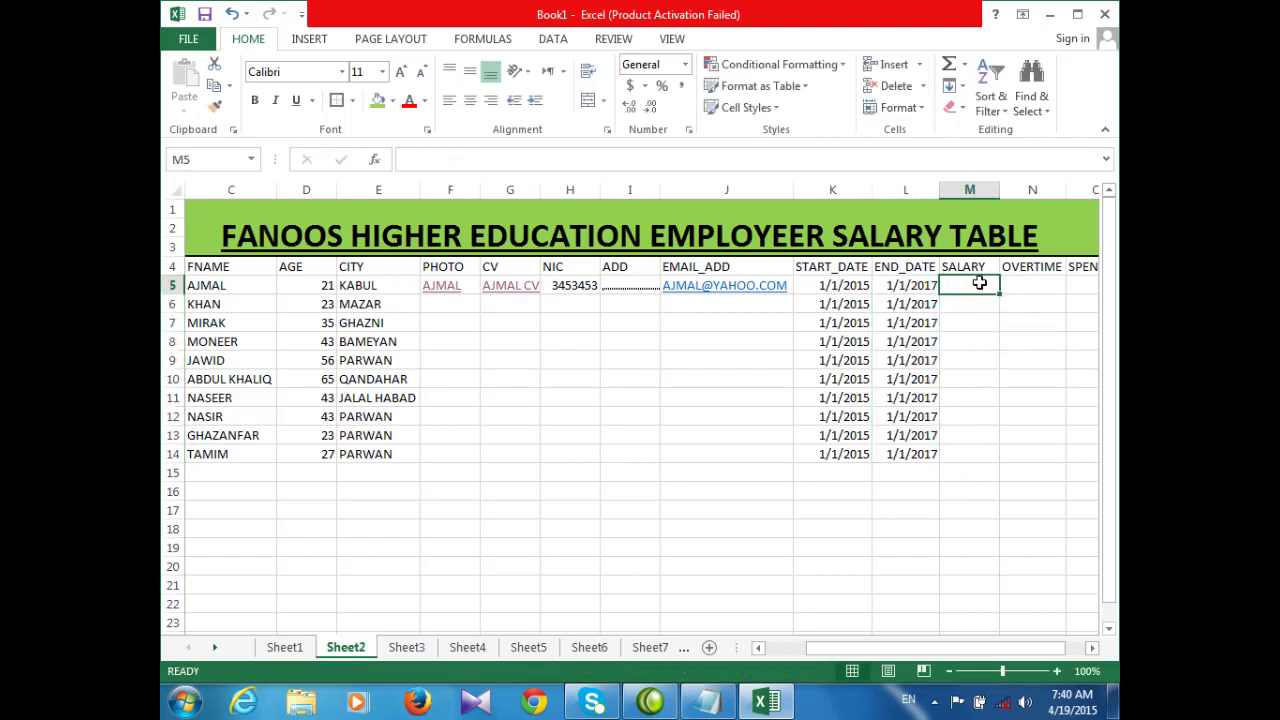
{"action": "left_click", "coordinate": [1091, 648]}
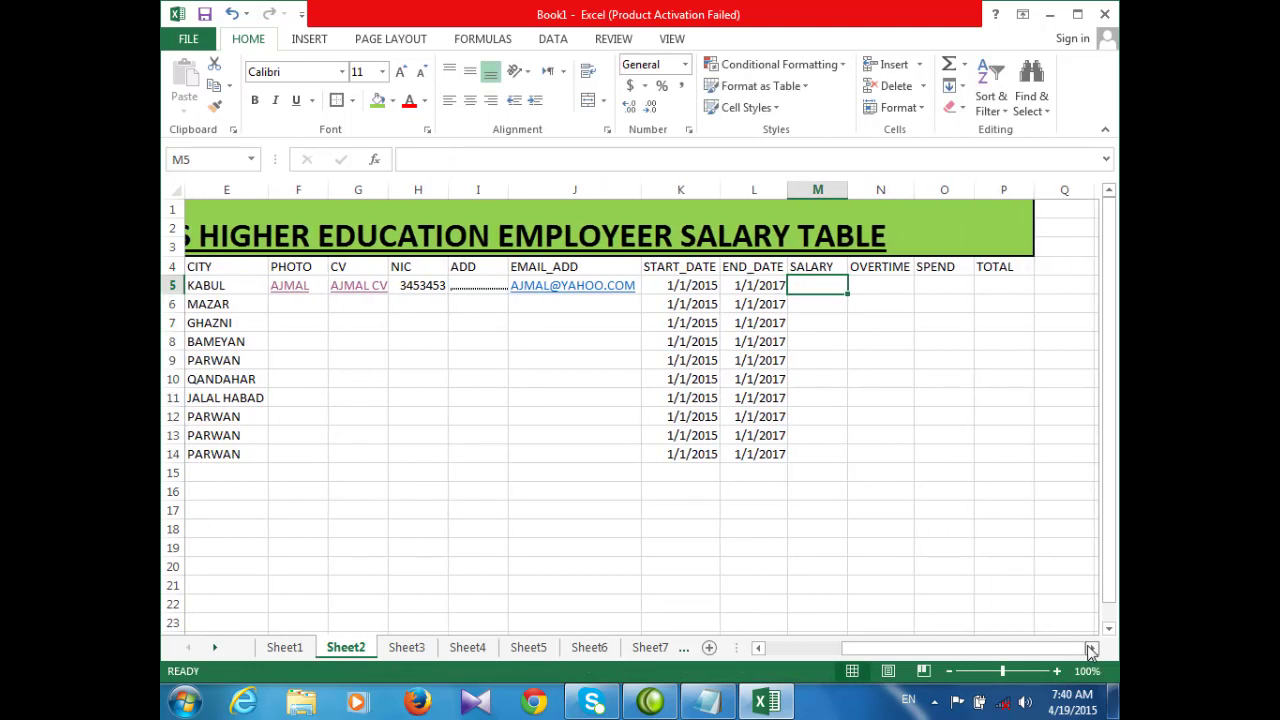
{"action": "type", "text": "10"}
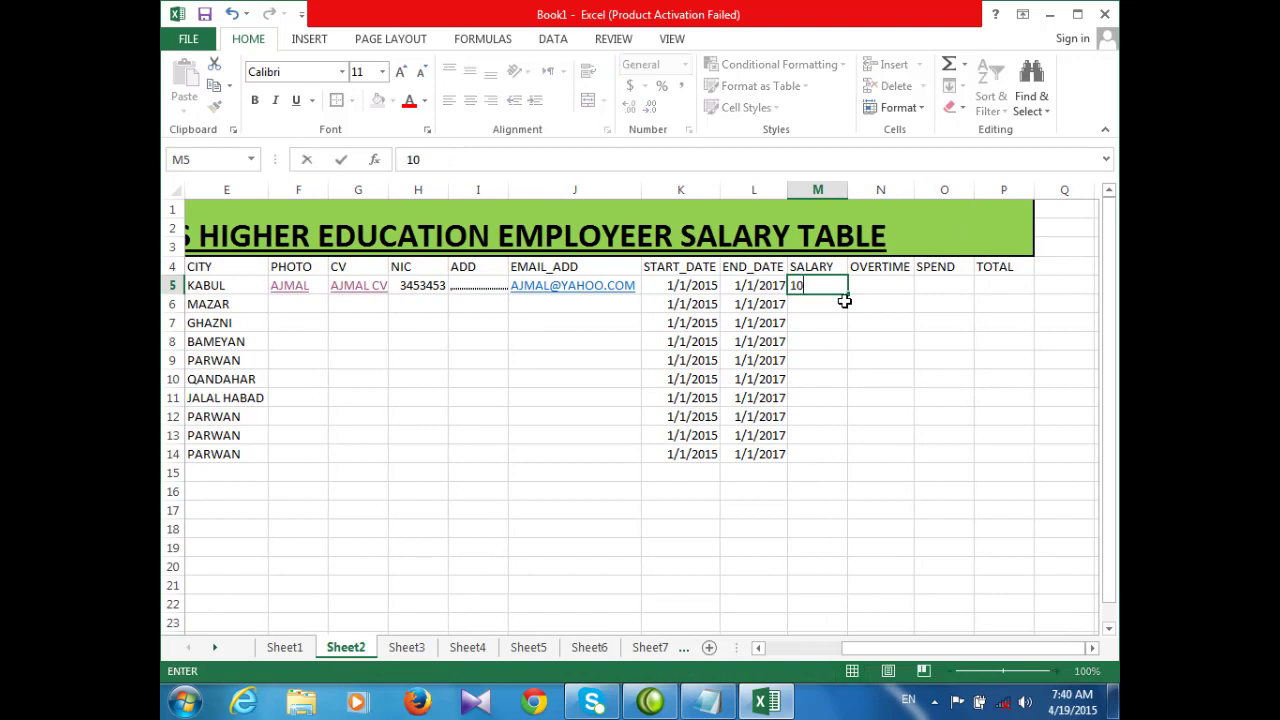
{"action": "type", "text": "00"}
{"action": "key", "text": "Return"}
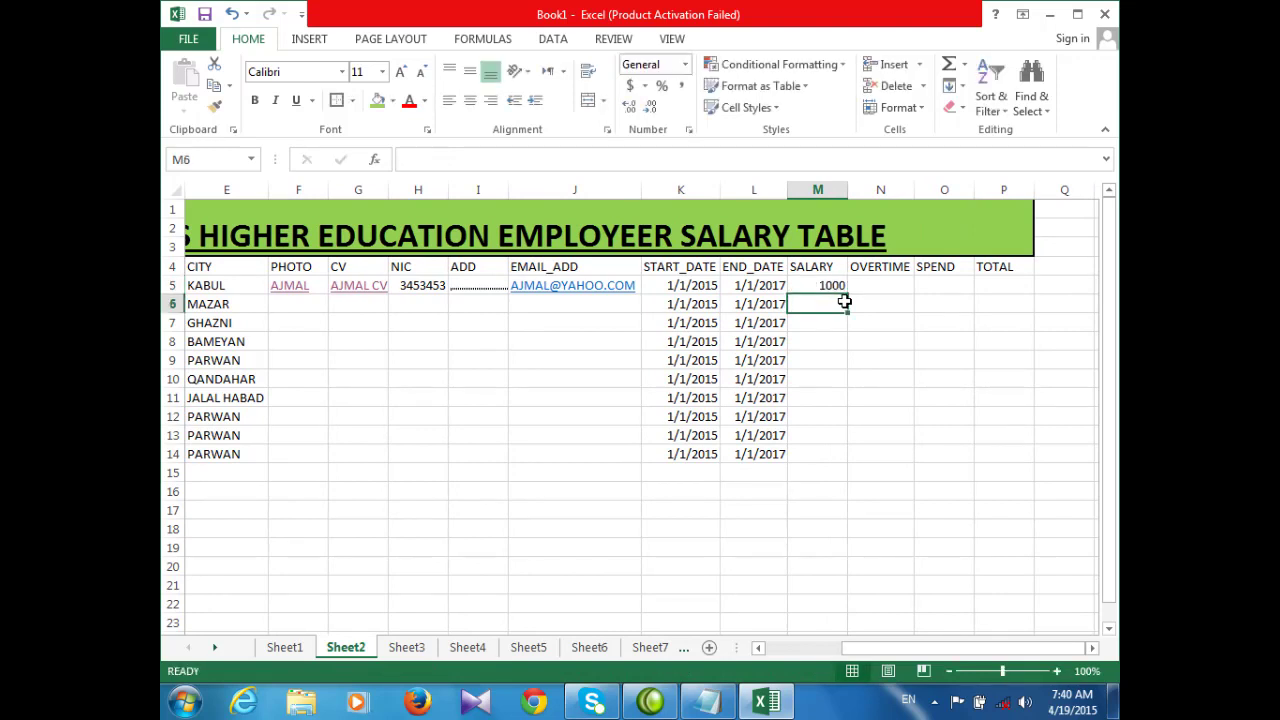
{"action": "type", "text": "3000"}
{"action": "key", "text": "Return"}
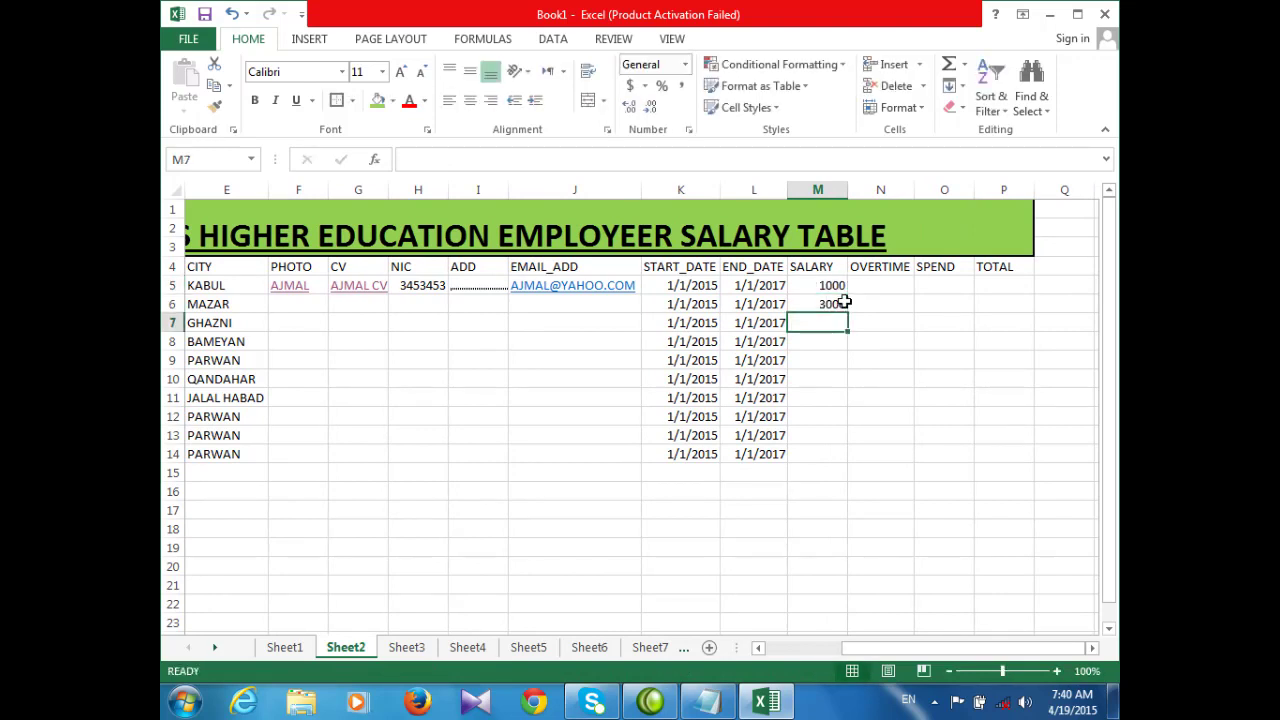
{"action": "type", "text": "5000"}
{"action": "key", "text": "Return"}
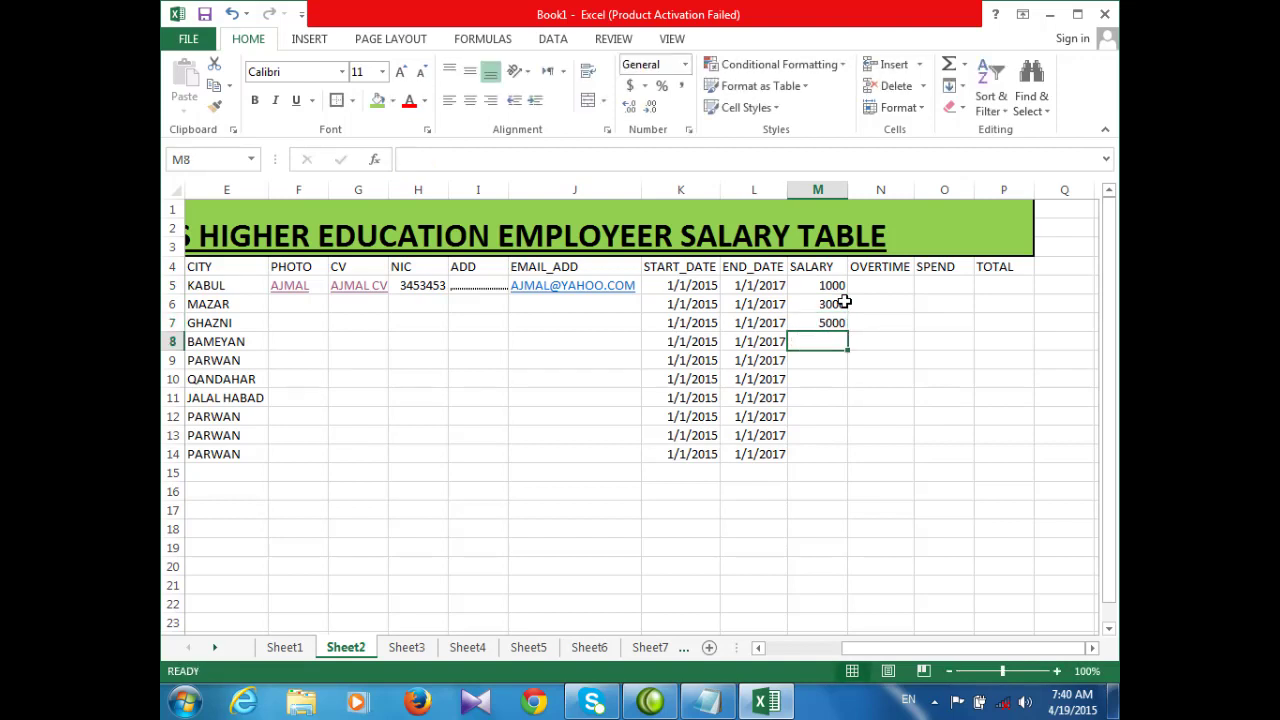
{"action": "type", "text": "12000"}
{"action": "key", "text": "Return"}
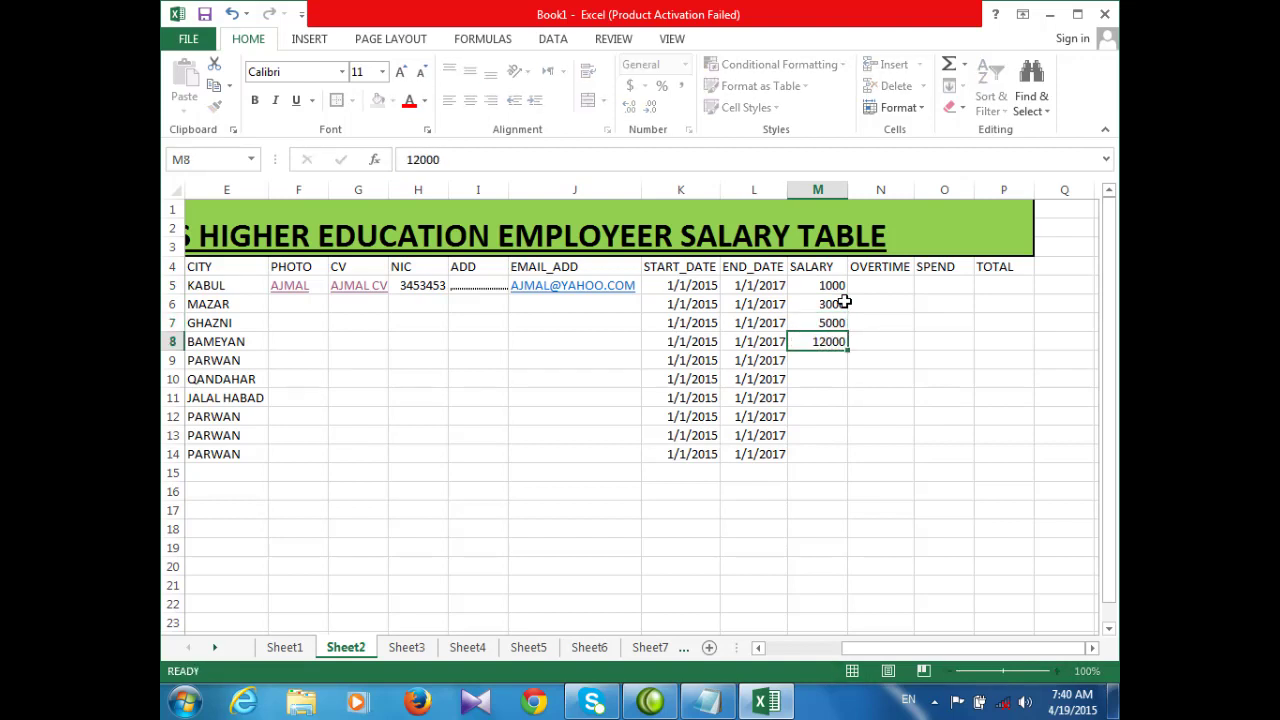
{"action": "type", "text": "13000"}
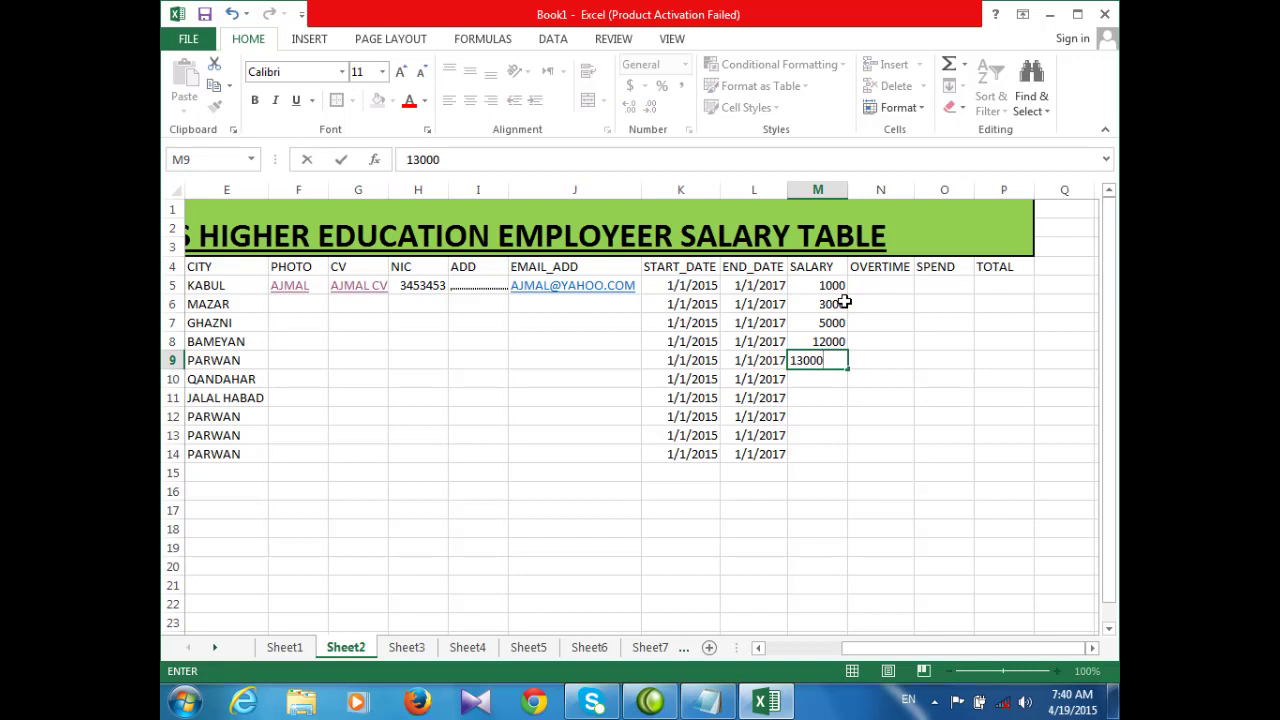
{"action": "key", "text": "Return"}
Enter salaries 14000, 12000, 14000, 12000 and 15000 in M10:M14.
{"action": "type", "text": "14000"}
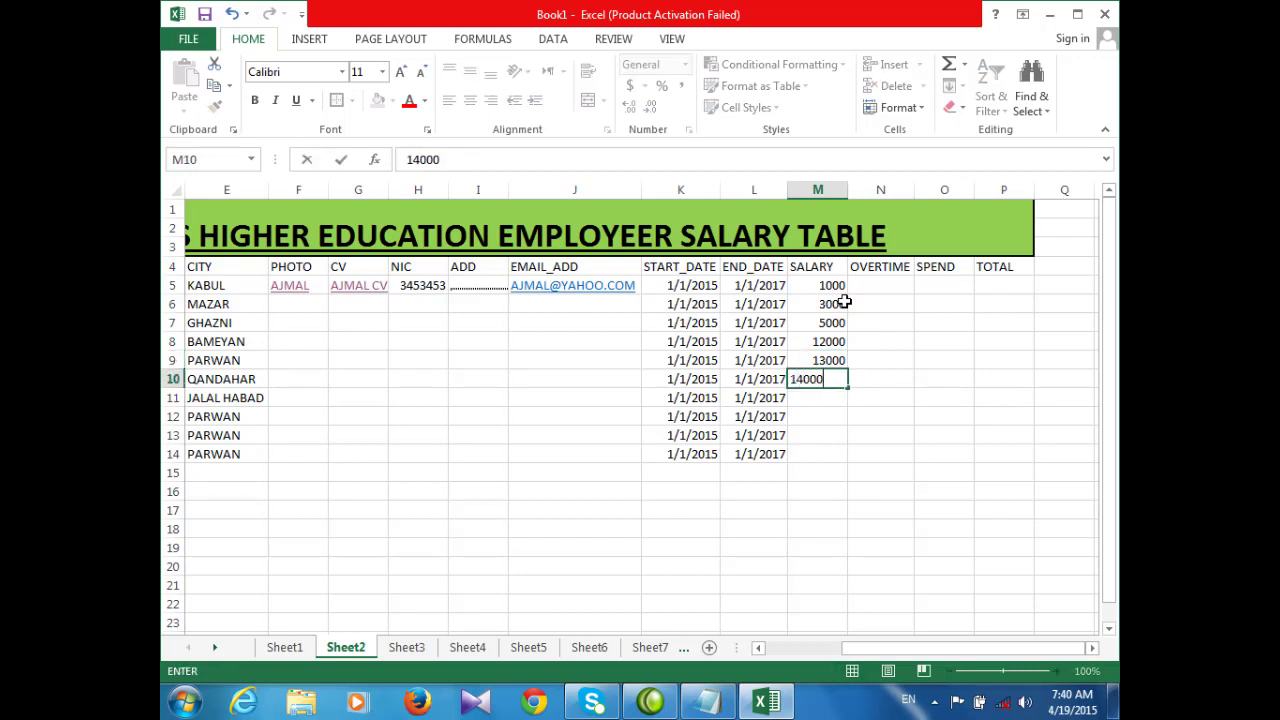
{"action": "key", "text": "Return"}
{"action": "type", "text": "12000"}
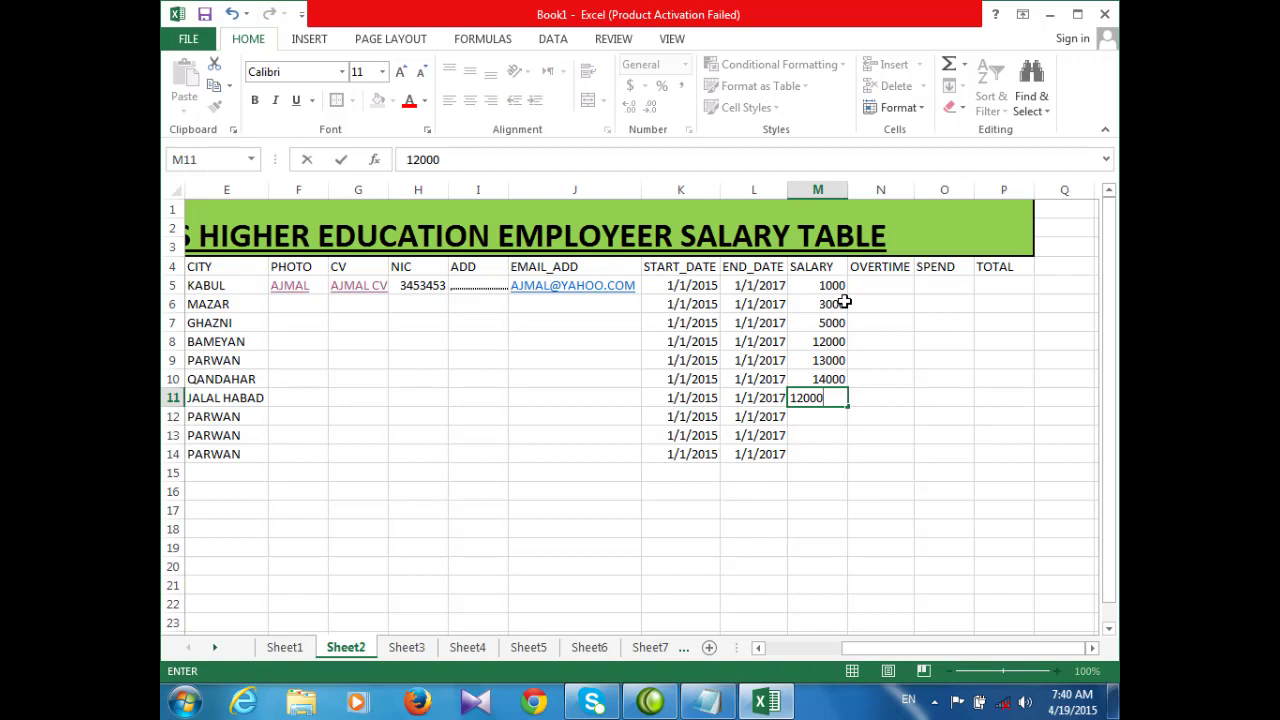
{"action": "key", "text": "Return"}
{"action": "type", "text": "1"}
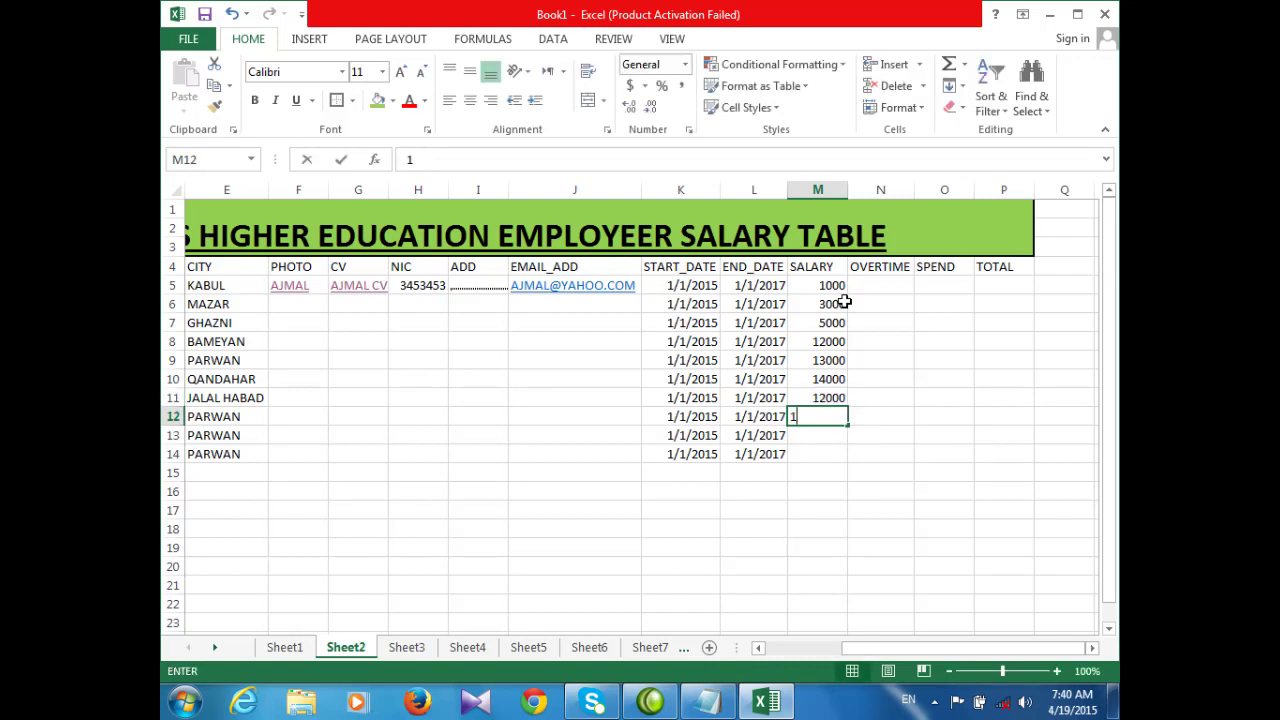
{"action": "type", "text": "4000"}
{"action": "key", "text": "Return"}
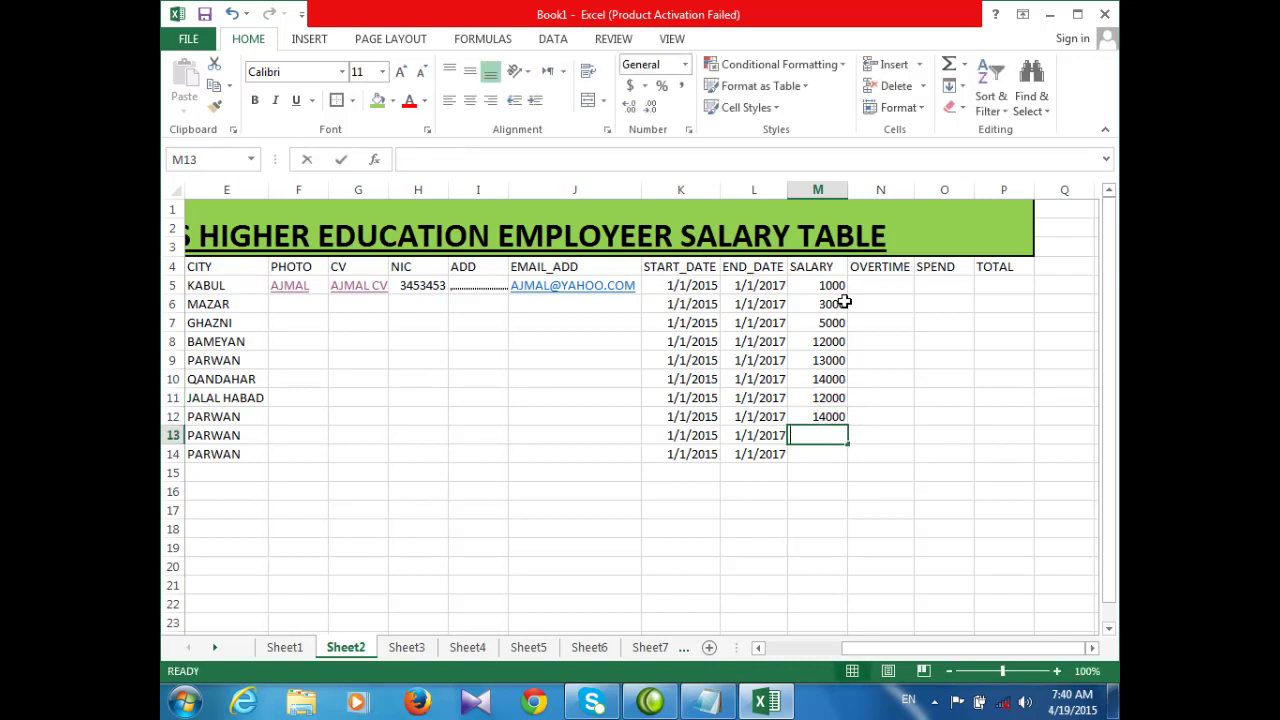
{"action": "type", "text": "12000"}
{"action": "key", "text": "Return"}
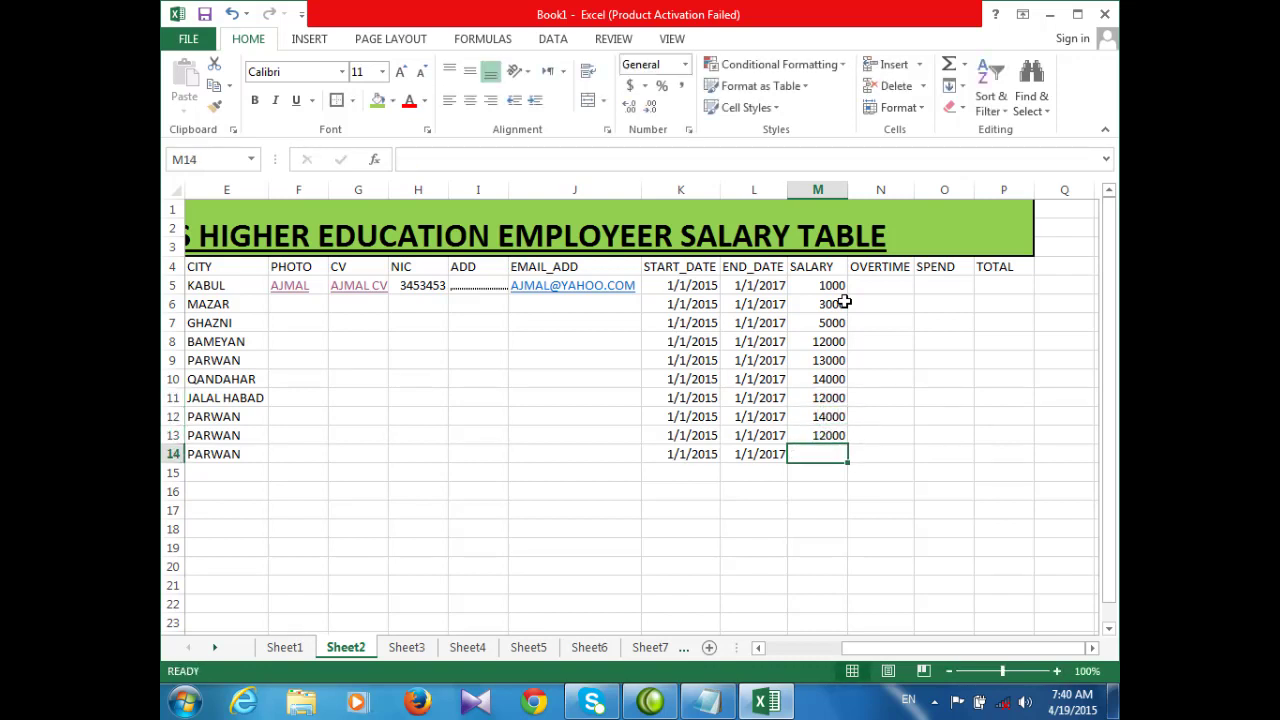
{"action": "type", "text": "15000"}
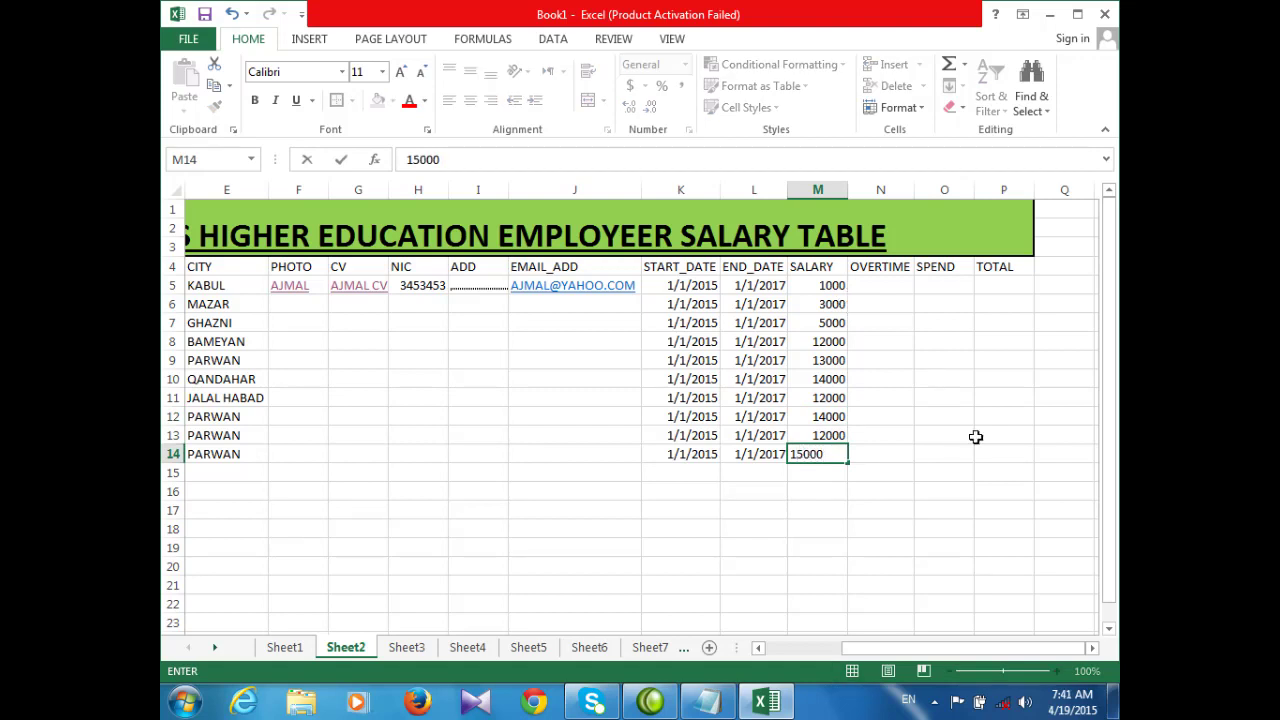
{"action": "left_click", "coordinate": [976, 438]}
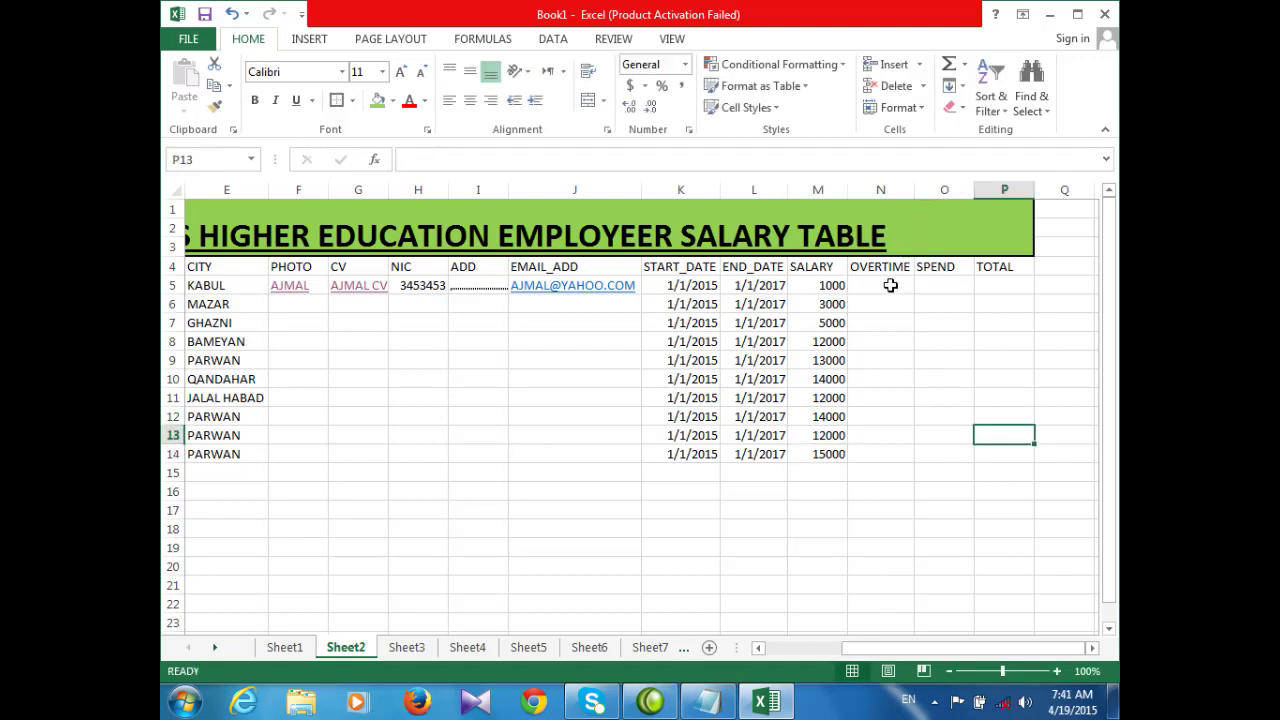
Fill OVERTIME cells N5:N14 with 200.
{"action": "left_click_drag", "start_coordinate": [884, 288], "coordinate": [885, 406]}
{"action": "left_click_drag", "start_coordinate": [882, 436], "coordinate": [879, 446]}
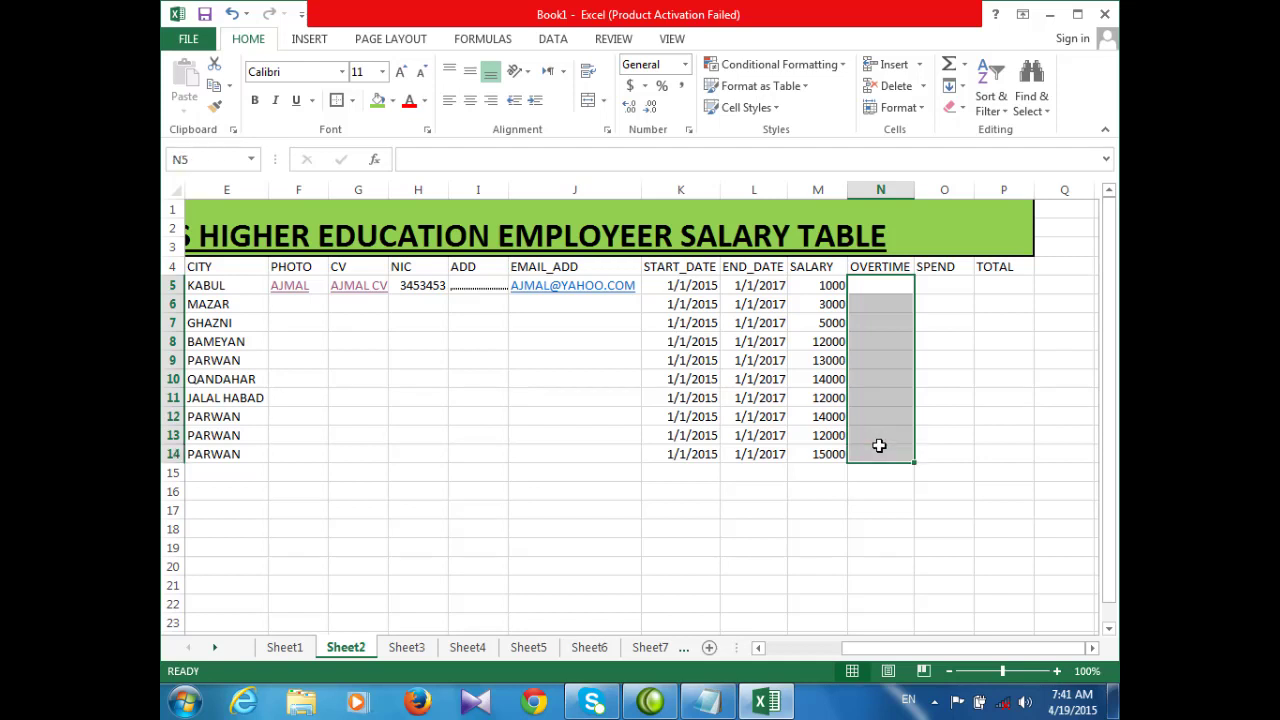
{"action": "type", "text": "200"}
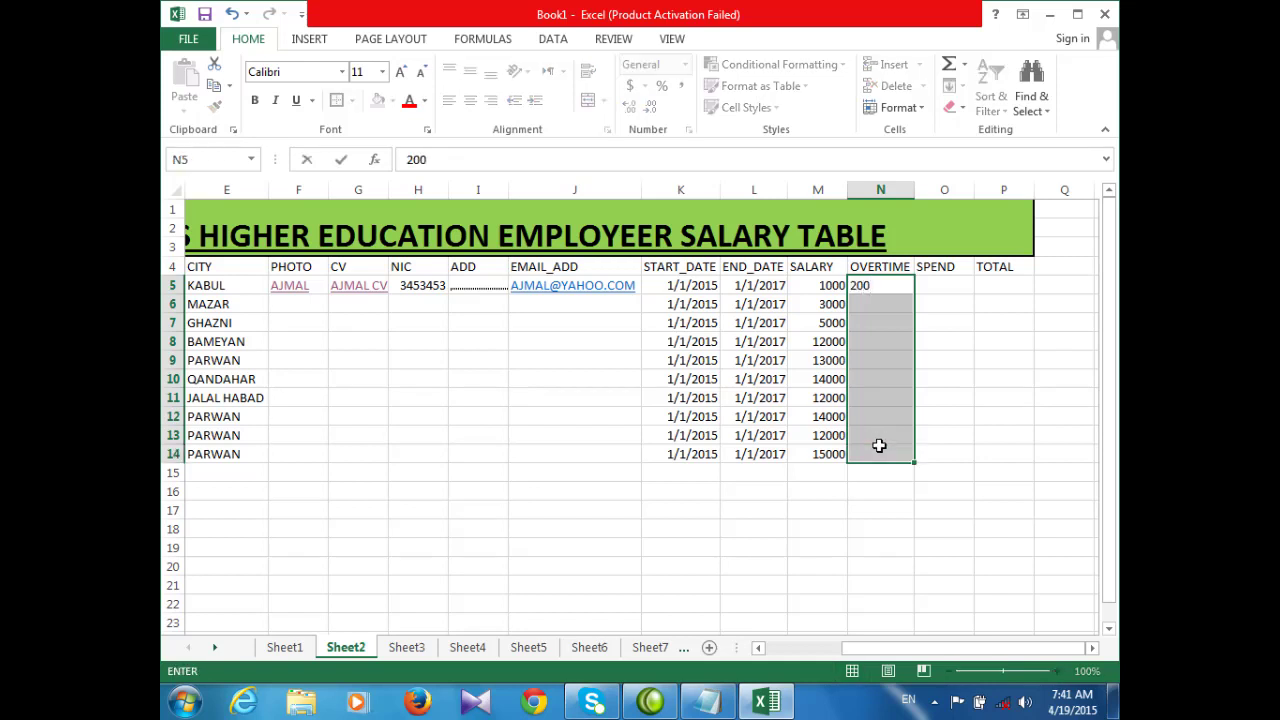
{"action": "key", "text": "ctrl+Return"}
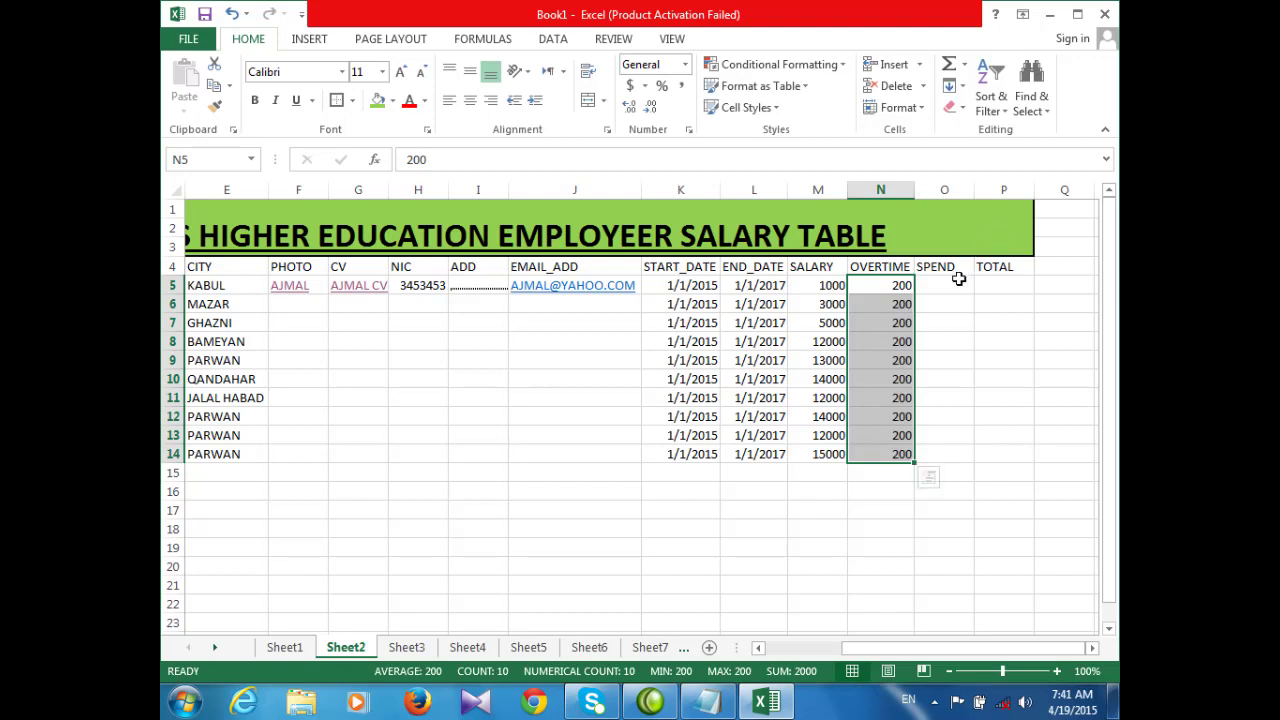
{"action": "left_click", "coordinate": [956, 283]}
Enter SPEND amounts 1200, 1000, 3000 and 4000 in O5:O8.
{"action": "type", "text": "1200"}
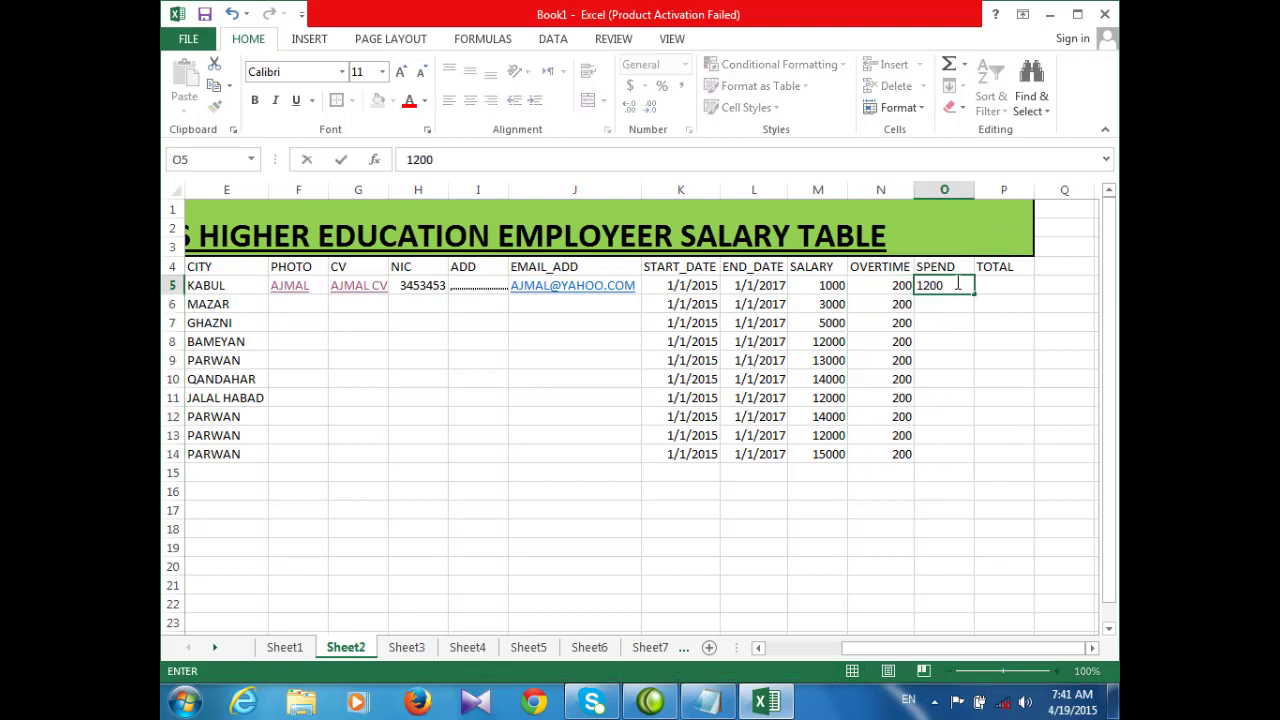
{"action": "key", "text": "Return"}
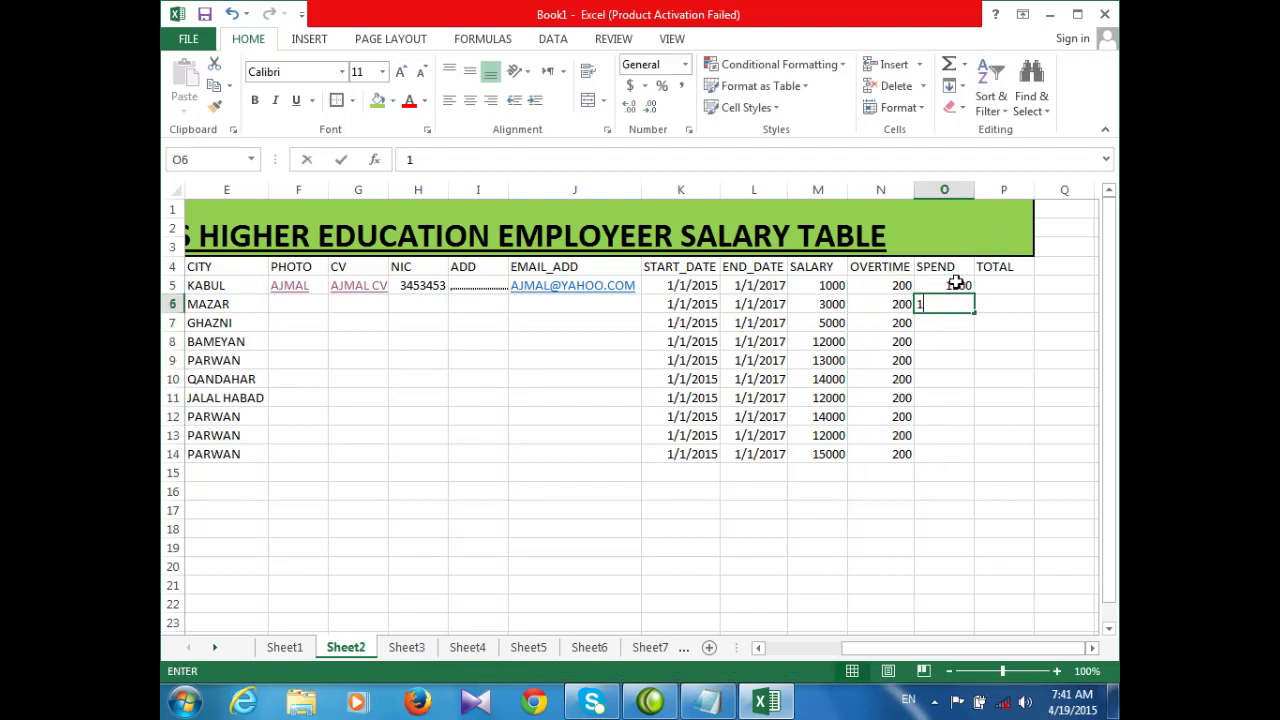
{"action": "type", "text": "1000"}
{"action": "key", "text": "ctrl+Return"}
{"action": "key", "text": "Return"}
{"action": "type", "text": "3000"}
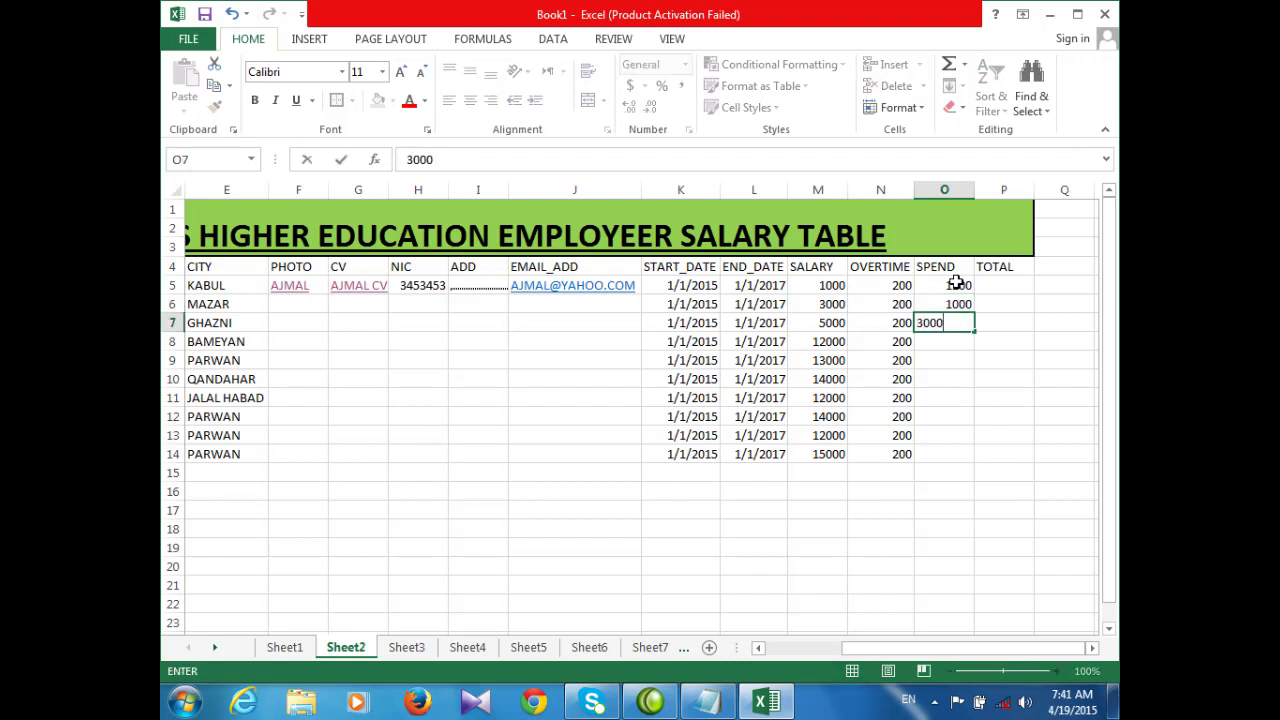
{"action": "key", "text": "Return"}
{"action": "type", "text": "4"}
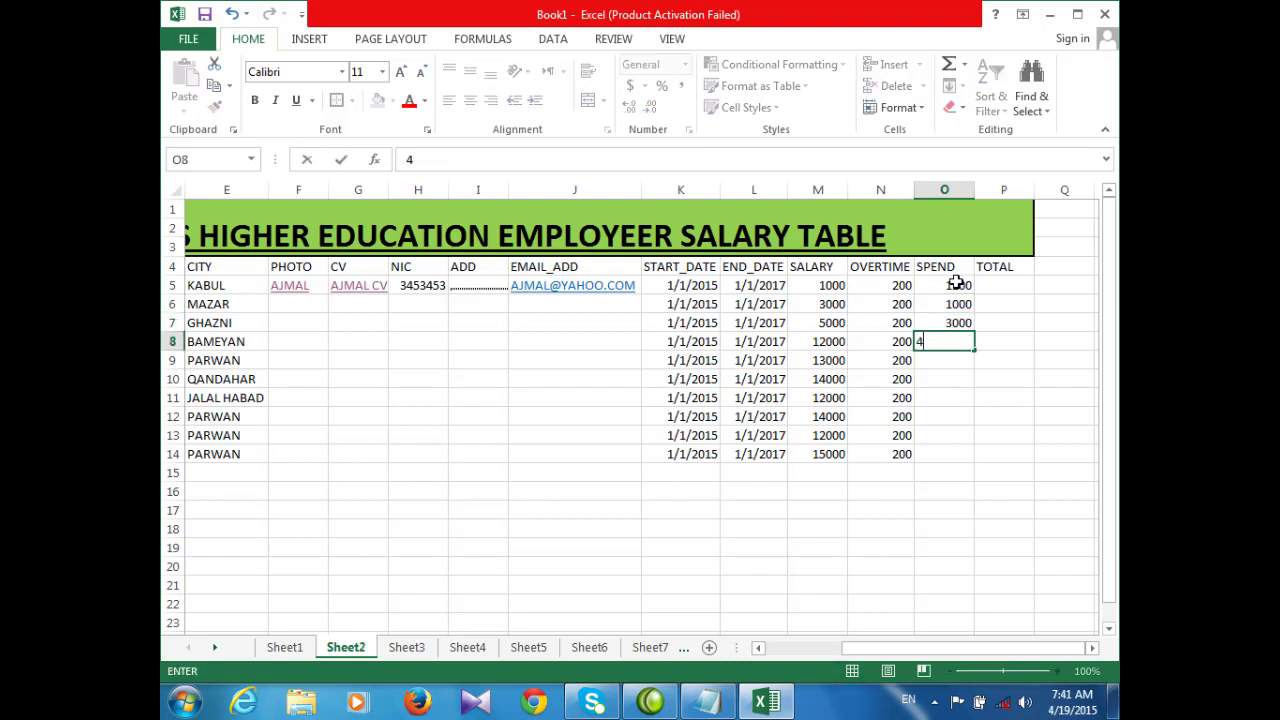
{"action": "type", "text": "000"}
{"action": "key", "text": "Return"}
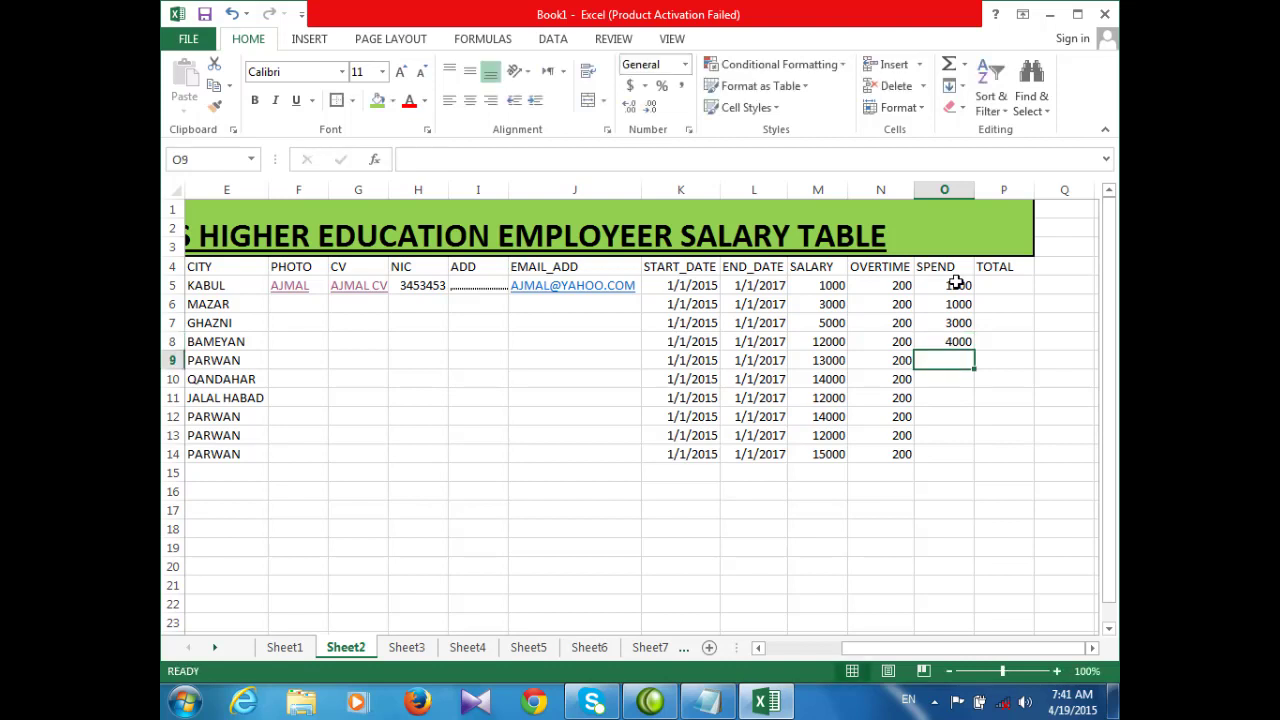
Enter SPEND amounts 15000, 15000, 10000, 12000, 12000 and 10000 in O9:O14.
{"action": "type", "text": "15"}
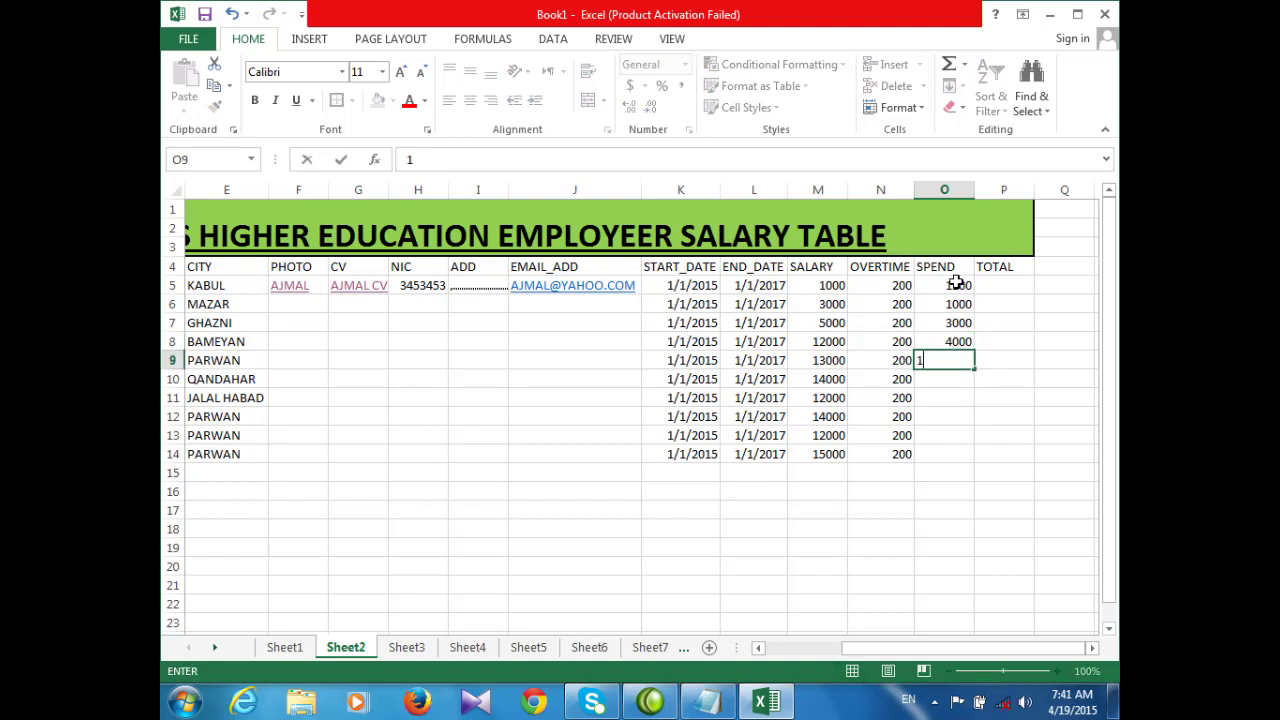
{"action": "type", "text": "000"}
{"action": "key", "text": "Return"}
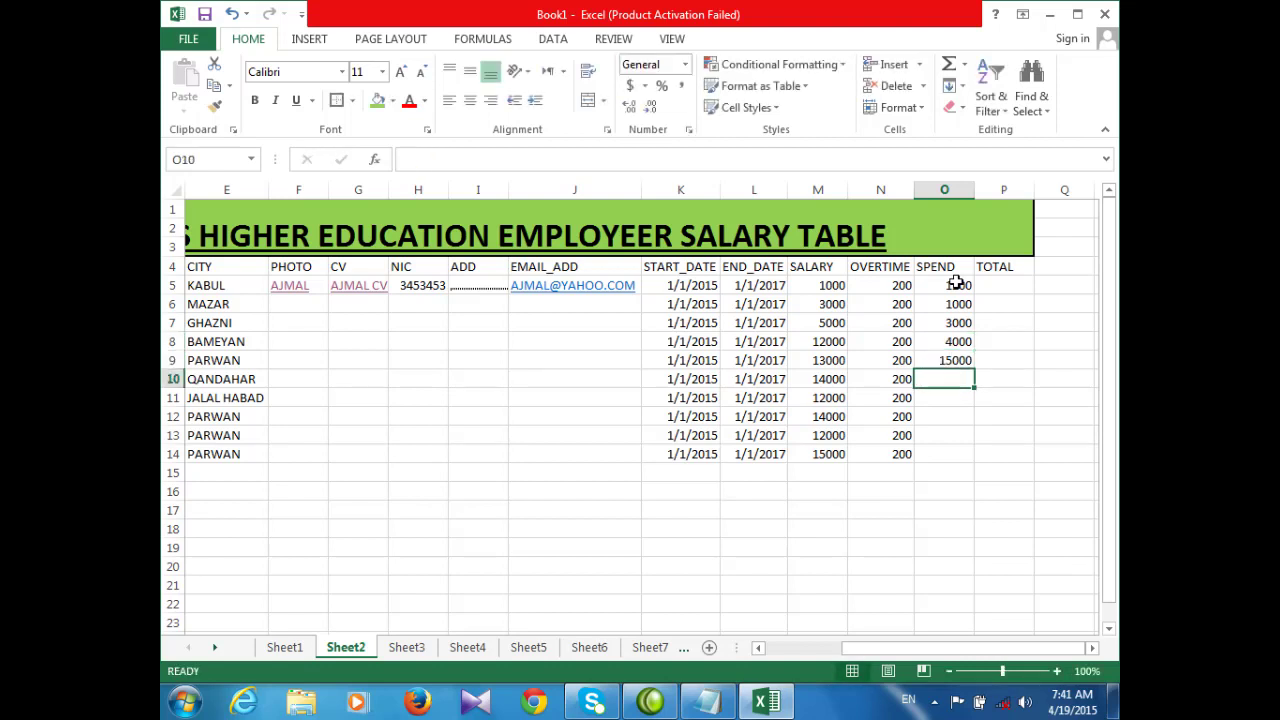
{"action": "type", "text": "15"}
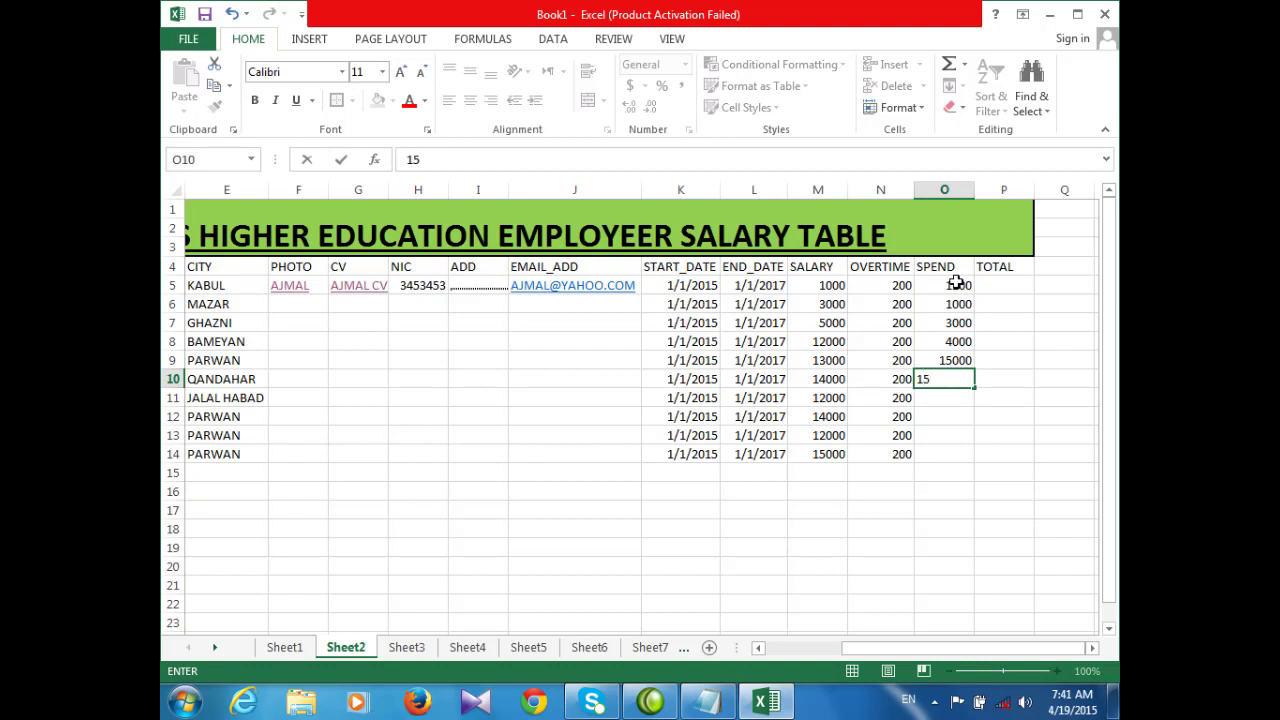
{"action": "type", "text": "000"}
{"action": "key", "text": "Return"}
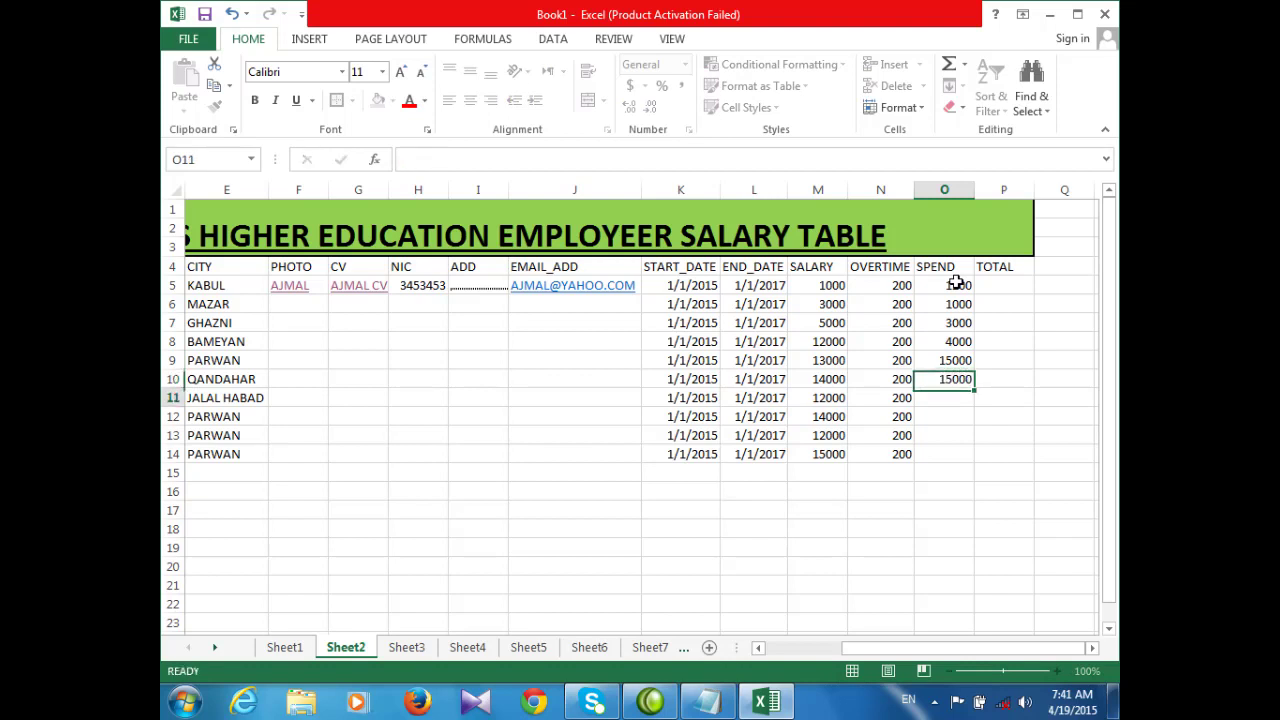
{"action": "type", "text": "10000"}
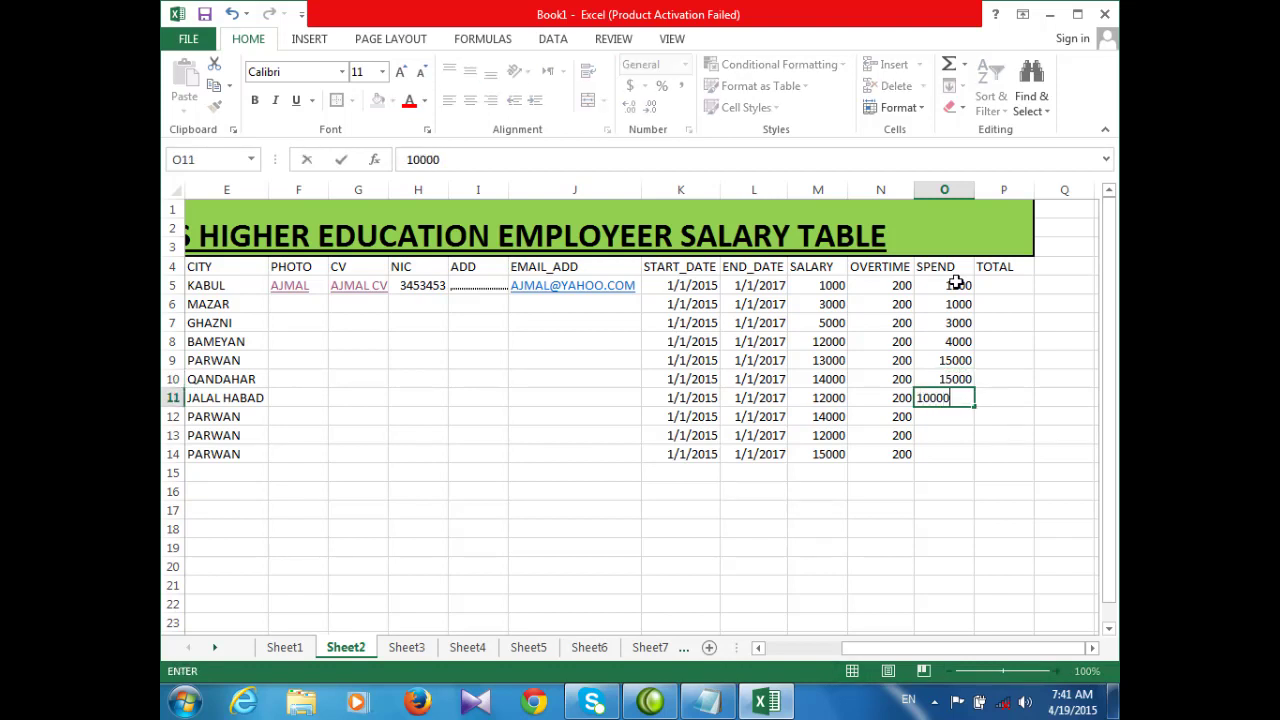
{"action": "key", "text": "Return"}
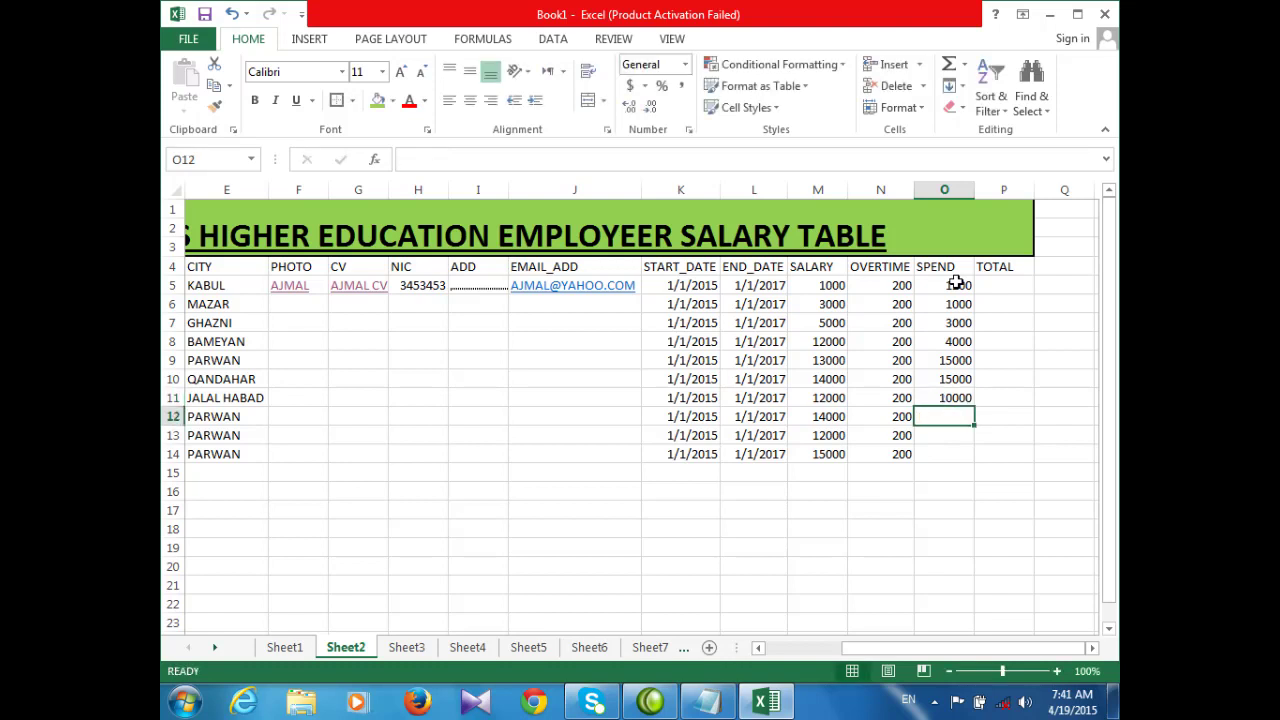
{"action": "type", "text": "12000"}
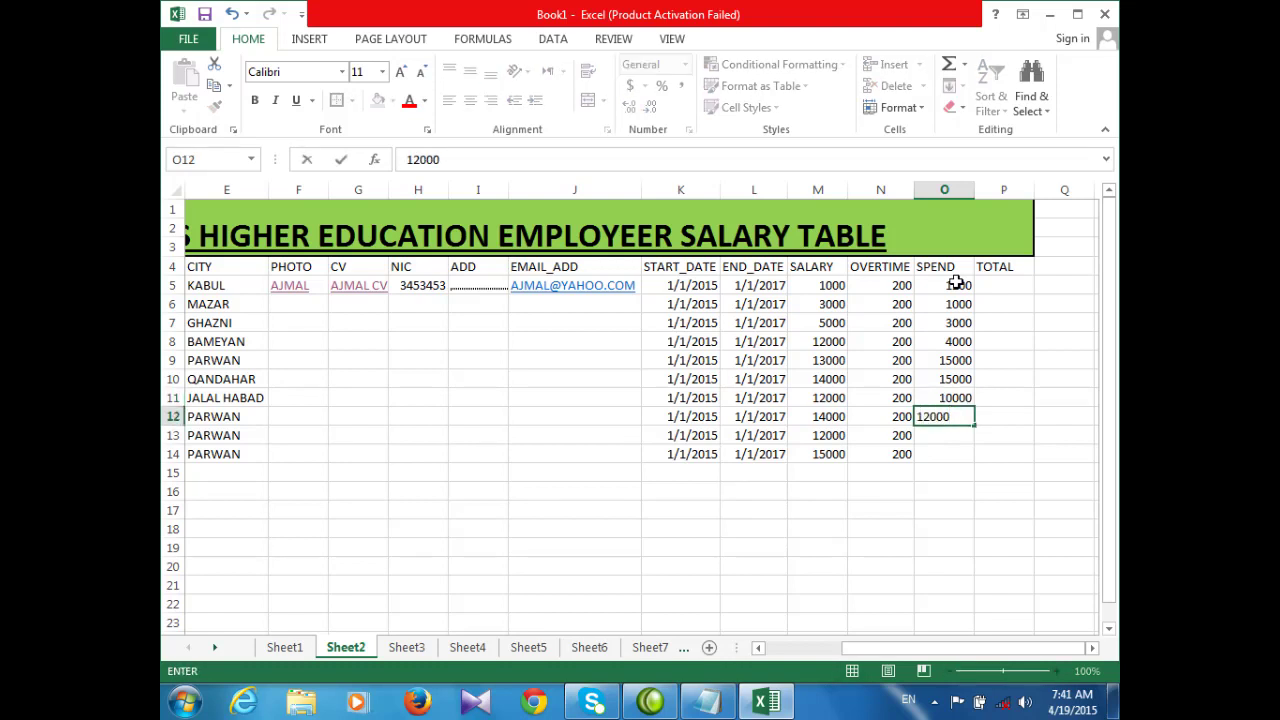
{"action": "key", "text": "Return"}
{"action": "type", "text": "12000"}
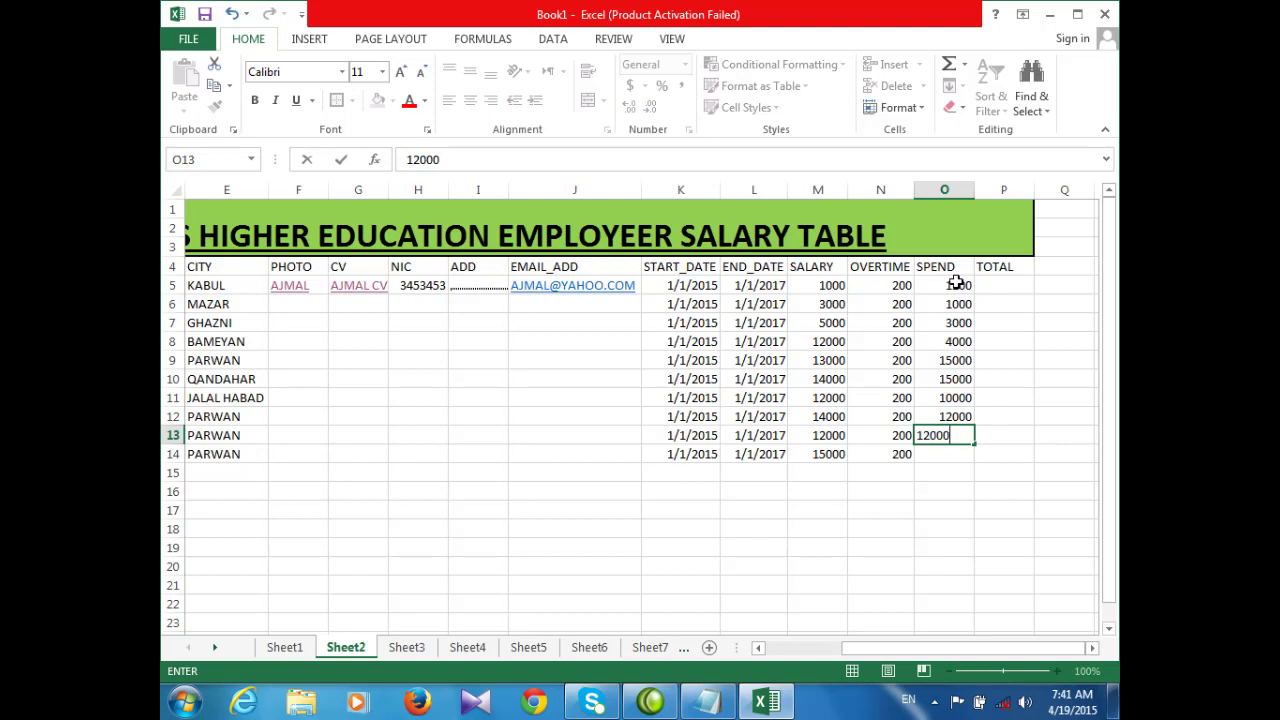
{"action": "key", "text": "Return"}
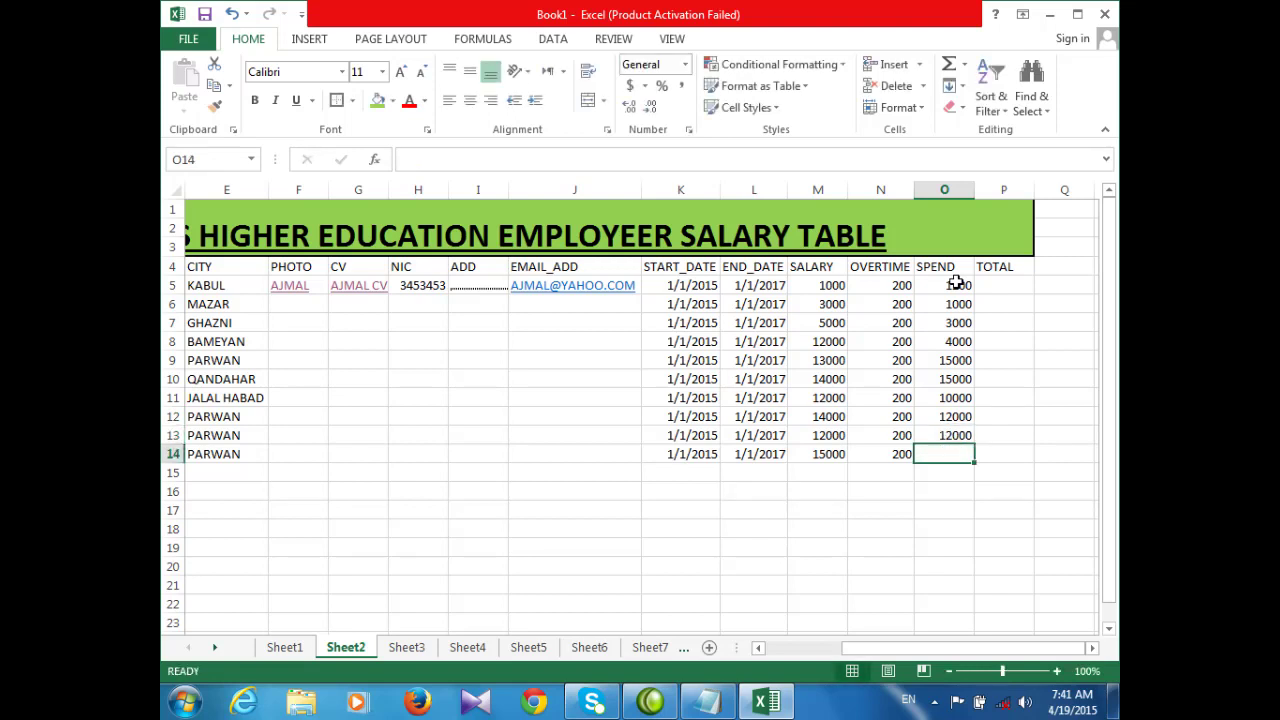
{"action": "type", "text": "1000"}
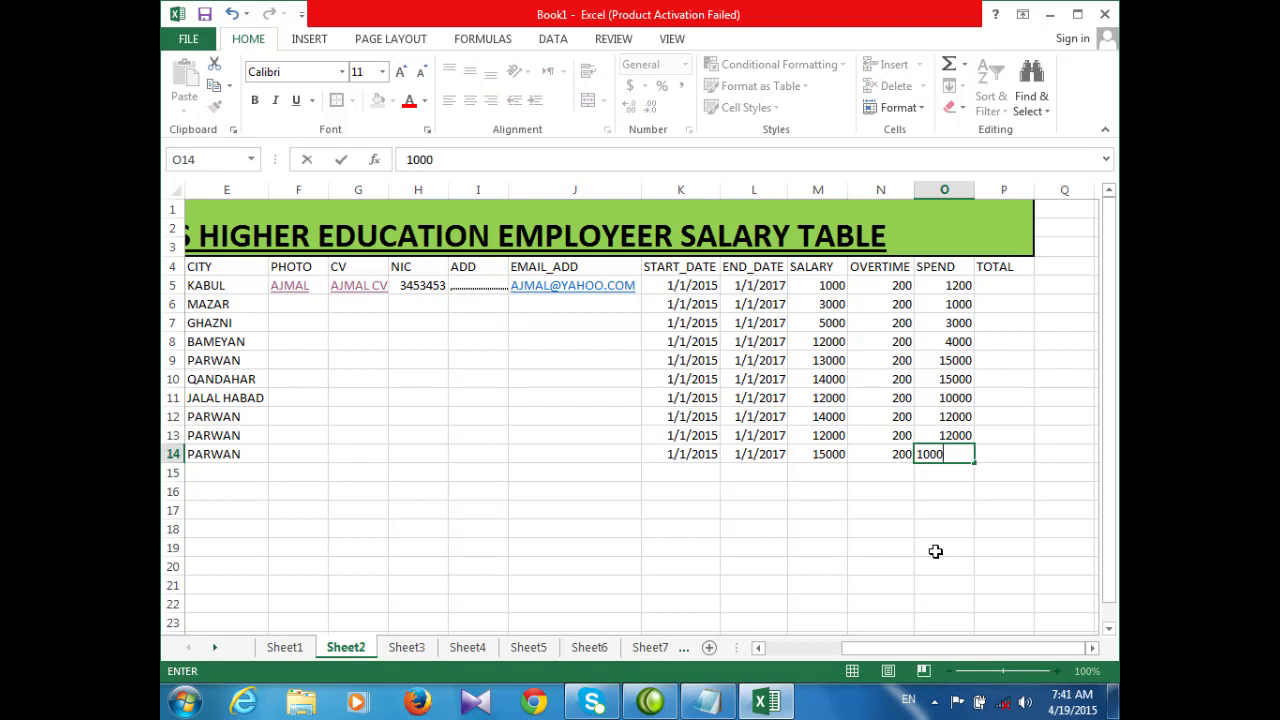
{"action": "left_click", "coordinate": [933, 549]}
{"action": "left_click", "coordinate": [1008, 289]}
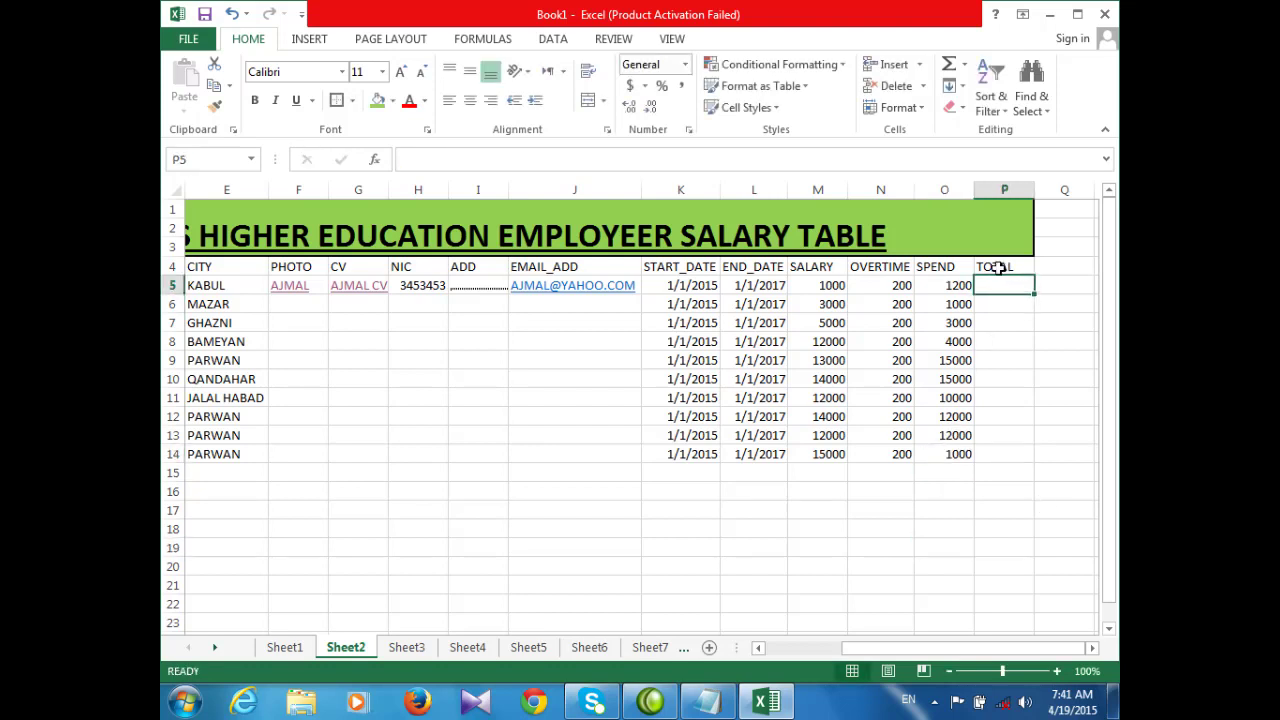
Enter =M5+N5-O5 in TOTAL cell P5, correcting the last operator to a minus.
{"action": "type", "text": "="}
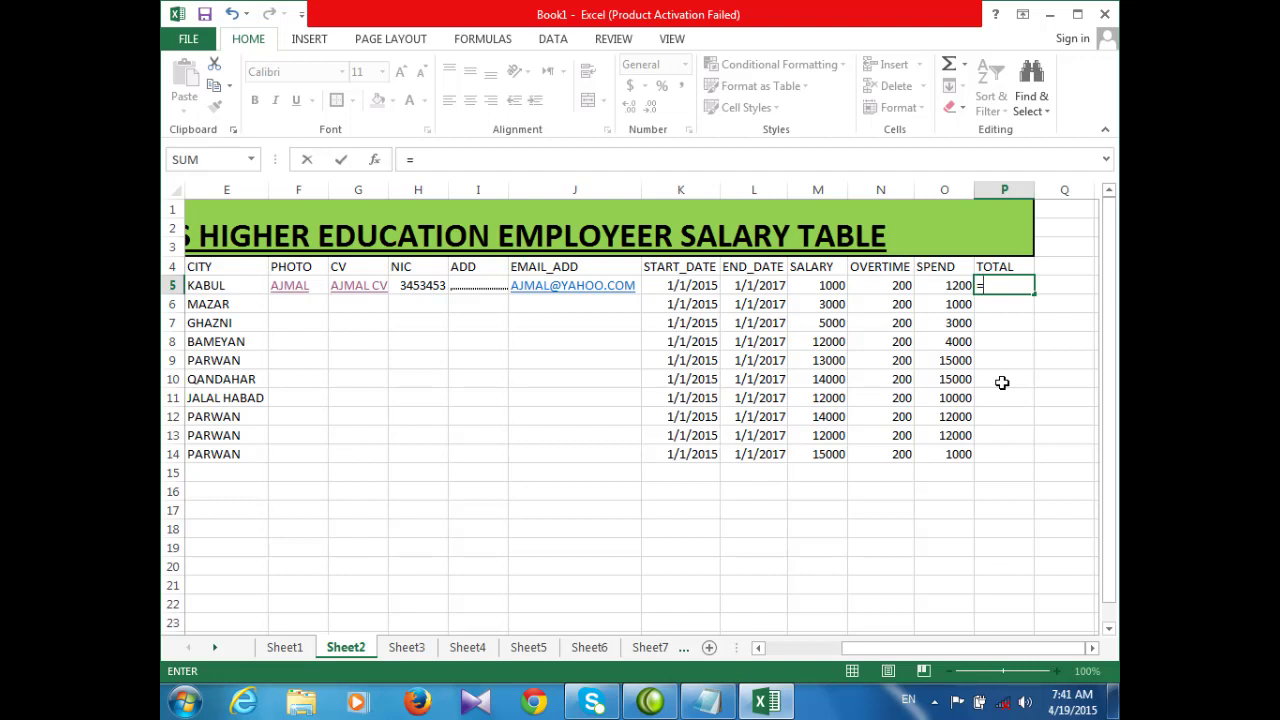
{"action": "left_click", "coordinate": [827, 288]}
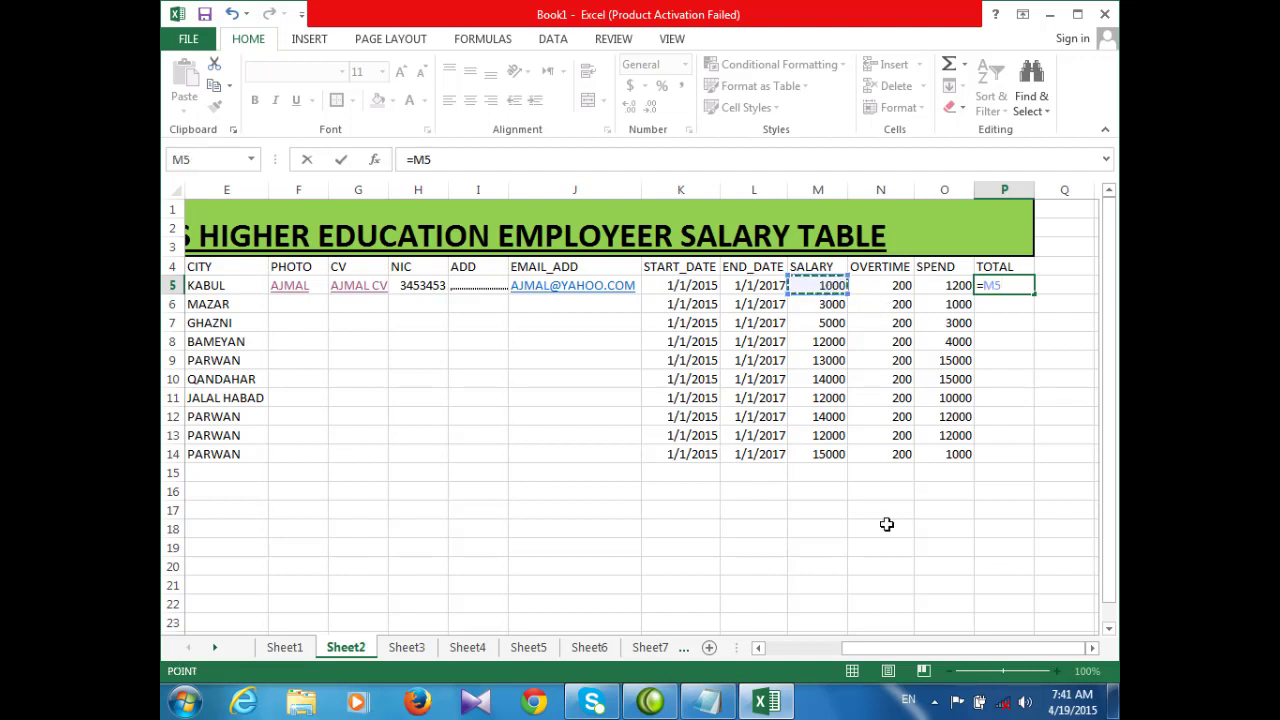
{"action": "type", "text": "+"}
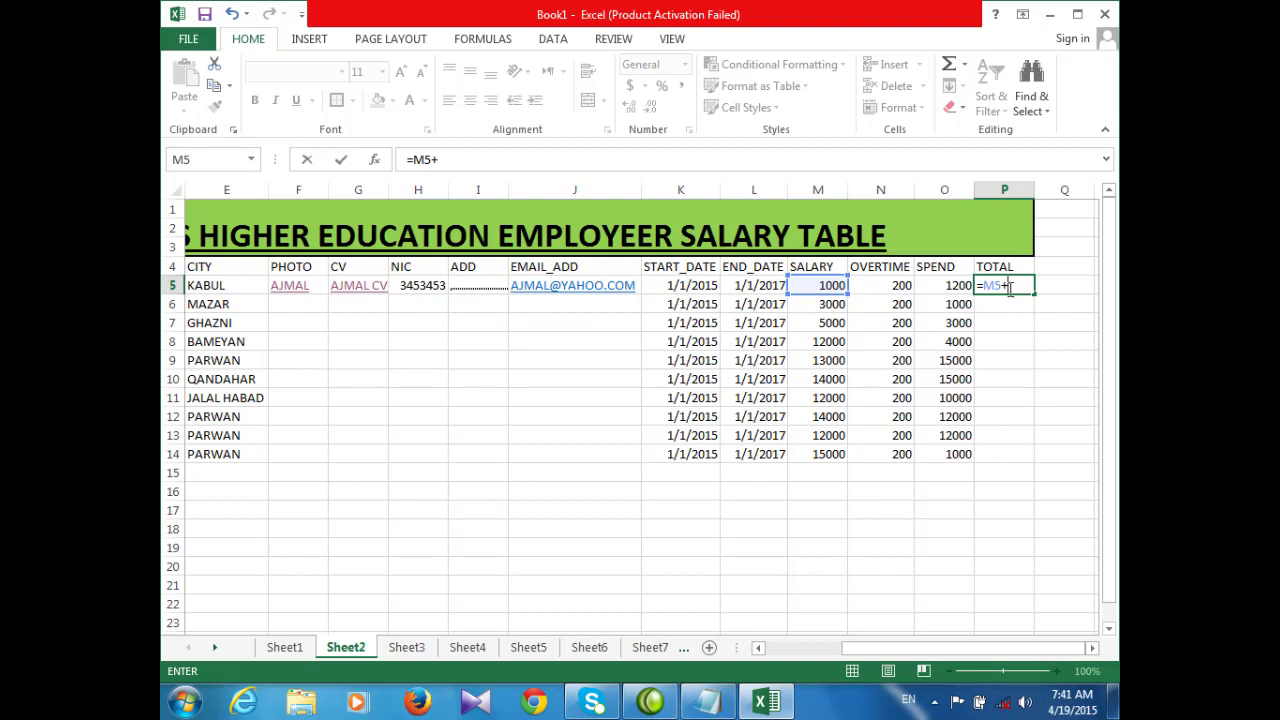
{"action": "left_click", "coordinate": [888, 287]}
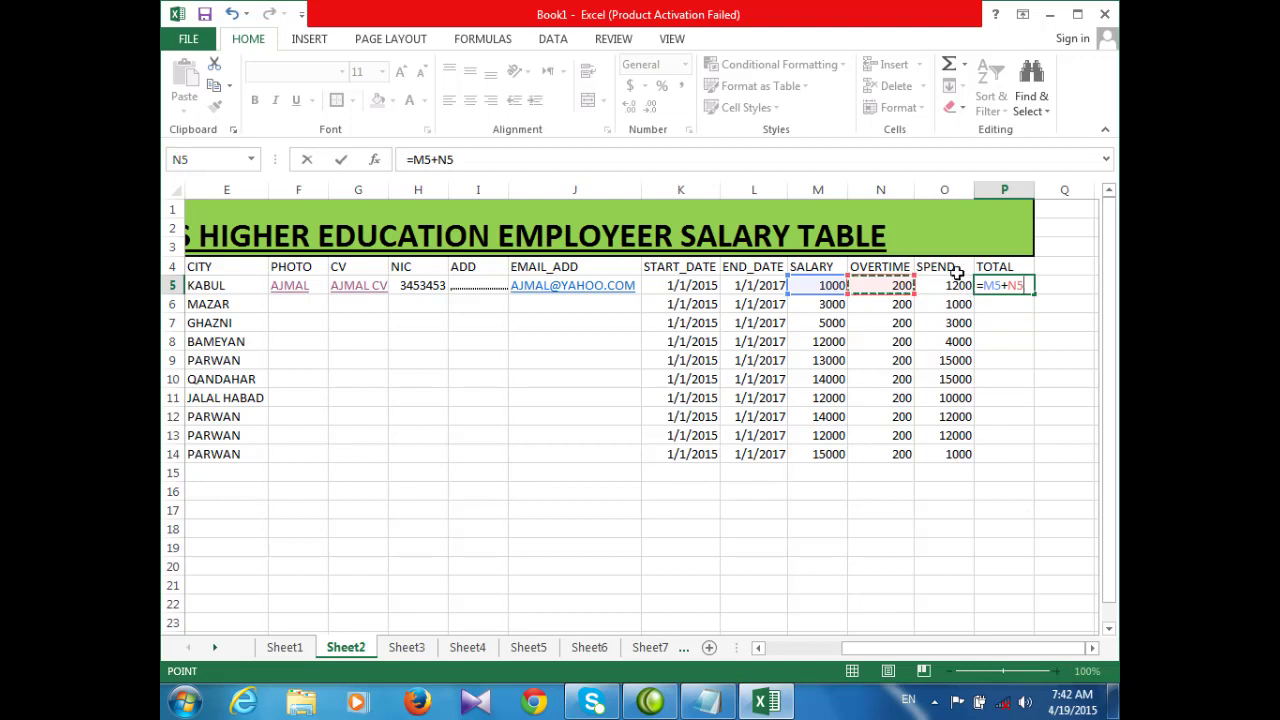
{"action": "type", "text": "+"}
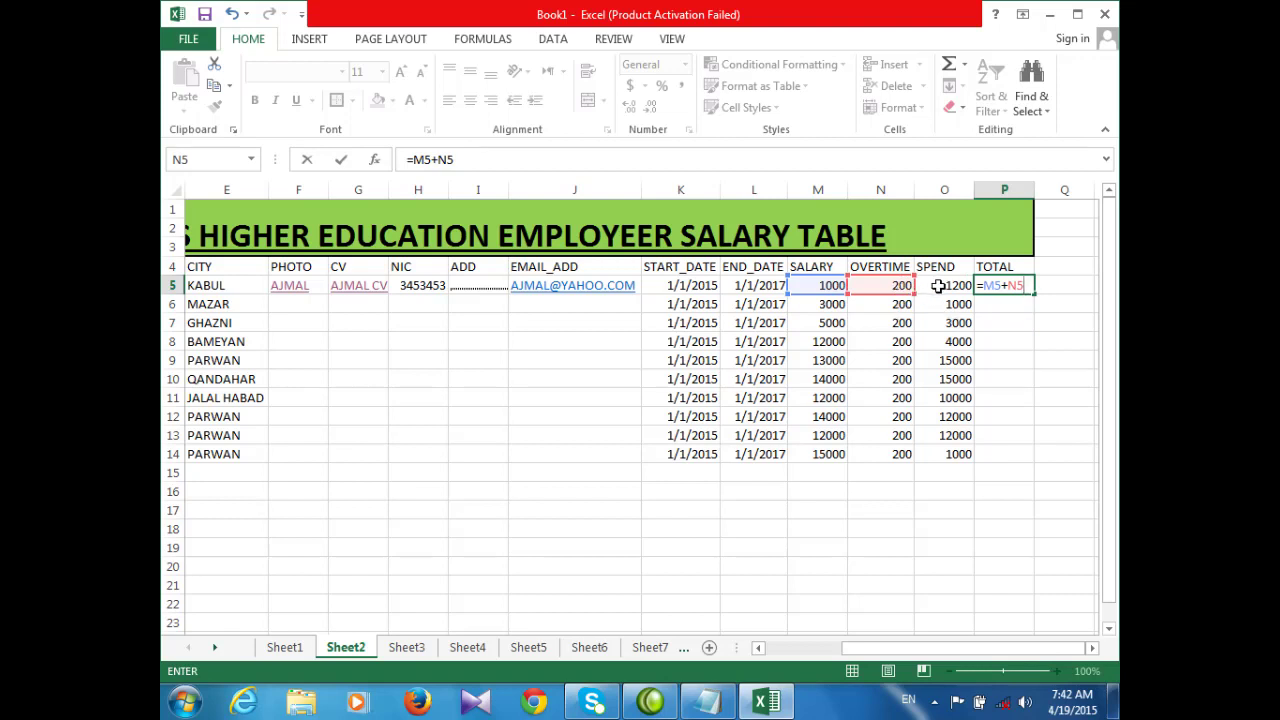
{"action": "left_click", "coordinate": [938, 286]}
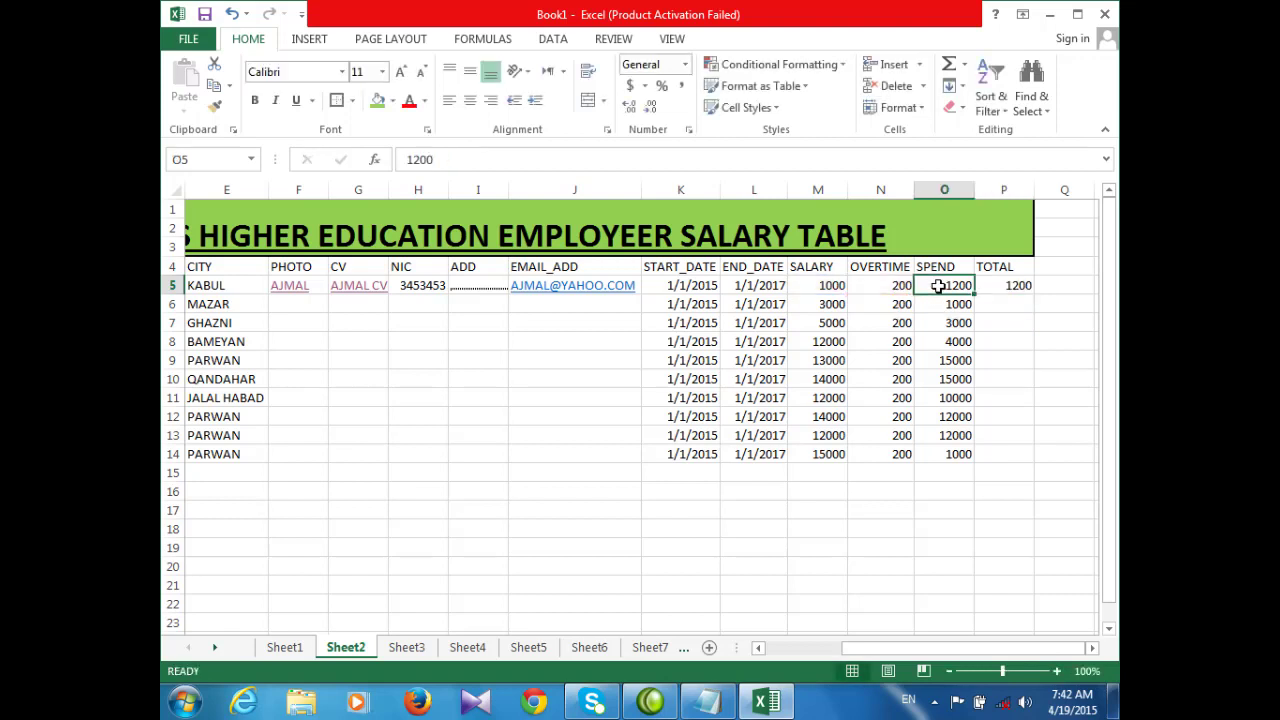
{"action": "left_click", "coordinate": [1013, 285]}
{"action": "double_click", "coordinate": [1013, 285]}
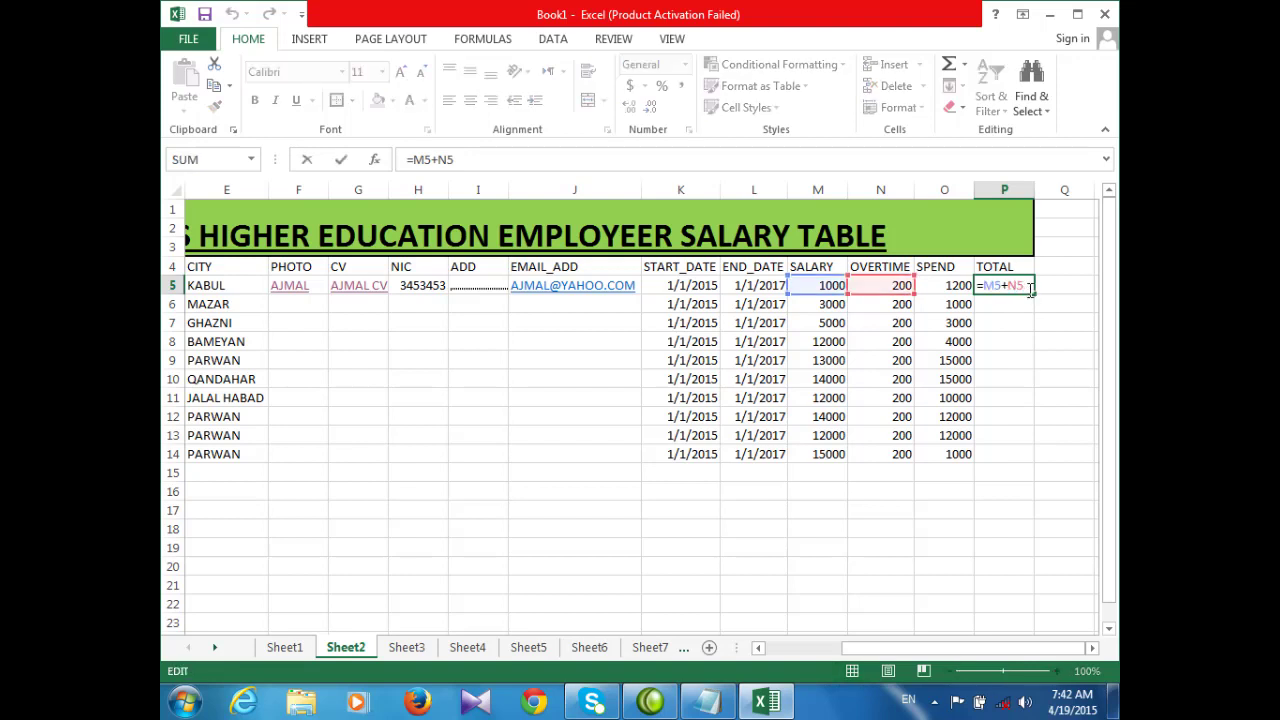
{"action": "type", "text": "_"}
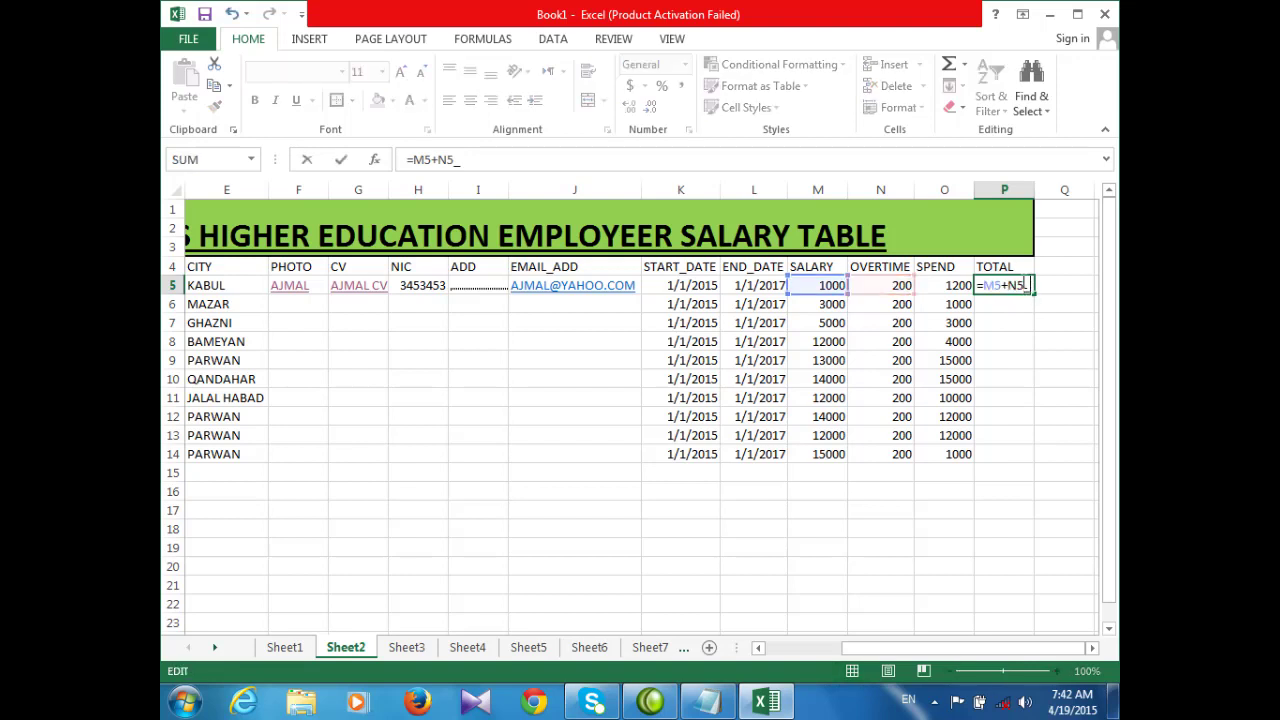
{"action": "key", "text": "BackSpace"}
{"action": "type", "text": "-"}
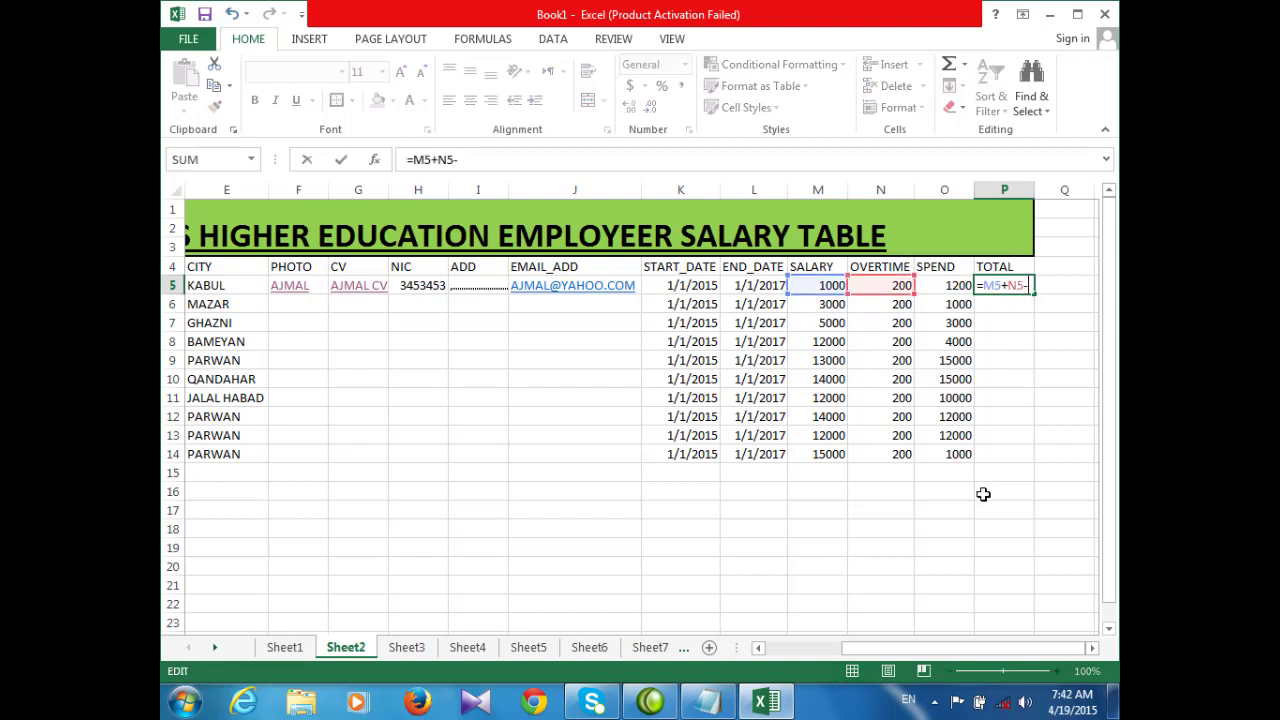
{"action": "left_click", "coordinate": [948, 286]}
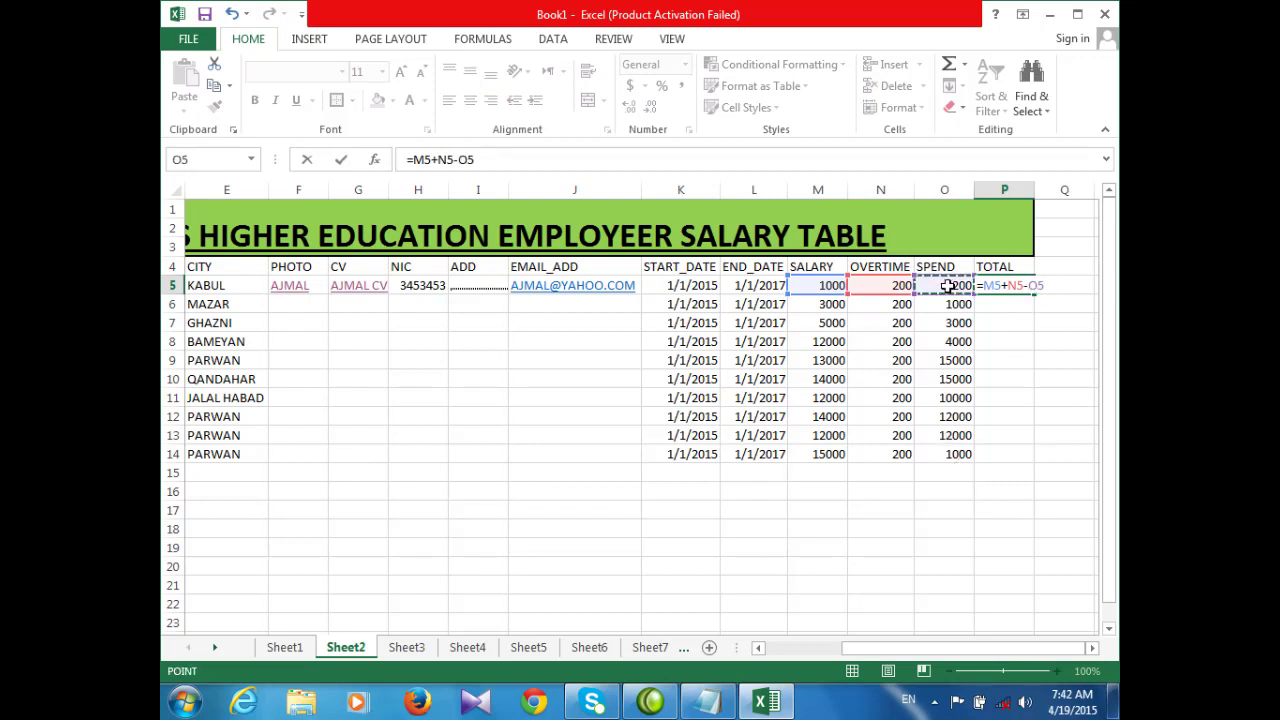
{"action": "key", "text": "Return"}
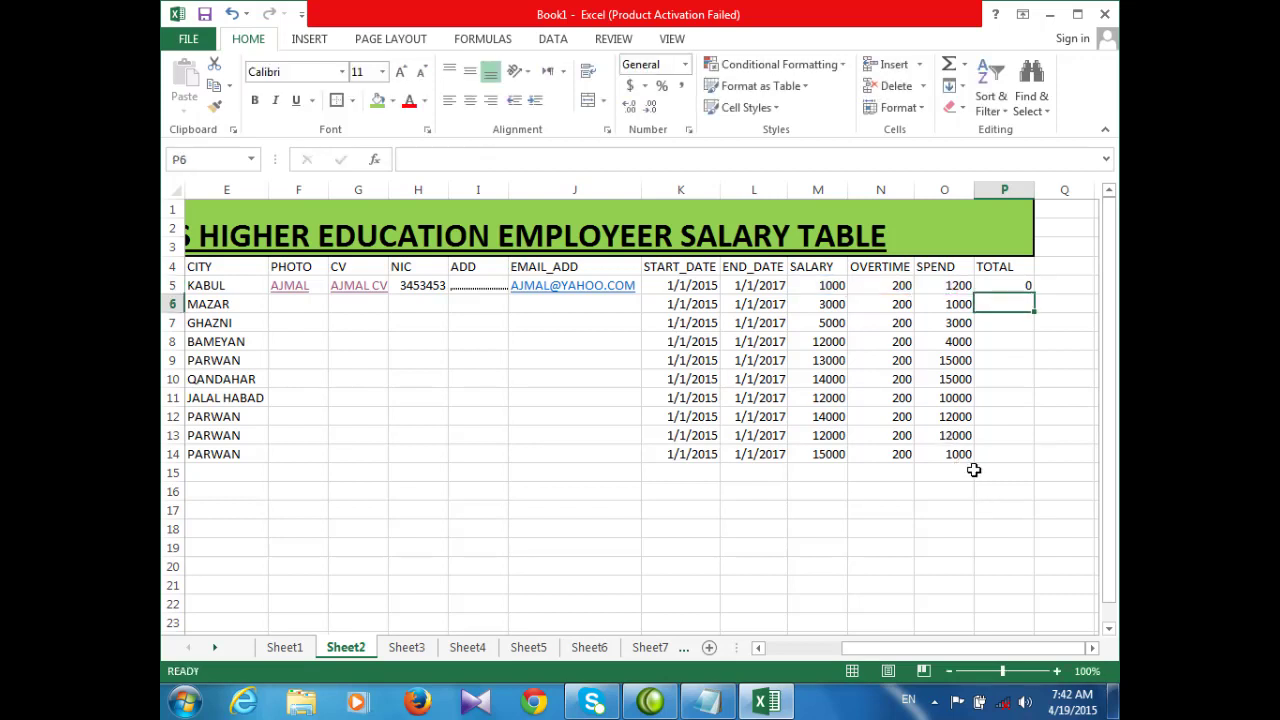
{"action": "left_click", "coordinate": [1012, 284]}
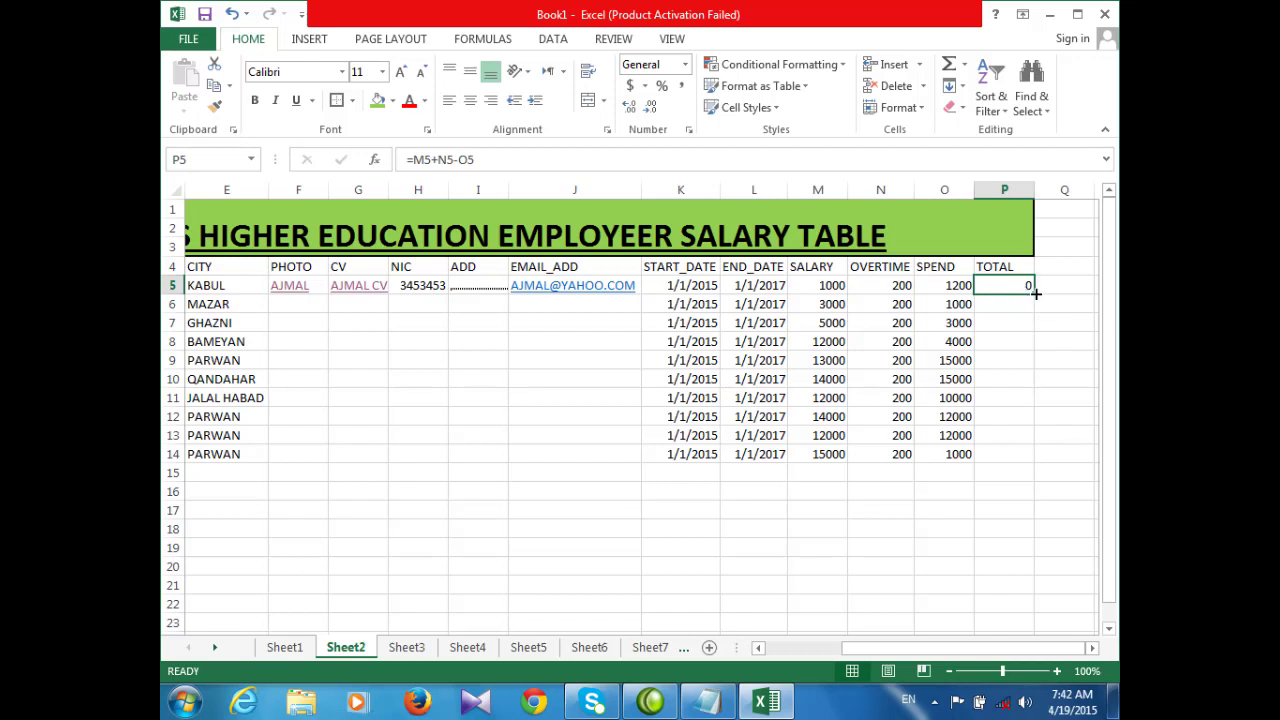
Copy P5's formula down to P14, giving totals like 2200, -1800 and 14200.
{"action": "left_click_drag", "start_coordinate": [1036, 293], "coordinate": [1028, 456]}
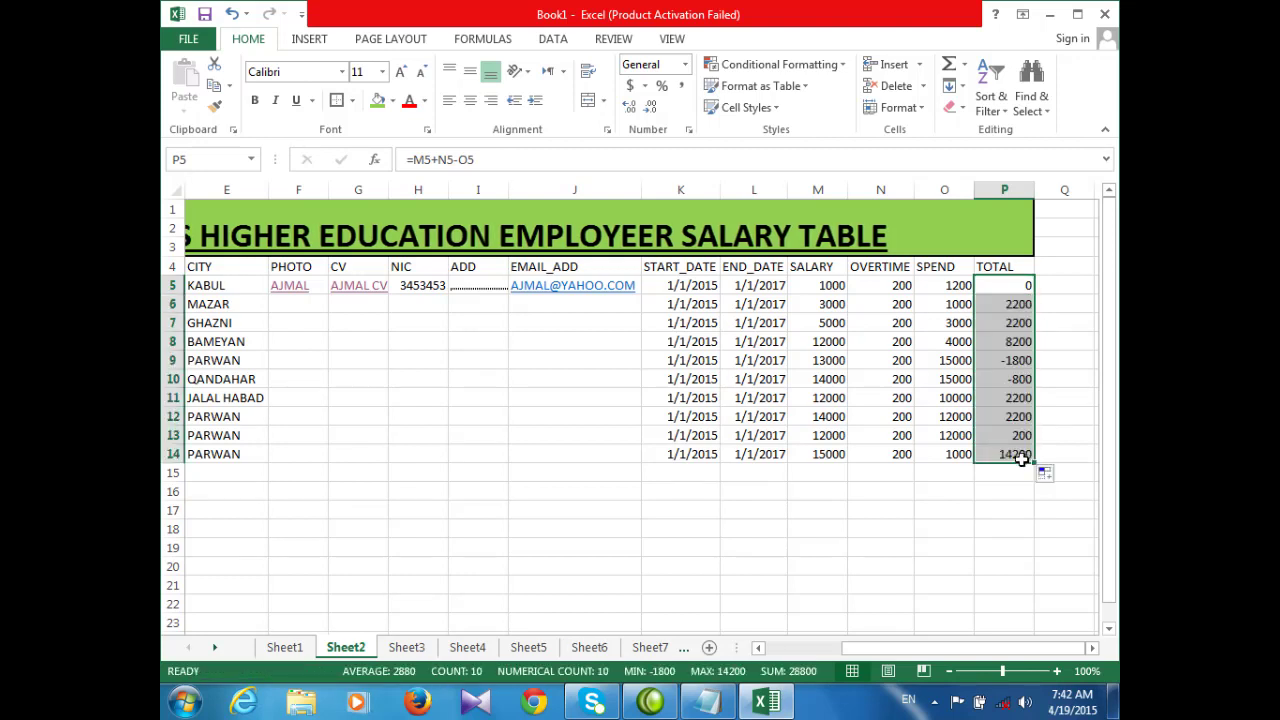
{"action": "left_click", "coordinate": [808, 286]}
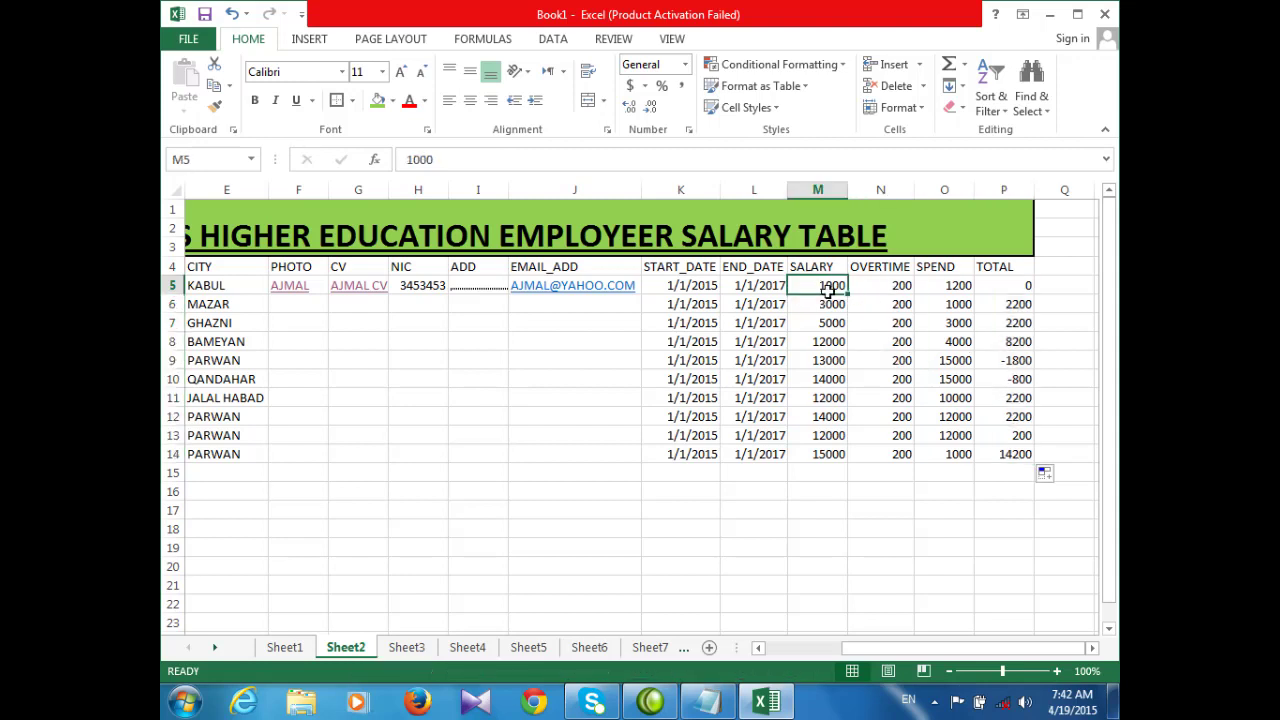
Check the SALARY, OVERTIME, SPEND and TOTAL values for rows 5 and 6.
{"action": "left_click", "coordinate": [884, 284]}
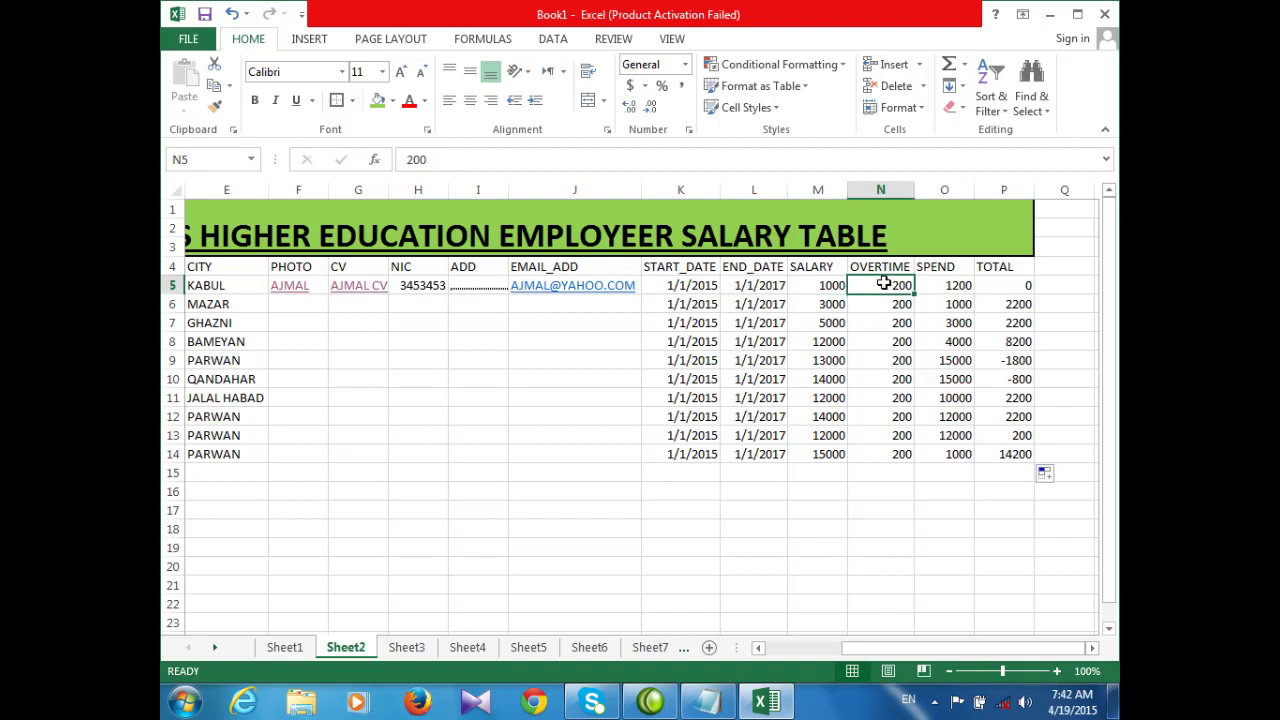
{"action": "left_click", "coordinate": [955, 287]}
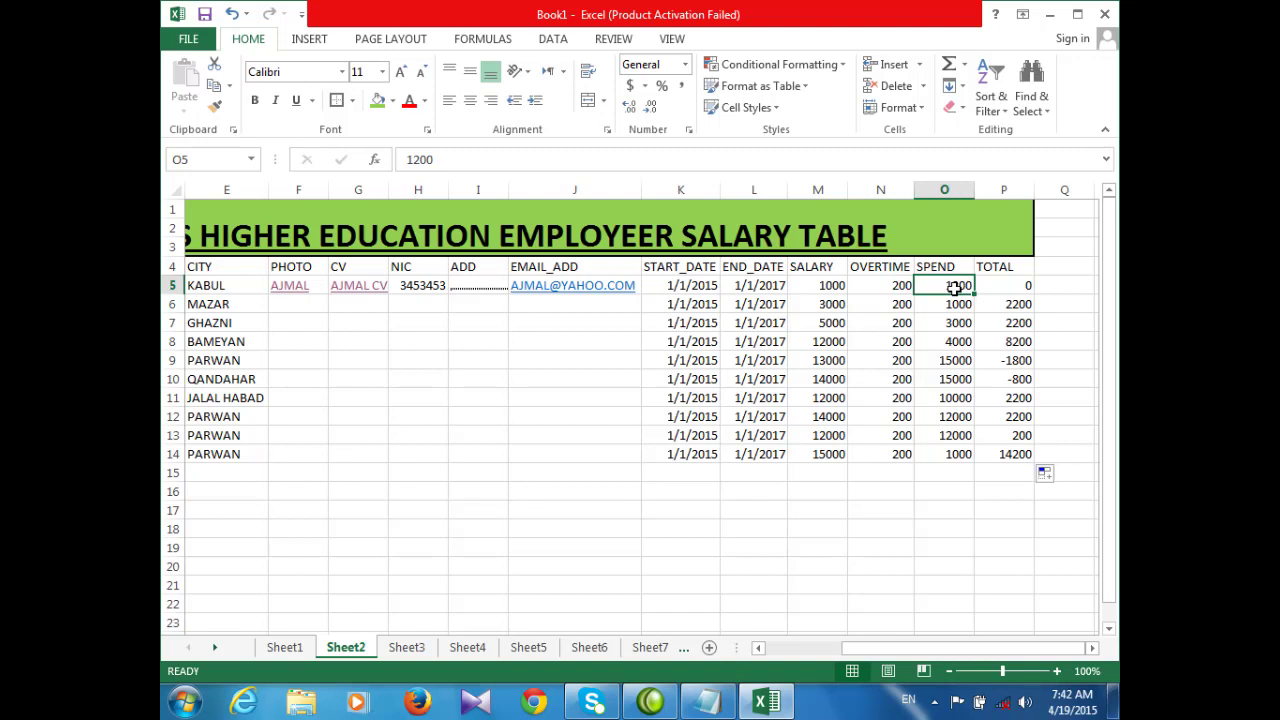
{"action": "left_click", "coordinate": [1001, 288]}
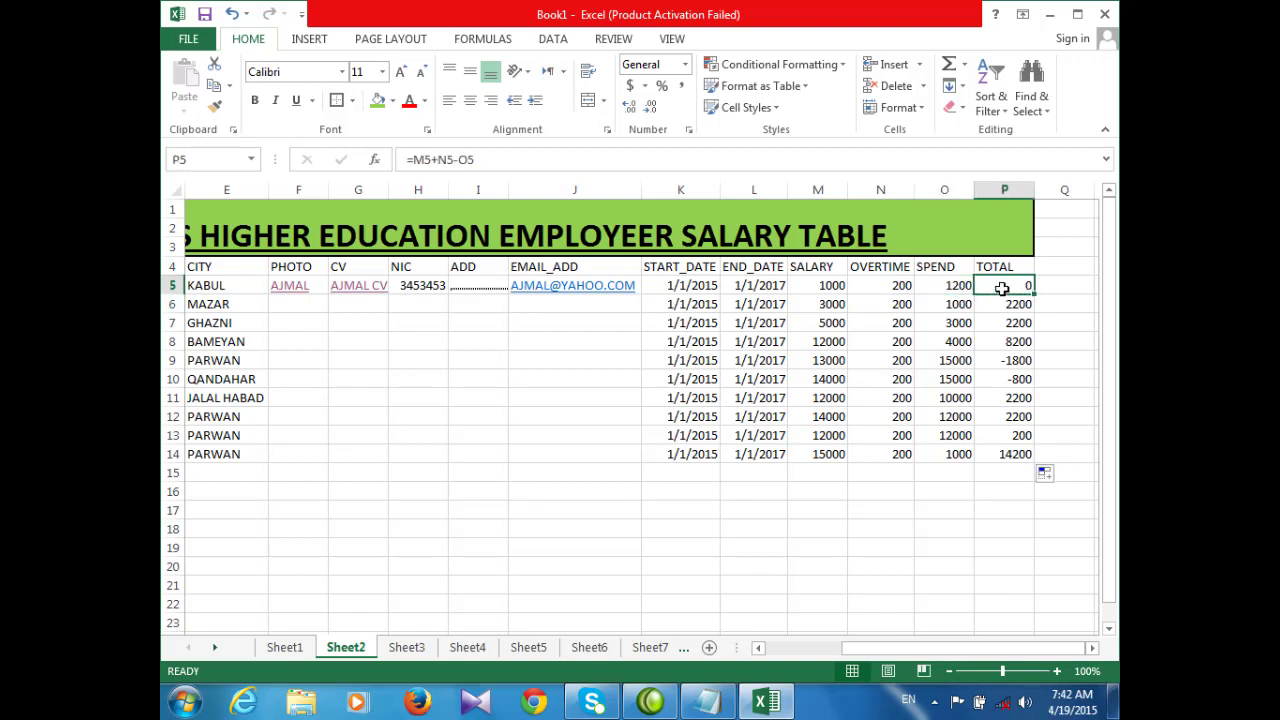
{"action": "left_click", "coordinate": [990, 433]}
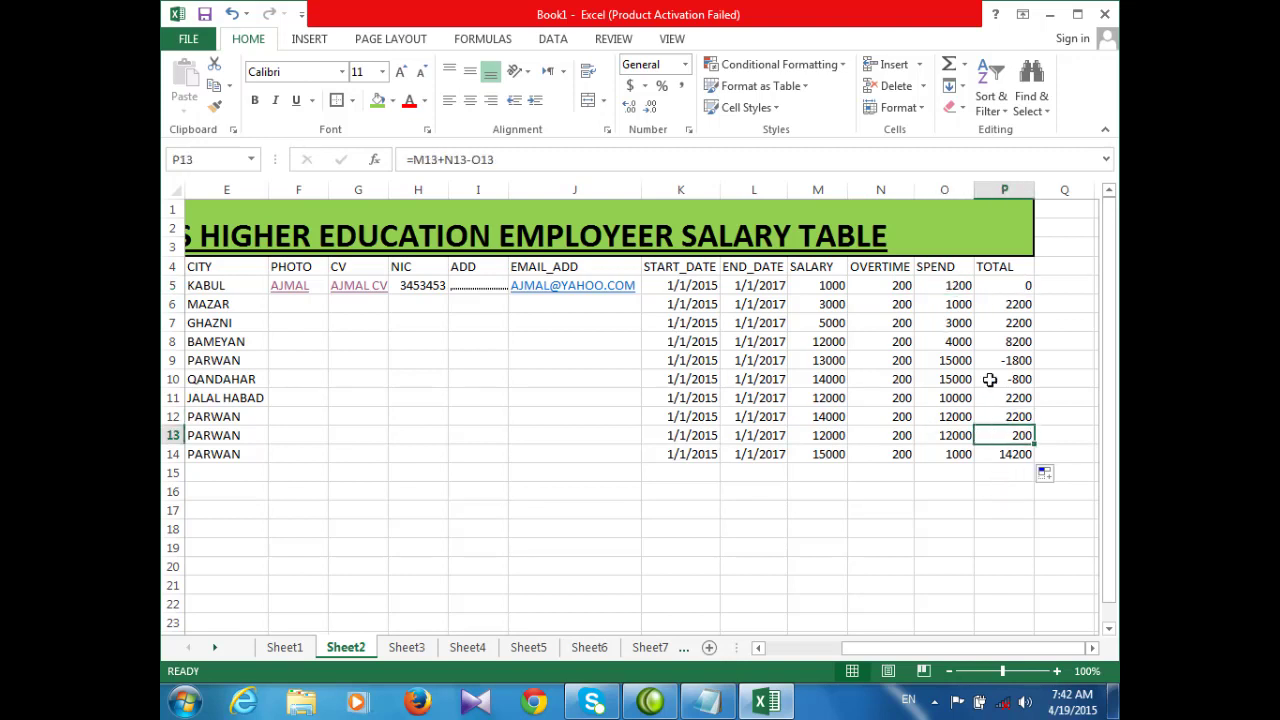
{"action": "left_click", "coordinate": [993, 282]}
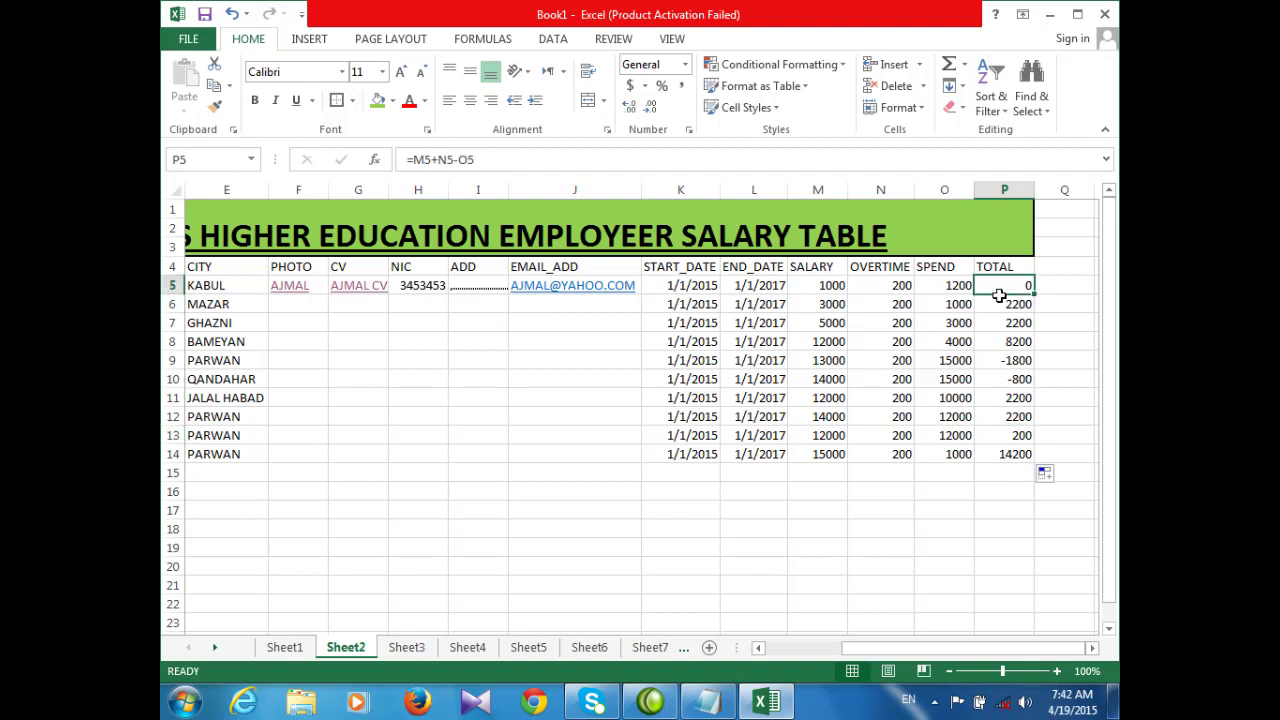
{"action": "left_click", "coordinate": [817, 301]}
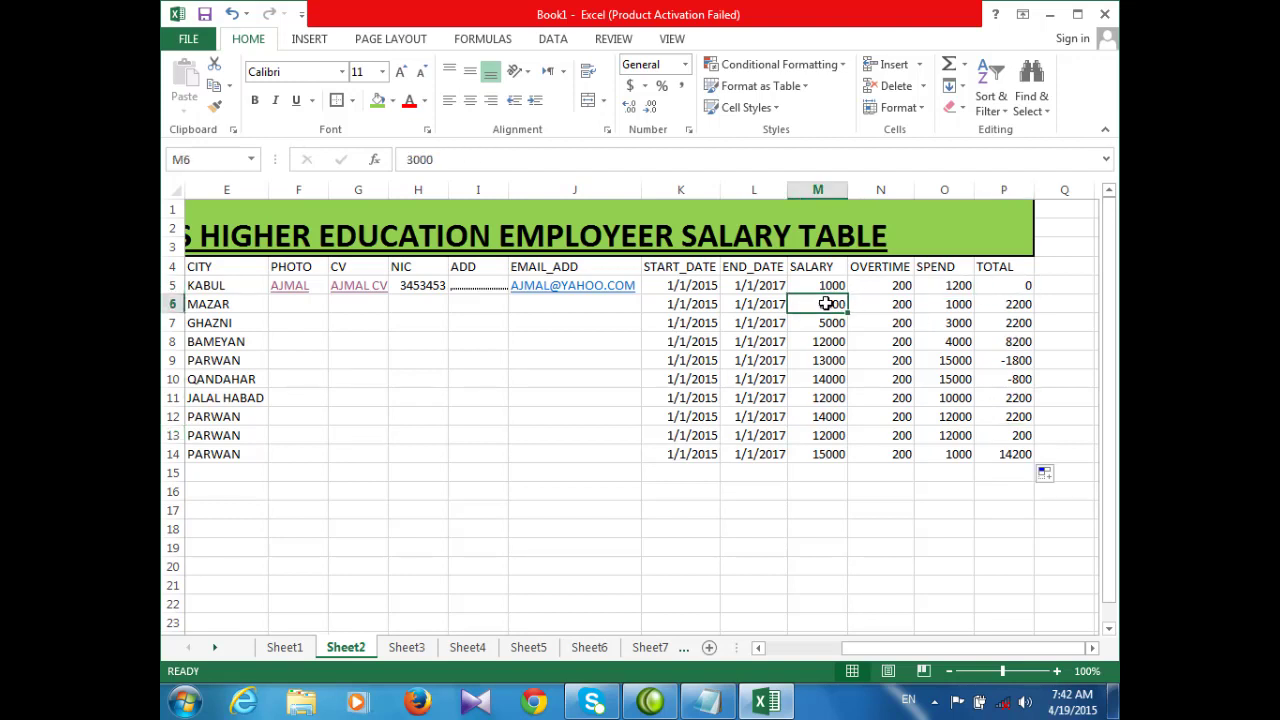
{"action": "left_click", "coordinate": [878, 302]}
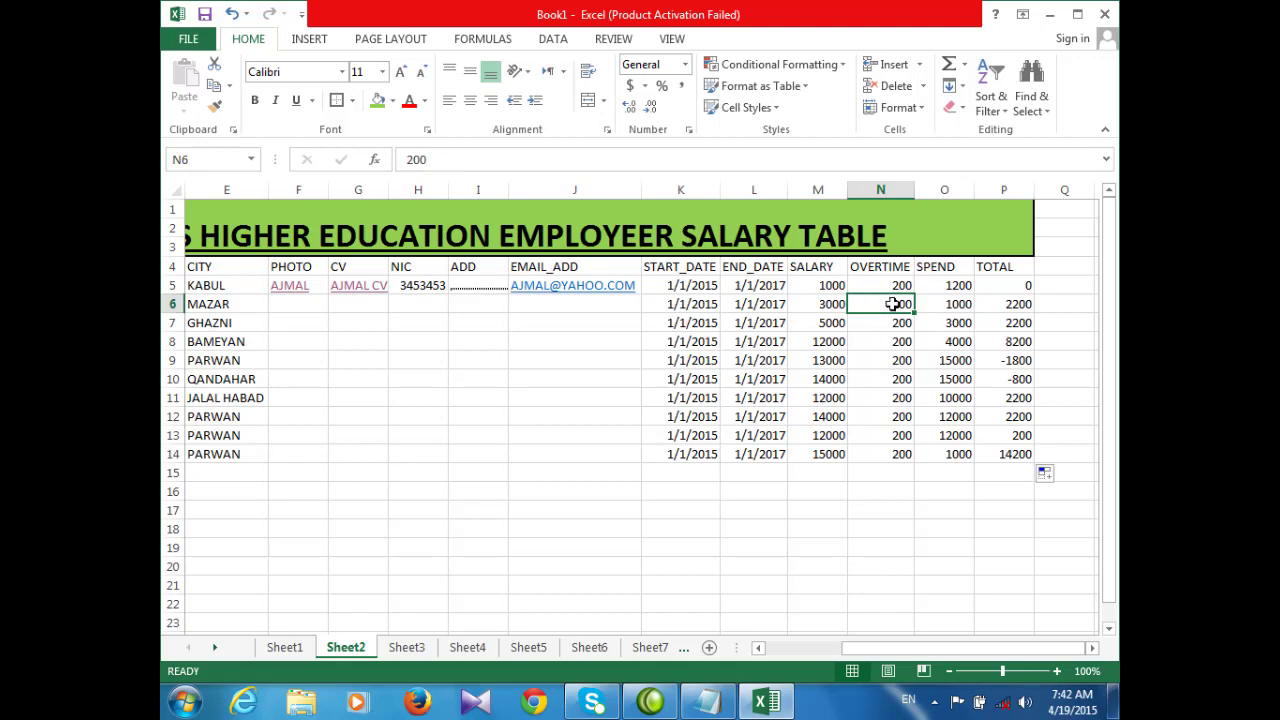
{"action": "left_click", "coordinate": [955, 307]}
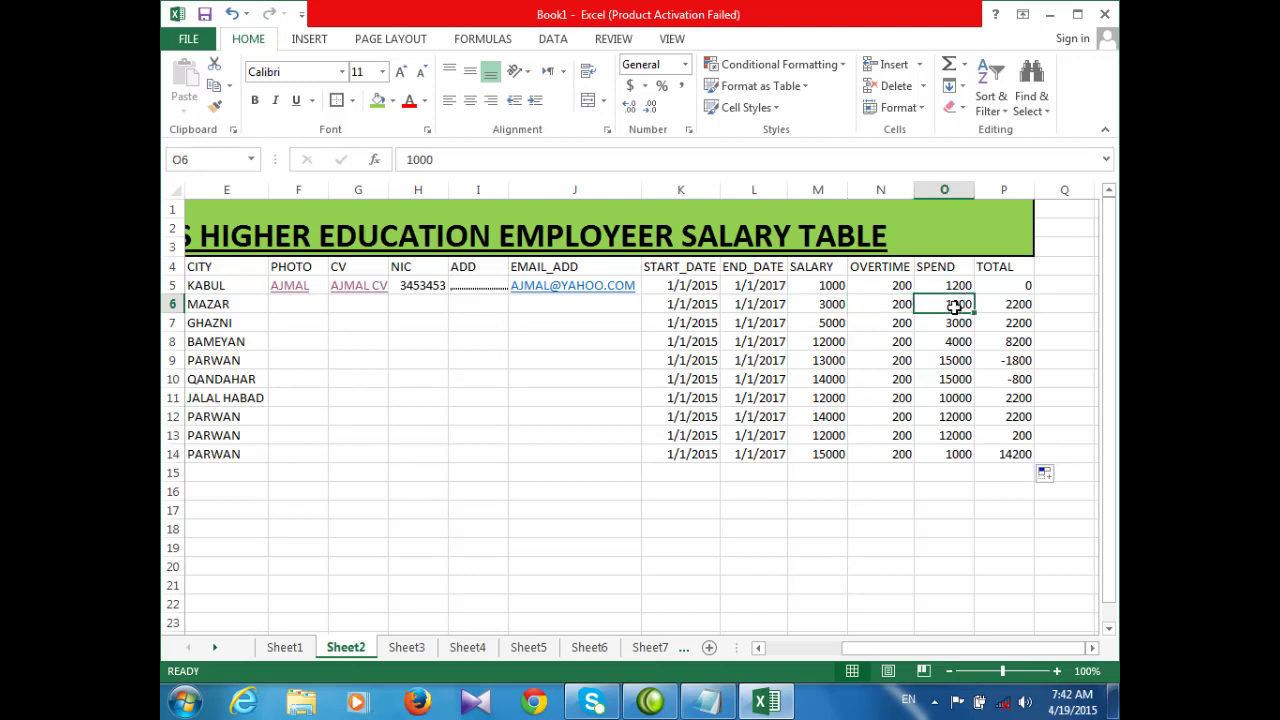
{"action": "left_click", "coordinate": [1008, 305]}
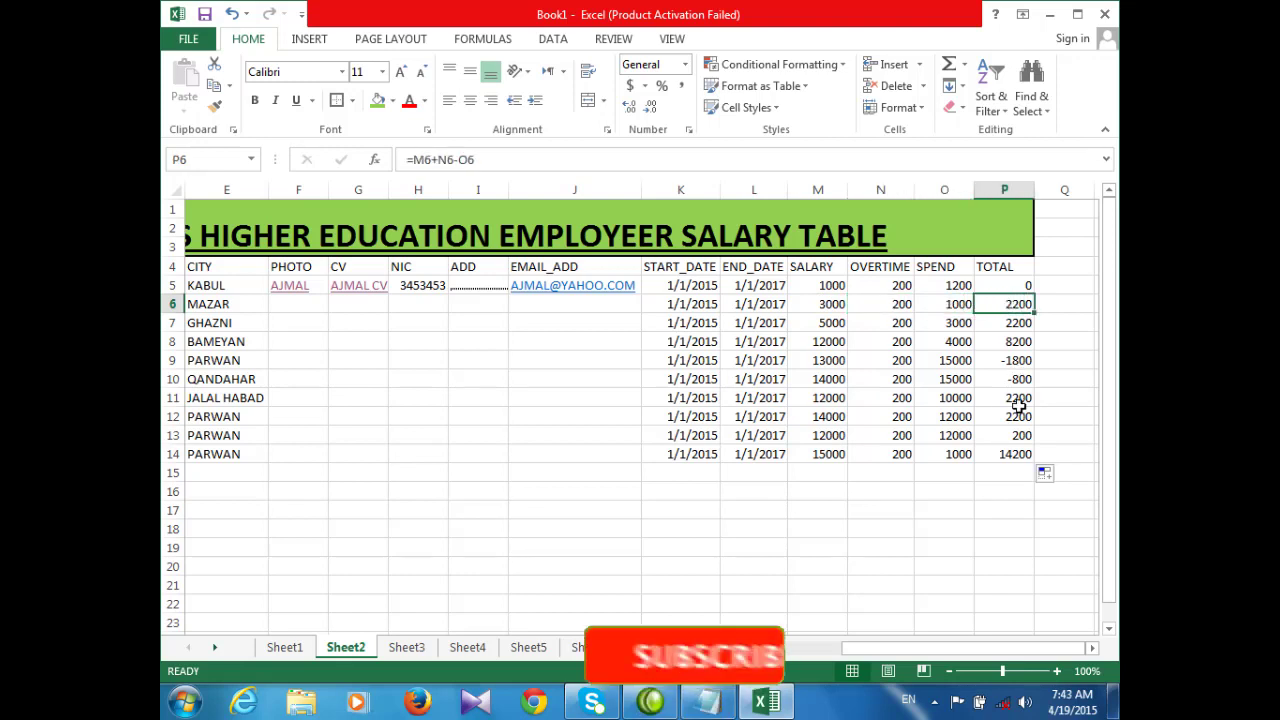
Verify row 9's values against its TOTAL formula, then the row 11 total.
{"action": "left_click", "coordinate": [1000, 362]}
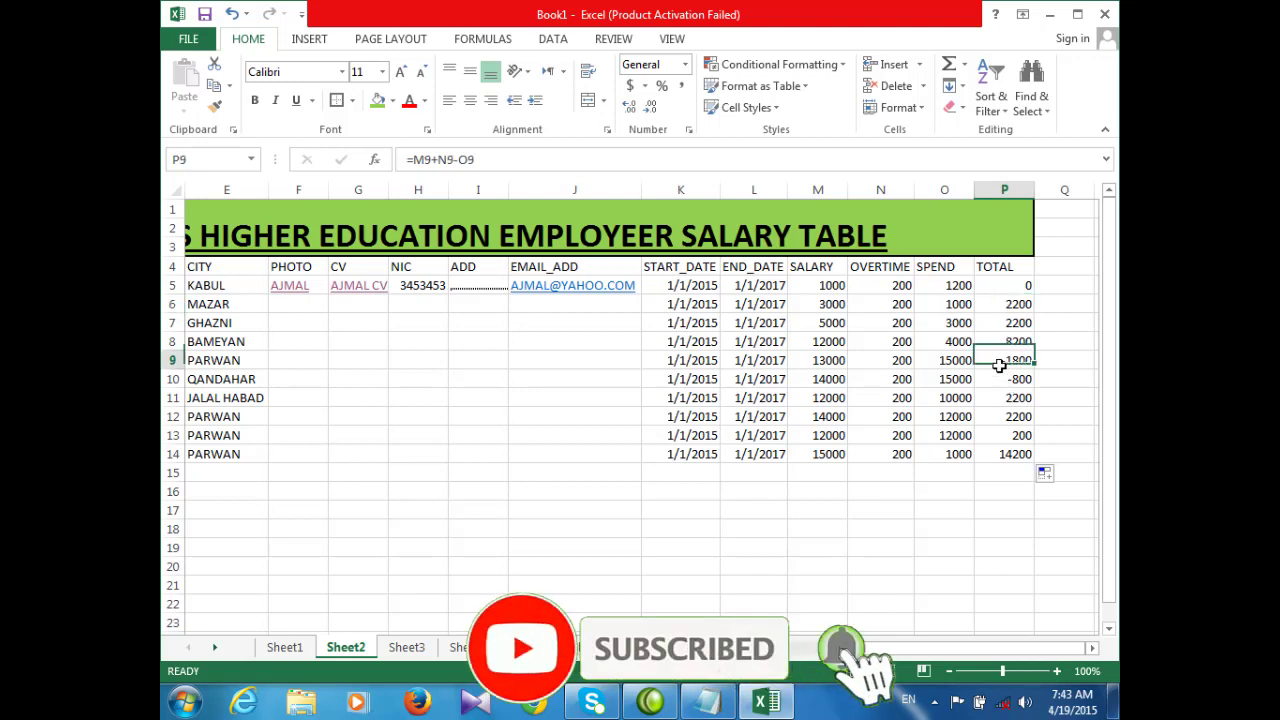
{"action": "left_click", "coordinate": [833, 362]}
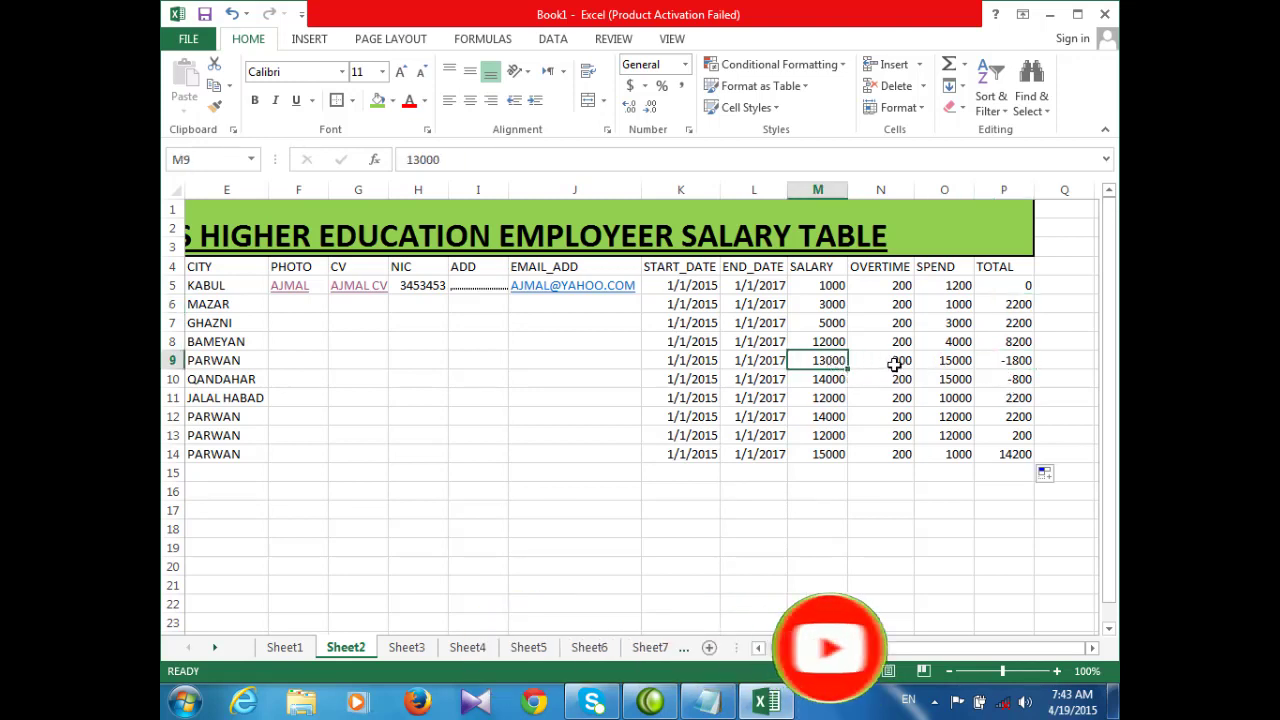
{"action": "left_click", "coordinate": [893, 364]}
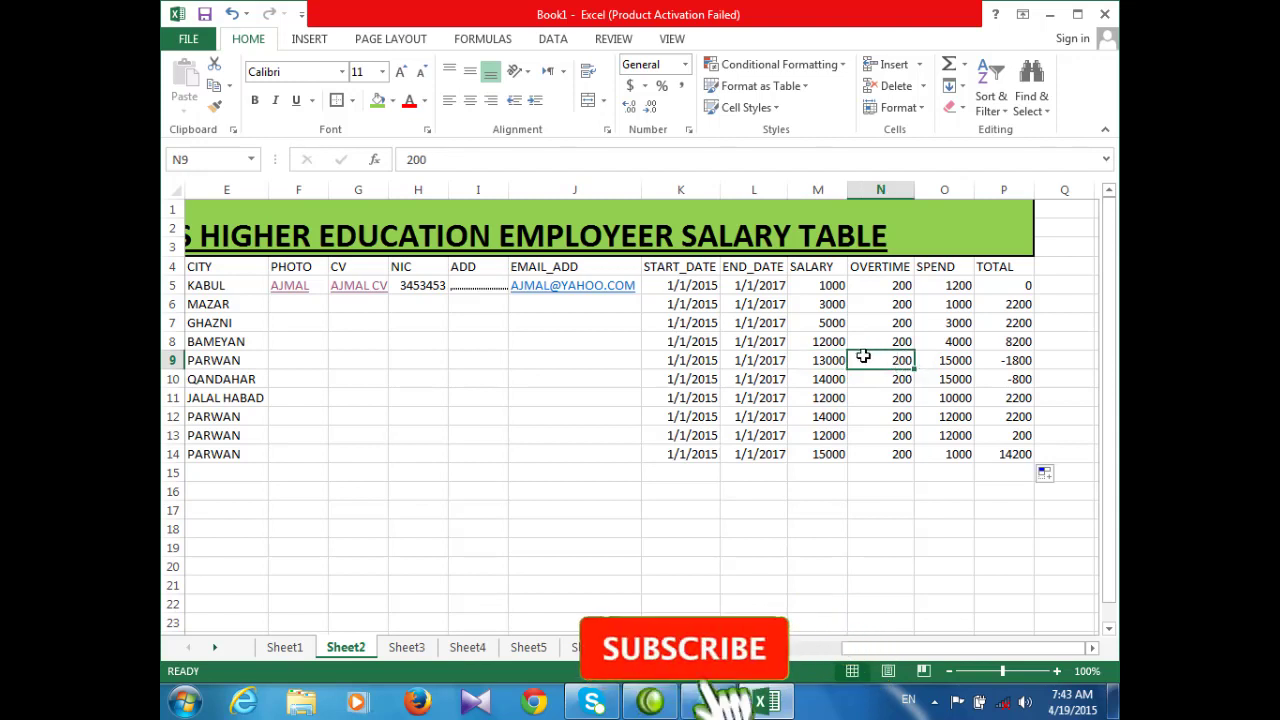
{"action": "left_click", "coordinate": [955, 360]}
{"action": "left_click", "coordinate": [1009, 364]}
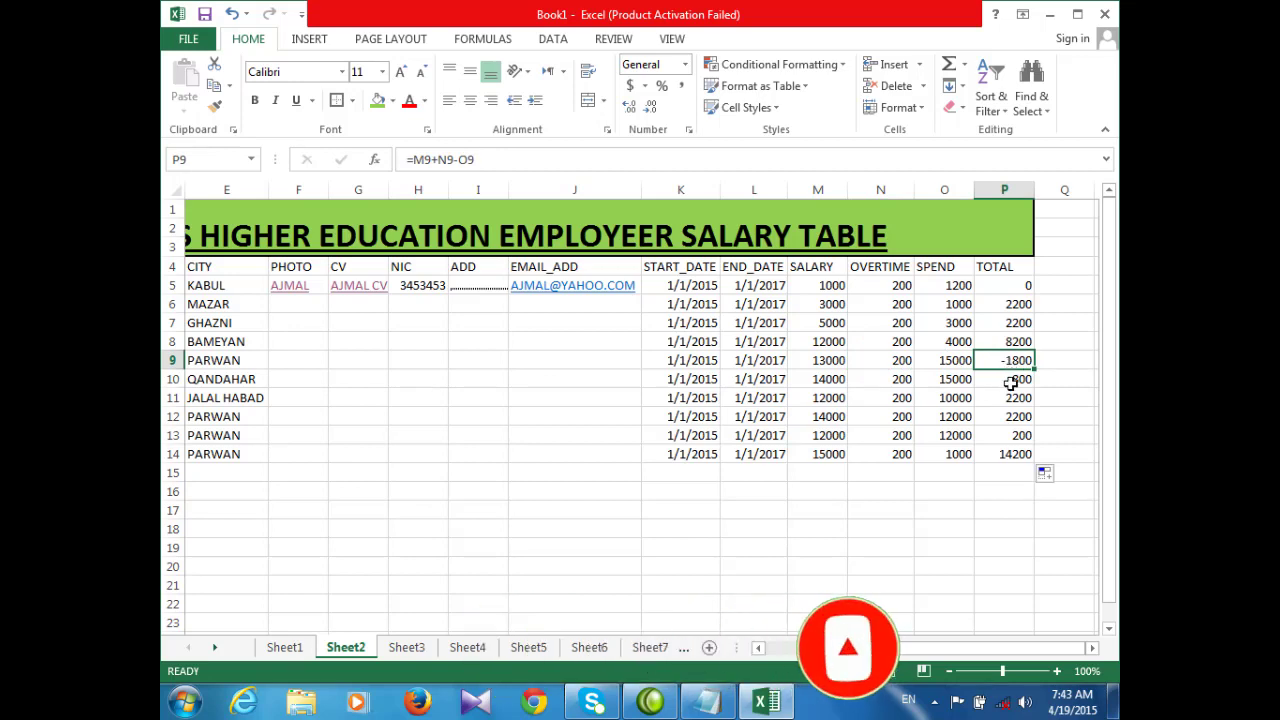
{"action": "left_click", "coordinate": [995, 403]}
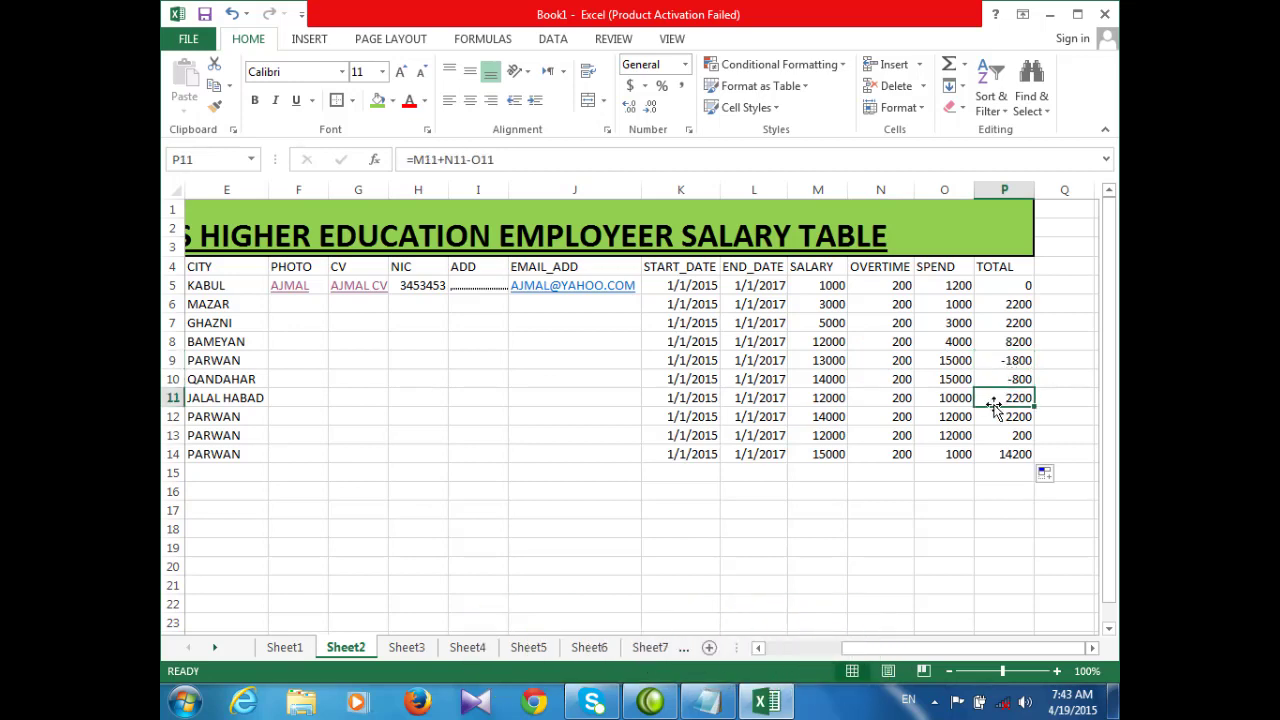
Zoom the sheet to 140% and inspect row 10's total, =M10+N10-O10 giving -800.
{"action": "left_click", "coordinate": [1056, 671]}
{"action": "left_click", "coordinate": [1056, 671]}
{"action": "left_click", "coordinate": [1056, 671]}
{"action": "left_click", "coordinate": [1056, 671]}
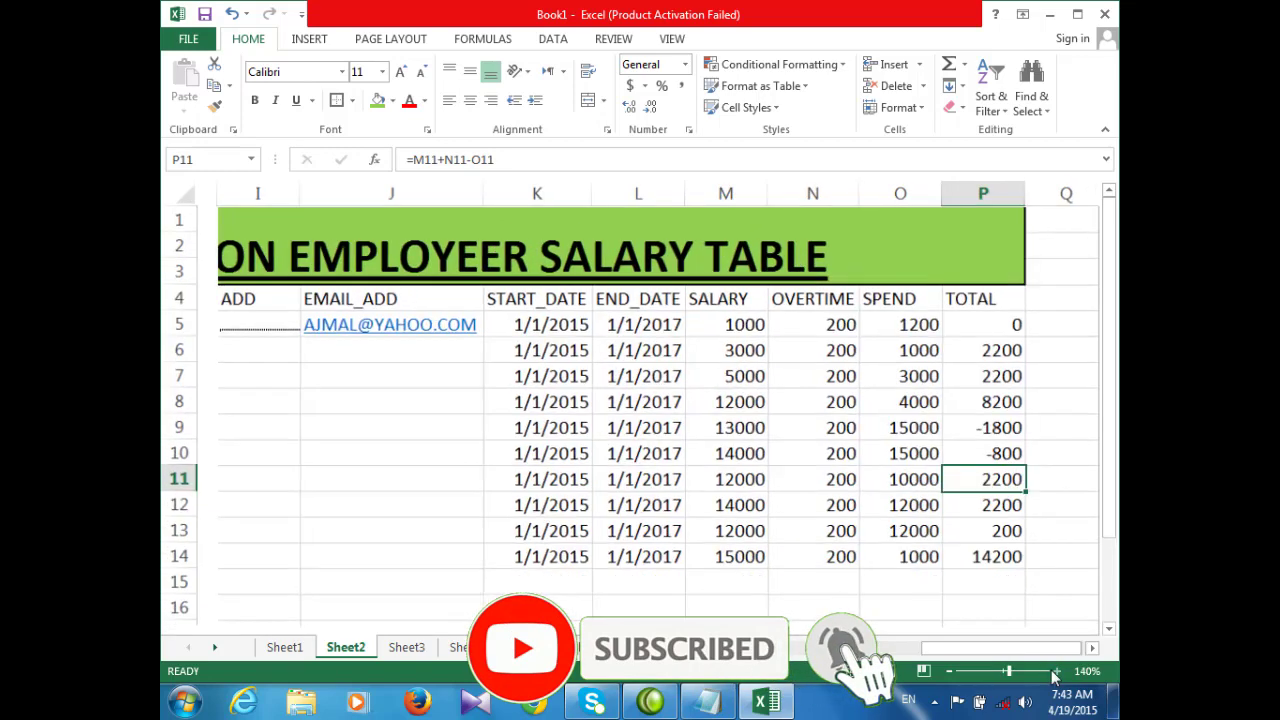
{"action": "left_click", "coordinate": [987, 462]}
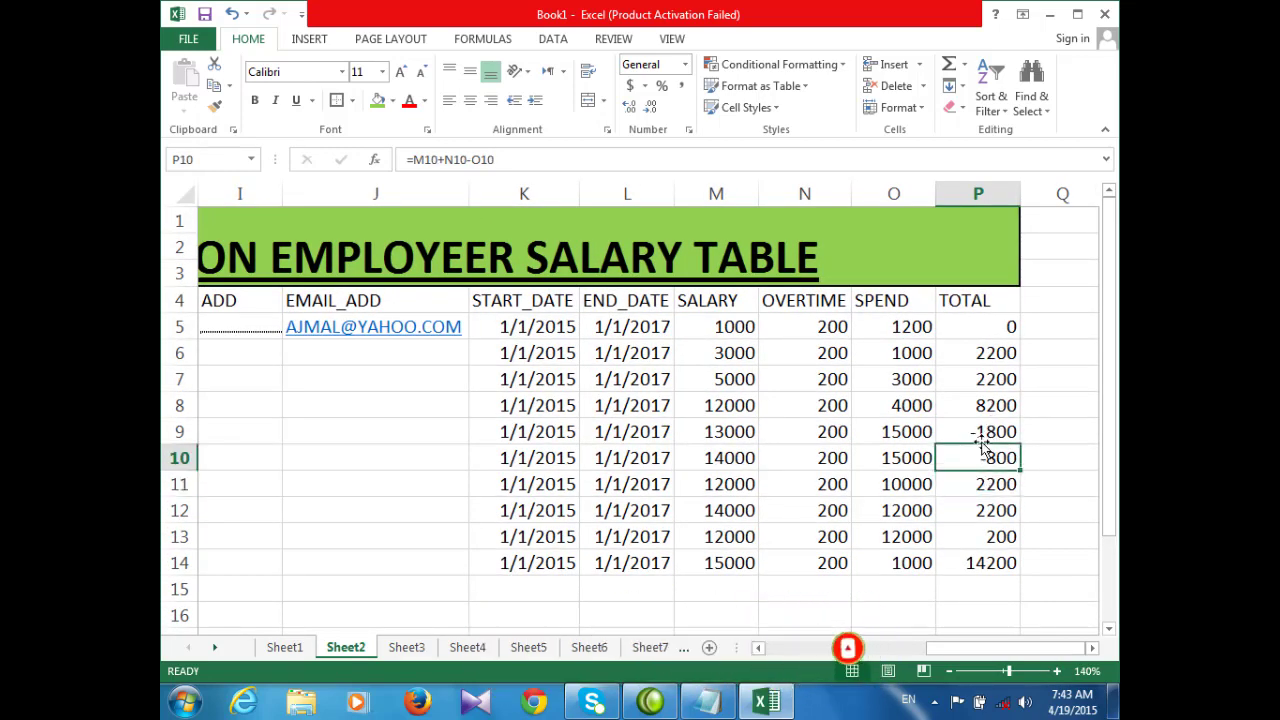
{"action": "left_click", "coordinate": [975, 431]}
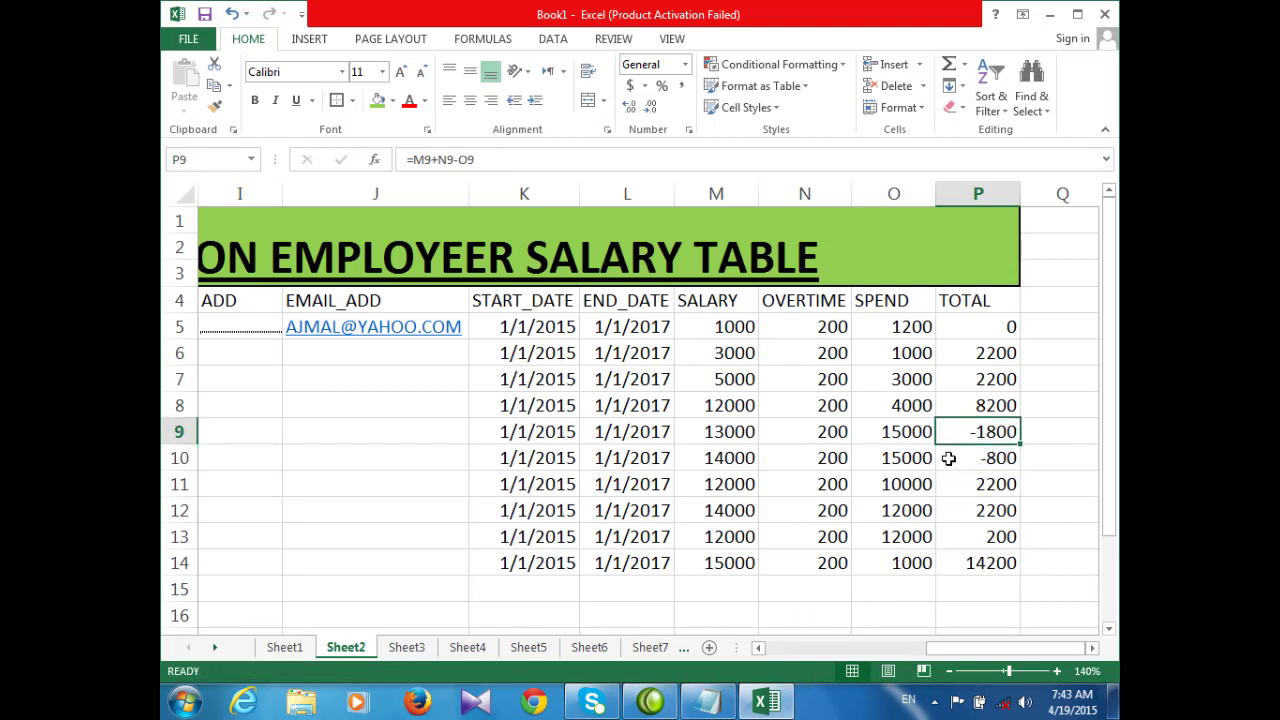
{"action": "left_click", "coordinate": [973, 457]}
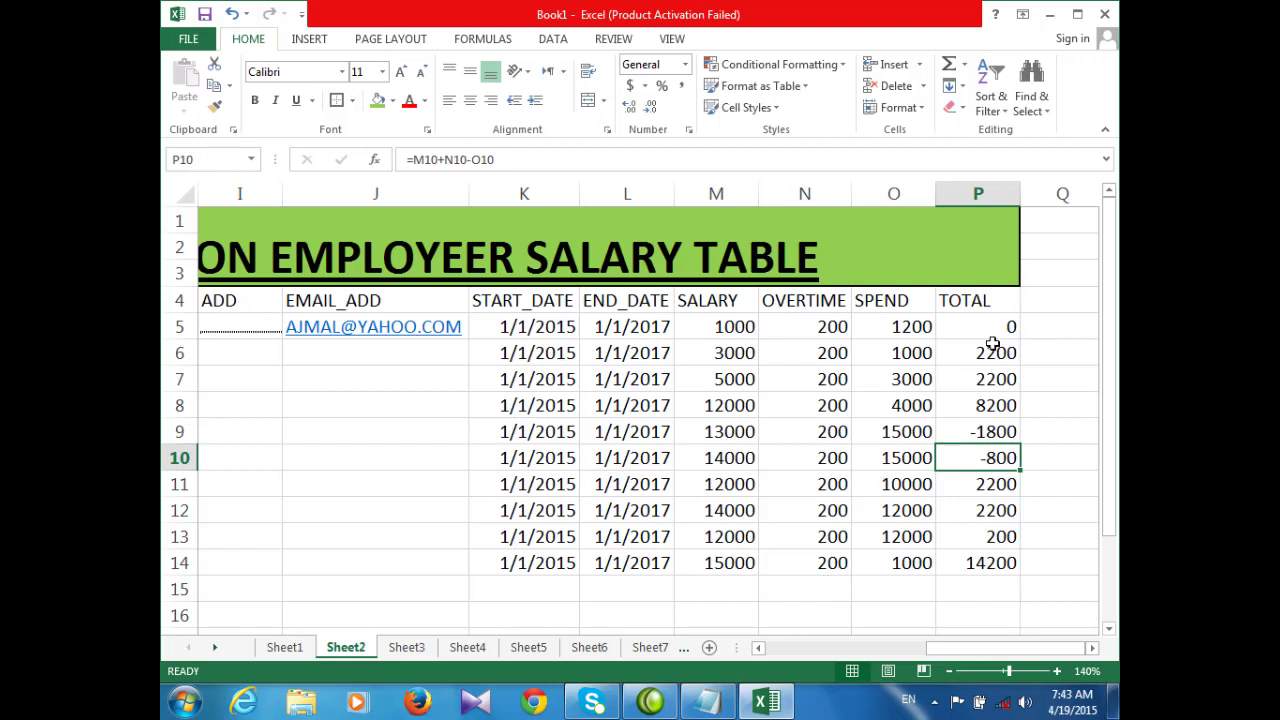
Merge N15:O15 and enter a bold, centred 'GRAND TOTAL' label.
{"action": "left_click_drag", "start_coordinate": [812, 597], "coordinate": [878, 596]}
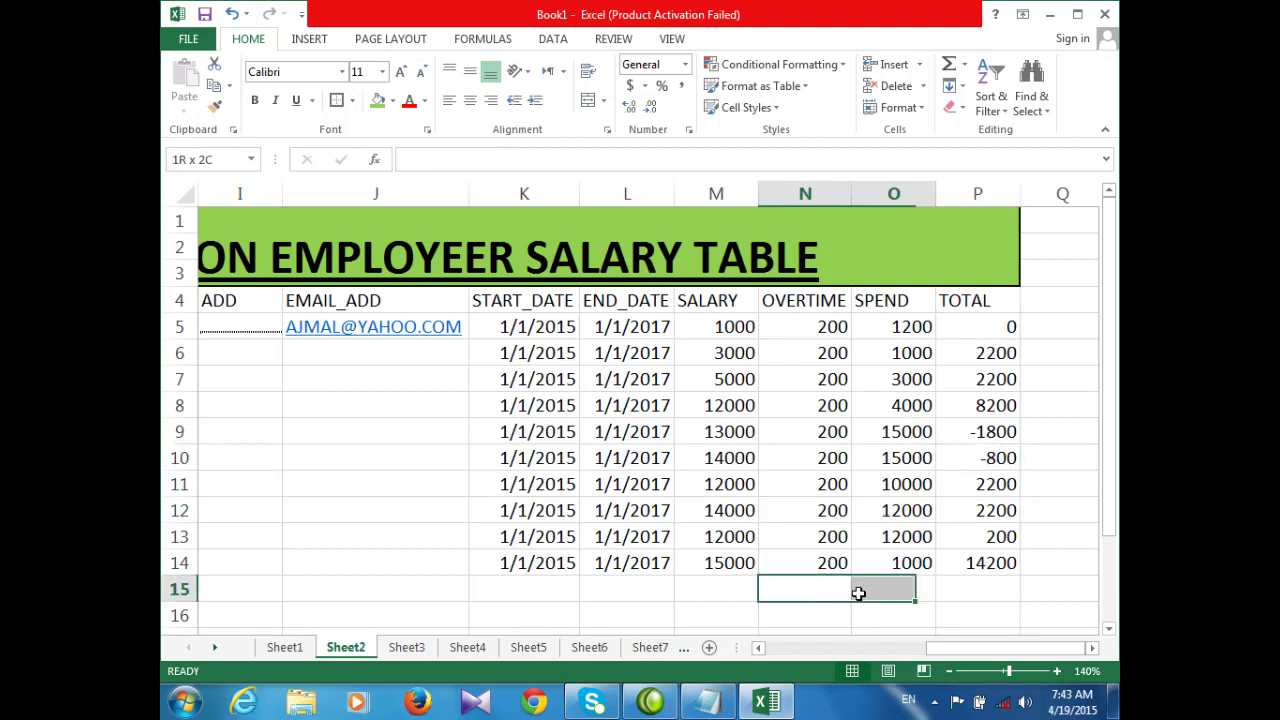
{"action": "left_click", "coordinate": [604, 101]}
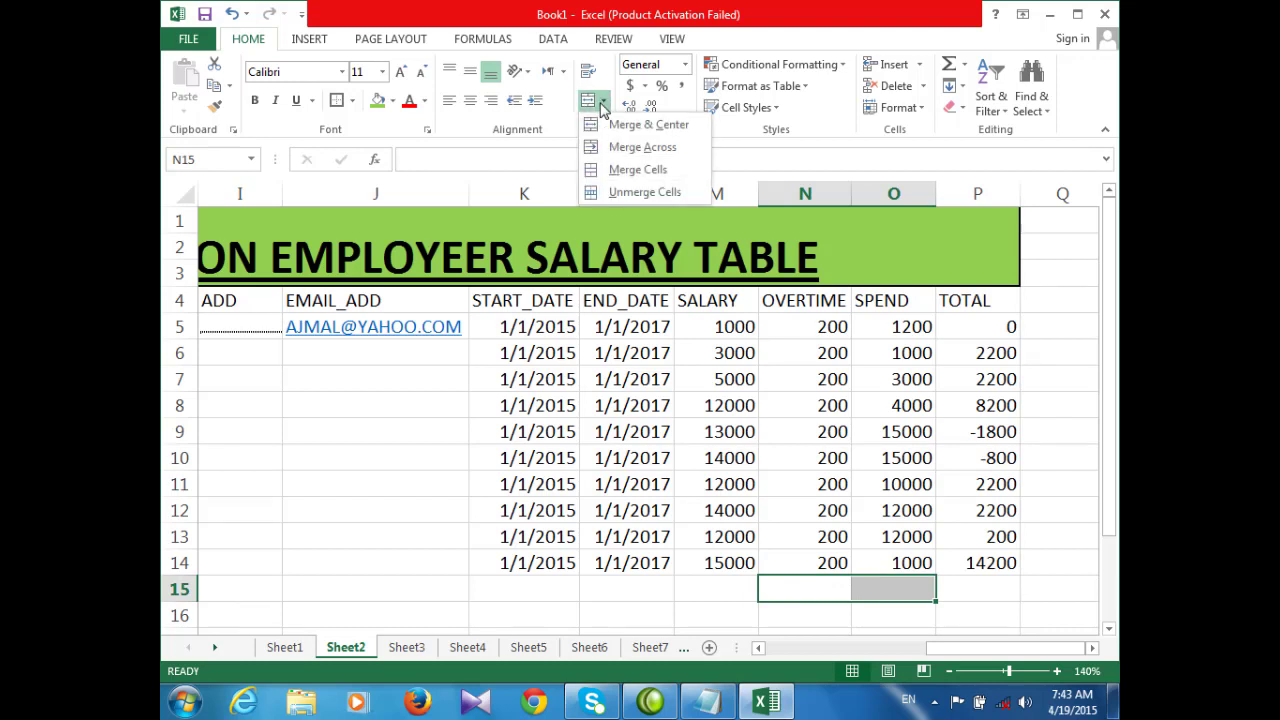
{"action": "left_click", "coordinate": [636, 125]}
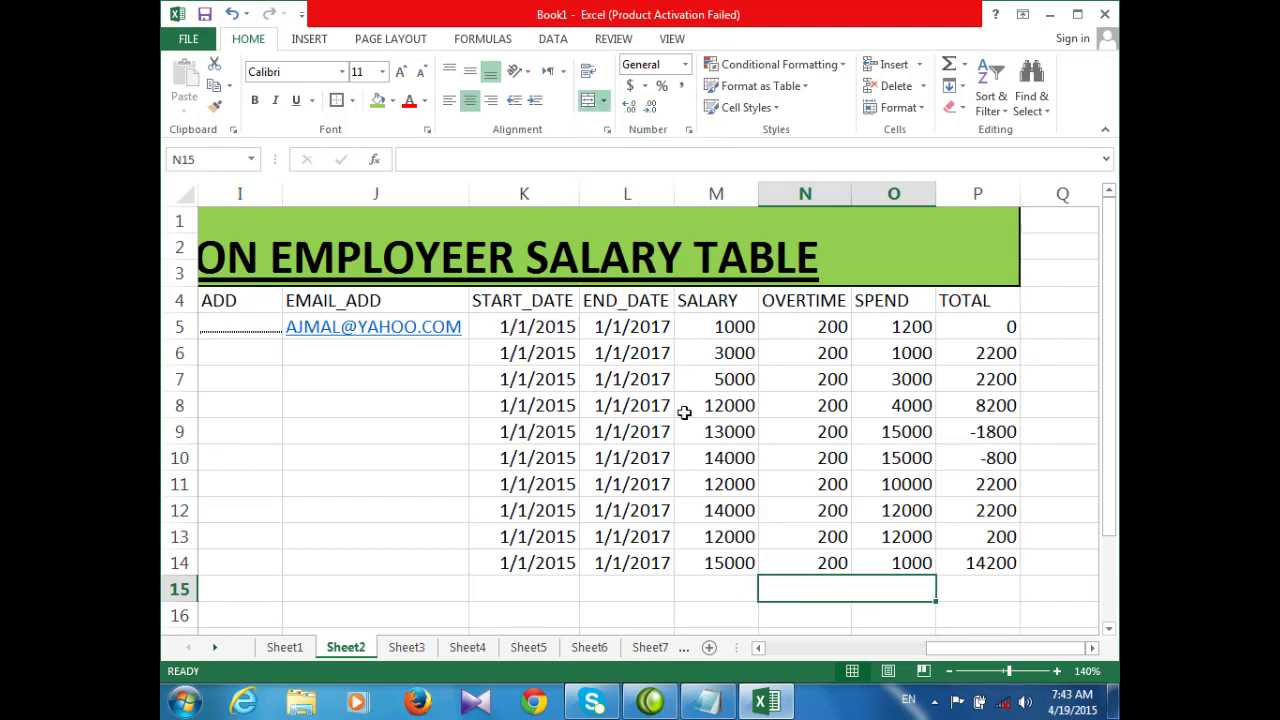
{"action": "type", "text": "GRAND"}
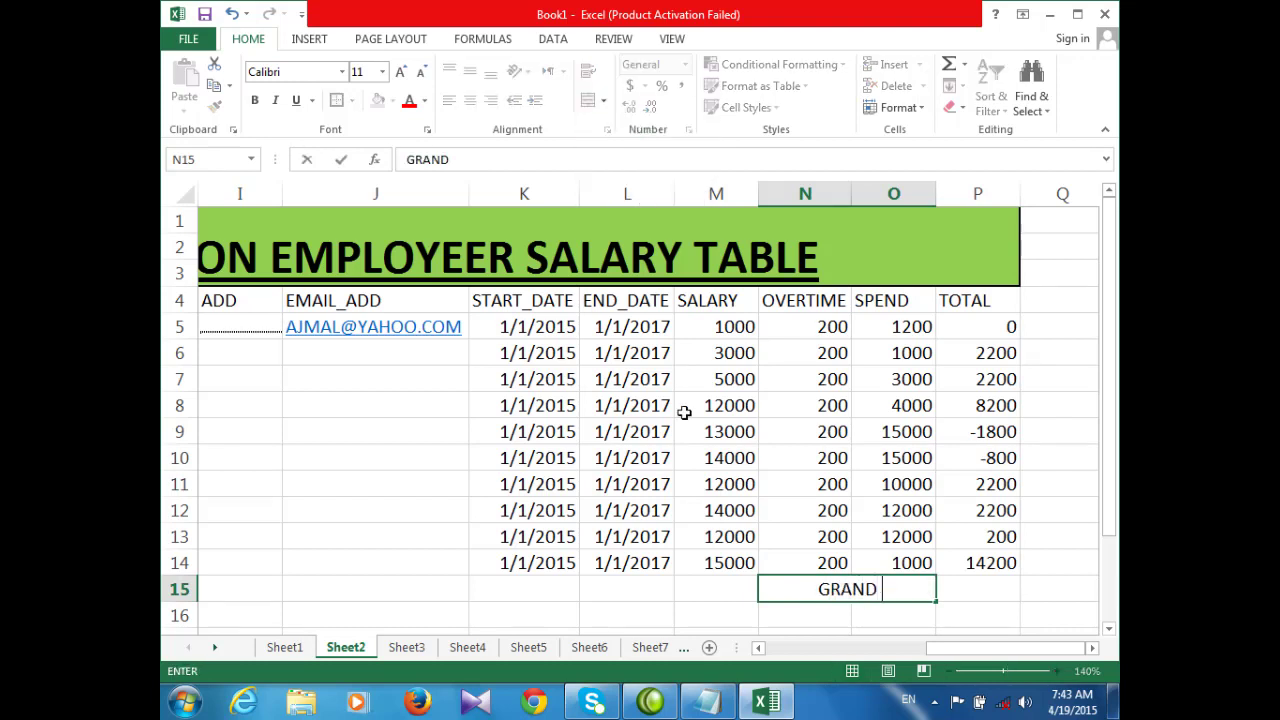
{"action": "type", "text": " TOTAL"}
{"action": "left_click", "coordinate": [736, 594]}
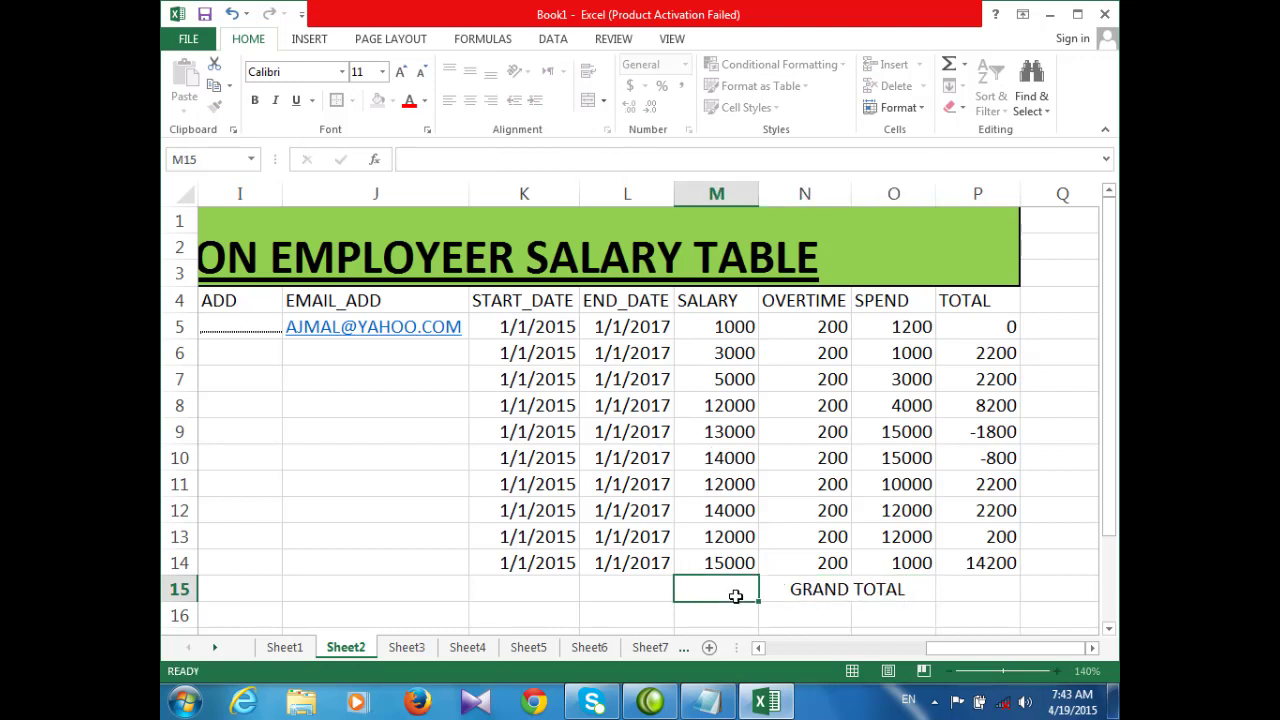
{"action": "left_click", "coordinate": [810, 594]}
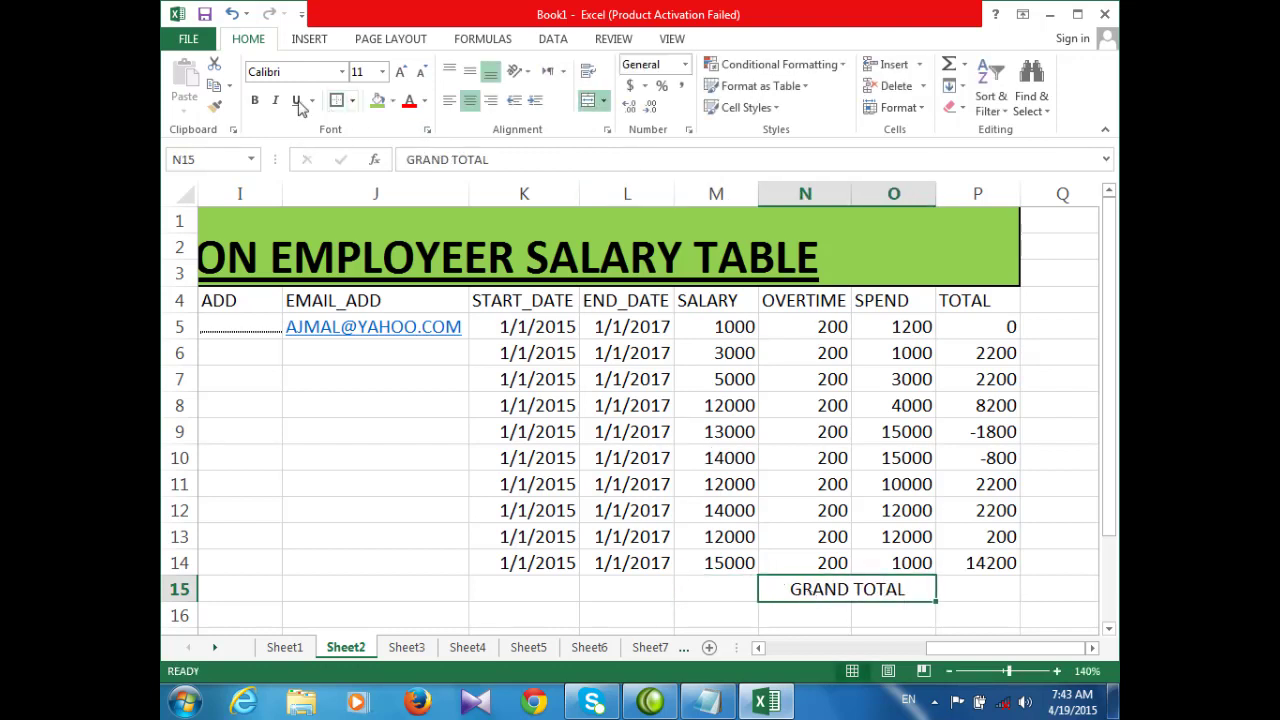
{"action": "left_click", "coordinate": [254, 101]}
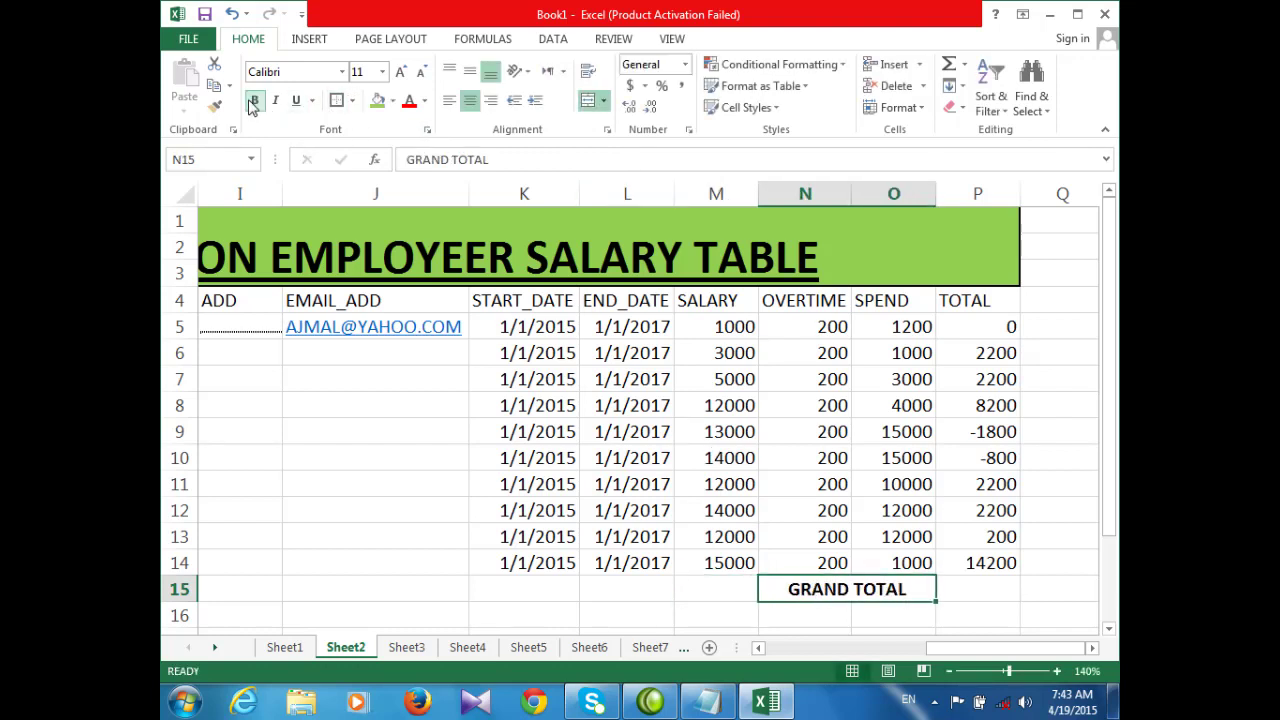
{"action": "left_click", "coordinate": [990, 598]}
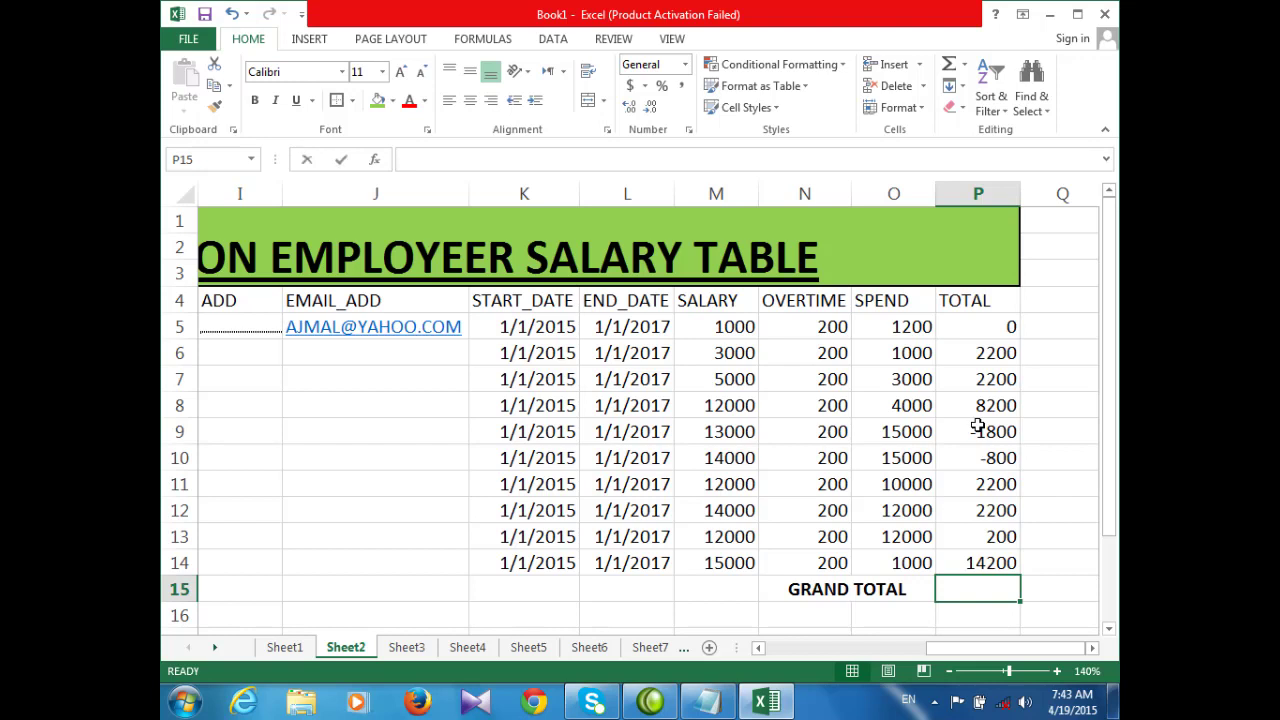
AutoSum the TOTAL column into P15 as =SUM(P5:P14).
{"action": "key", "text": "alt+equal"}
{"action": "key", "text": "Return"}
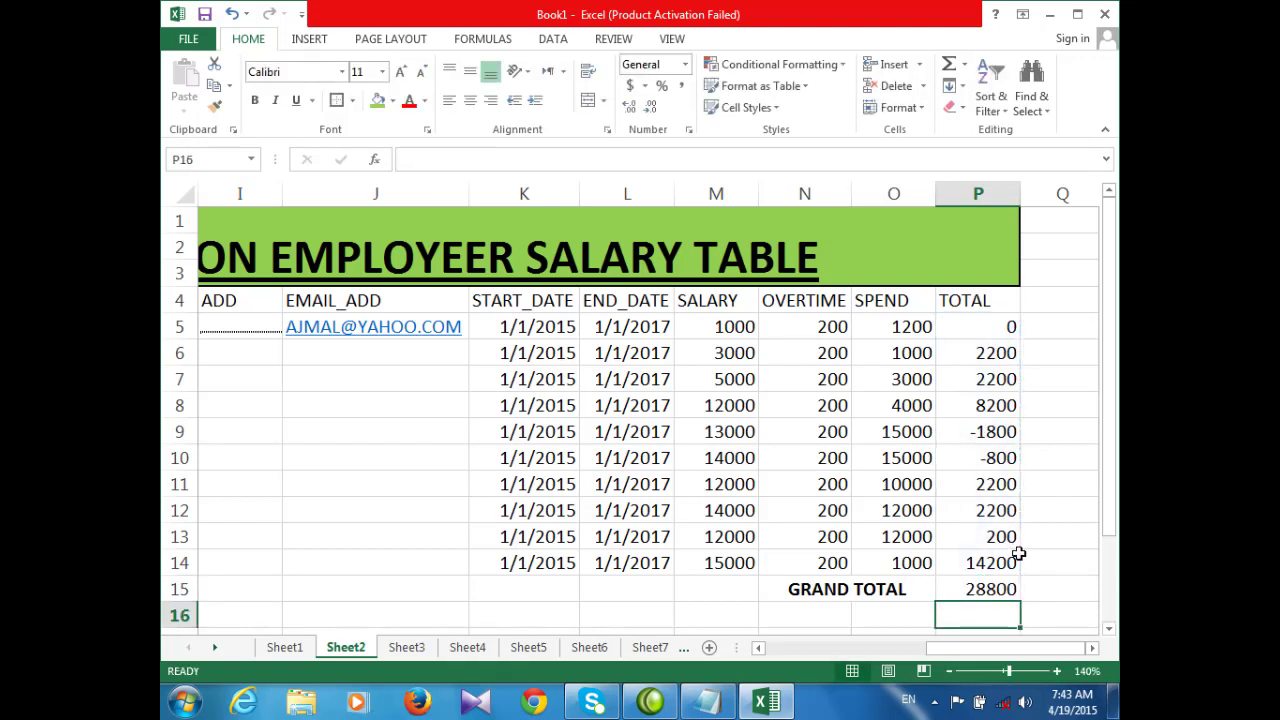
{"action": "left_click", "coordinate": [978, 589]}
Replace it with =P5+P6+P7+P8 (12600), then reopen P15 for editing.
{"action": "type", "text": "="}
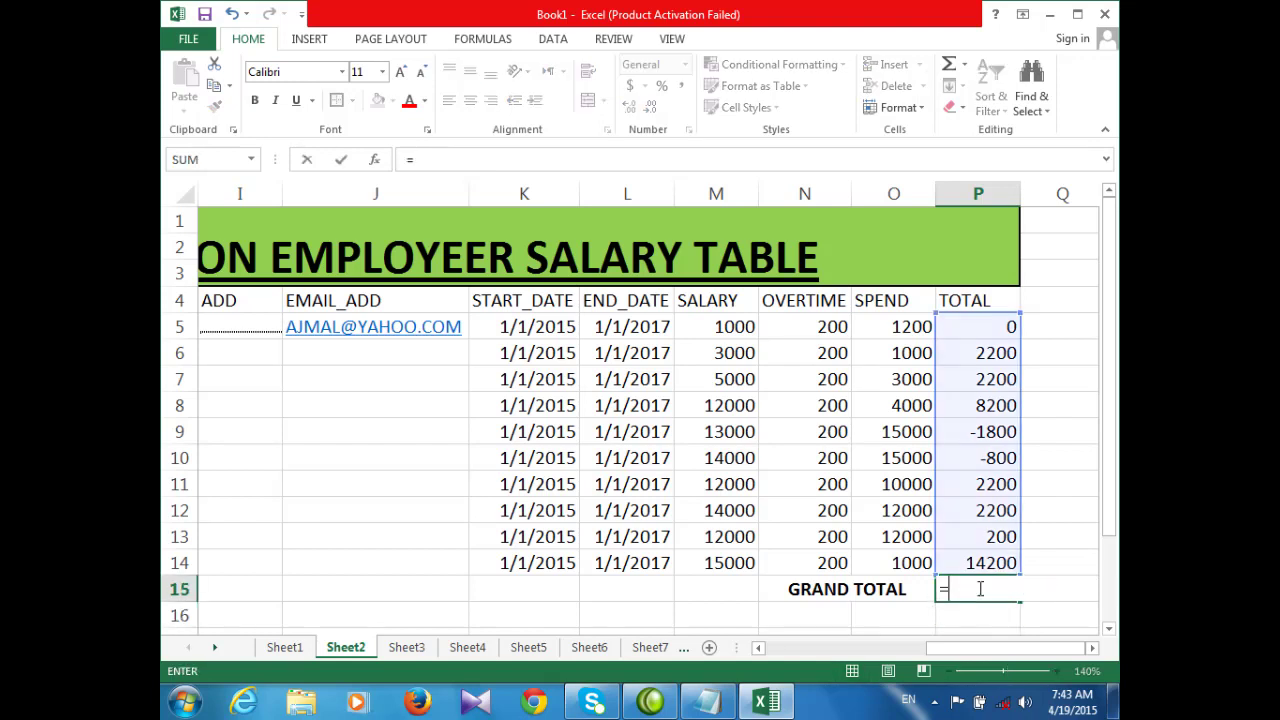
{"action": "left_click", "coordinate": [981, 320]}
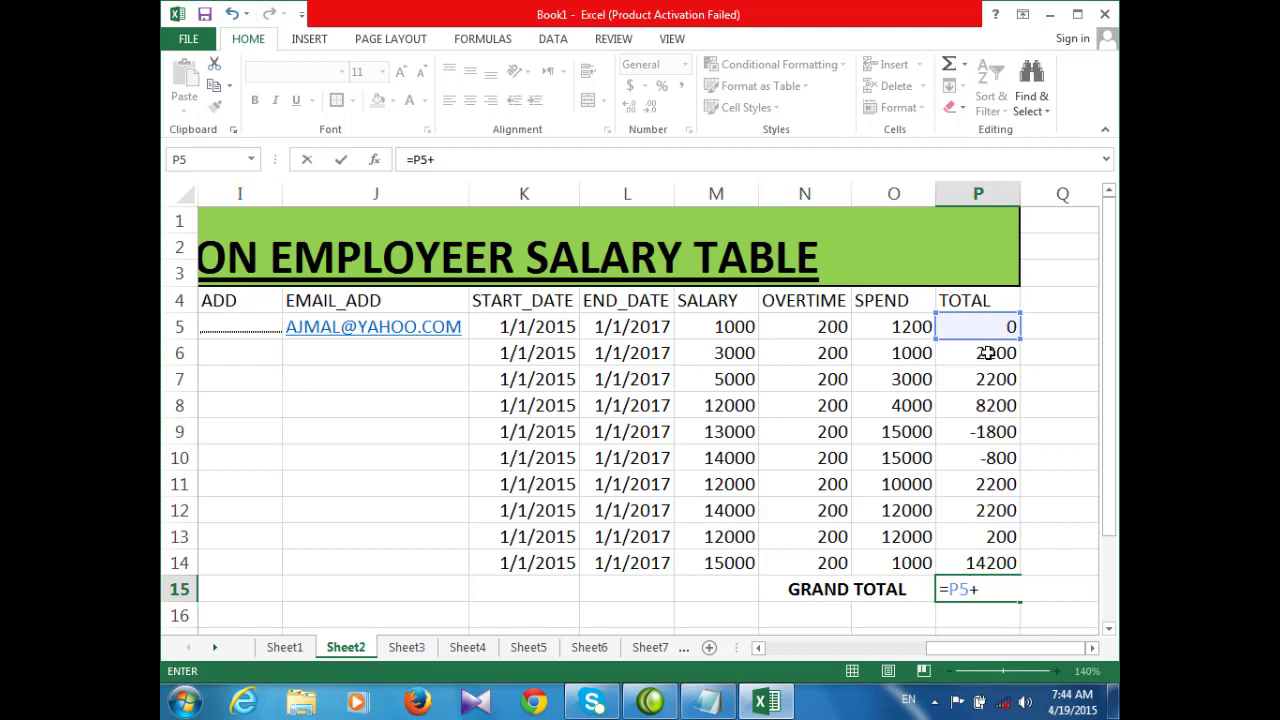
{"action": "left_click", "coordinate": [986, 353]}
{"action": "type", "text": "+"}
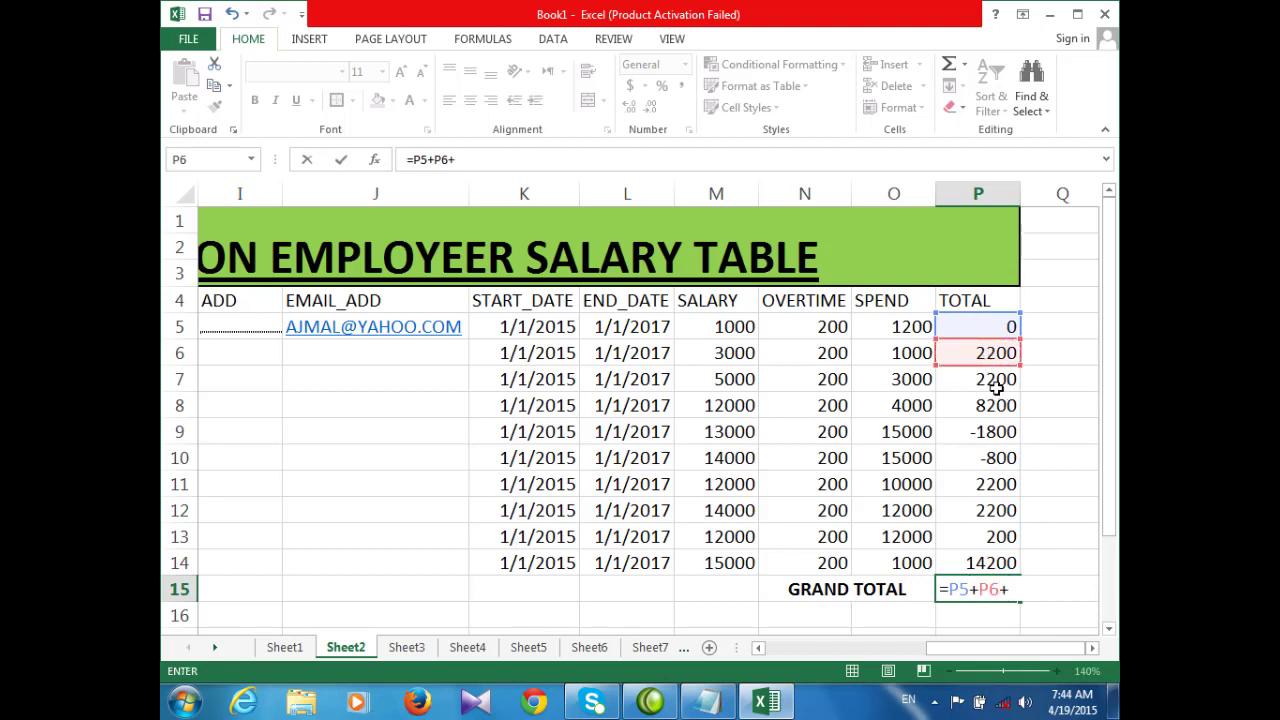
{"action": "left_click", "coordinate": [995, 385]}
{"action": "type", "text": "+"}
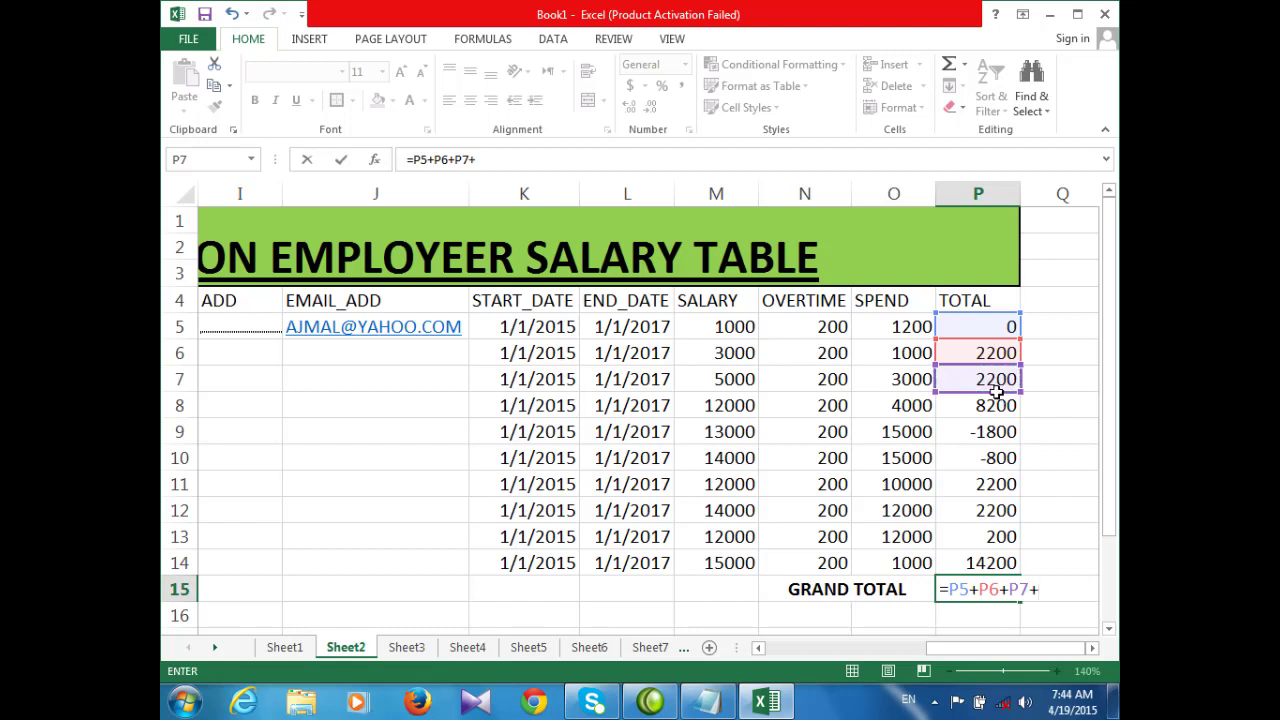
{"action": "left_click", "coordinate": [997, 405]}
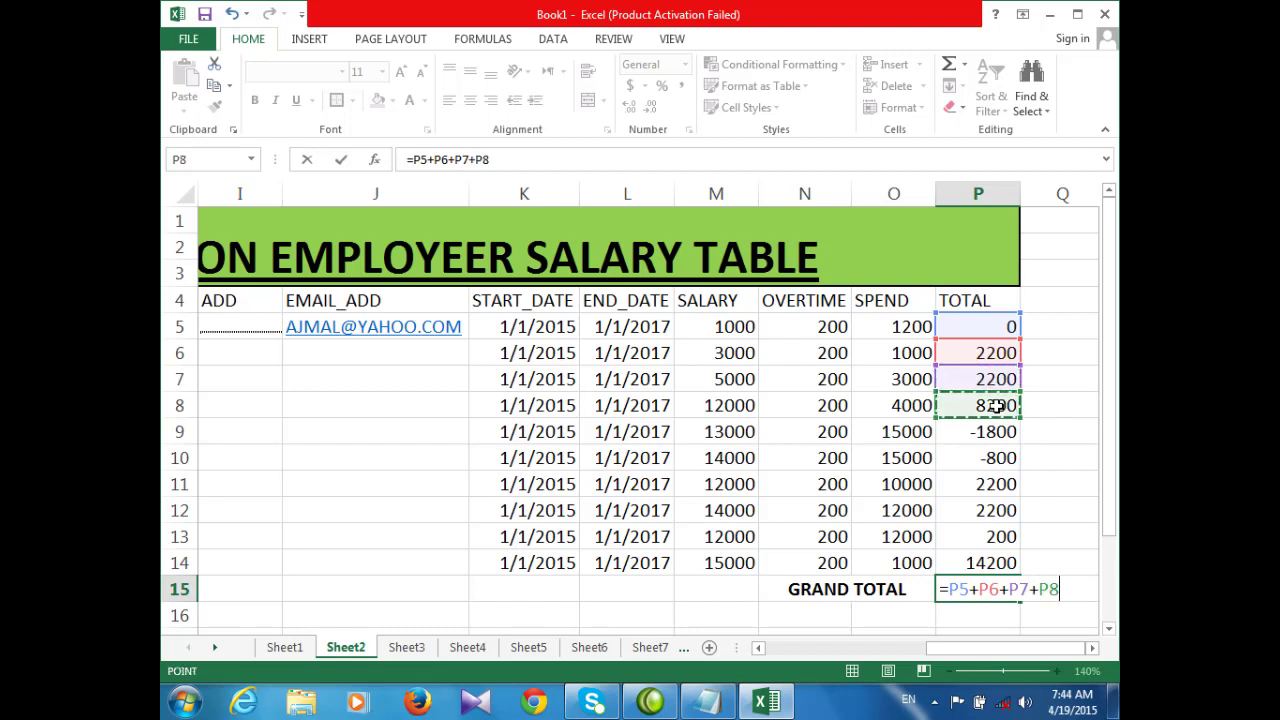
{"action": "key", "text": "Return"}
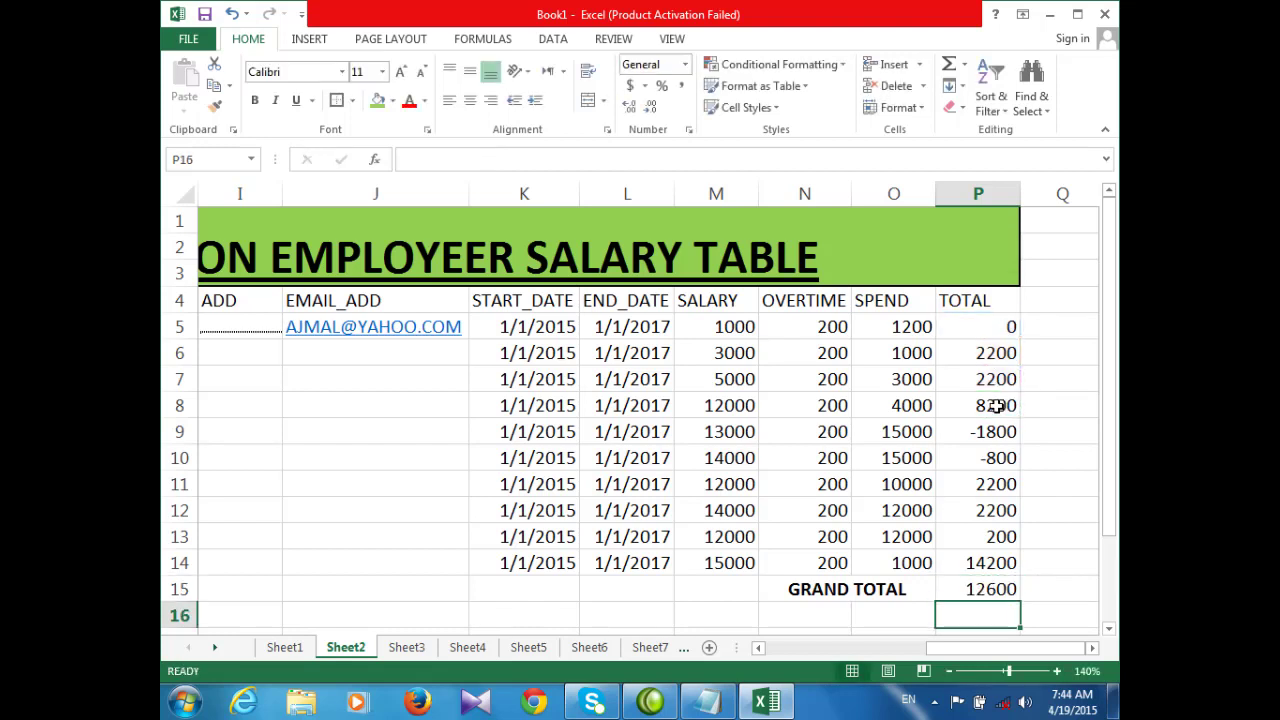
{"action": "left_click", "coordinate": [990, 592]}
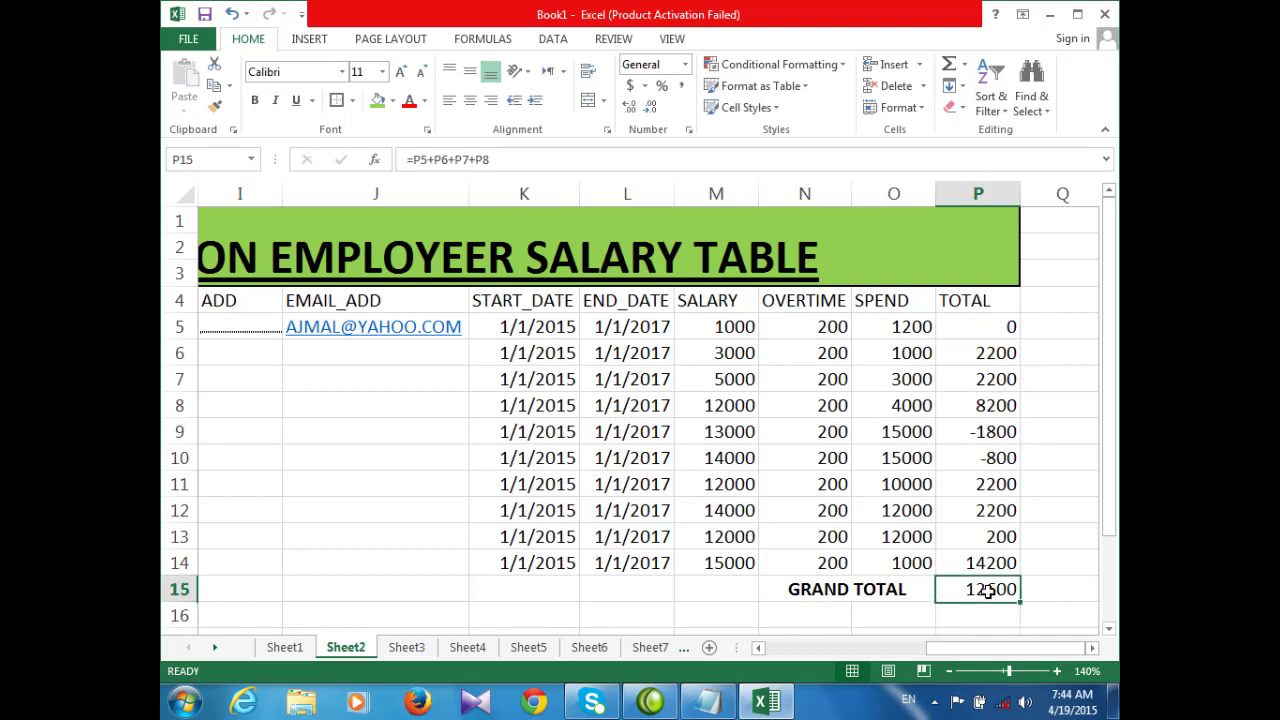
{"action": "double_click", "coordinate": [990, 592]}
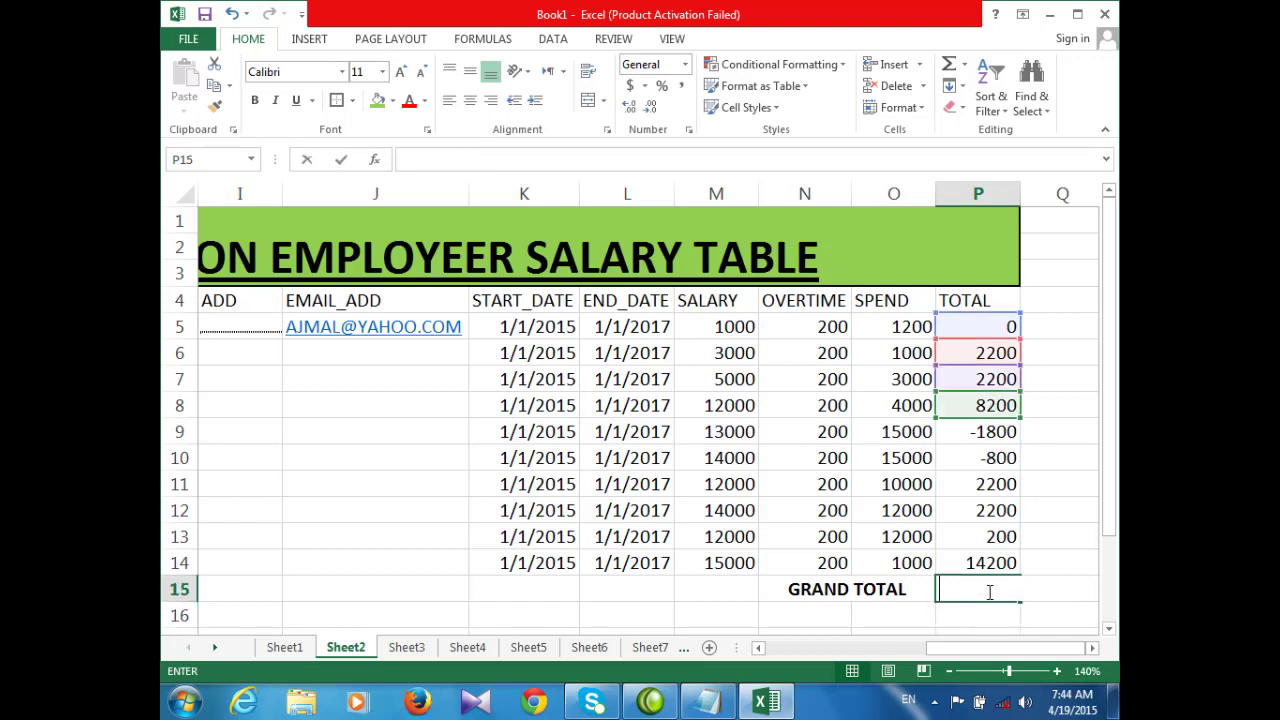
Leave P15 empty and change the SPEND values in O9 and O10 to 1000.
{"action": "left_click", "coordinate": [916, 492]}
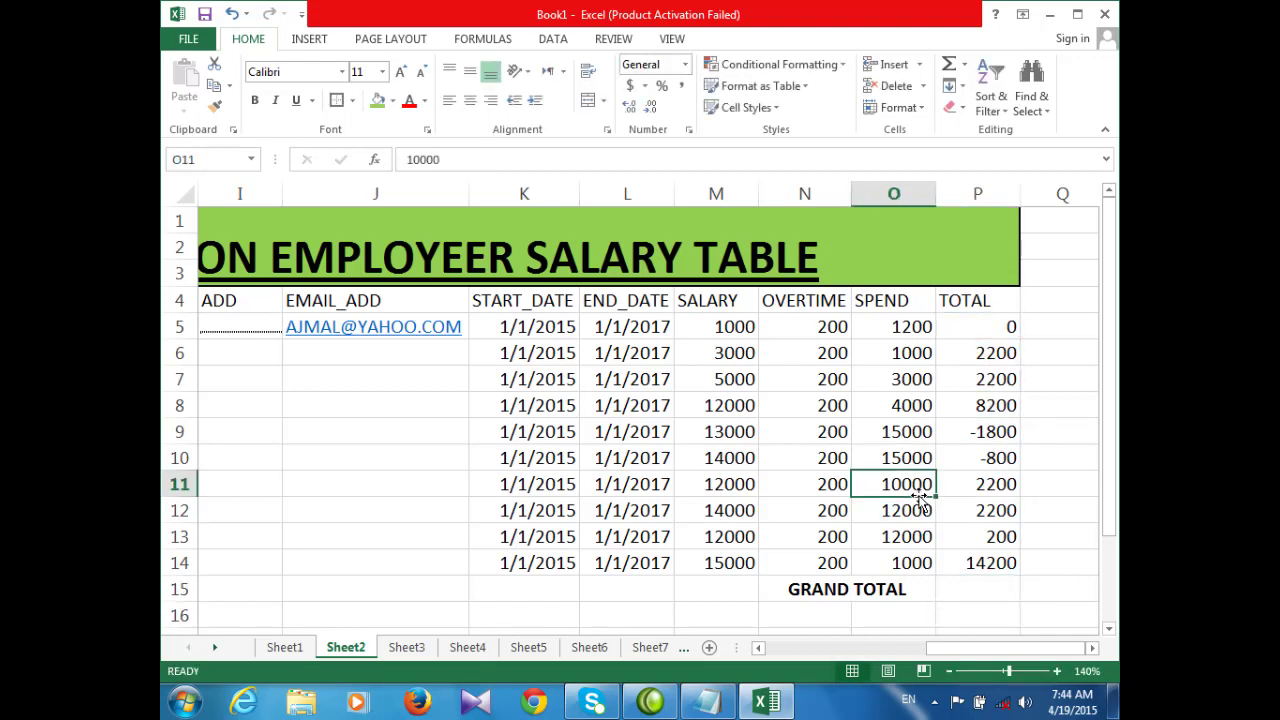
{"action": "left_click", "coordinate": [911, 432]}
{"action": "type", "text": "10"}
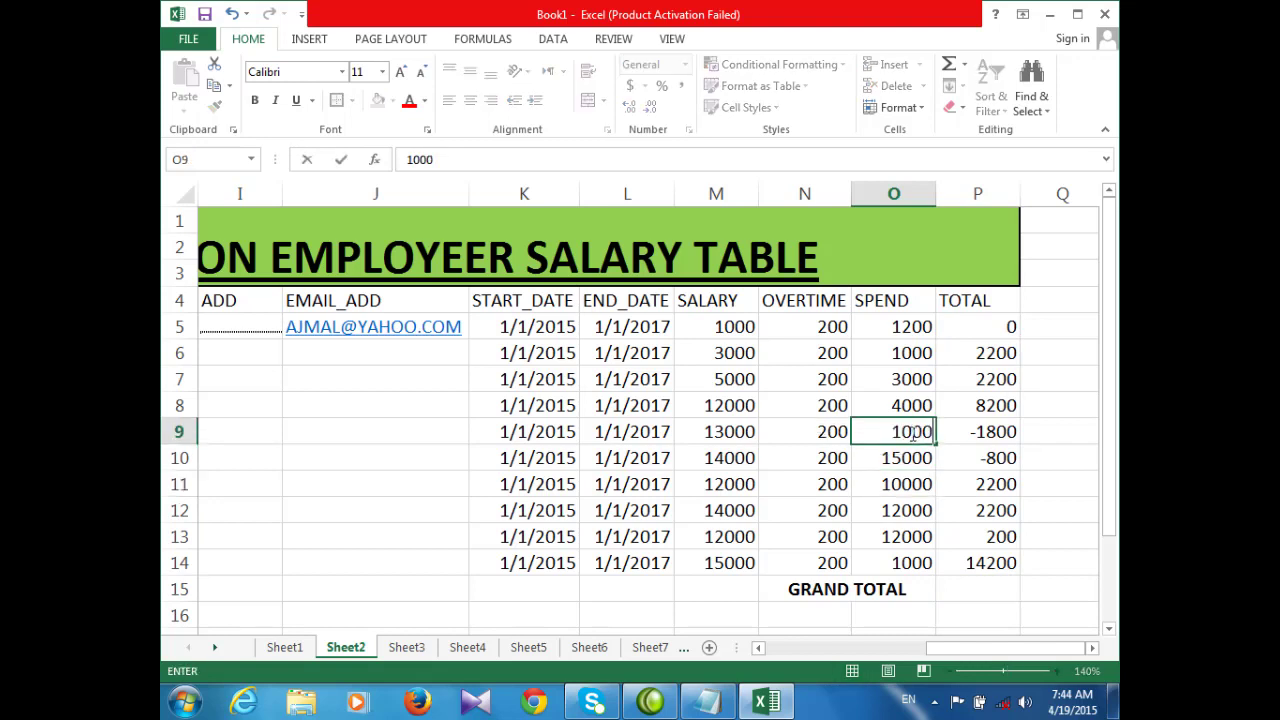
{"action": "key", "text": "Return"}
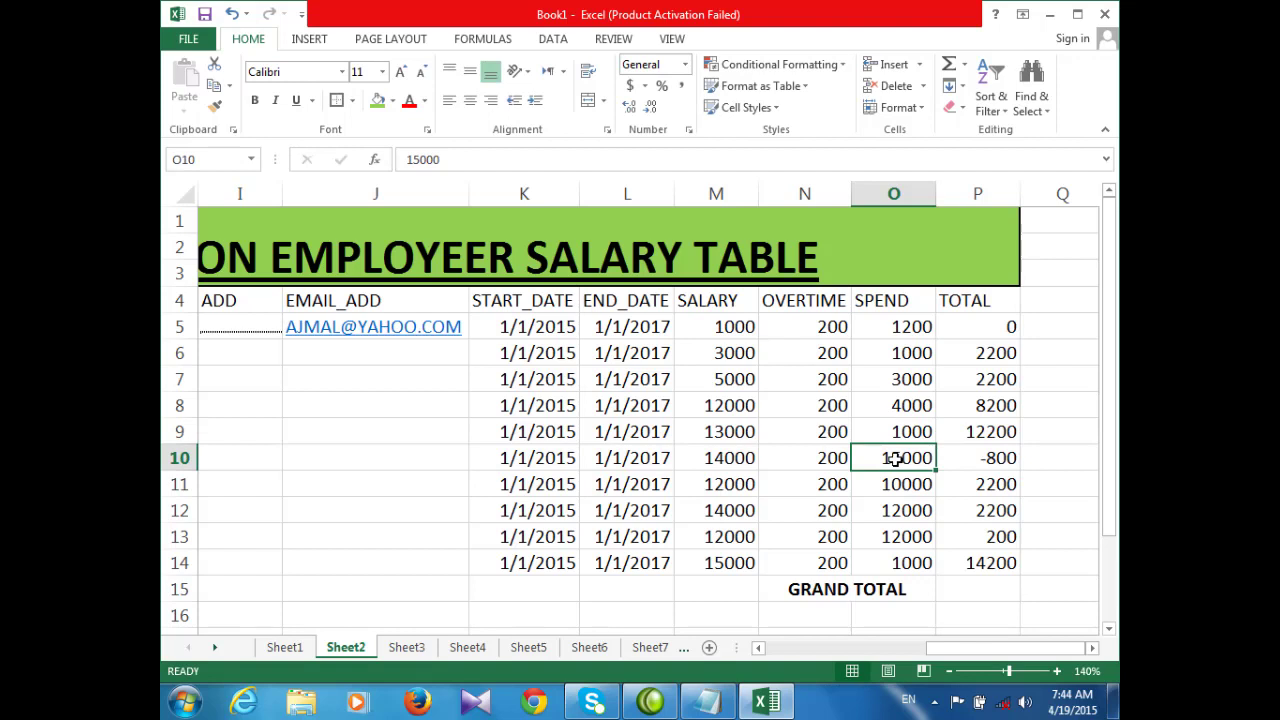
{"action": "type", "text": "1000"}
{"action": "left_click", "coordinate": [971, 515]}
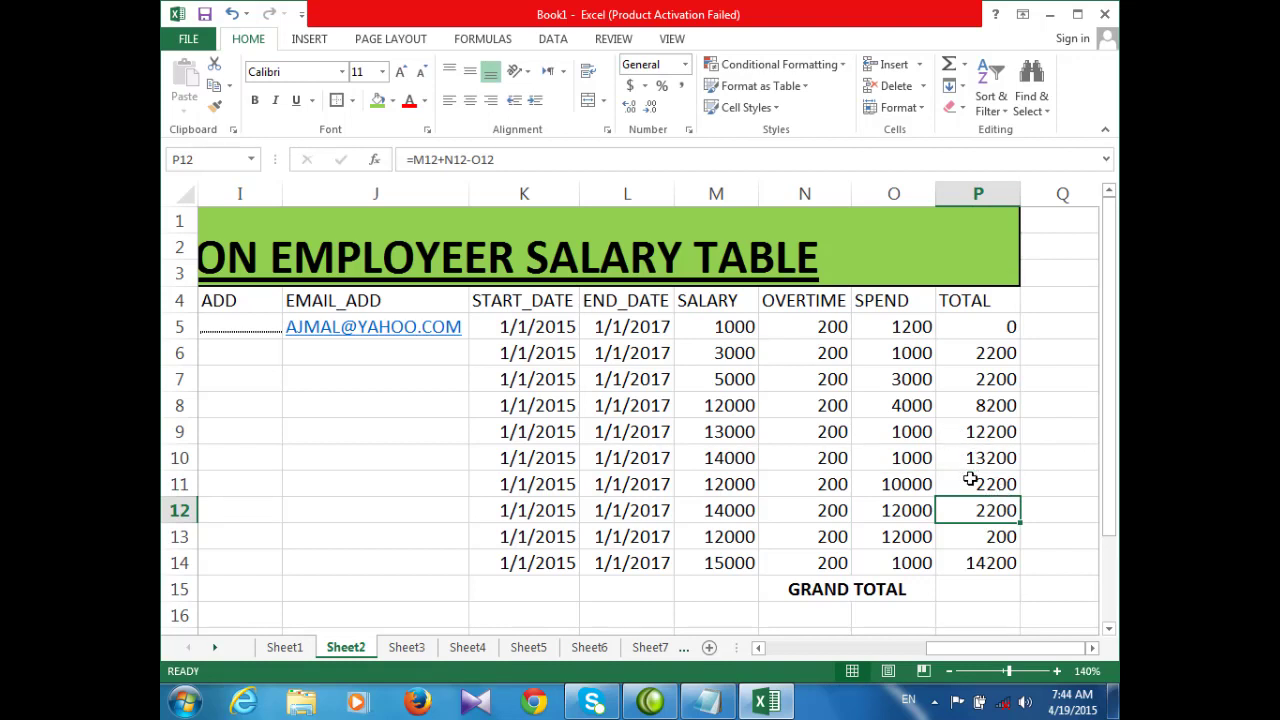
Enter =SUM(P5:P14) in P15, giving a grand total of 56800.
{"action": "left_click", "coordinate": [882, 590]}
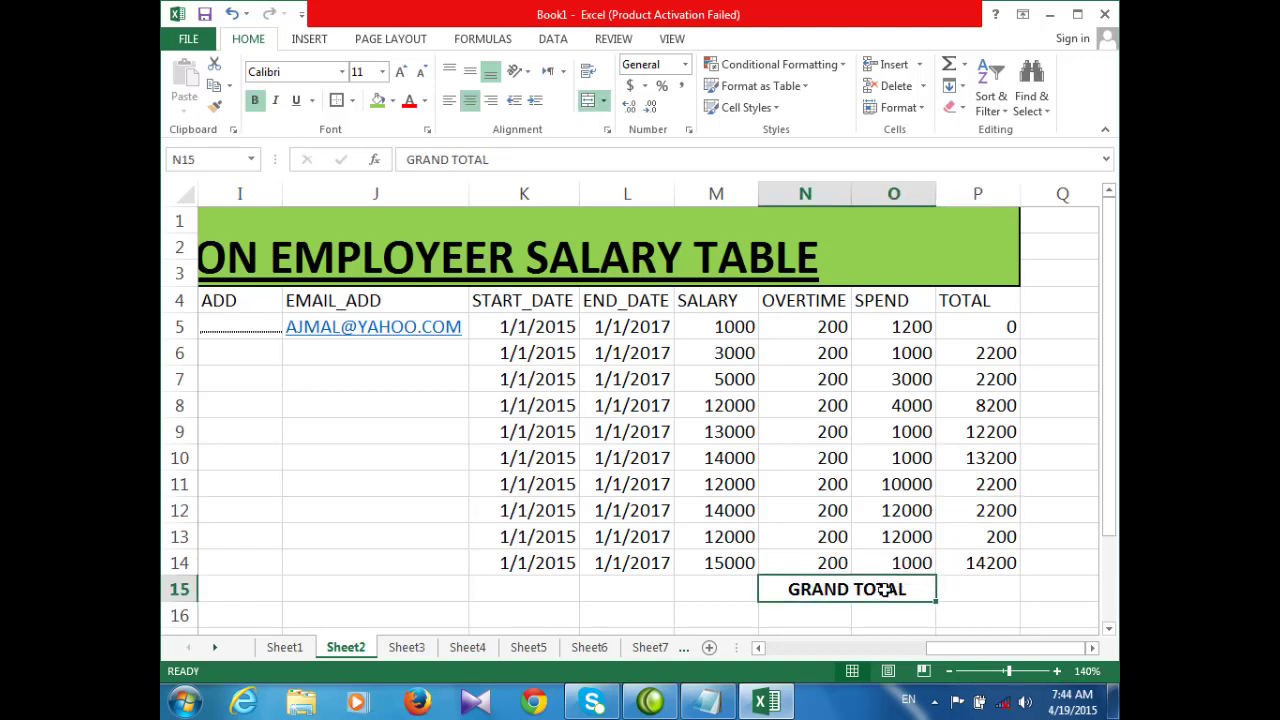
{"action": "left_click", "coordinate": [968, 592]}
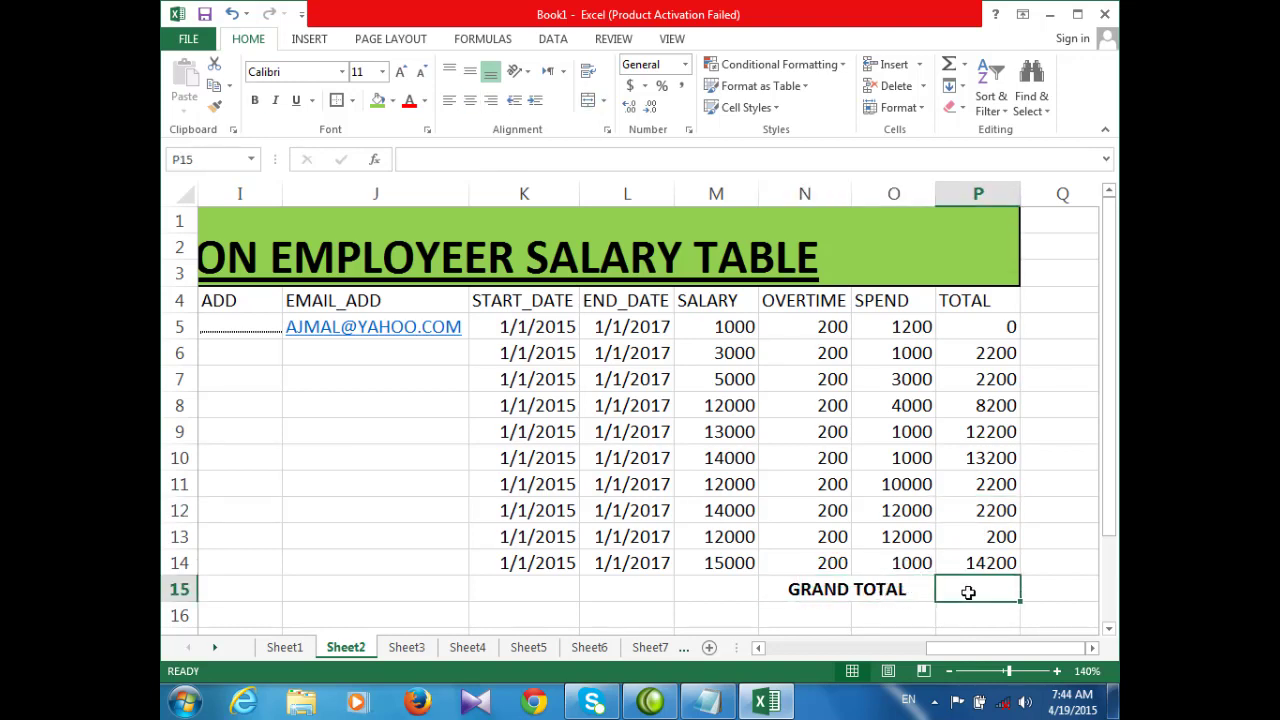
{"action": "type", "text": "="}
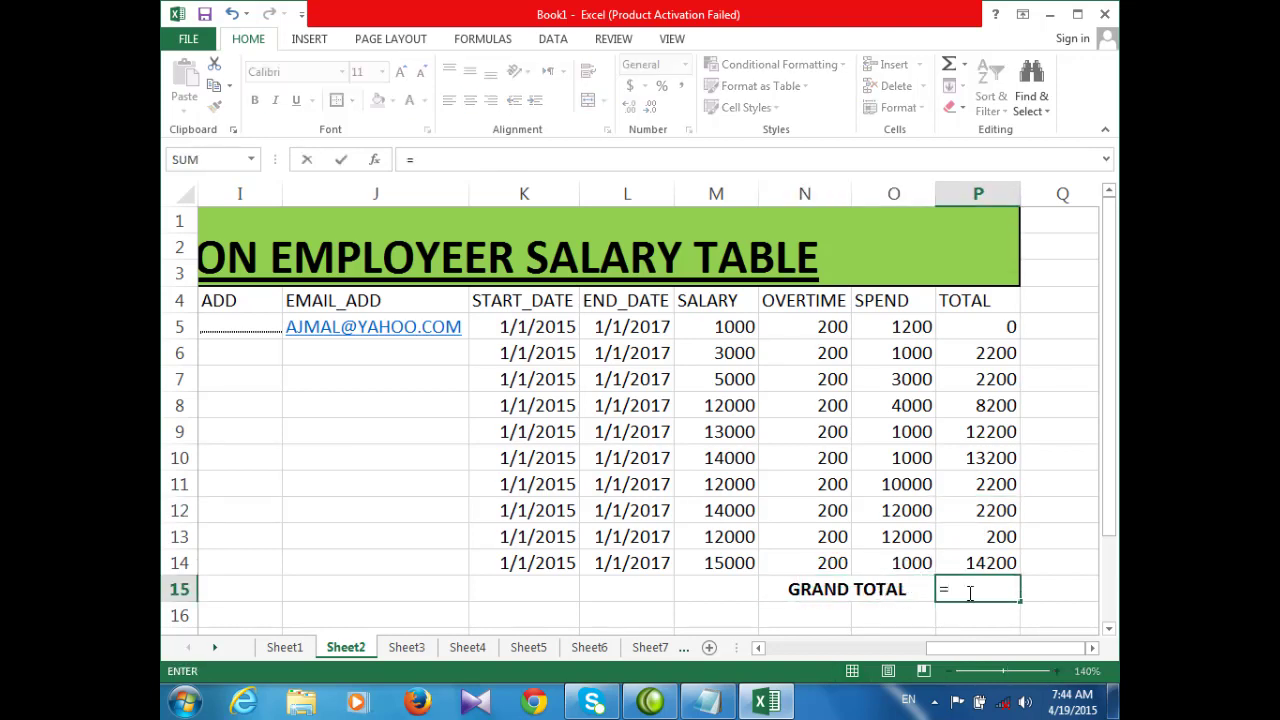
{"action": "type", "text": "SUM"}
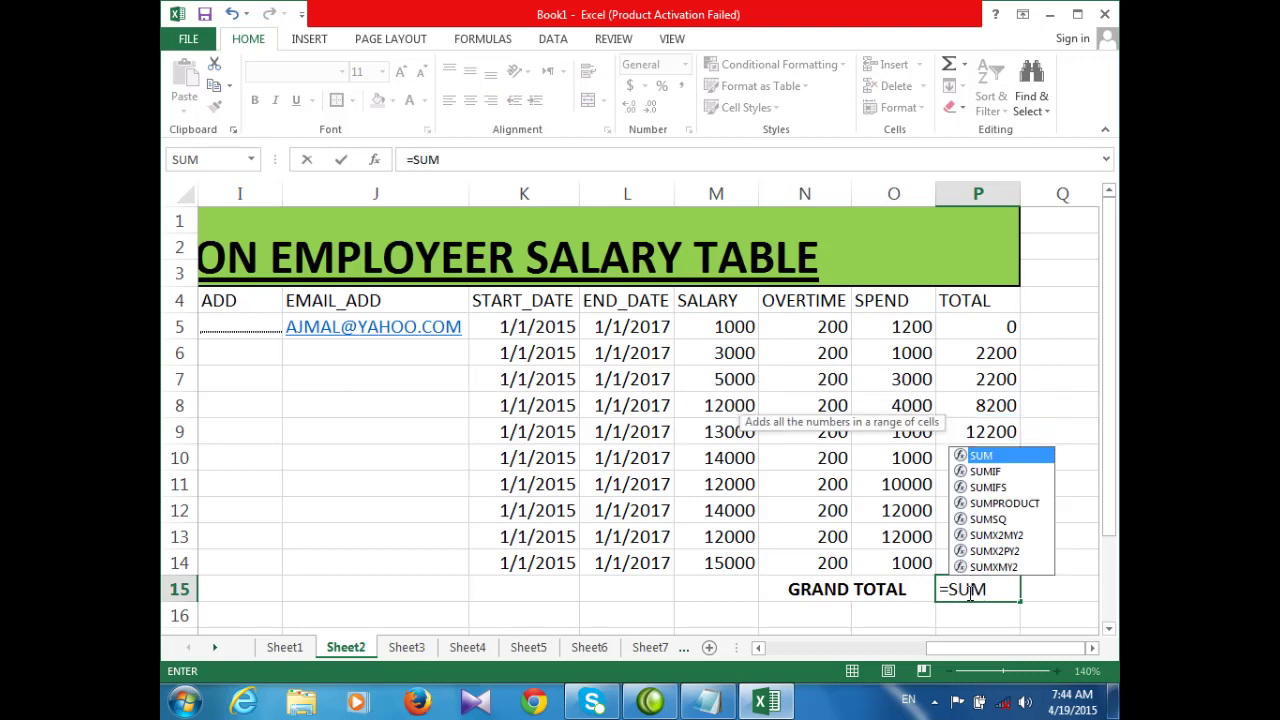
{"action": "type", "text": "("}
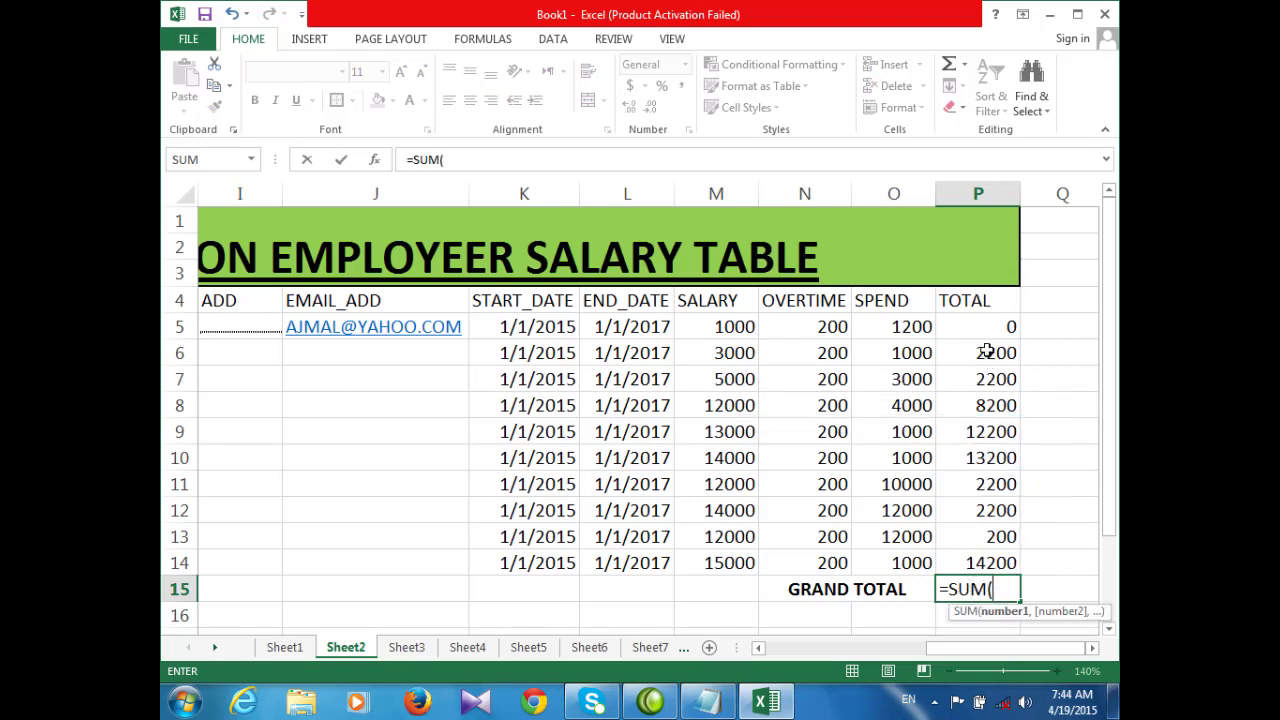
{"action": "left_click_drag", "start_coordinate": [982, 328], "coordinate": [980, 563]}
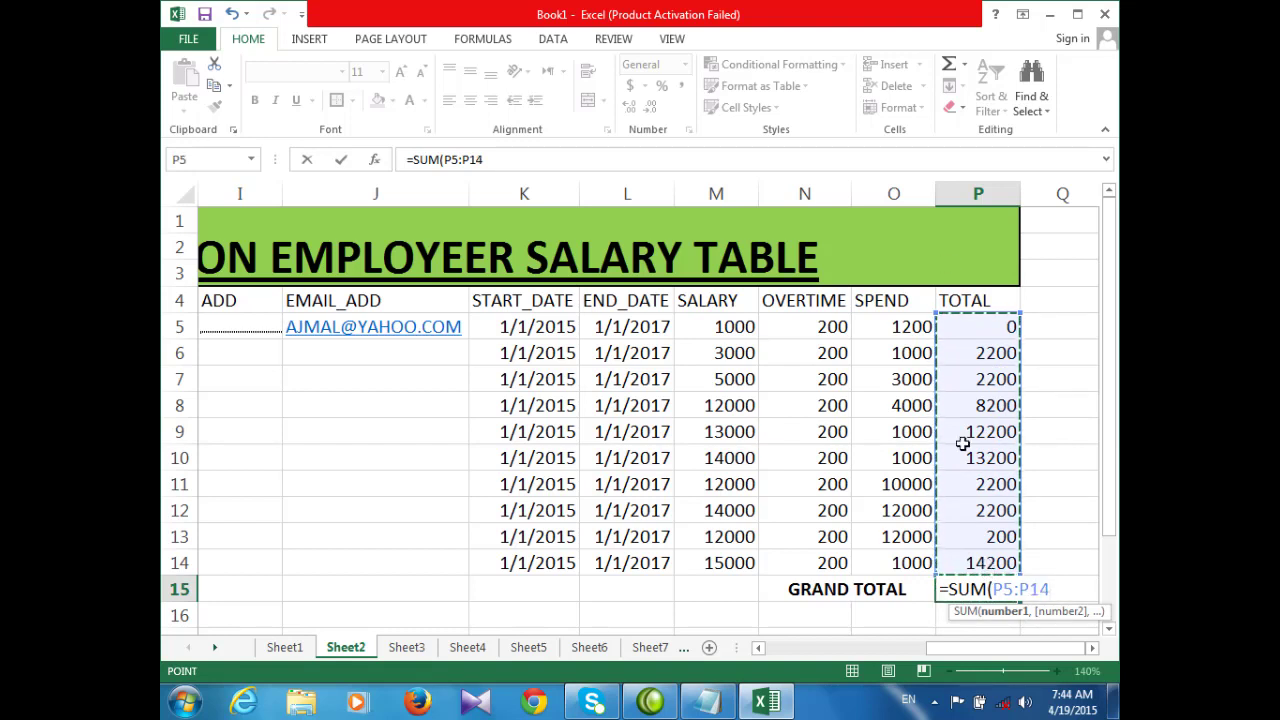
{"action": "type", "text": ")"}
{"action": "key", "text": "Return"}
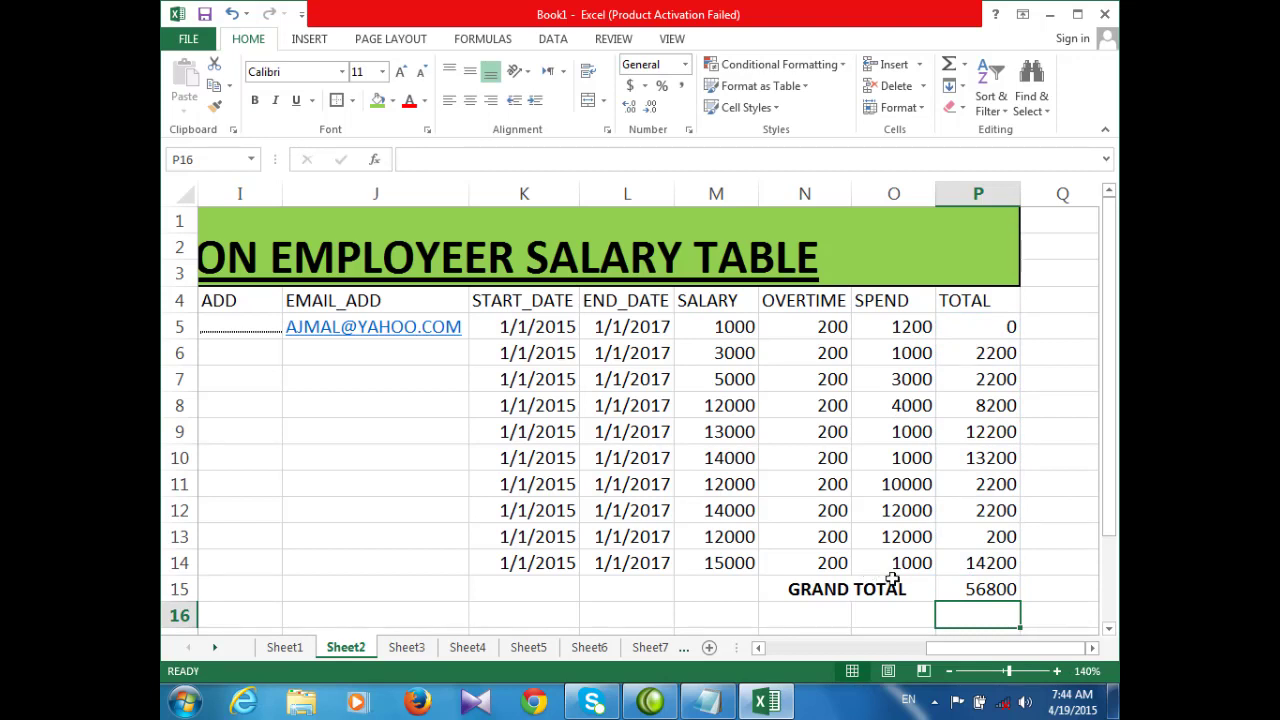
{"action": "left_click", "coordinate": [990, 590]}
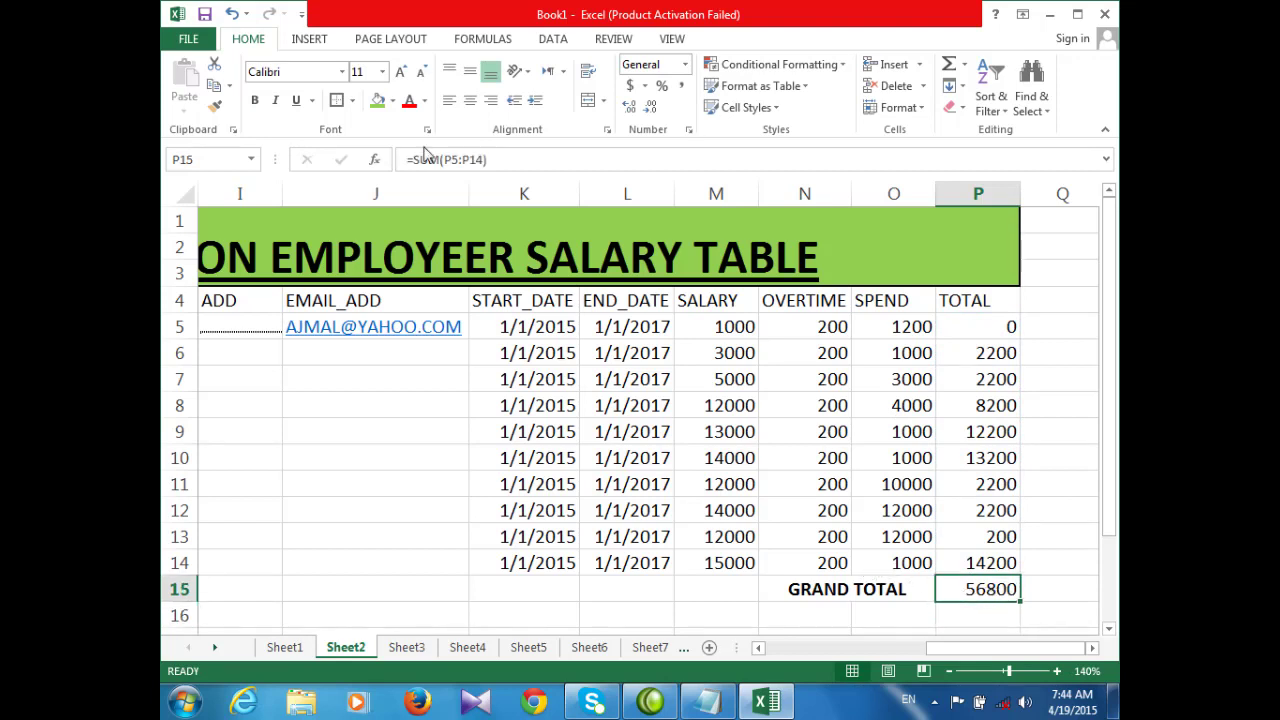
Bold the 56800 grand total and the TOTAL column P4:P14.
{"action": "left_click", "coordinate": [256, 102]}
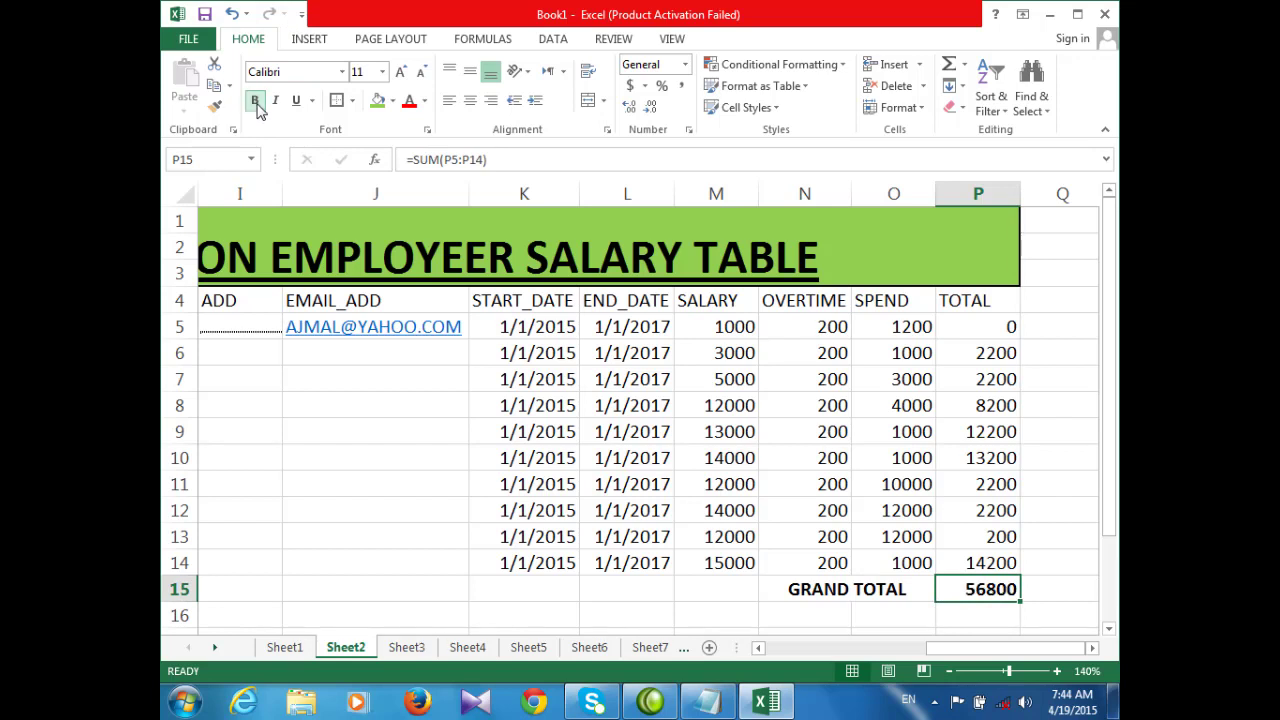
{"action": "left_click", "coordinate": [548, 534]}
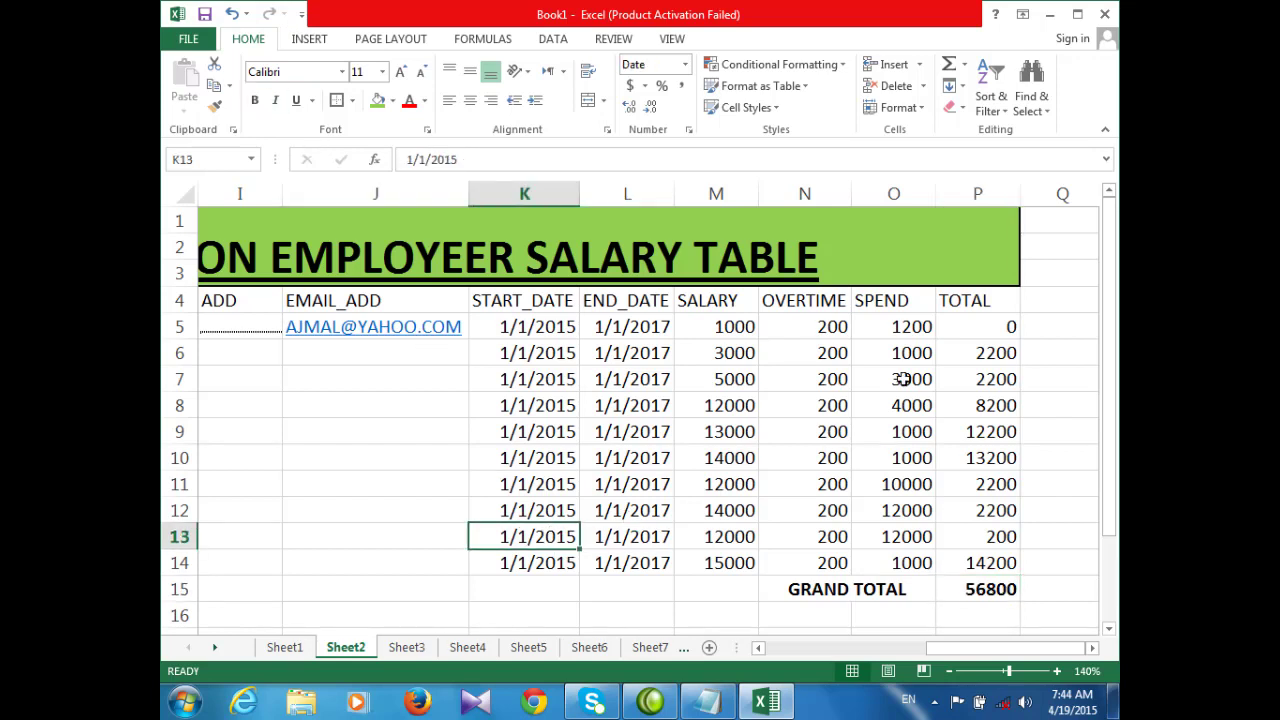
{"action": "left_click_drag", "start_coordinate": [985, 295], "coordinate": [988, 455]}
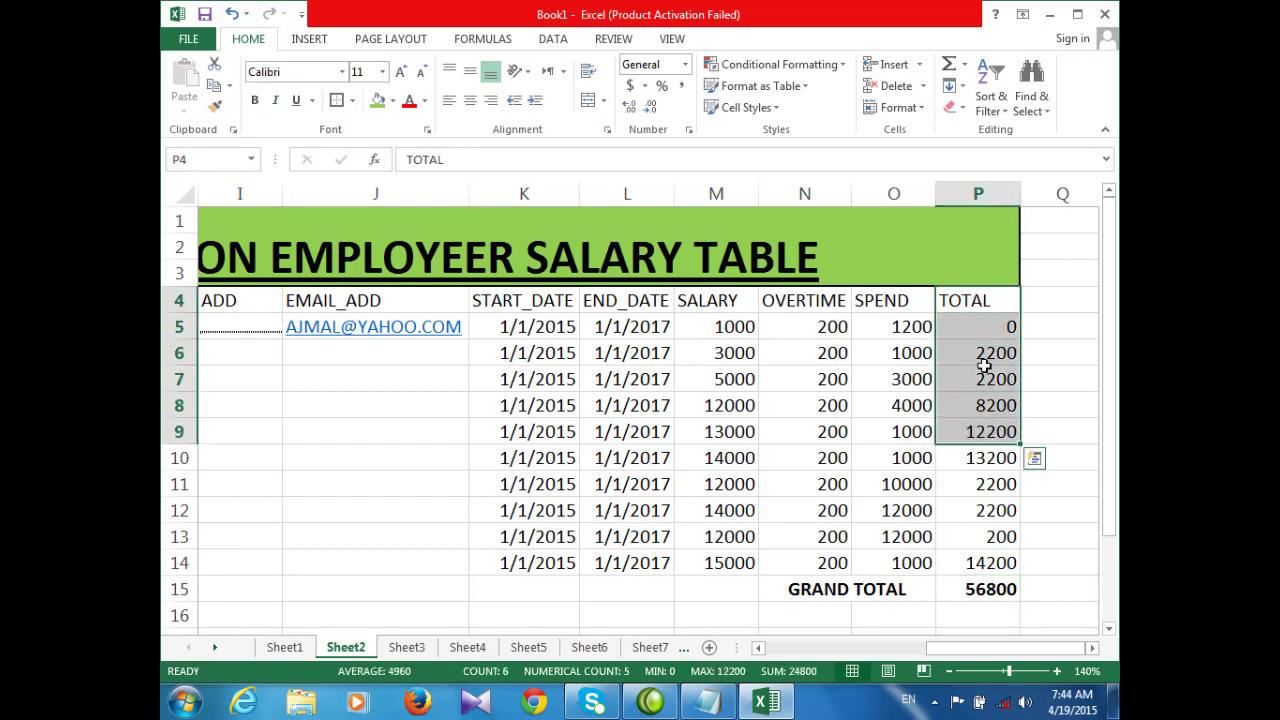
{"action": "left_click", "coordinate": [975, 310]}
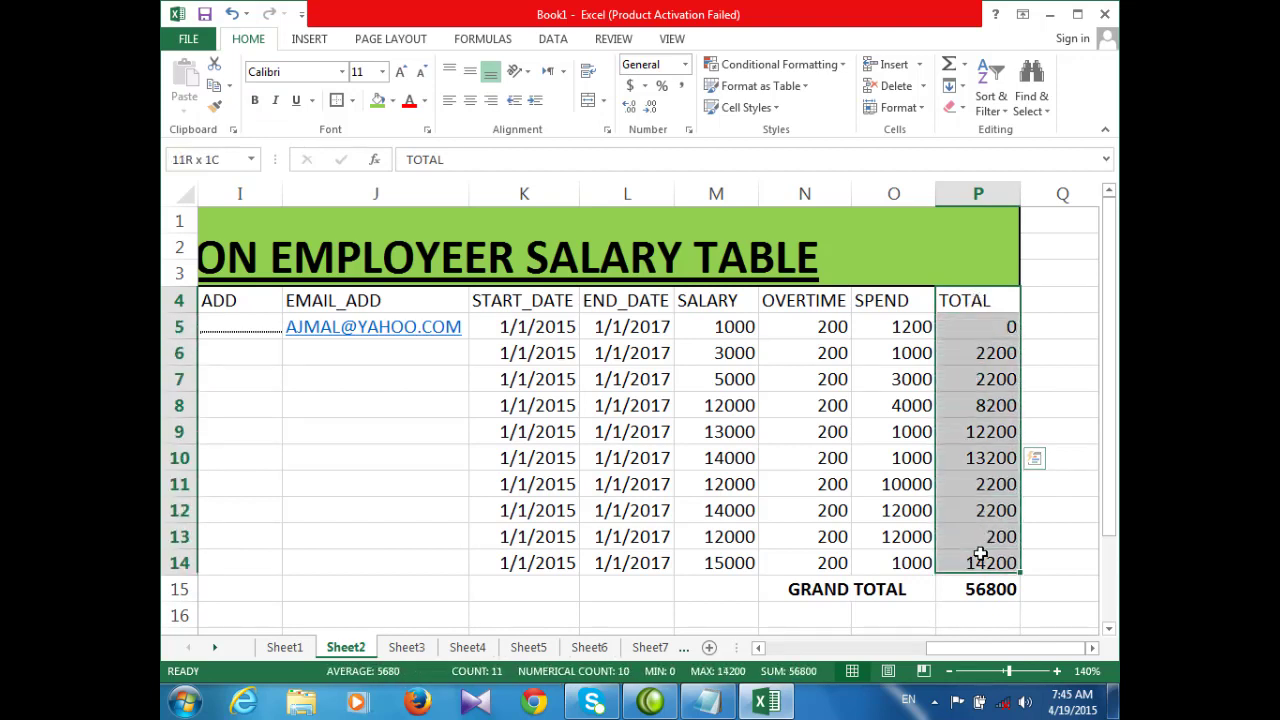
{"action": "left_click_drag", "start_coordinate": [975, 312], "coordinate": [982, 560]}
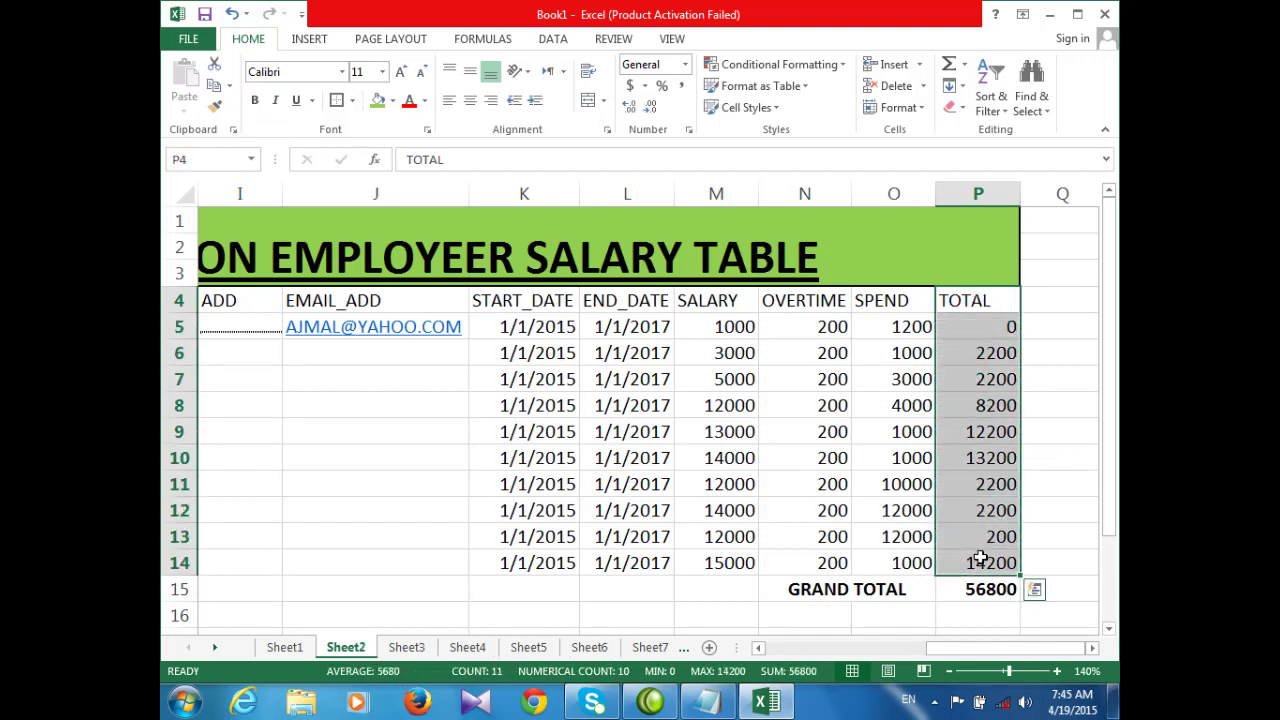
{"action": "left_click", "coordinate": [254, 100]}
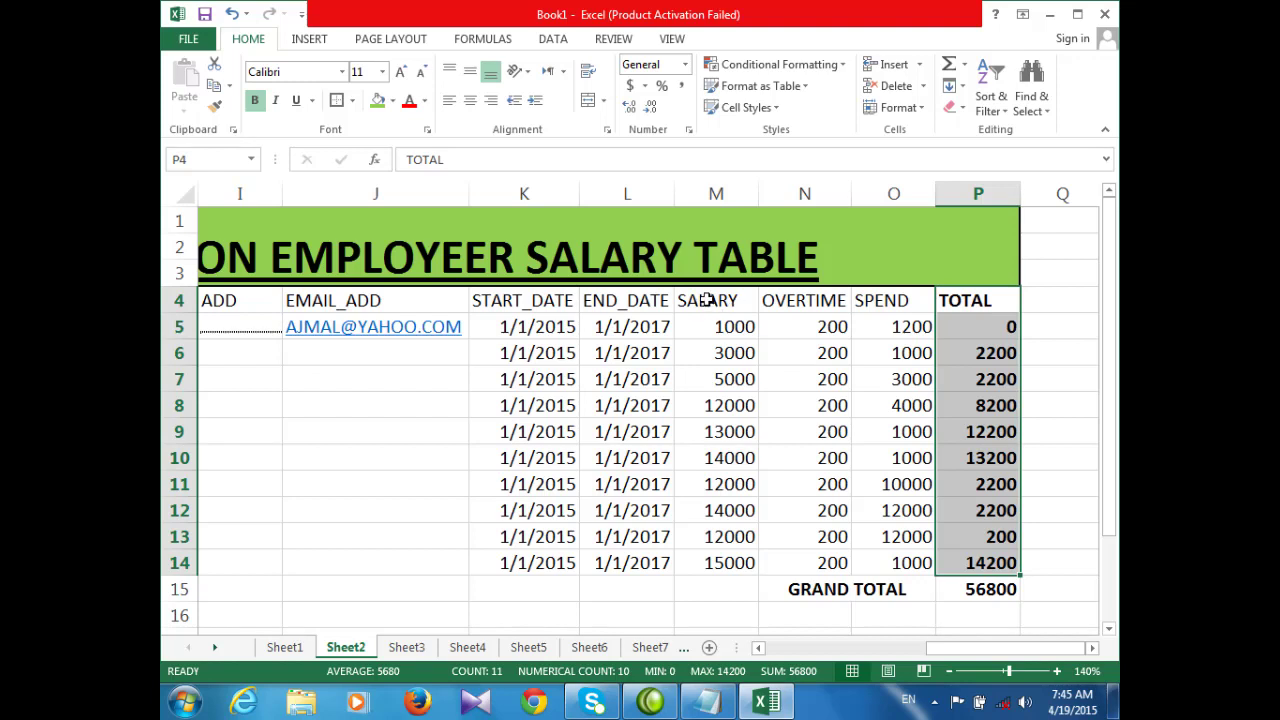
Shade SALARY and OVERTIME grey, SPEND dark grey, and TOTAL grey.
{"action": "mouse_move", "coordinate": [710, 303]}
{"action": "left_mouse_down"}
{"action": "mouse_move", "coordinate": [800, 403]}
{"action": "mouse_move", "coordinate": [800, 562]}
{"action": "left_mouse_up"}
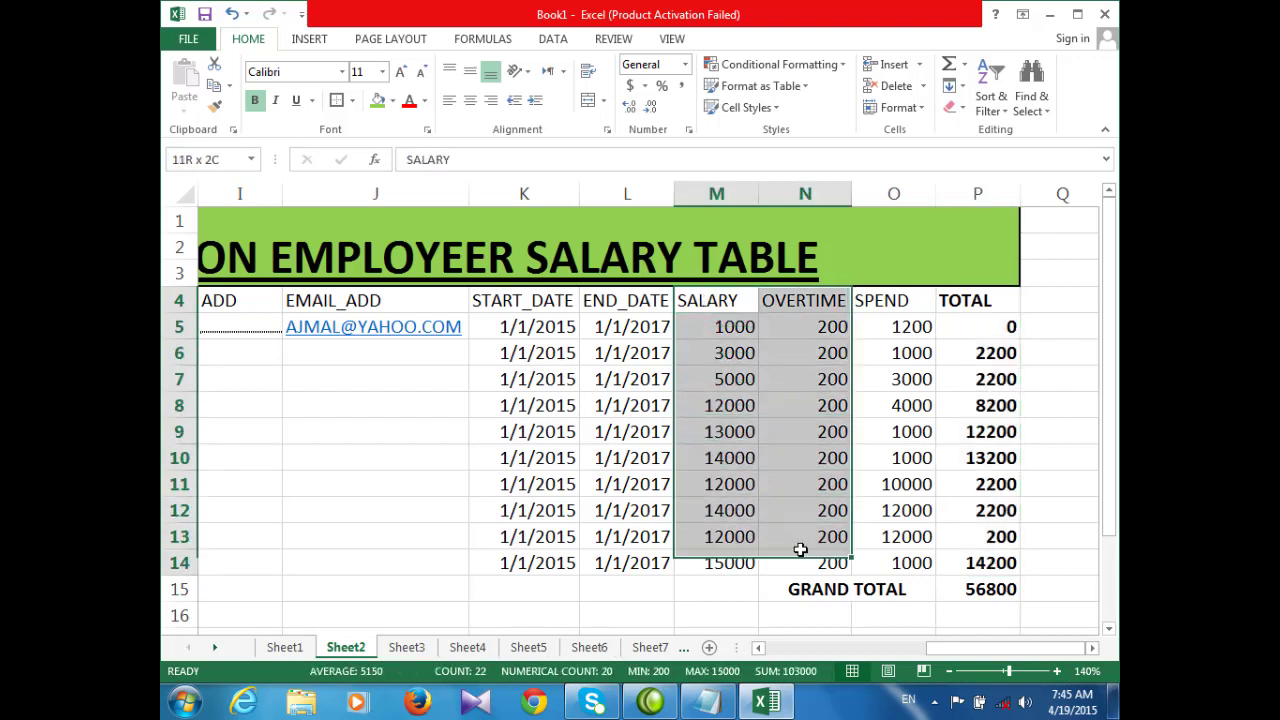
{"action": "left_click", "coordinate": [393, 104]}
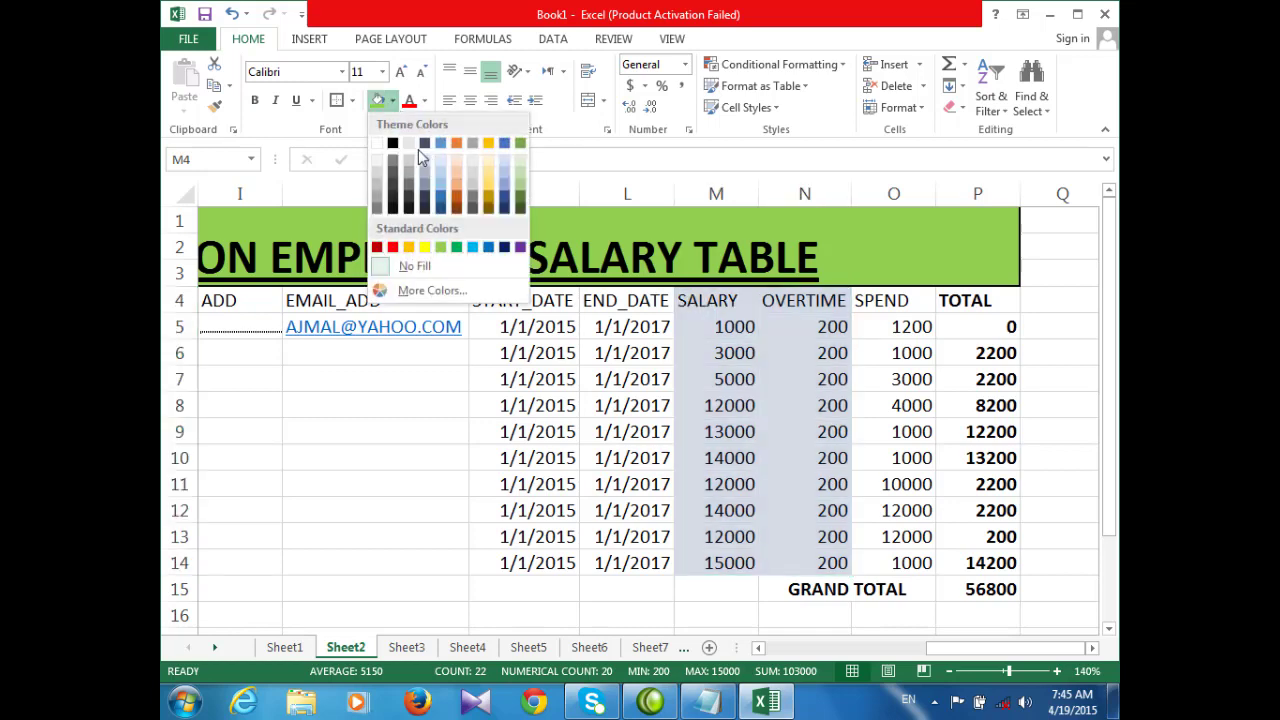
{"action": "left_click", "coordinate": [410, 143]}
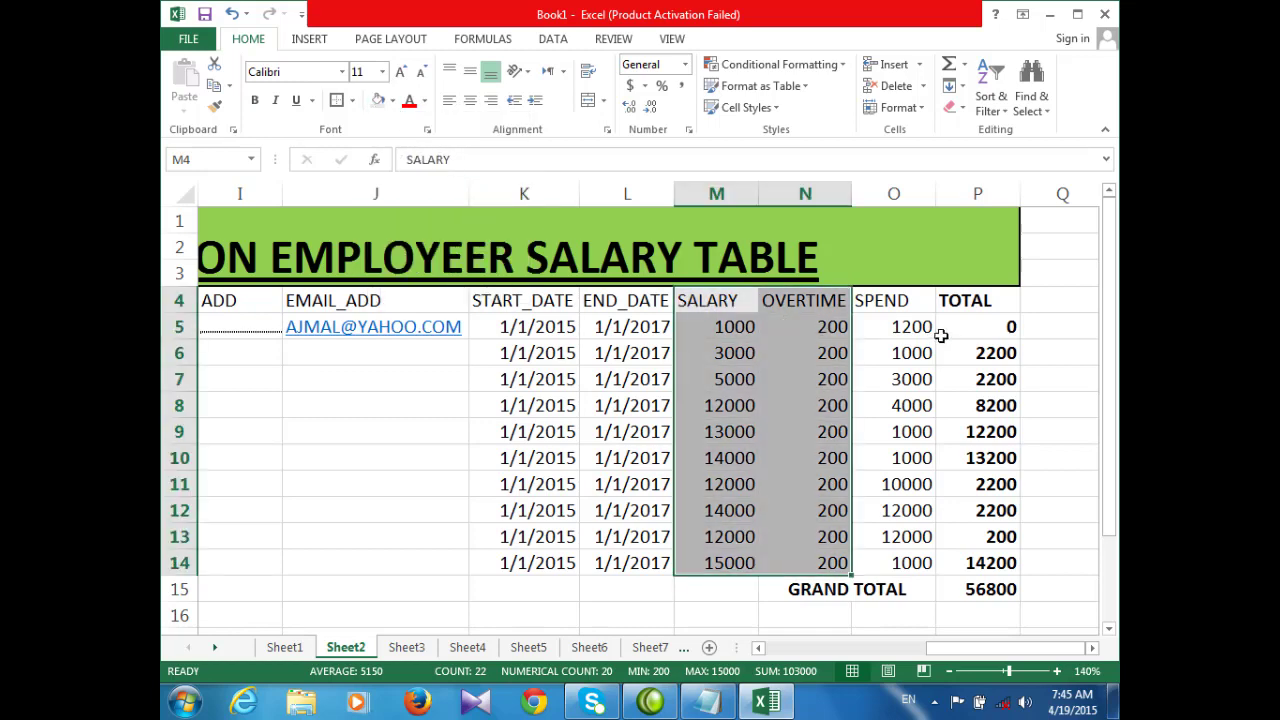
{"action": "left_click_drag", "start_coordinate": [890, 298], "coordinate": [893, 563]}
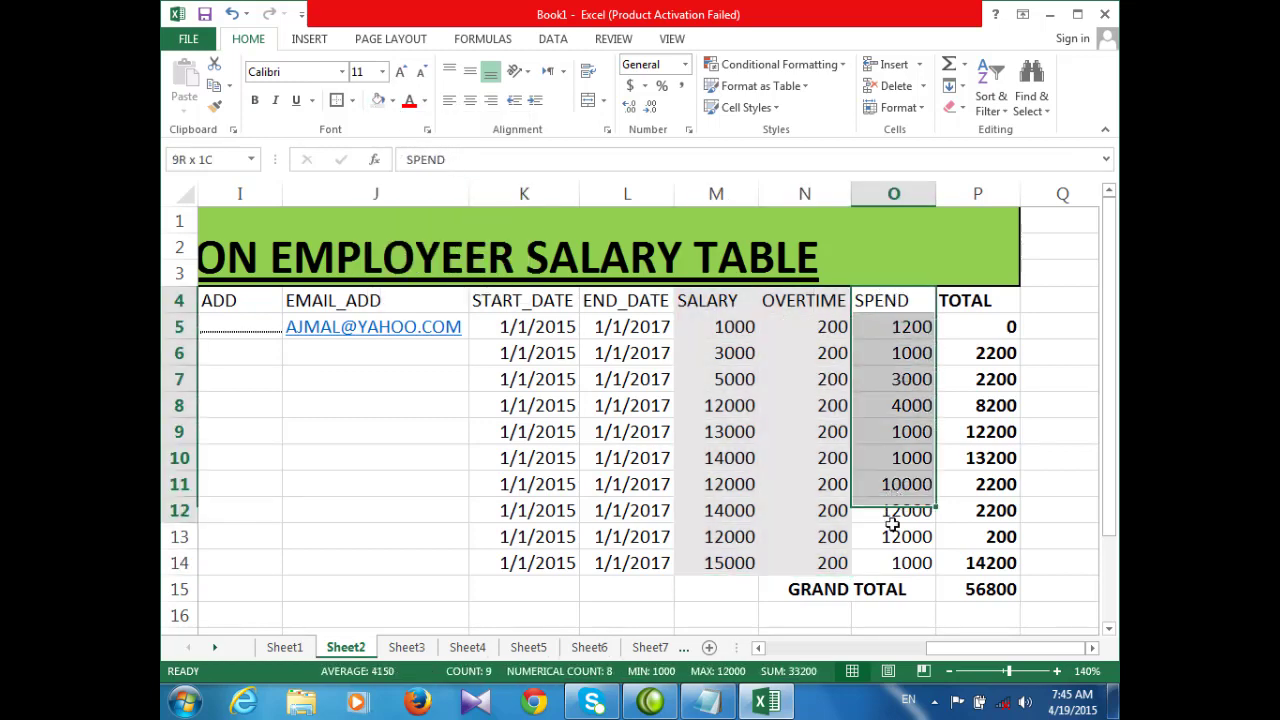
{"action": "left_click", "coordinate": [394, 101]}
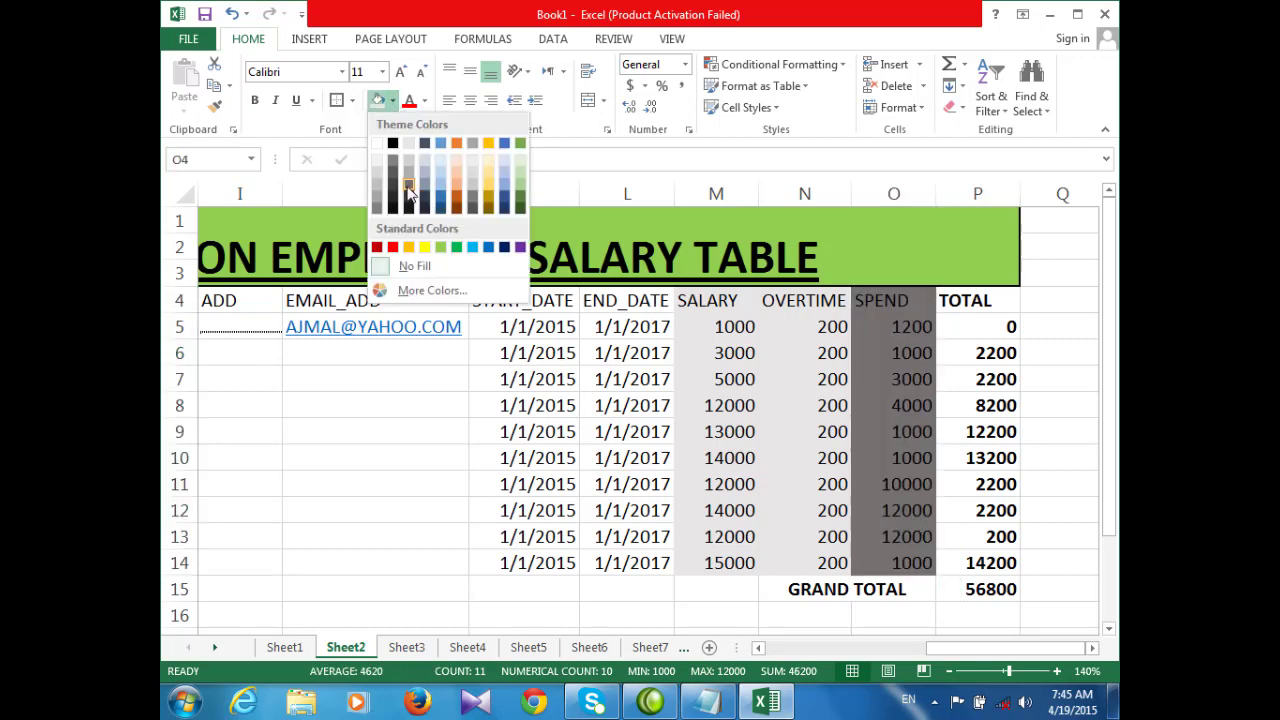
{"action": "left_click", "coordinate": [408, 190]}
{"action": "left_click_drag", "start_coordinate": [957, 298], "coordinate": [975, 560]}
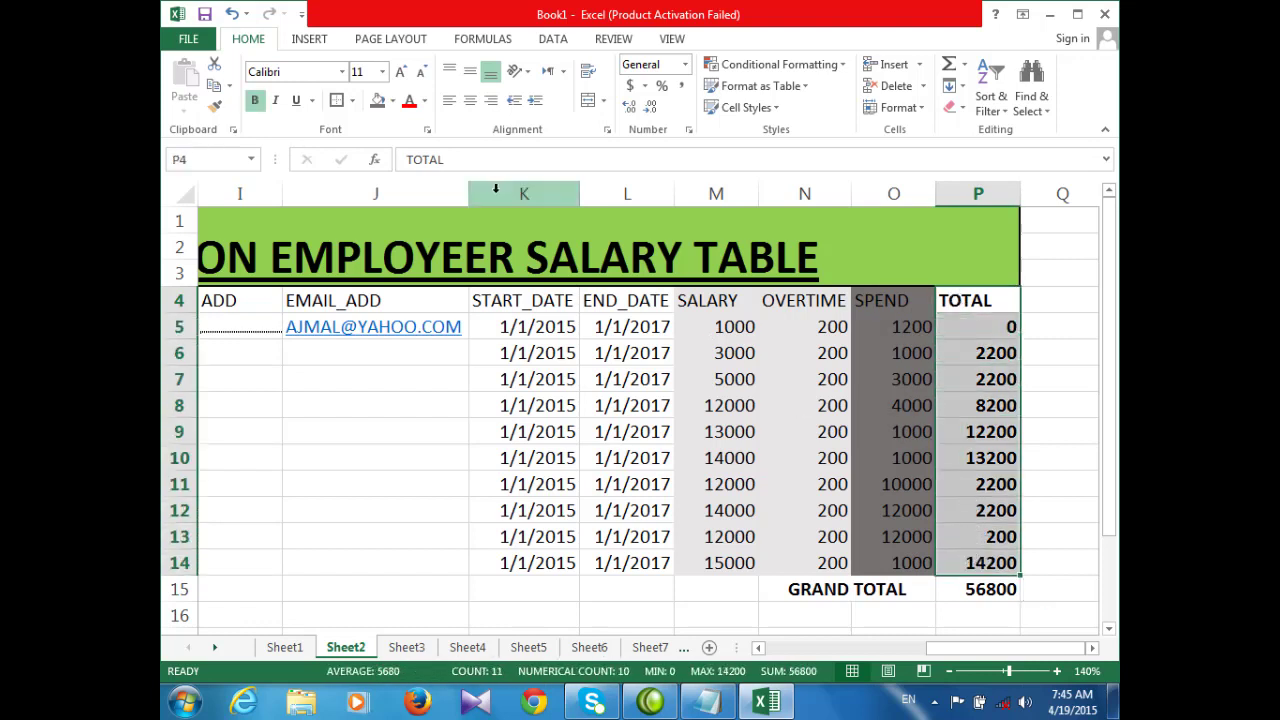
{"action": "left_click", "coordinate": [393, 100]}
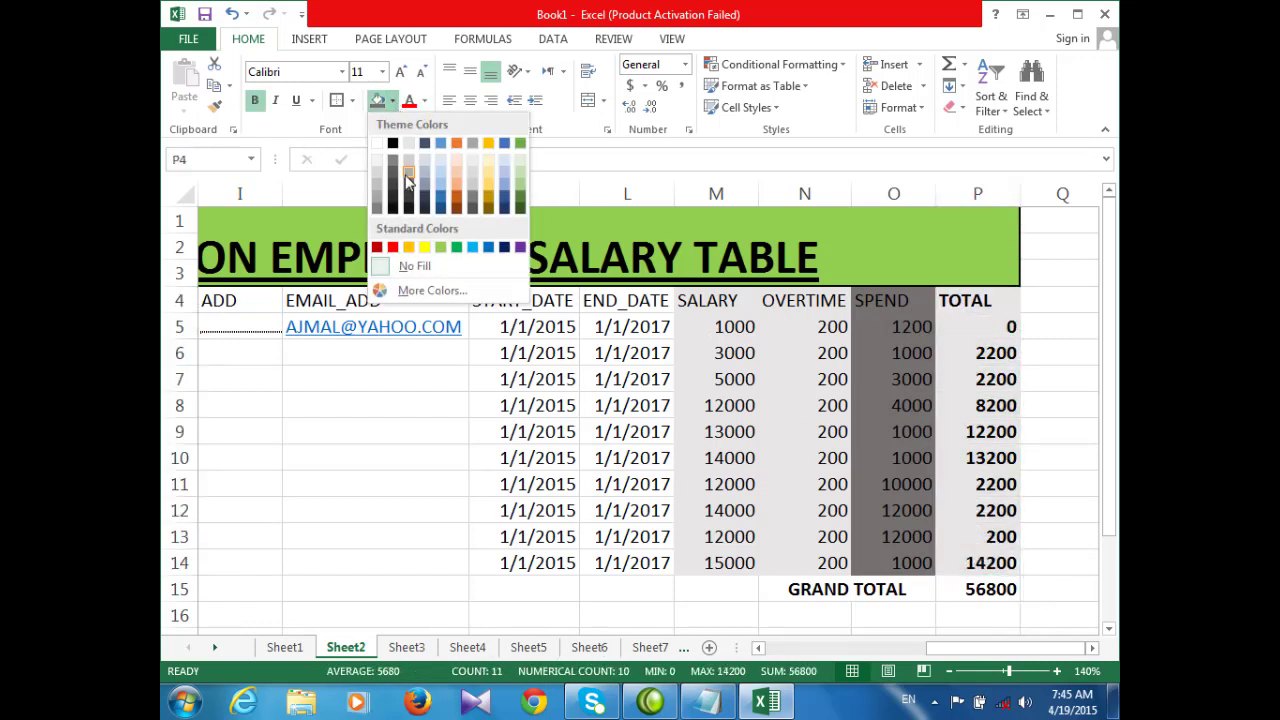
{"action": "left_click", "coordinate": [393, 166]}
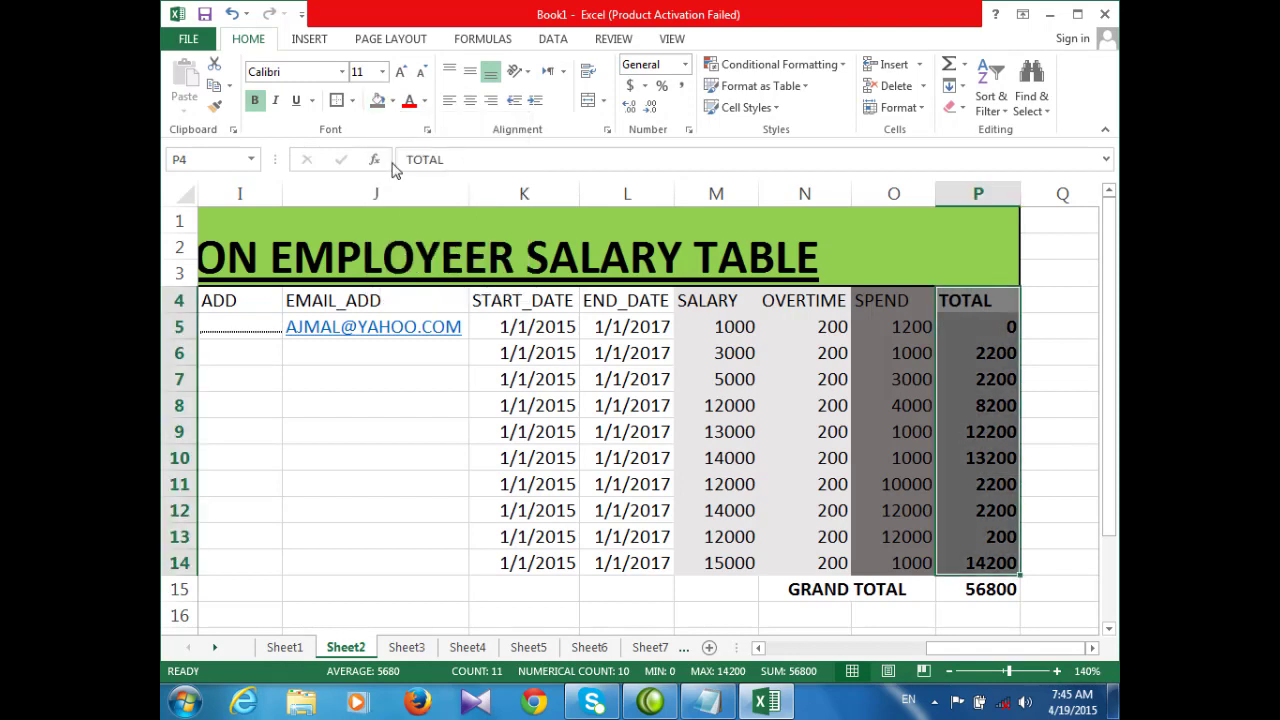
Fill the START_DATE and END_DATE columns dark grey.
{"action": "left_click_drag", "start_coordinate": [655, 557], "coordinate": [520, 297]}
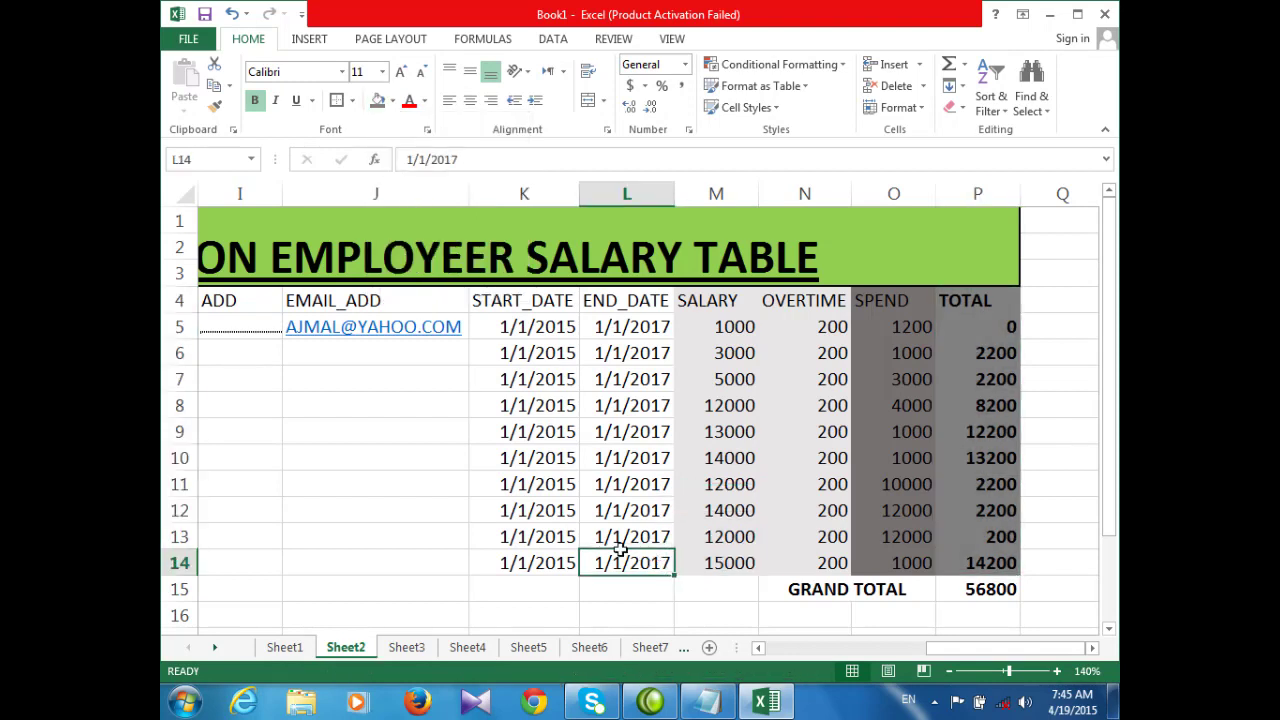
{"action": "left_click", "coordinate": [393, 100]}
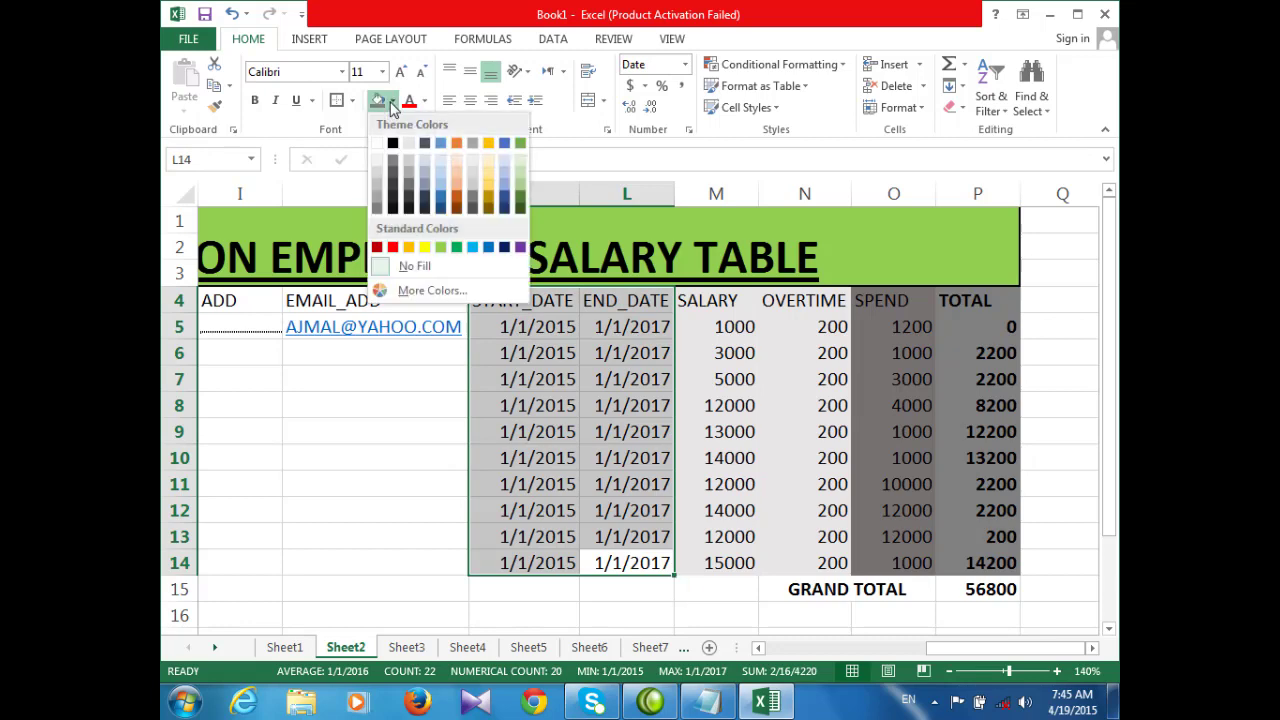
{"action": "left_click", "coordinate": [410, 190]}
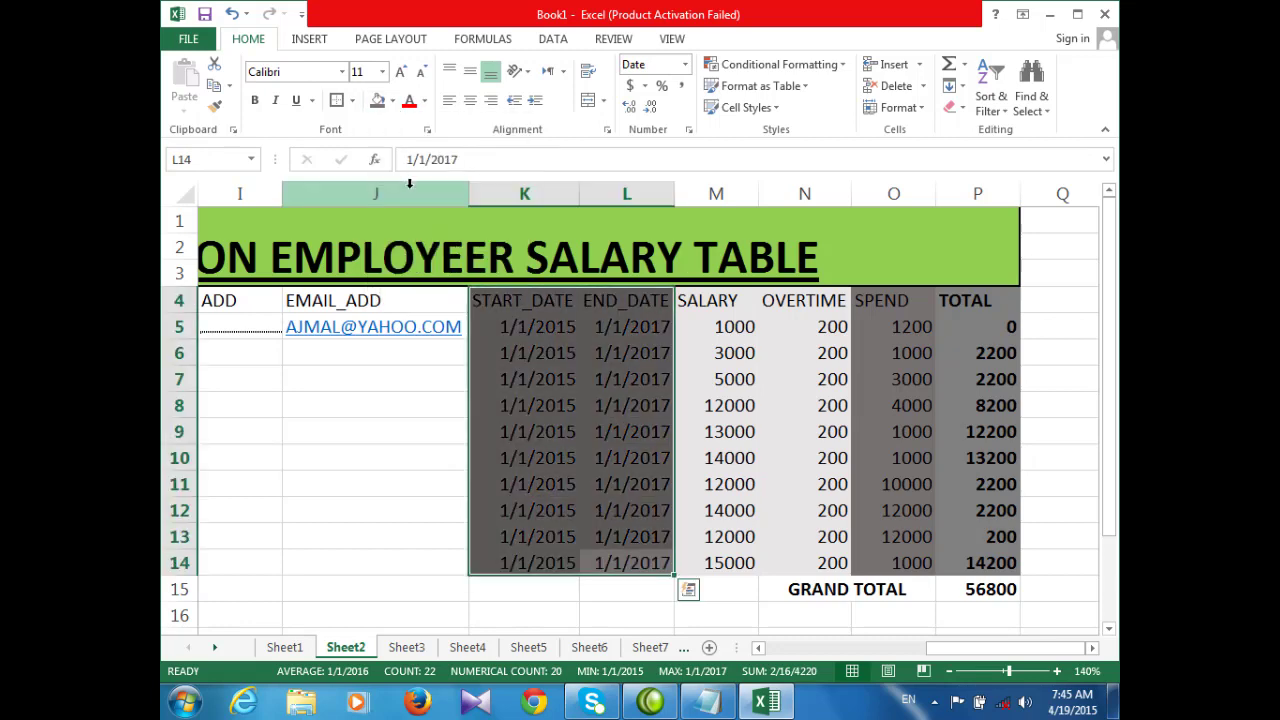
{"action": "left_click", "coordinate": [758, 648]}
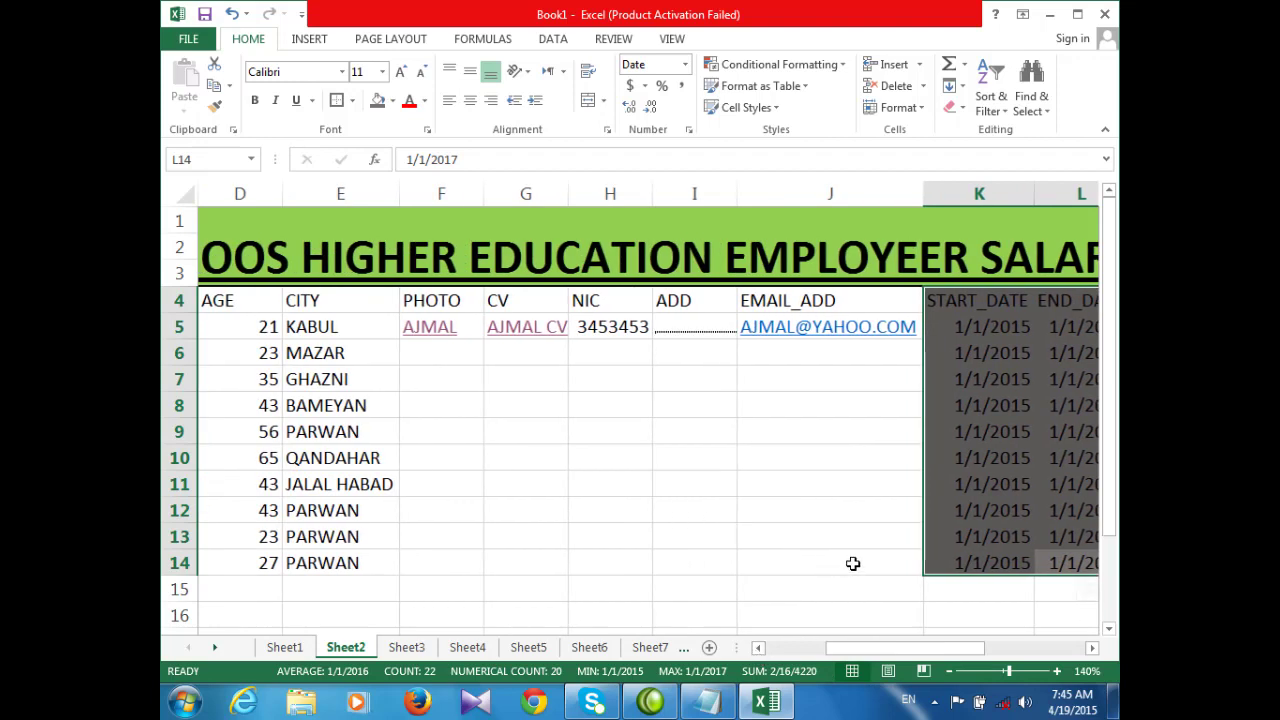
{"action": "mouse_move", "coordinate": [853, 564]}
{"action": "left_mouse_down"}
{"action": "mouse_move", "coordinate": [476, 378]}
{"action": "mouse_move", "coordinate": [173, 274]}
{"action": "mouse_move", "coordinate": [232, 304]}
{"action": "left_mouse_up"}
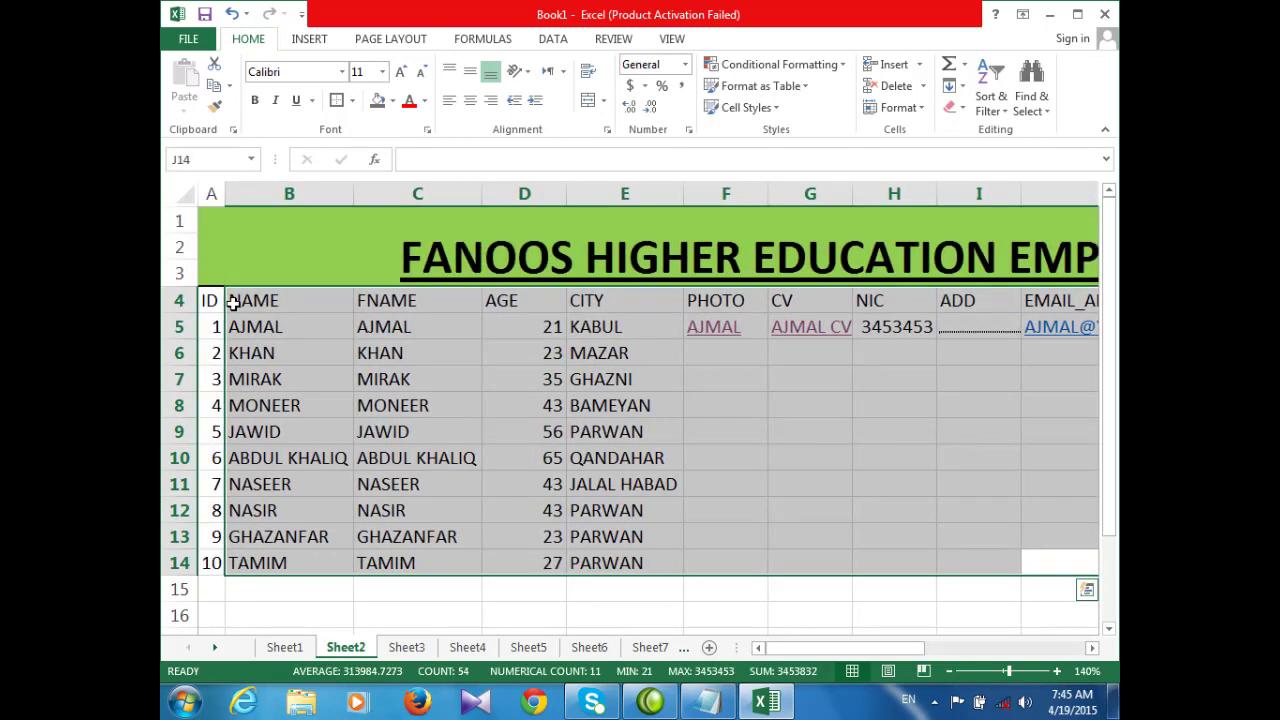
Fill the NAME-to-EMAIL_ADD columns light blue.
{"action": "left_click", "coordinate": [396, 101]}
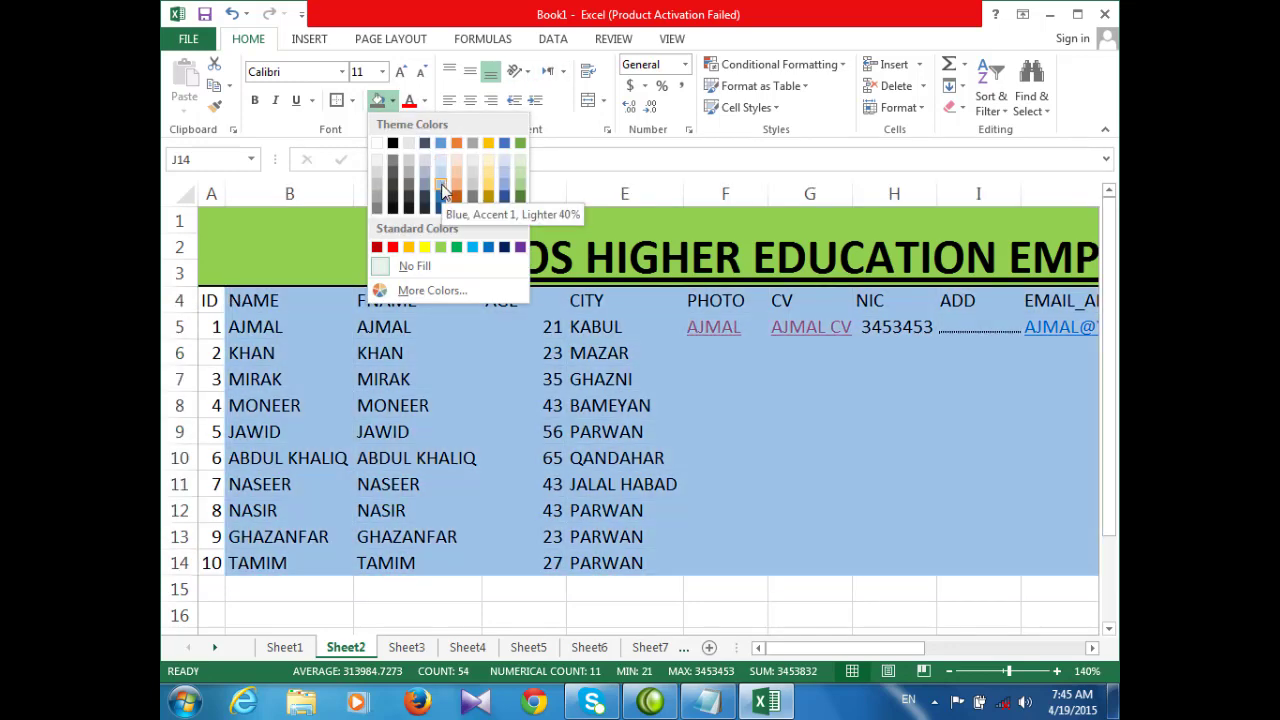
{"action": "left_click", "coordinate": [441, 178]}
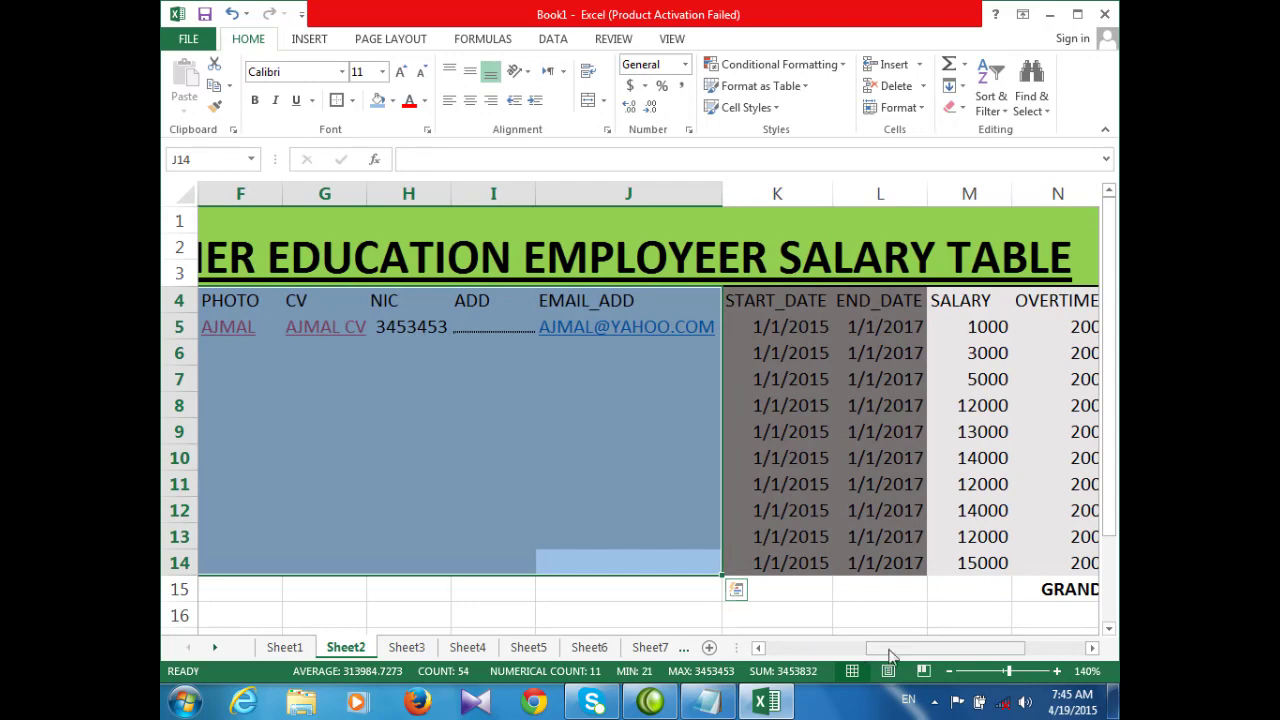
{"action": "left_click_drag", "start_coordinate": [888, 648], "coordinate": [788, 648]}
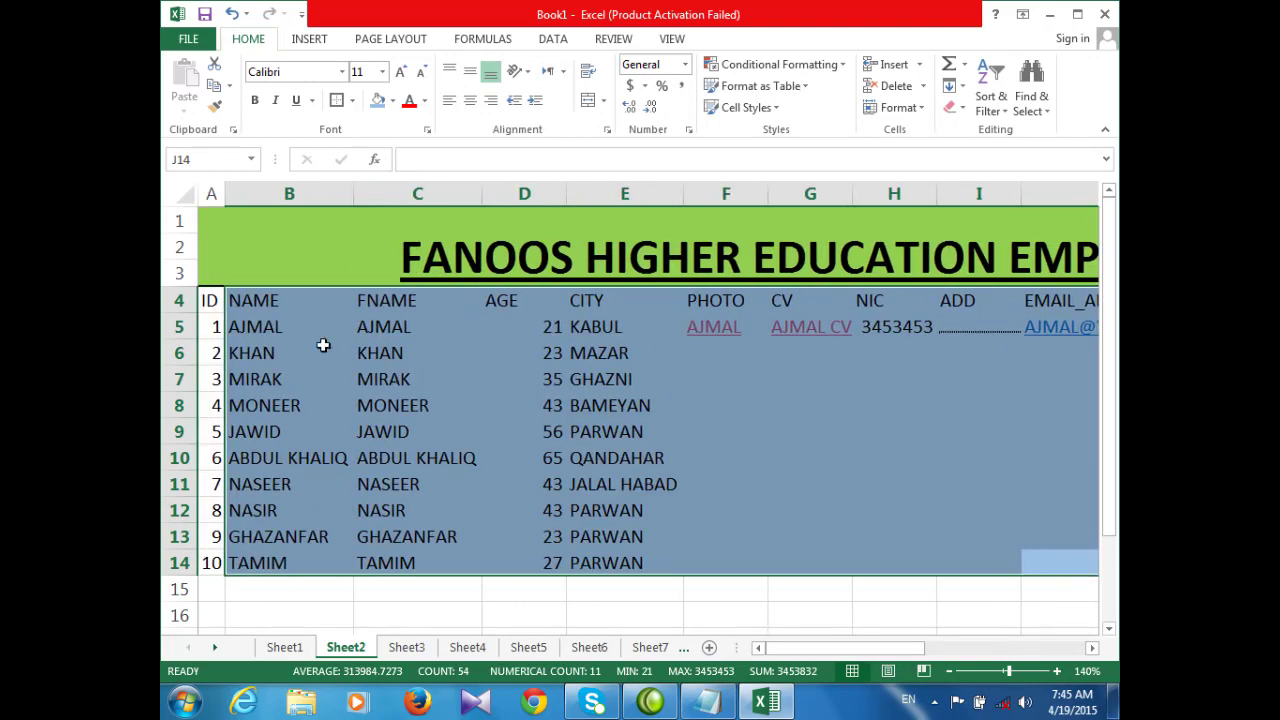
Give the ID column A4:A14 a dark grey fill with bold numbers.
{"action": "left_click_drag", "start_coordinate": [209, 300], "coordinate": [208, 562]}
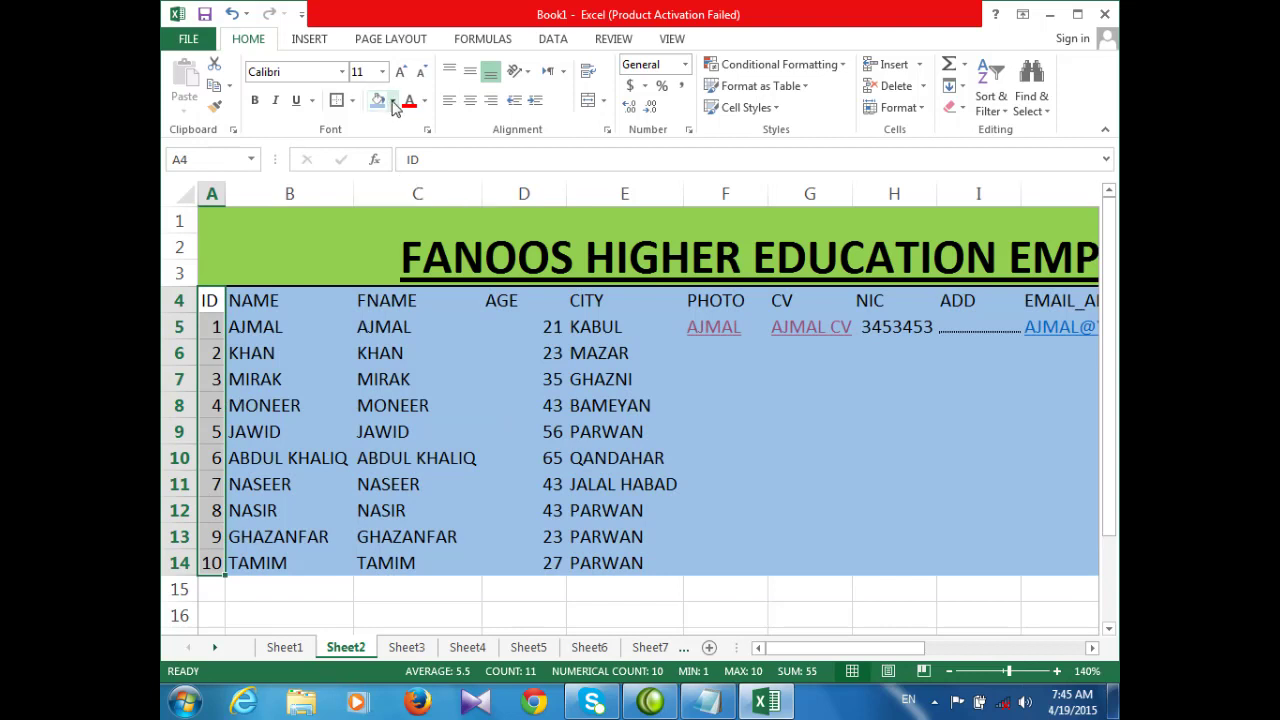
{"action": "left_click", "coordinate": [392, 100]}
{"action": "left_click", "coordinate": [414, 193]}
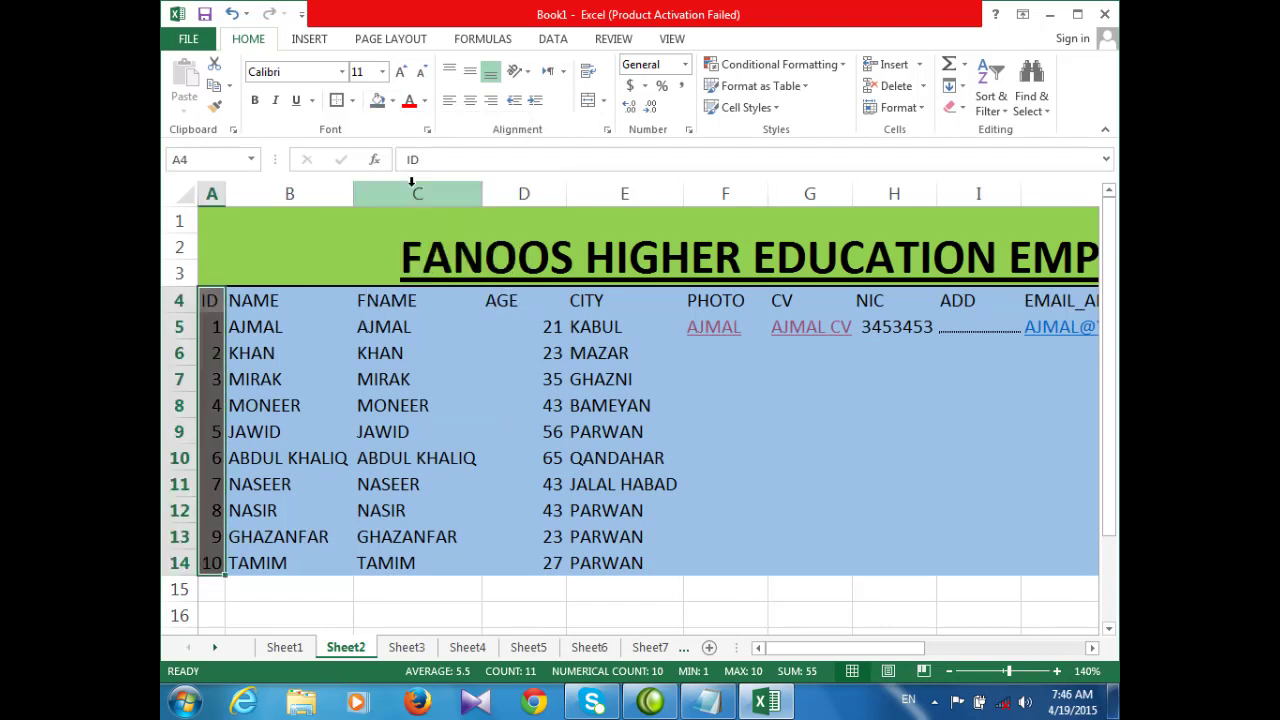
{"action": "left_click", "coordinate": [256, 101]}
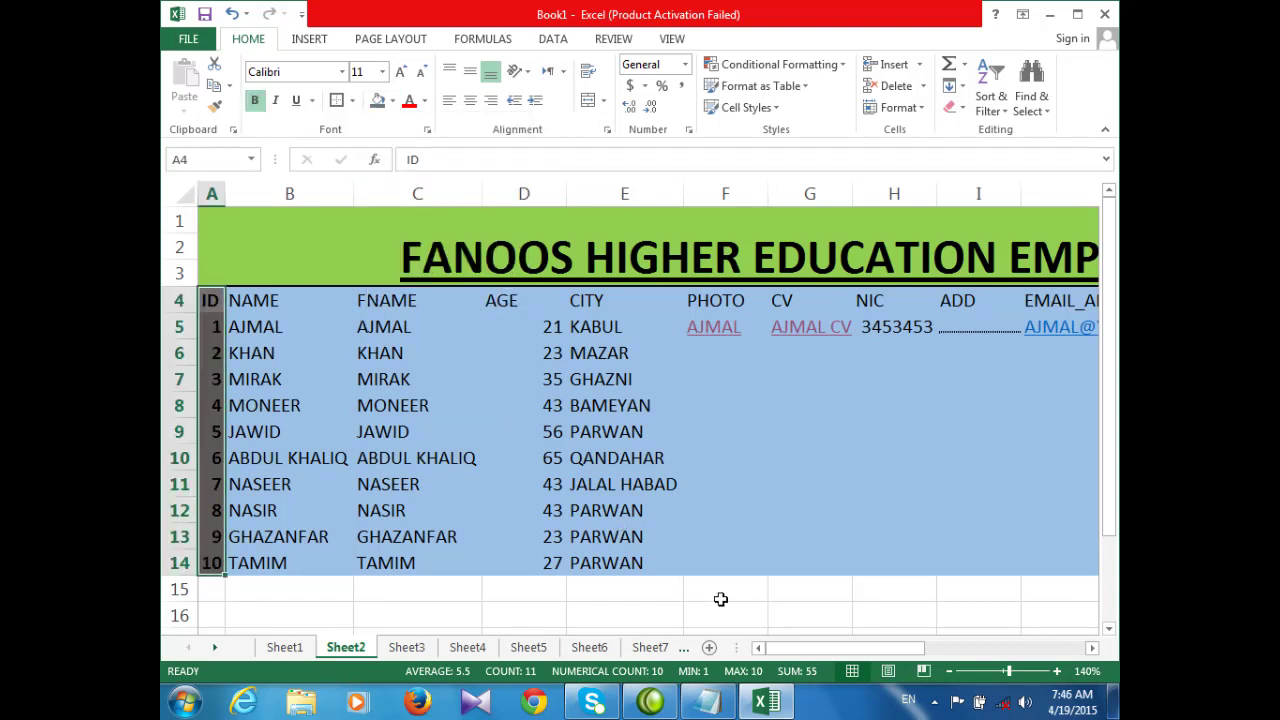
{"action": "left_click_drag", "start_coordinate": [830, 651], "coordinate": [992, 650]}
{"action": "left_click_drag", "start_coordinate": [997, 589], "coordinate": [847, 589]}
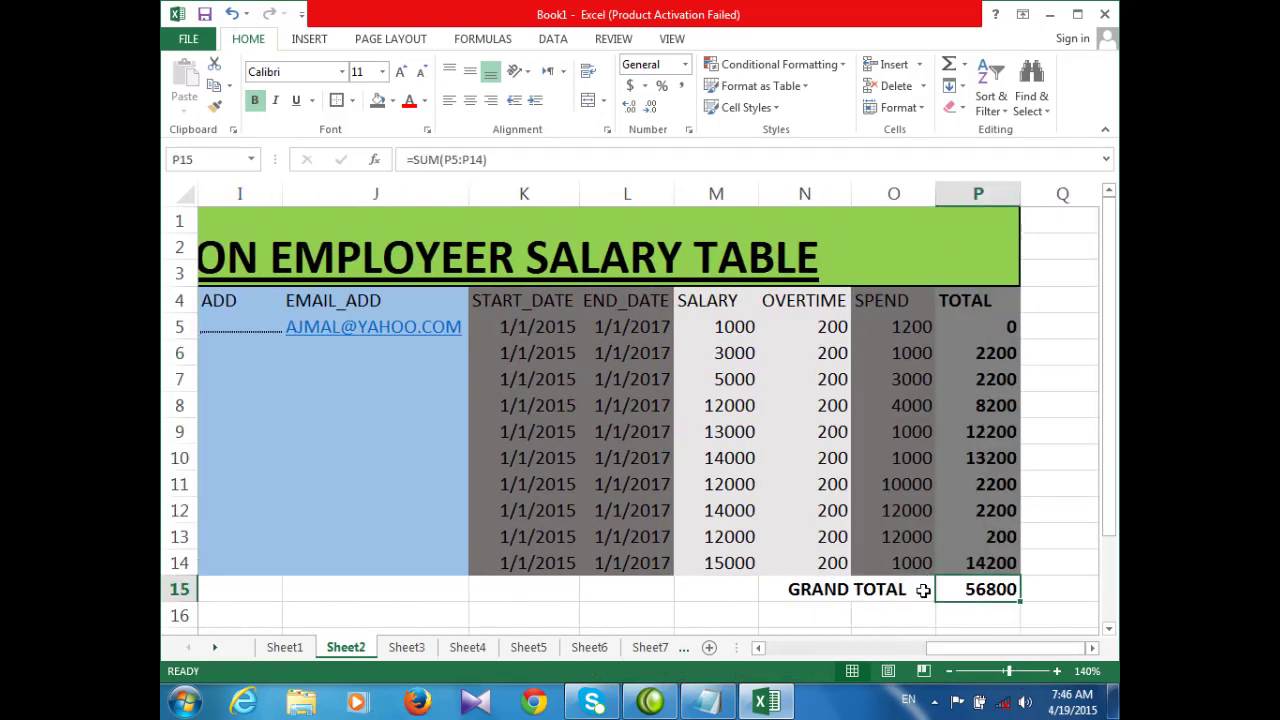
Fill N15:P15 black and make its GRAND TOTAL and 56800 text white.
{"action": "left_click", "coordinate": [393, 101]}
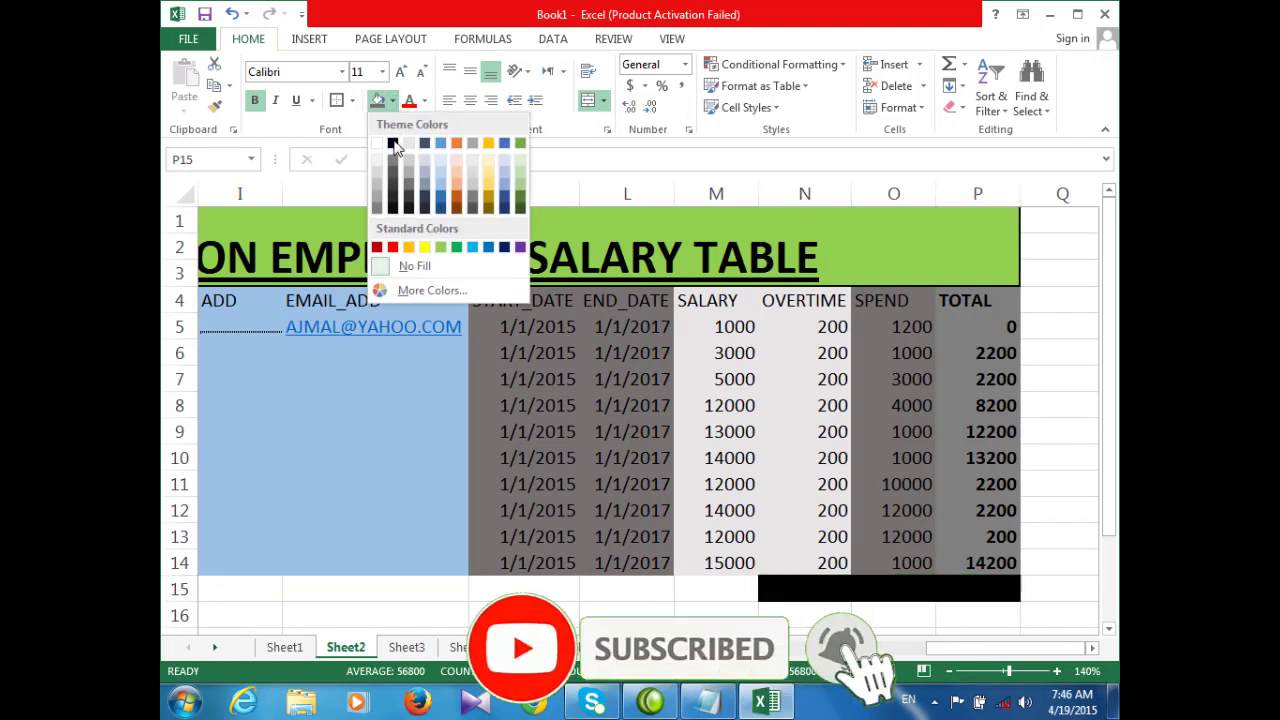
{"action": "left_click", "coordinate": [393, 145]}
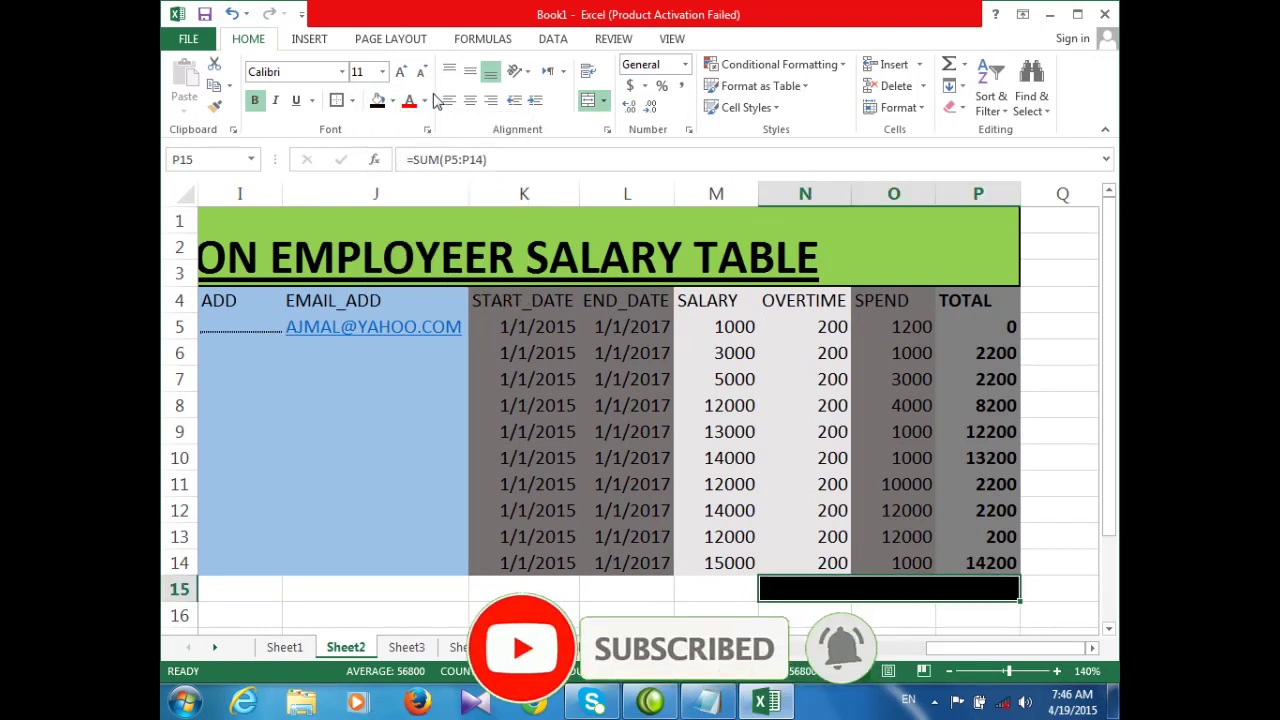
{"action": "left_click", "coordinate": [426, 101]}
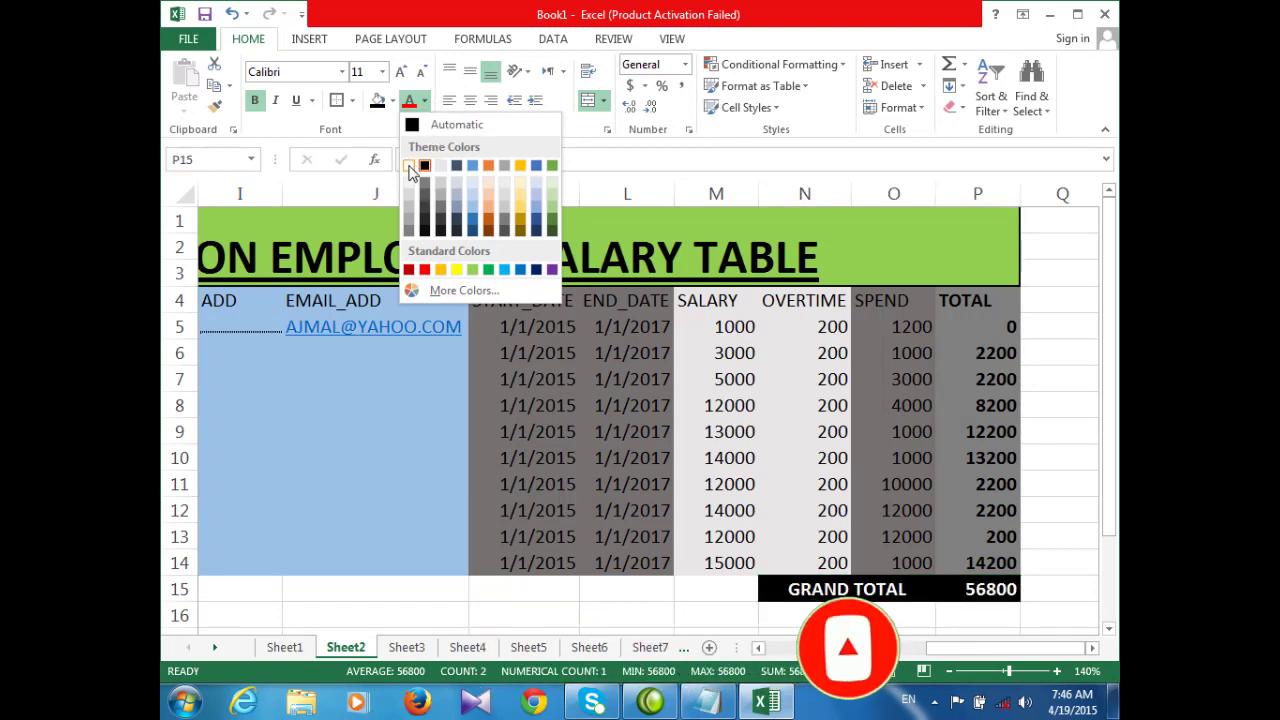
{"action": "left_click", "coordinate": [409, 163]}
{"action": "left_click", "coordinate": [675, 610]}
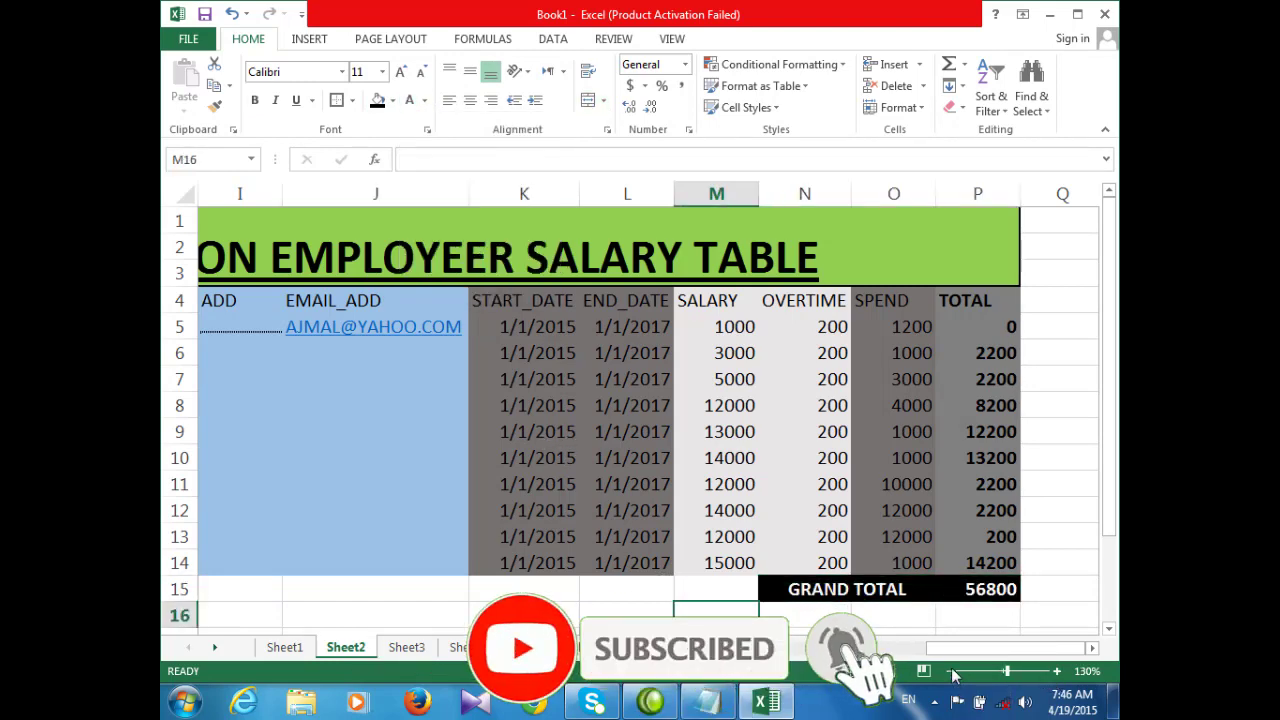
Set the zoom to 90% and select the whole salary table range.
{"action": "left_click", "coordinate": [949, 671]}
{"action": "left_click", "coordinate": [949, 671]}
{"action": "left_click", "coordinate": [949, 671]}
{"action": "left_click", "coordinate": [949, 671]}
{"action": "left_click", "coordinate": [949, 671]}
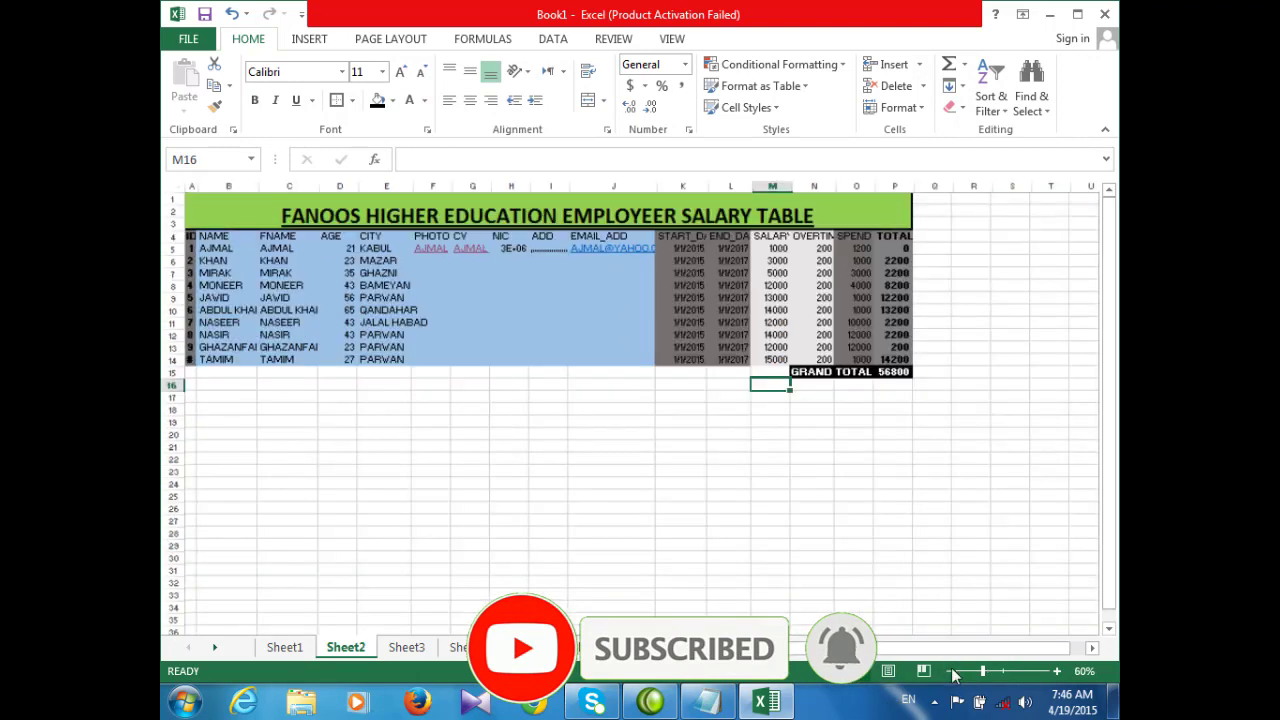
{"action": "left_click", "coordinate": [949, 671]}
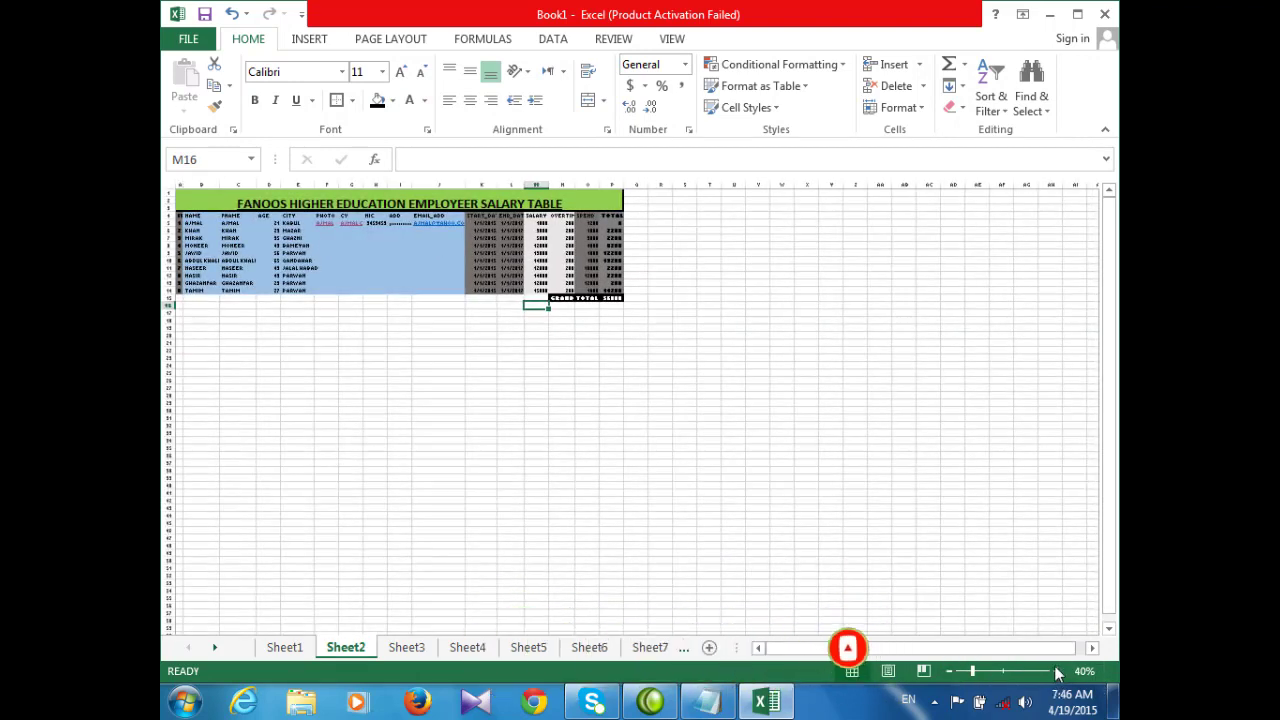
{"action": "left_click", "coordinate": [1056, 671]}
{"action": "left_click", "coordinate": [1056, 671]}
{"action": "left_click", "coordinate": [1056, 671]}
{"action": "left_click", "coordinate": [1056, 671]}
{"action": "left_click", "coordinate": [1056, 671]}
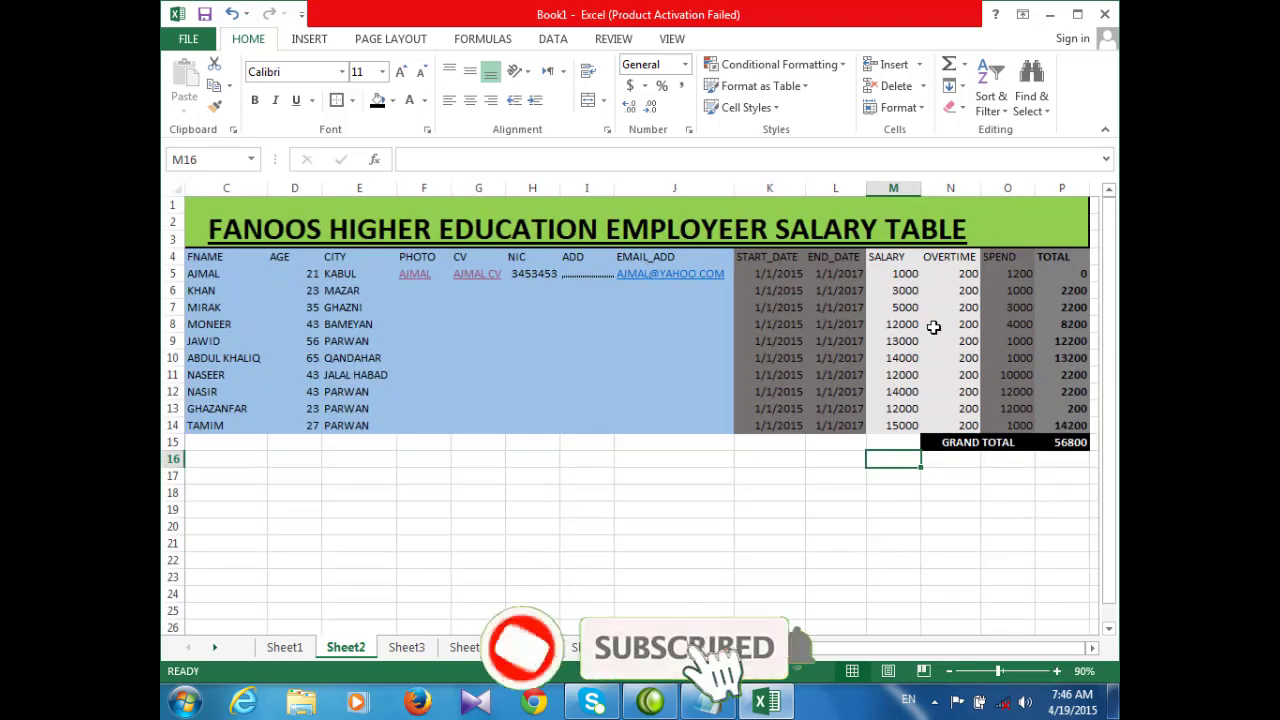
{"action": "left_click_drag", "start_coordinate": [1069, 442], "coordinate": [162, 257]}
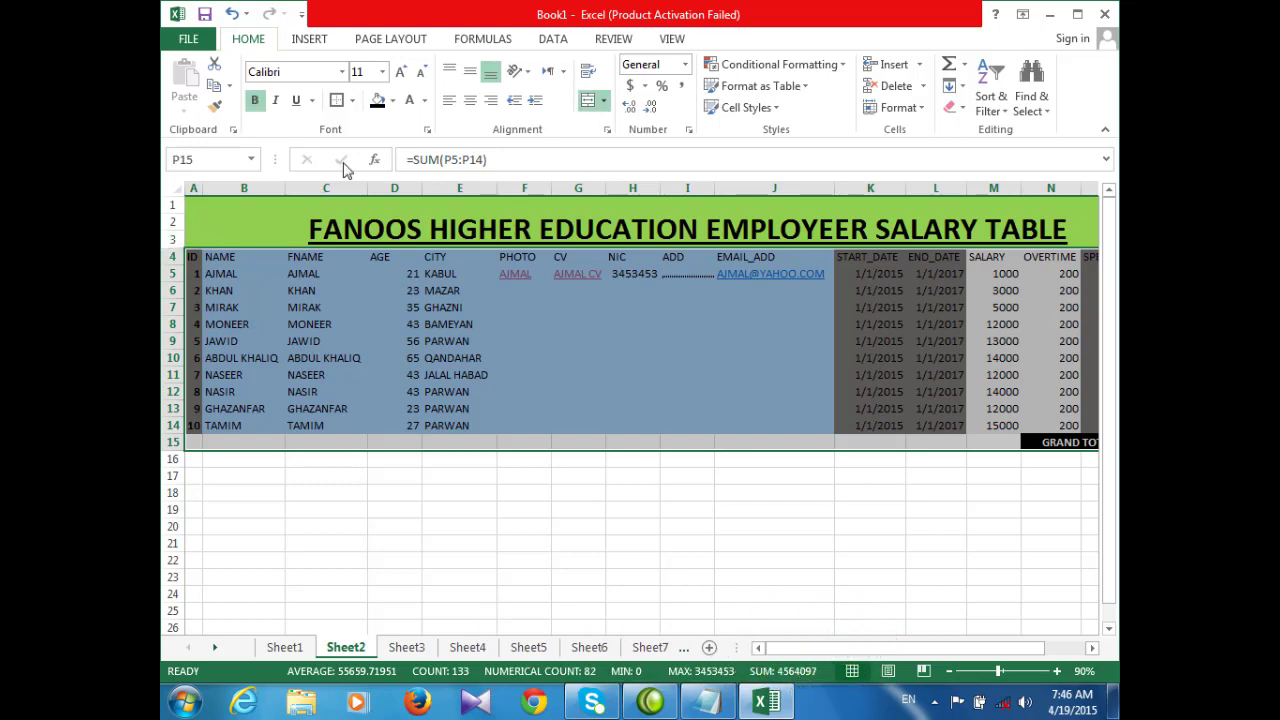
Apply All Borders to the selected salary table range.
{"action": "left_click", "coordinate": [340, 101]}
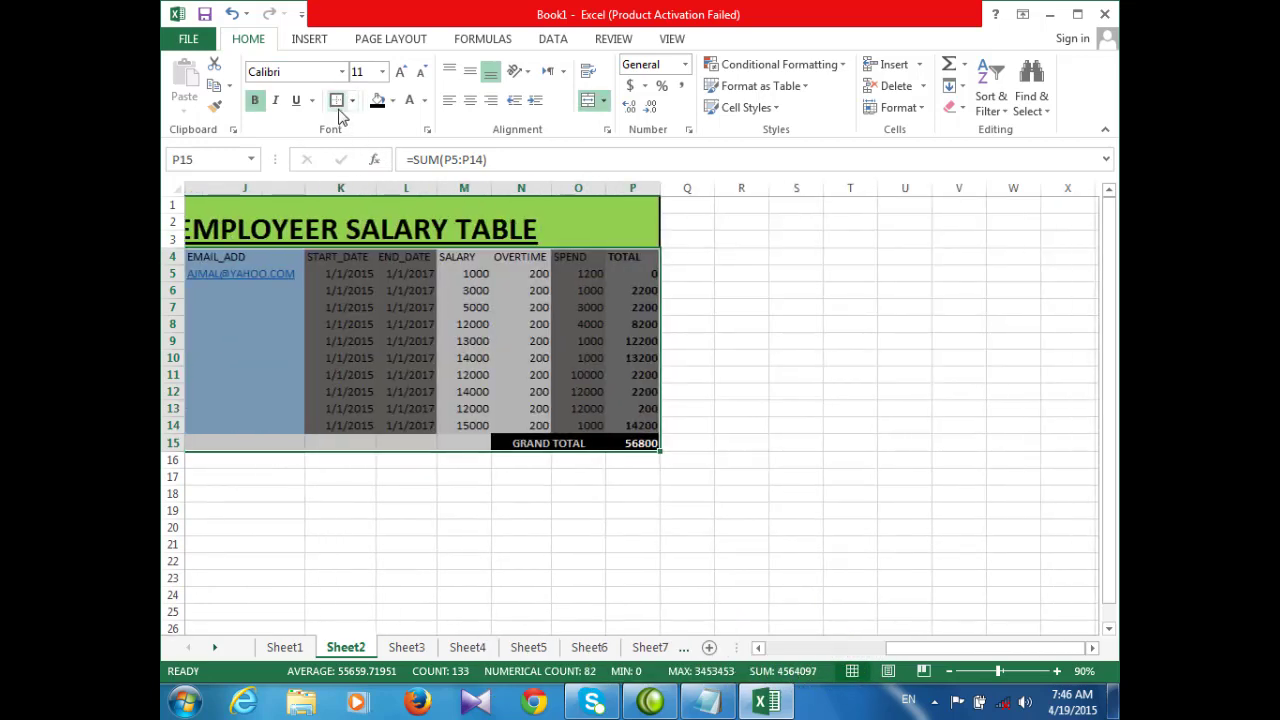
{"action": "left_click", "coordinate": [352, 104]}
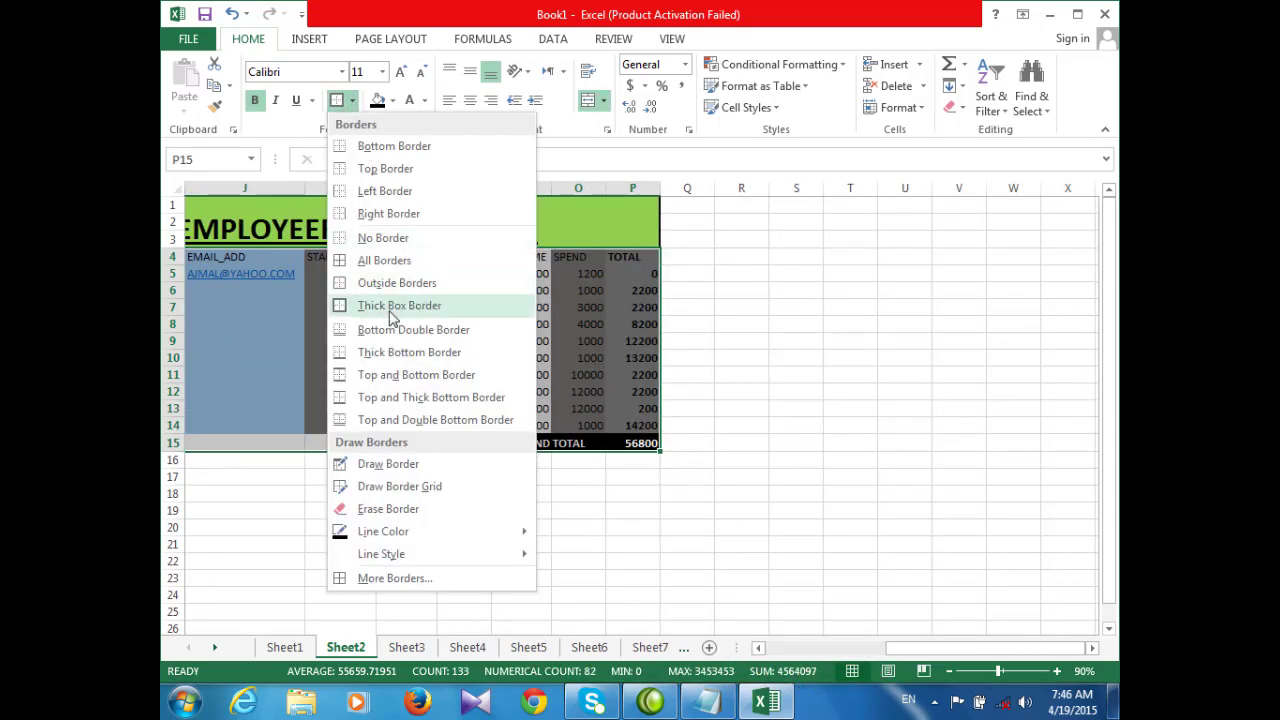
{"action": "left_click", "coordinate": [372, 264]}
{"action": "left_click", "coordinate": [505, 605]}
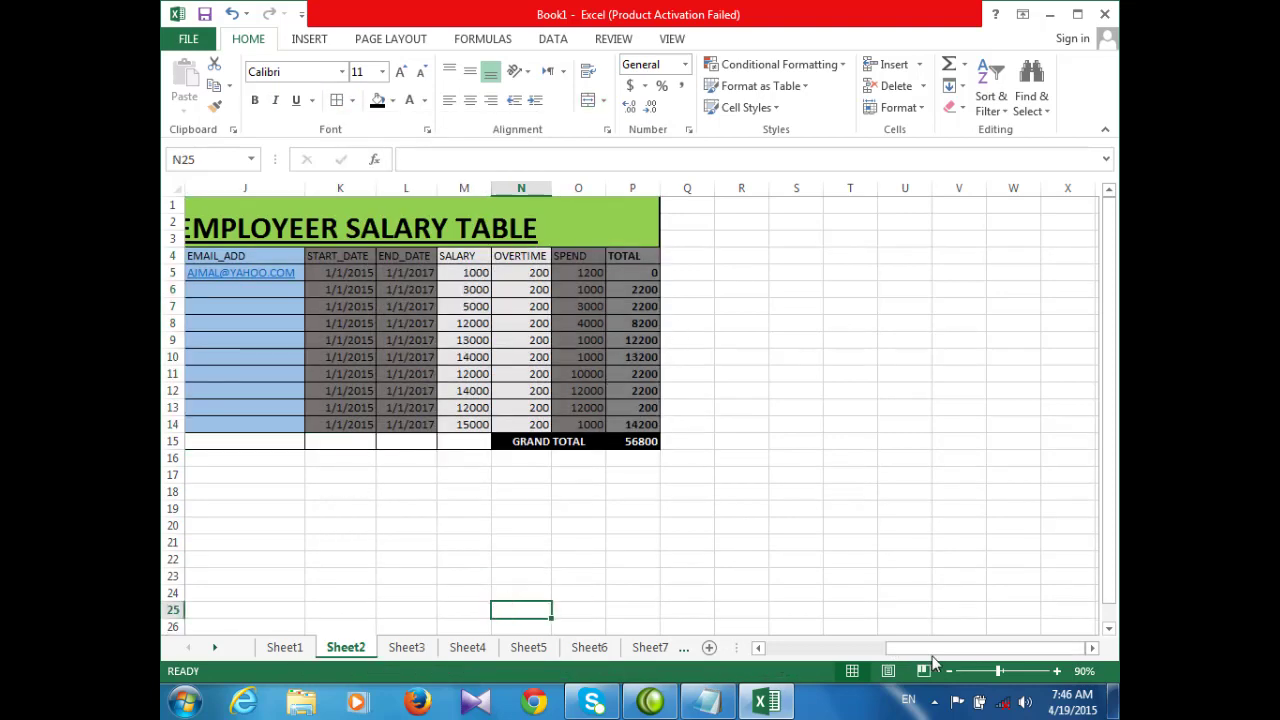
Zoom in and out to review the bordered table, settling at 80%.
{"action": "left_click", "coordinate": [1057, 671]}
{"action": "left_click", "coordinate": [1057, 671]}
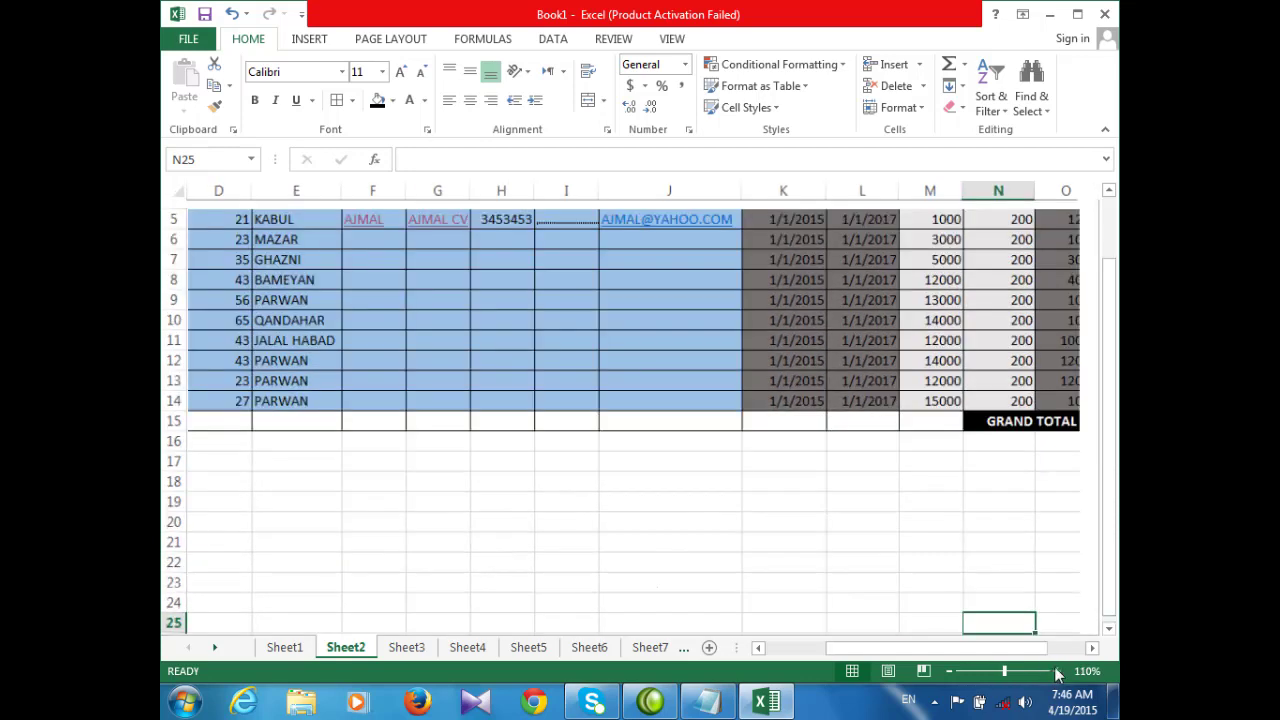
{"action": "left_click", "coordinate": [1057, 671]}
{"action": "left_click_drag", "start_coordinate": [1113, 563], "coordinate": [1110, 390]}
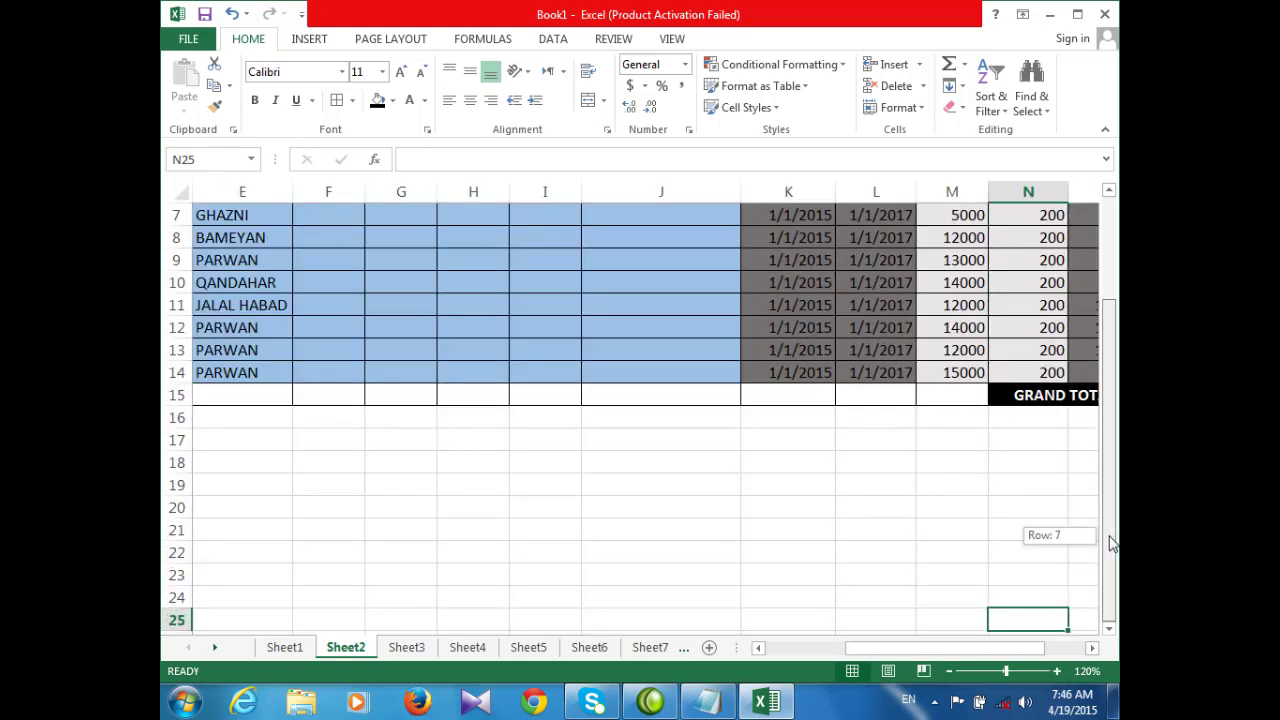
{"action": "left_click", "coordinate": [949, 671]}
{"action": "left_click", "coordinate": [949, 671]}
{"action": "left_click", "coordinate": [949, 671]}
{"action": "left_click", "coordinate": [949, 671]}
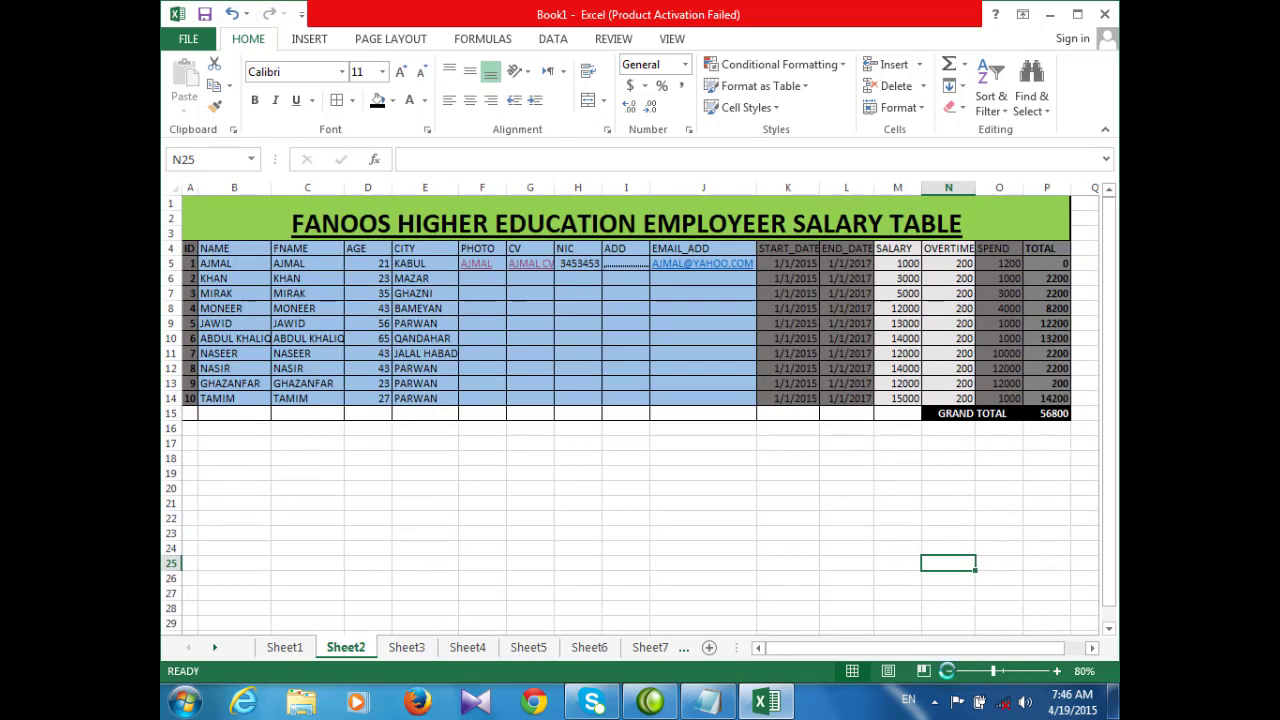
{"action": "left_click", "coordinate": [949, 671]}
{"action": "left_click", "coordinate": [750, 474]}
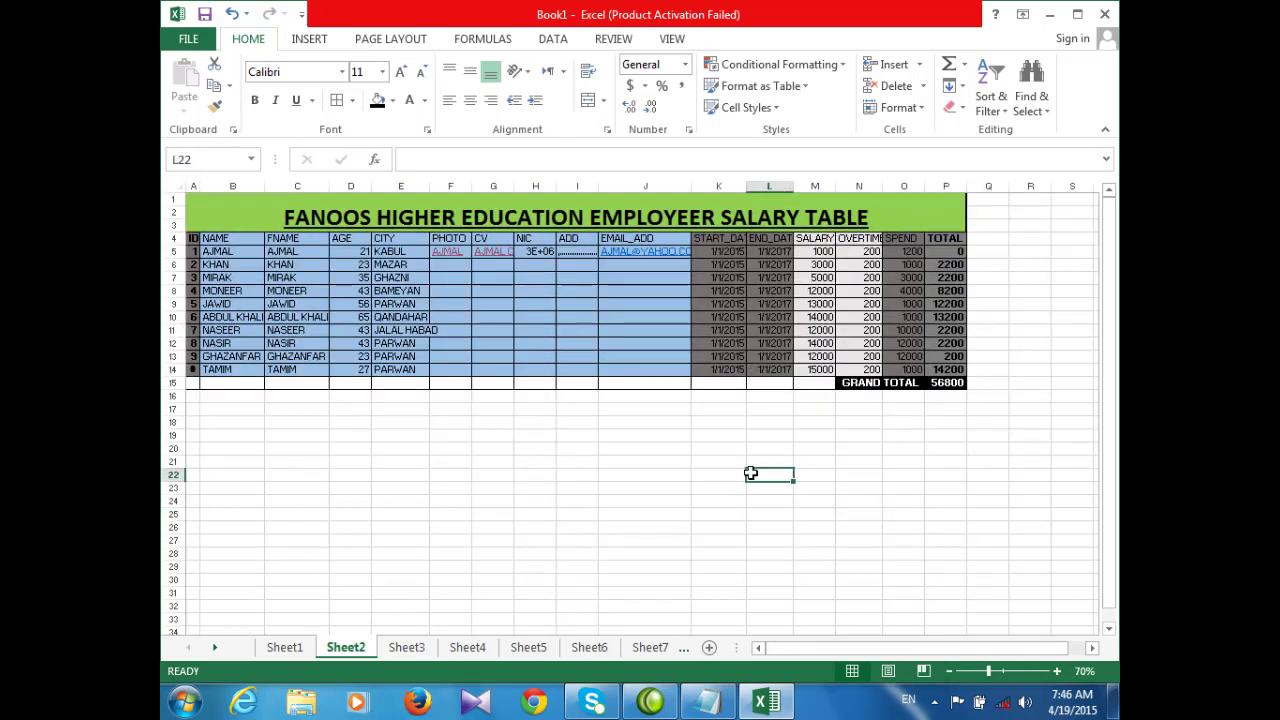
{"action": "left_click", "coordinate": [1057, 671]}
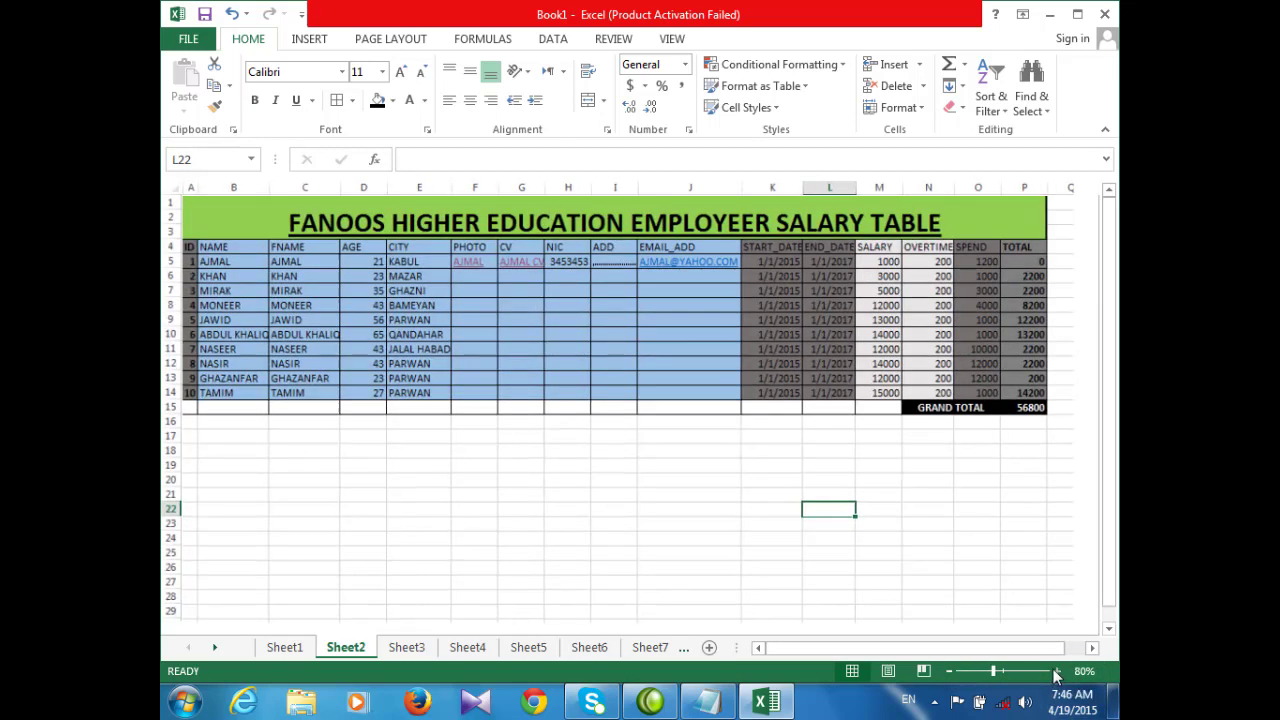
{"action": "left_click", "coordinate": [824, 558]}
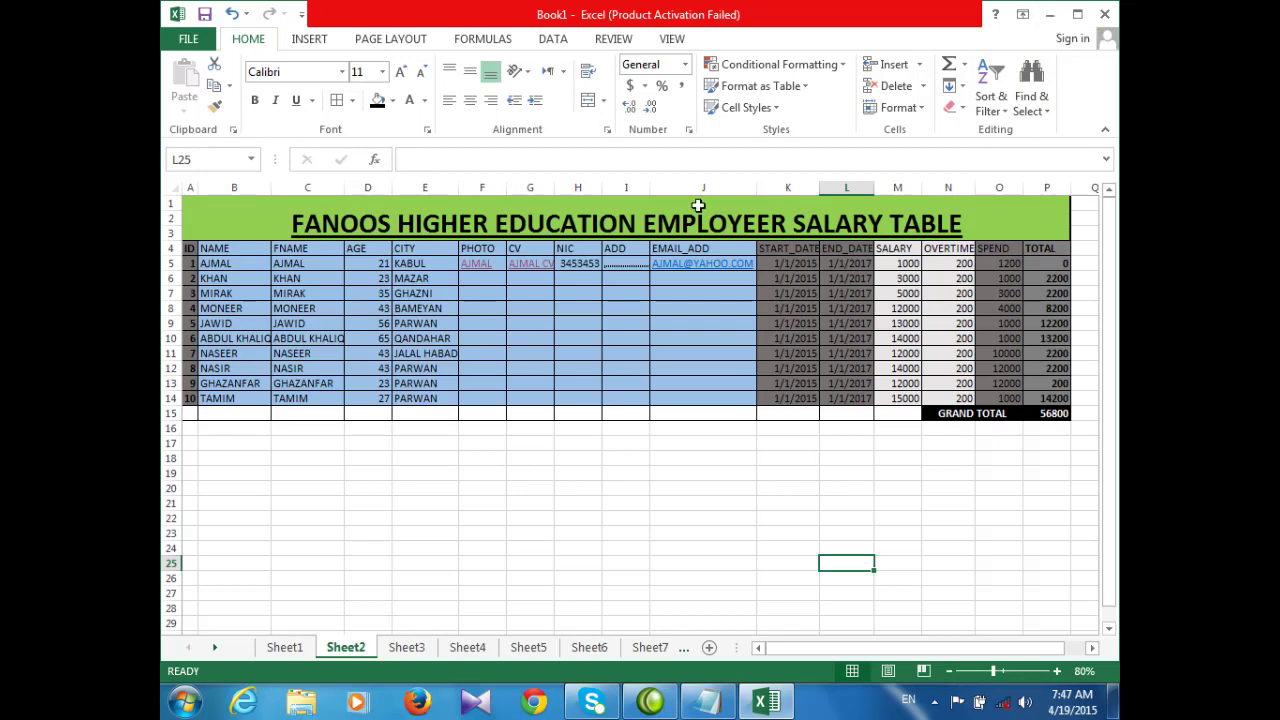
In the print settings, choose Landscape orientation and Fit Sheet on One Page scaling.
{"action": "left_click", "coordinate": [186, 45]}
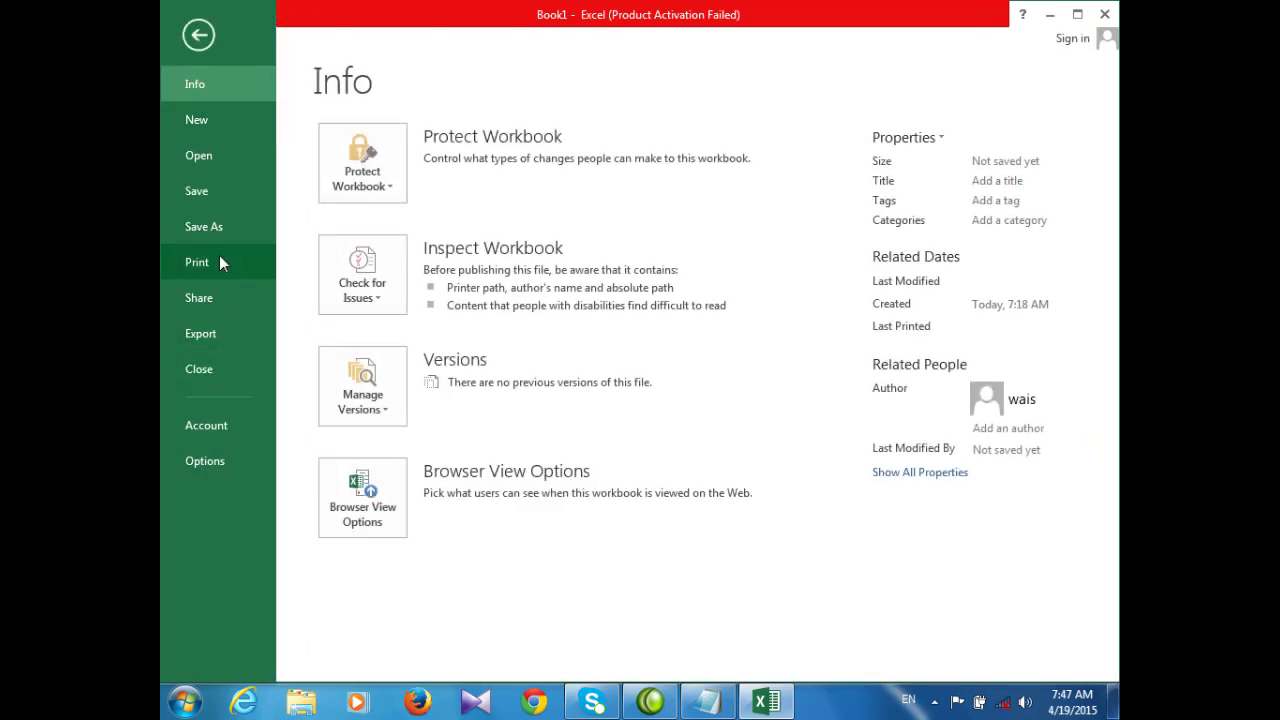
{"action": "left_click", "coordinate": [221, 260]}
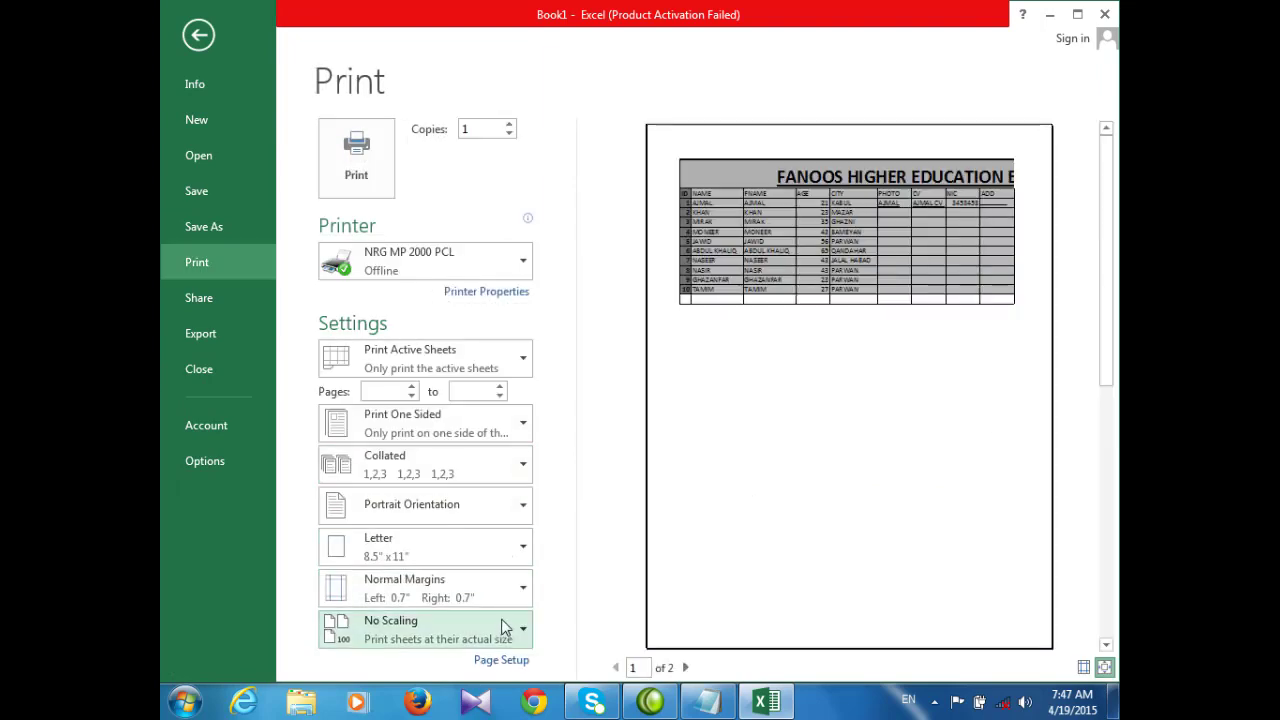
{"action": "left_click", "coordinate": [475, 347]}
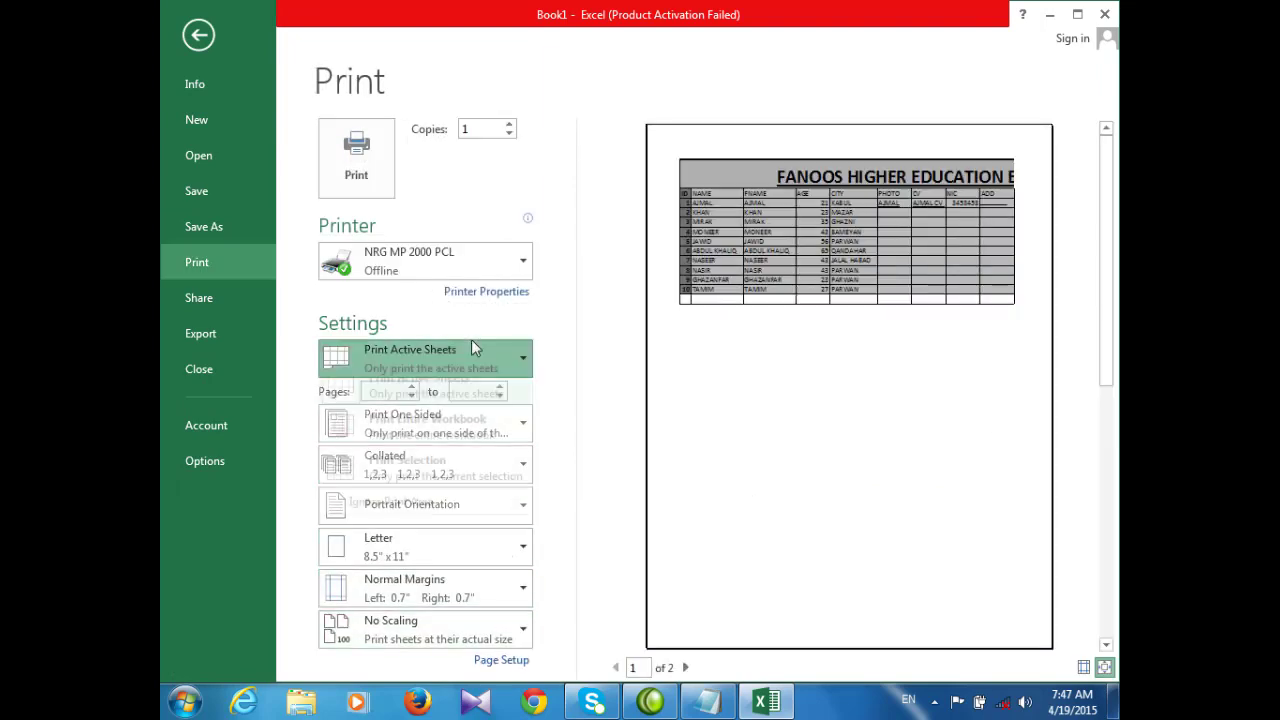
{"action": "left_click", "coordinate": [577, 320]}
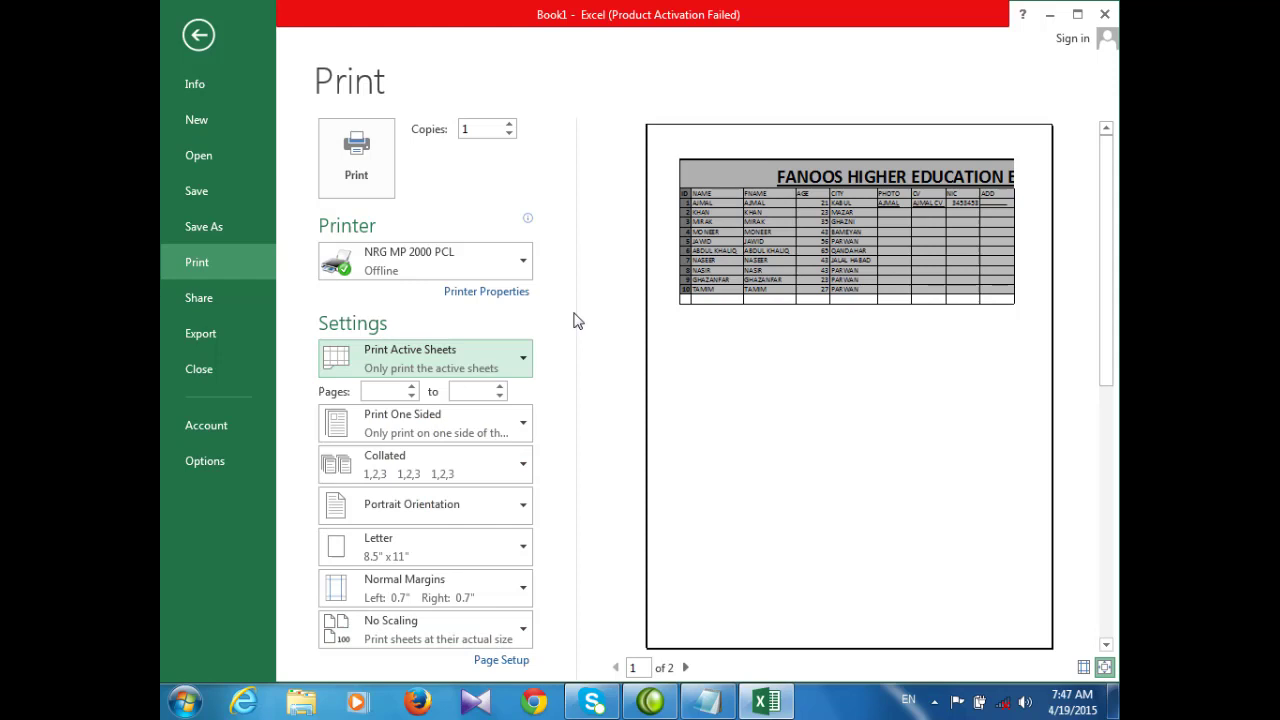
{"action": "left_click", "coordinate": [398, 425]}
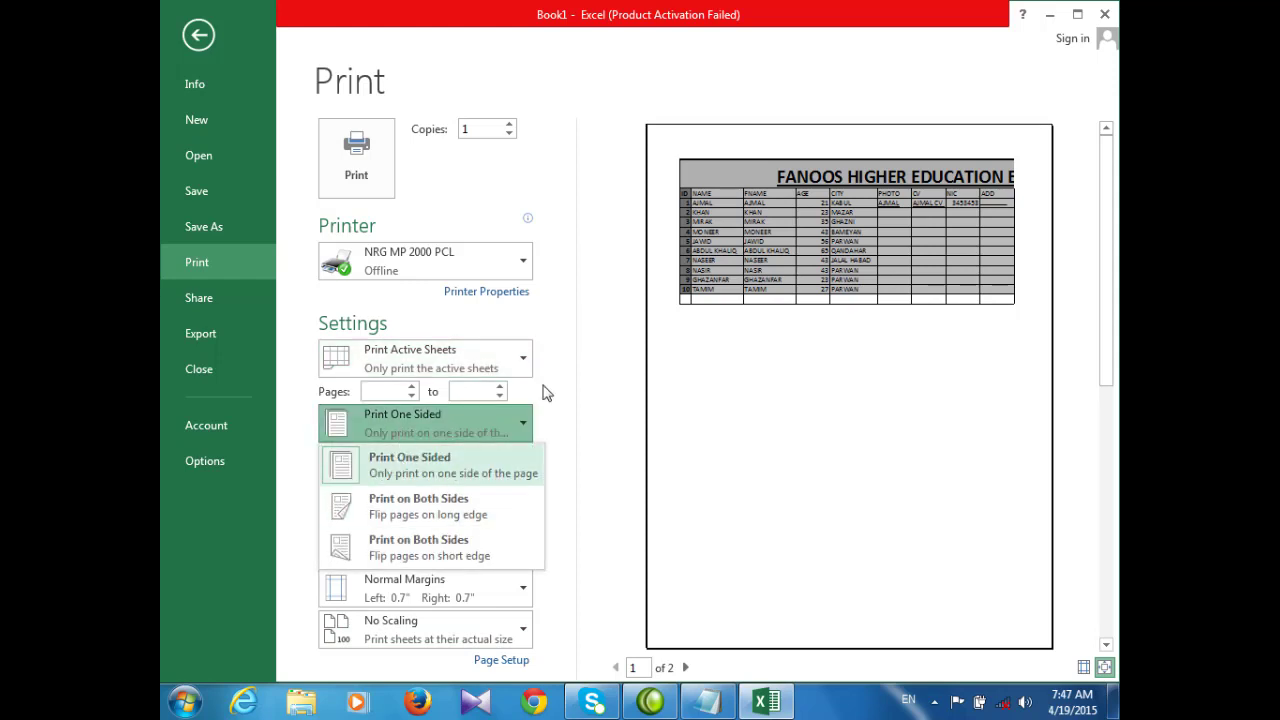
{"action": "left_click", "coordinate": [575, 368]}
{"action": "left_click", "coordinate": [481, 500]}
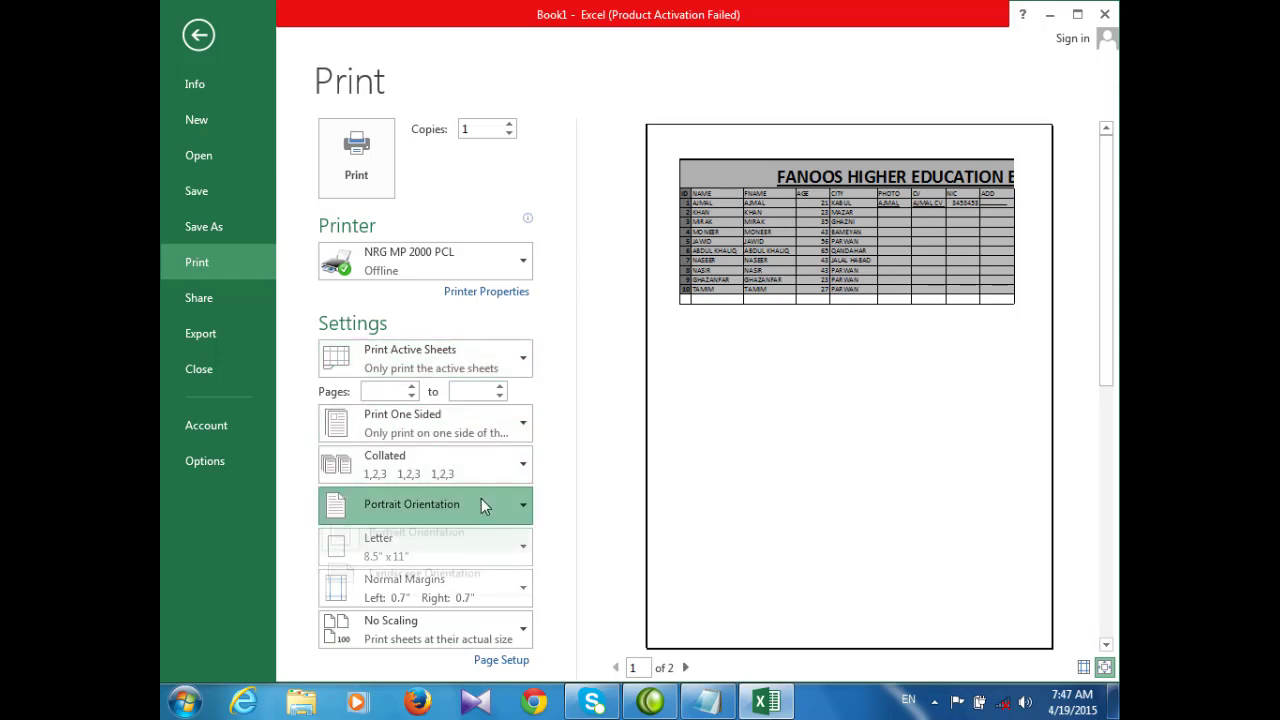
{"action": "left_click", "coordinate": [445, 590]}
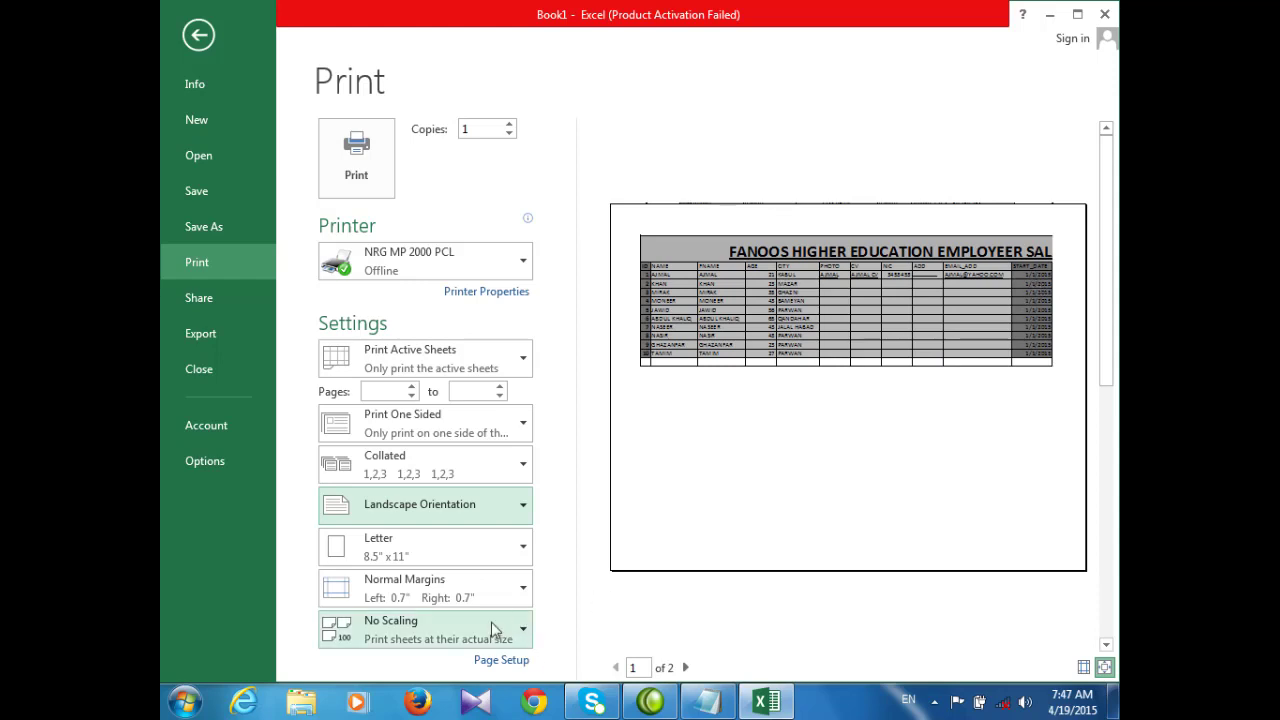
{"action": "left_click", "coordinate": [461, 630]}
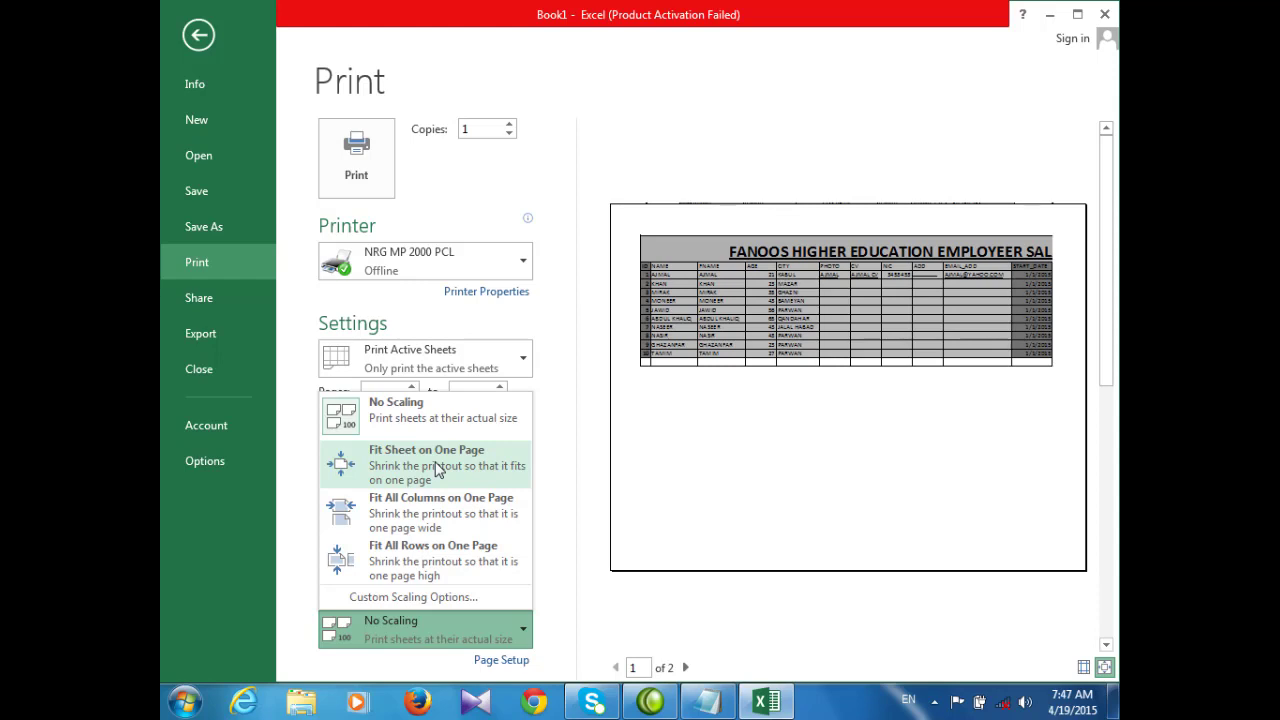
{"action": "left_click", "coordinate": [437, 470]}
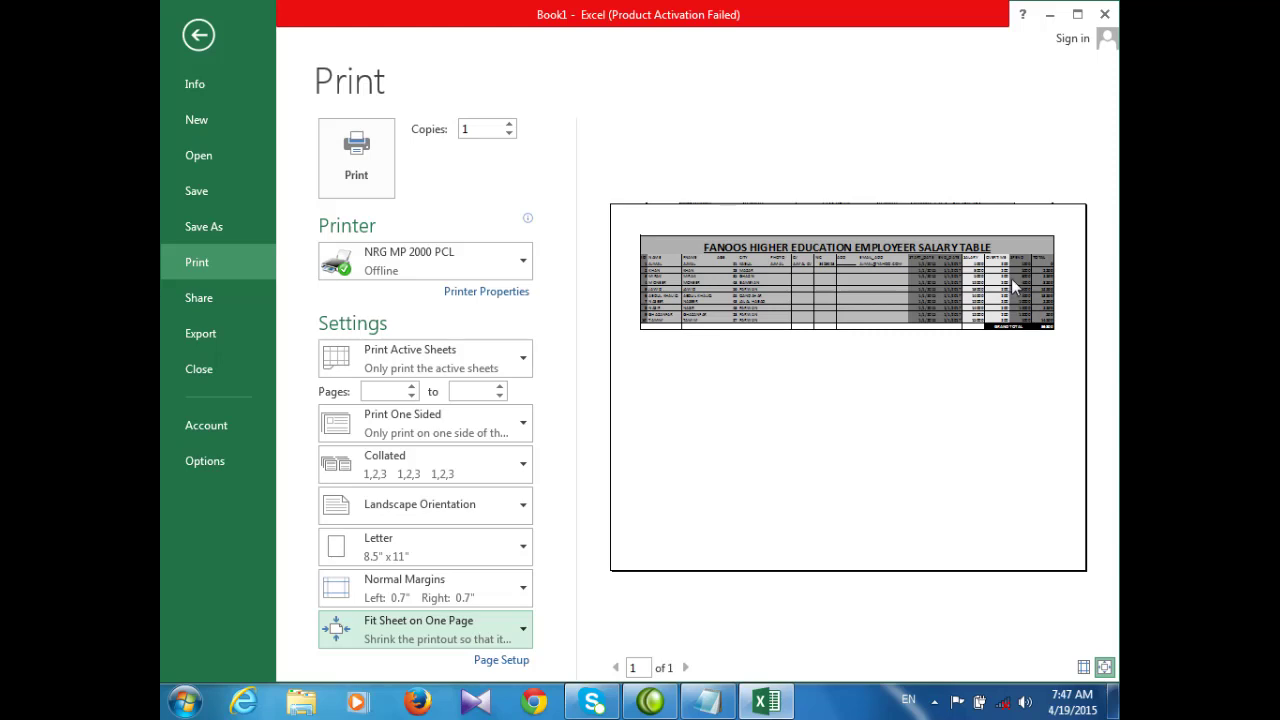
Close Excel choosing Don't Save, then bring up the screen recorder from the tray.
{"action": "left_click", "coordinate": [1105, 14]}
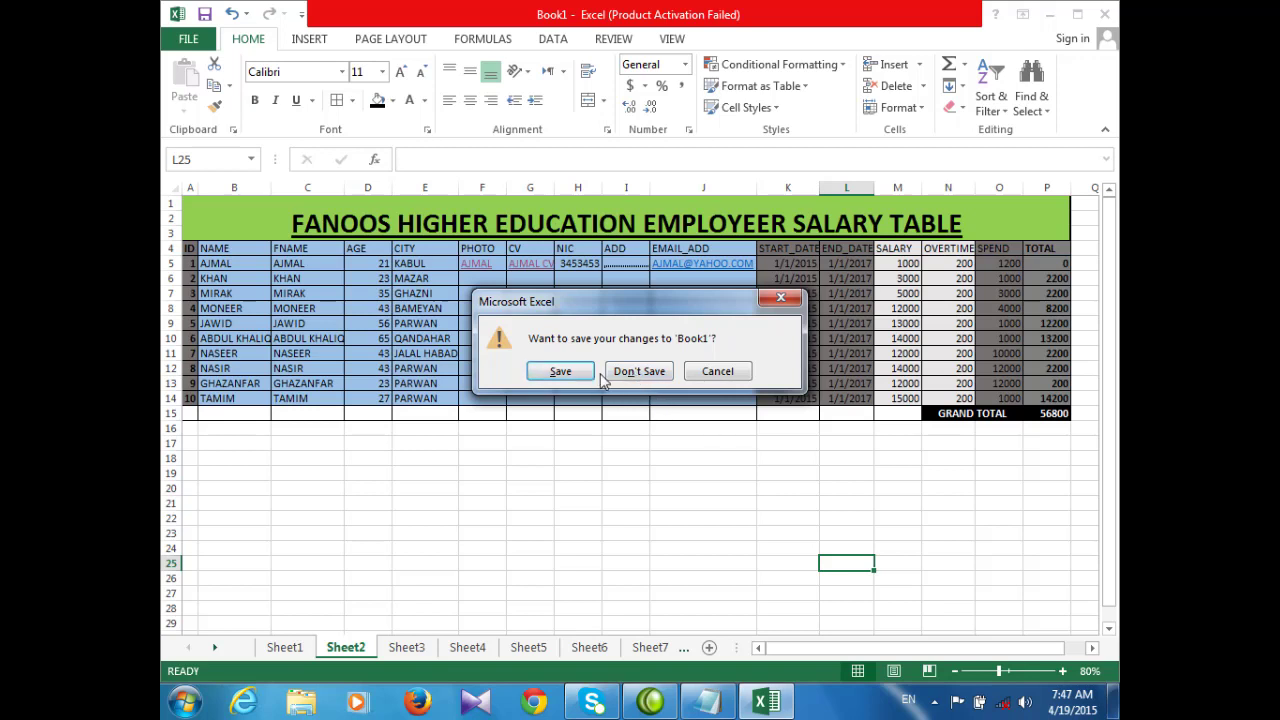
{"action": "left_click", "coordinate": [618, 372]}
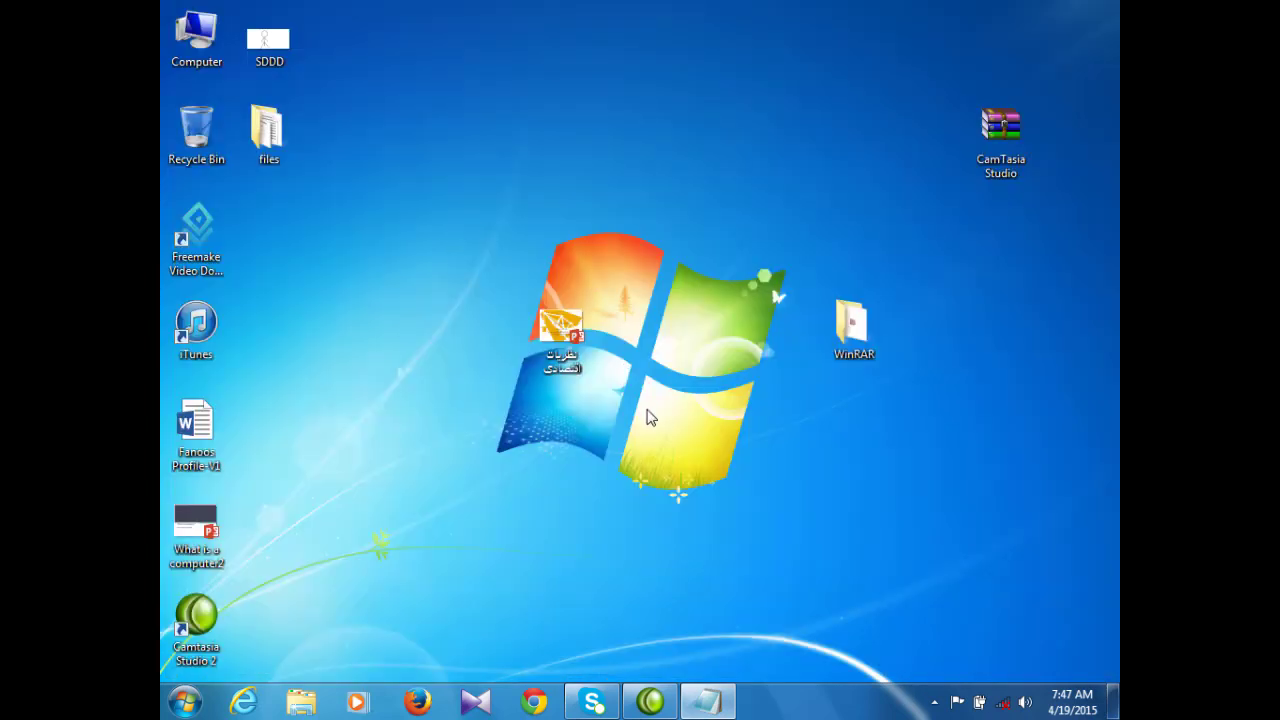
{"action": "left_click", "coordinate": [934, 701]}
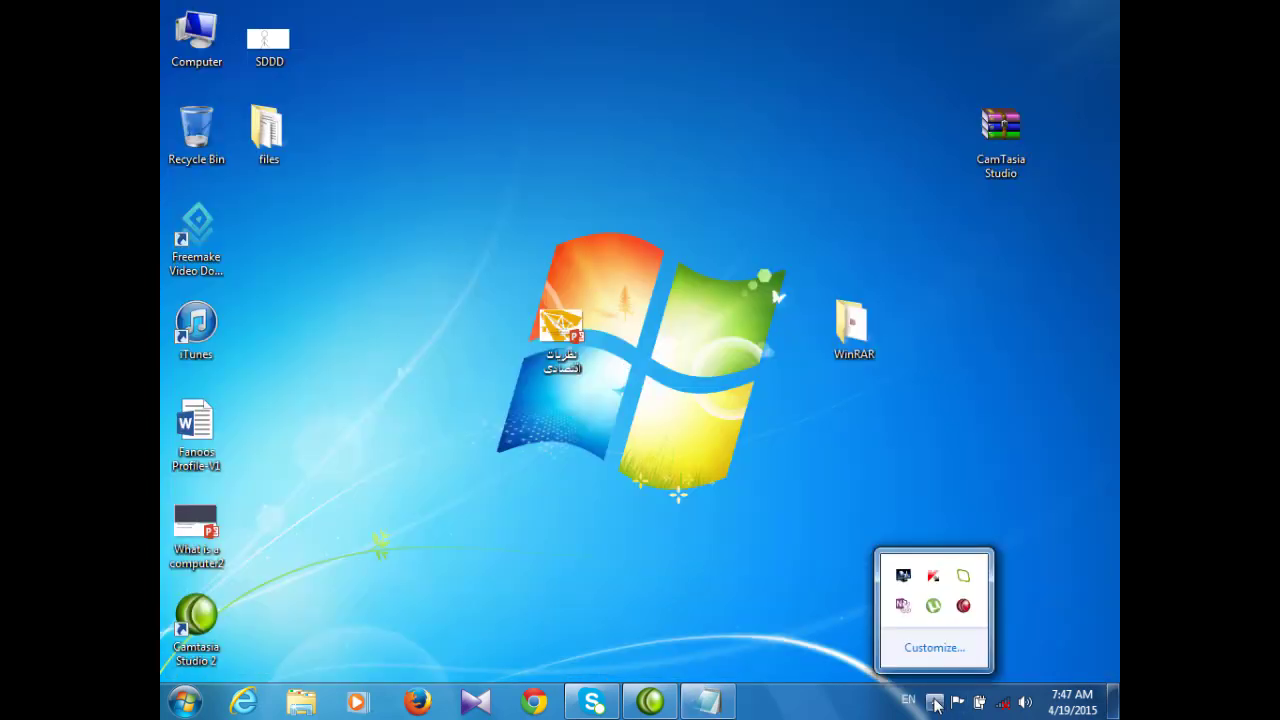
{"action": "left_click", "coordinate": [963, 606]}
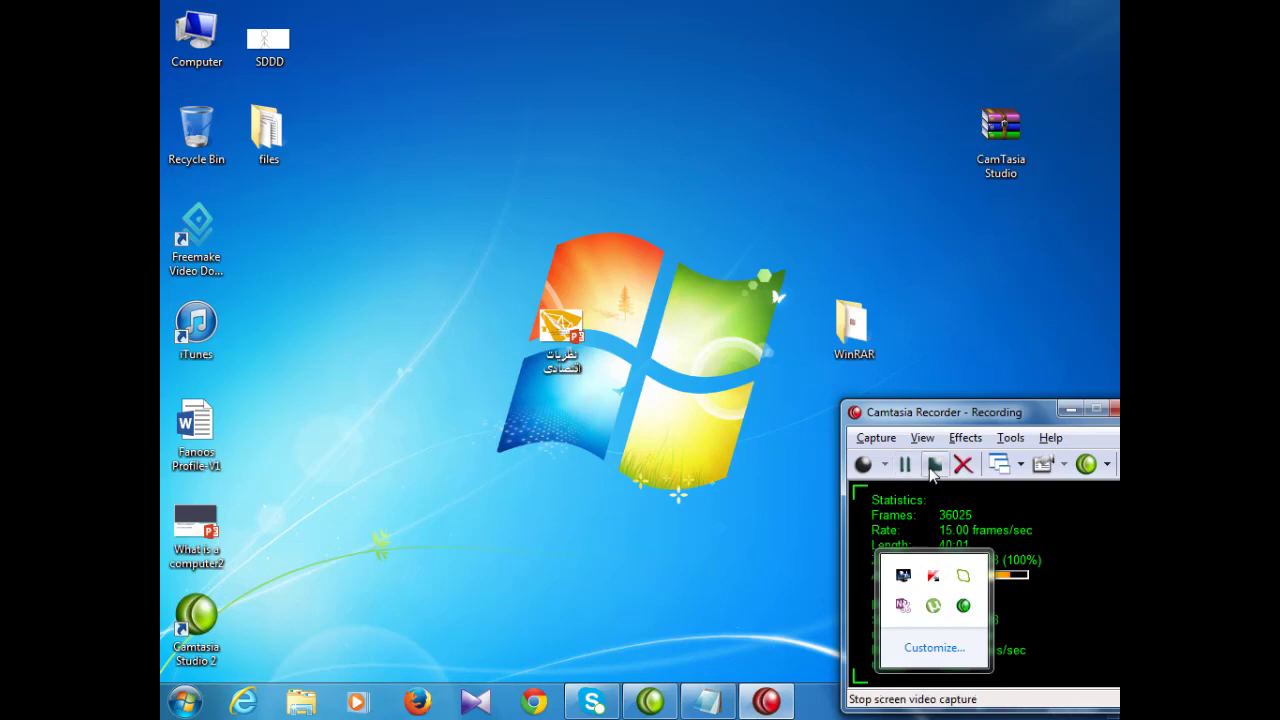